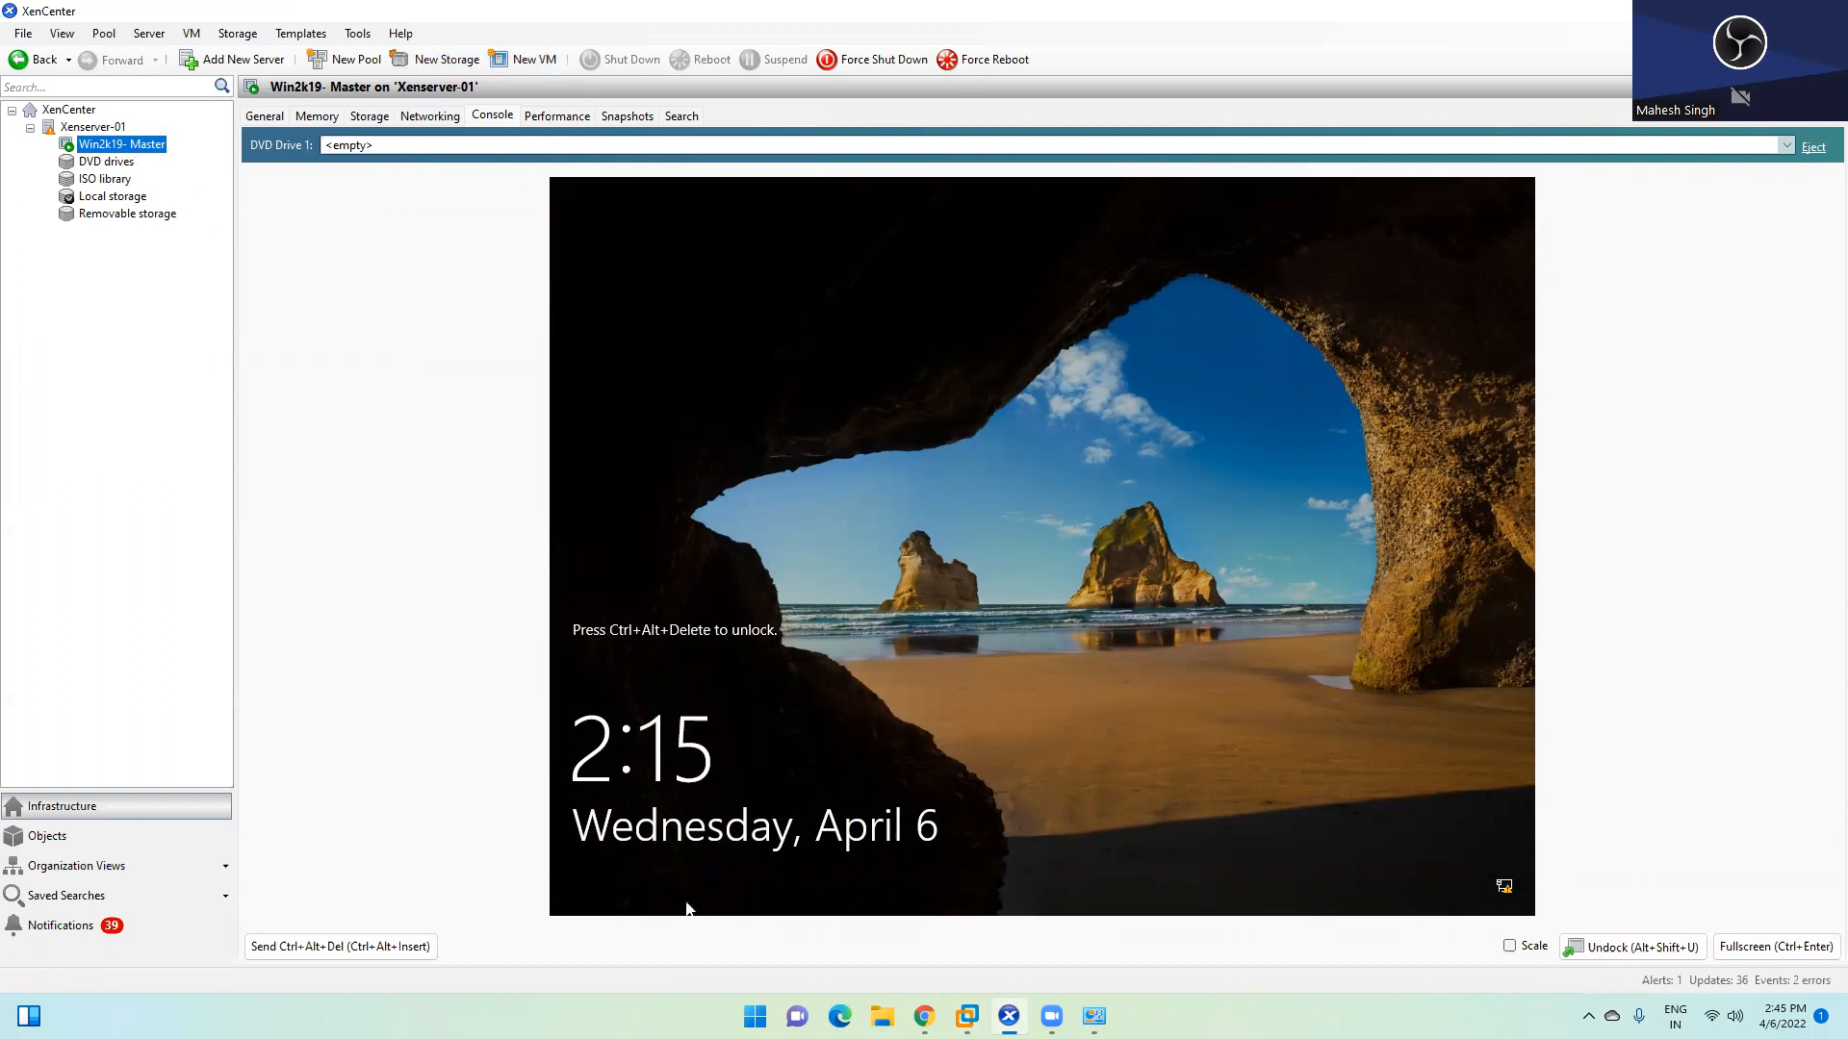
Unlock and sign in to the Win2k19-Master VM, then view Server Manager's Local Server properties
left_click(346, 947)
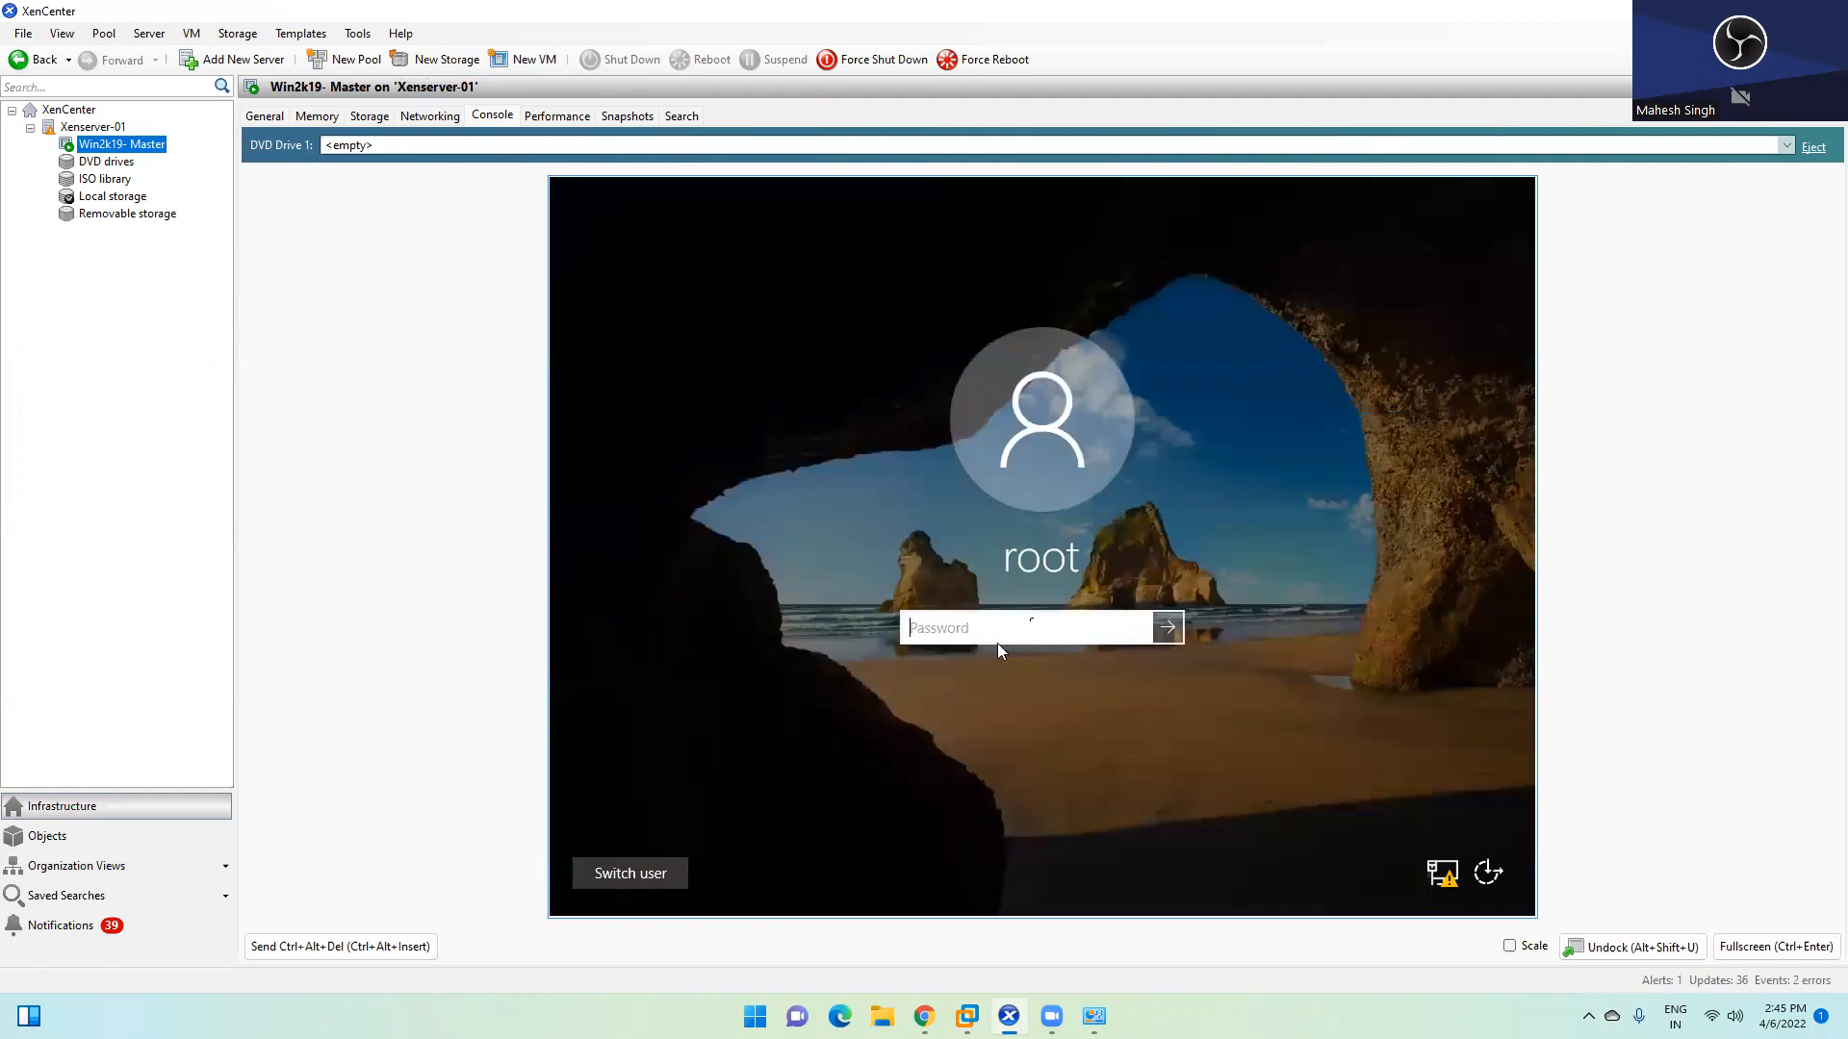
type("••••••••")
key("Return")
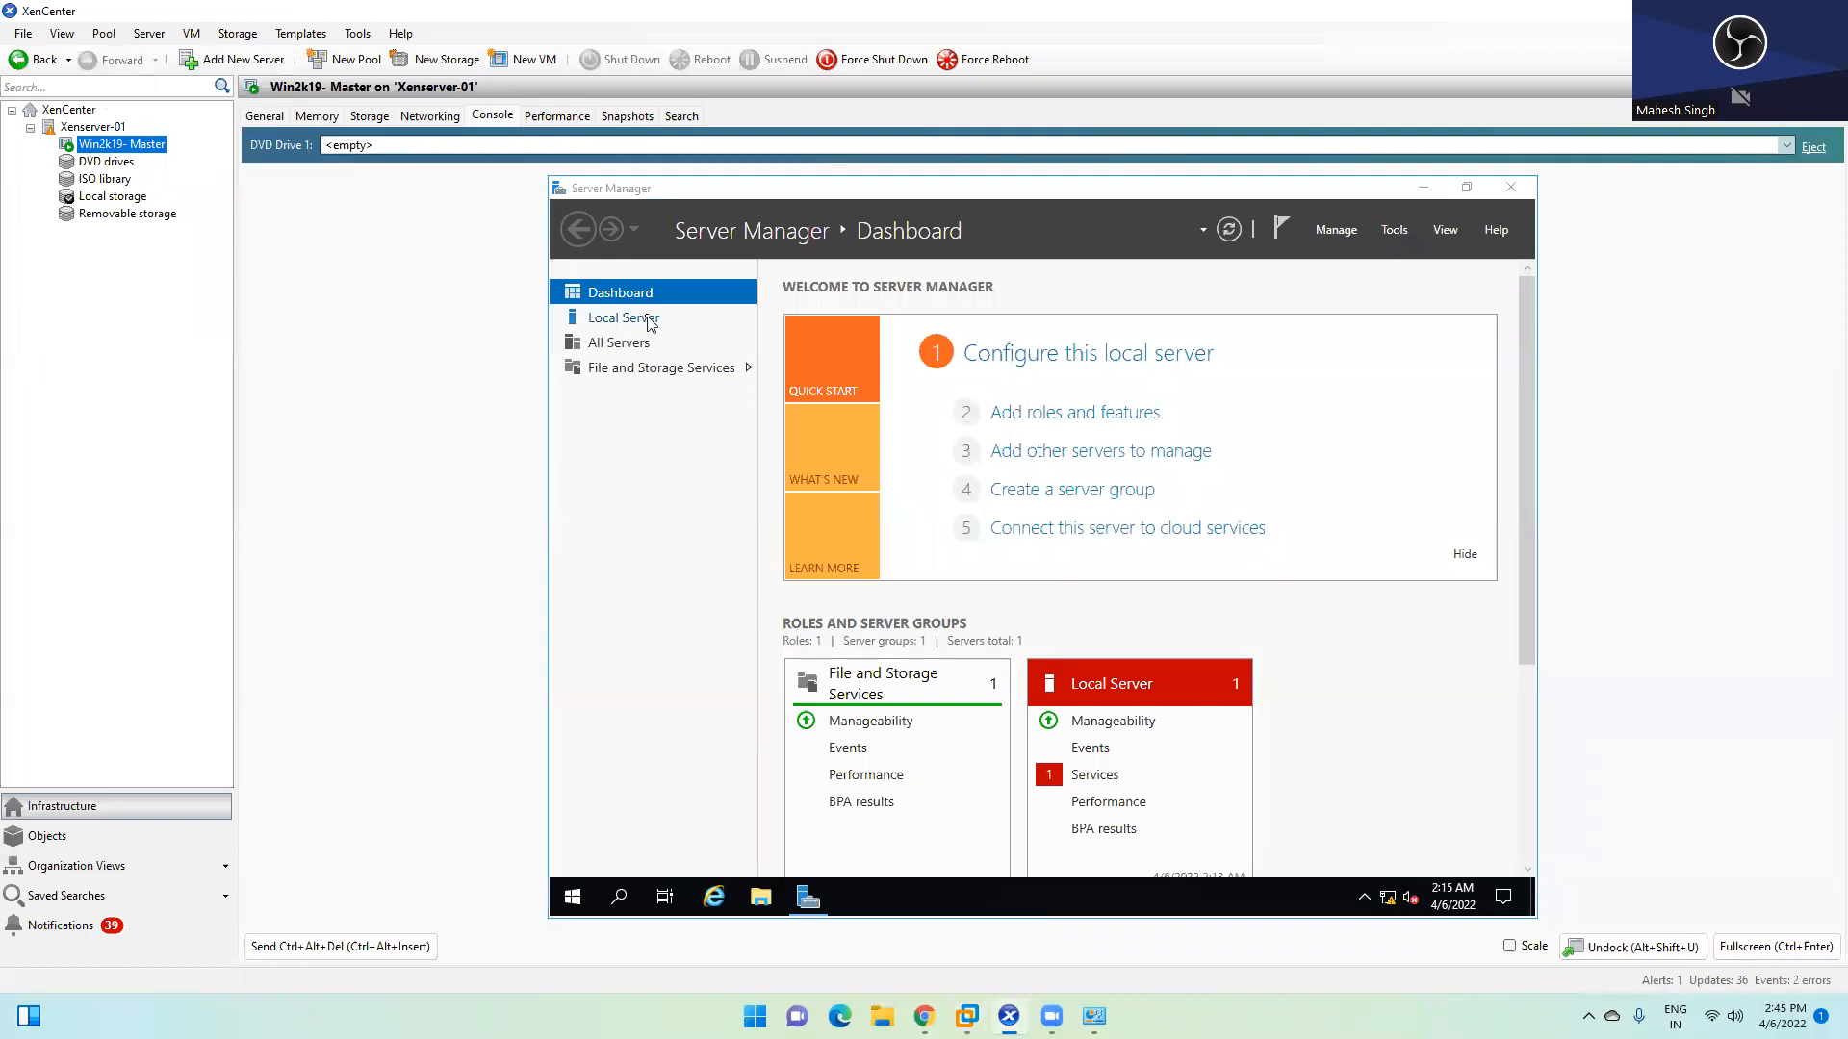
left_click(648, 321)
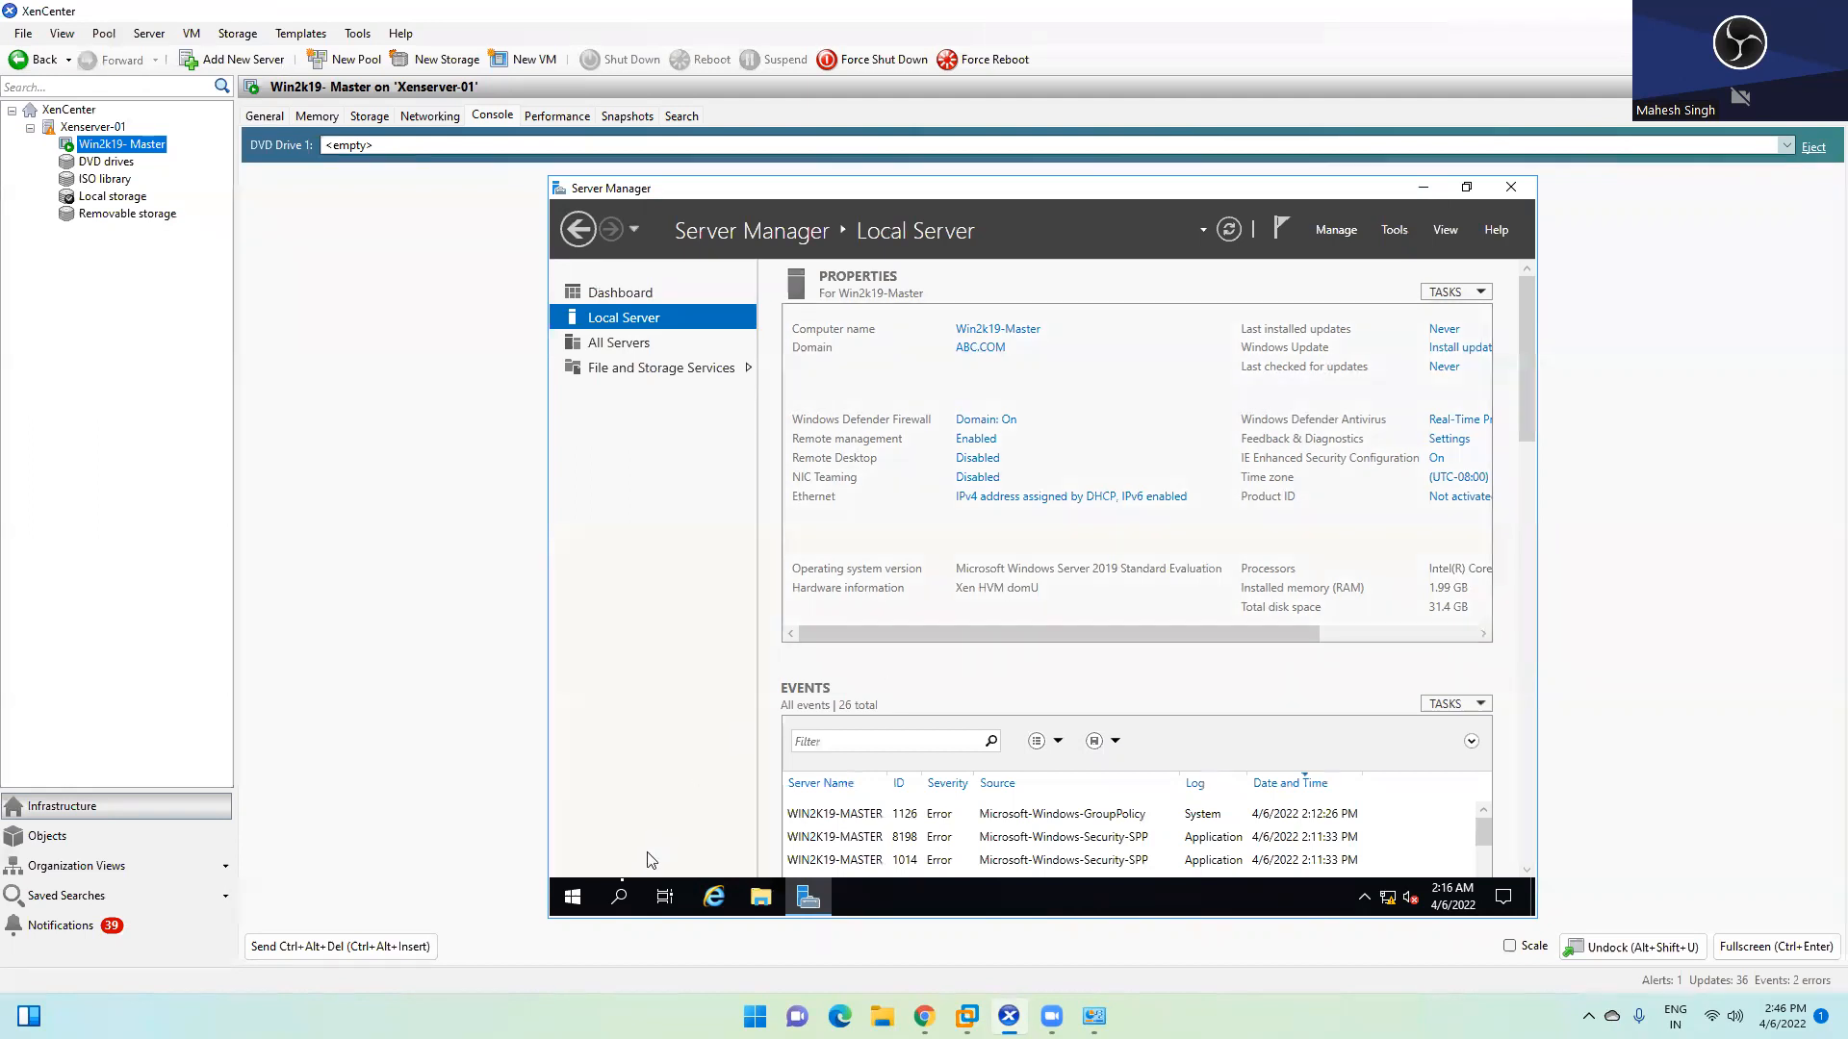
Open the VM's Start menu and expand the account options and side labels
left_click(576, 884)
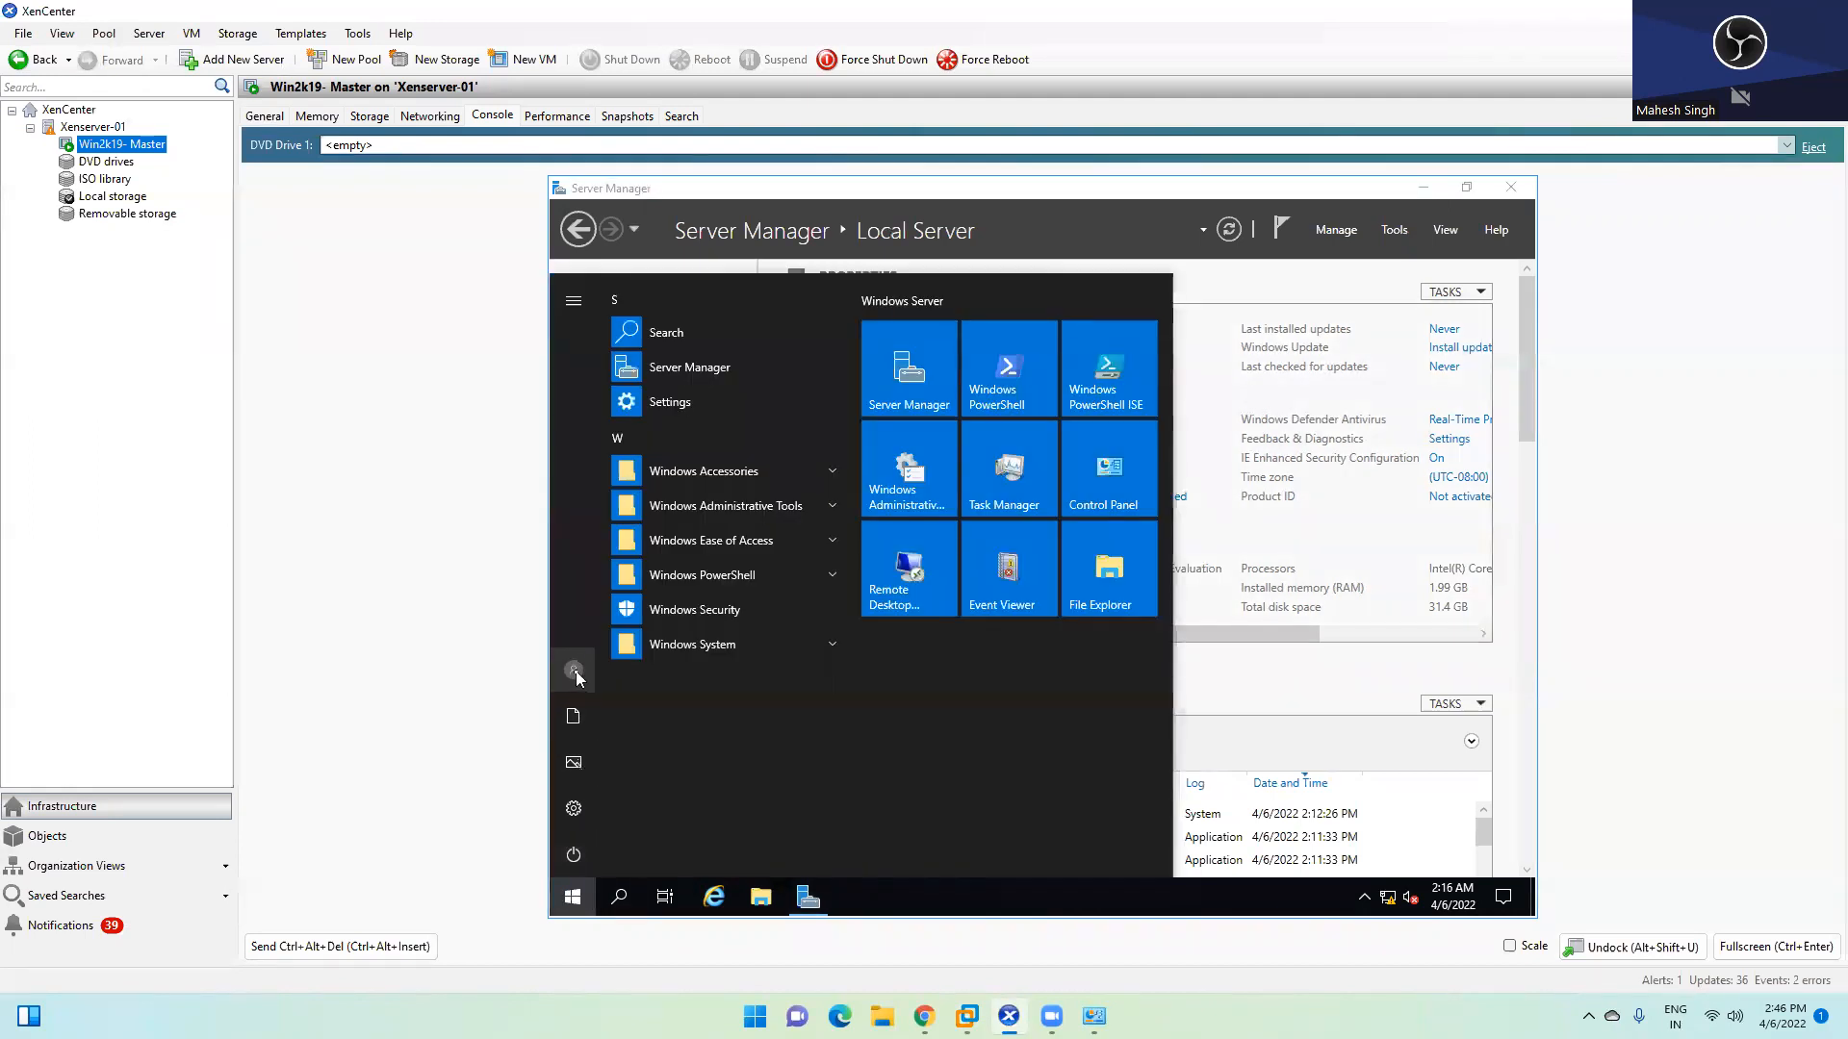
left_click(576, 672)
left_click(574, 295)
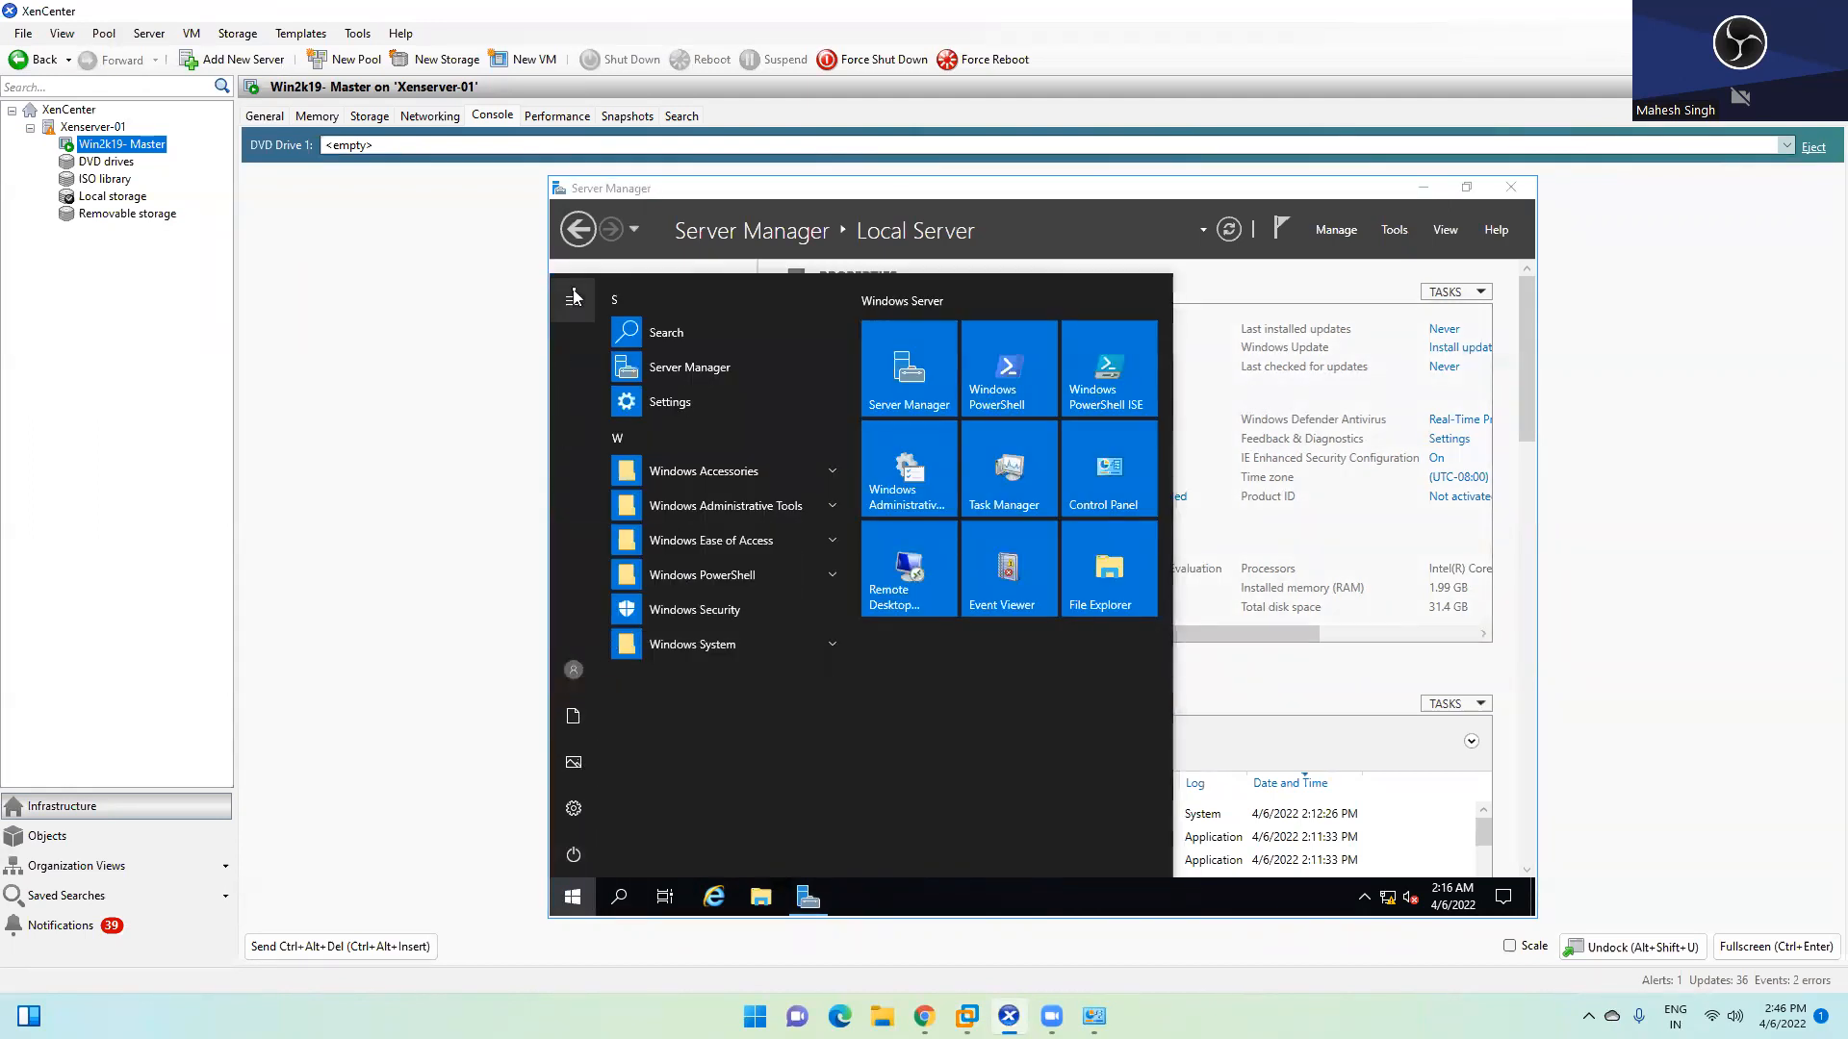
left_click(574, 304)
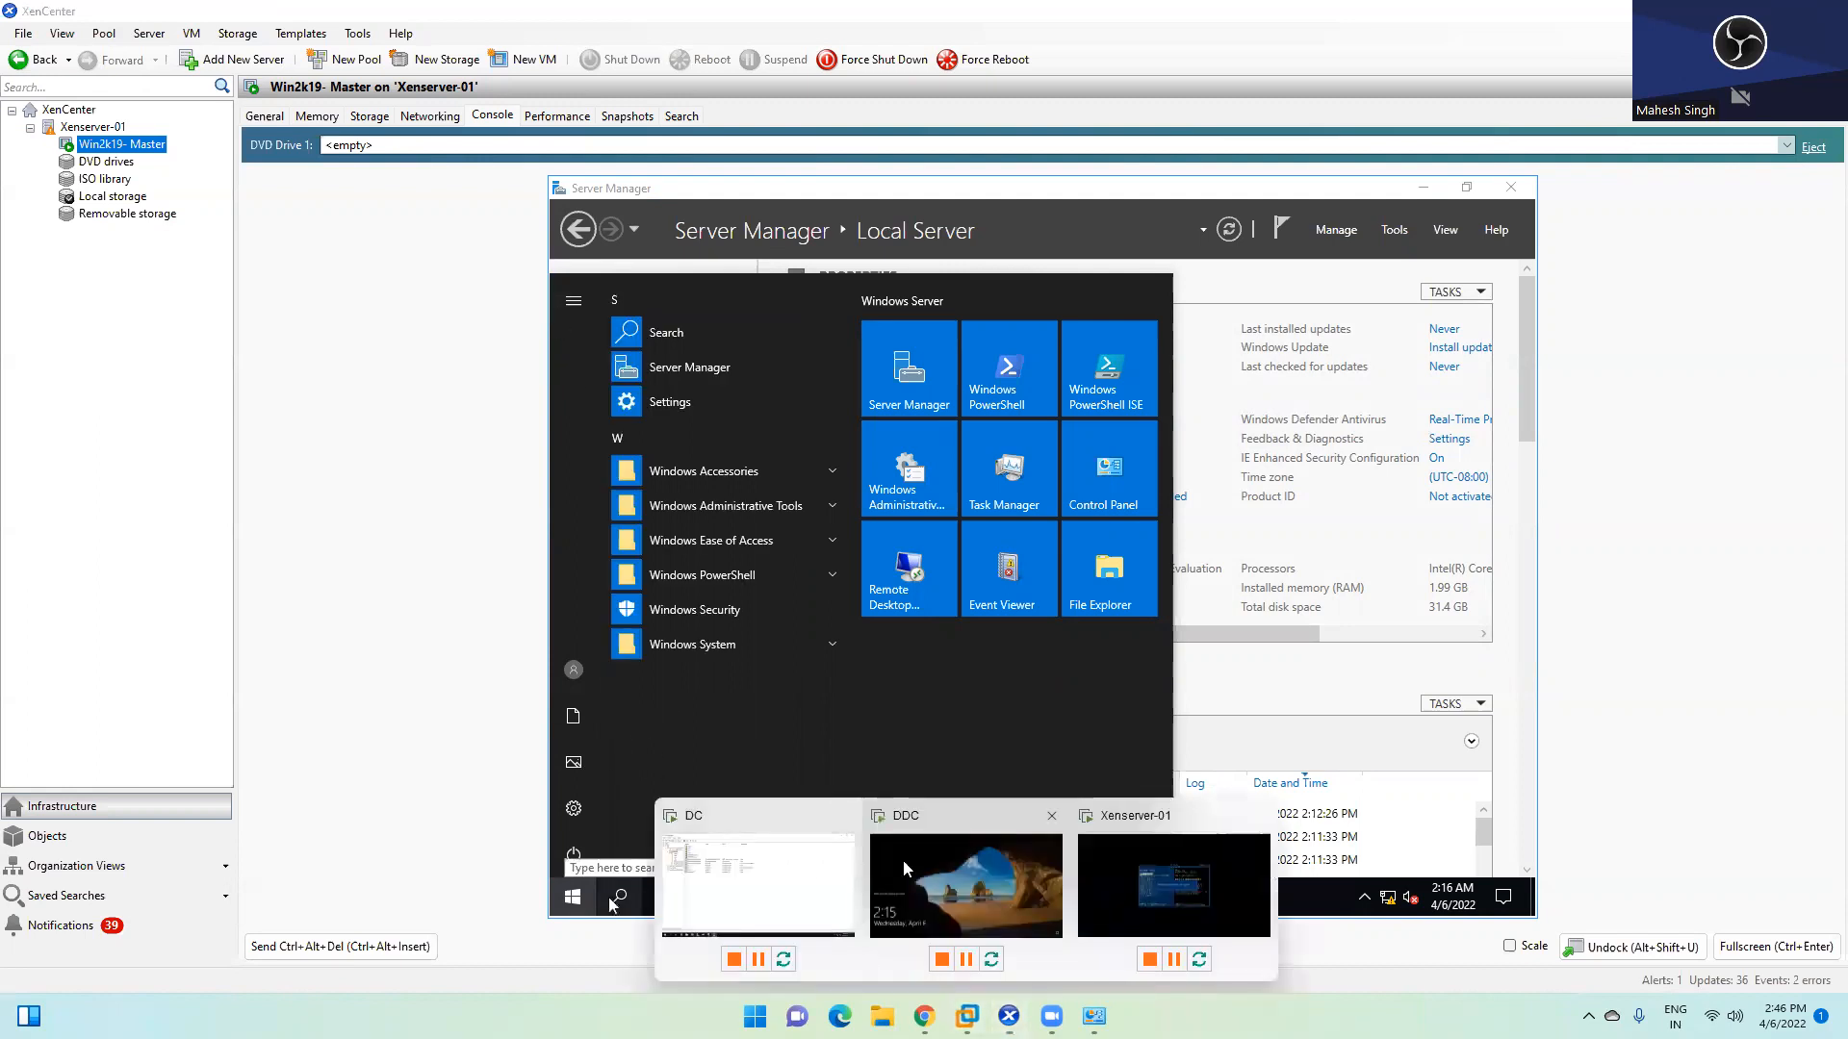
left_click(965, 886)
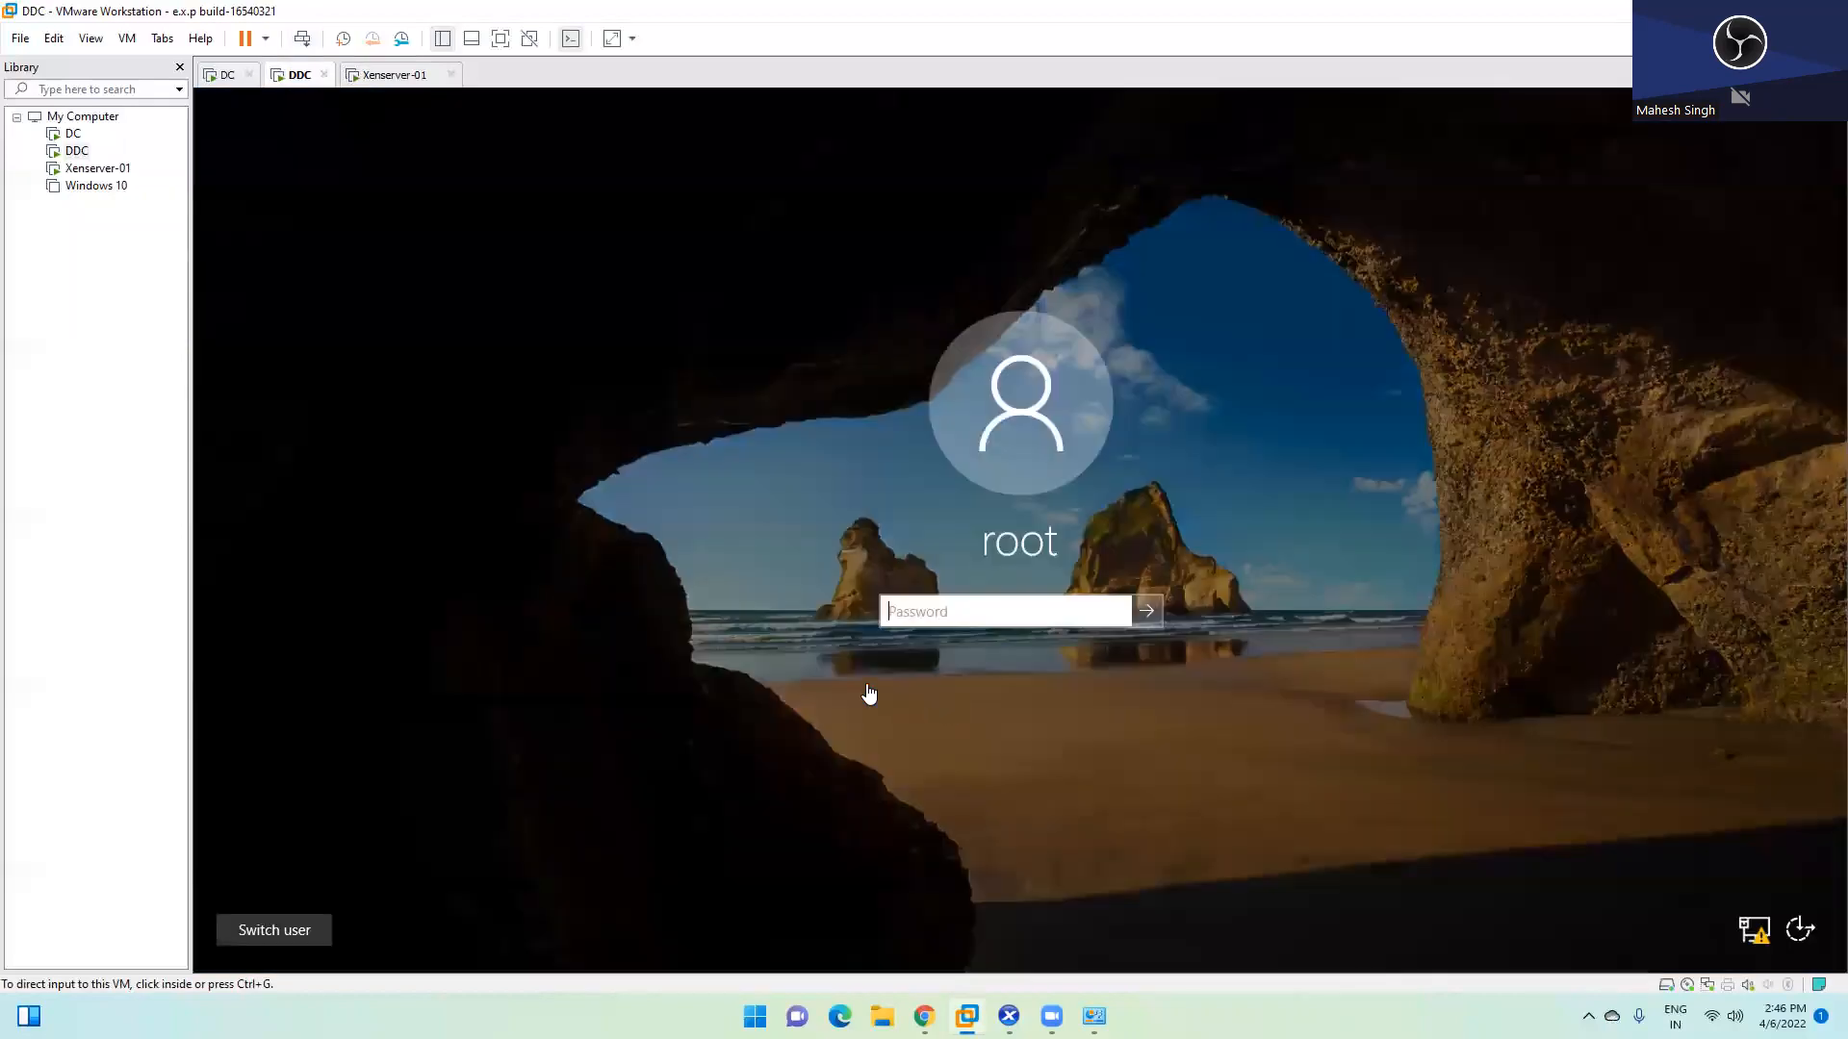
Sign in to the DDC virtual machine with its password
left_click(917, 608)
type("••")
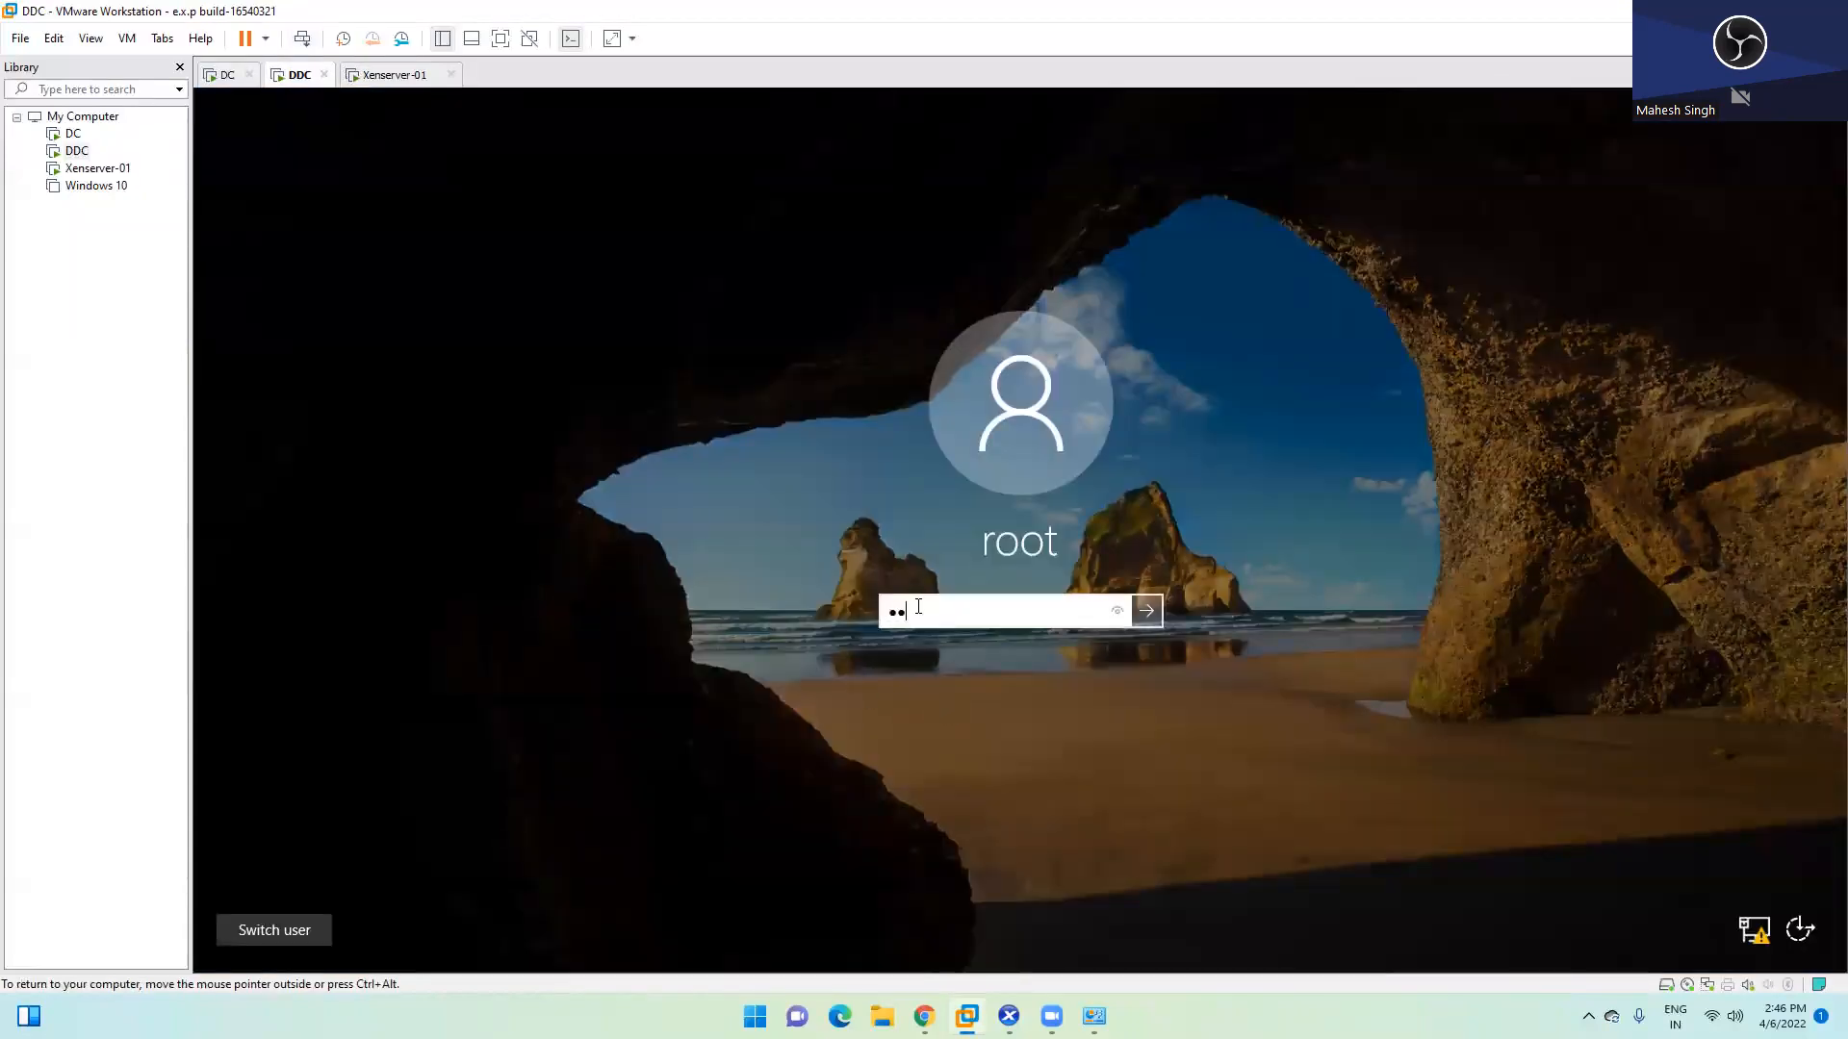
type("••••••")
key("Return")
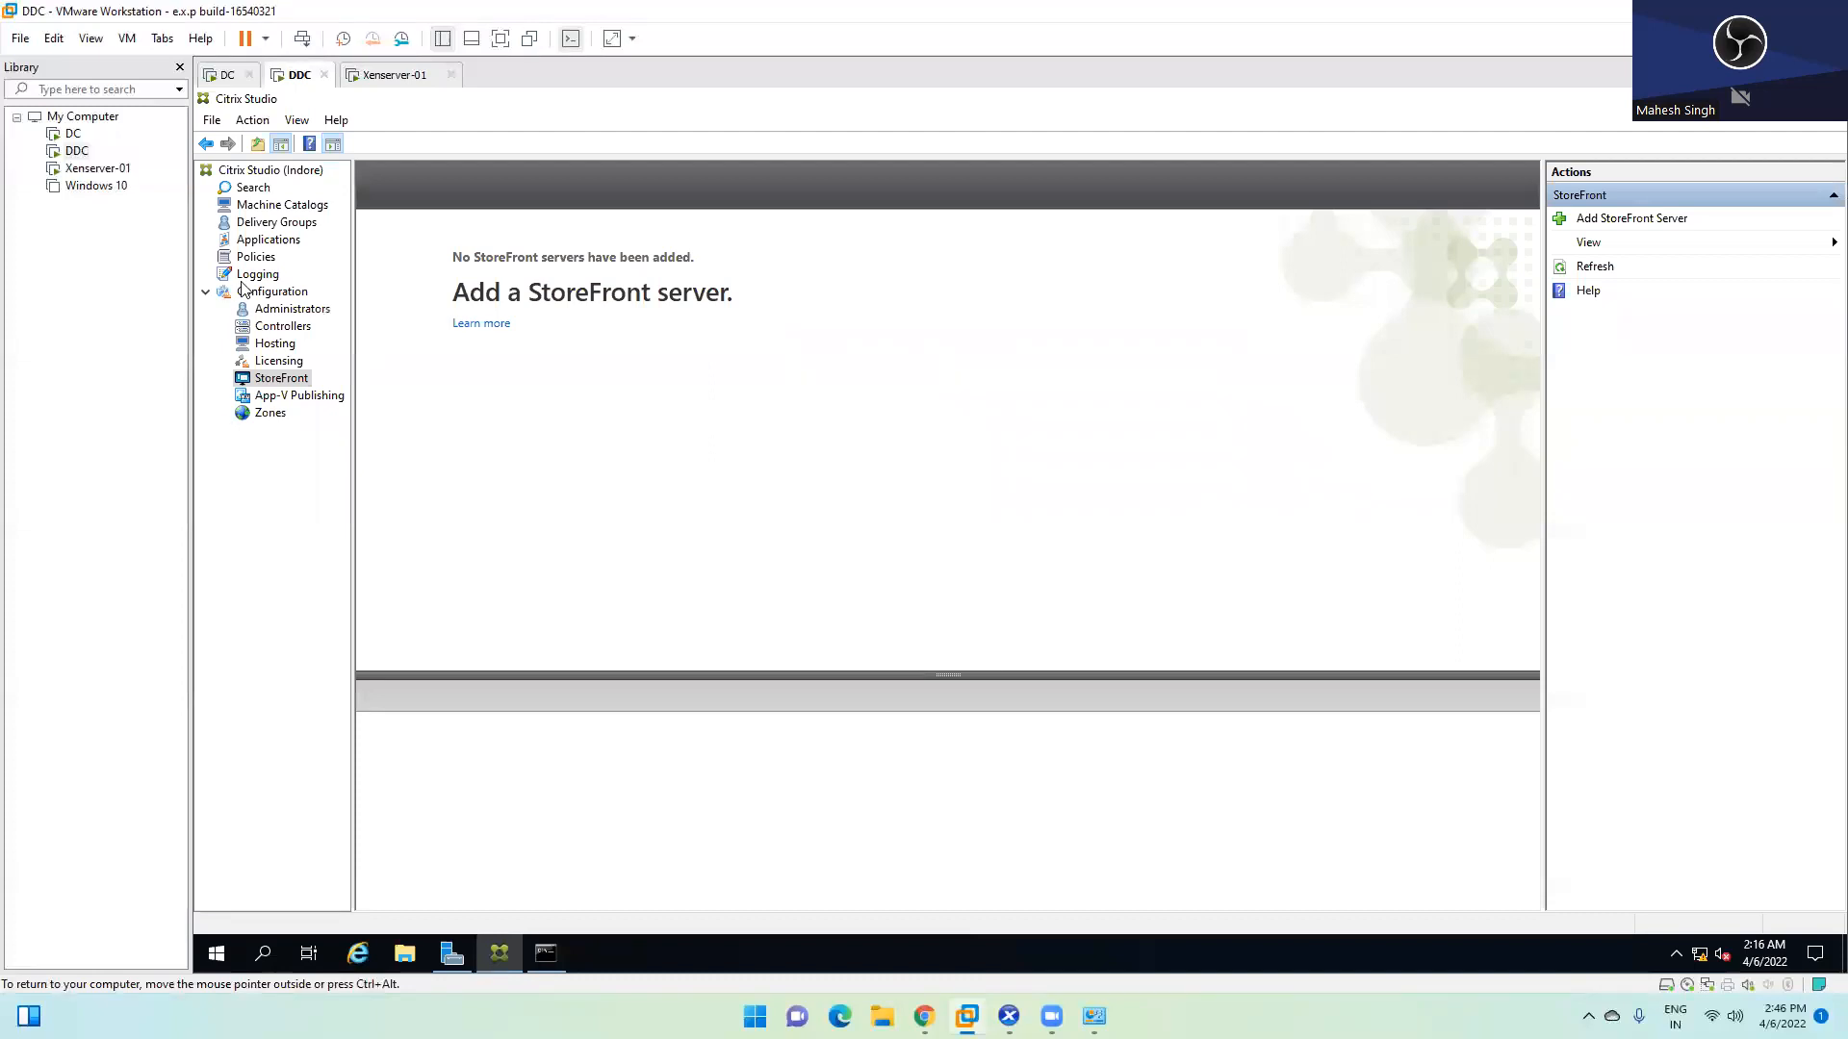
Check Citrix Studio's empty Machine Catalogs list, starting and cancelling the Create Machine Catalog wizard
left_click(275, 204)
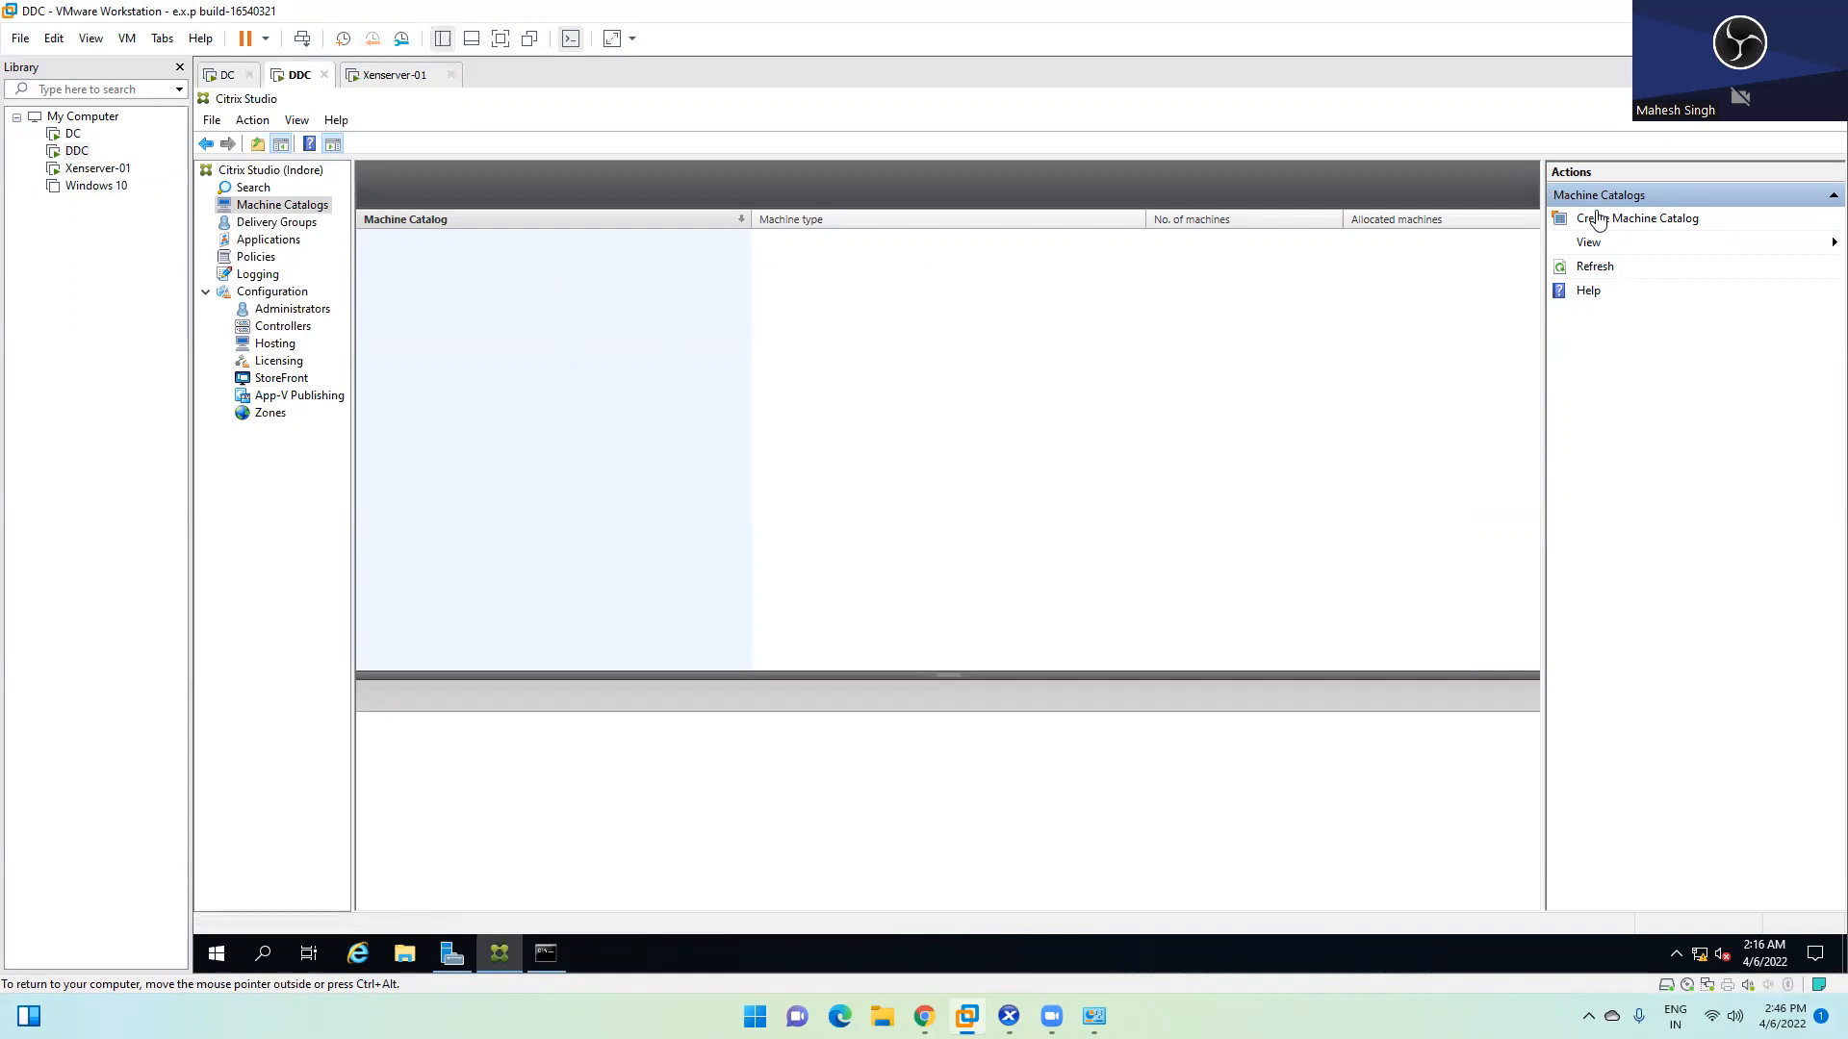
left_click(1598, 221)
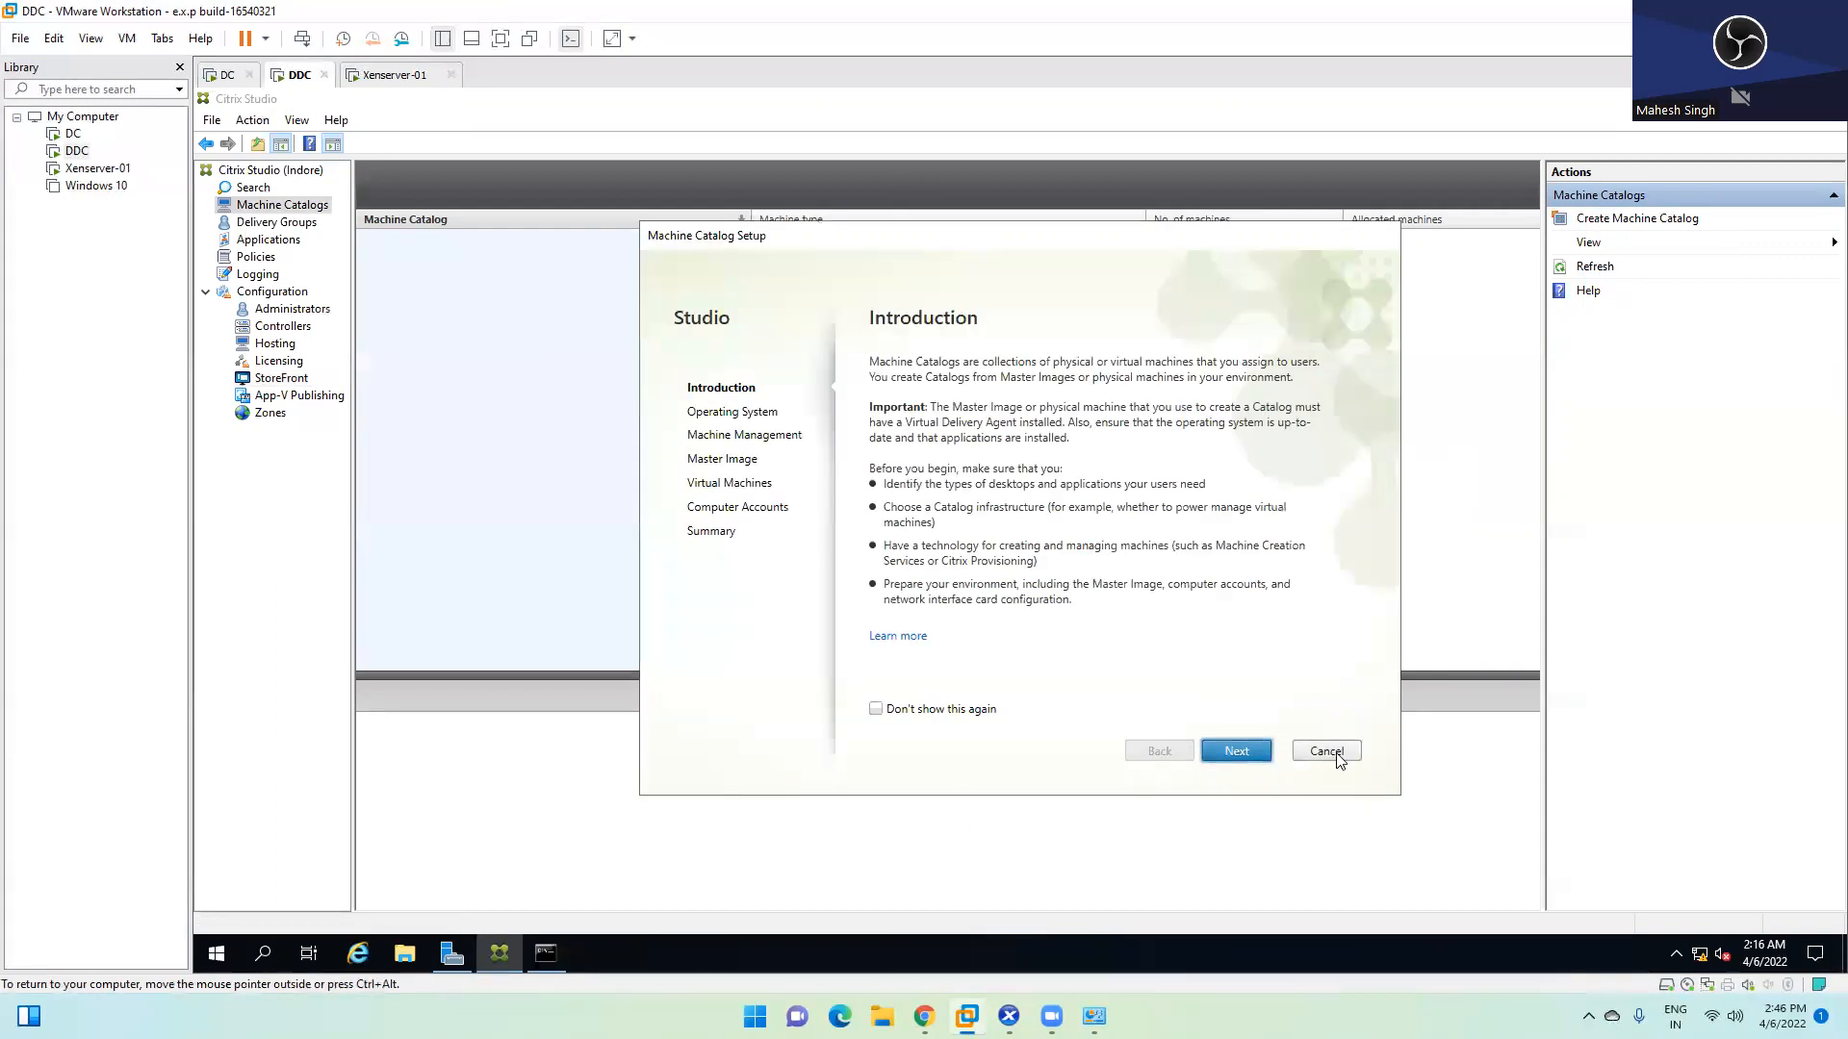
left_click(1333, 752)
mouse_move(1051, 1016)
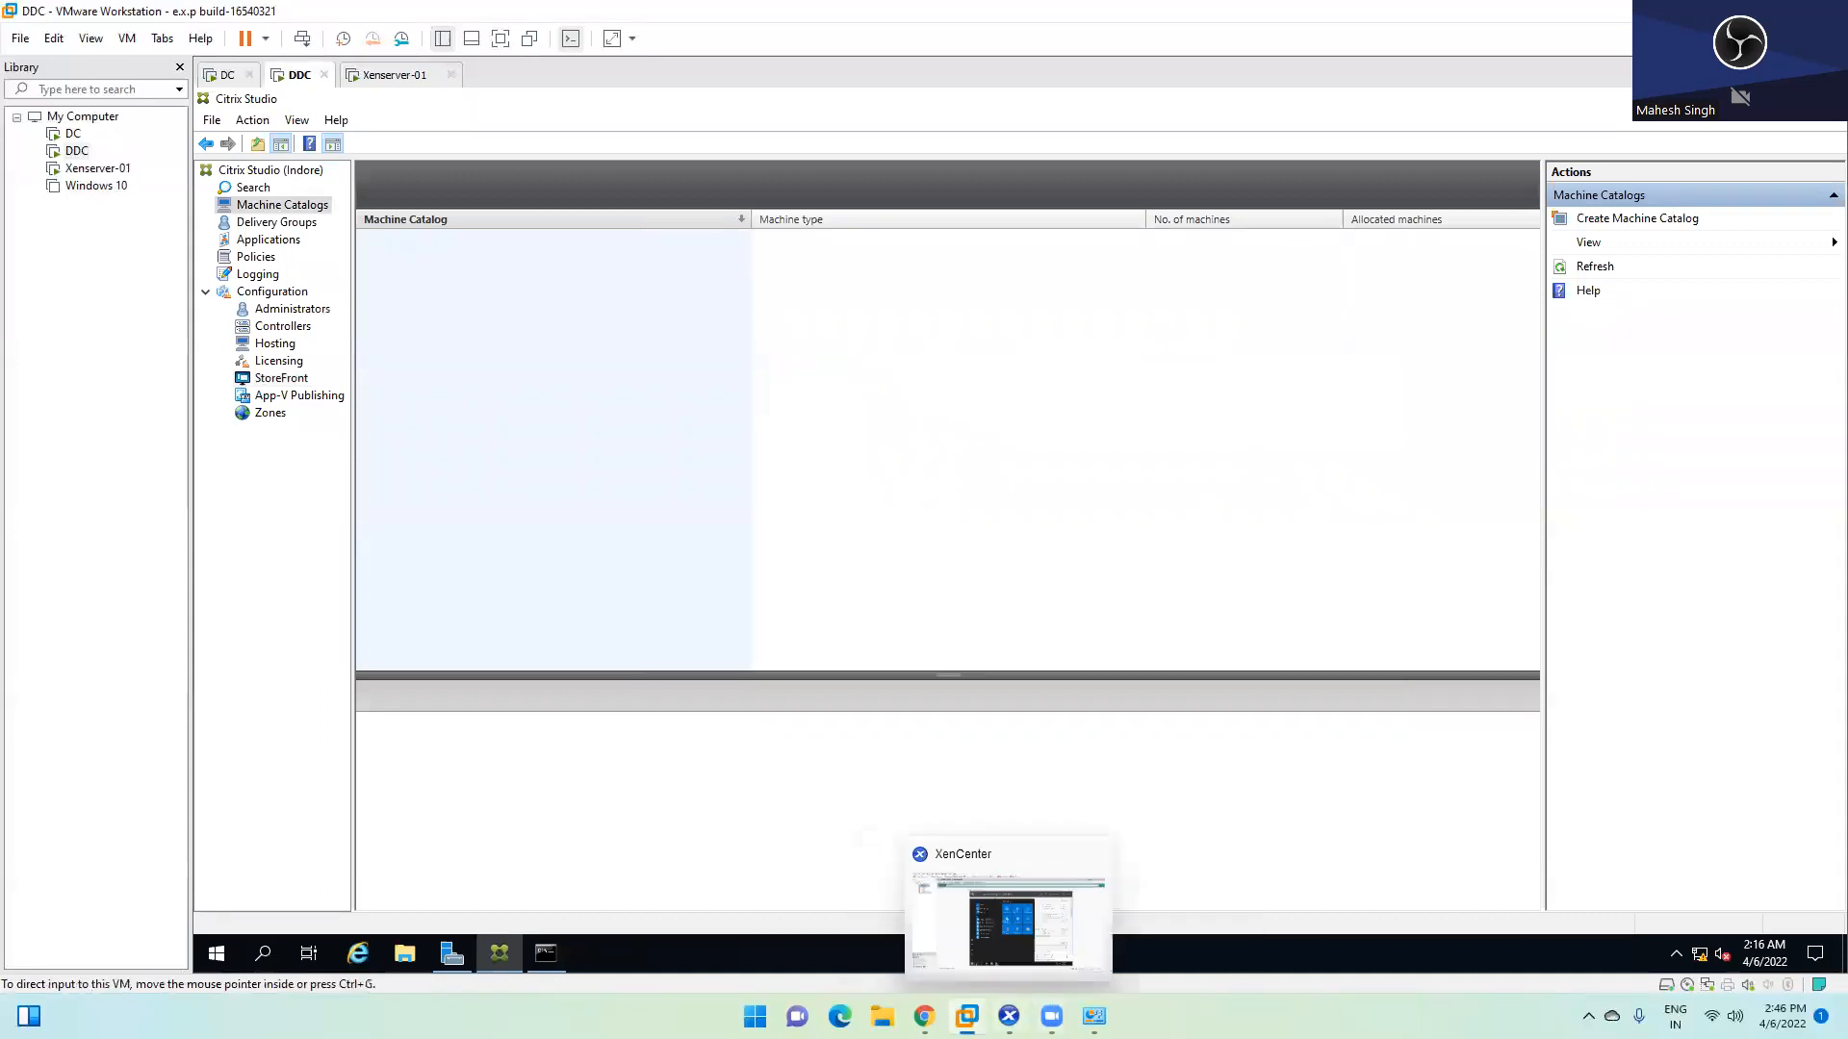
left_click(1008, 1016)
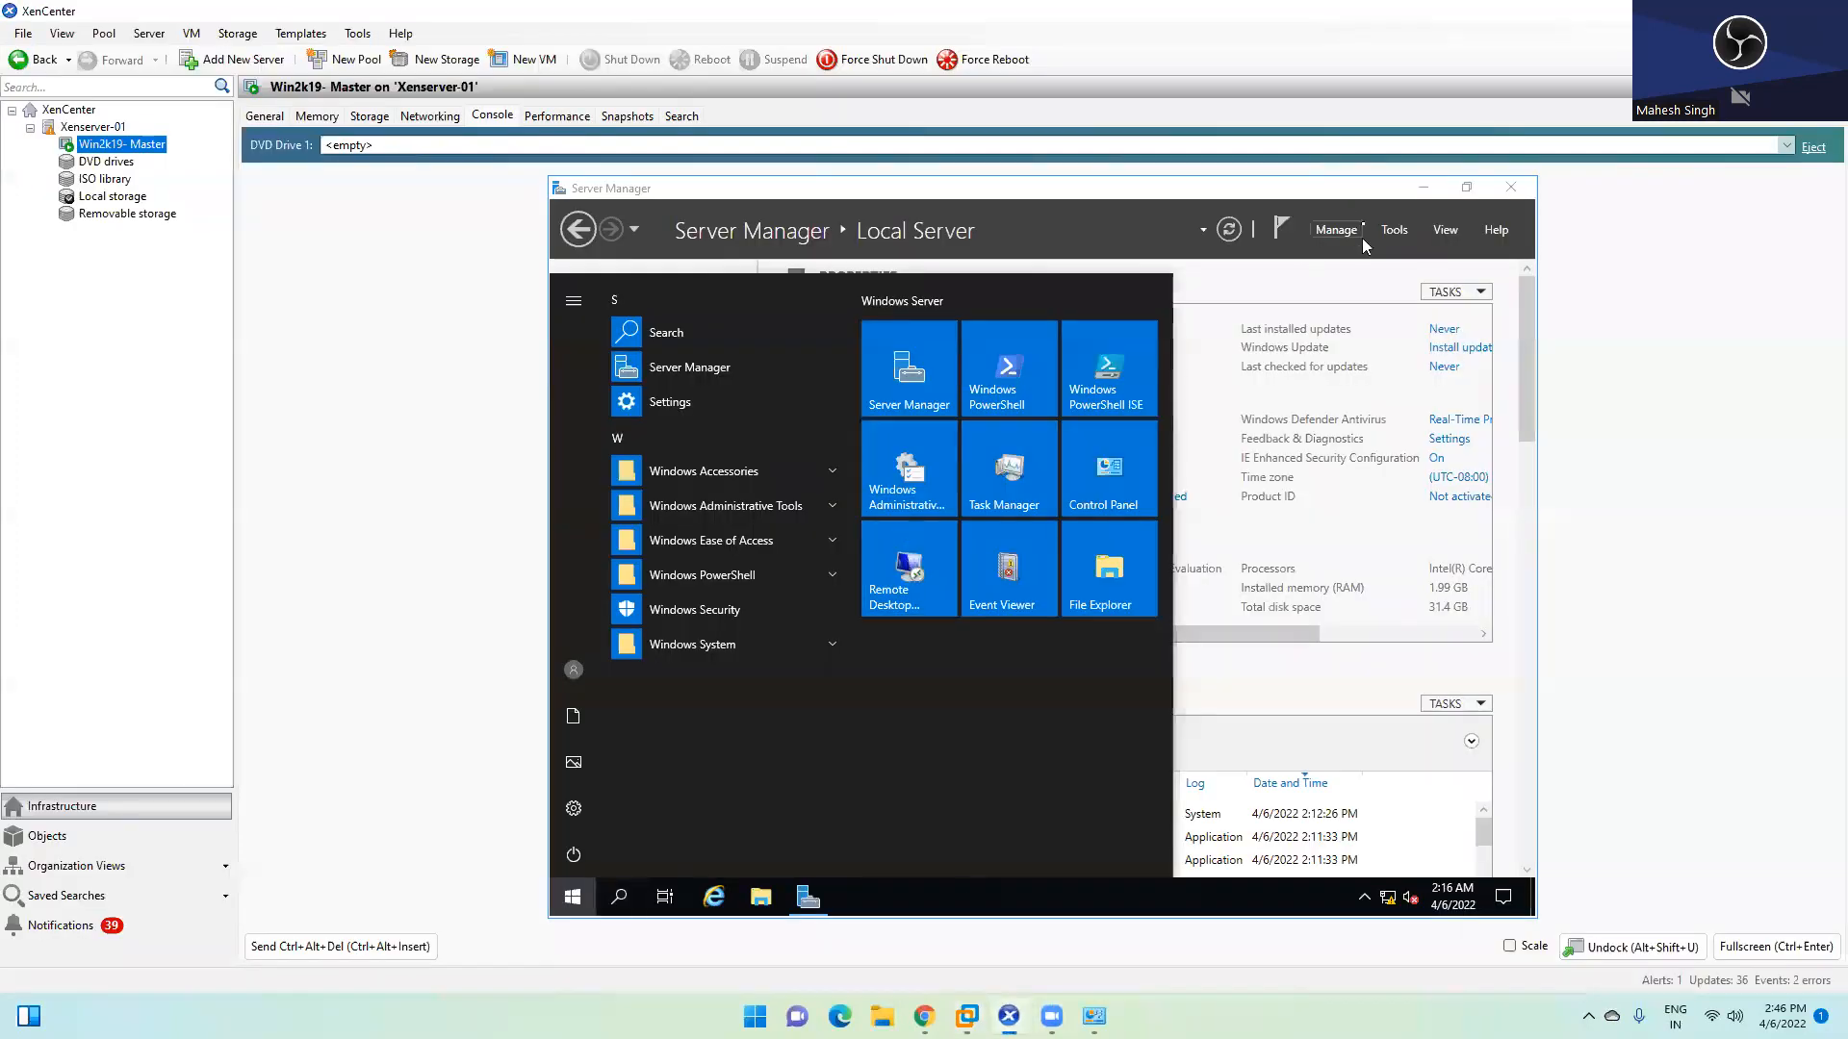
Minimize Server Manager on the Win2k19-Master VM, briefly glancing at the DDC machine
left_click(1423, 191)
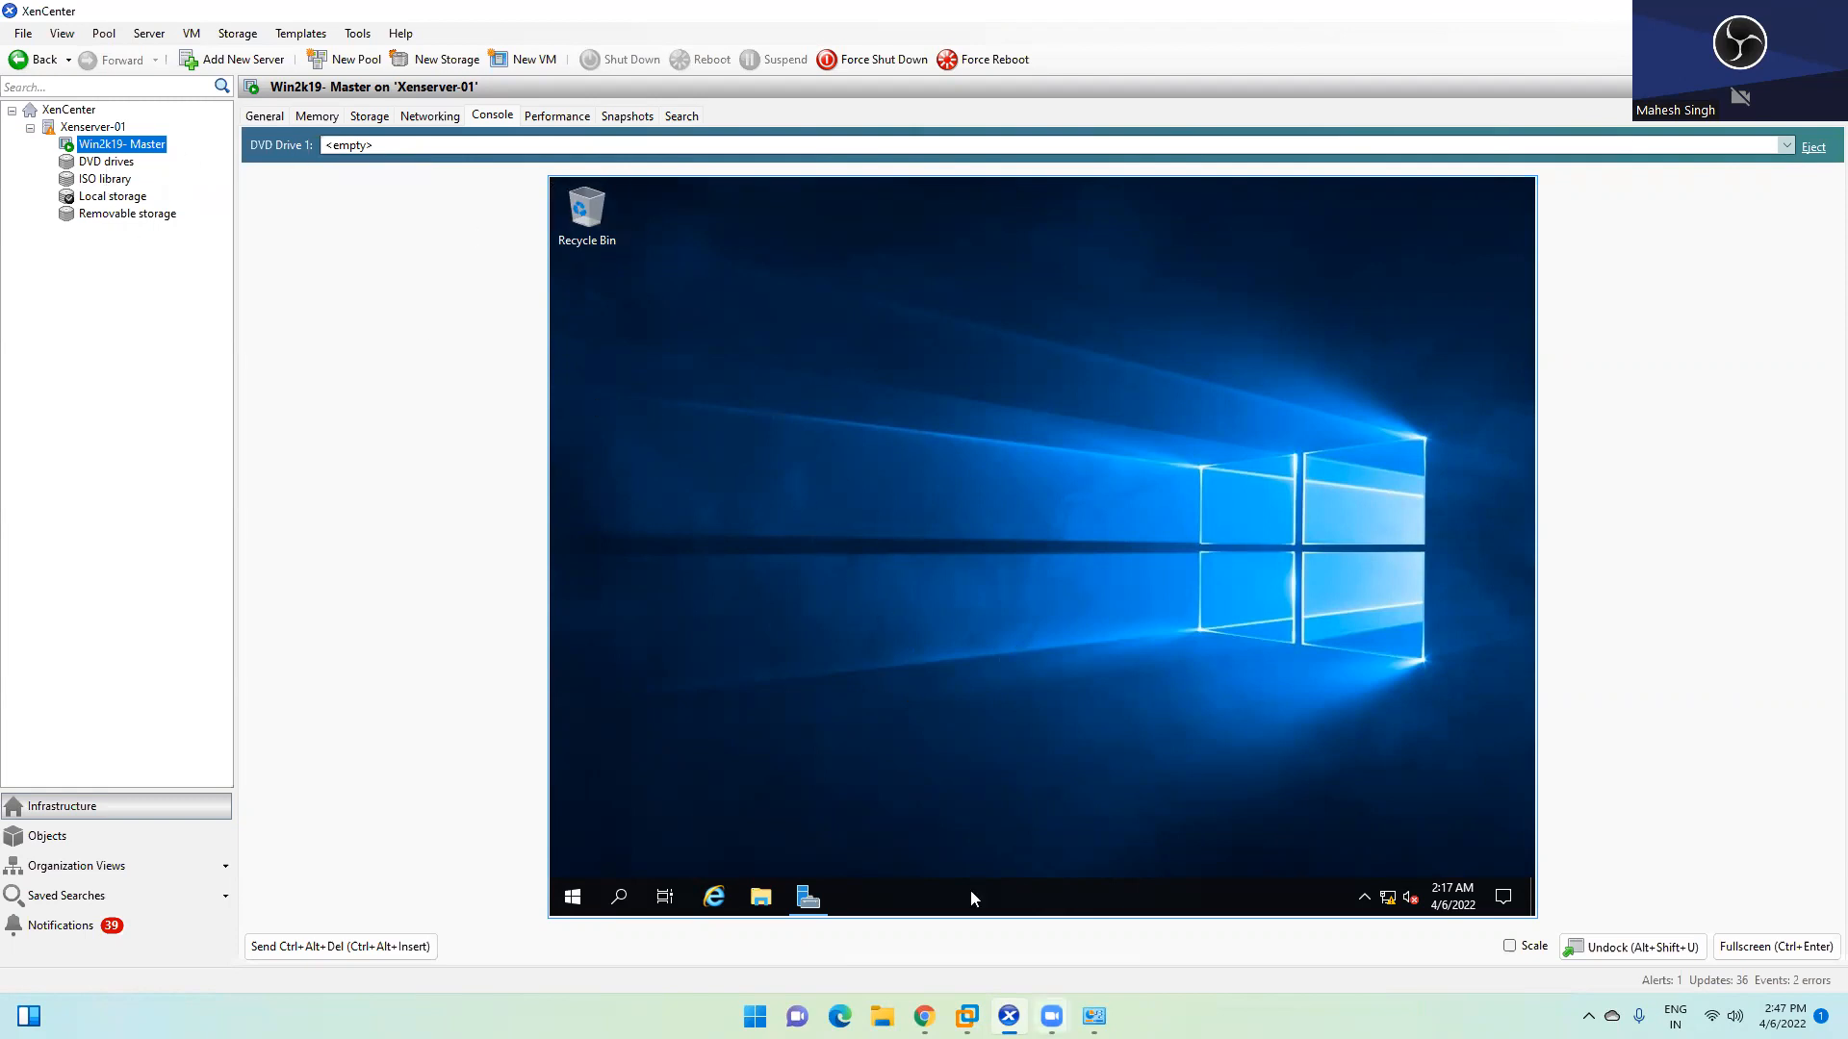
mouse_move(966, 1016)
left_click(977, 866)
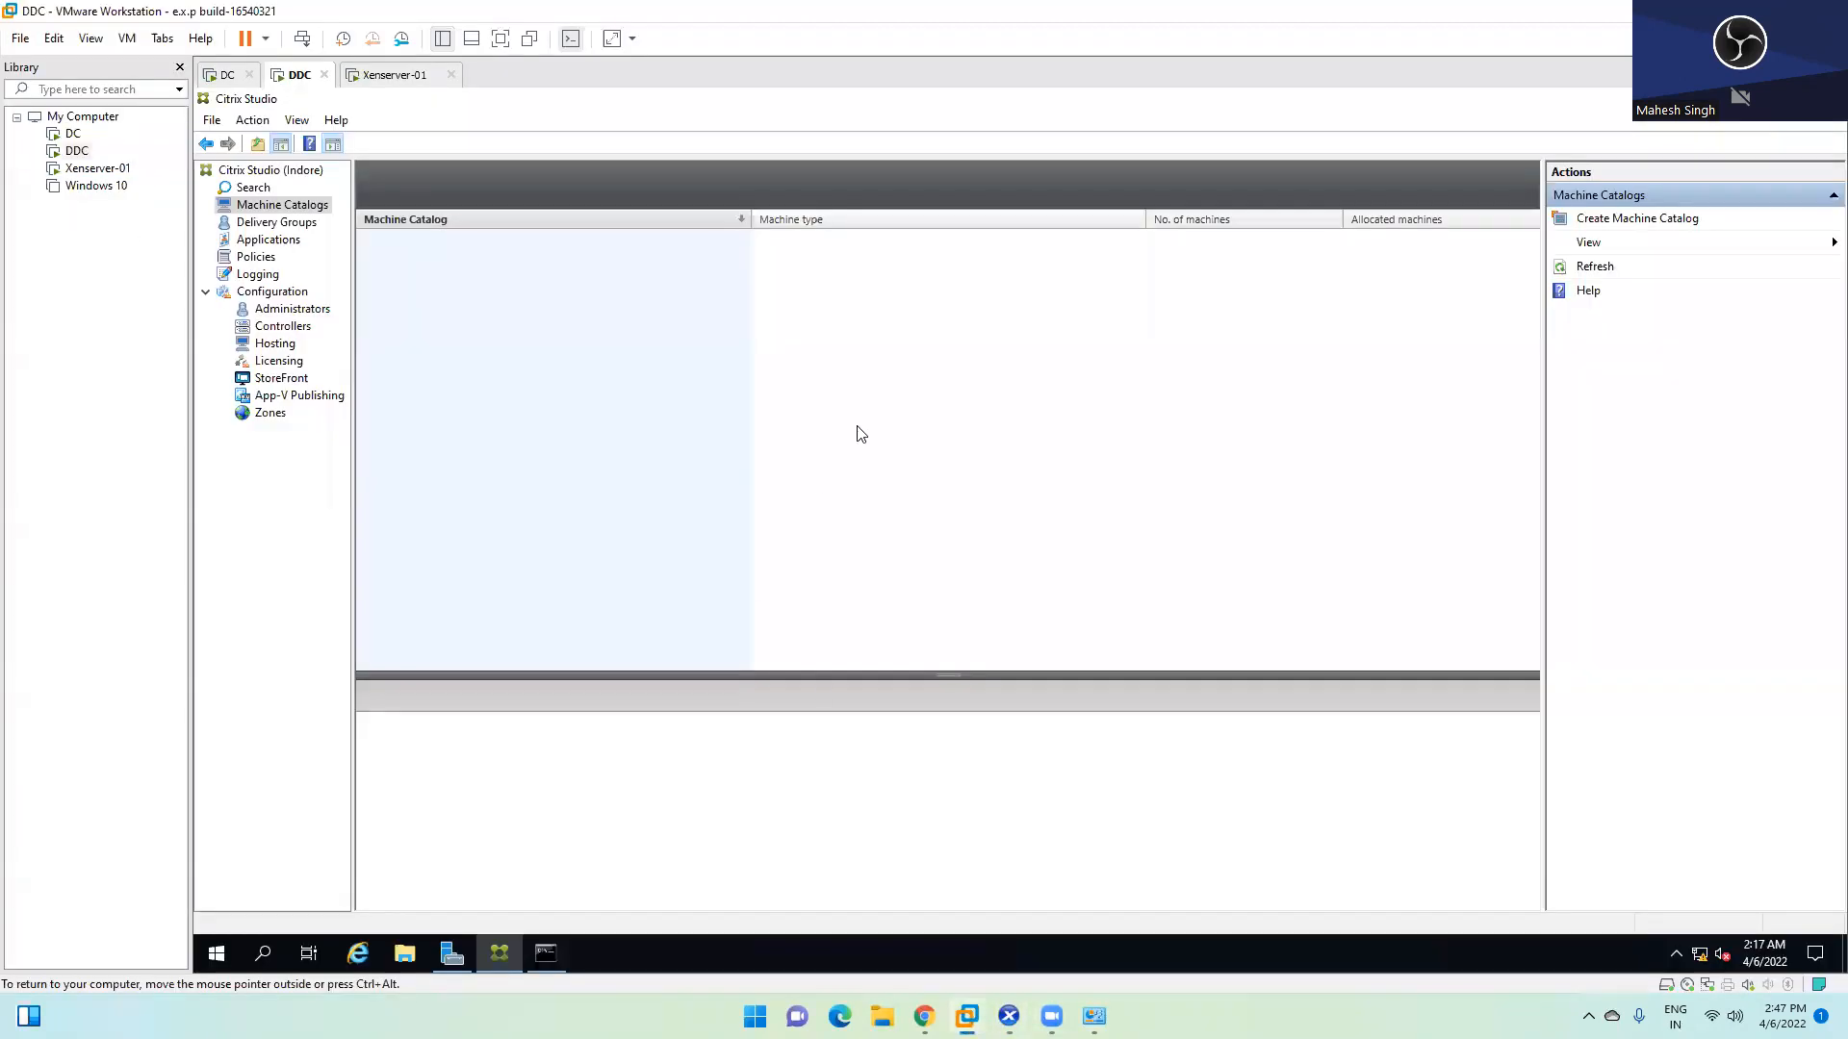
left_click(1009, 1016)
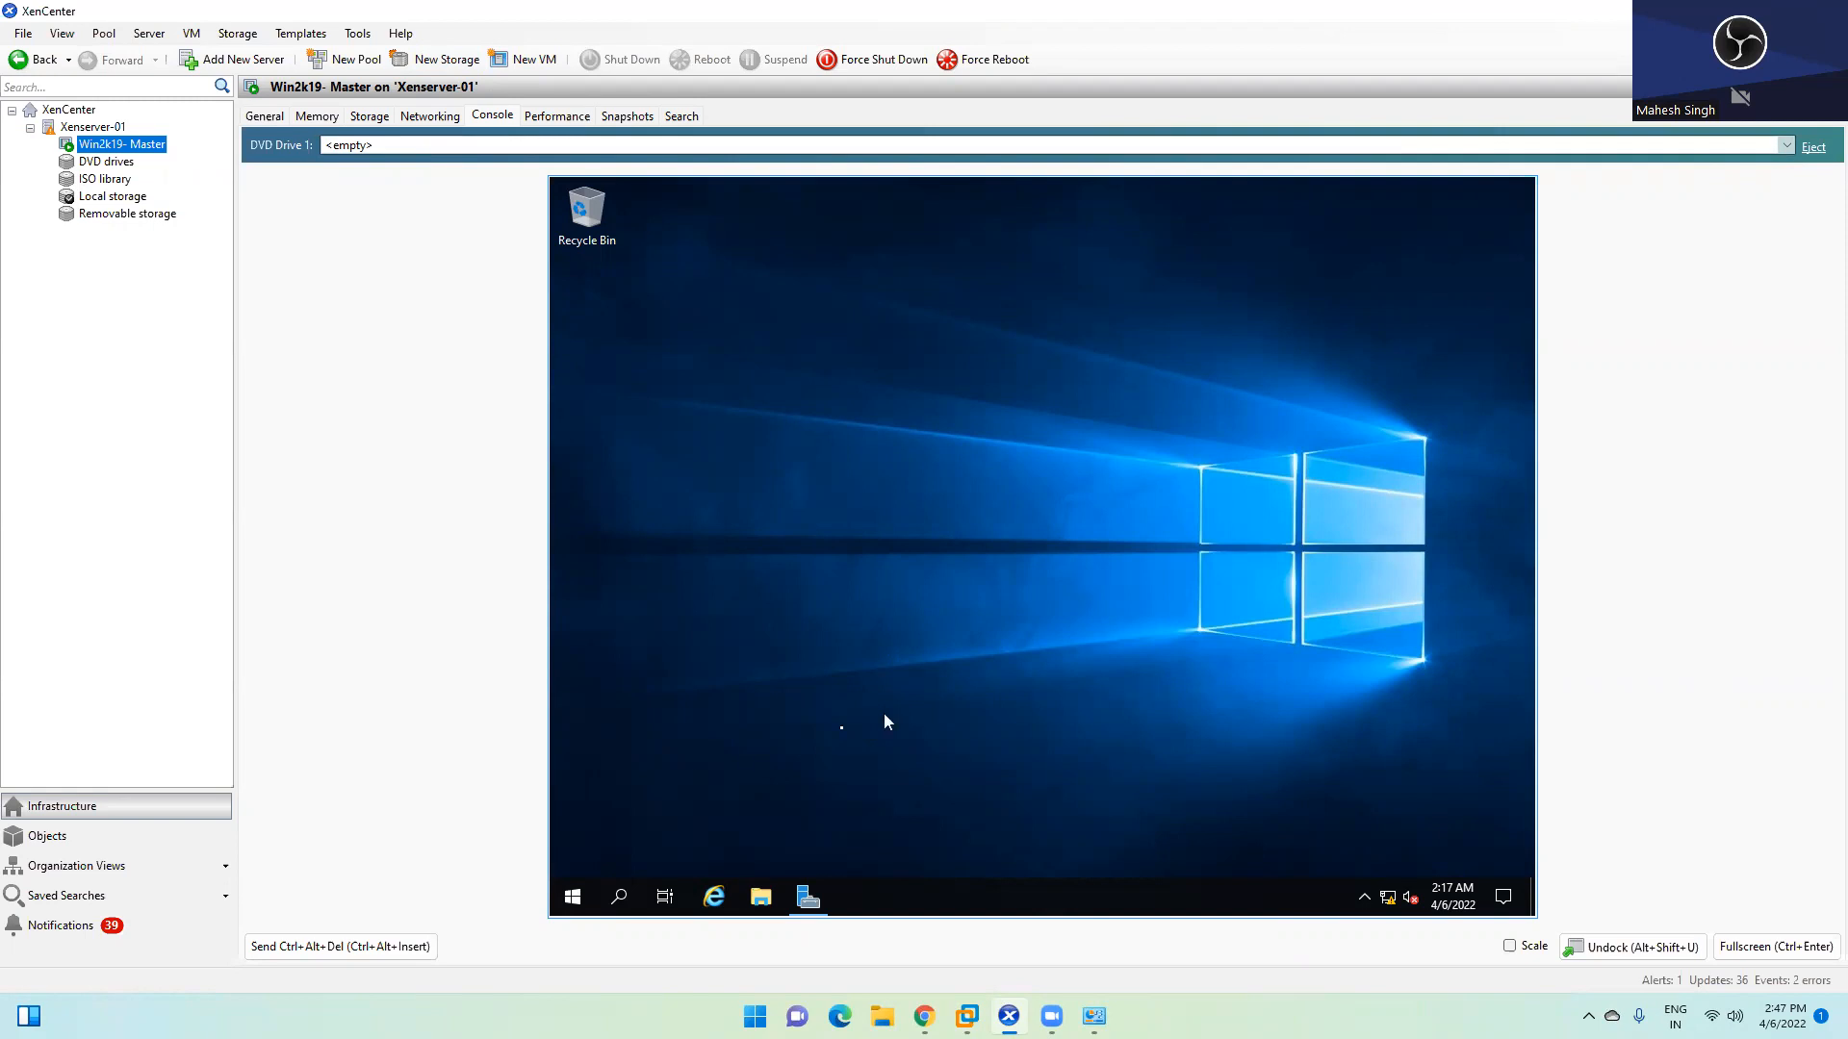
Browse the Start menu's Administrative Tools, Ease of Access, PowerShell and System folders, then minimize XenCenter
left_click(573, 898)
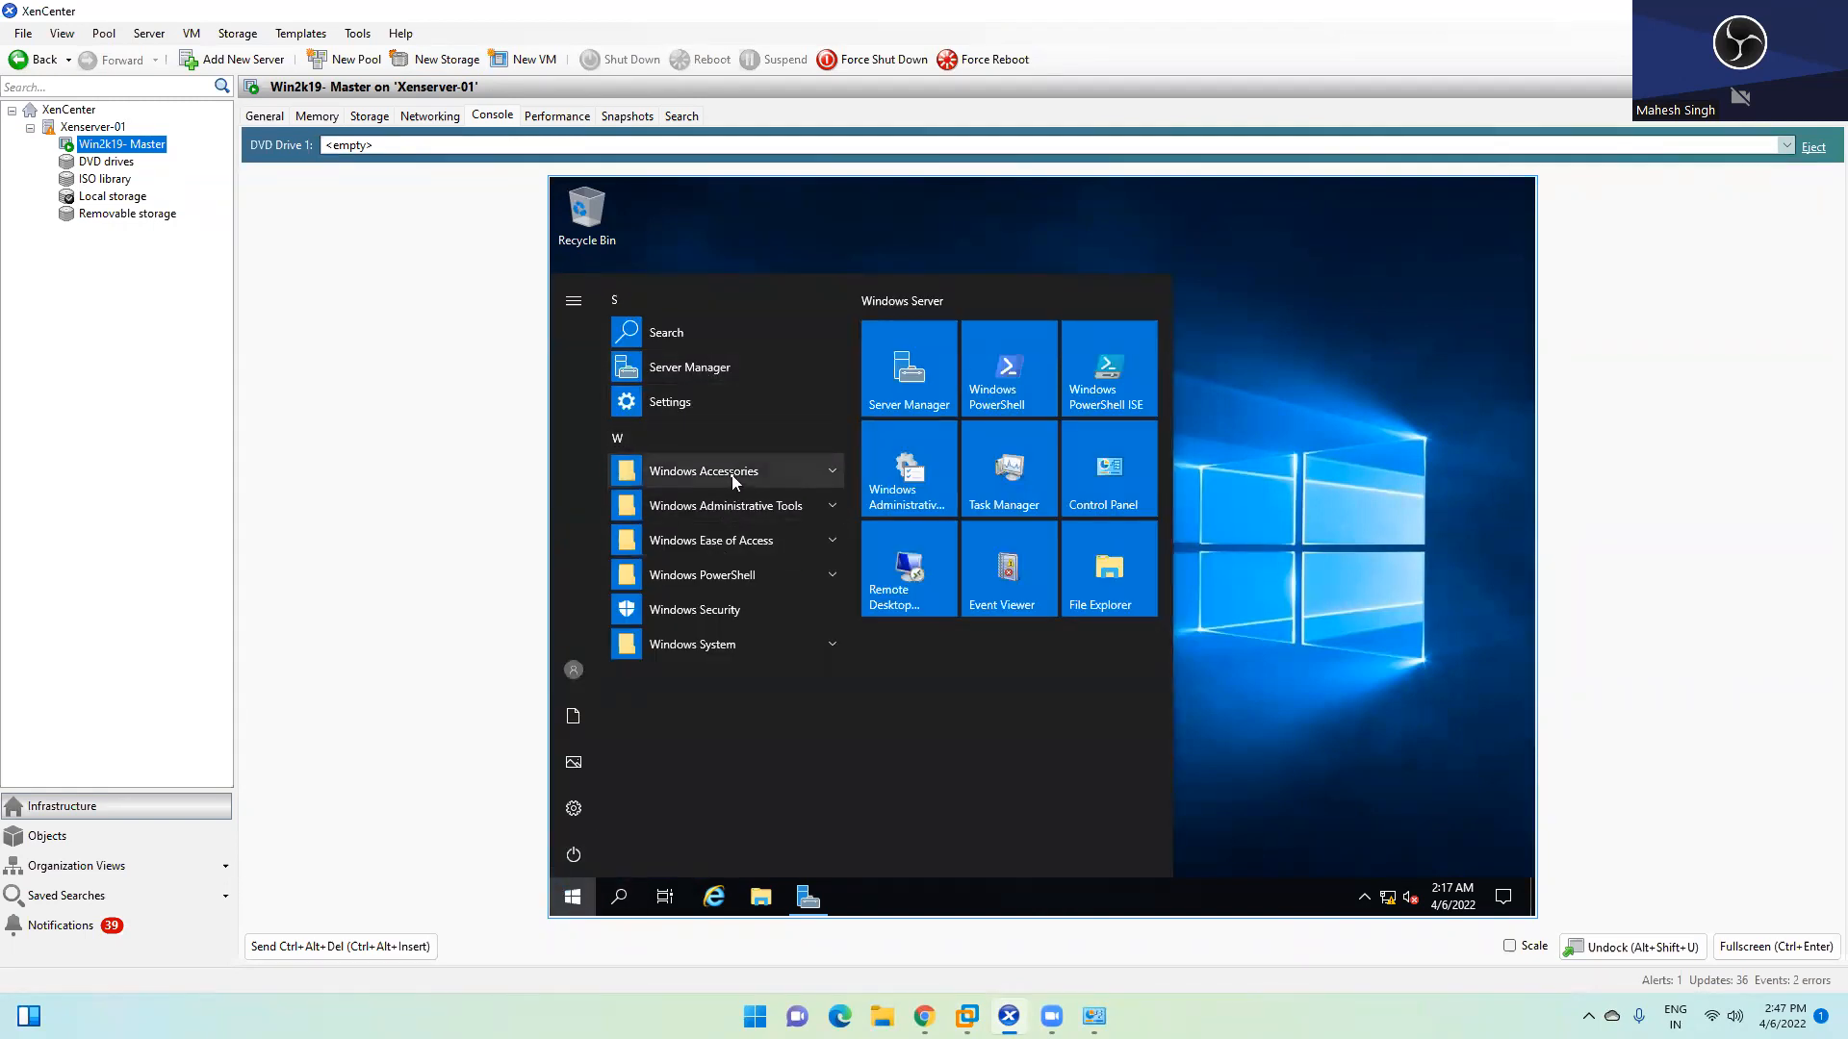
left_click(731, 507)
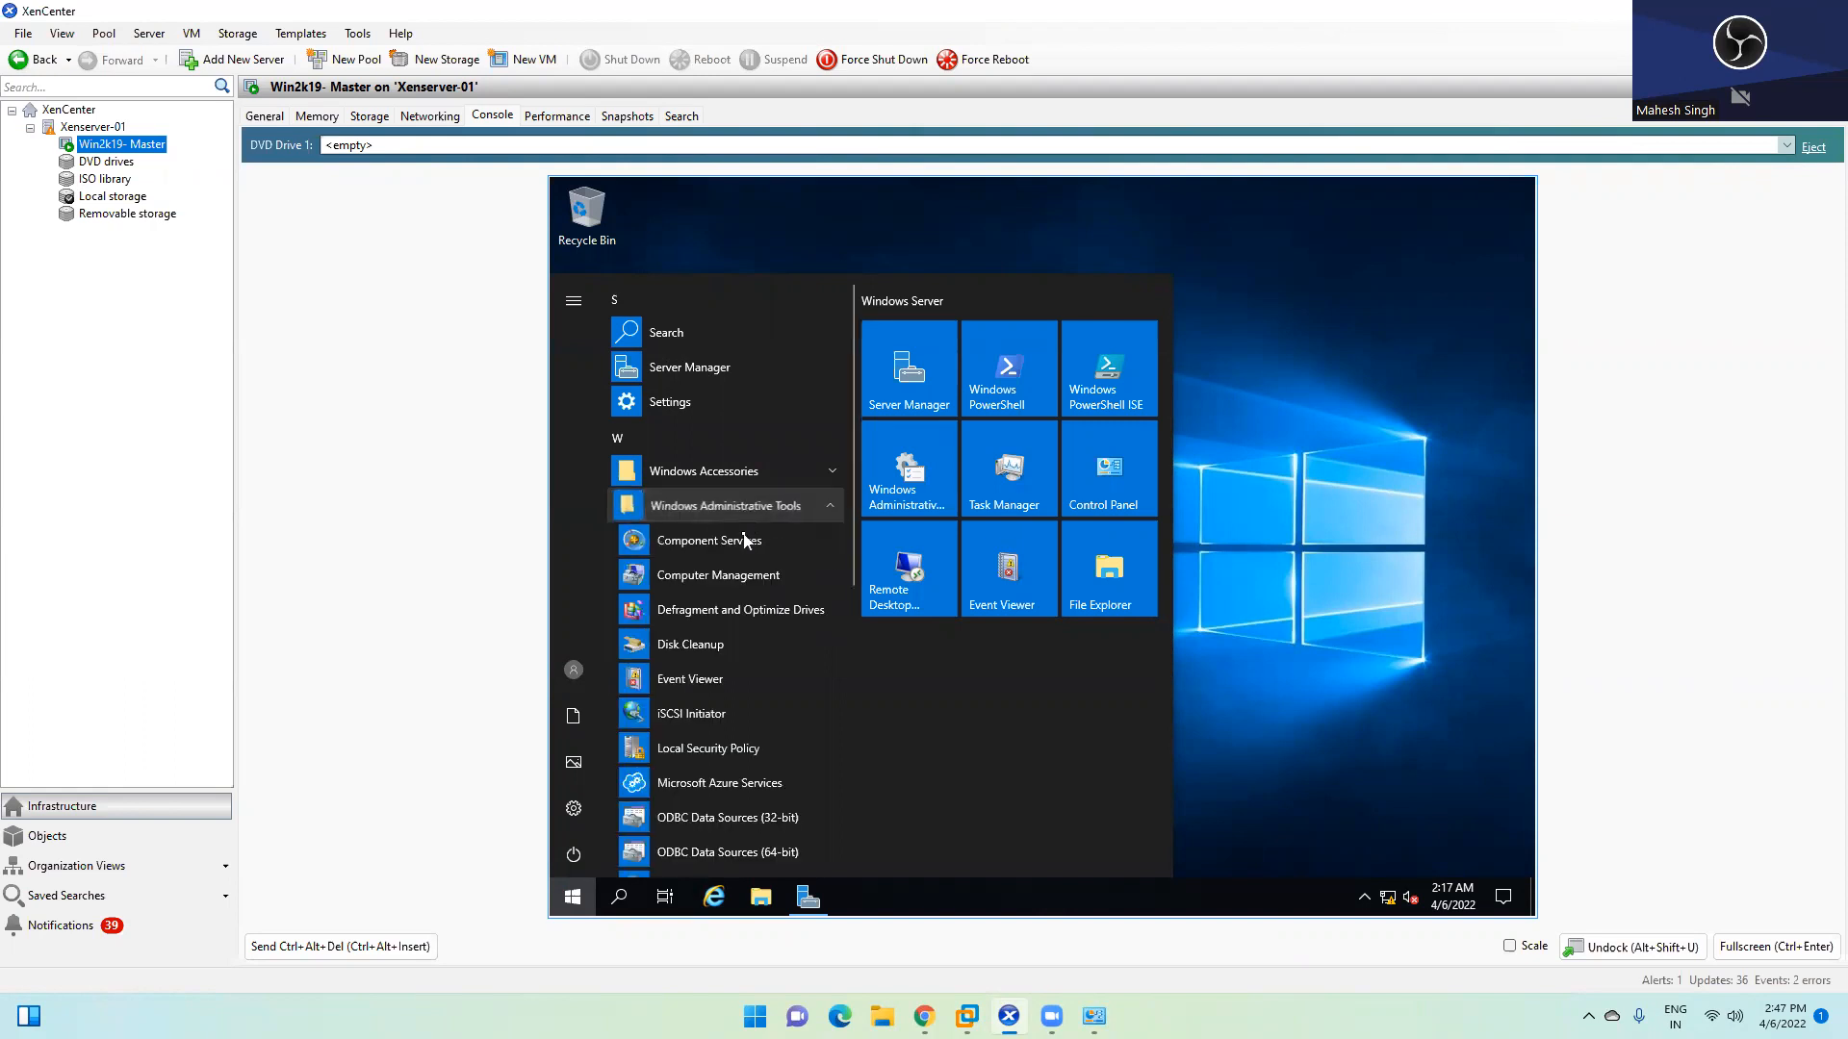
scroll(720, 717, "down", 4)
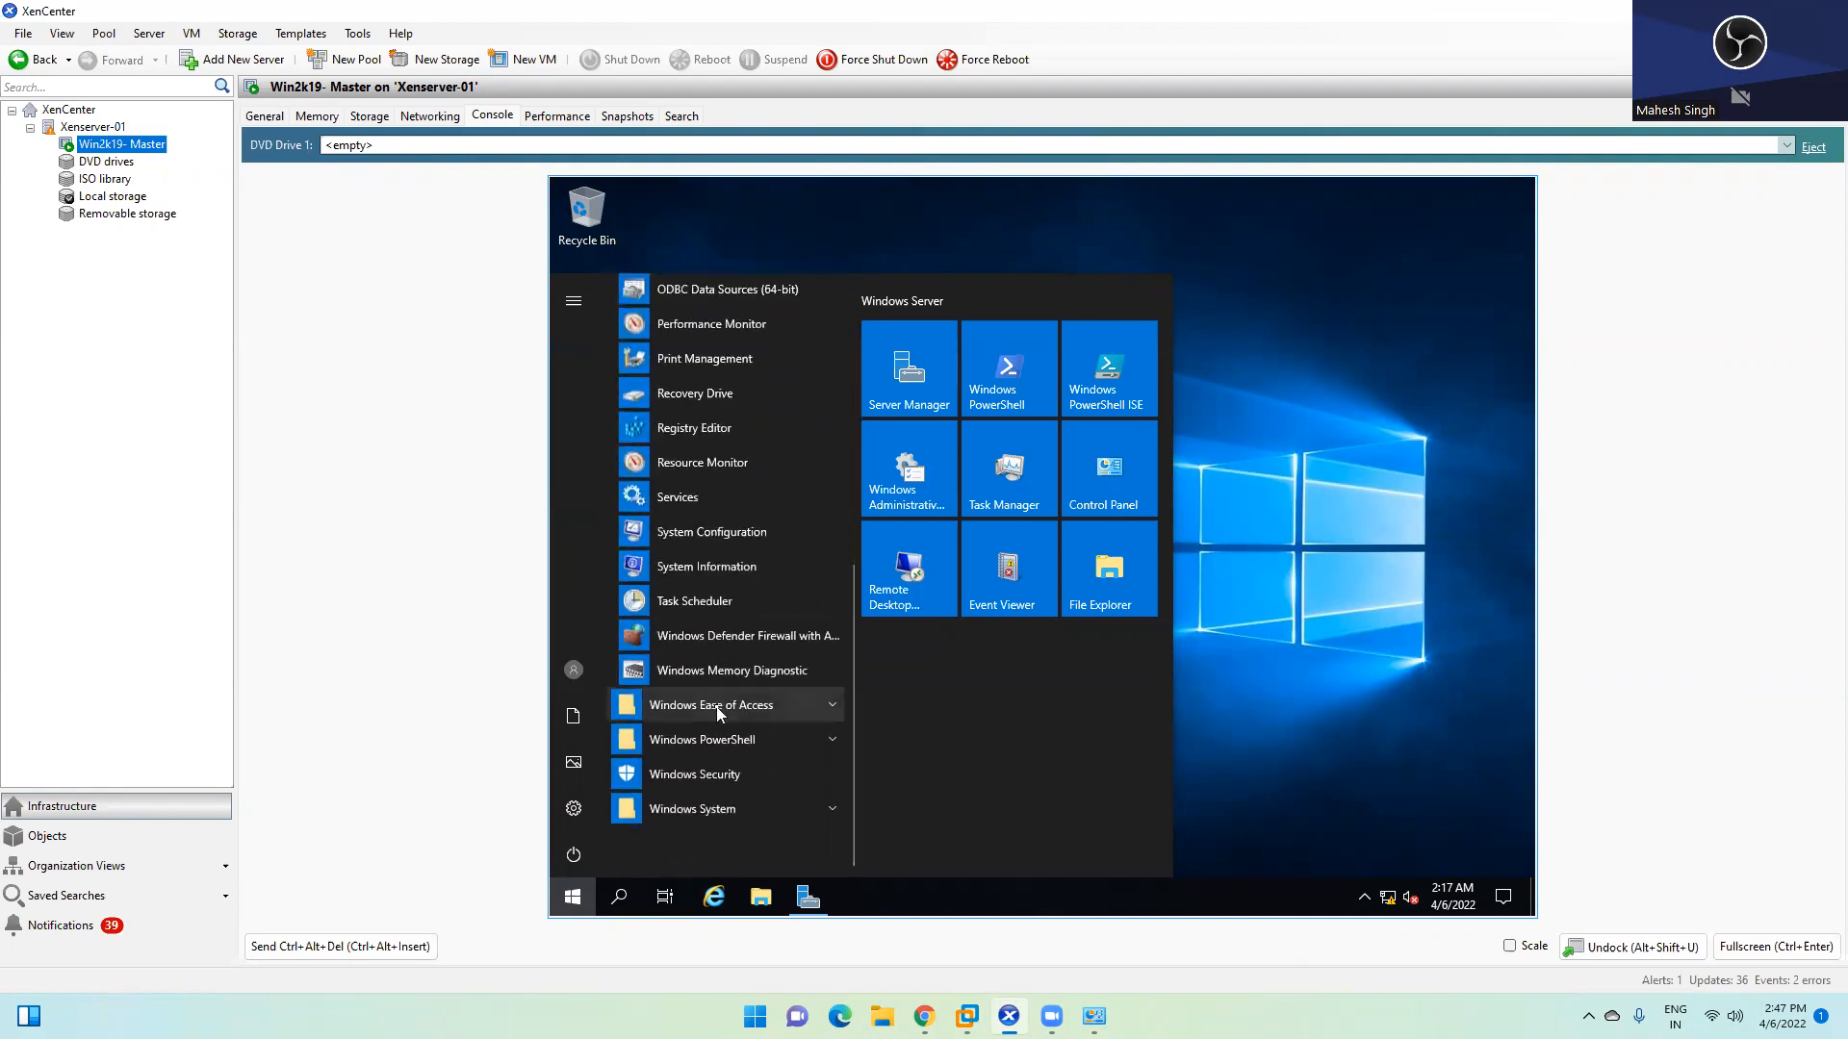
left_click(721, 705)
scroll(701, 739, "down", 2)
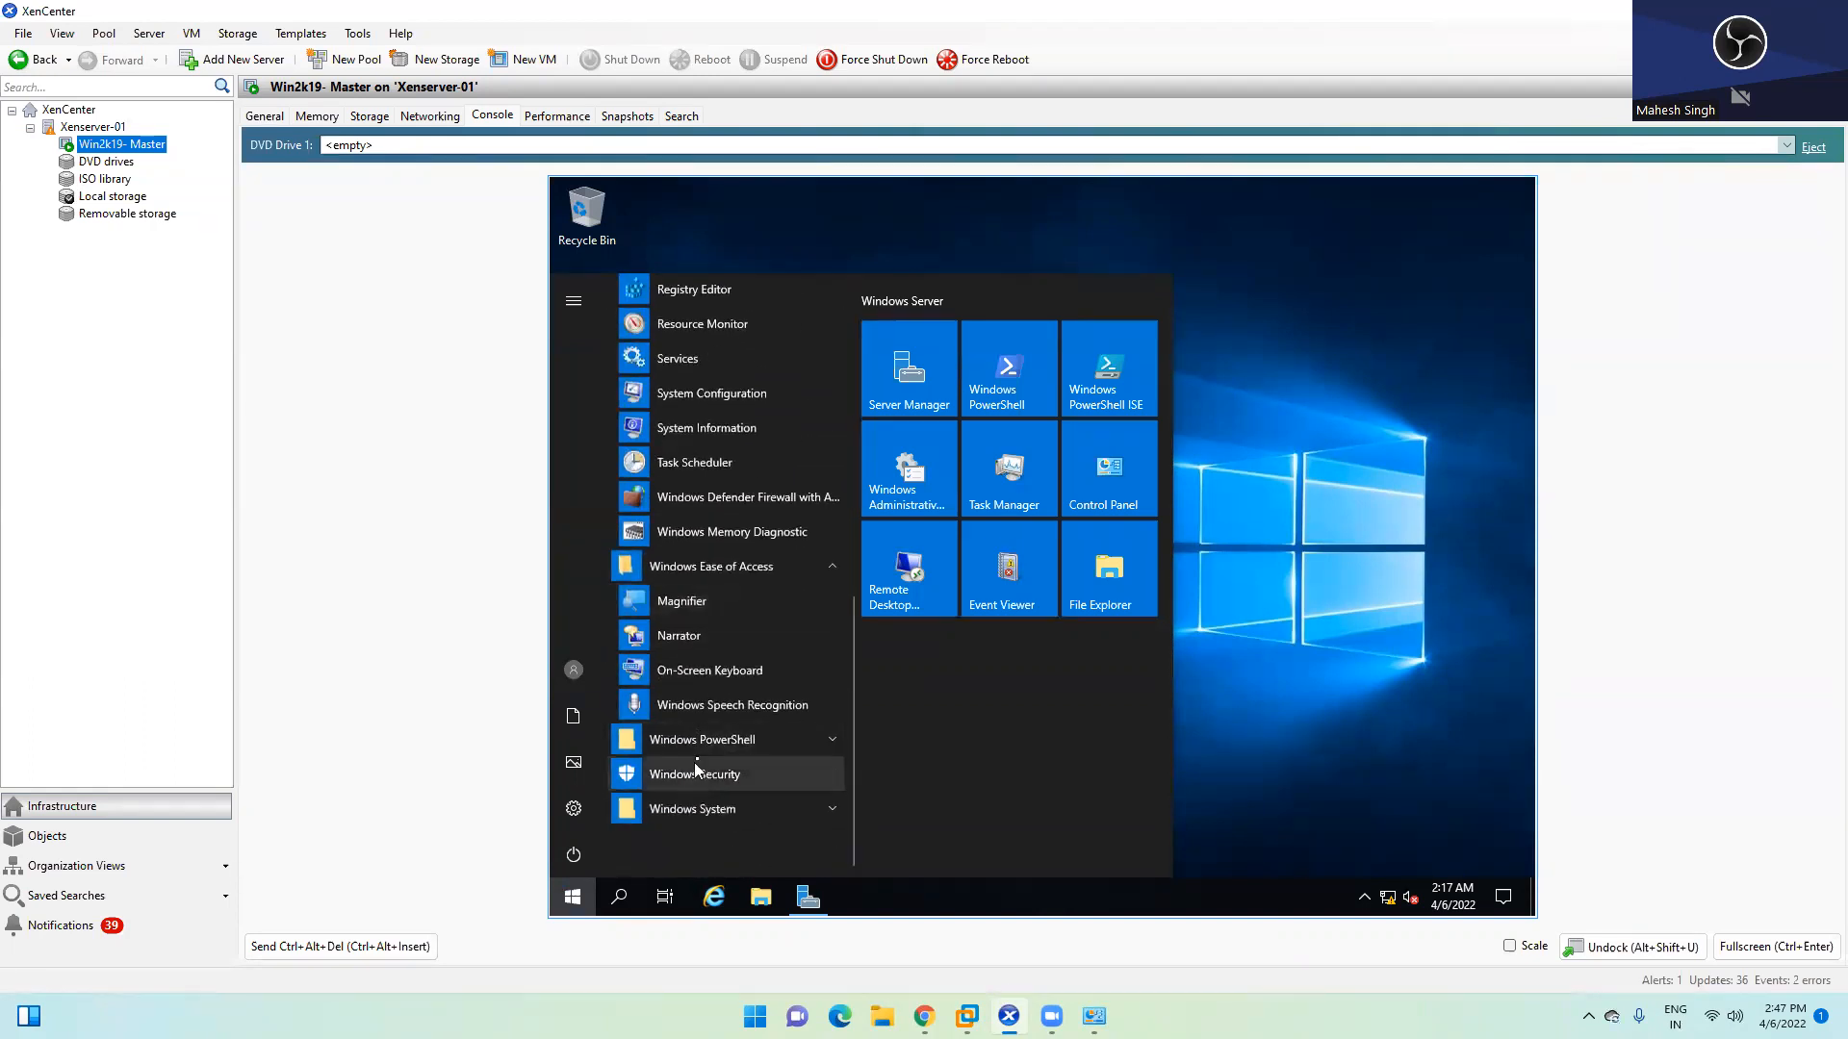
left_click(731, 738)
left_click(729, 809)
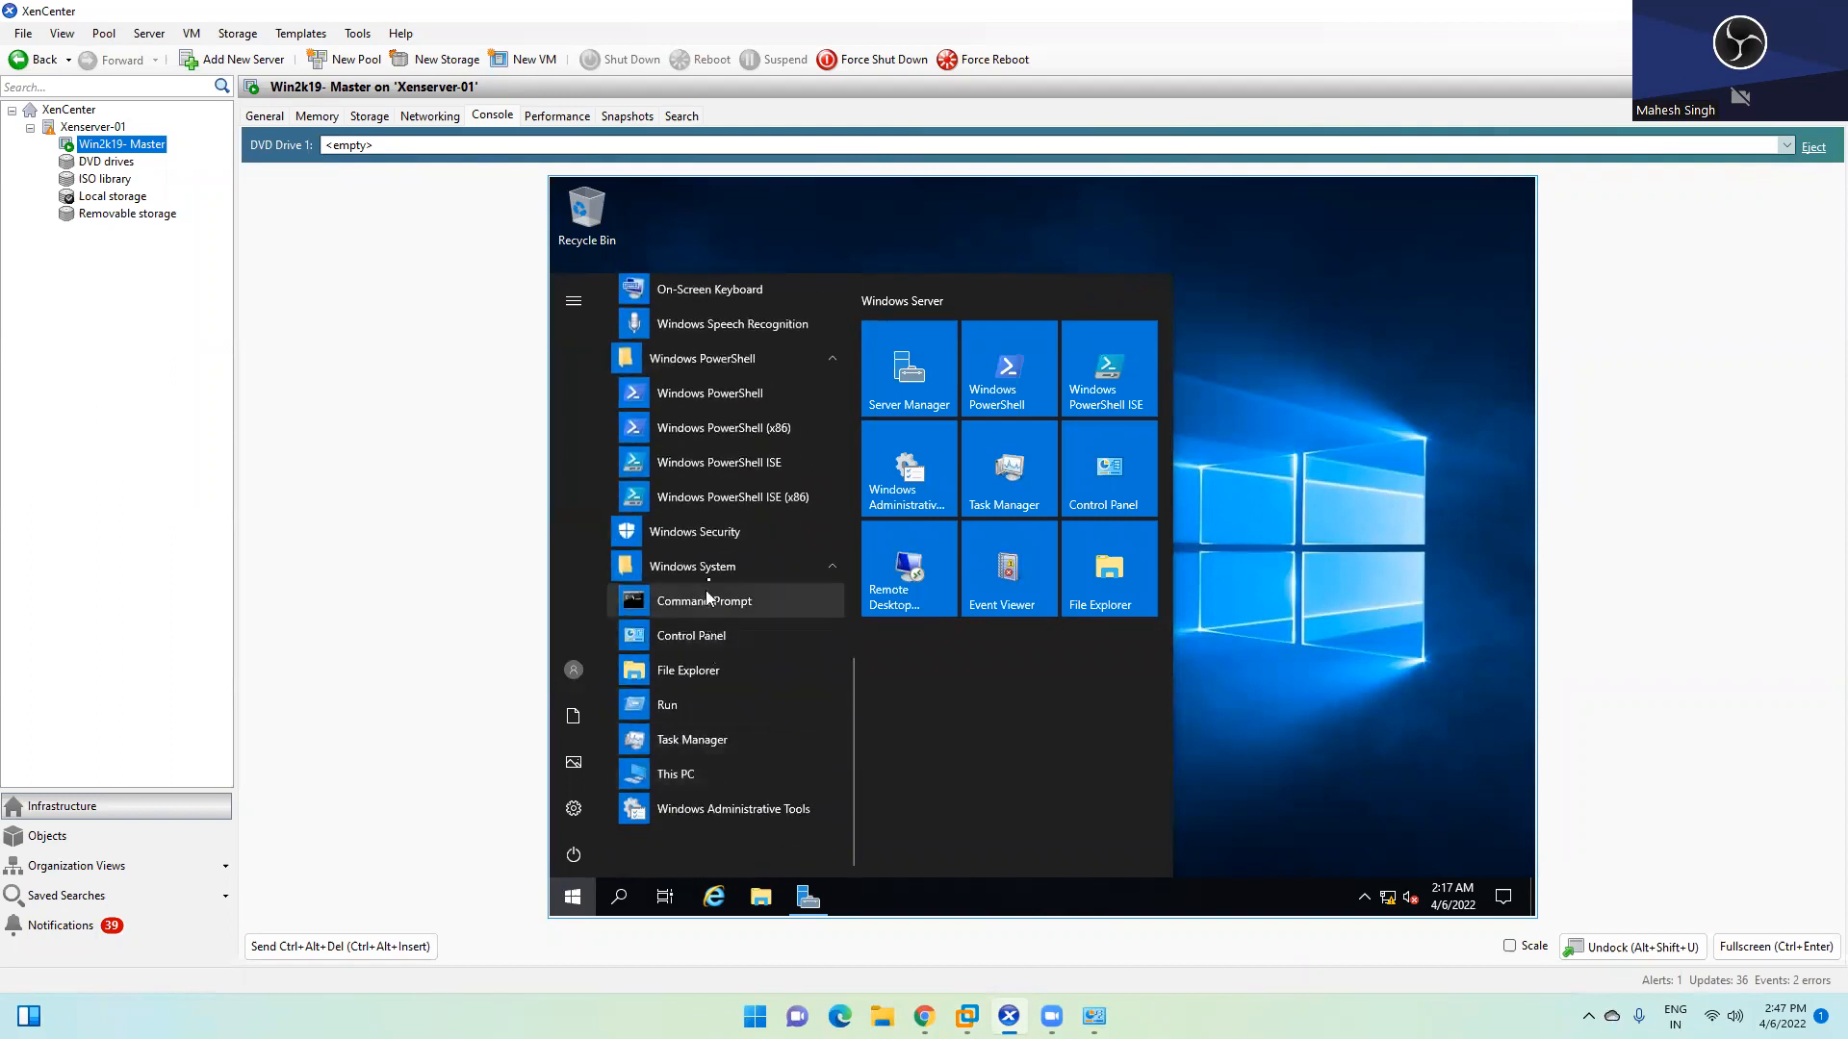
scroll(717, 607, "up", 10)
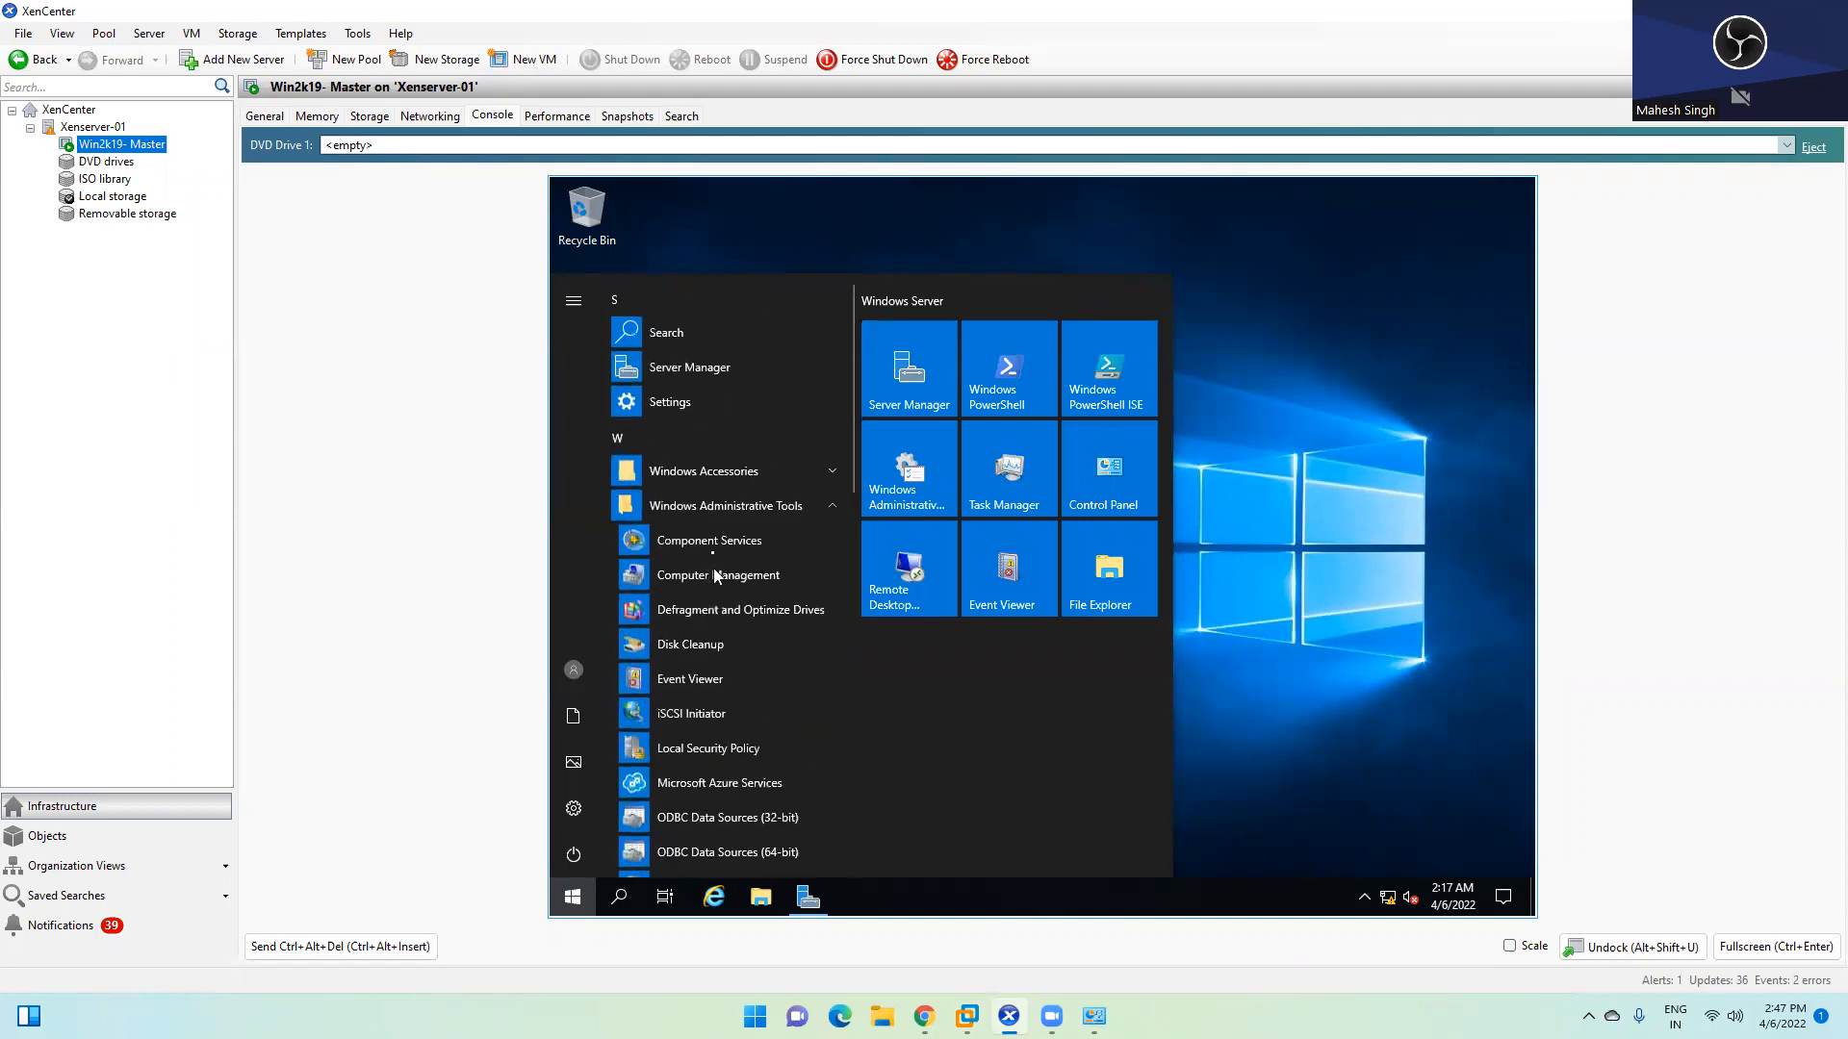
left_click(1367, 322)
left_click(1733, 11)
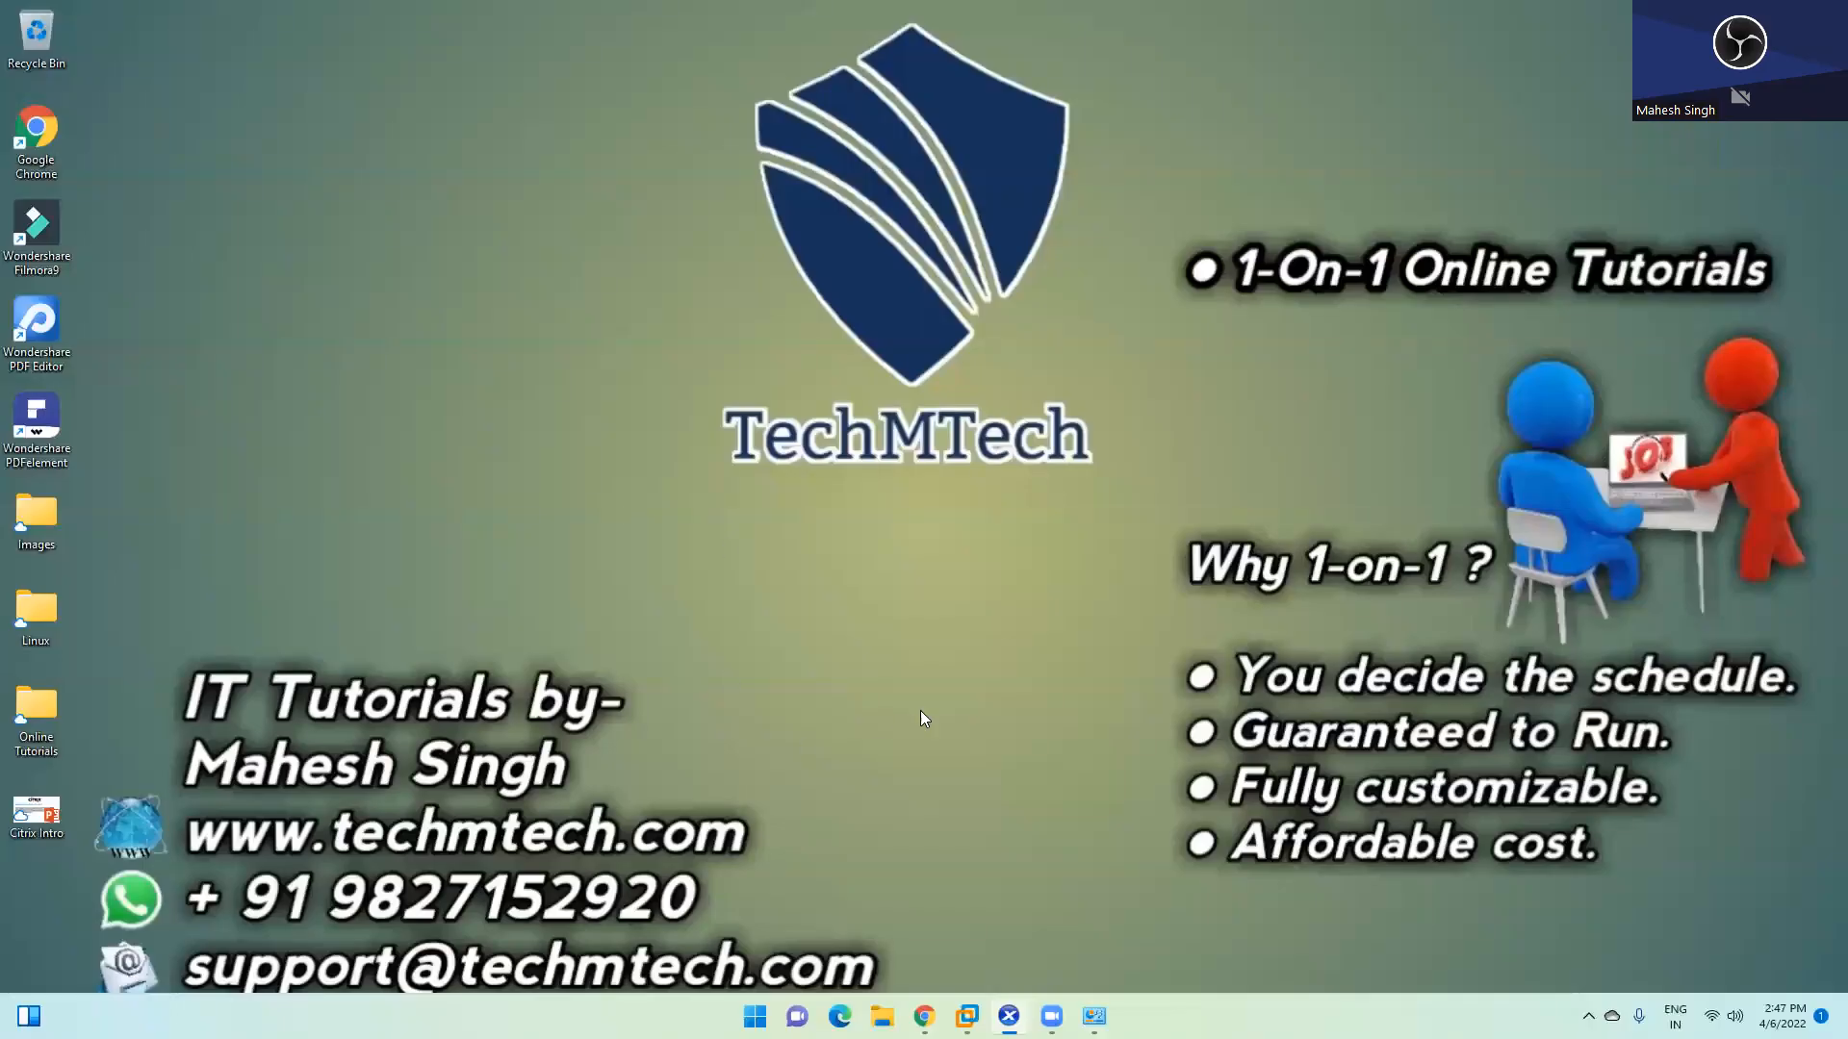
Maximize Chrome and search Google for notepad ++
left_click(925, 1016)
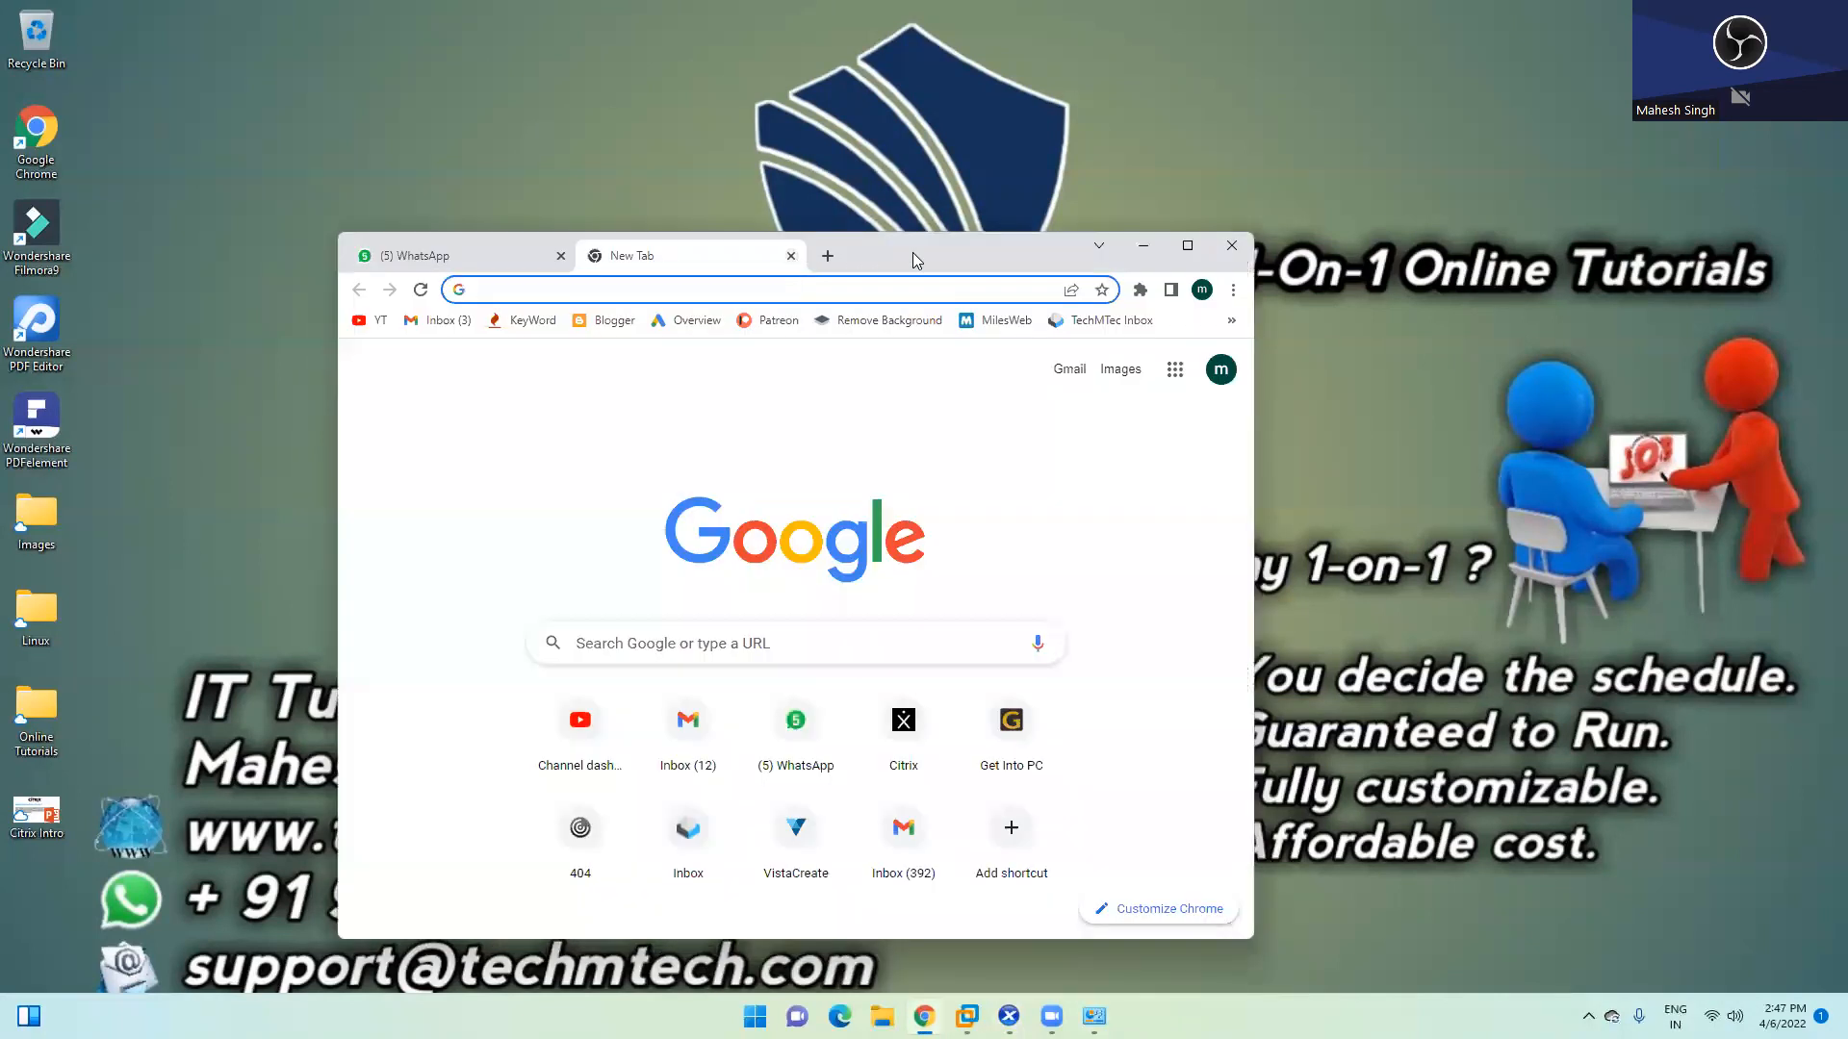
double_click(914, 258)
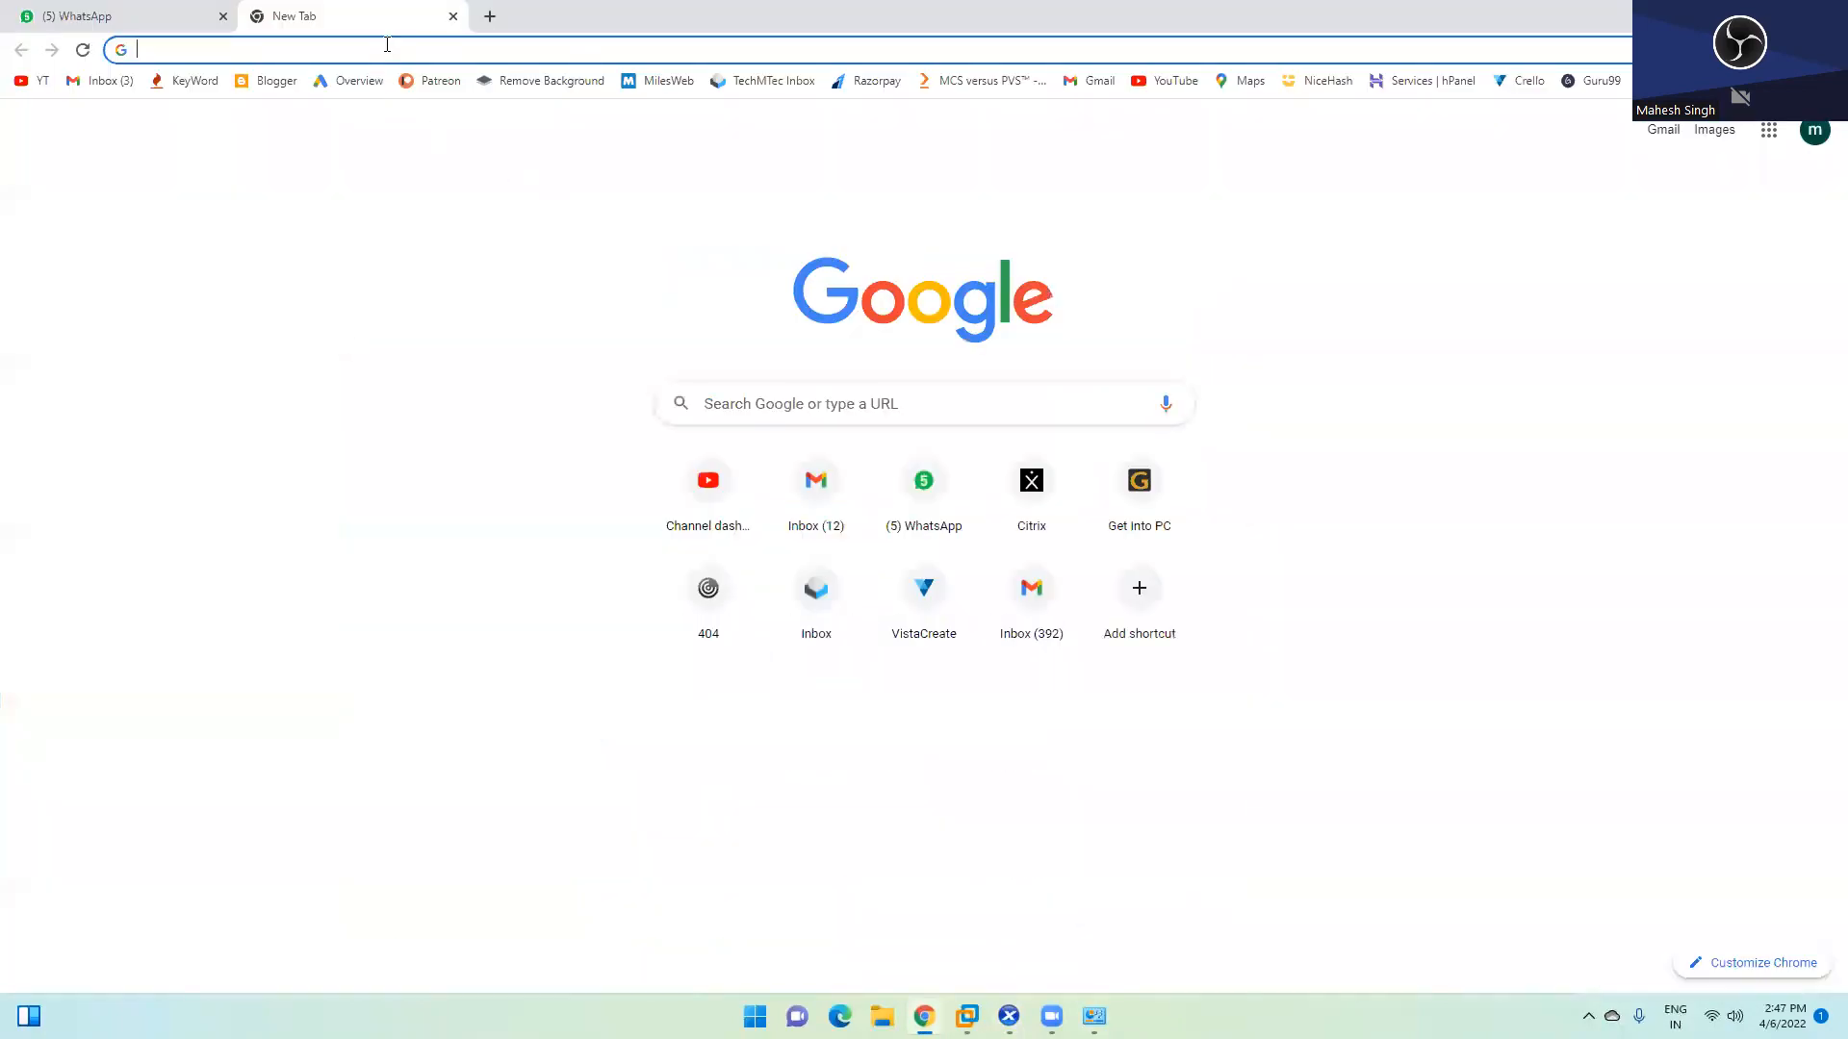
type("note")
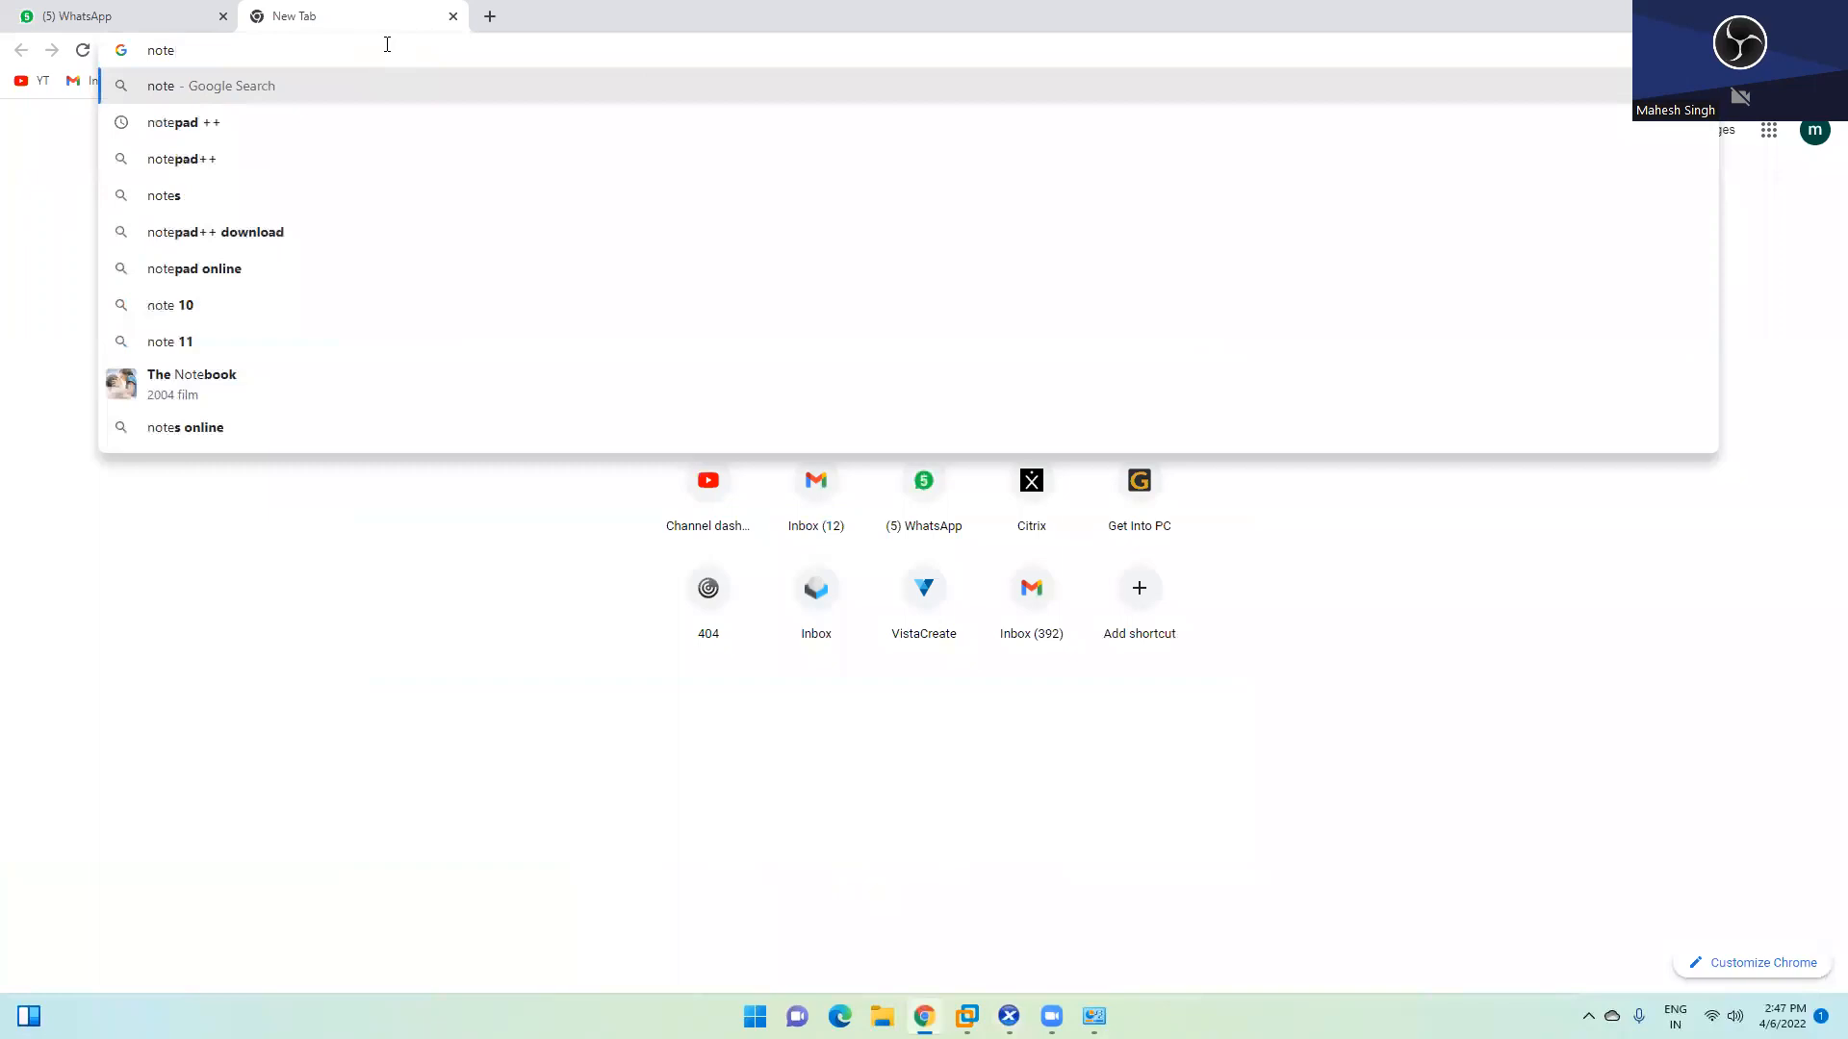
key("Down")
key("Return")
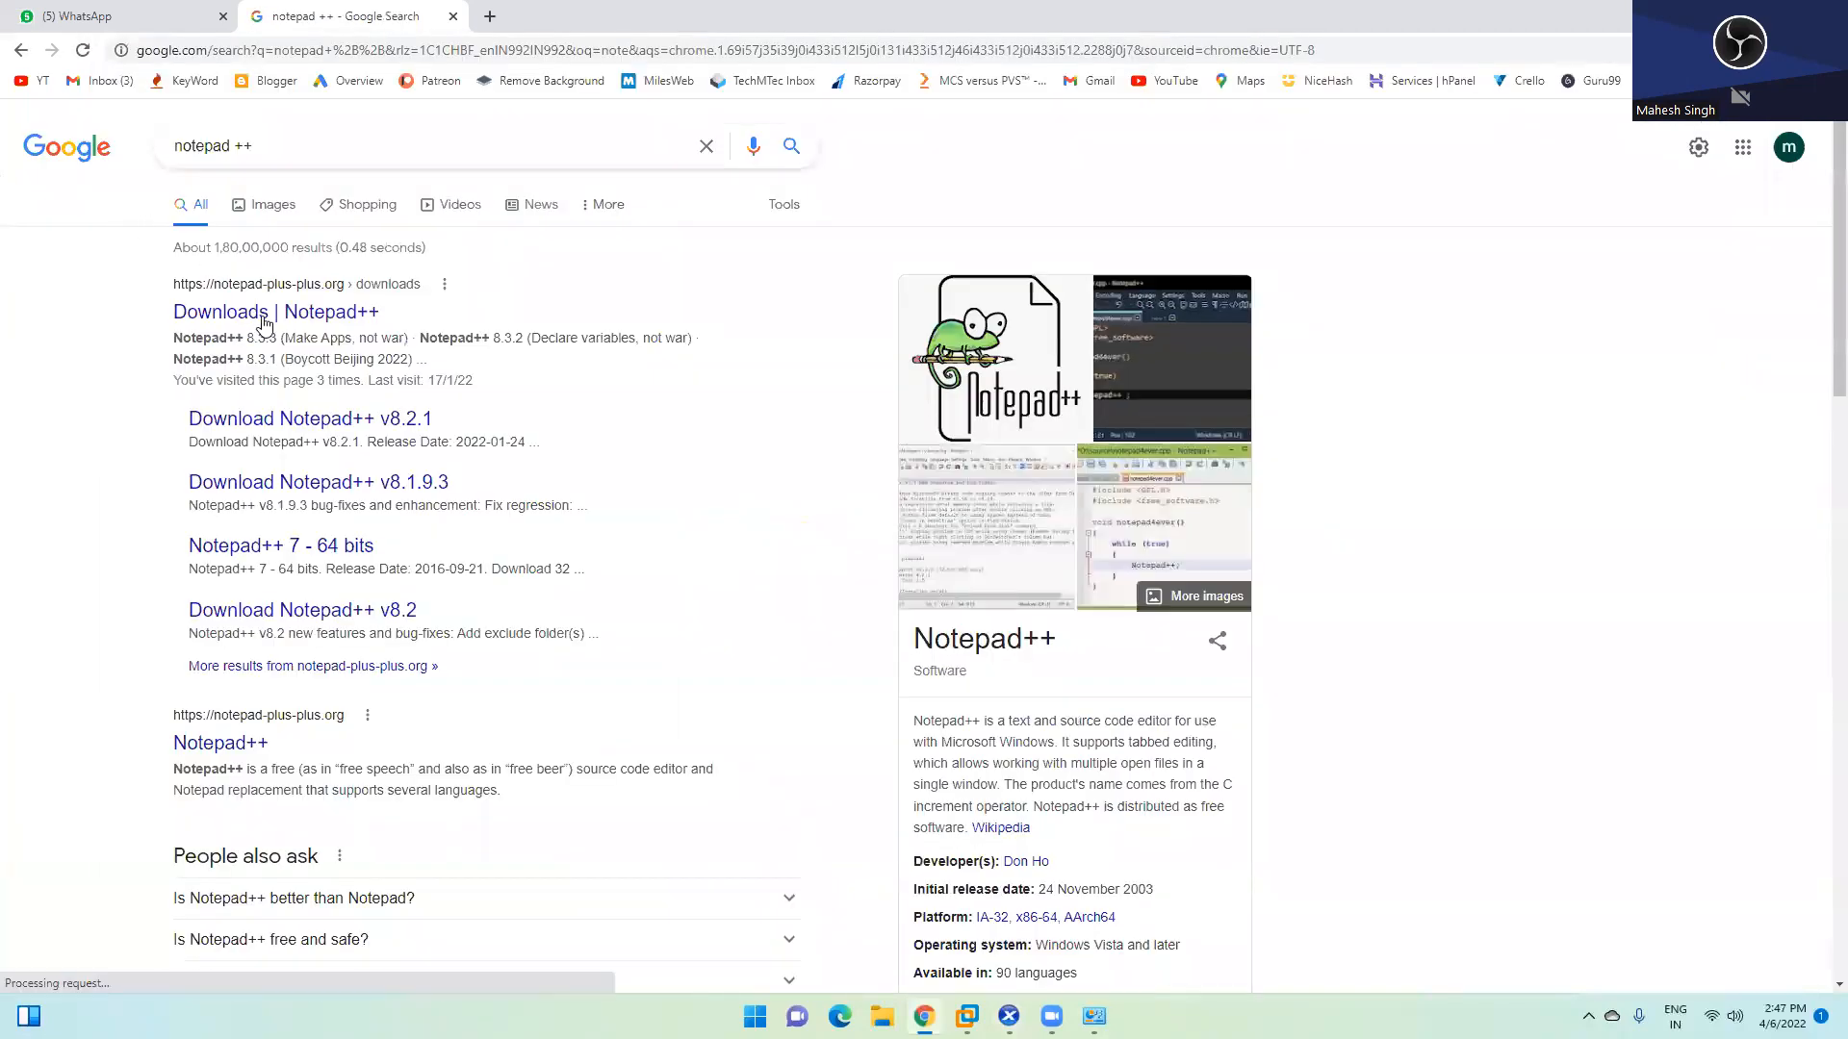
Download the Notepad++ 8.3.3 x64 installer and show it in the Downloads folder
left_click(256, 314)
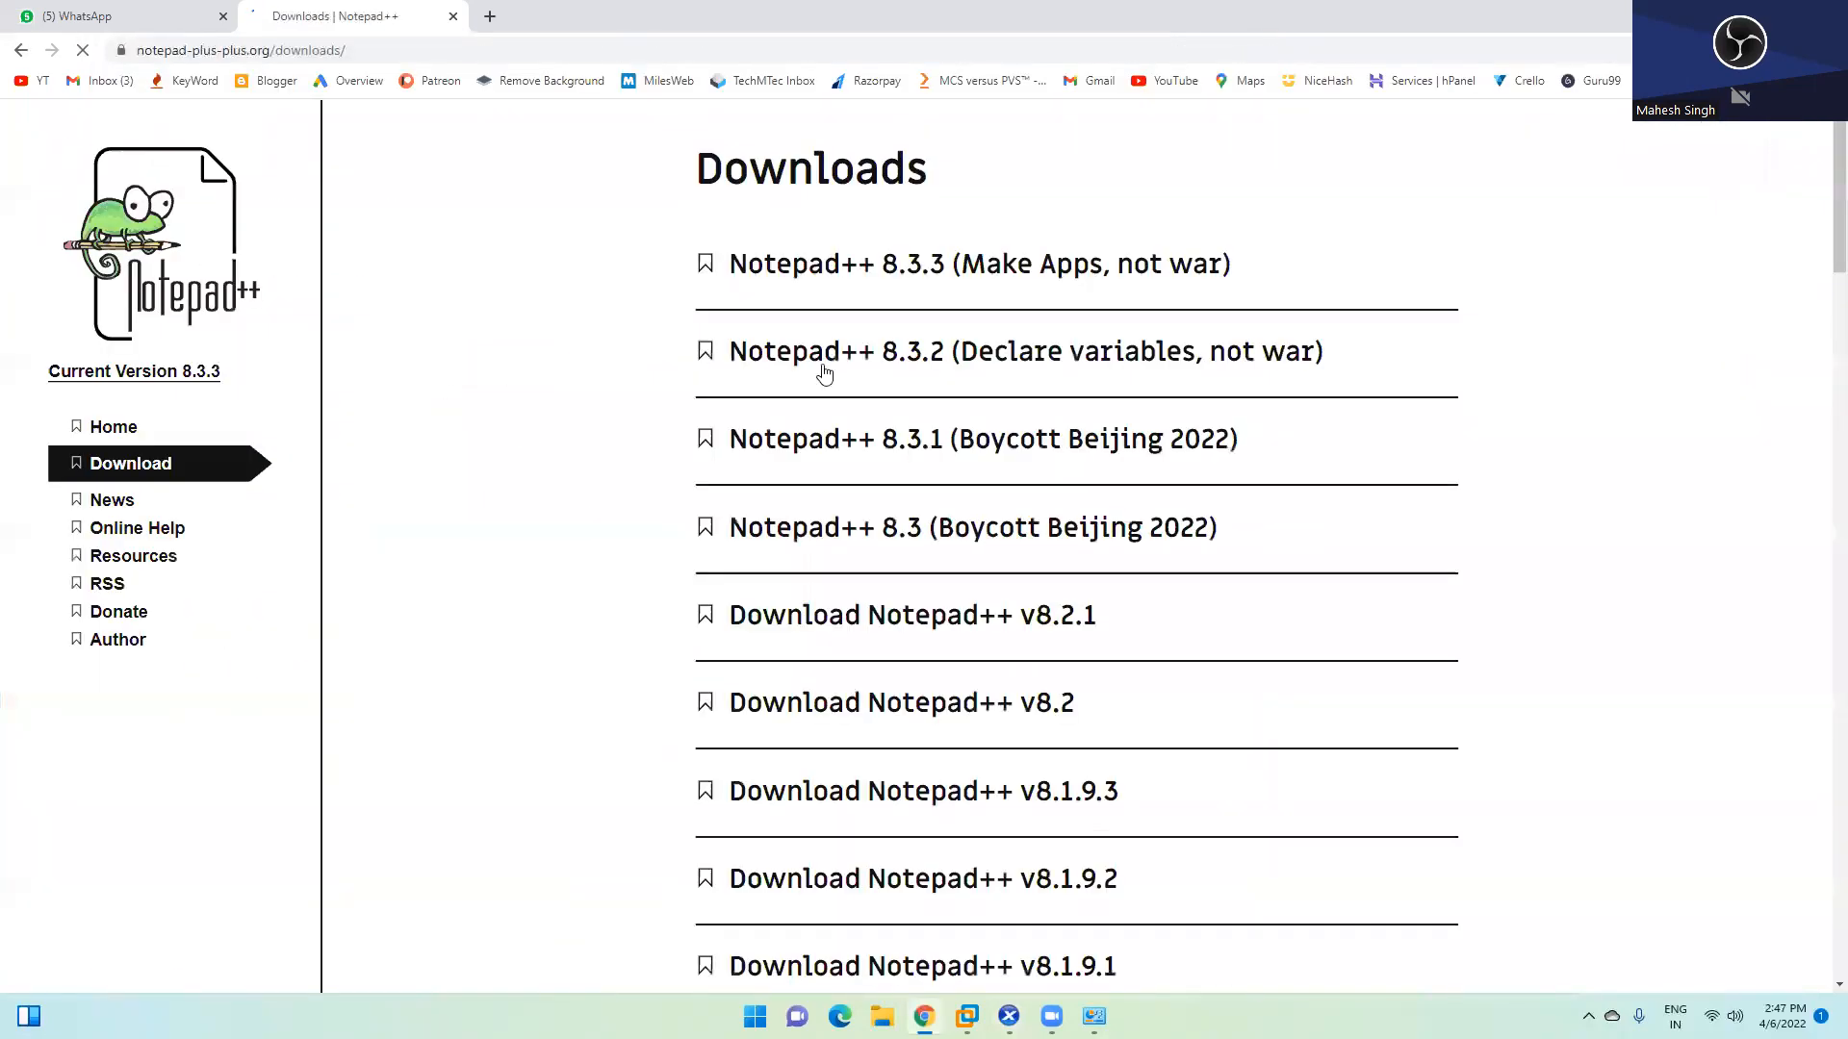
left_click(825, 263)
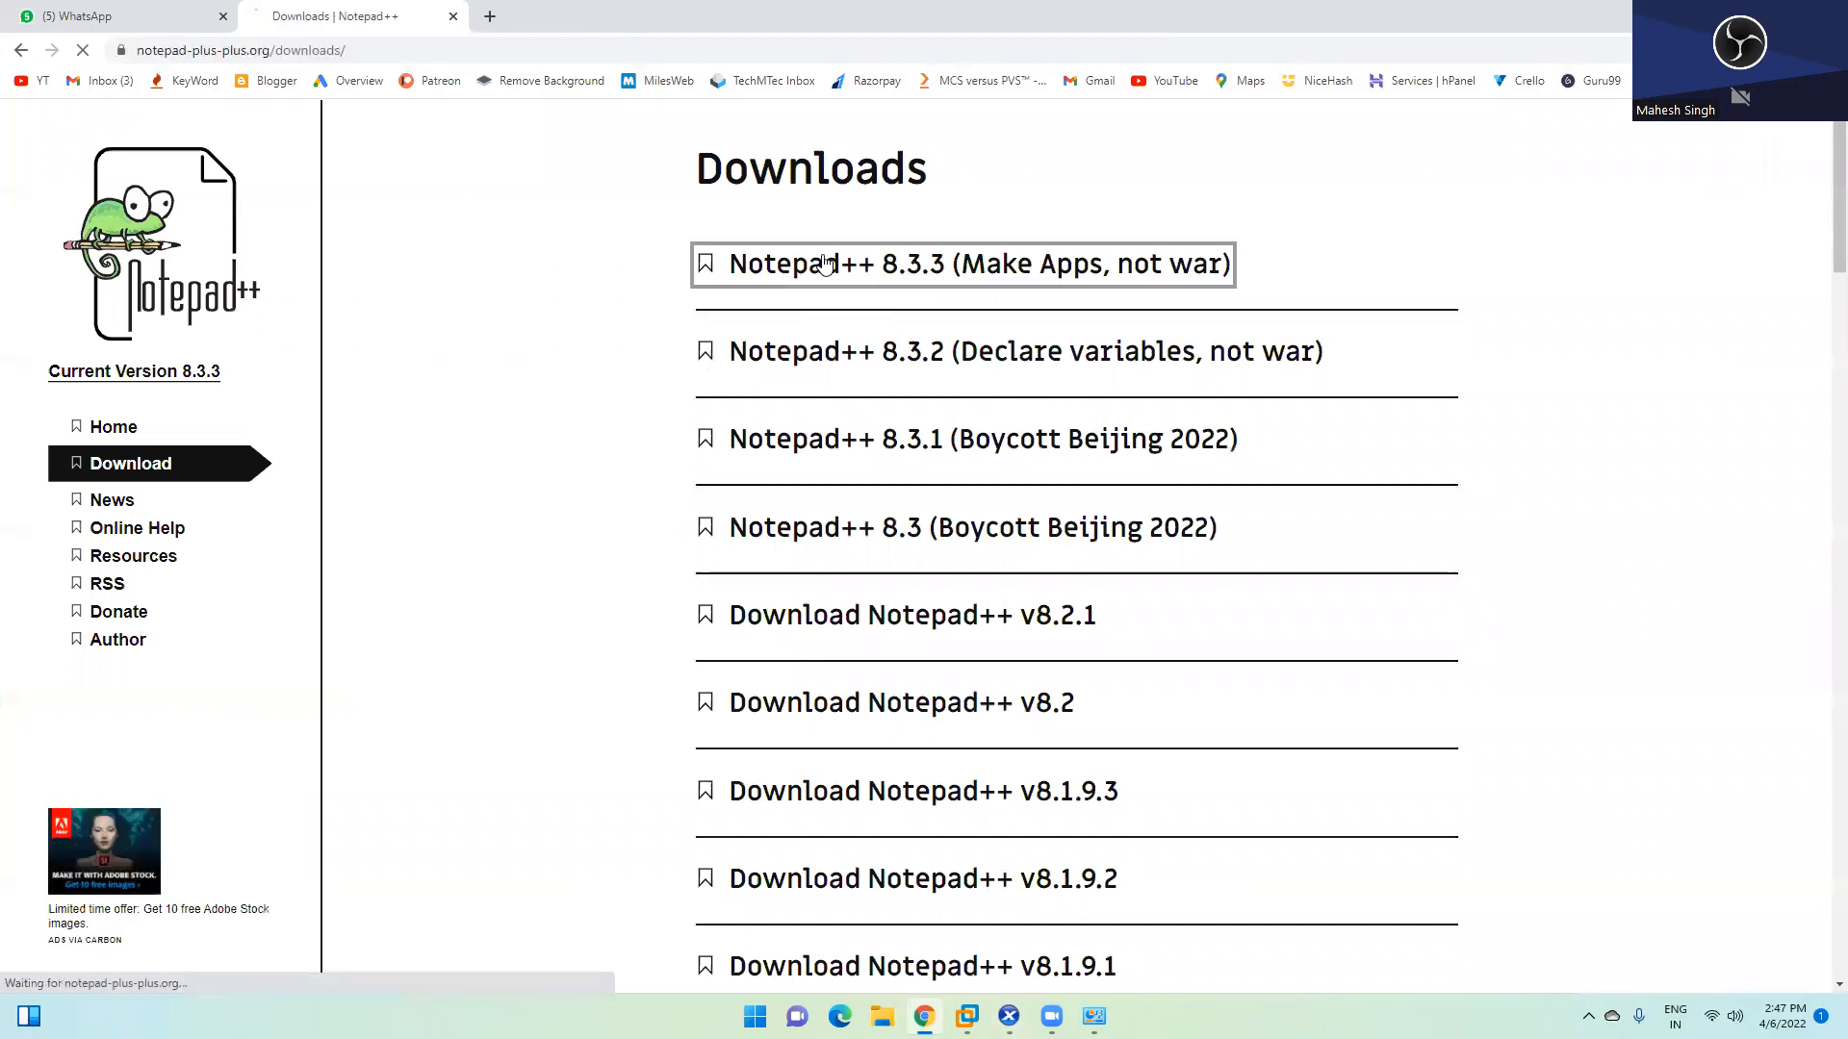
scroll(866, 712, "down", 2)
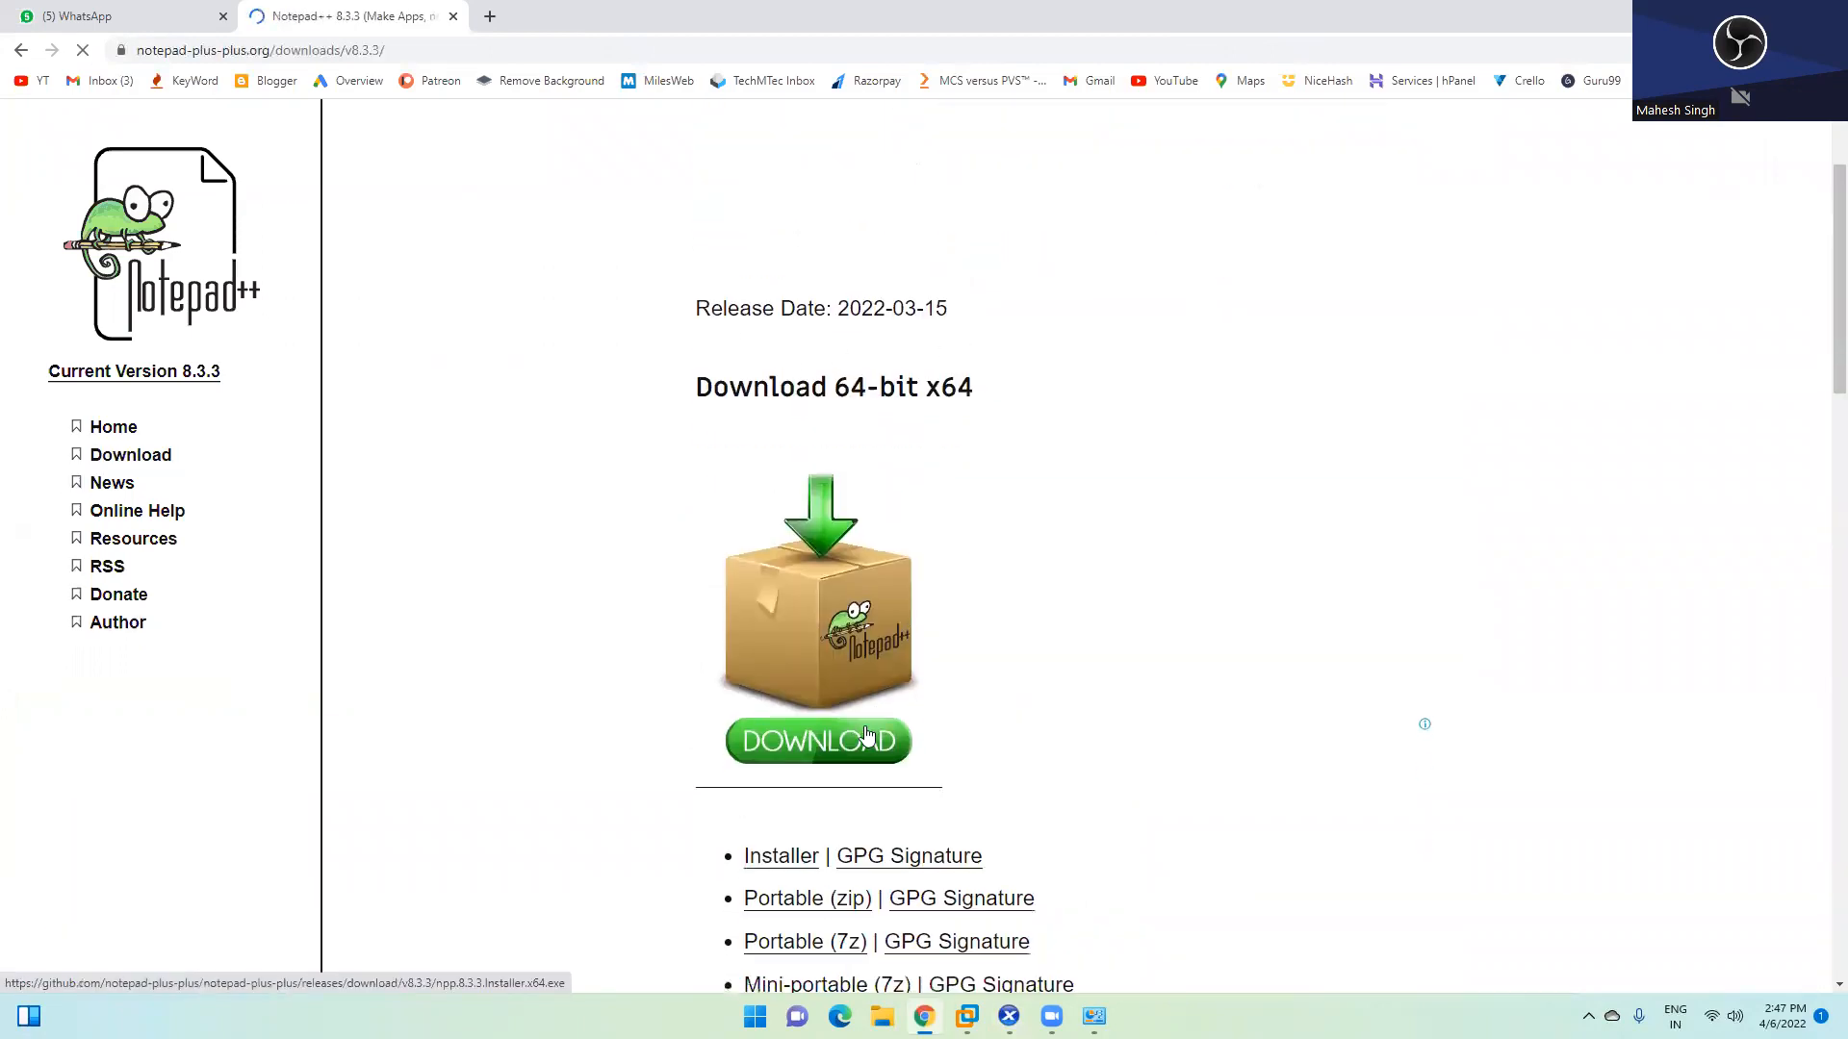
left_click(866, 738)
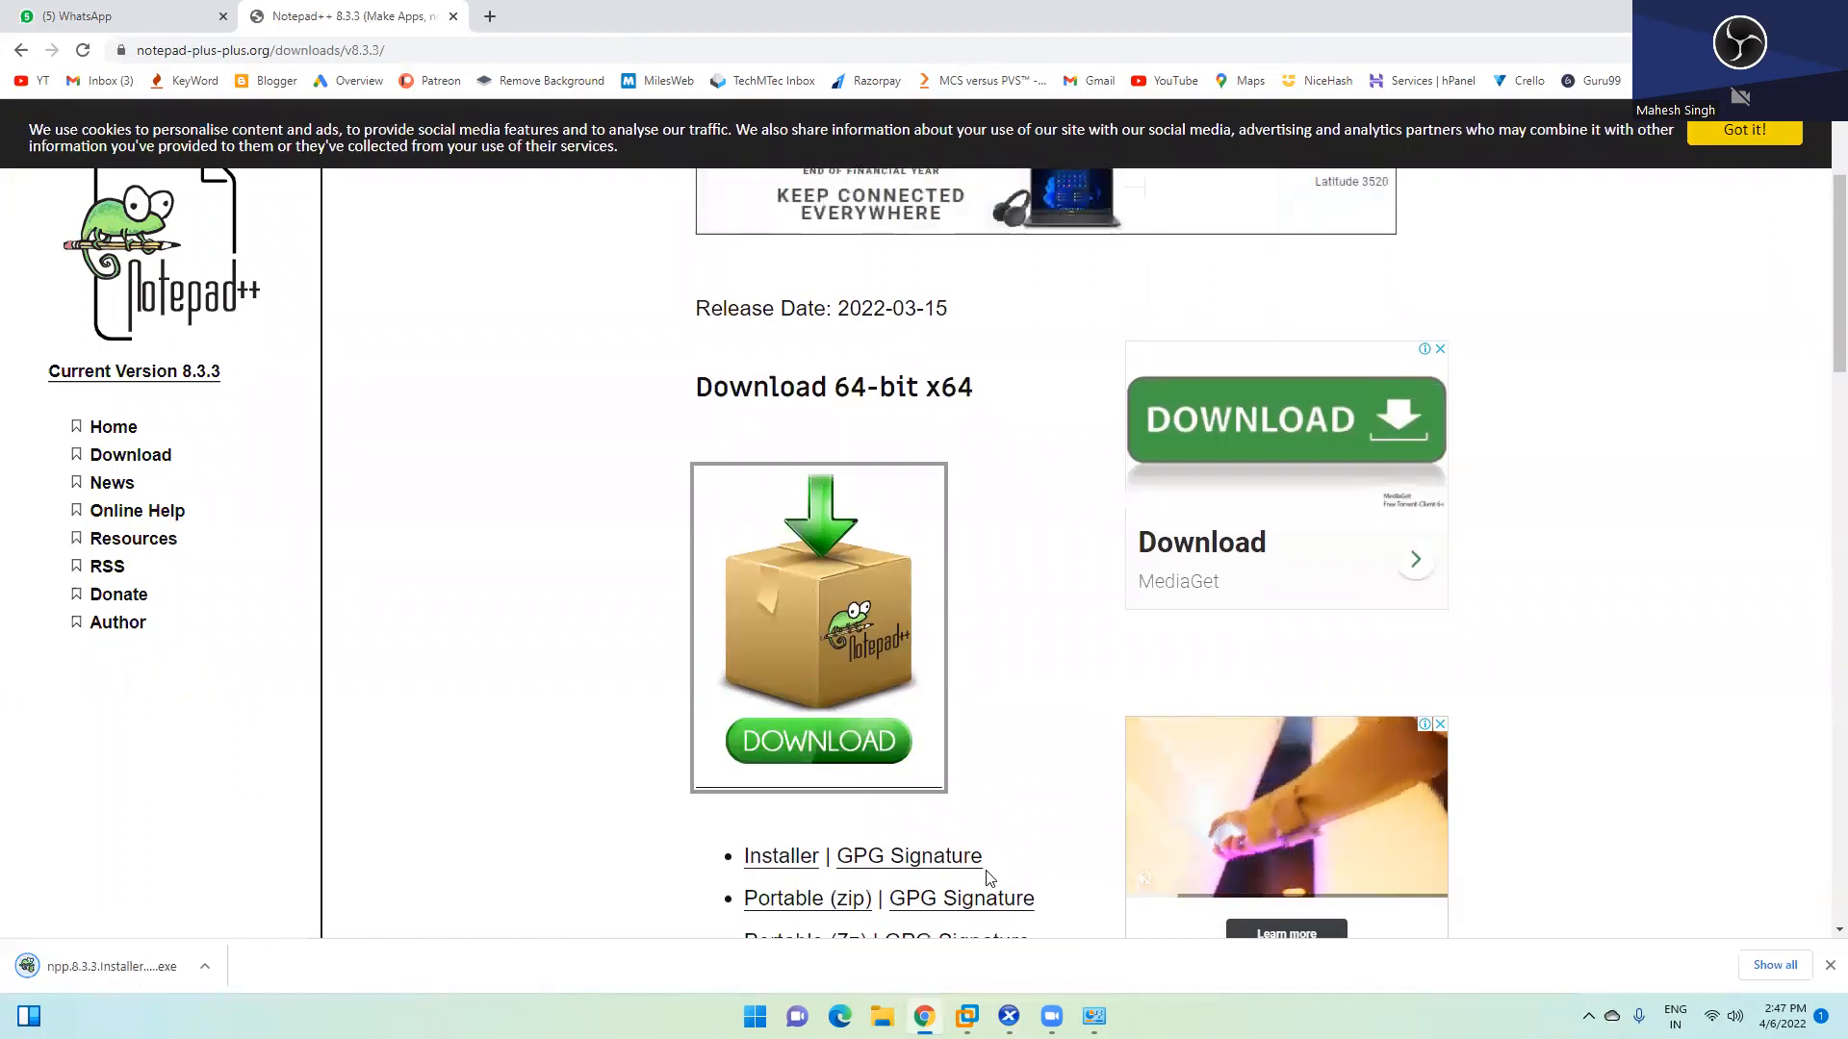
left_click(205, 967)
left_click(260, 897)
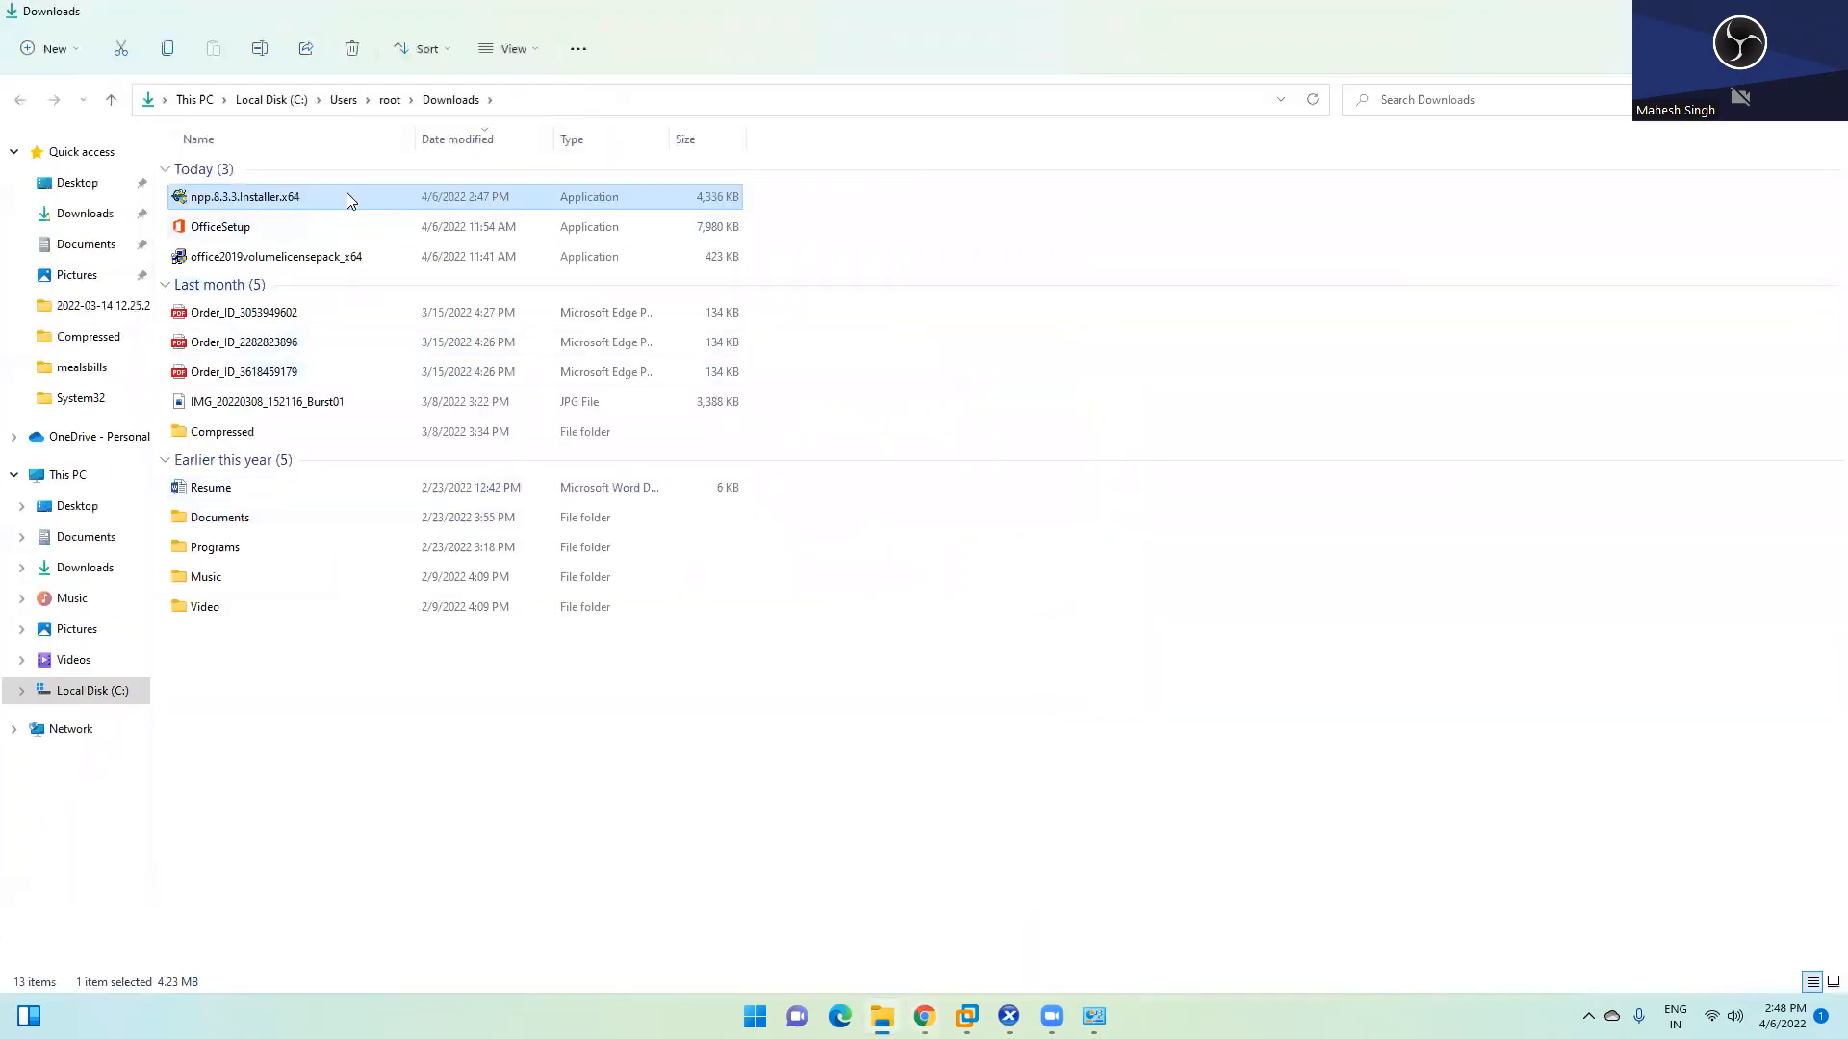
Copy npp.8.3.3.Installer.x64, browse to Local Disk (C:), and bring VMware Workstation forward
right_click(347, 196)
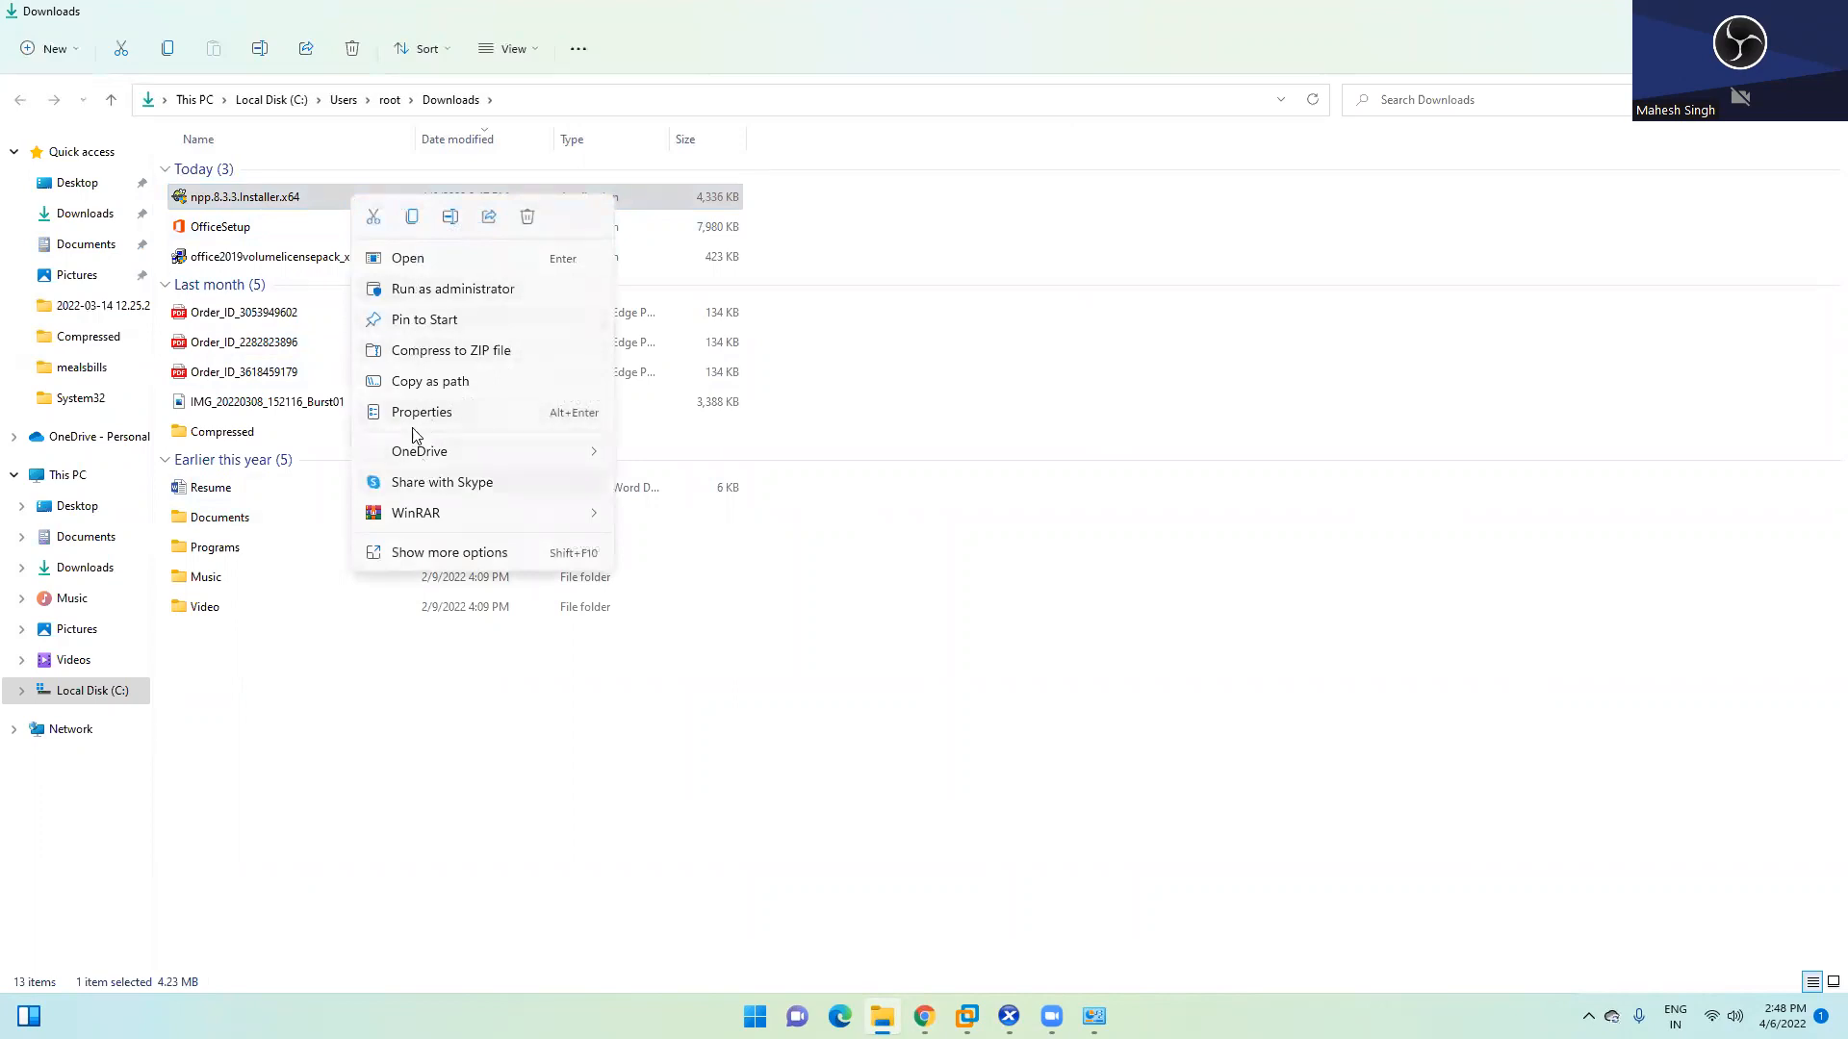
left_click(412, 217)
left_click(67, 475)
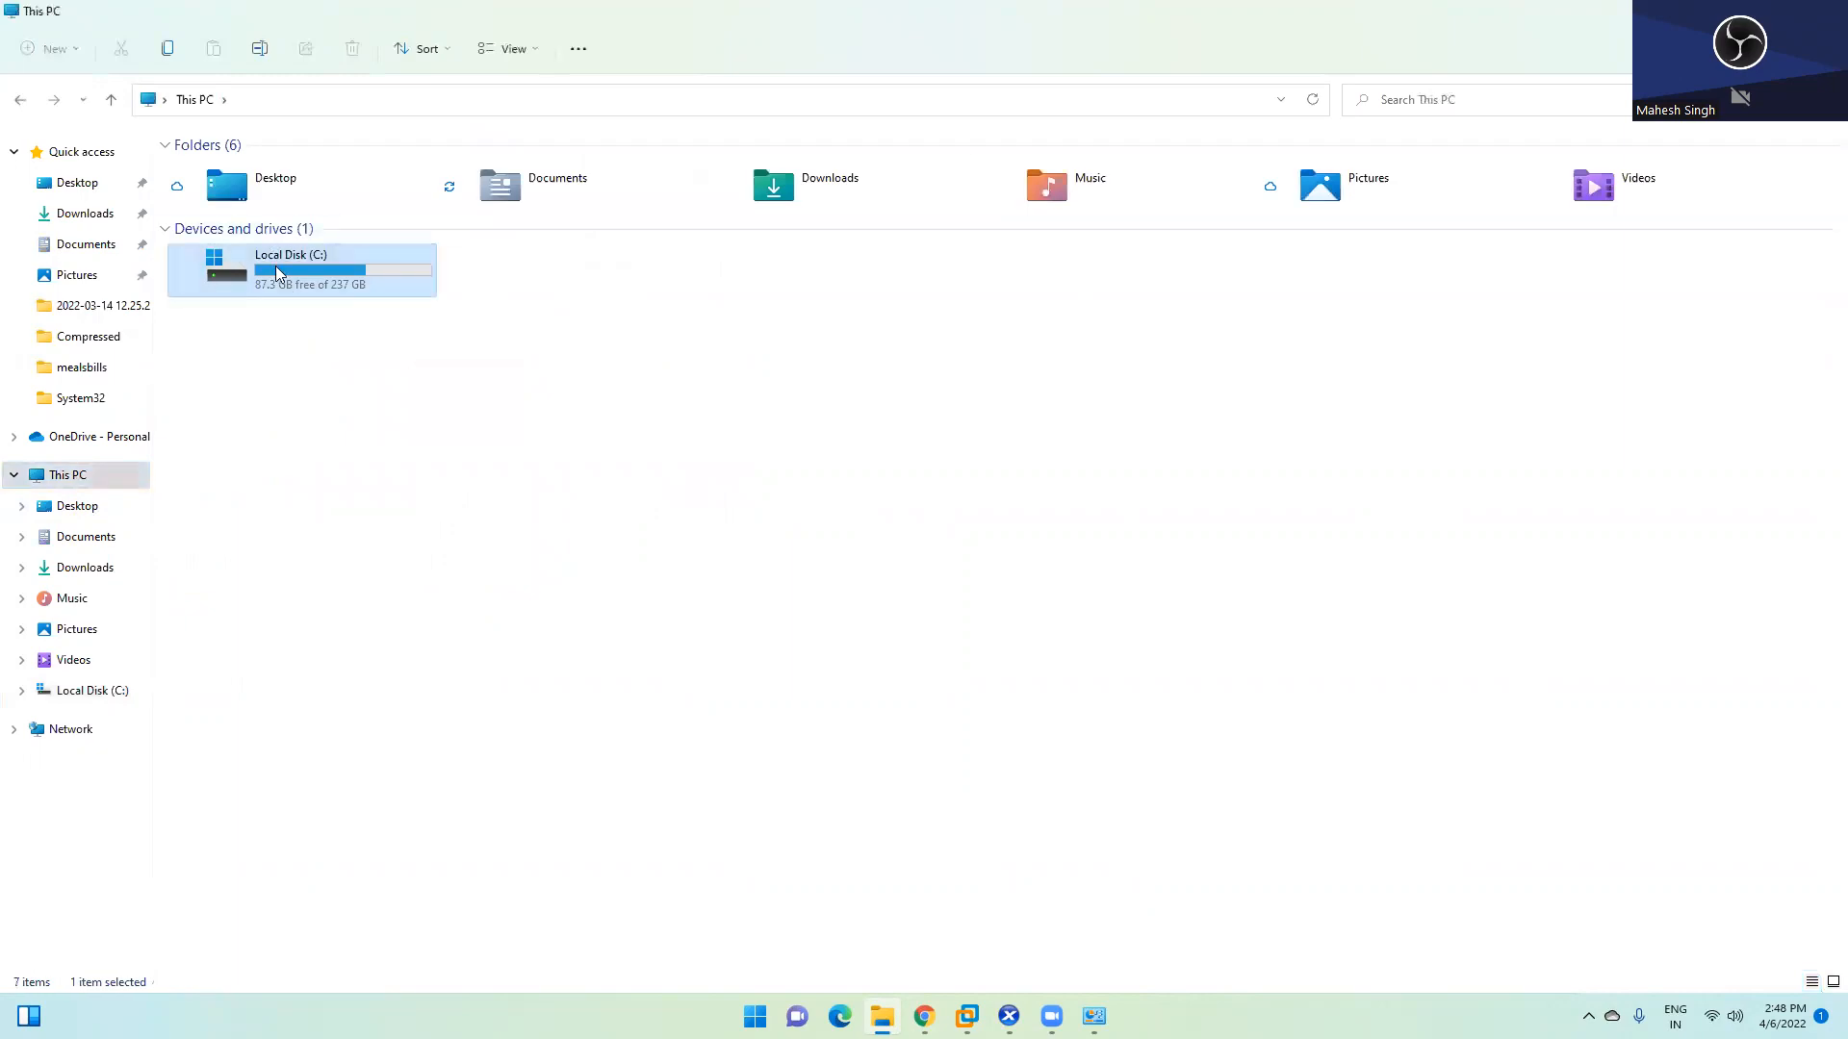
double_click(275, 266)
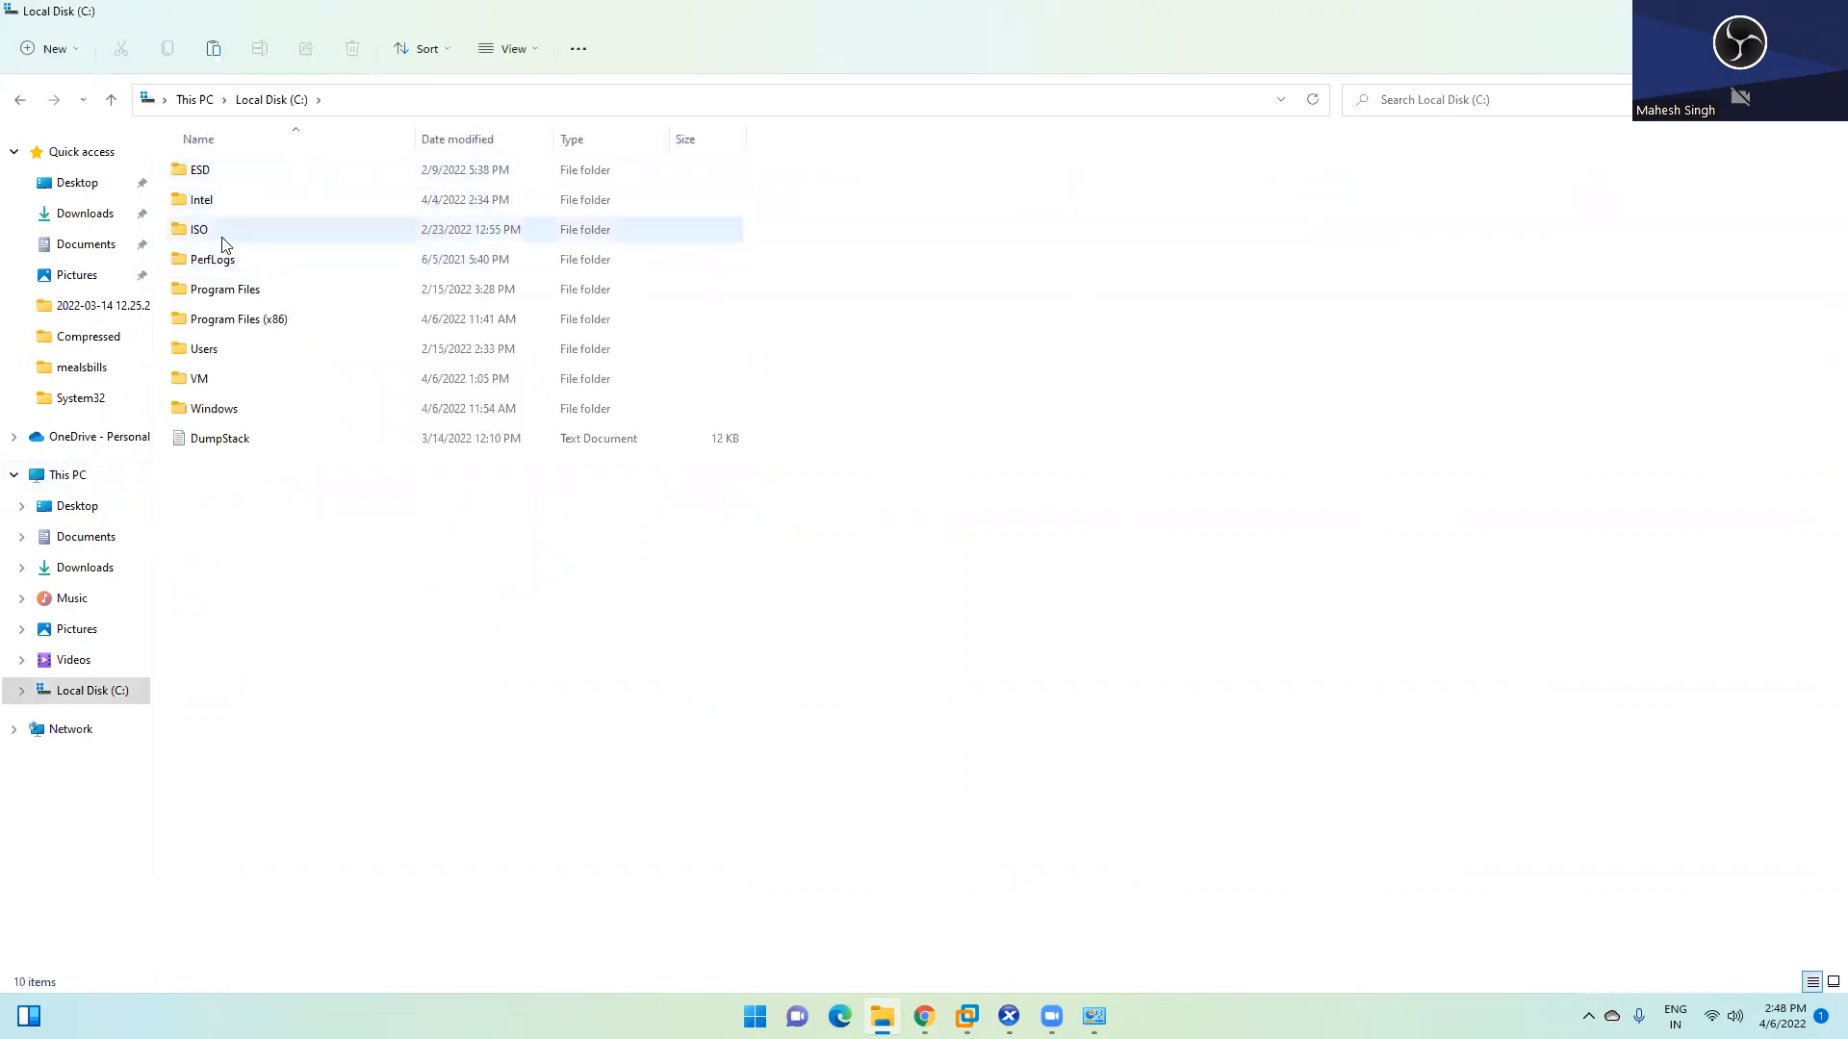
mouse_move(967, 1016)
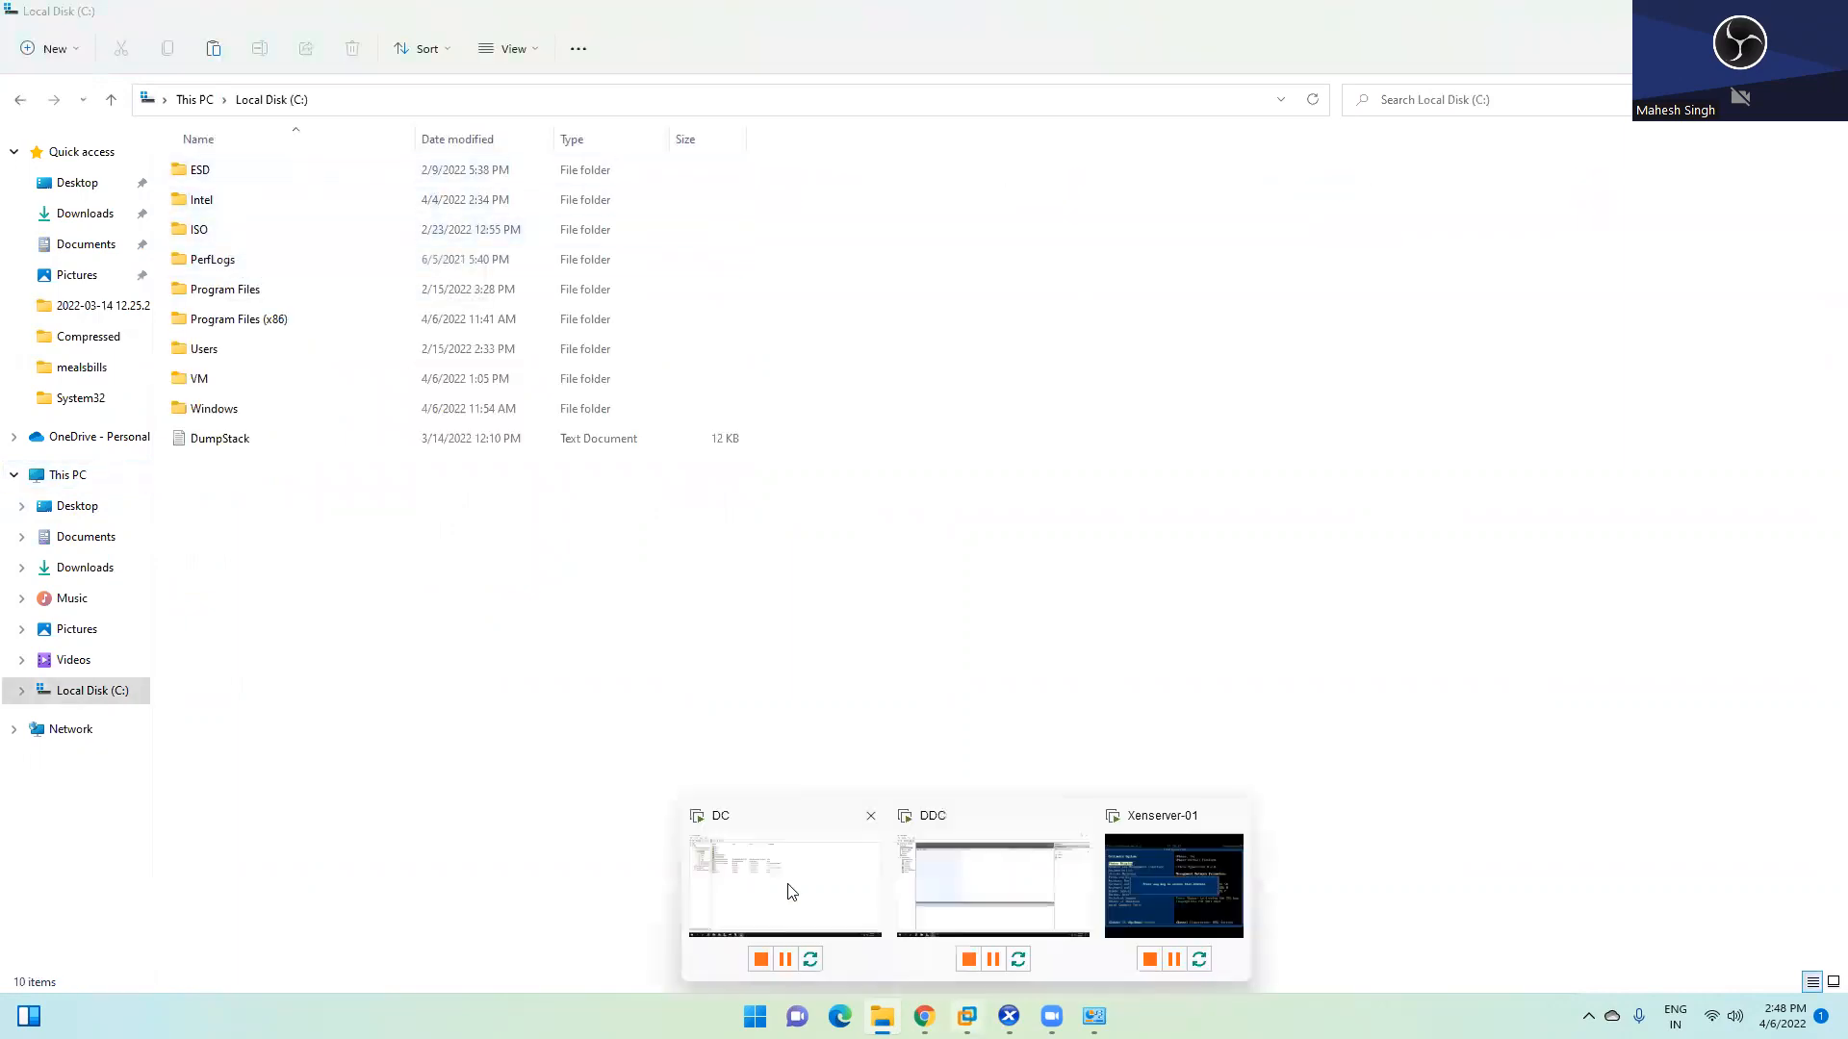
left_click(775, 860)
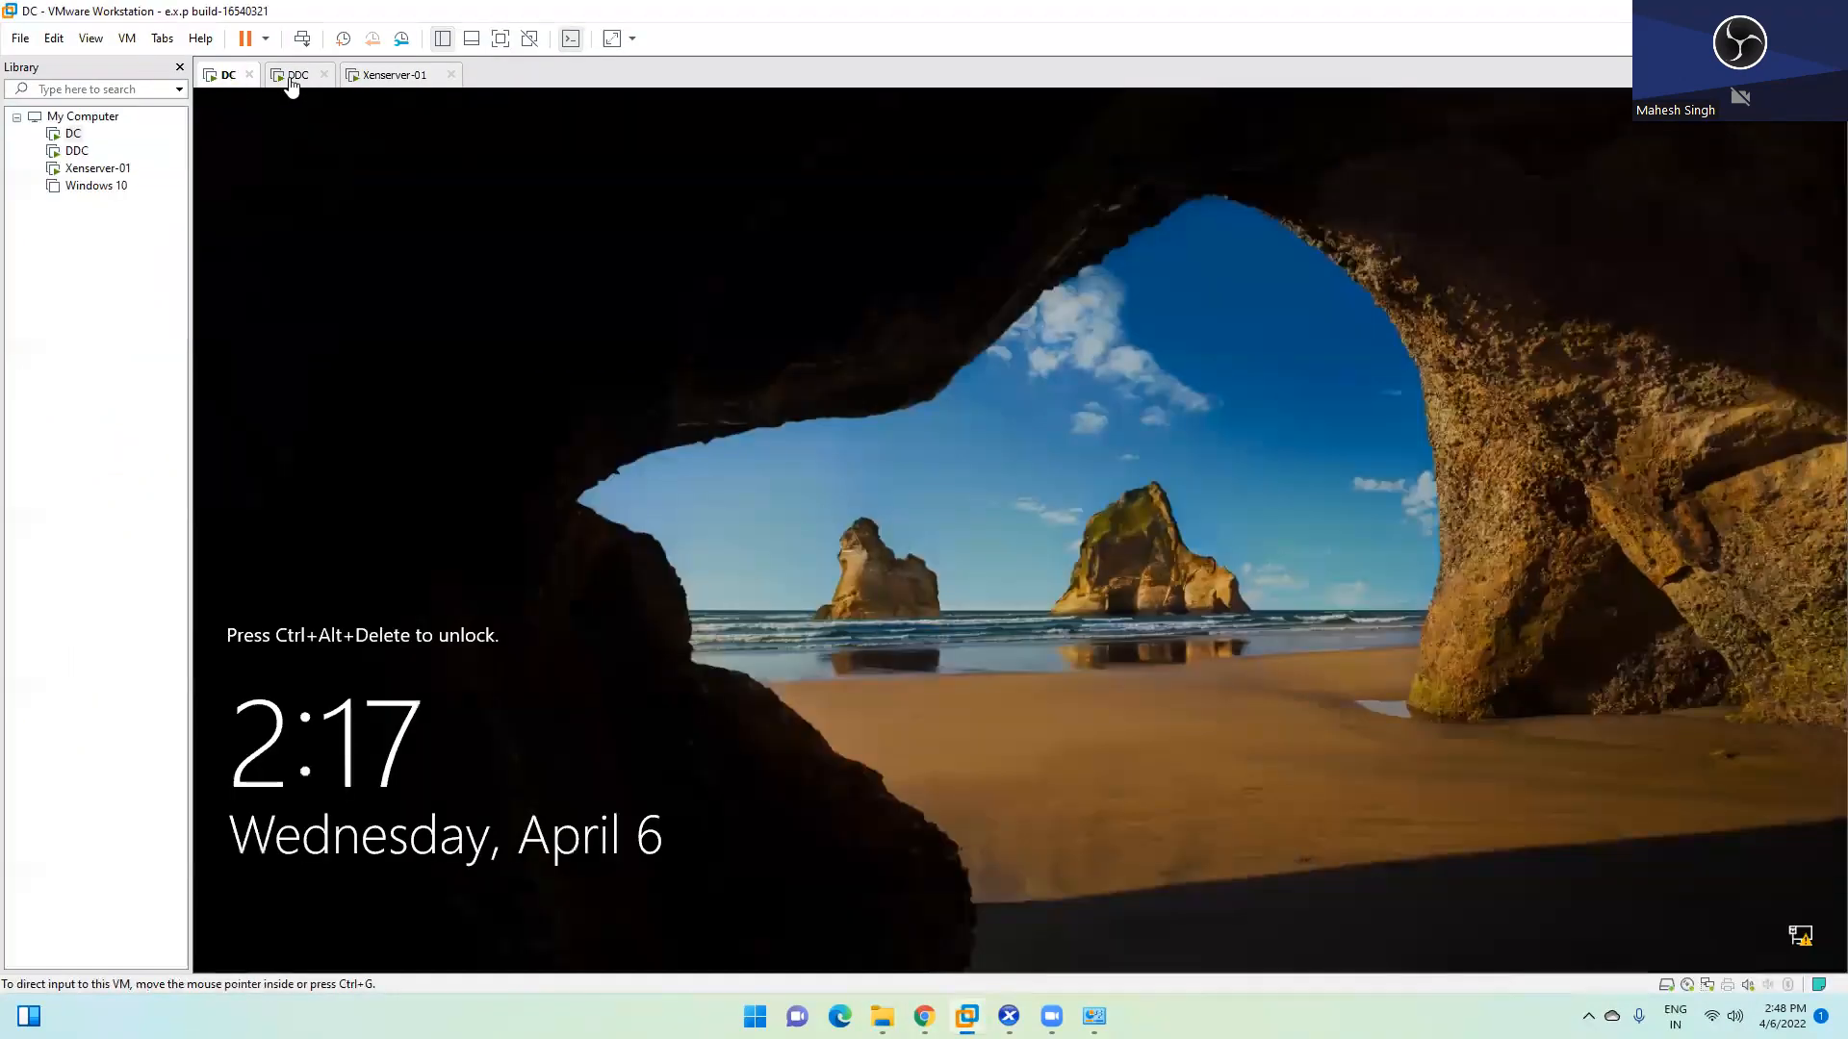
On the DDC machine, minimize Citrix Studio and open File Explorer at the C: drive
left_click(293, 73)
left_click(1736, 99)
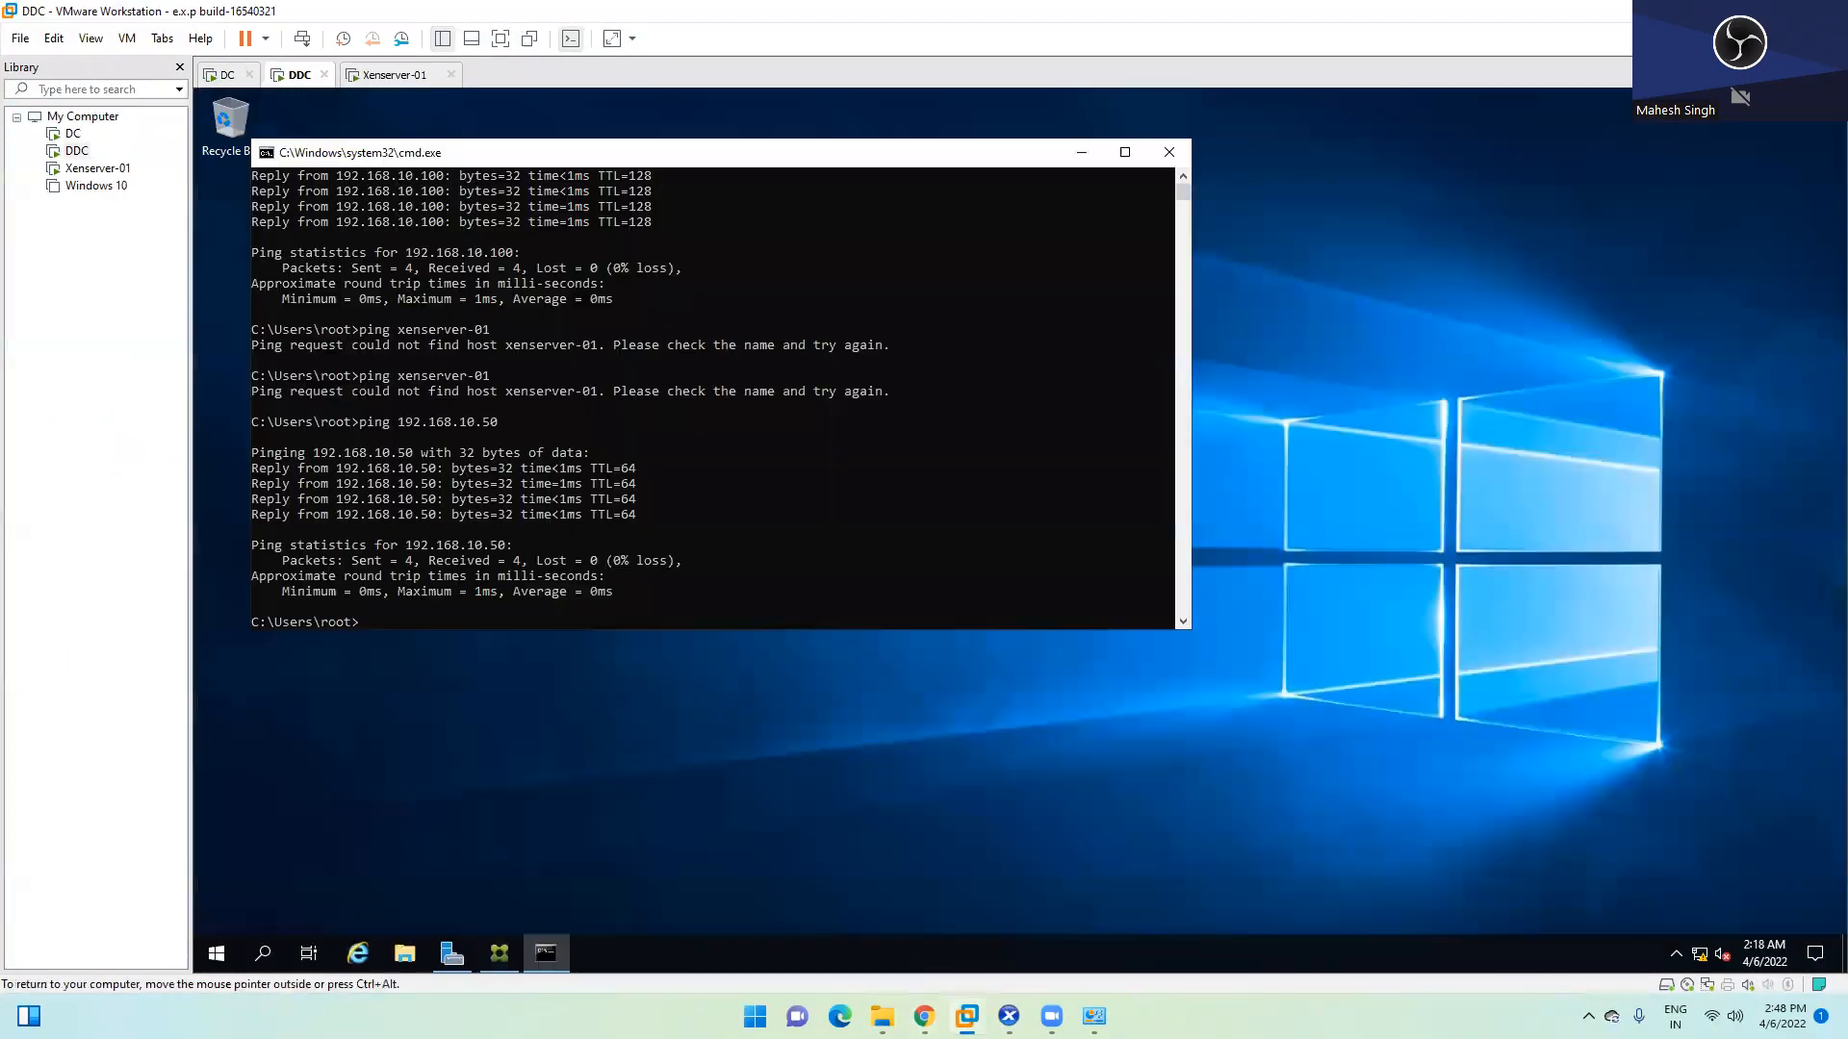
left_click(975, 664)
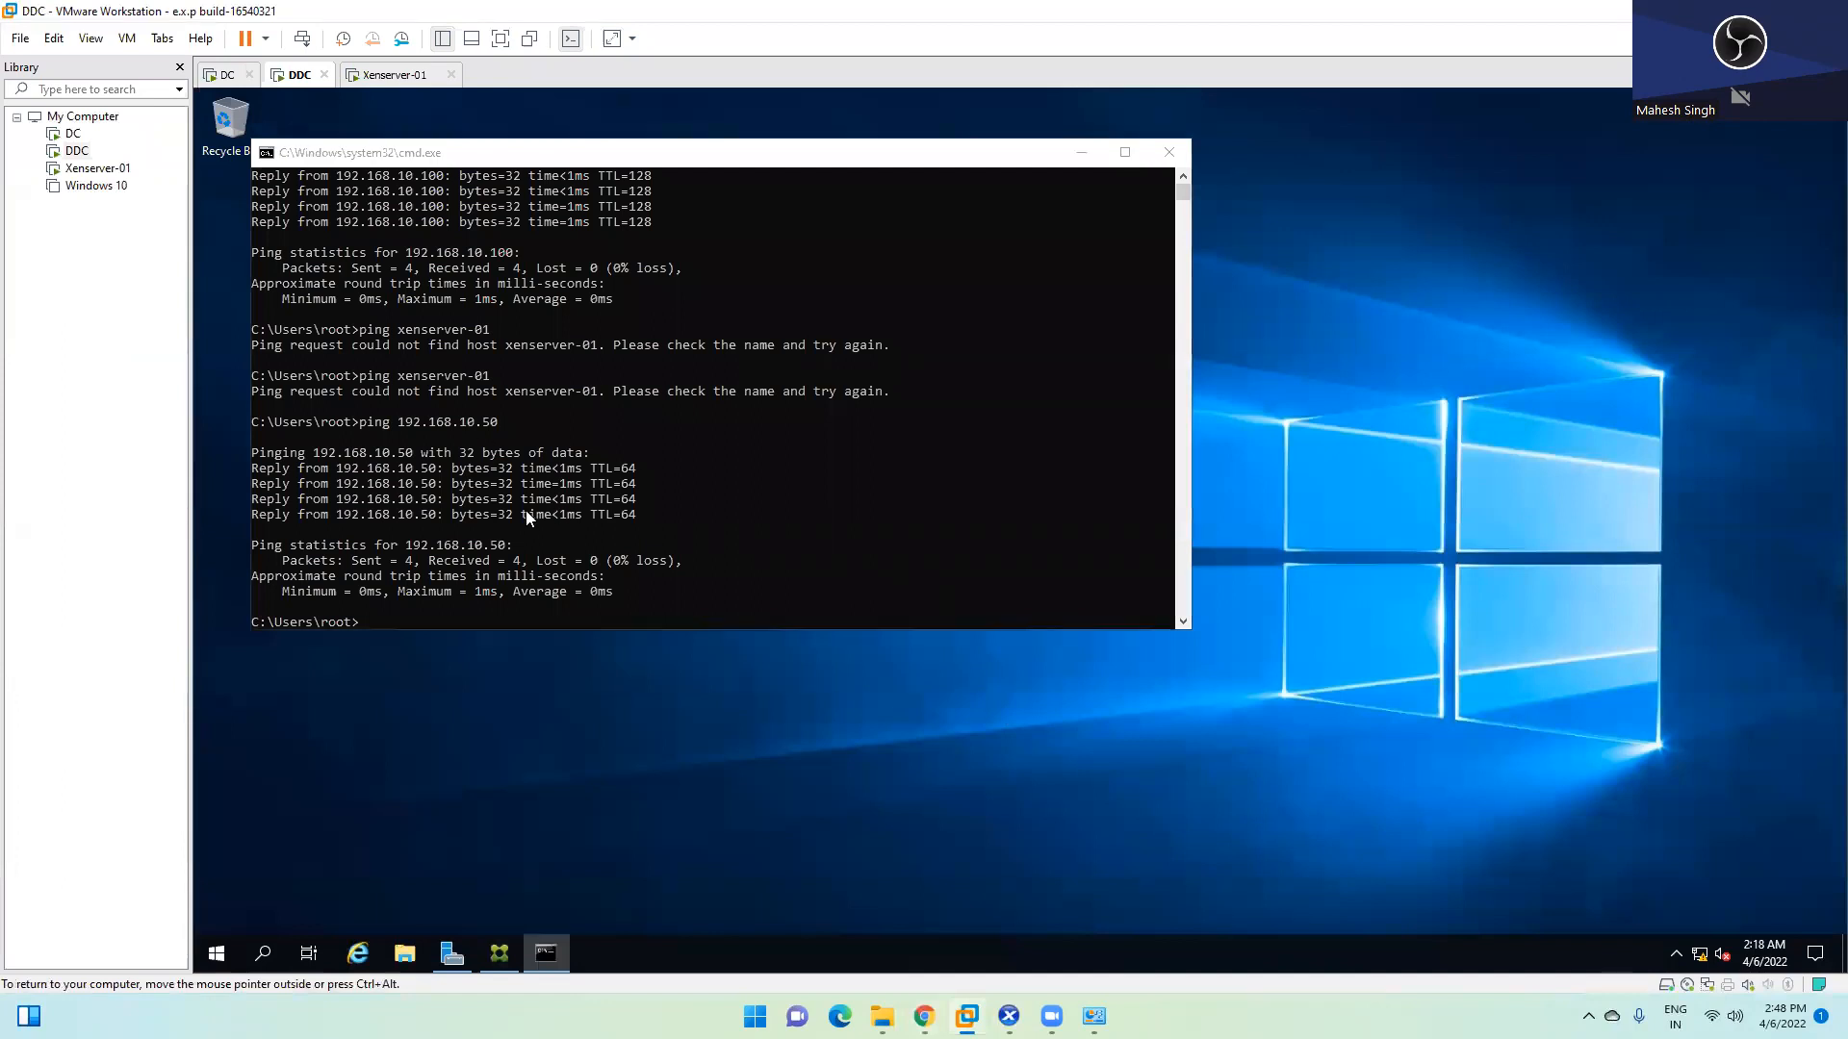
key("super+e")
left_click(551, 468)
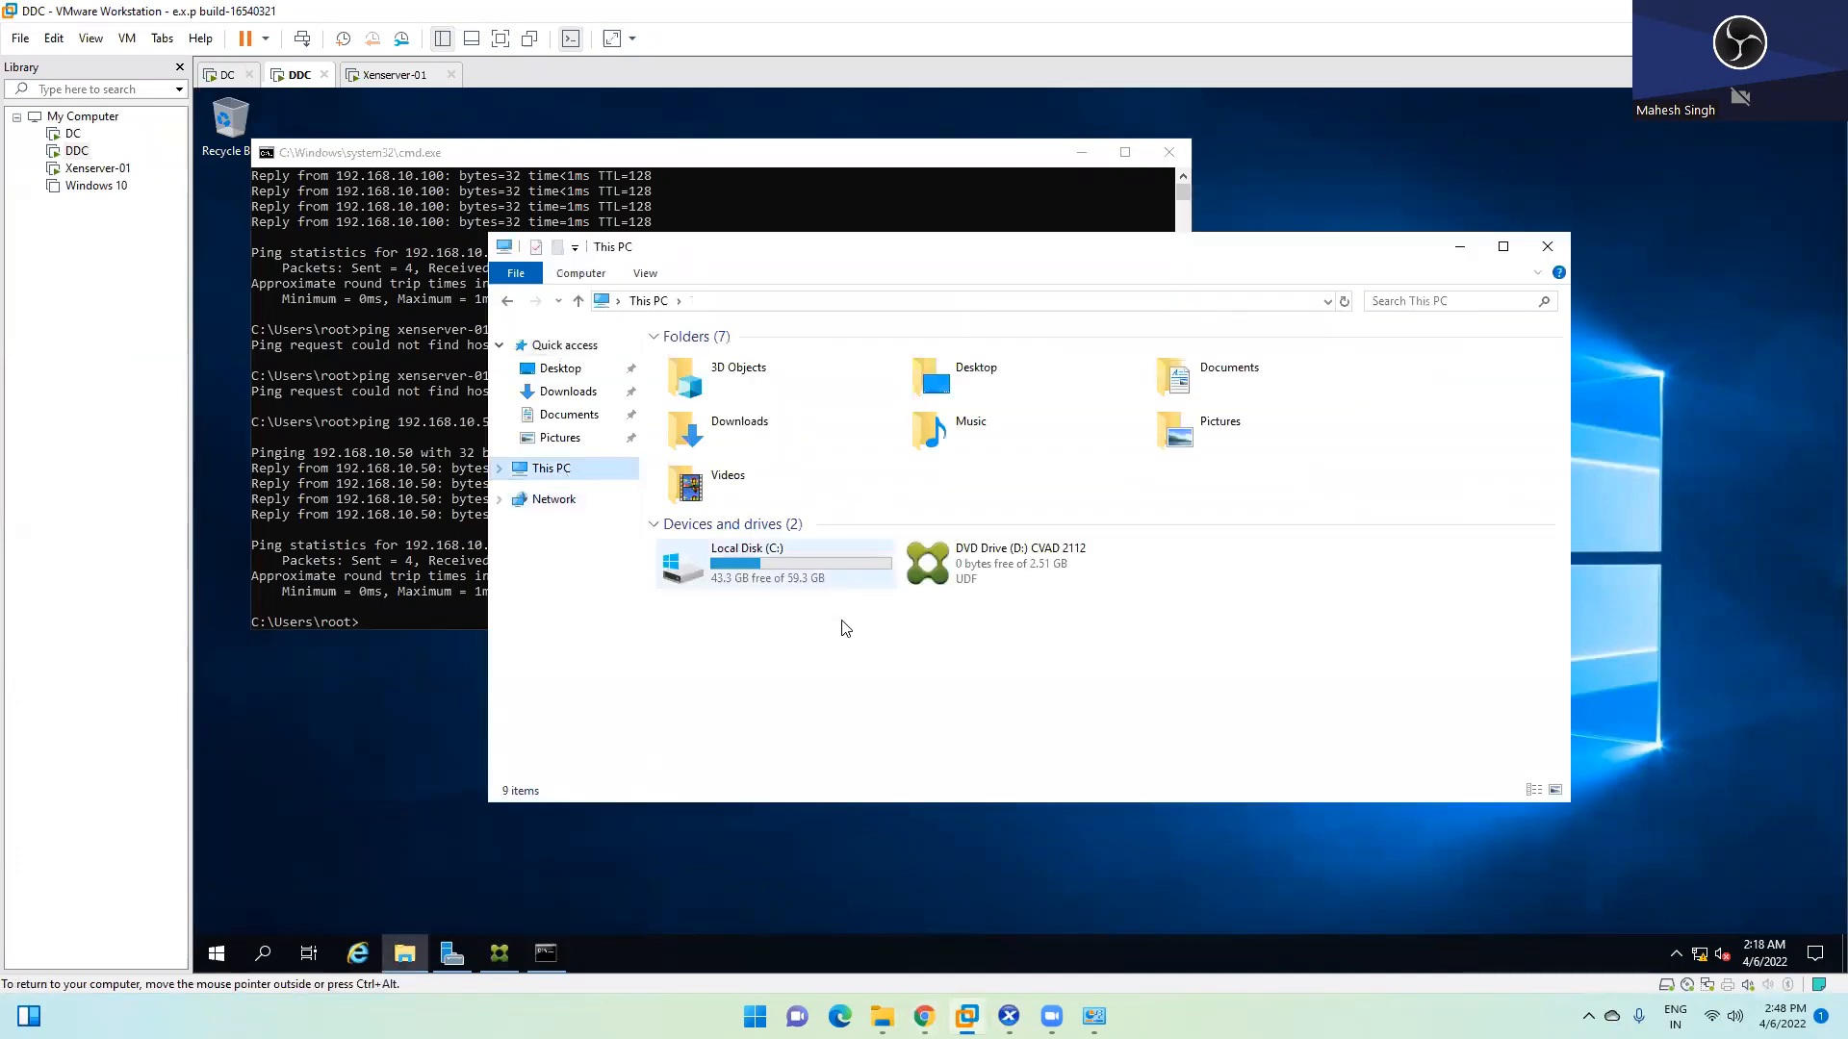
double_click(812, 575)
Create a C:\Software folder and paste the Notepad++ installer into it
right_click(773, 565)
mouse_move(833, 749)
left_click(992, 751)
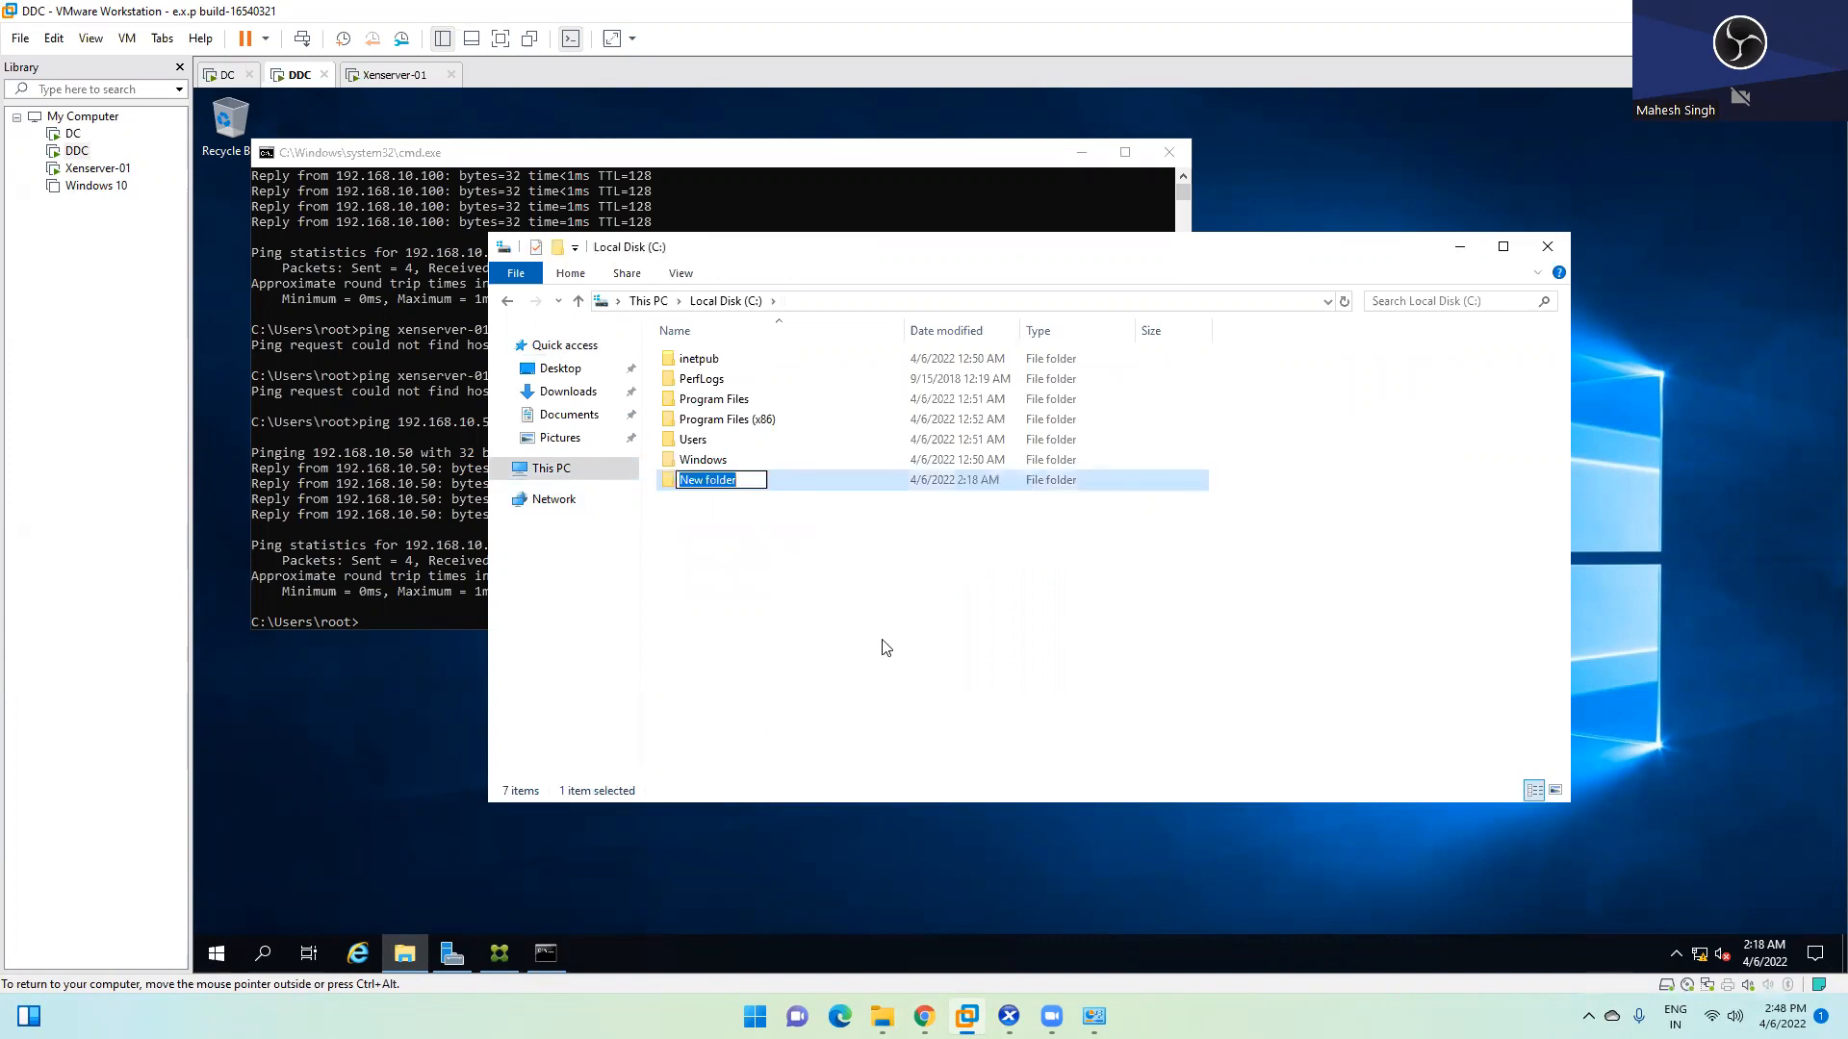
key("BackSpace")
key("BackSpace")
type("Software")
left_click(885, 647)
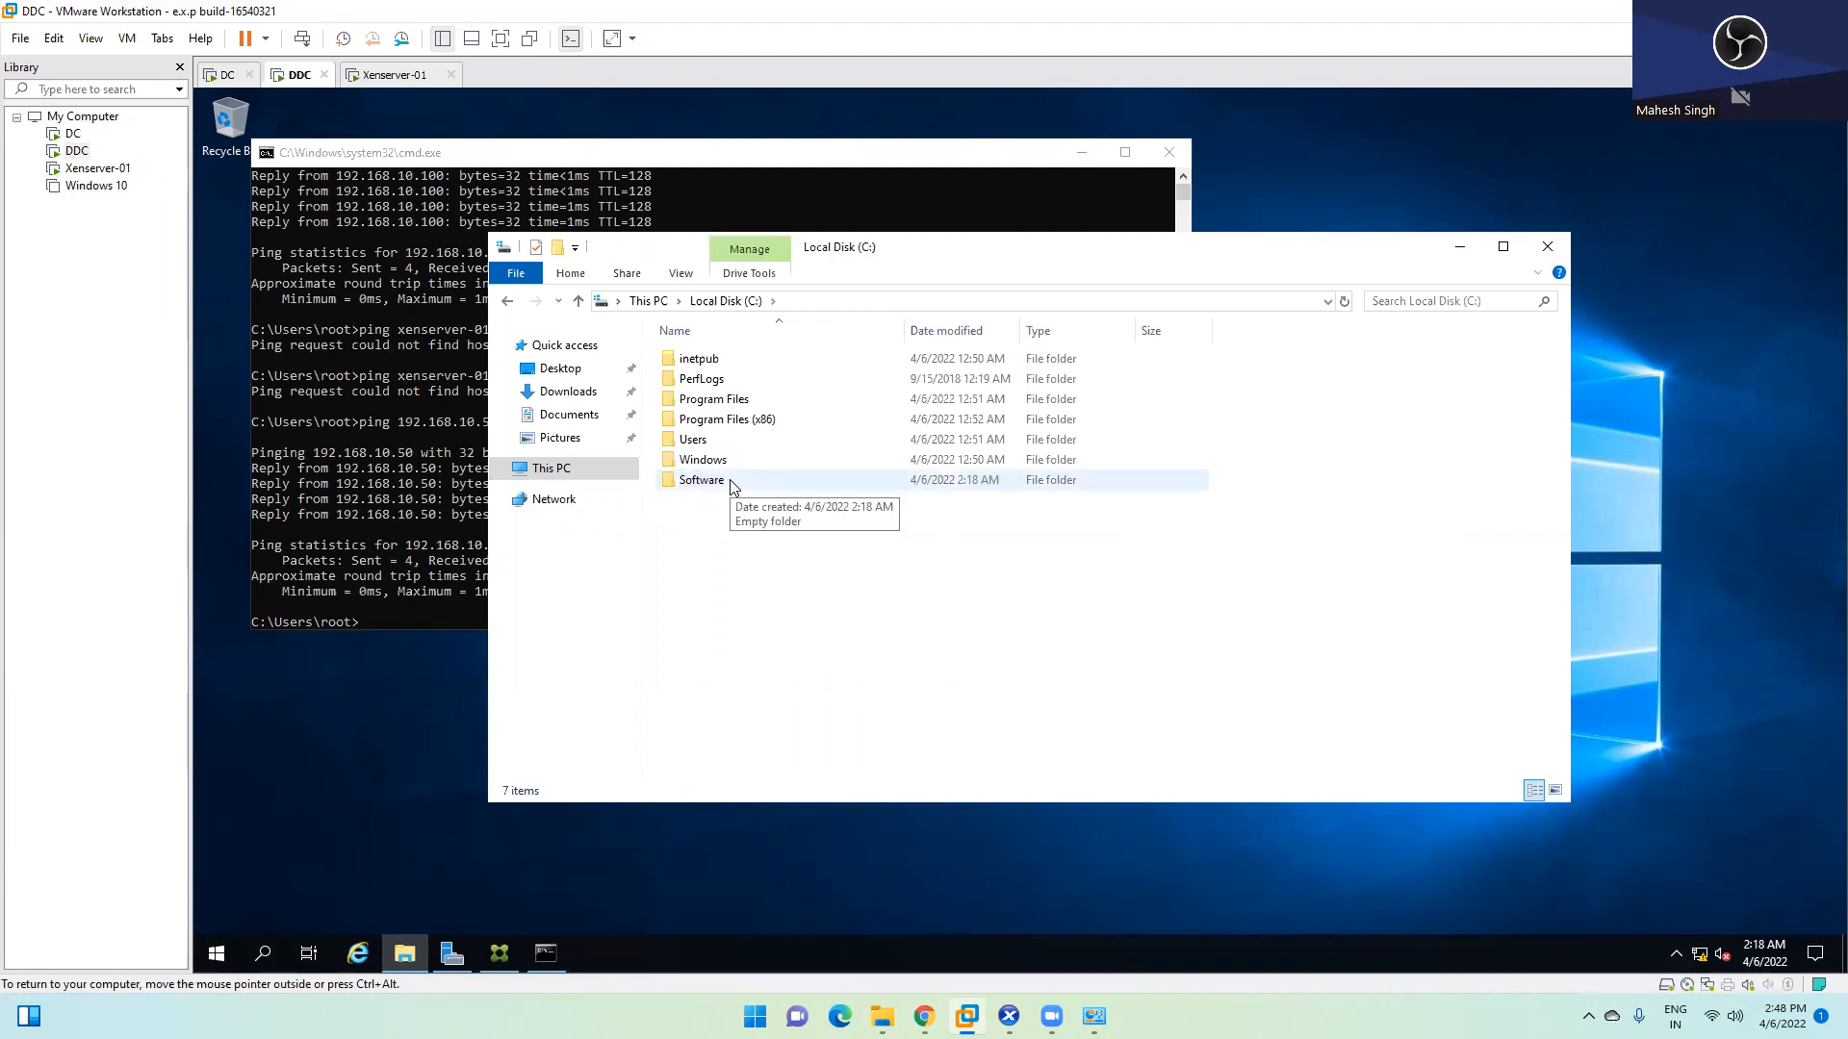
double_click(729, 480)
right_click(759, 414)
left_click(805, 543)
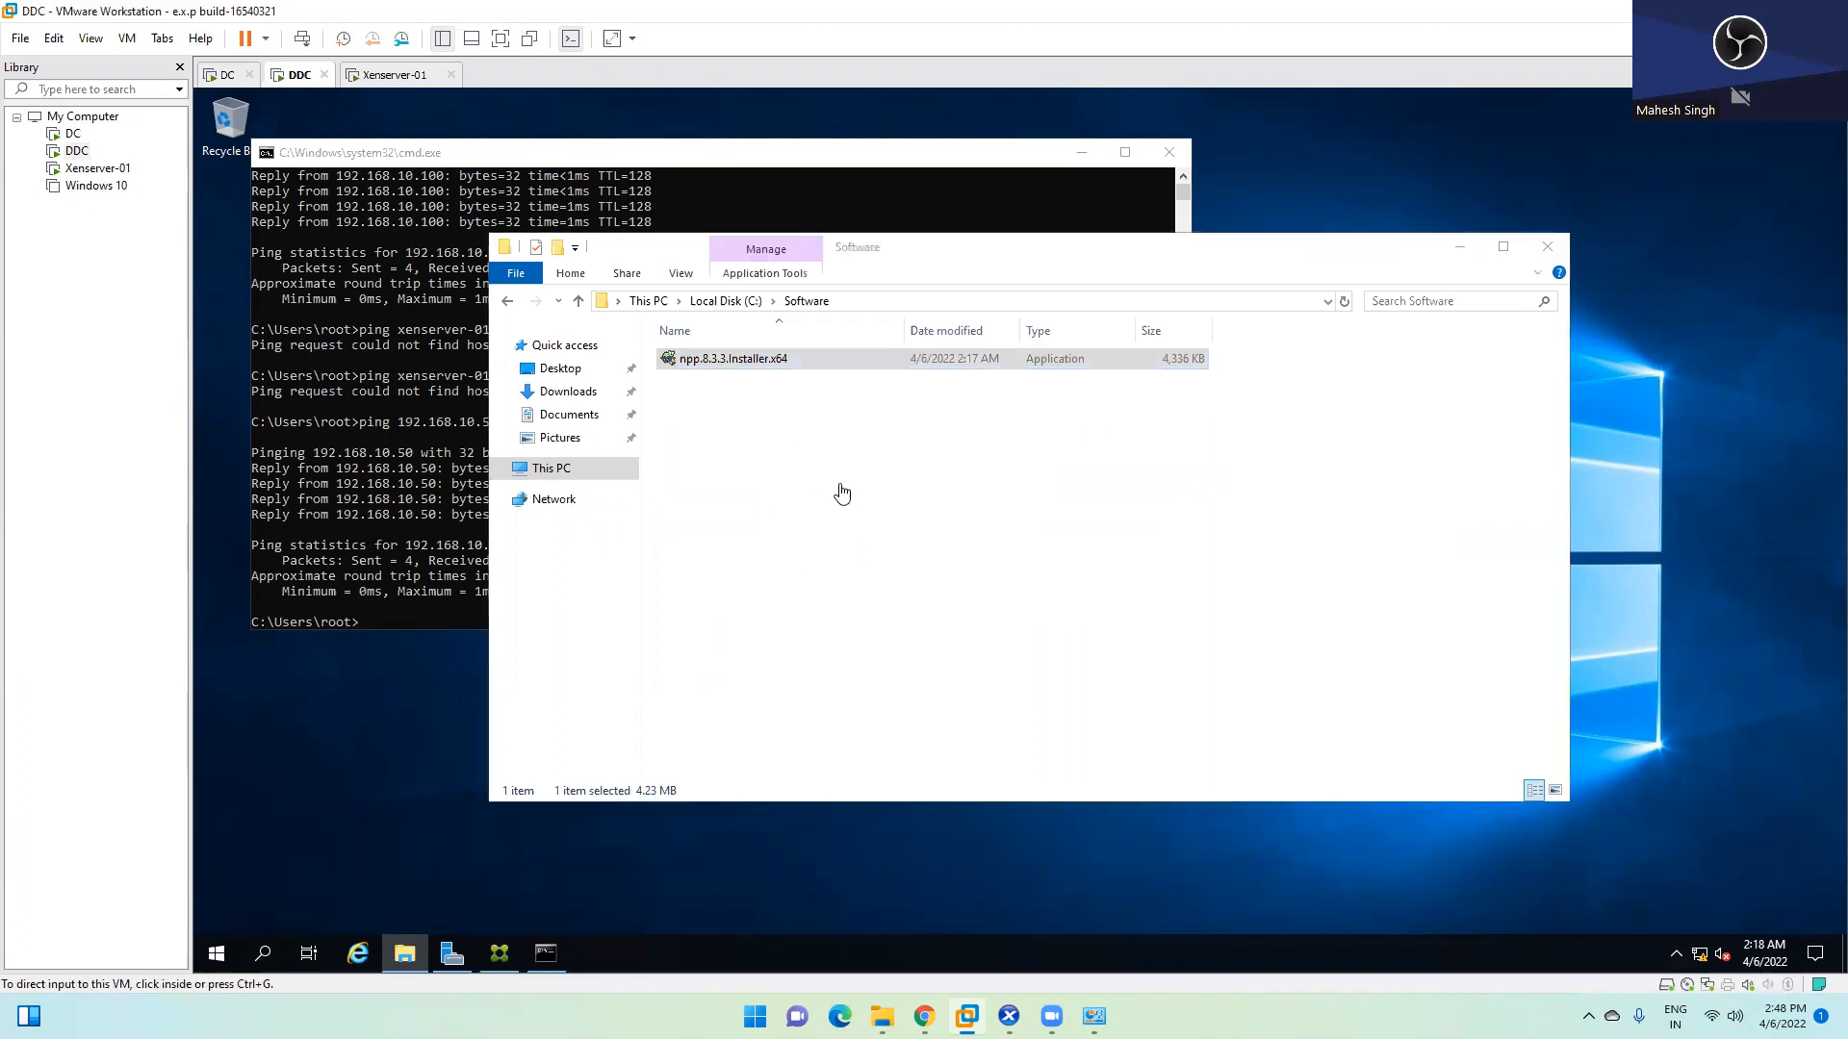
Share C:\Software via Advanced Sharing as 'Software', giving Everyone Read permission
left_click(743, 302)
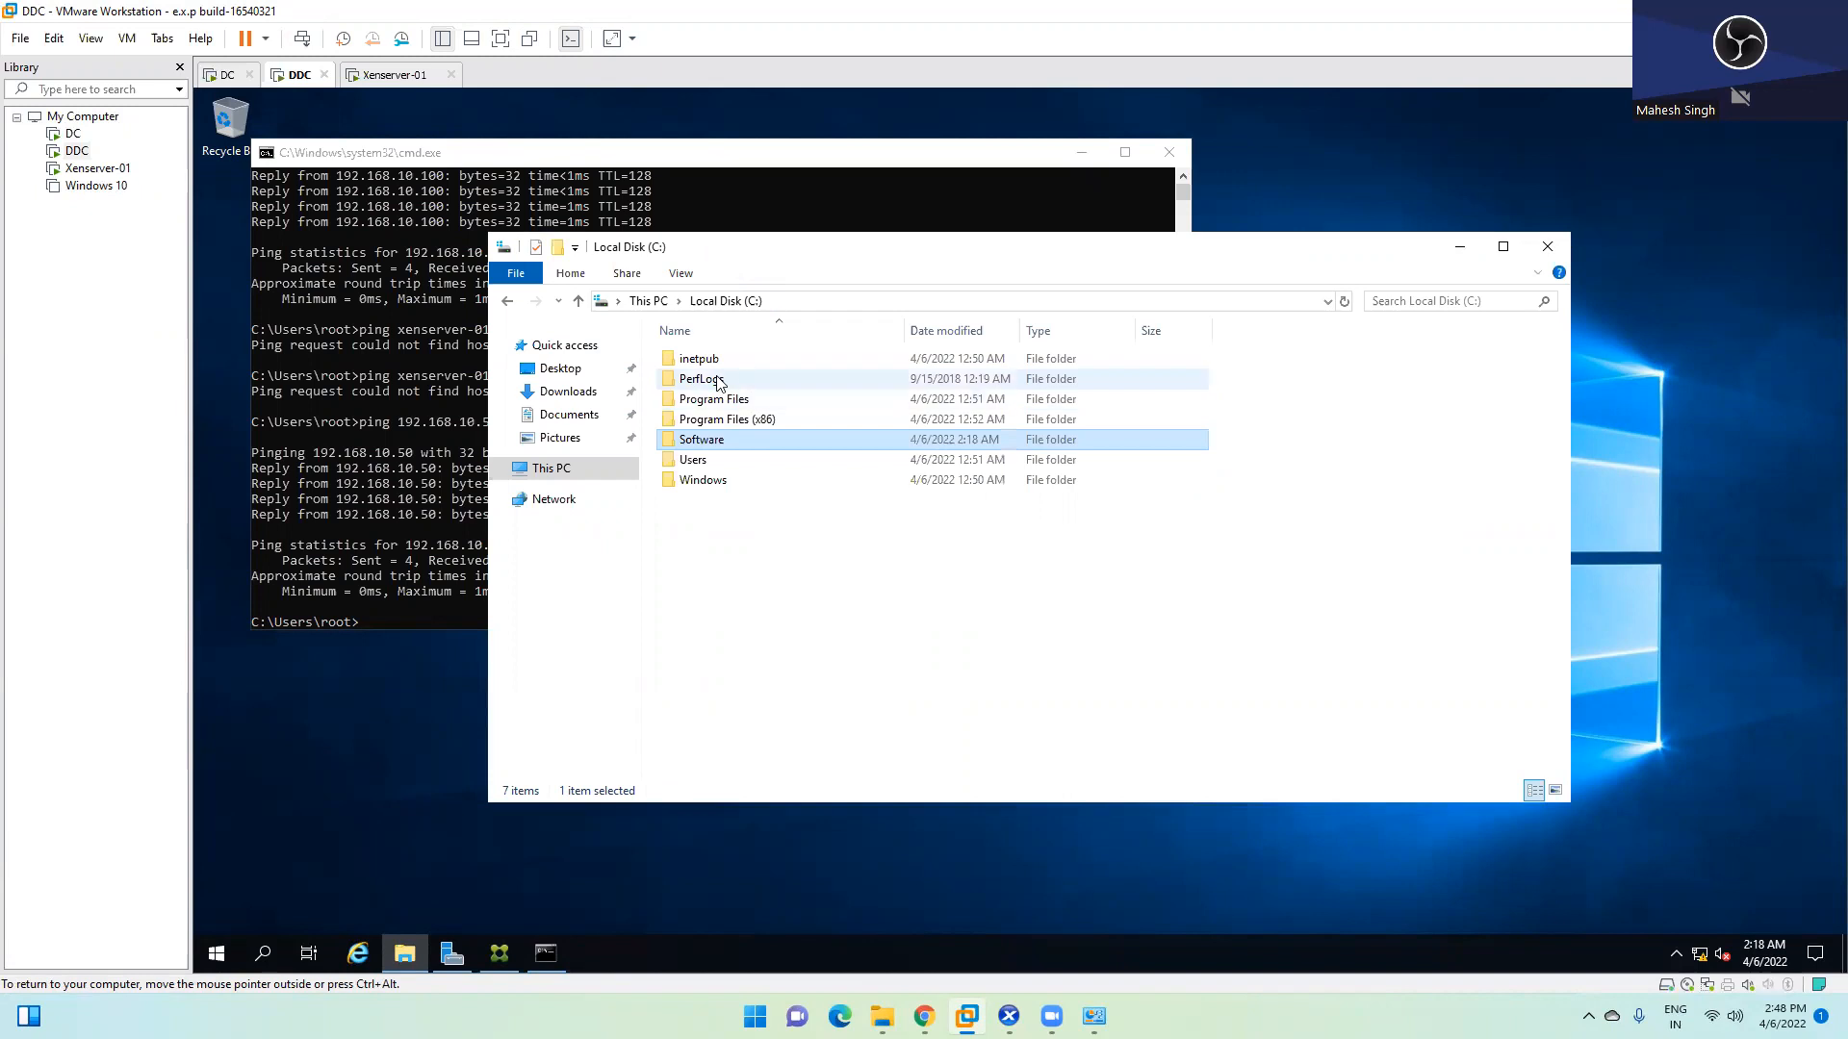
right_click(720, 442)
left_click(811, 785)
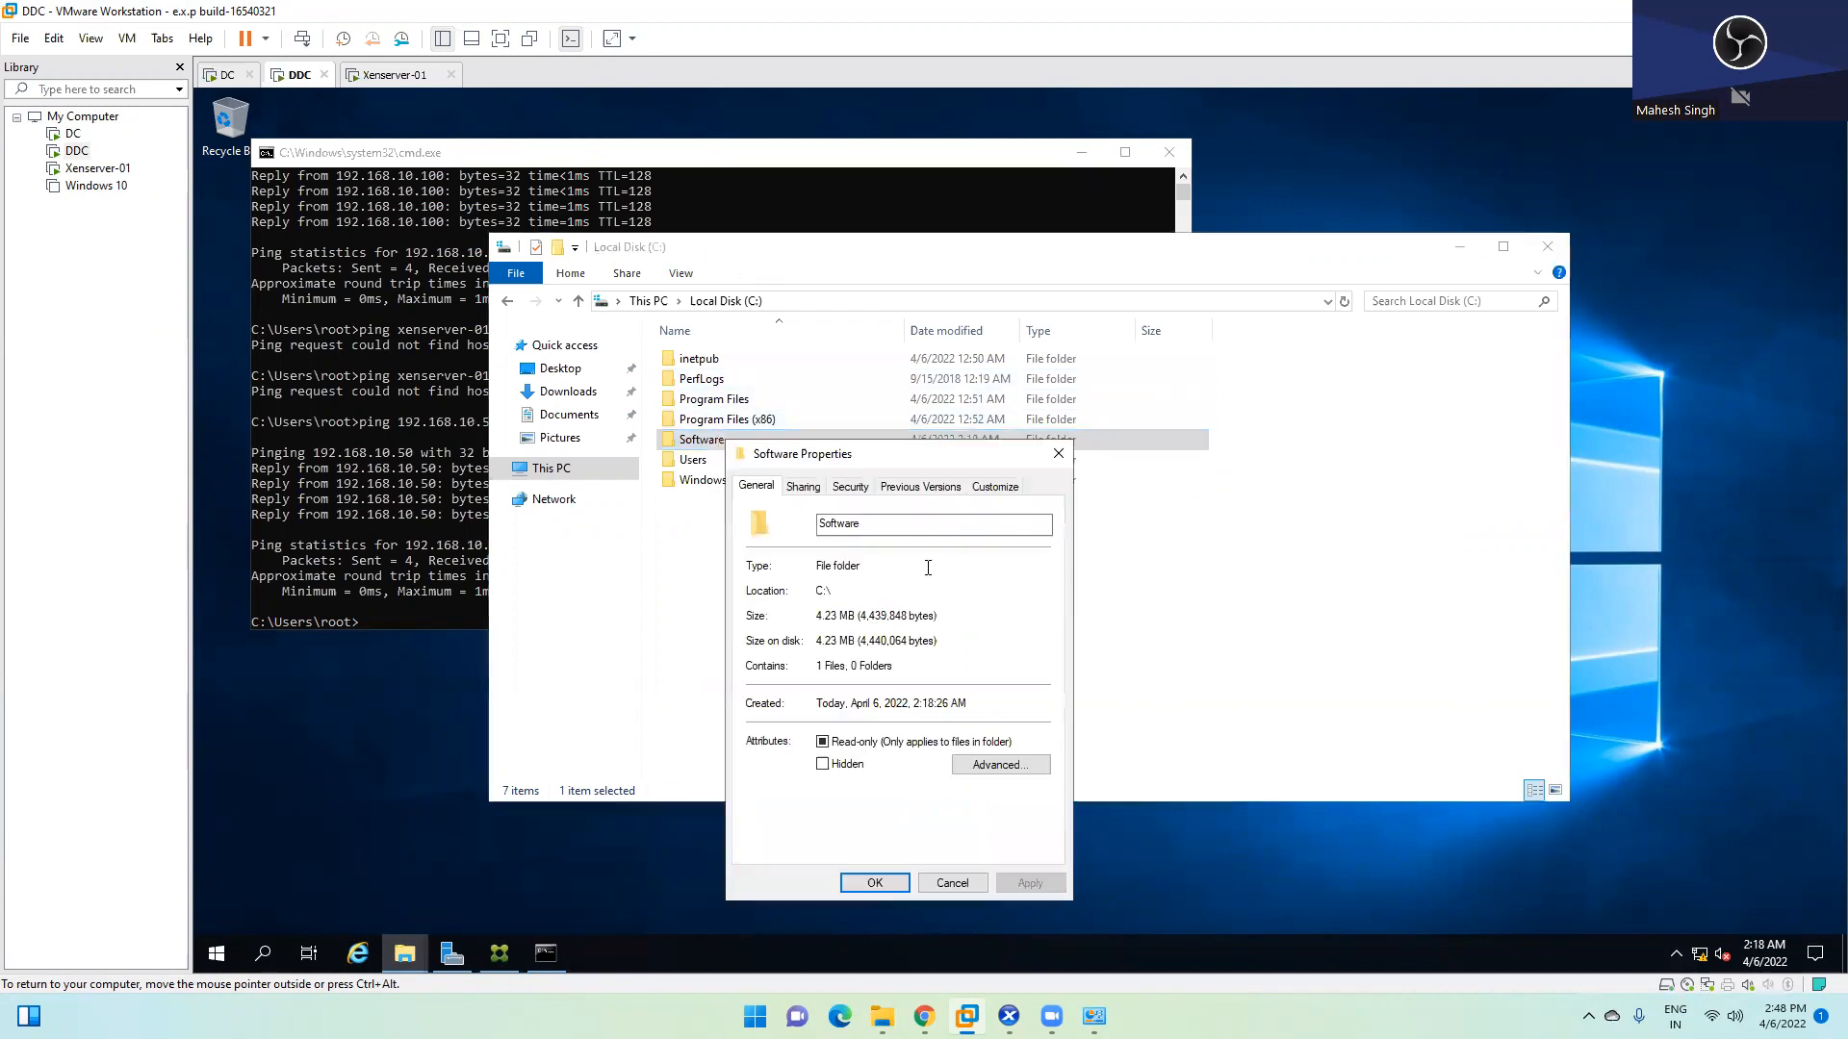
left_click(804, 487)
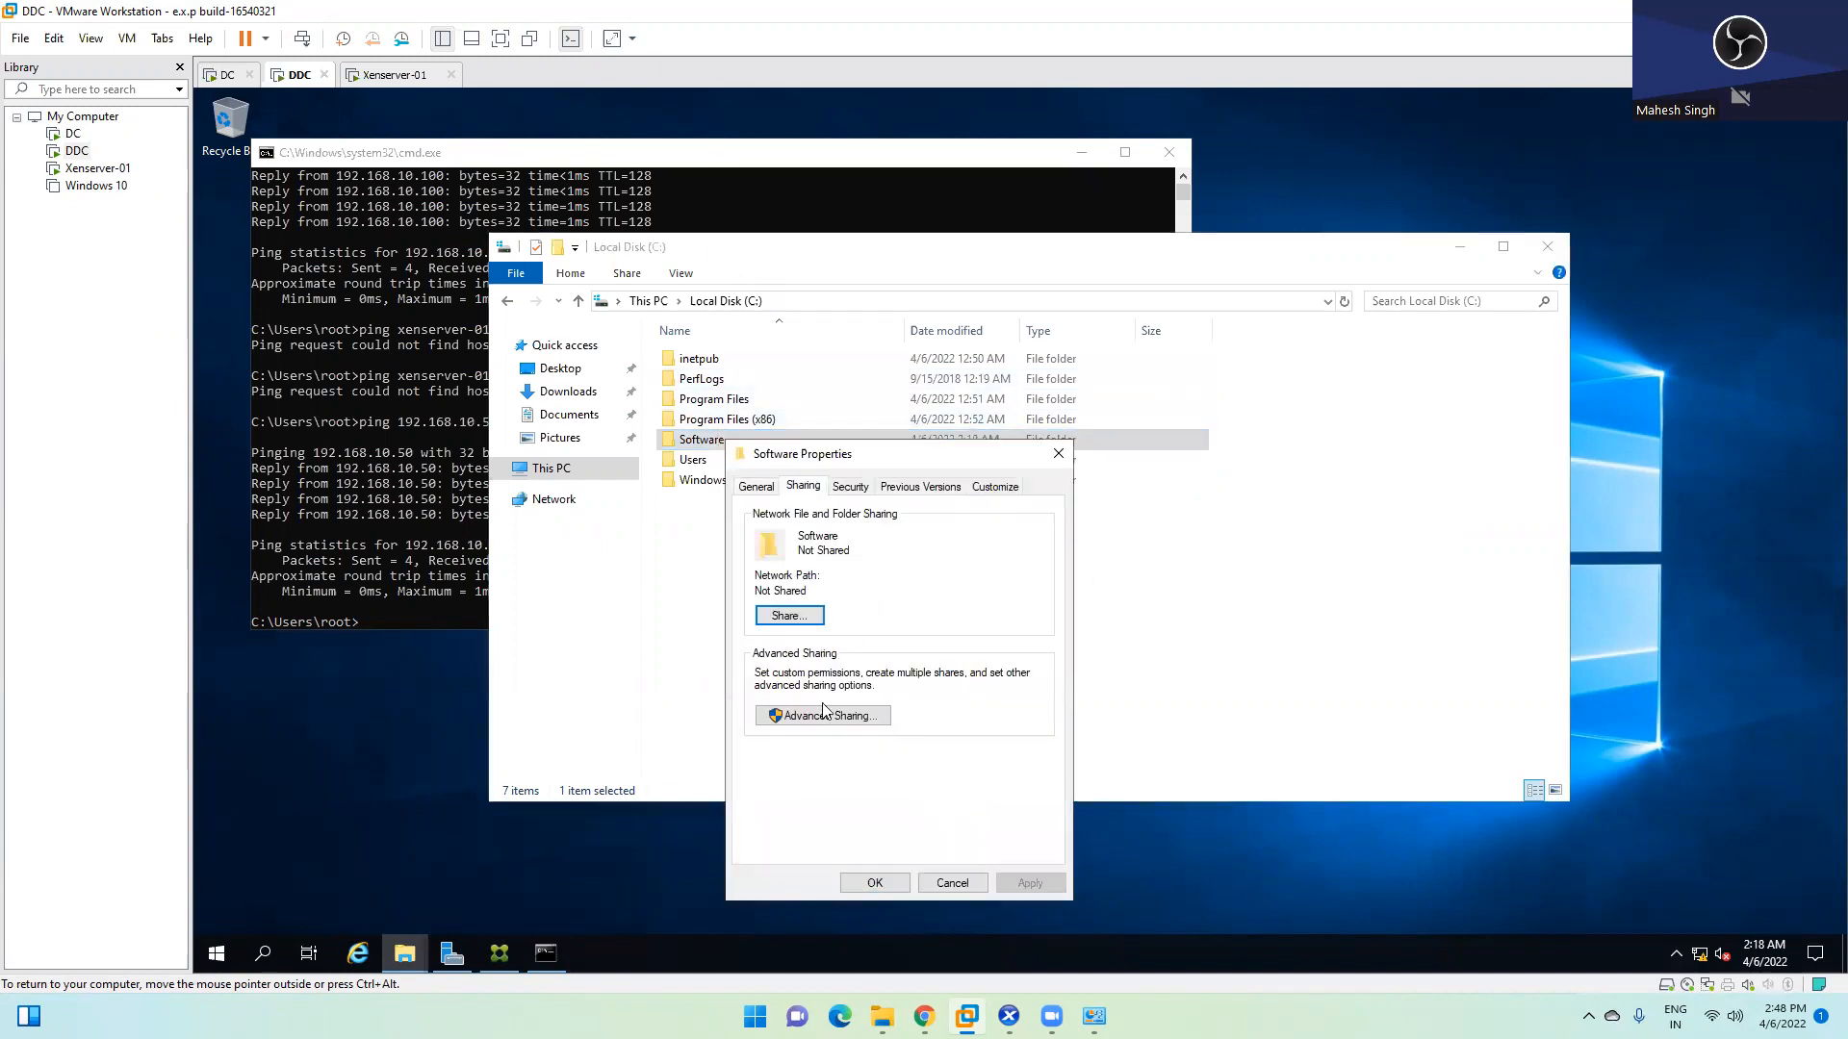
left_click(820, 714)
left_click(782, 520)
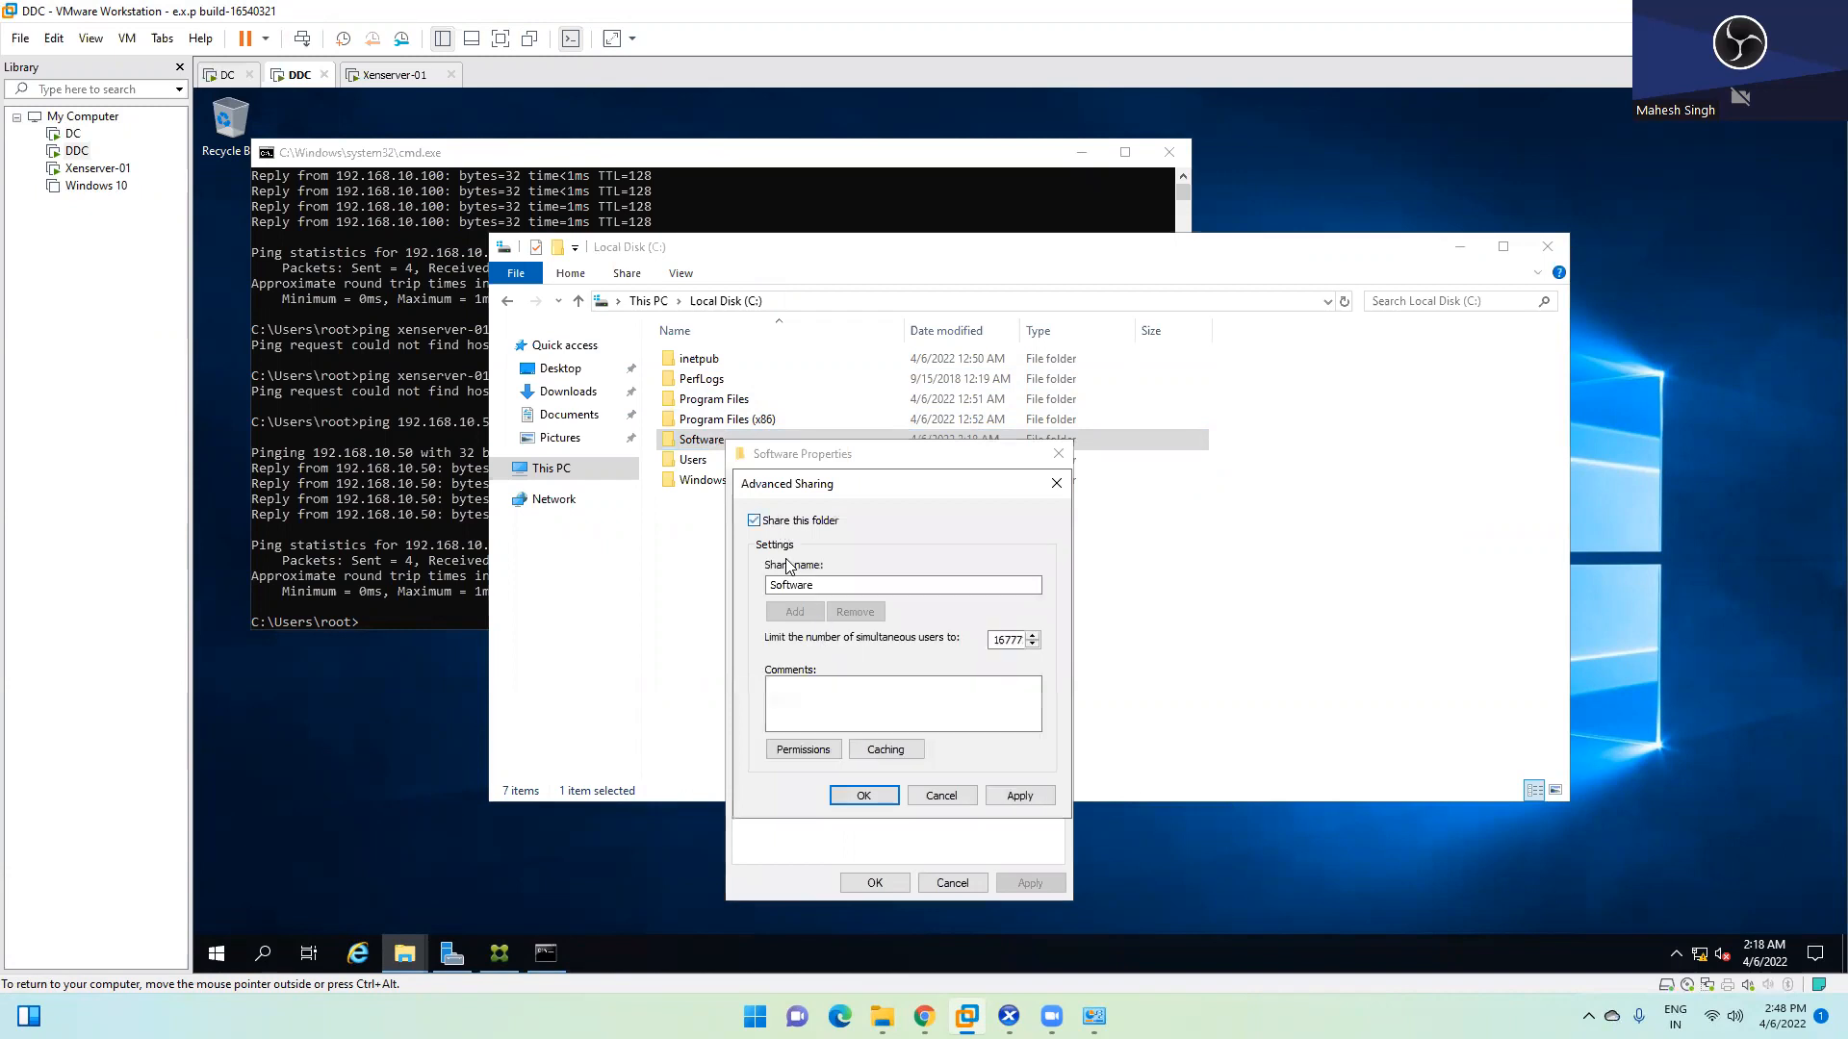
left_click(804, 750)
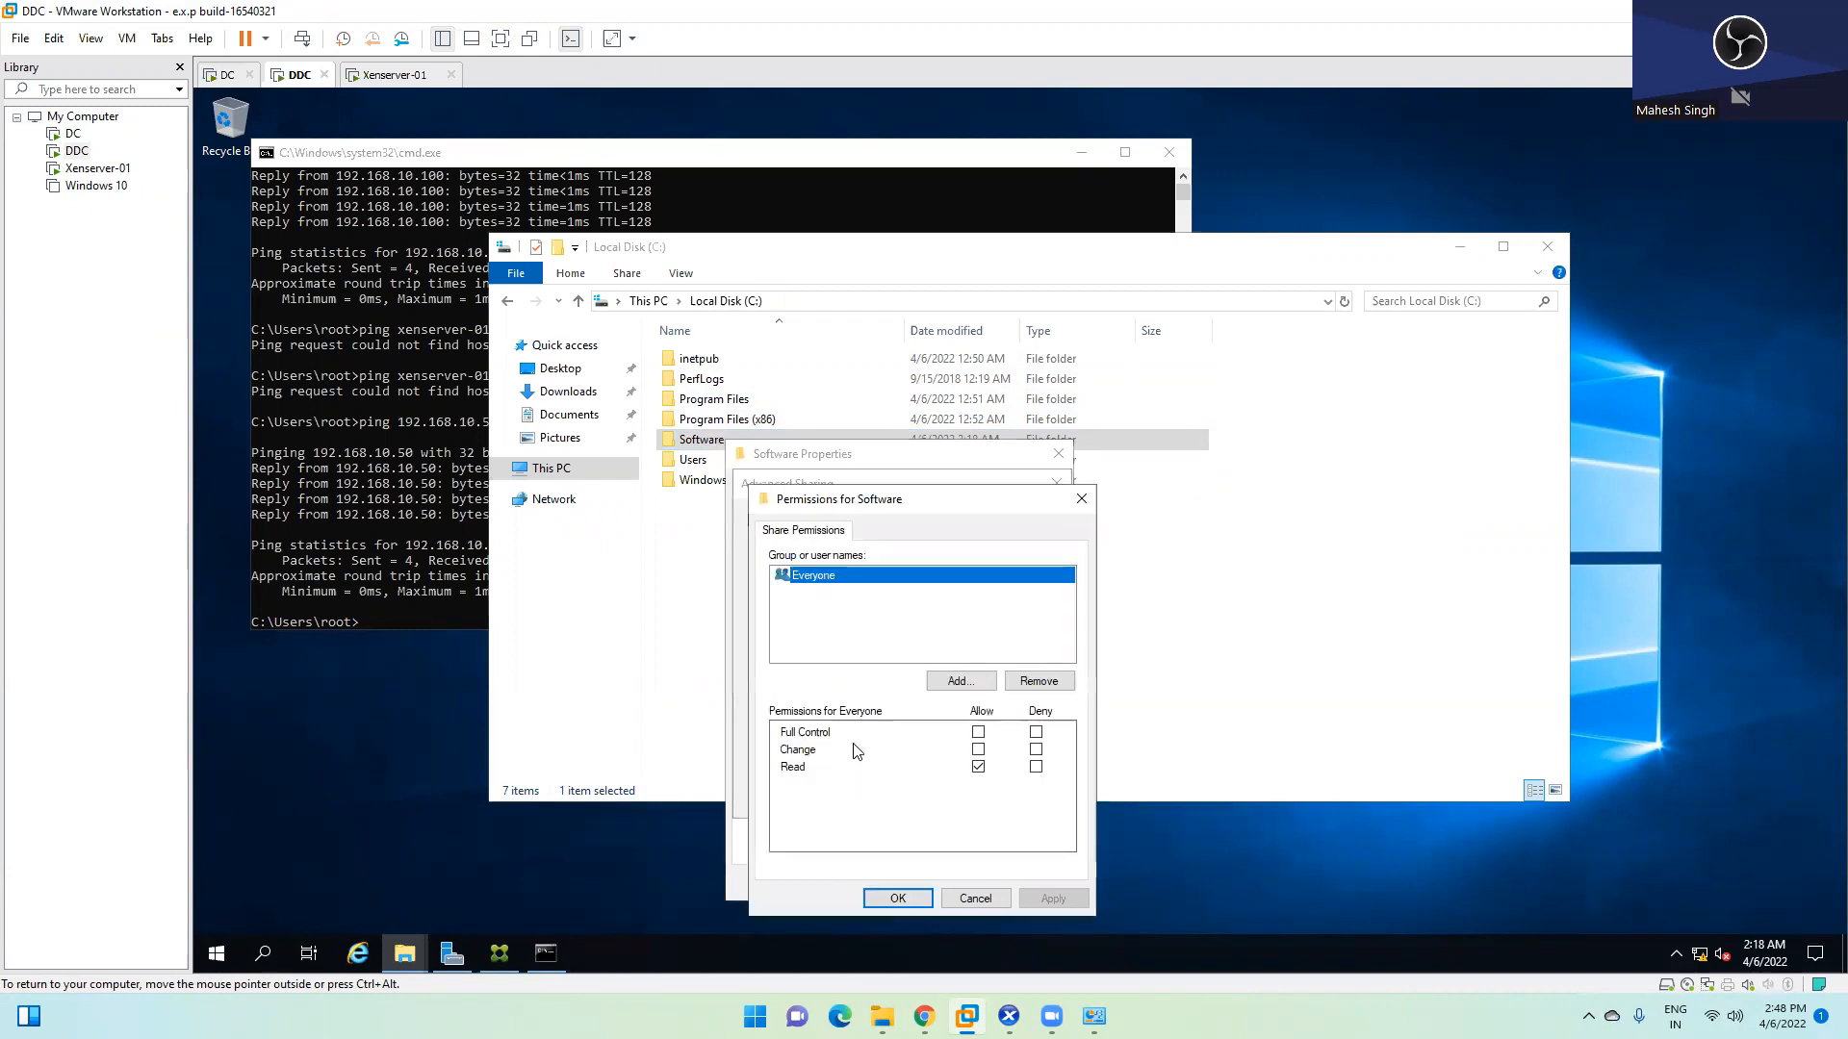
left_click(887, 900)
left_click(1021, 799)
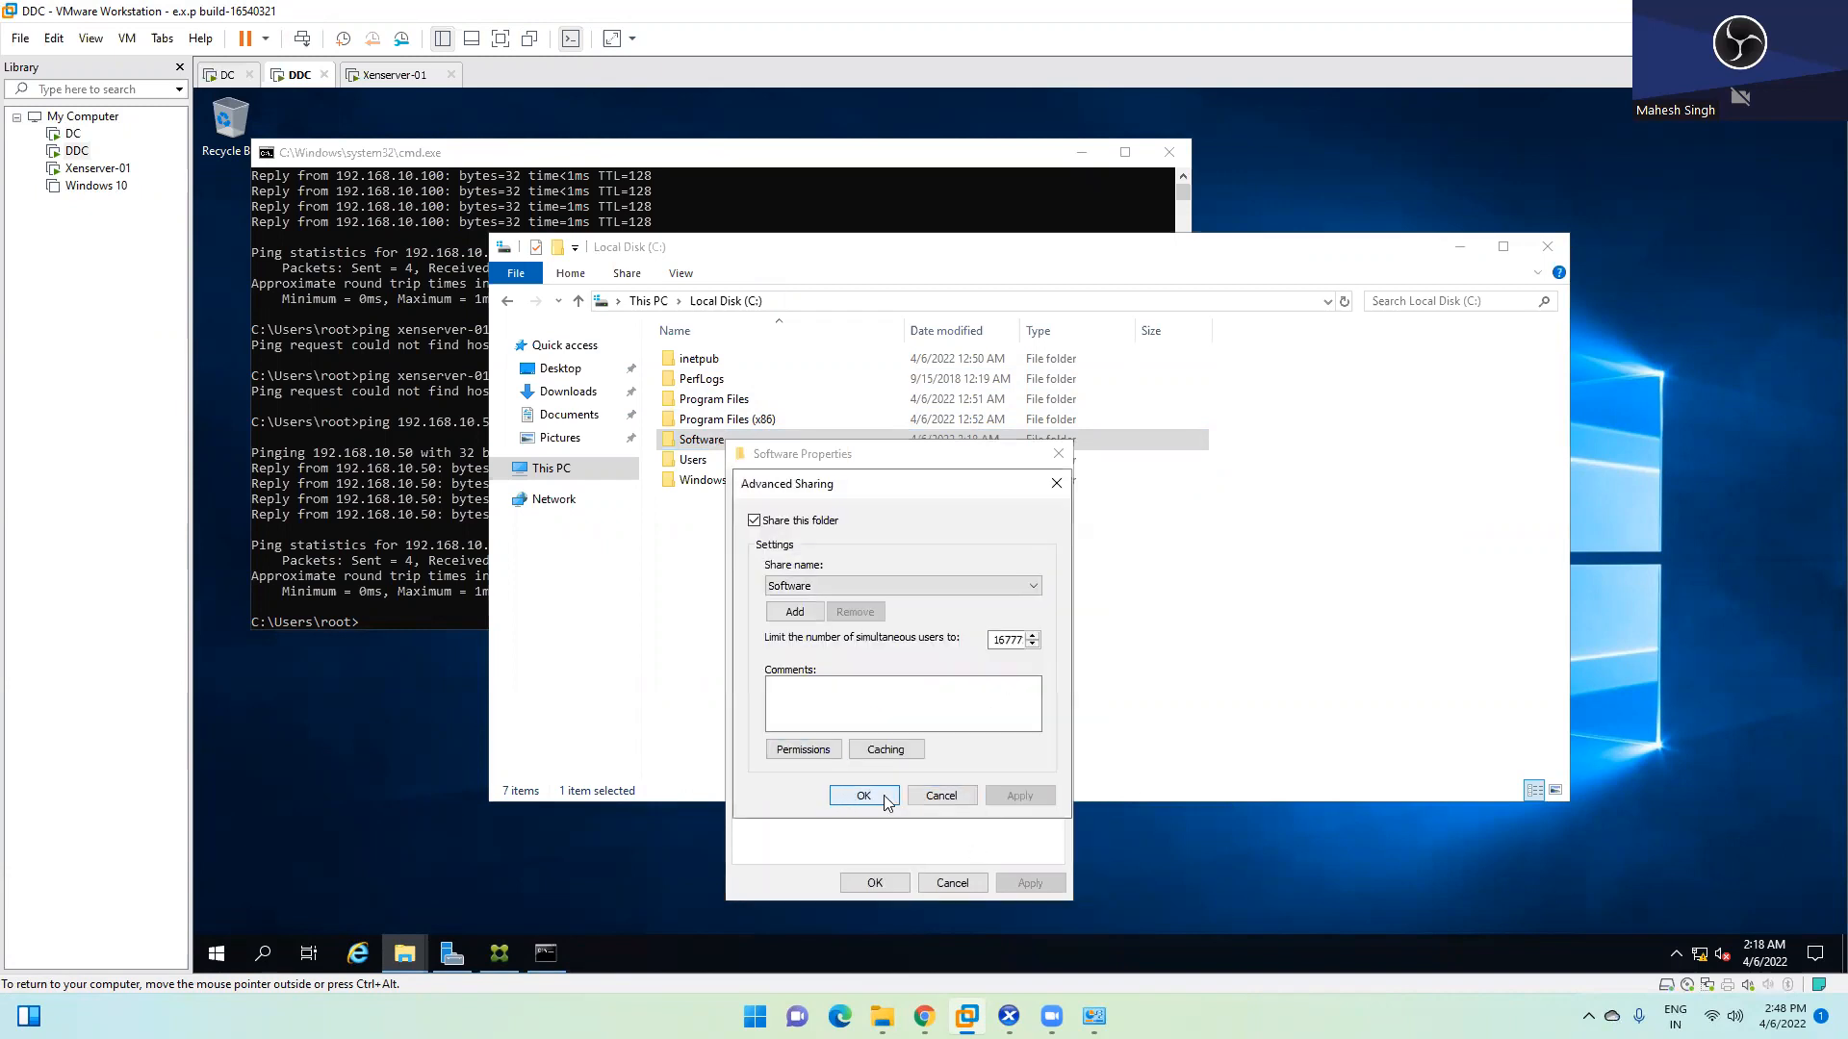
left_click(890, 799)
left_click(876, 880)
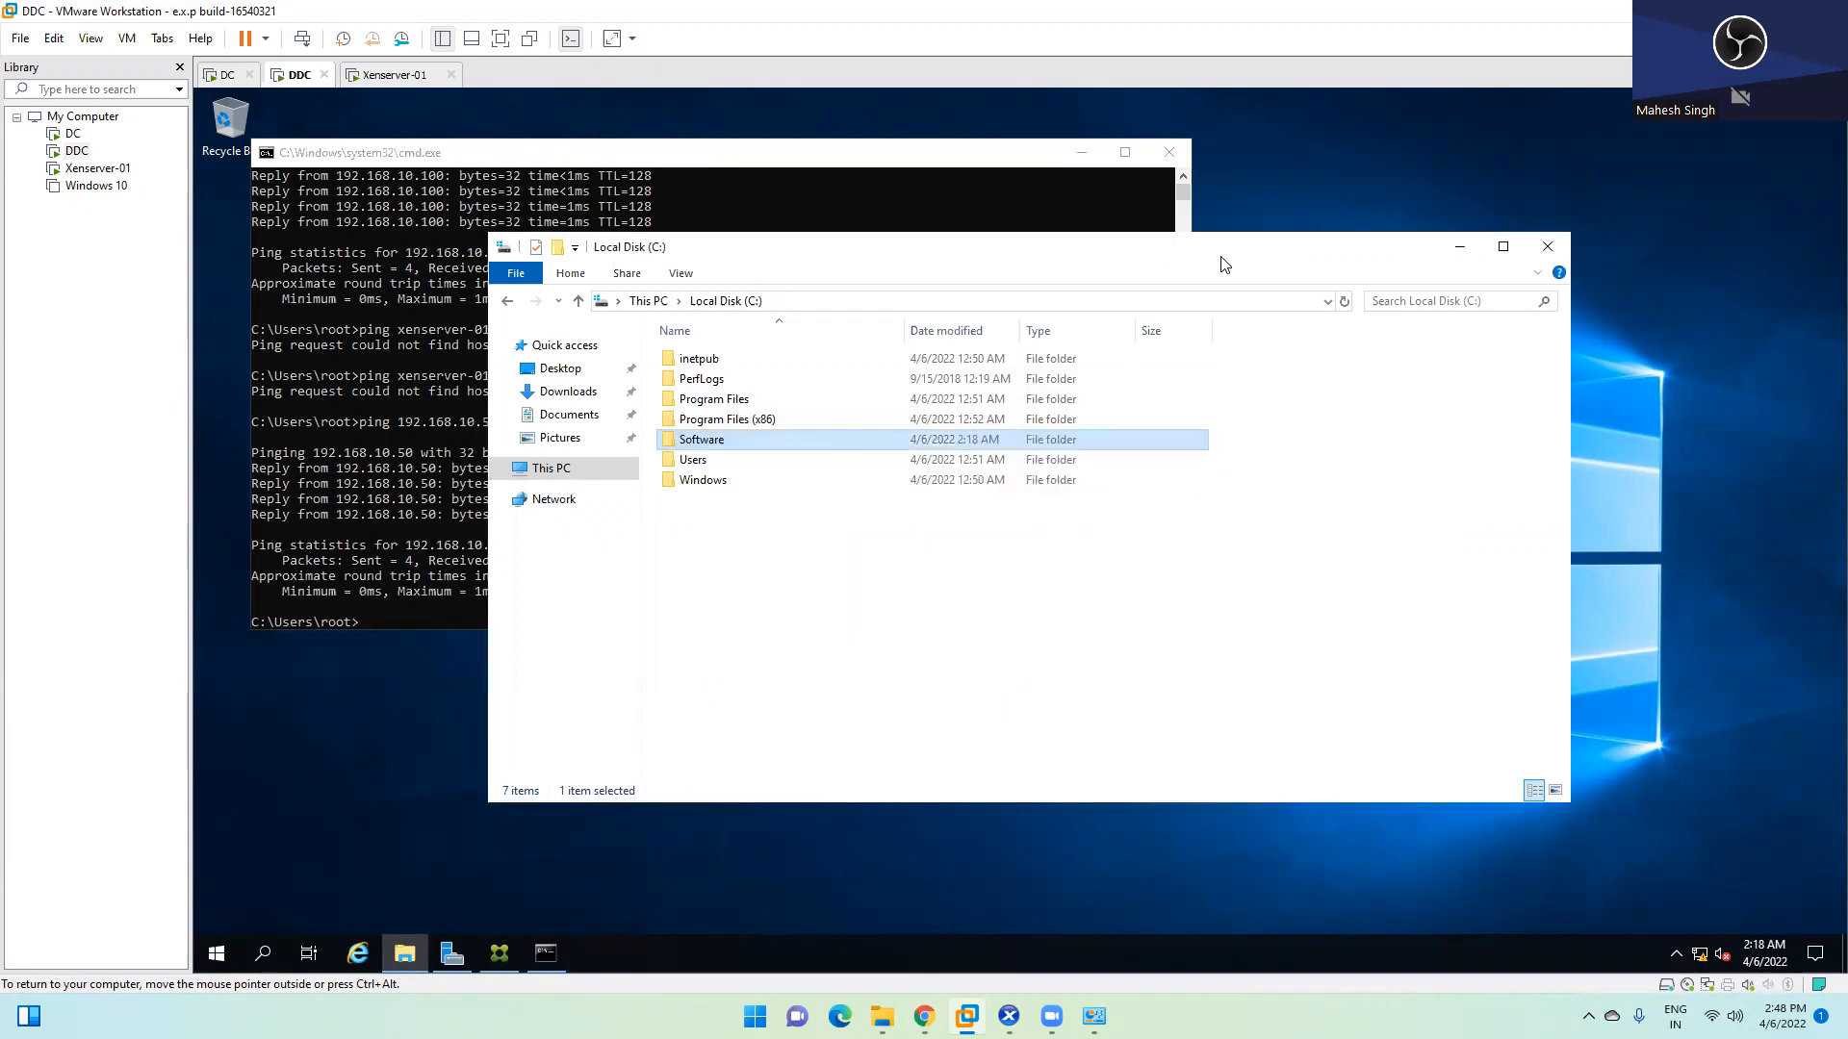
double_click(746, 439)
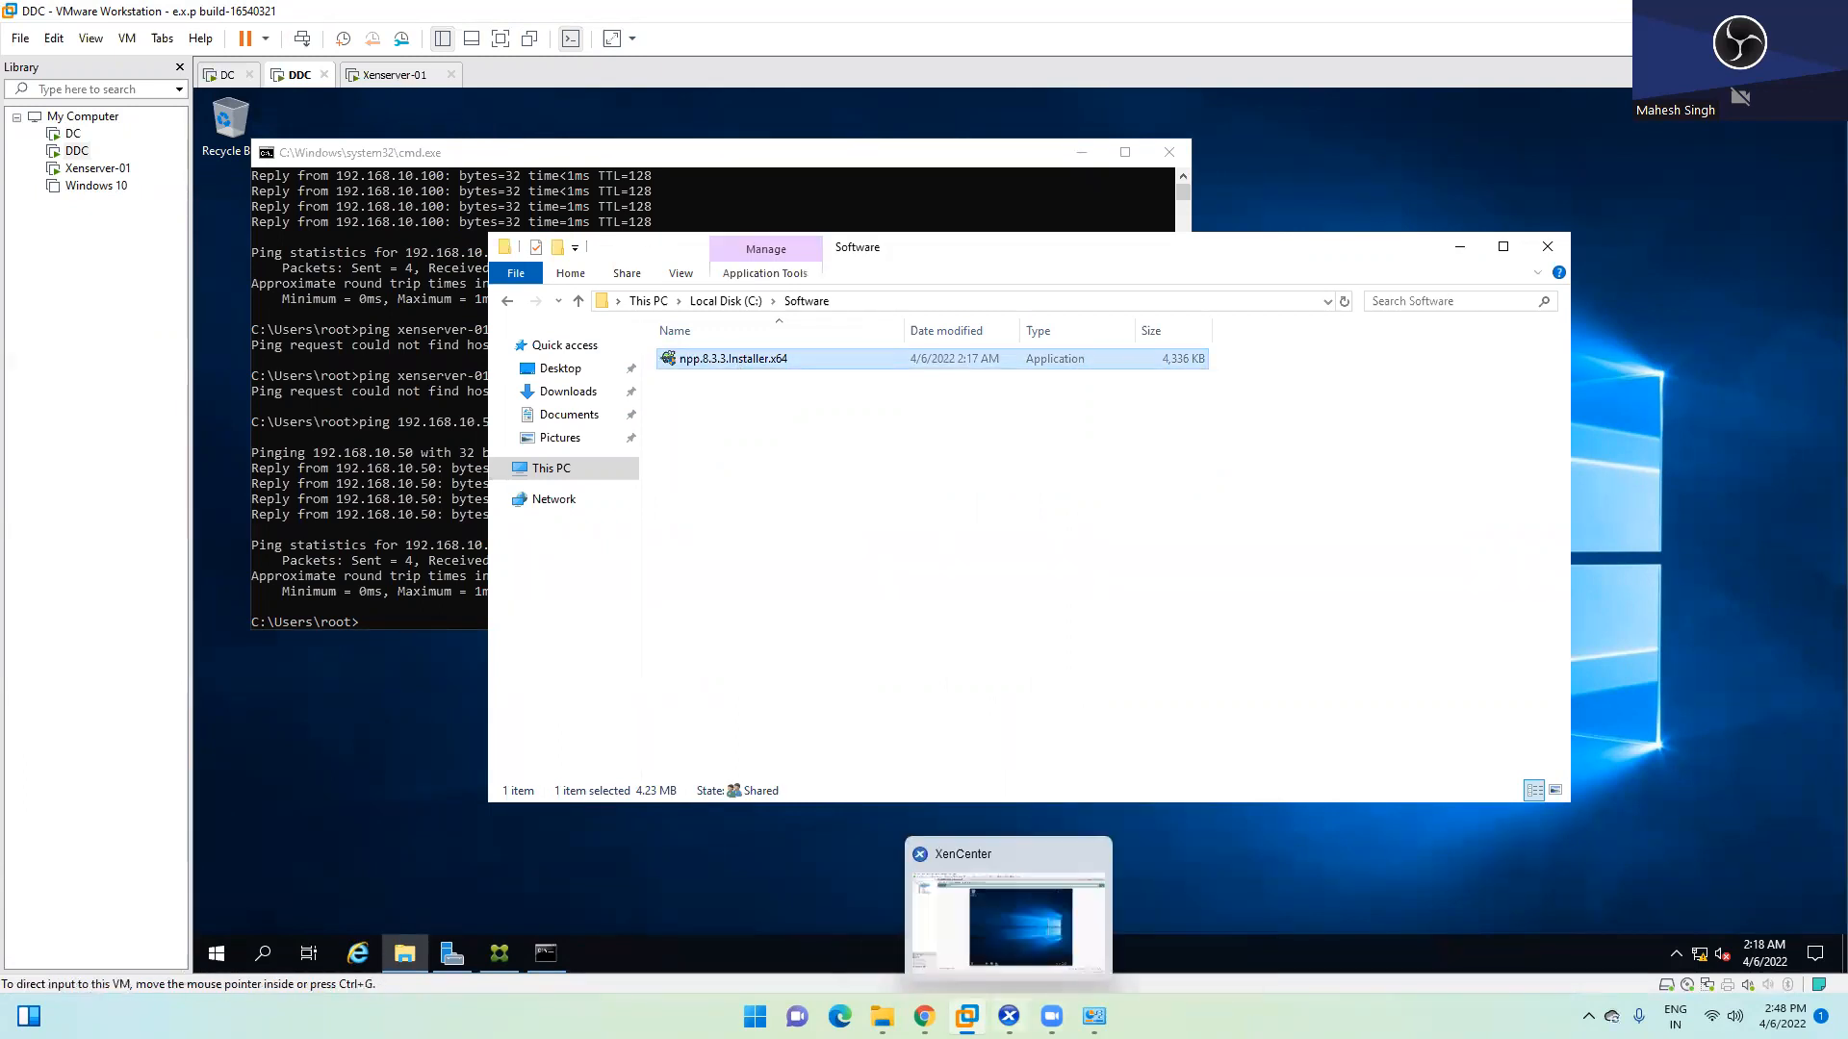
left_click(1008, 1016)
Open the \\ddc\Software network share from the Run box on Win2k19-Master
key("super+r")
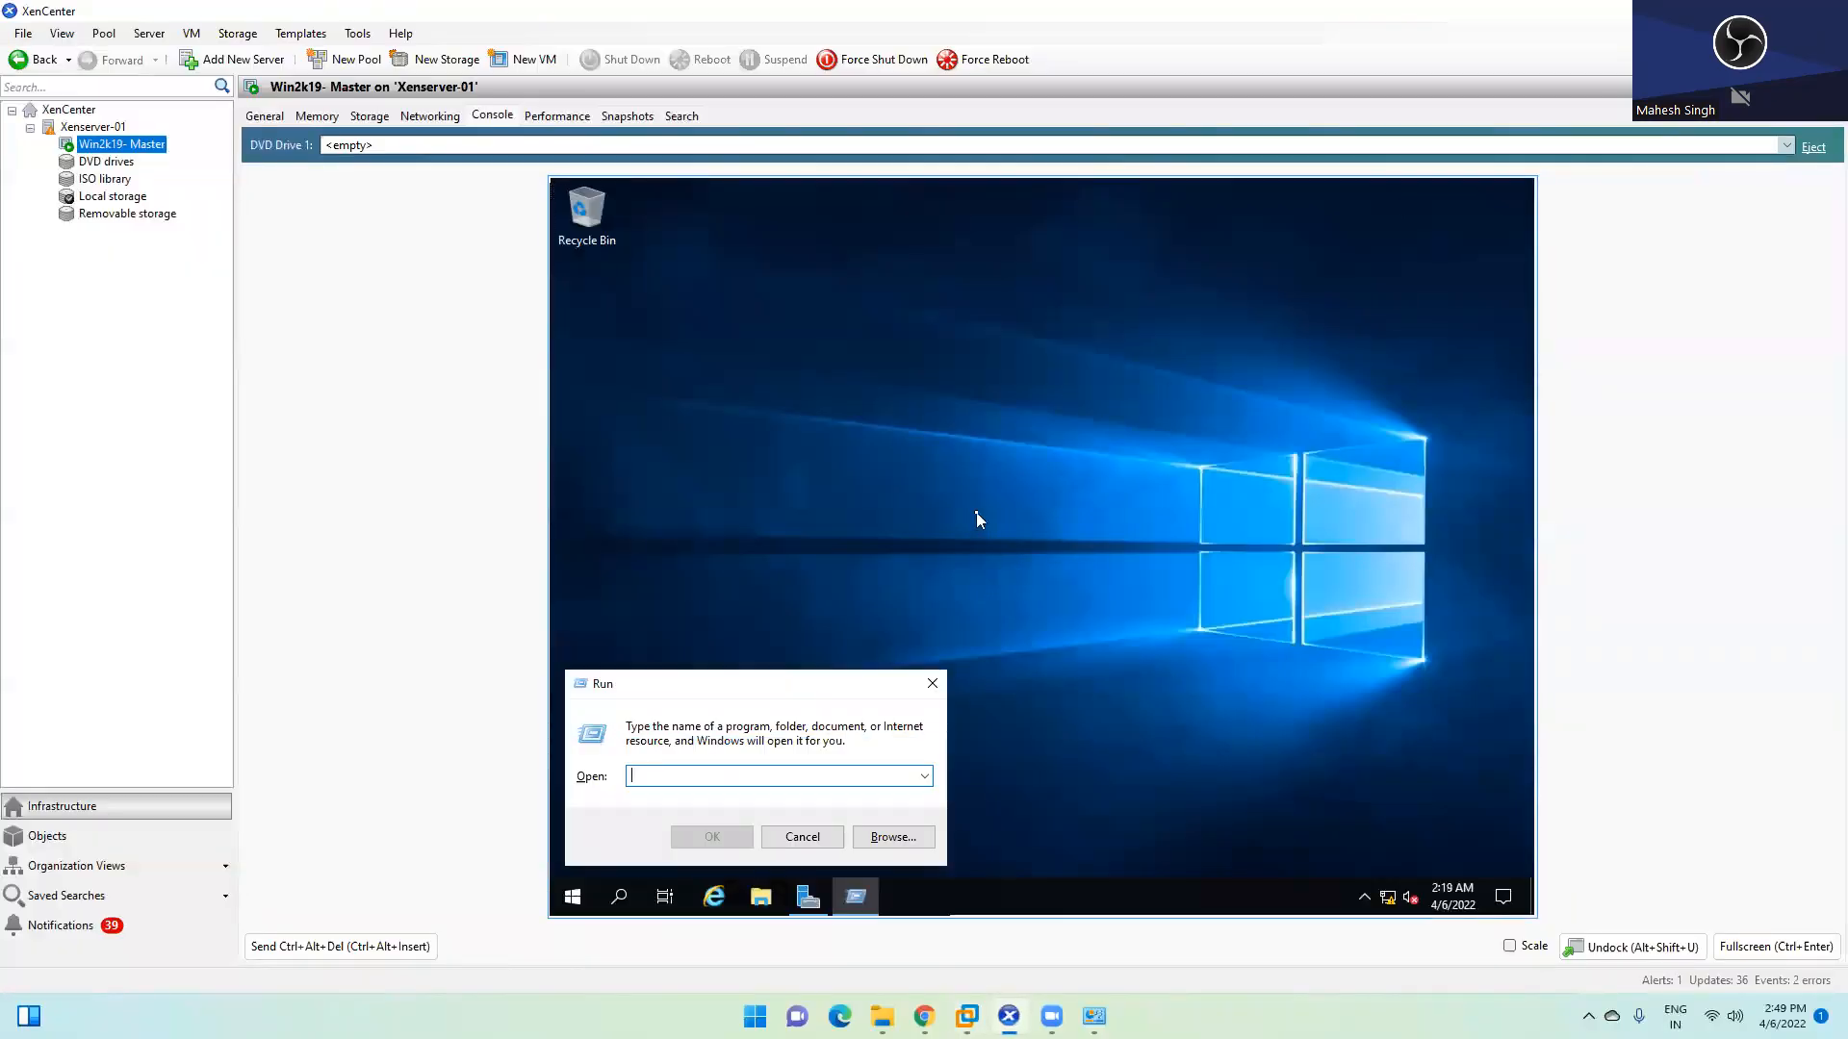
type("\\\\d")
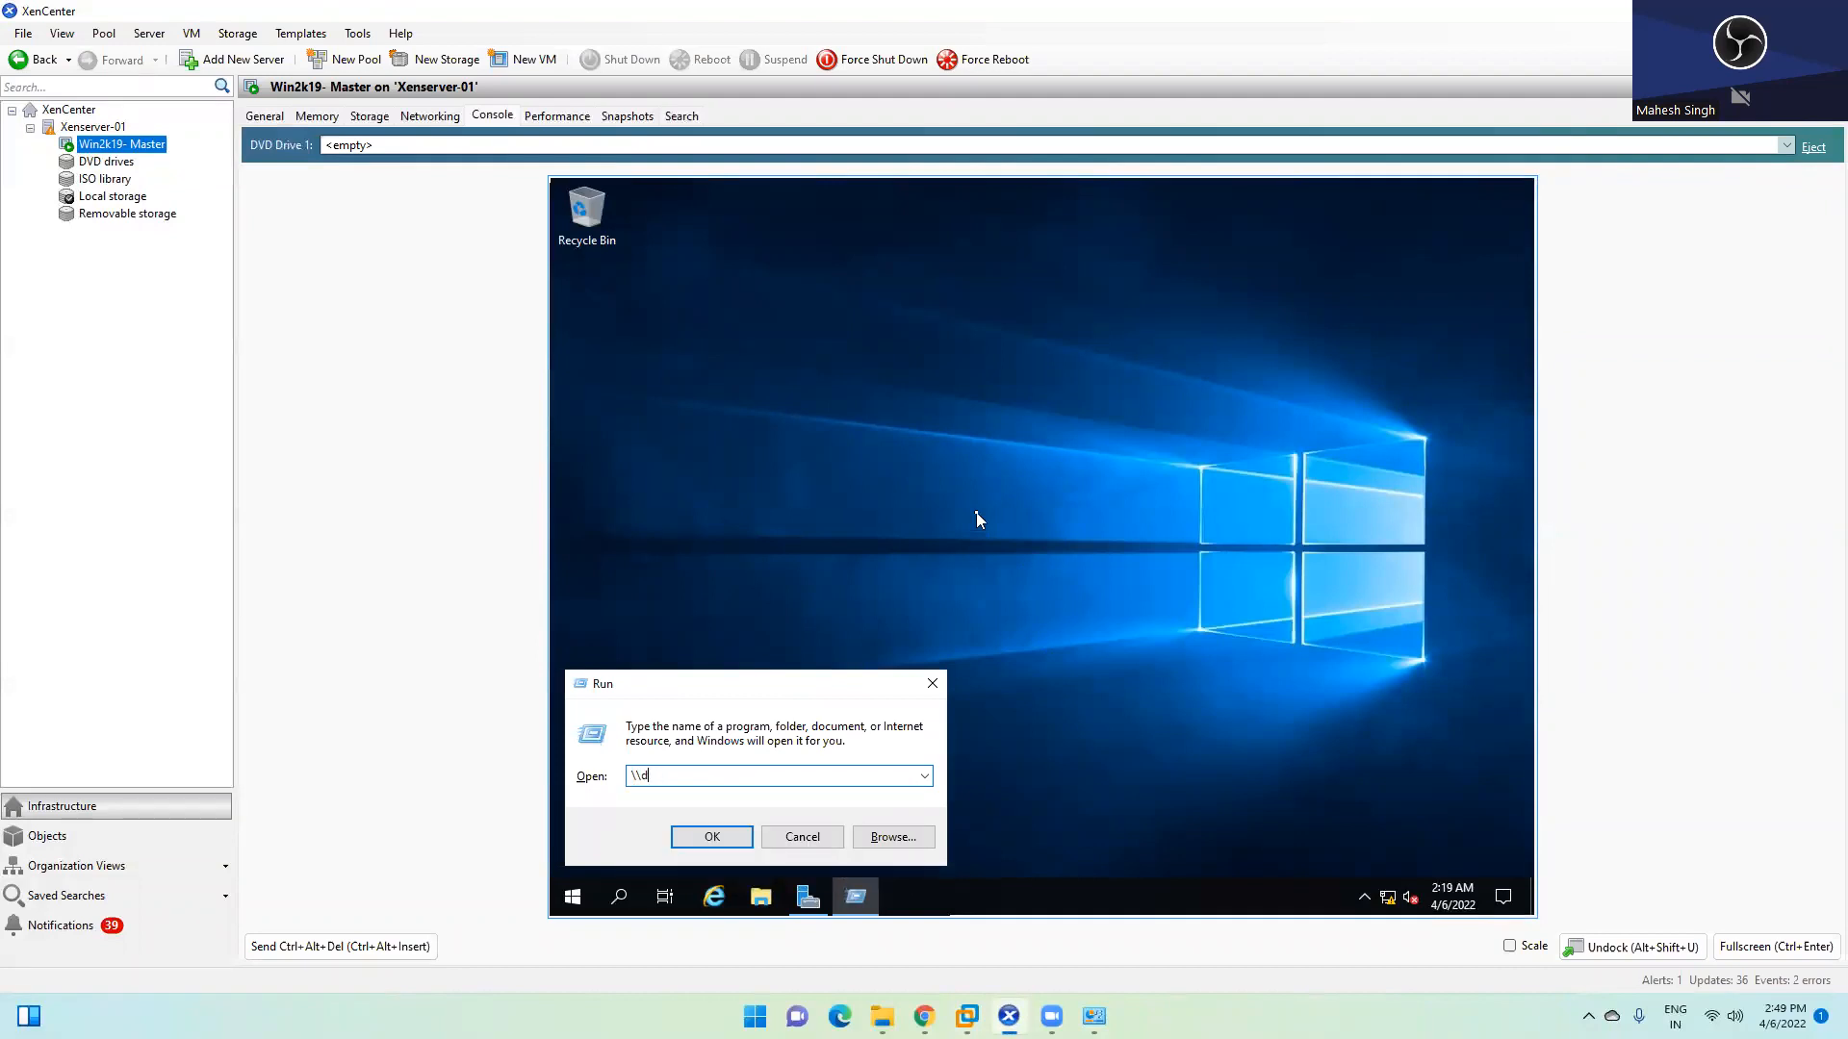
type("ccdc\\")
key("Down")
key("Return")
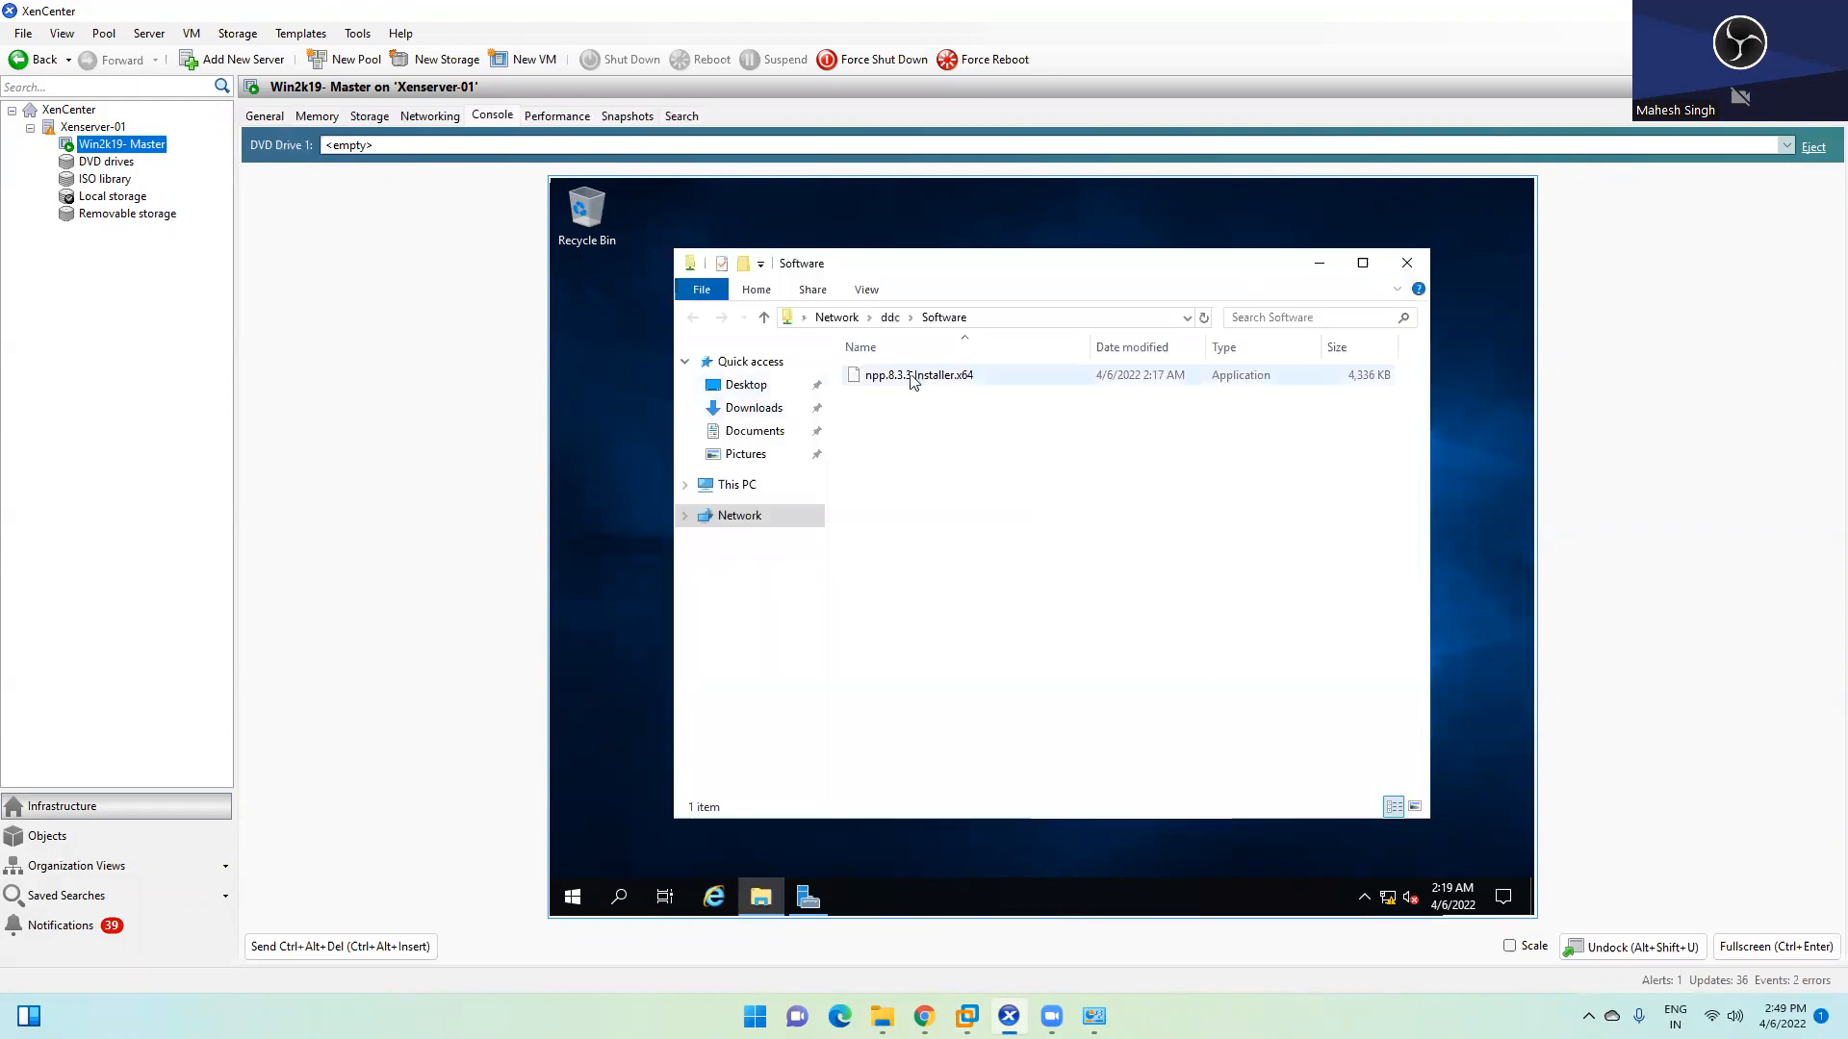
Copy npp.8.3.3.Installer.x64 from the share onto the desktop and minimize the share window
left_click(911, 379)
right_click(911, 379)
left_click(958, 567)
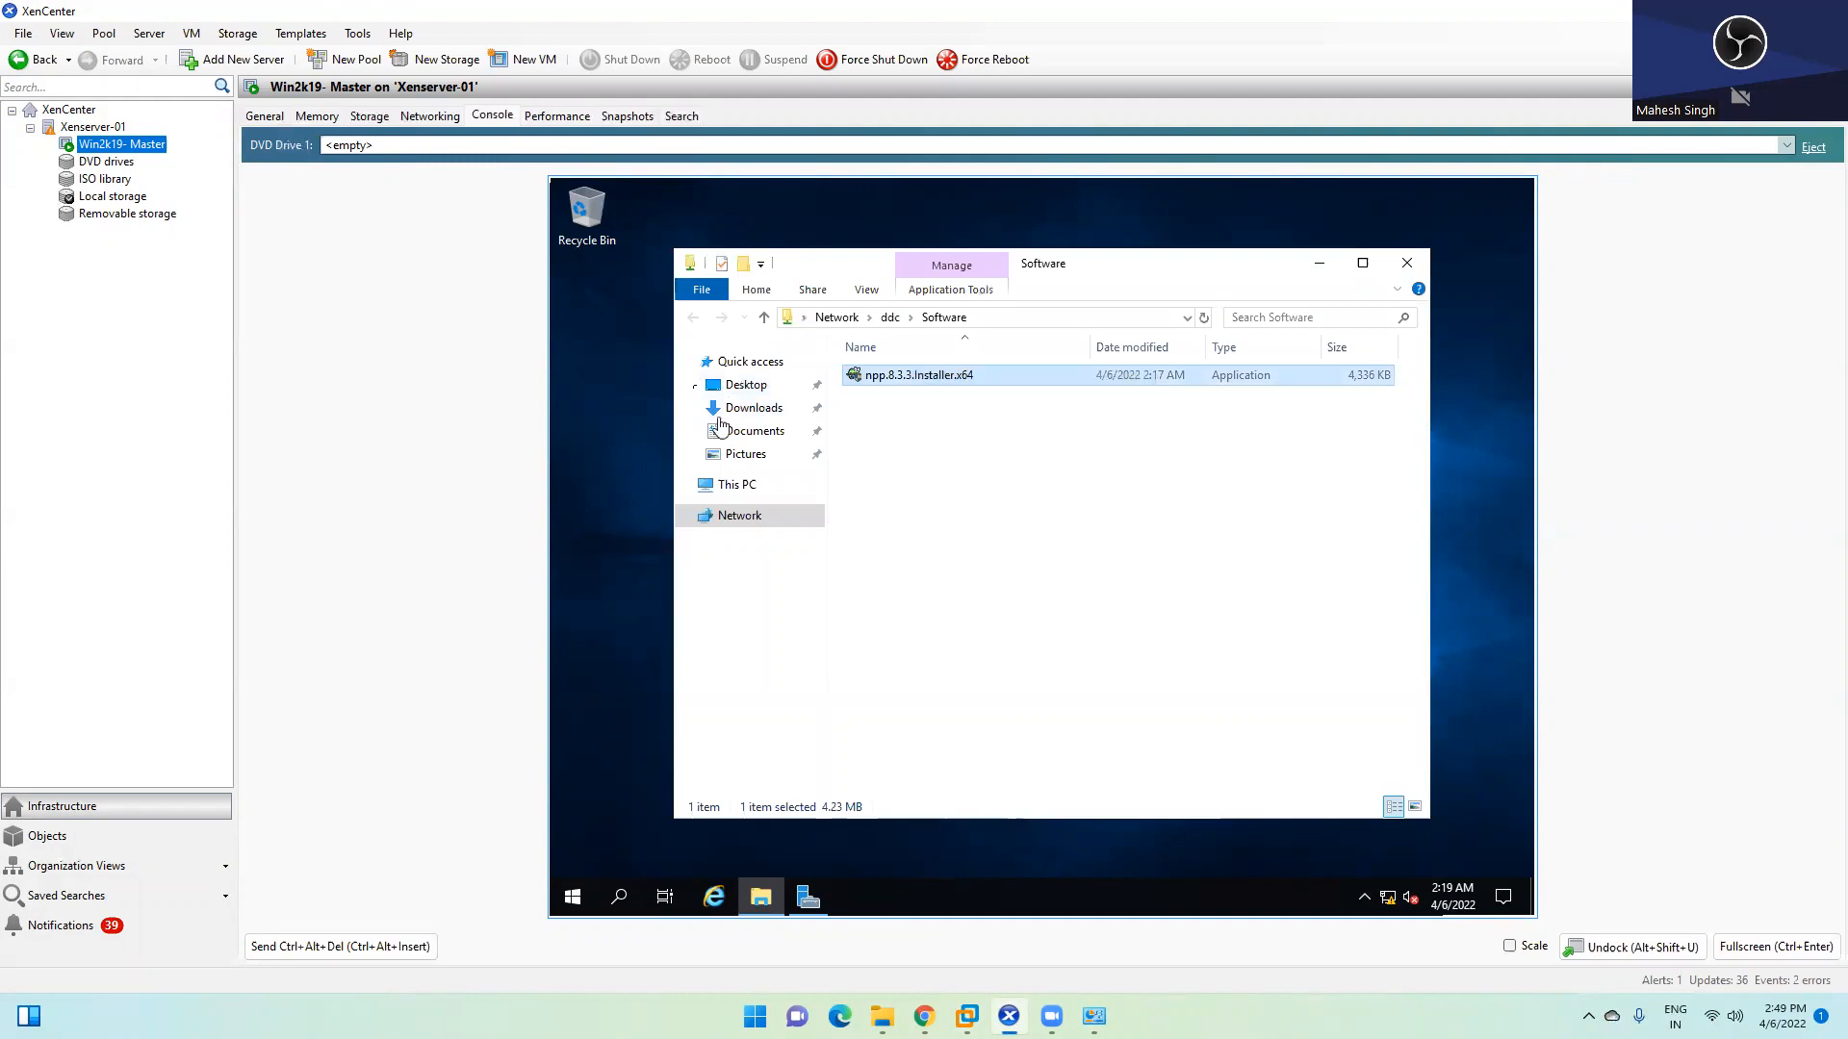
right_click(627, 348)
left_click(665, 421)
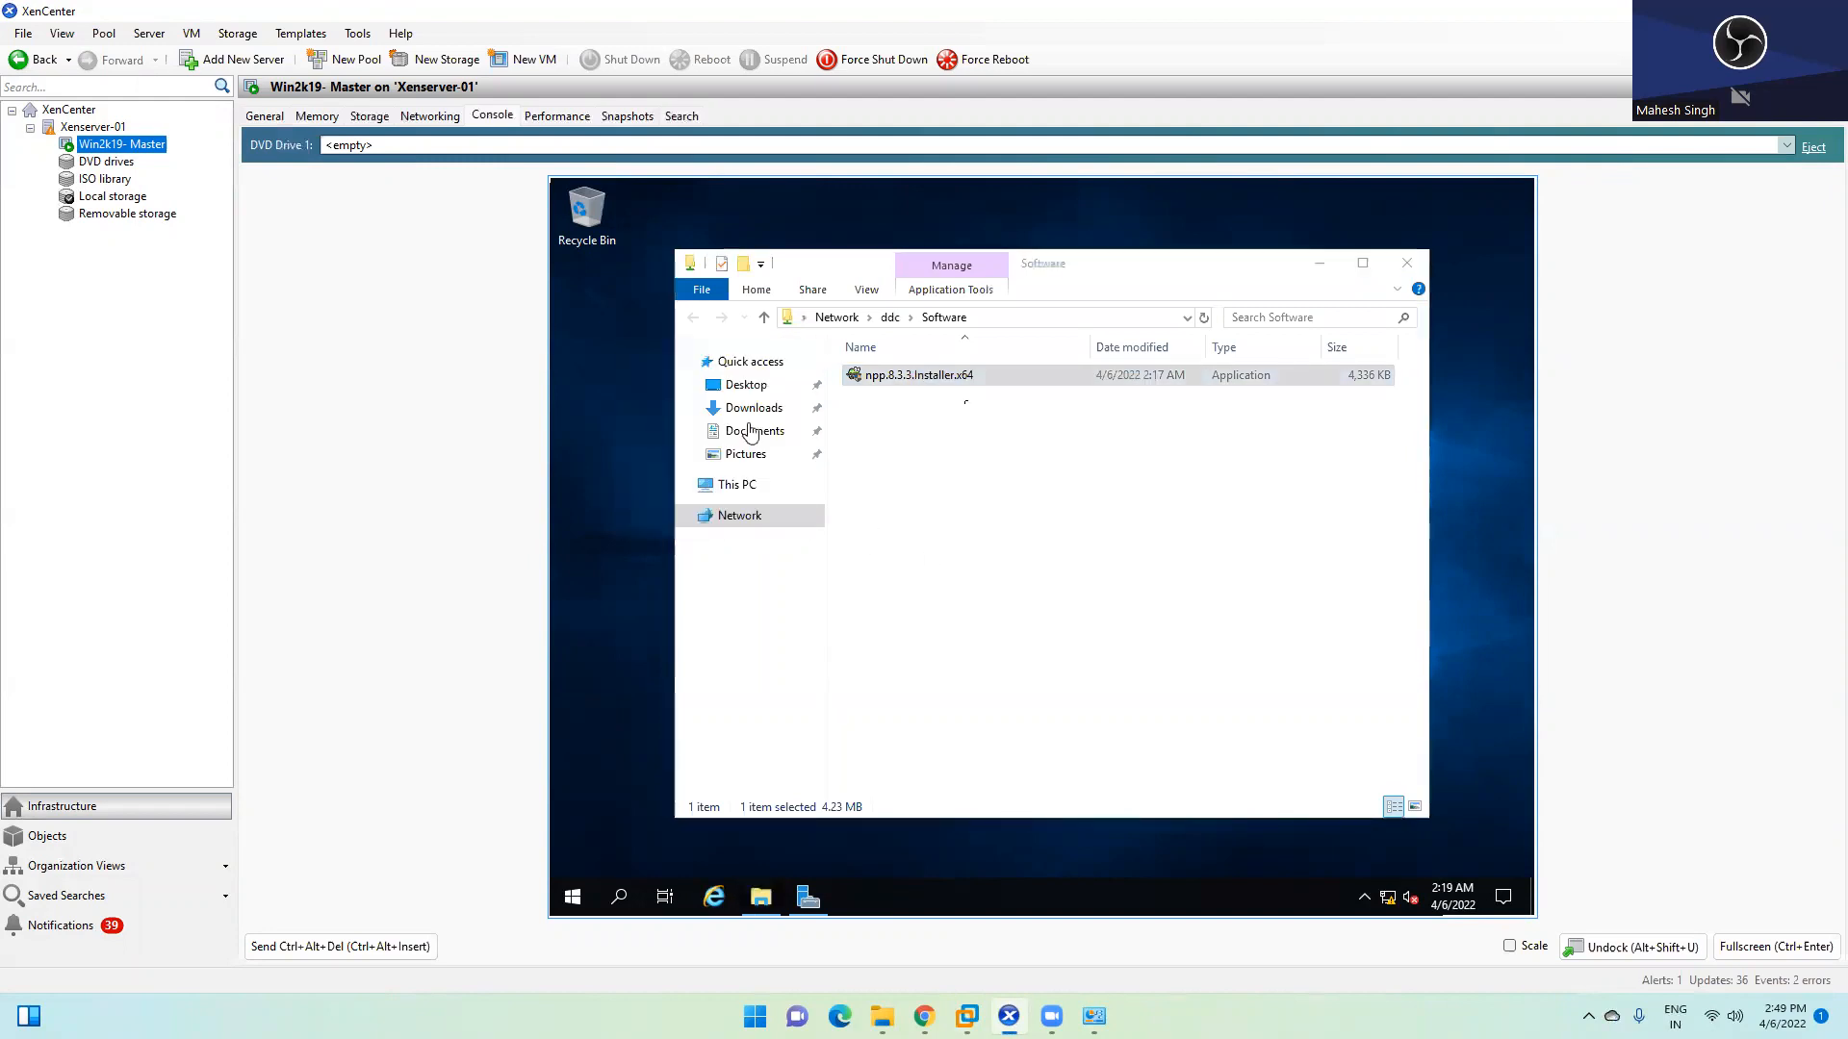
left_click(1319, 263)
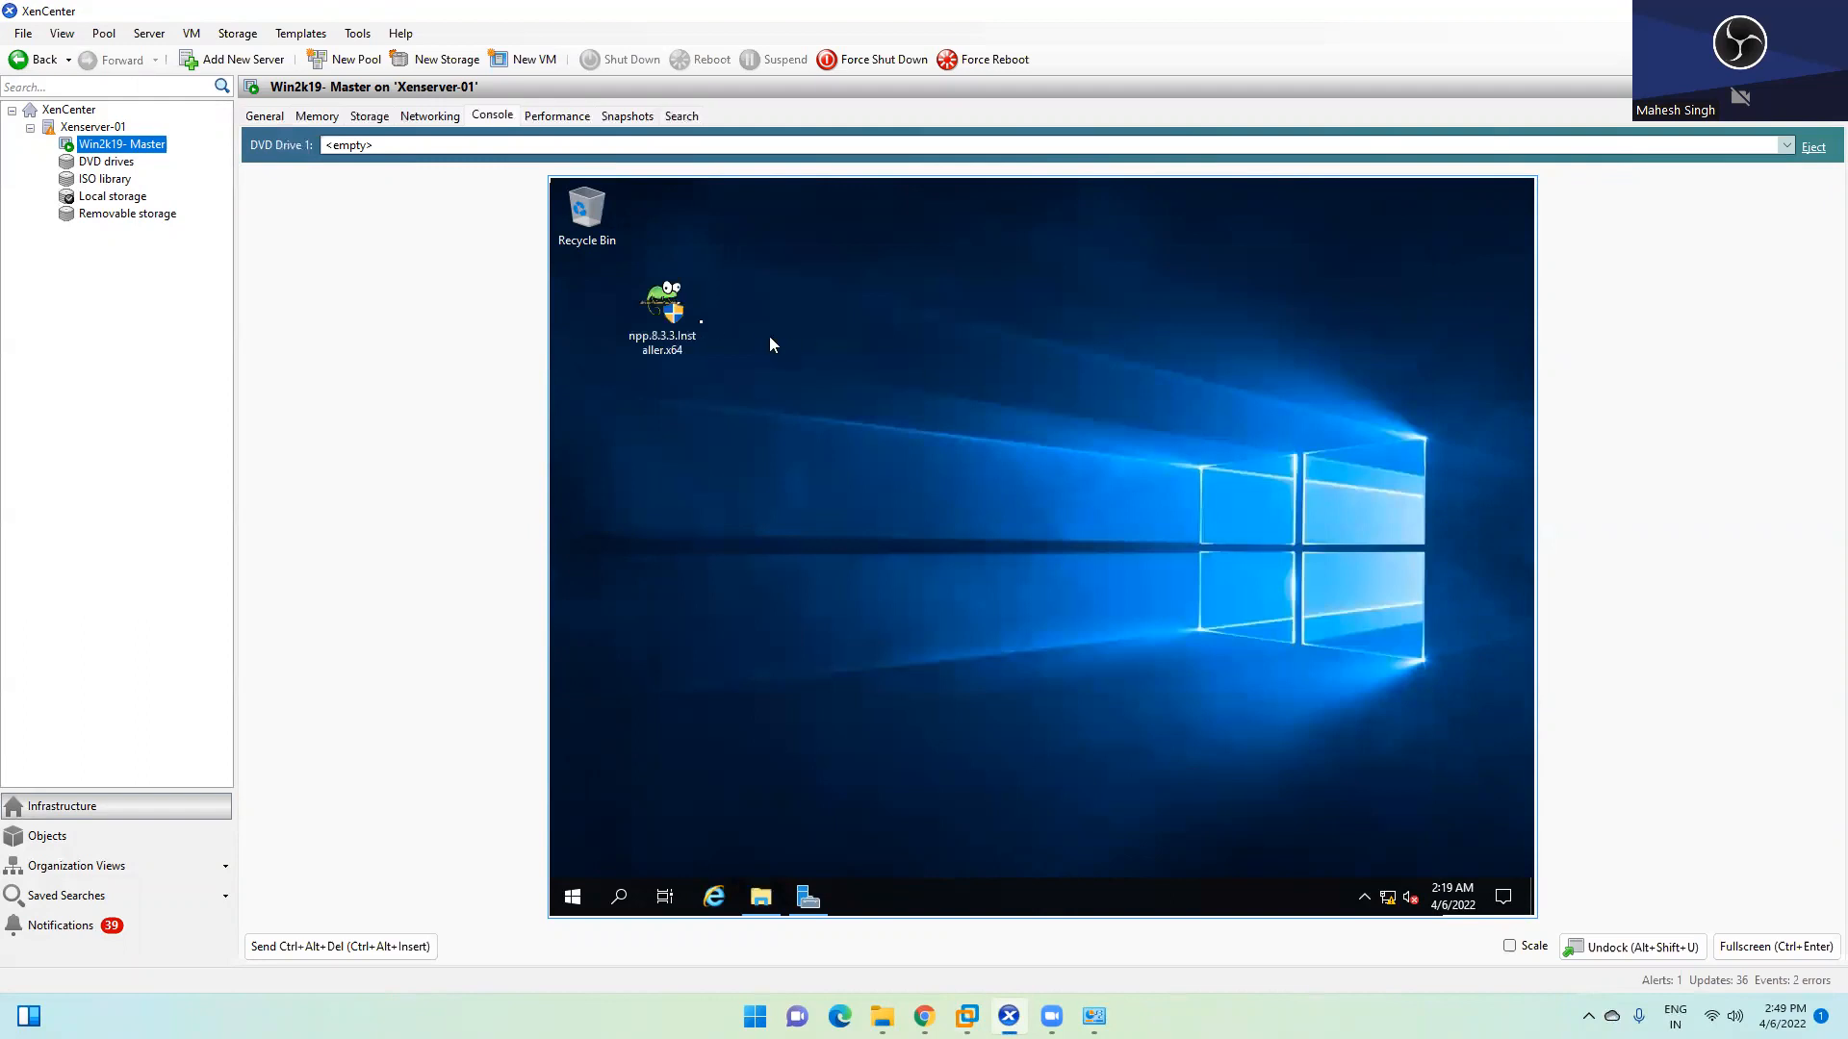
Launch the Notepad++ installer, accept the license, keep default location and components
double_click(661, 313)
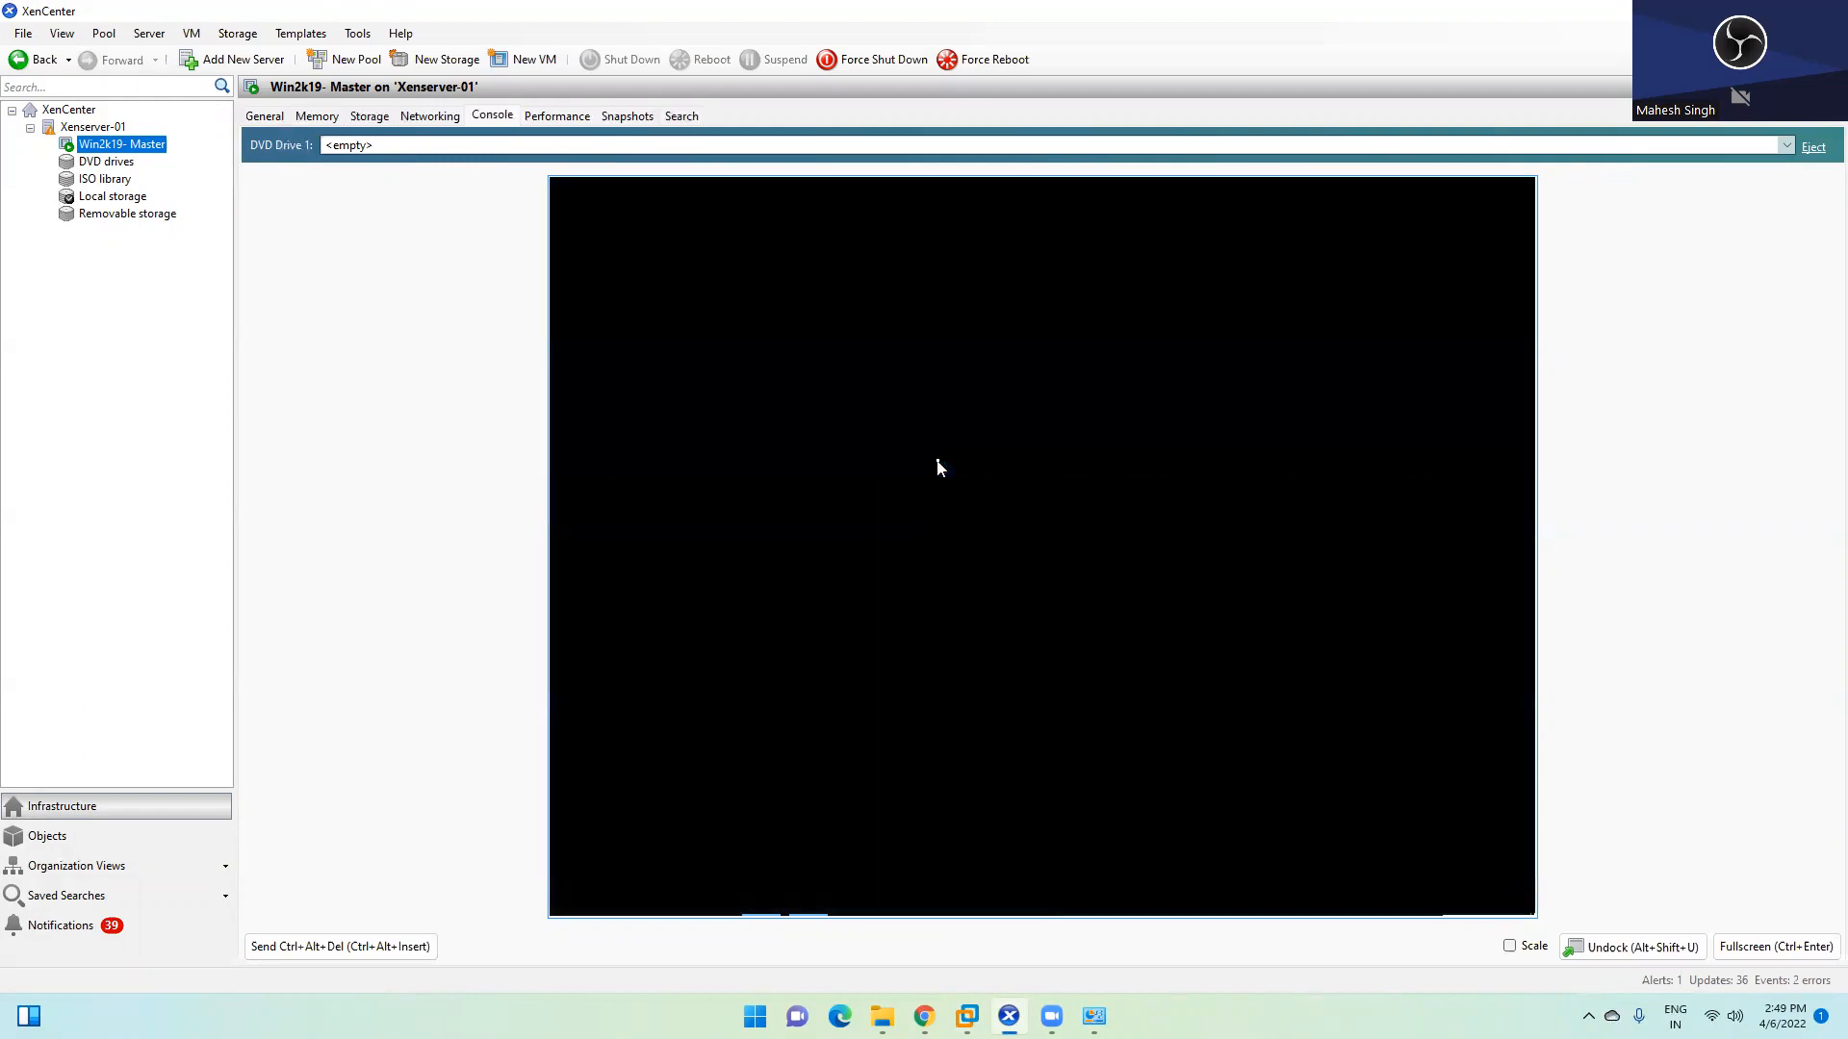
left_click(959, 662)
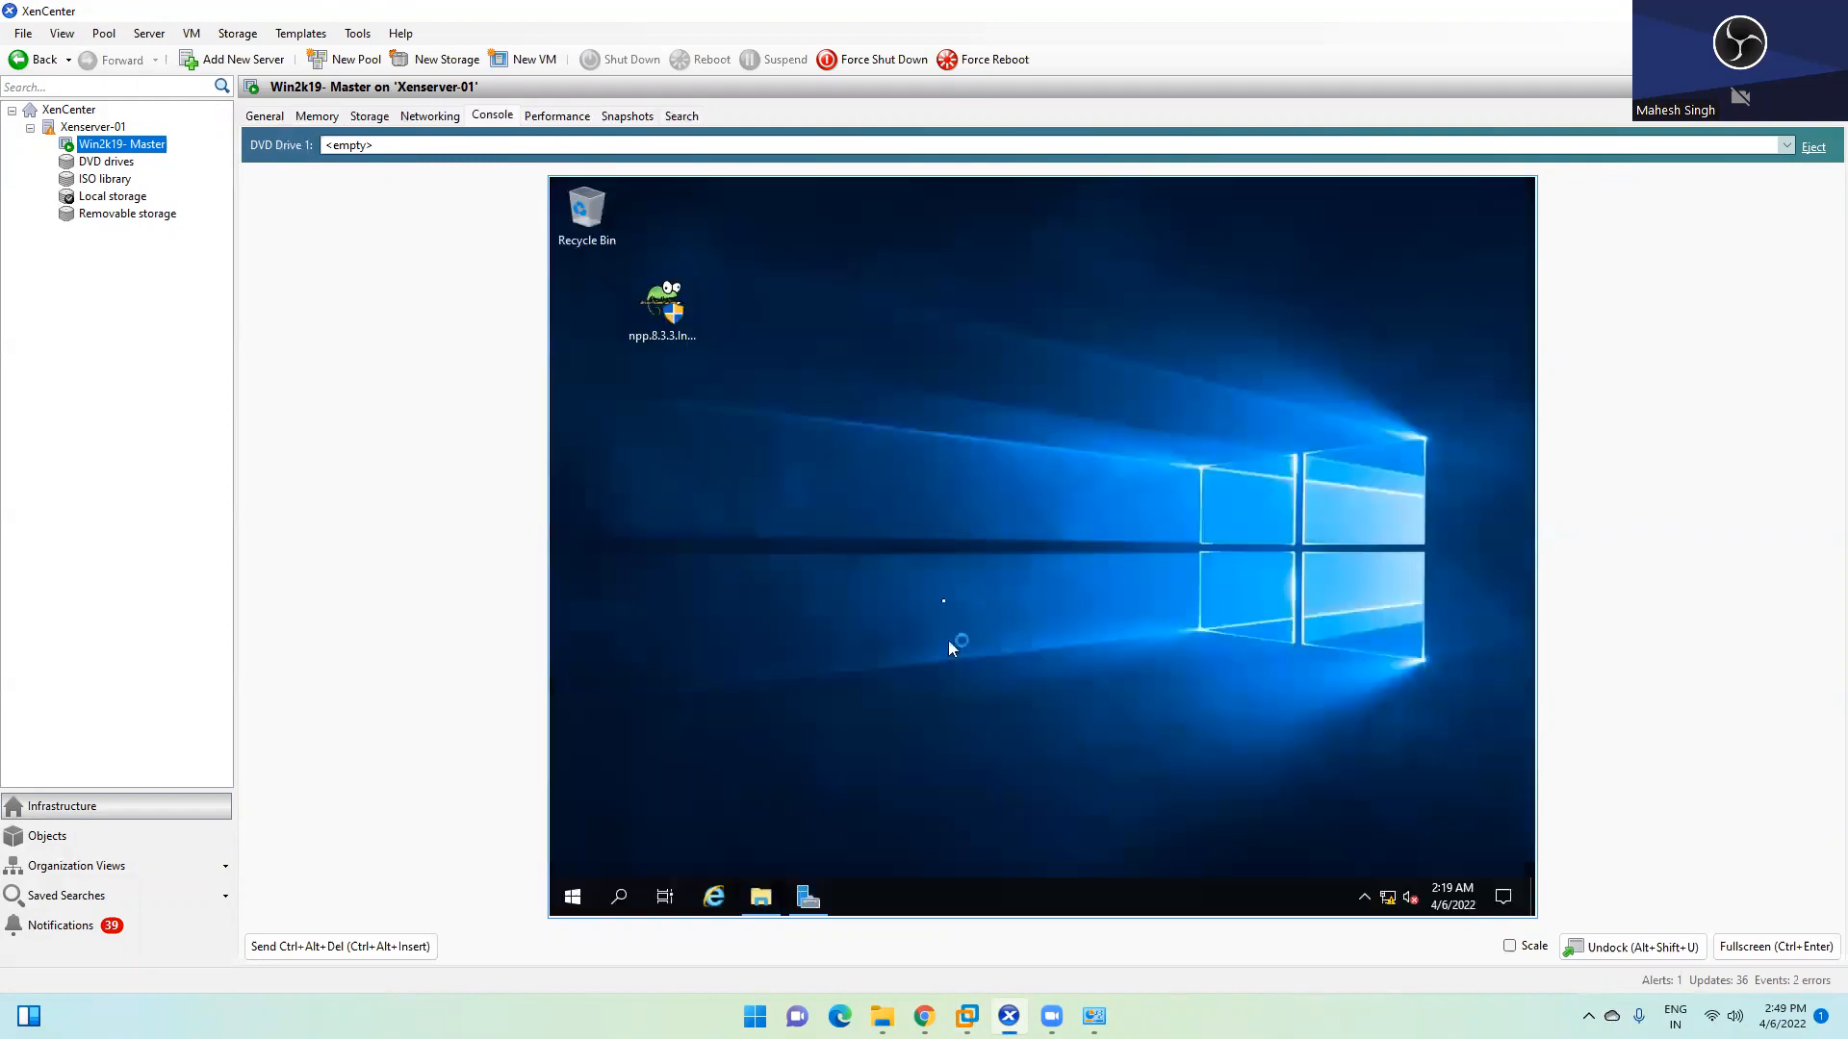
left_click(1028, 579)
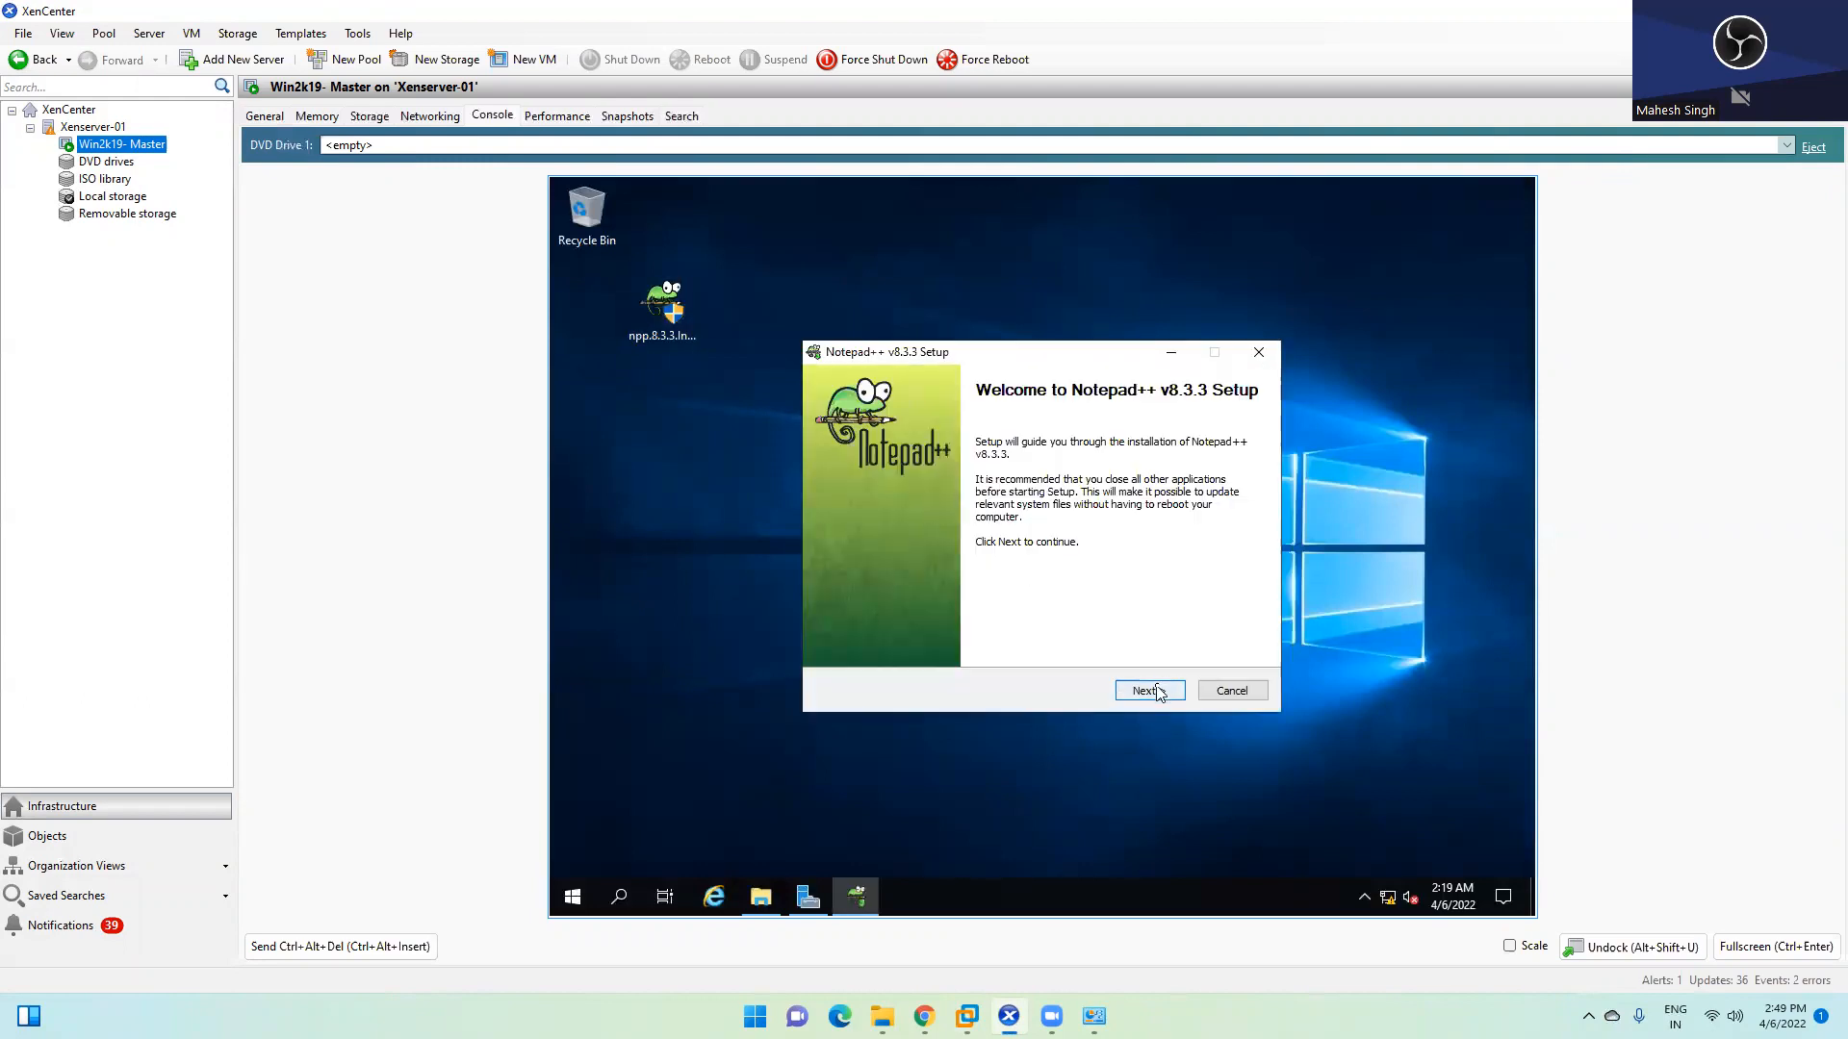
left_click(1155, 692)
left_click(1151, 694)
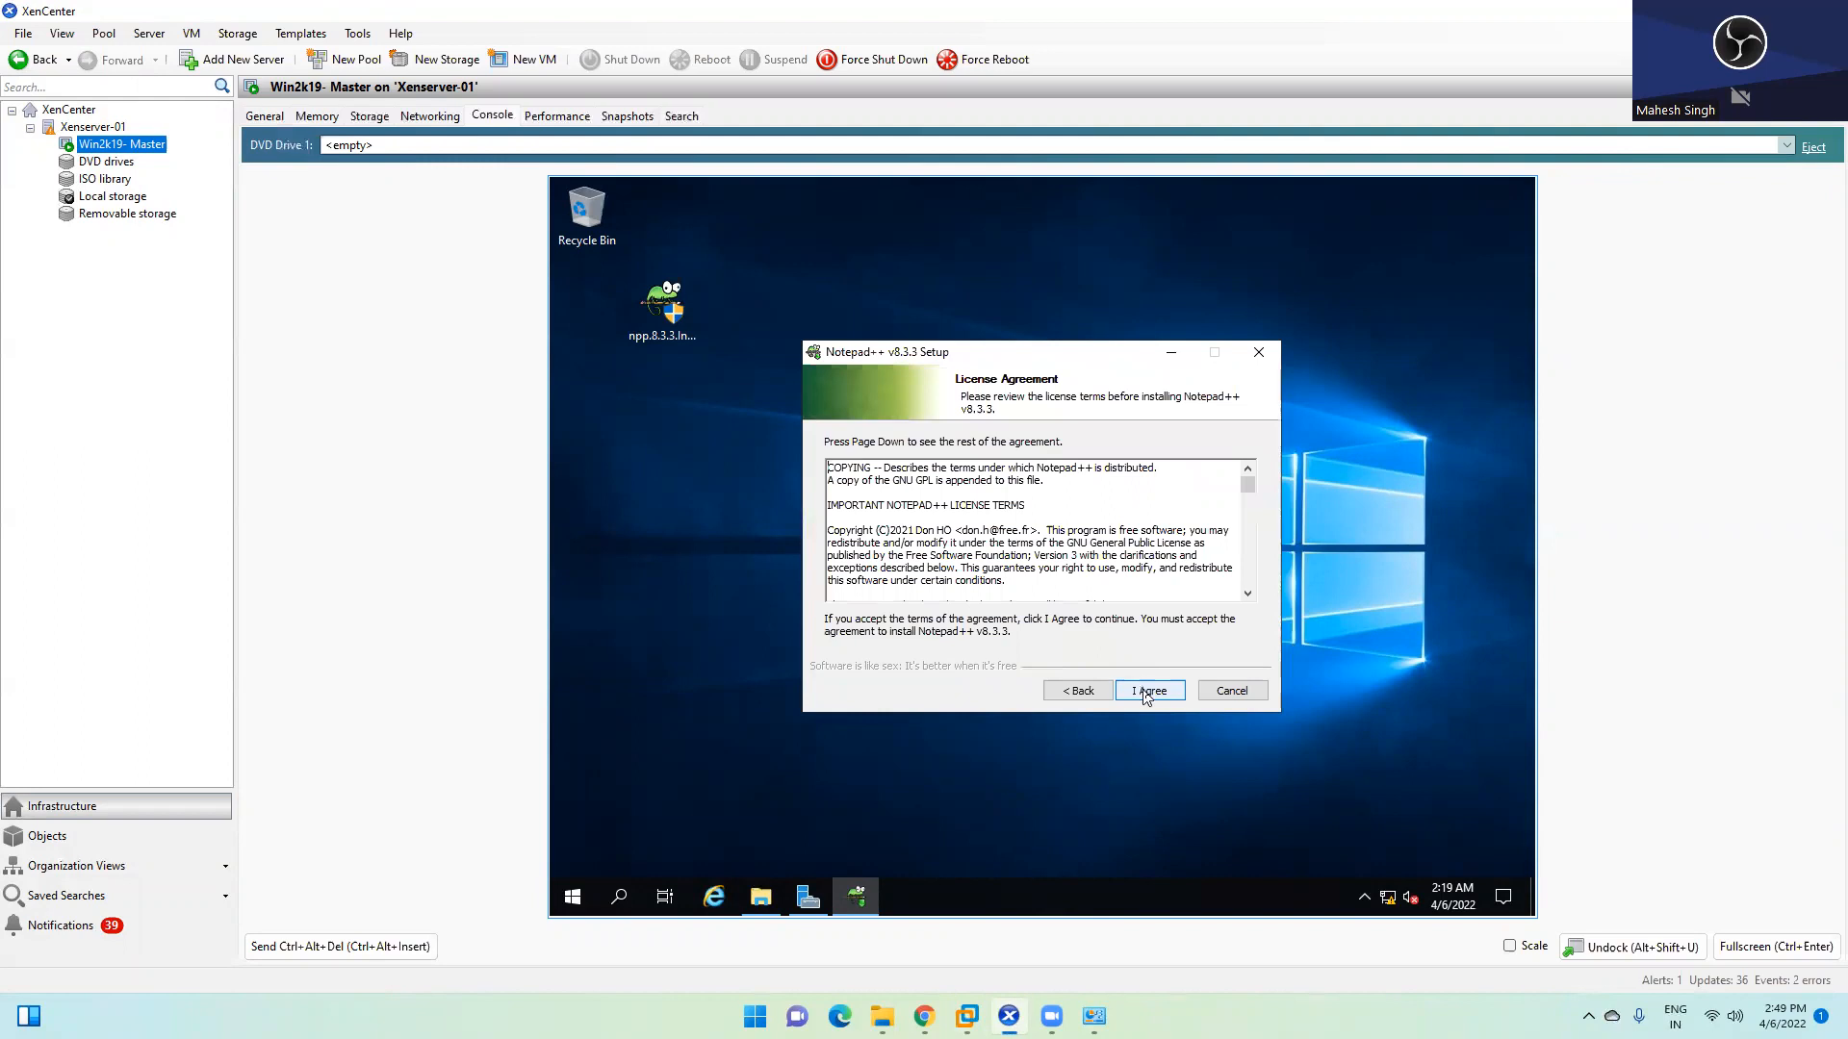
left_click(1146, 695)
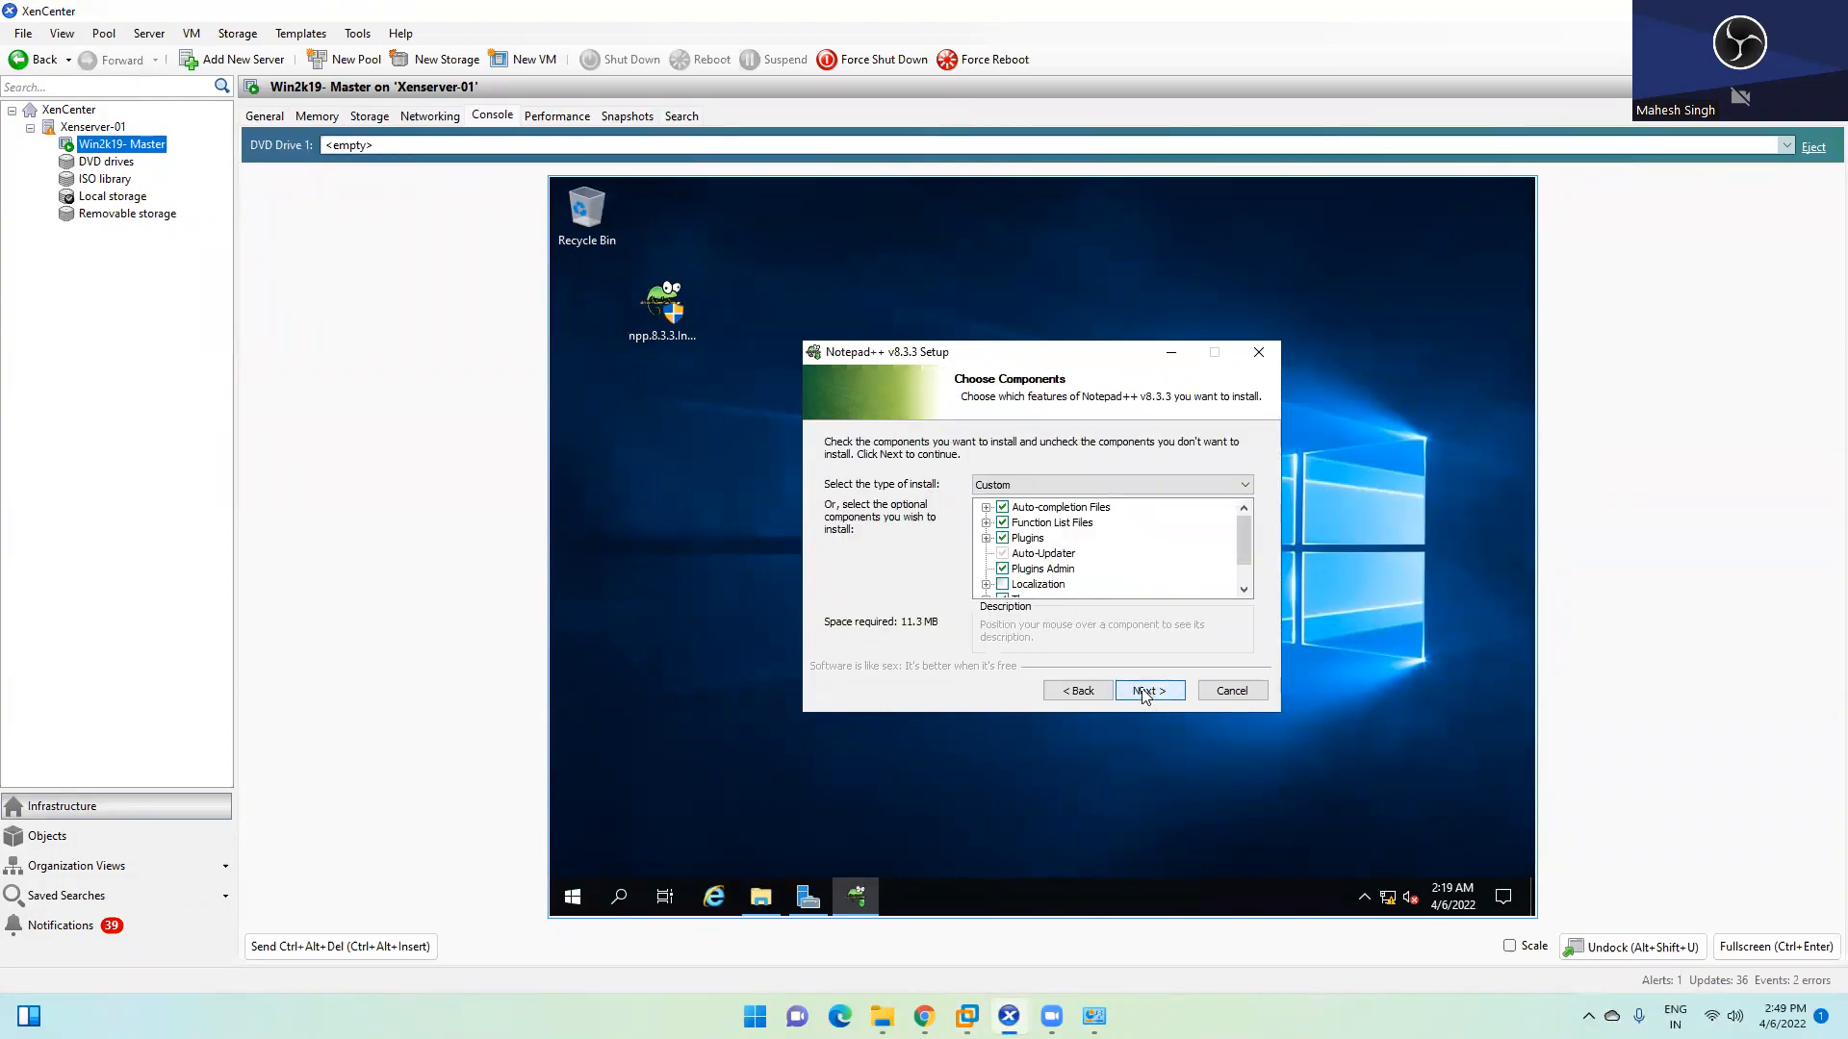
left_click(1146, 694)
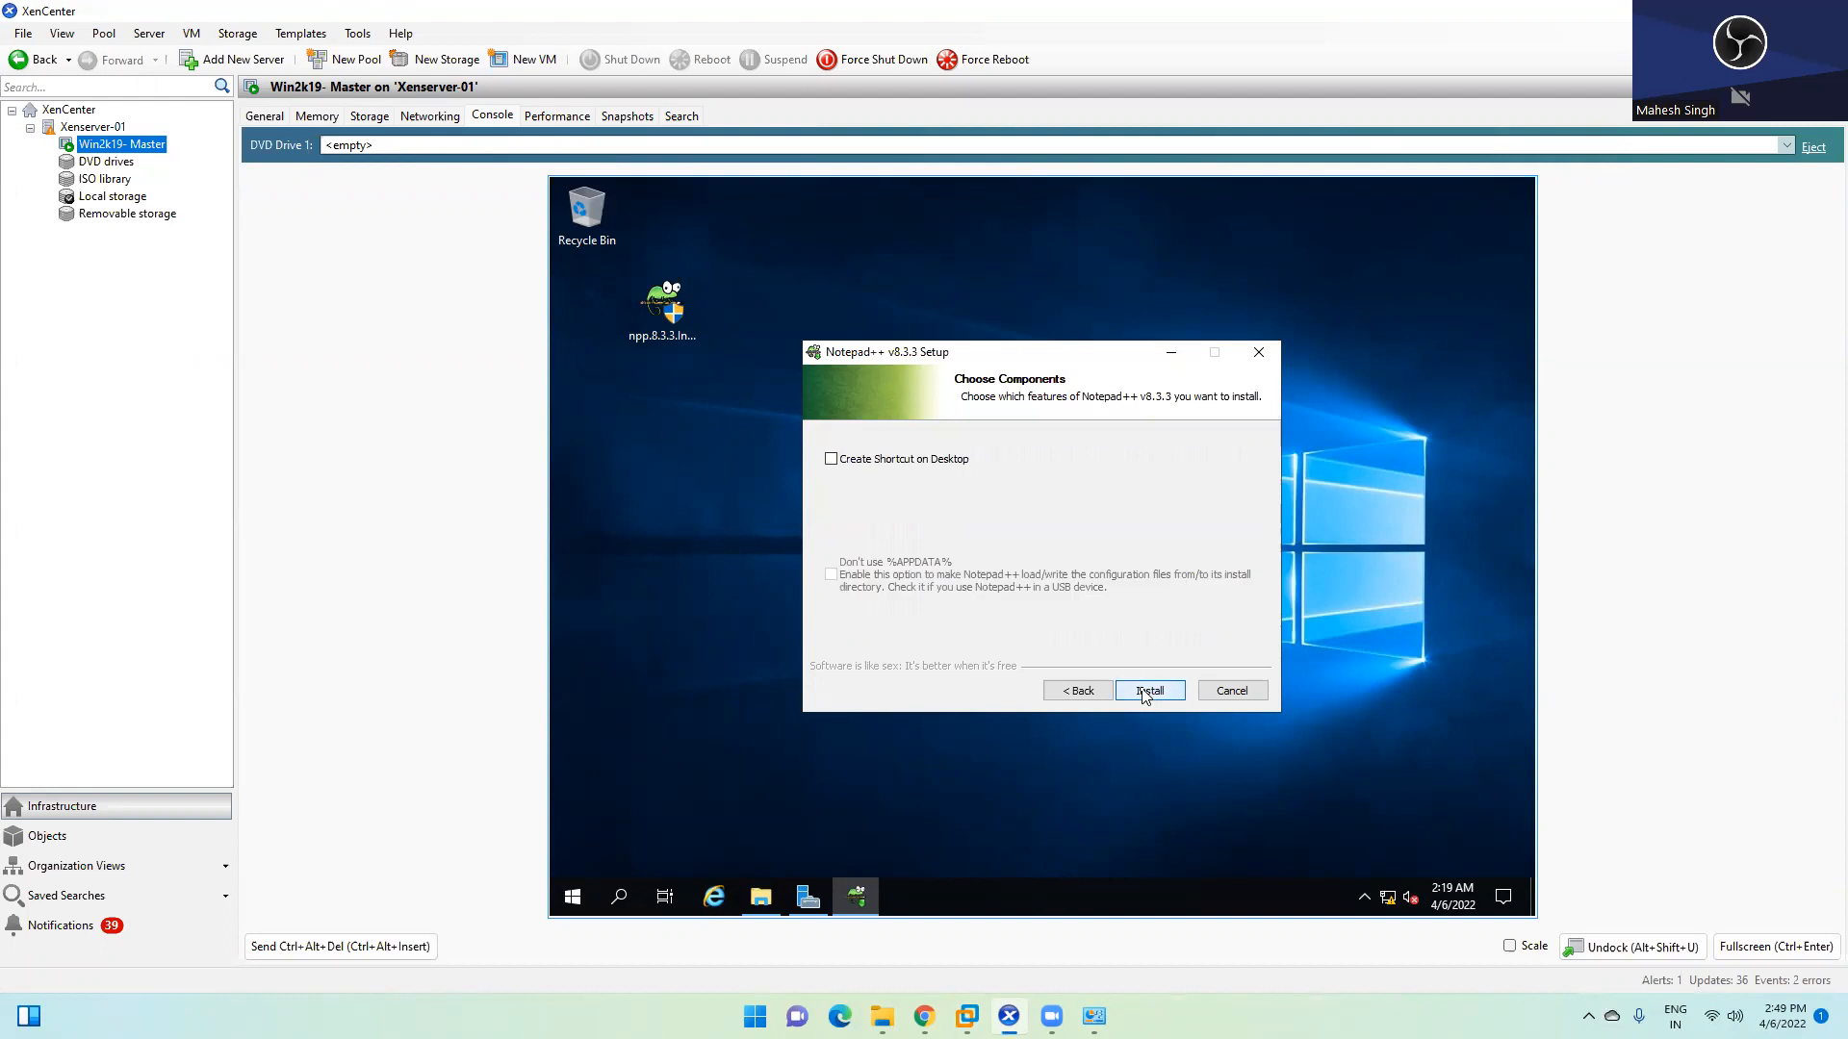
Install Notepad++ with a desktop shortcut and finish, launching it
left_click(847, 459)
left_click(1147, 691)
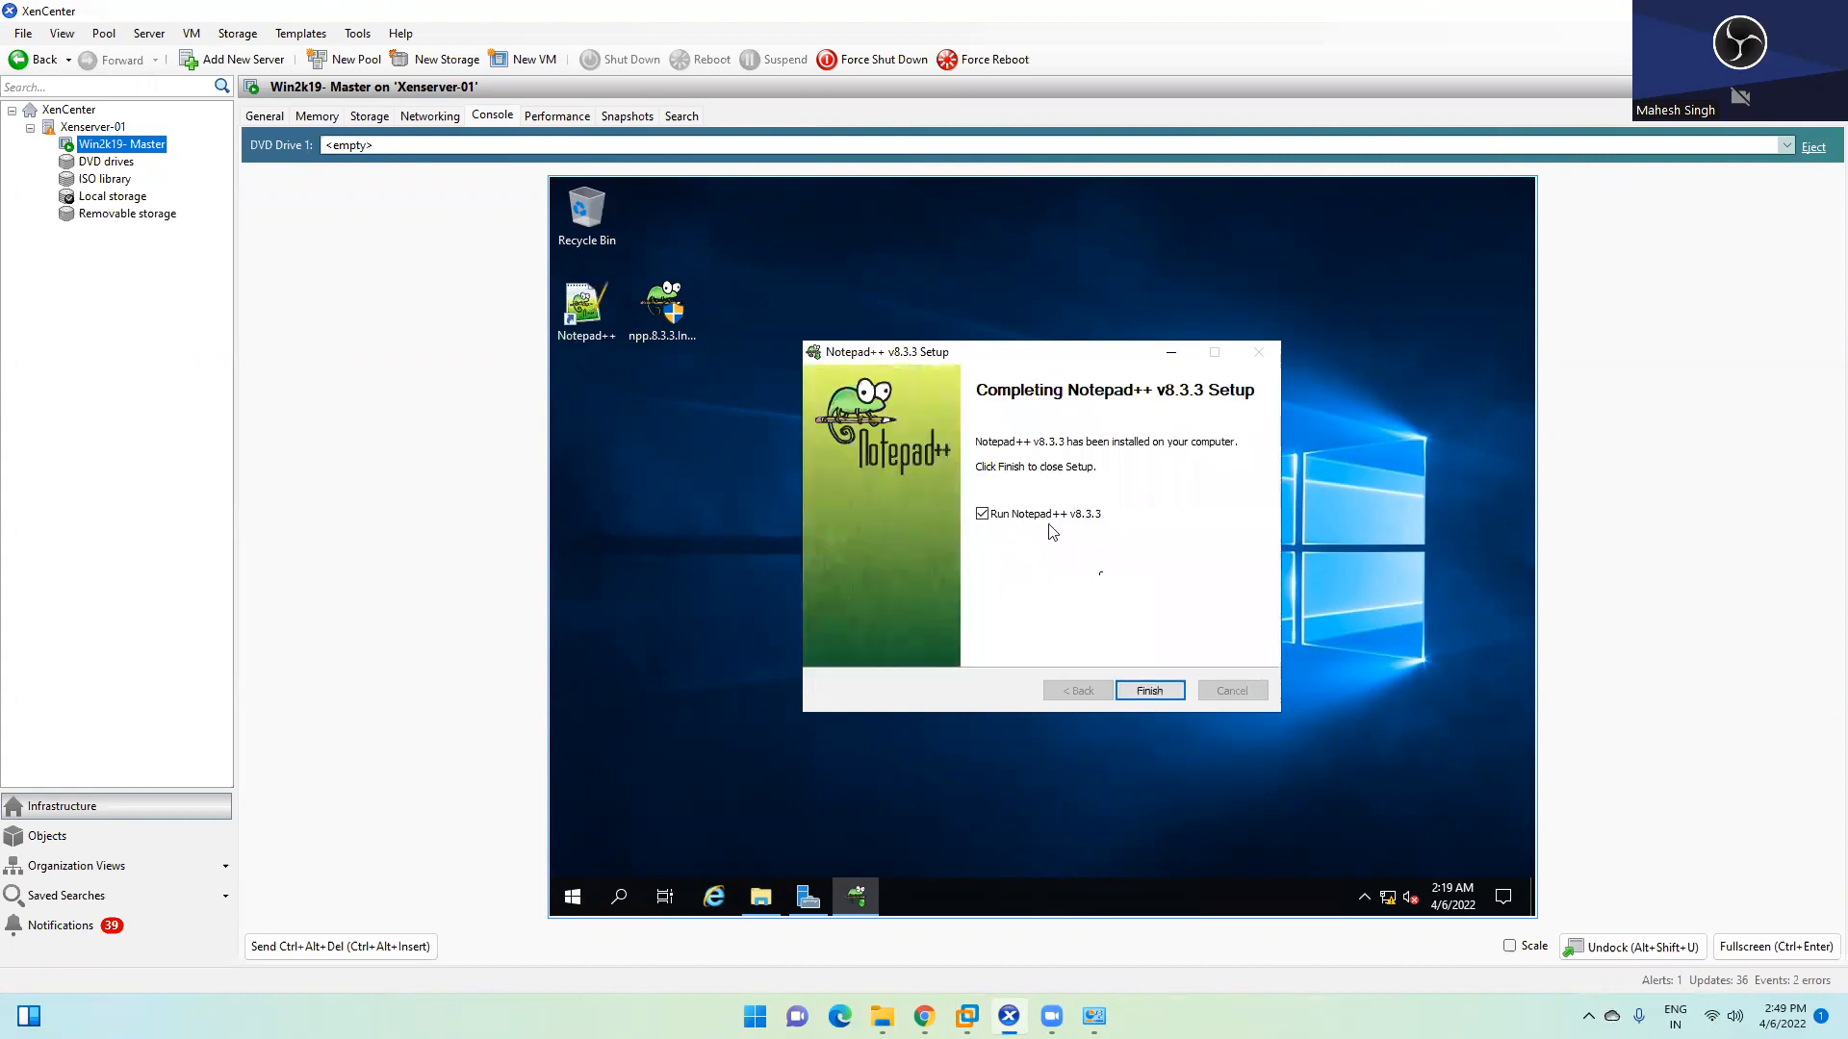
left_click(1148, 692)
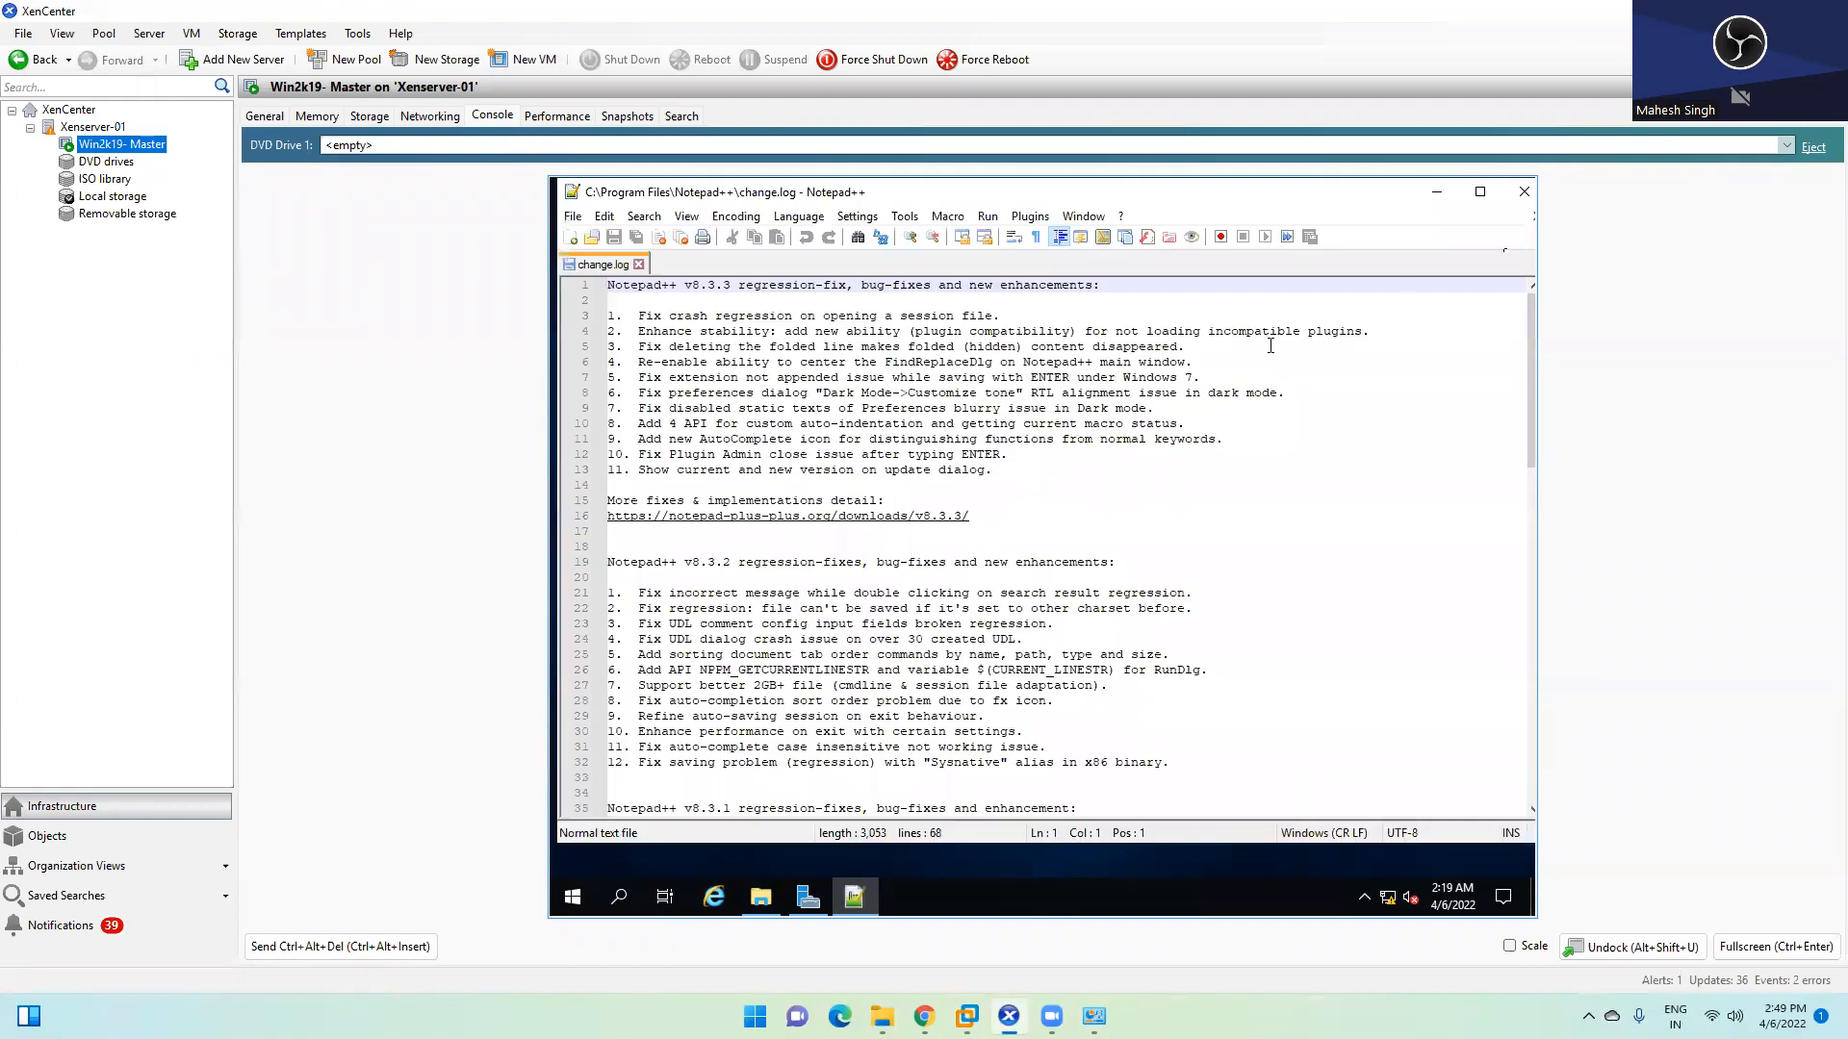
Close Notepad++, delete the installer from the desktop, and empty the Recycle Bin
left_click(1523, 191)
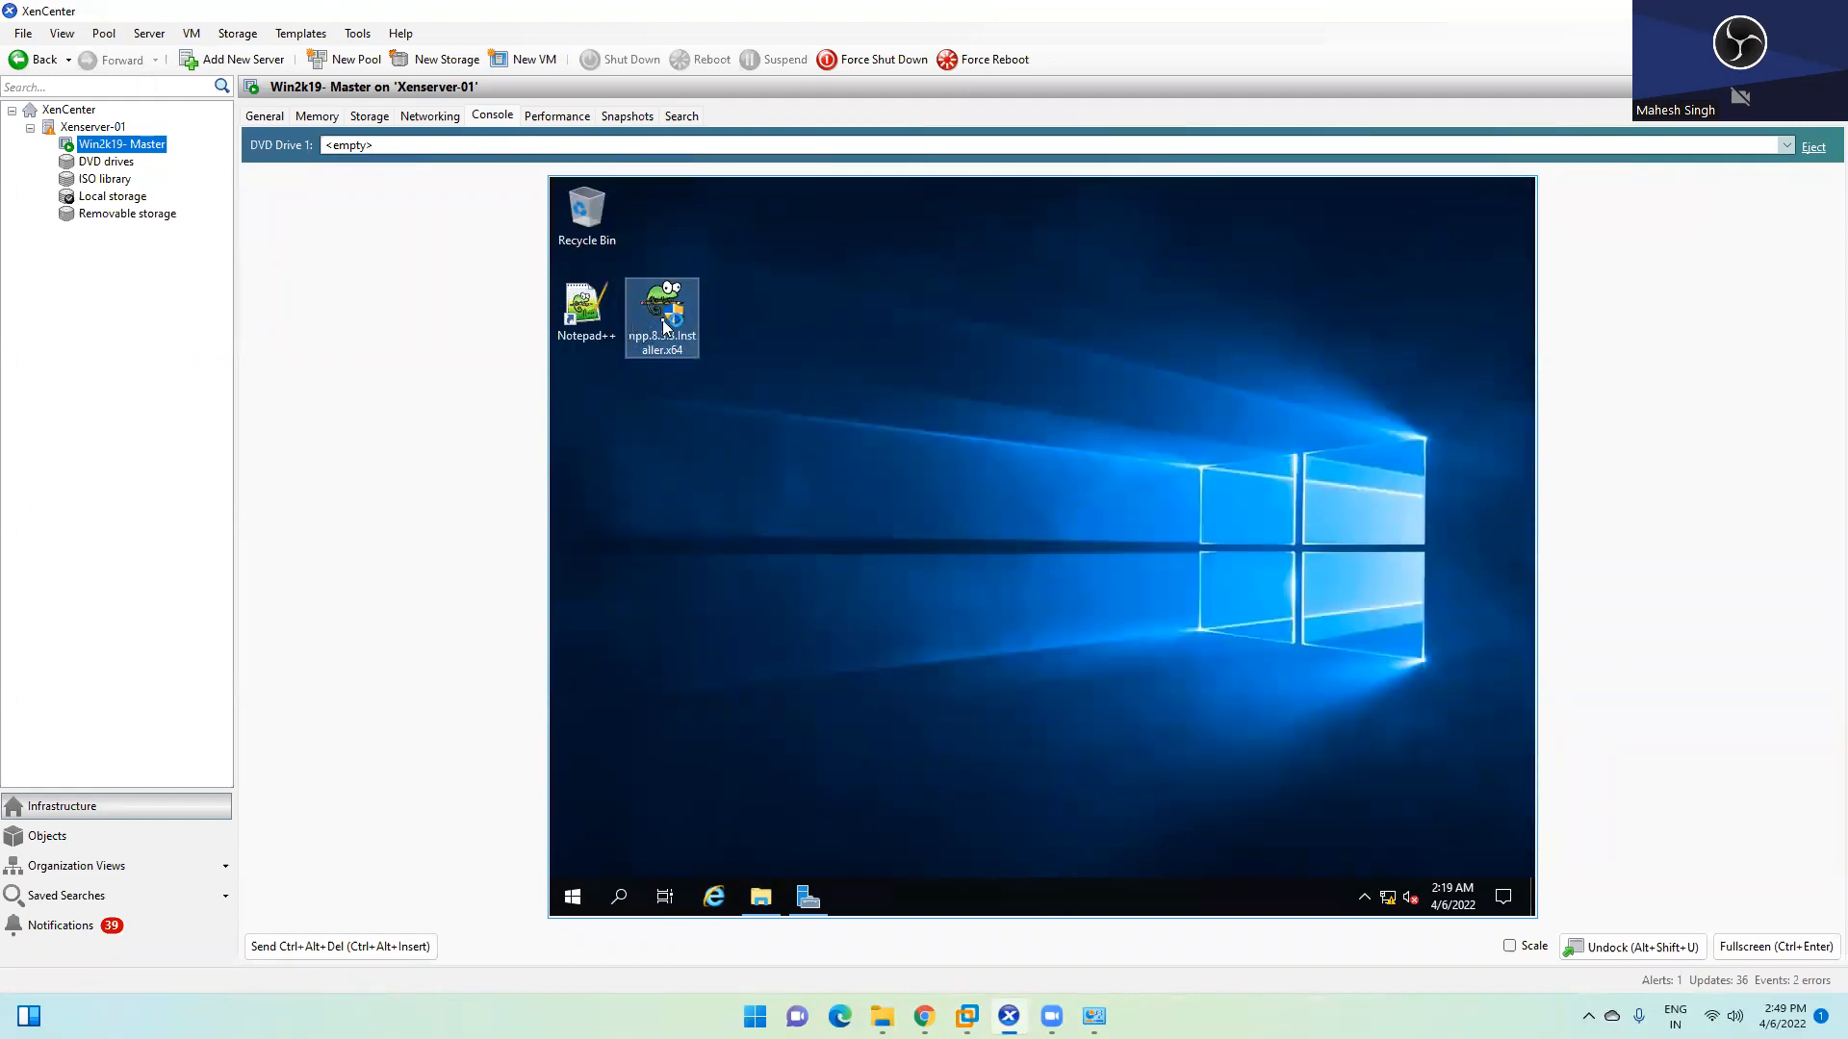
key("Delete")
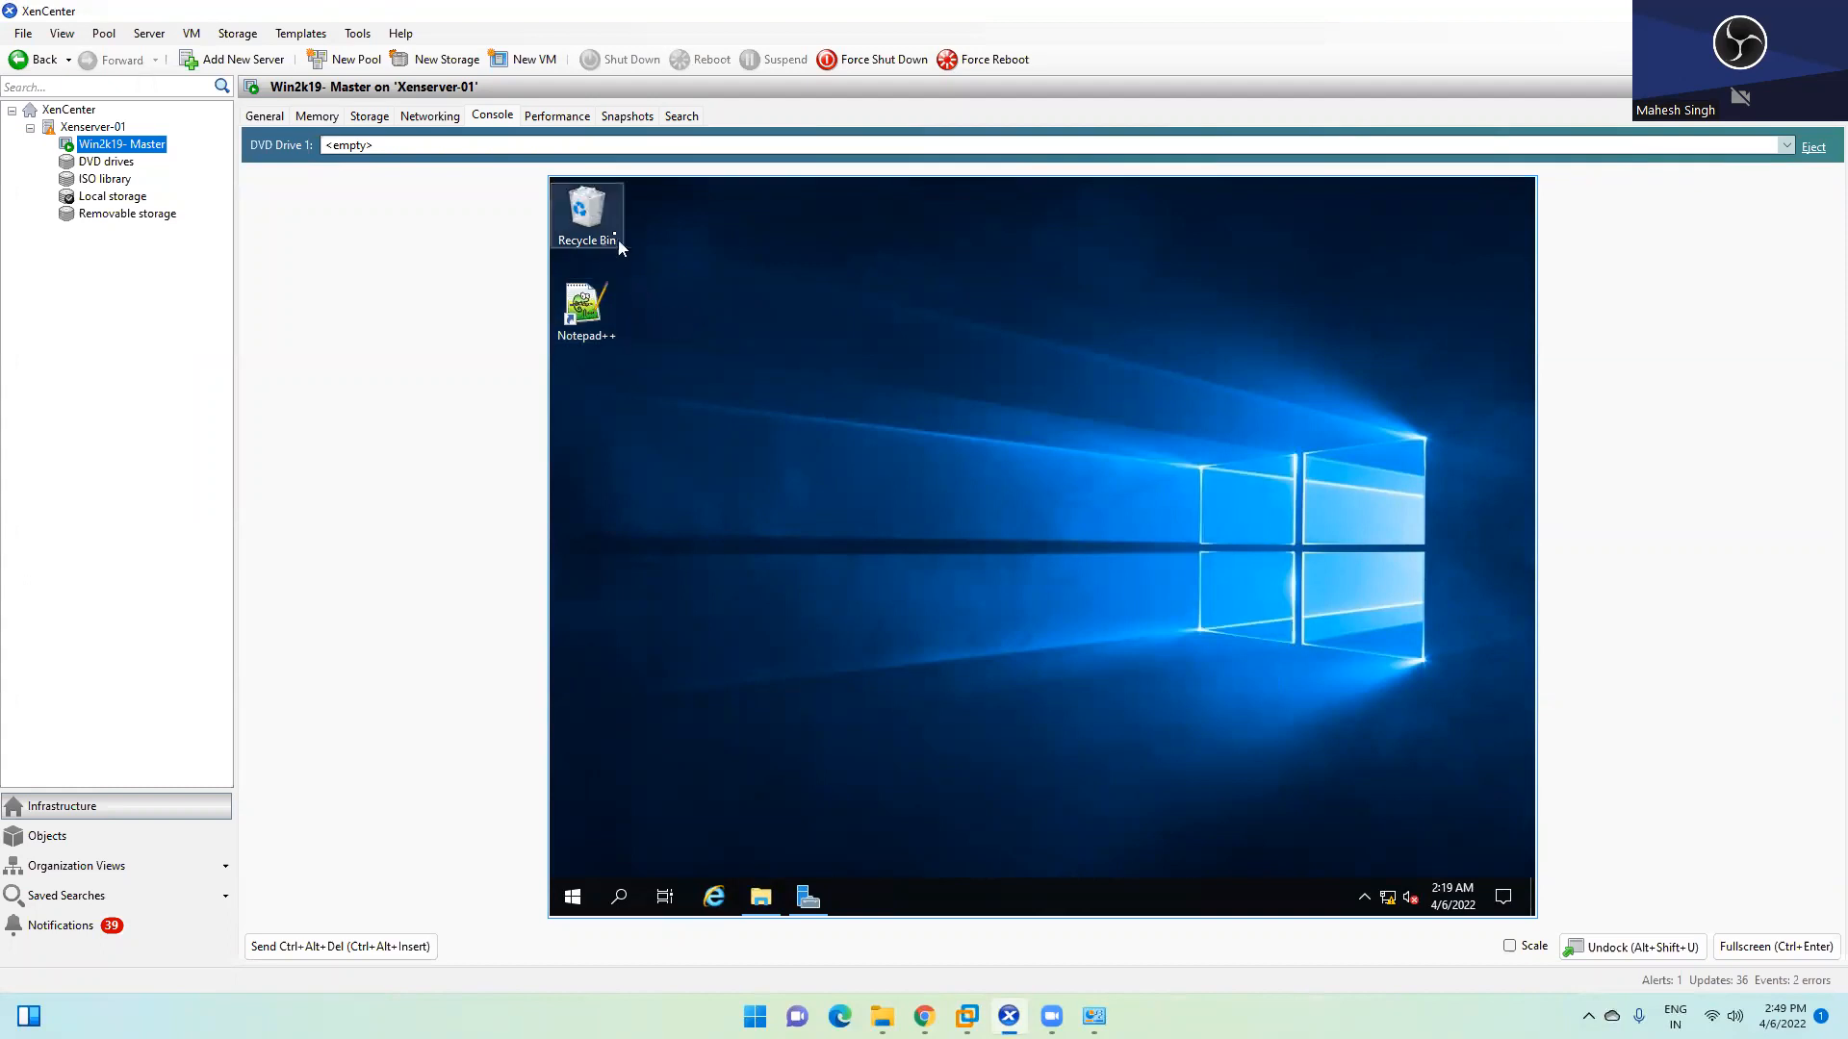
right_click(608, 221)
left_click(642, 256)
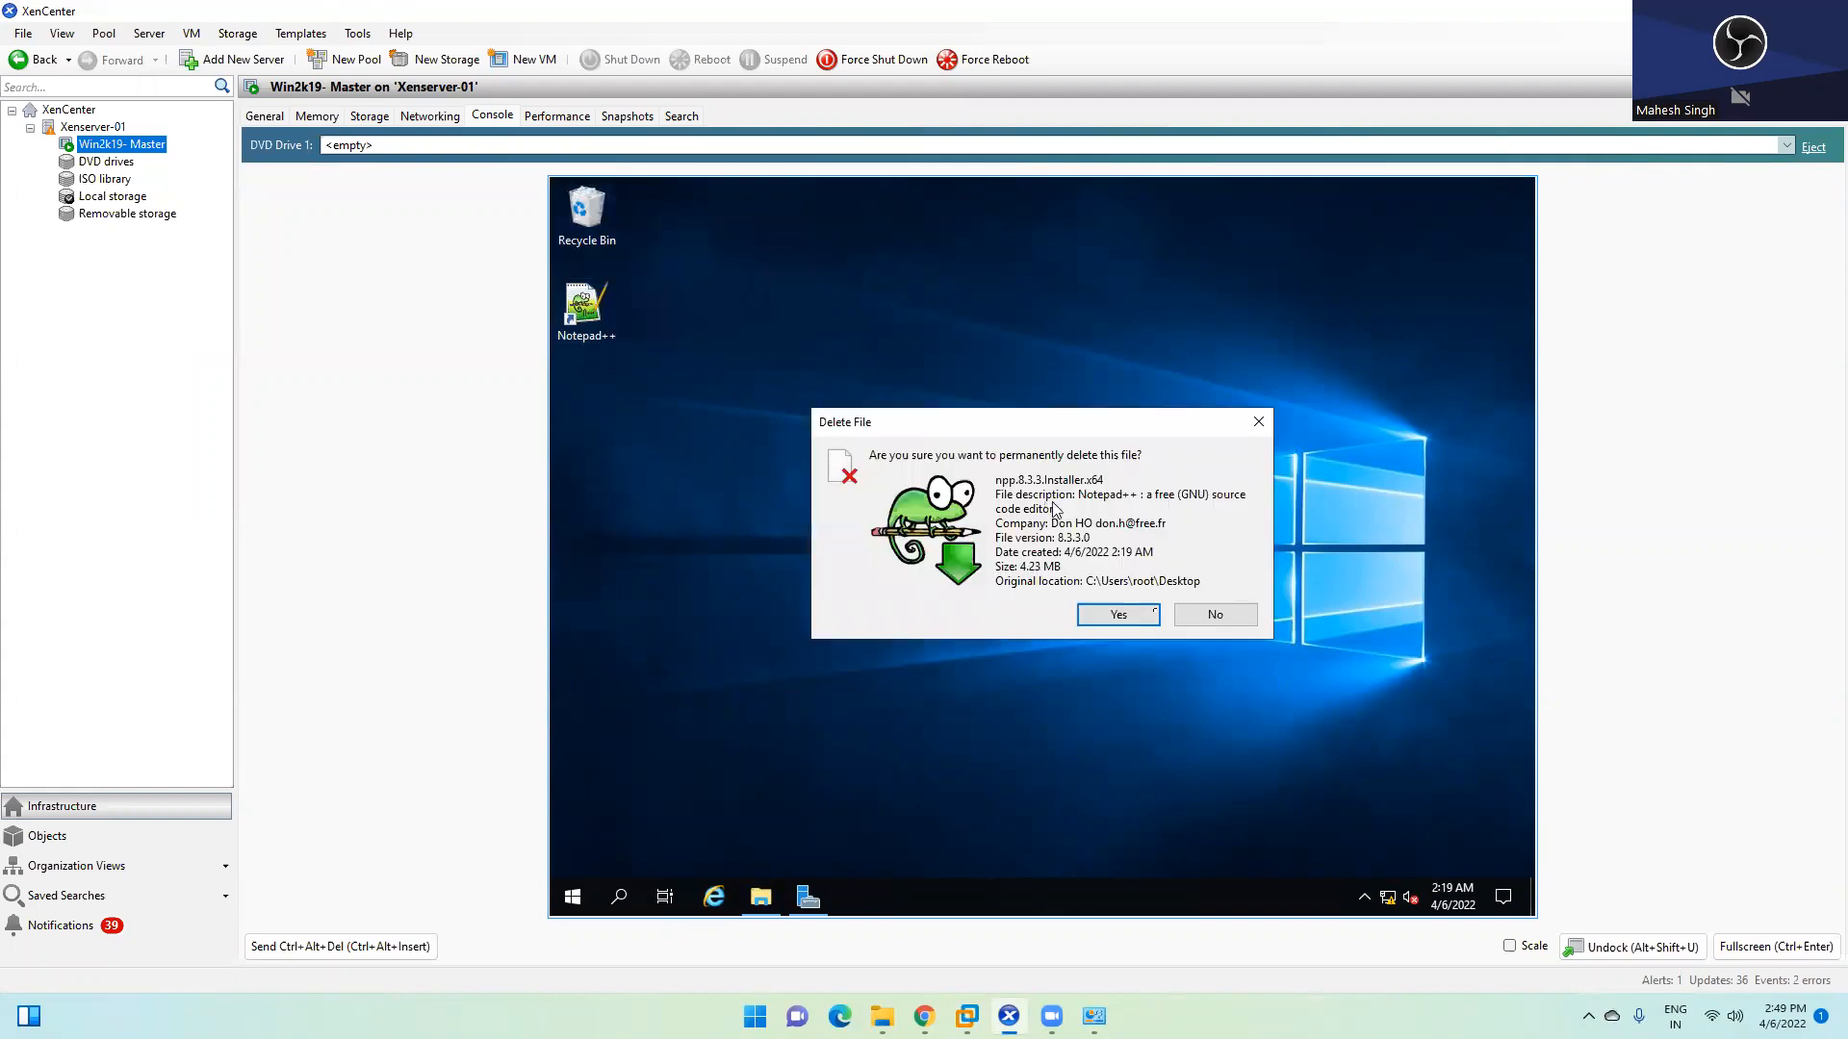
left_click(1148, 620)
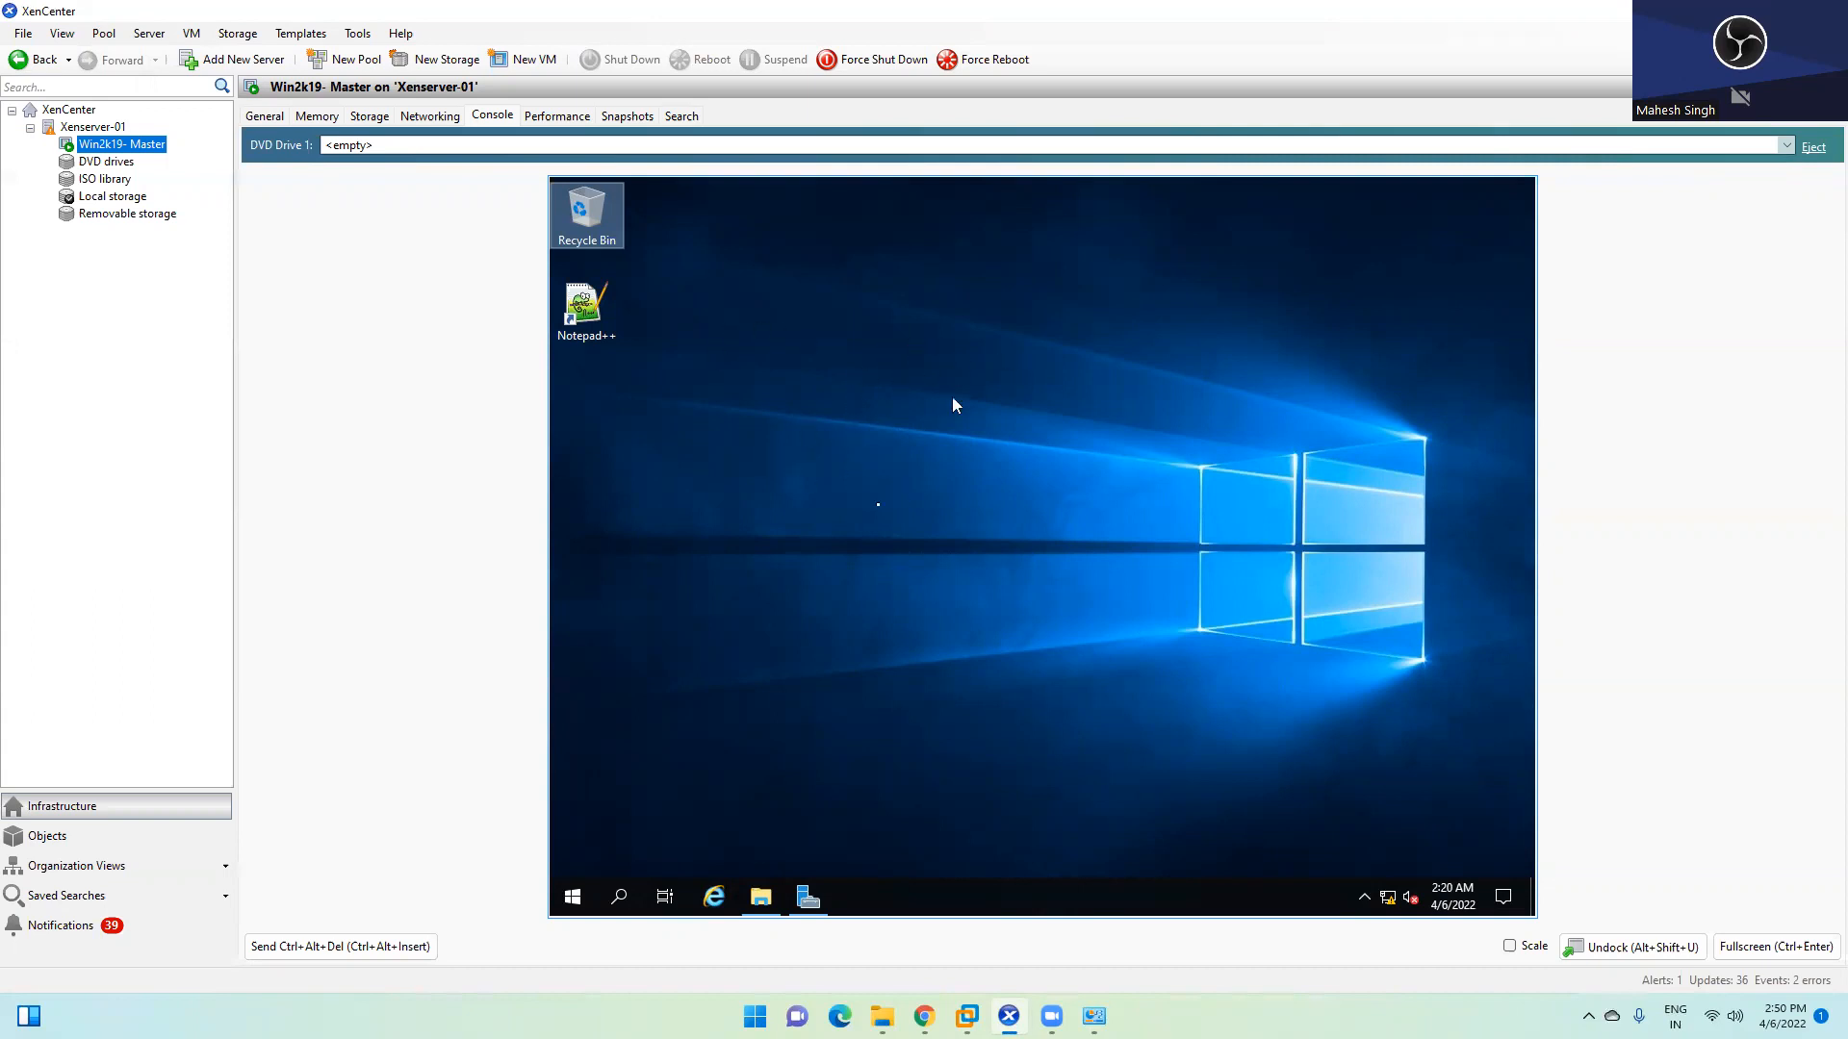
Focus the Win2k19-Master VM console and bring up its Server Manager window
right_click(126, 146)
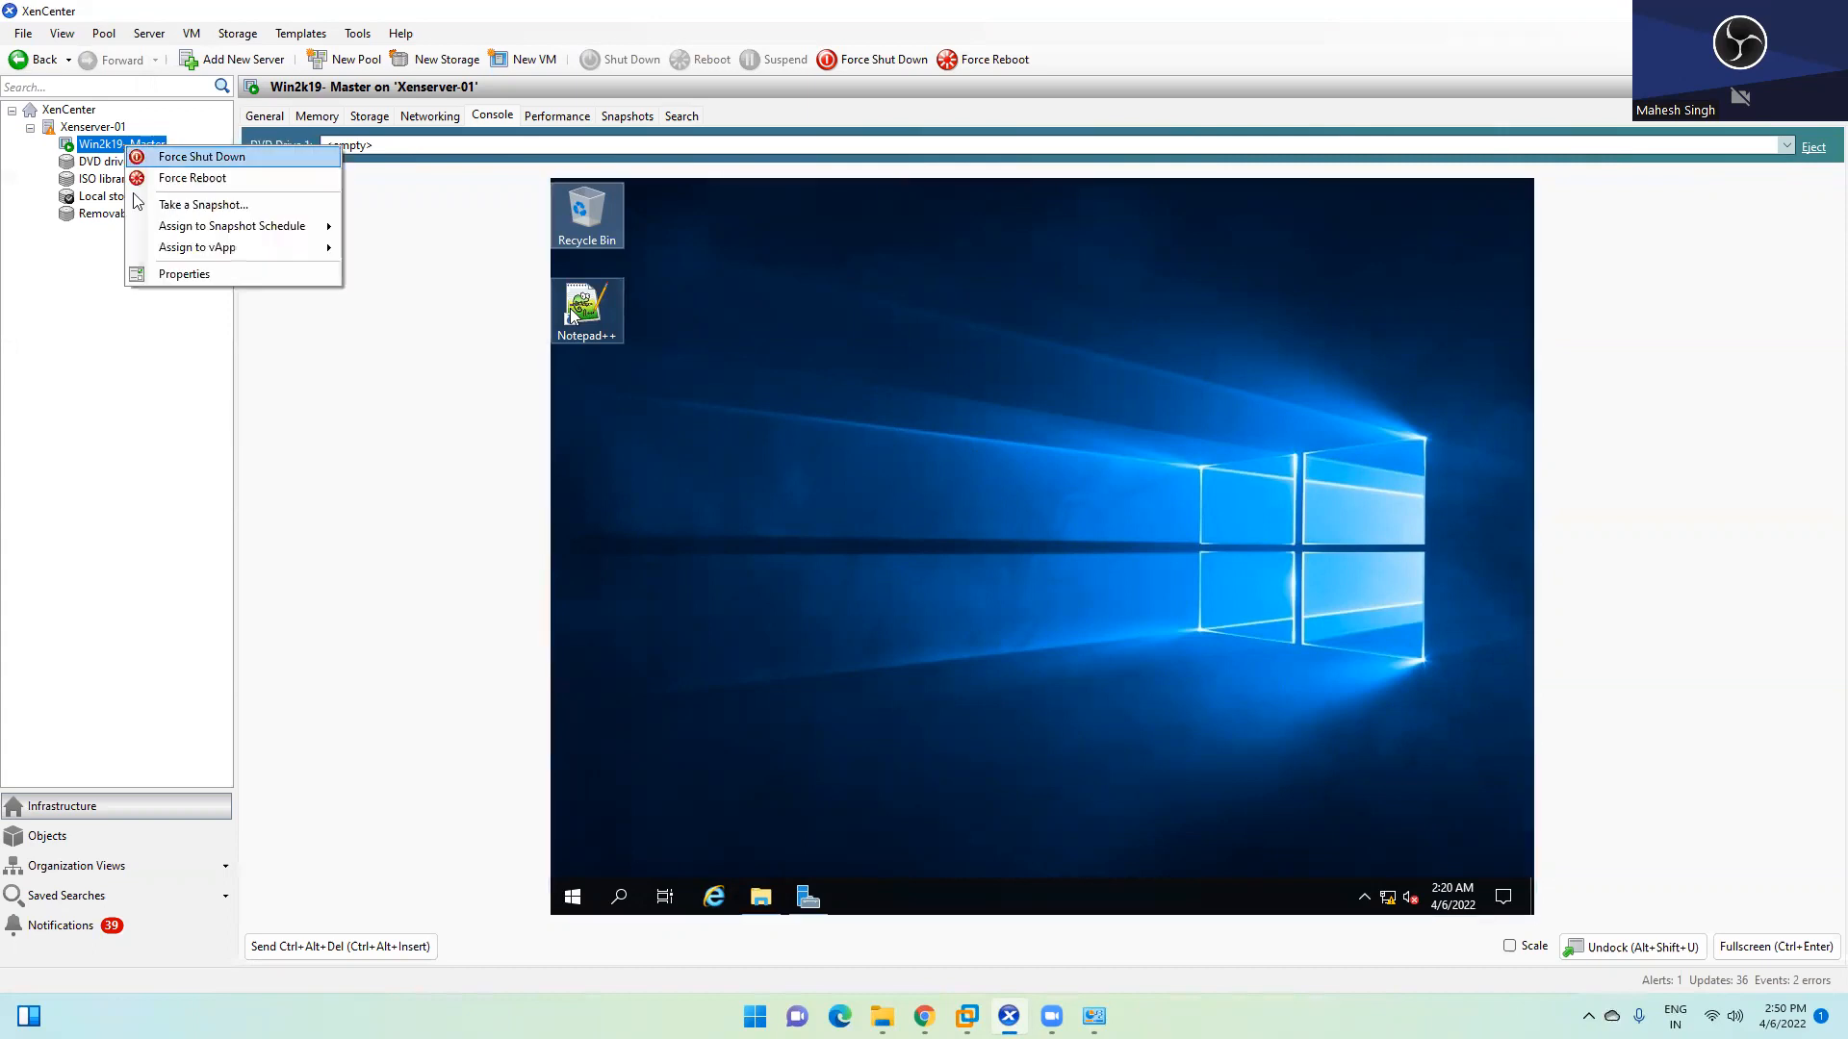
left_click(97, 146)
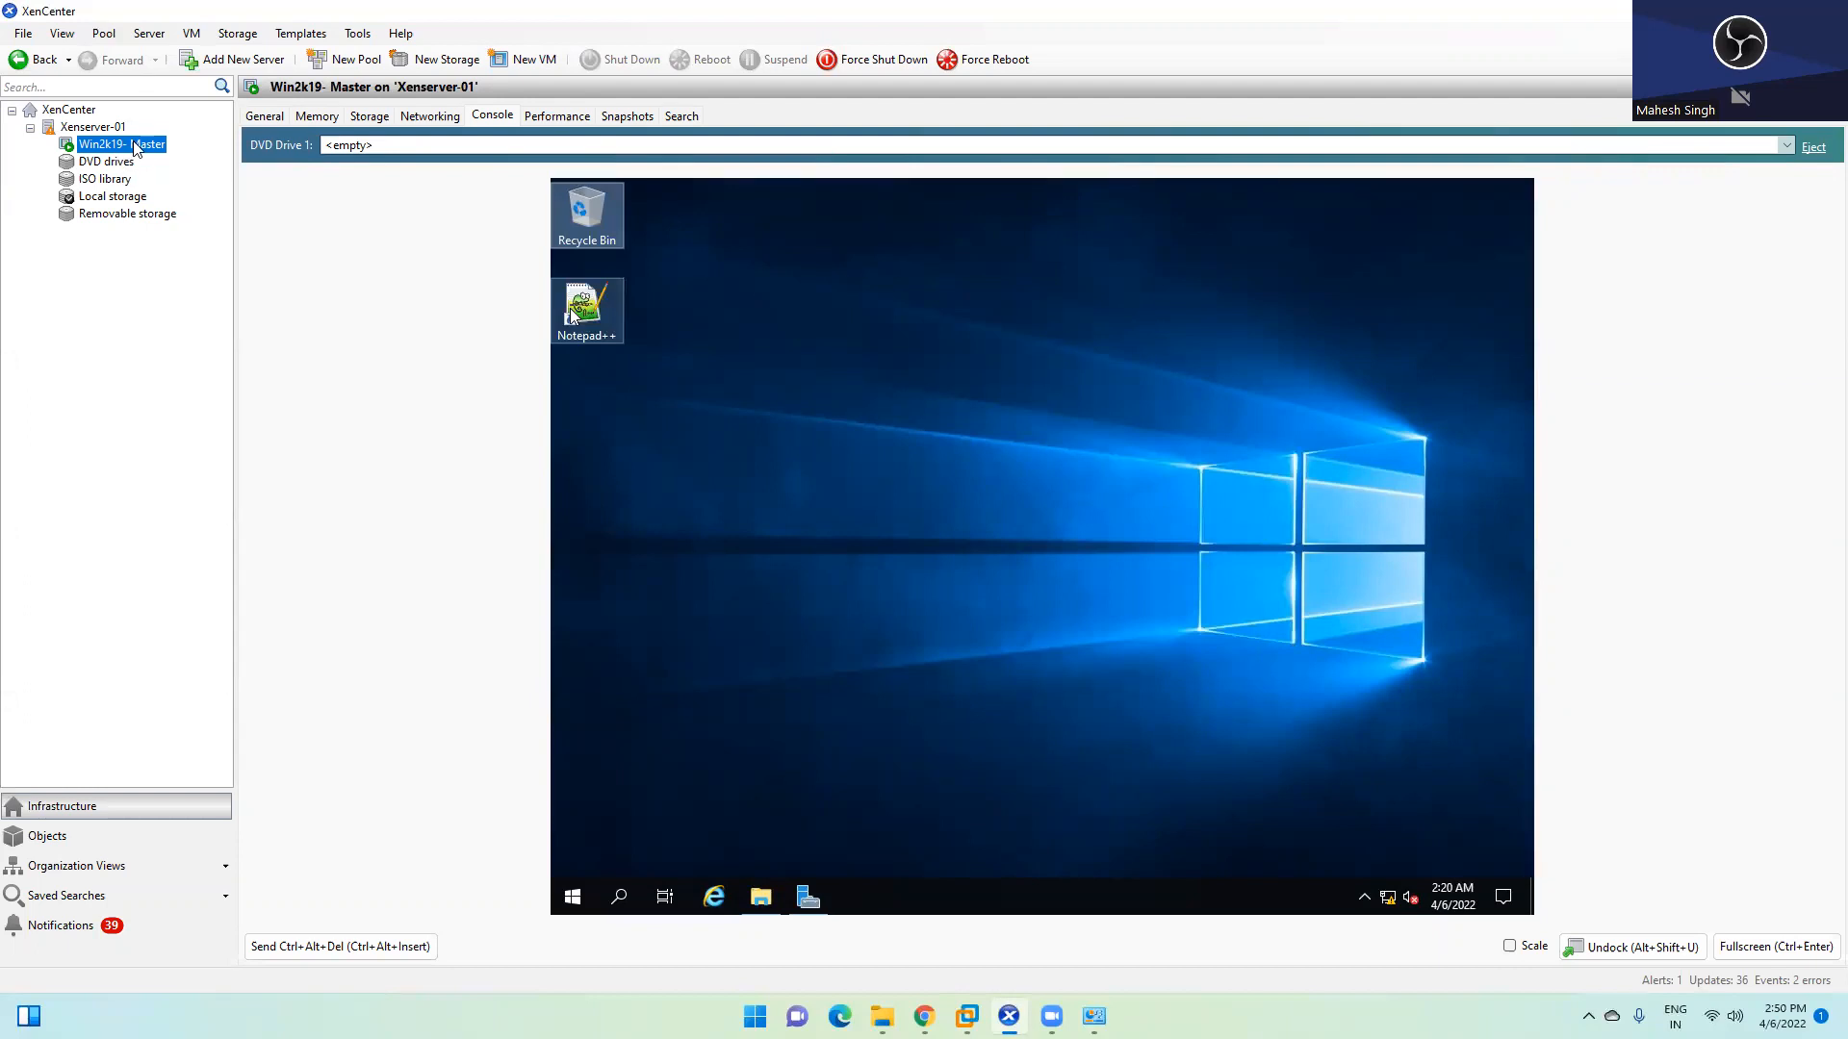
left_click(797, 525)
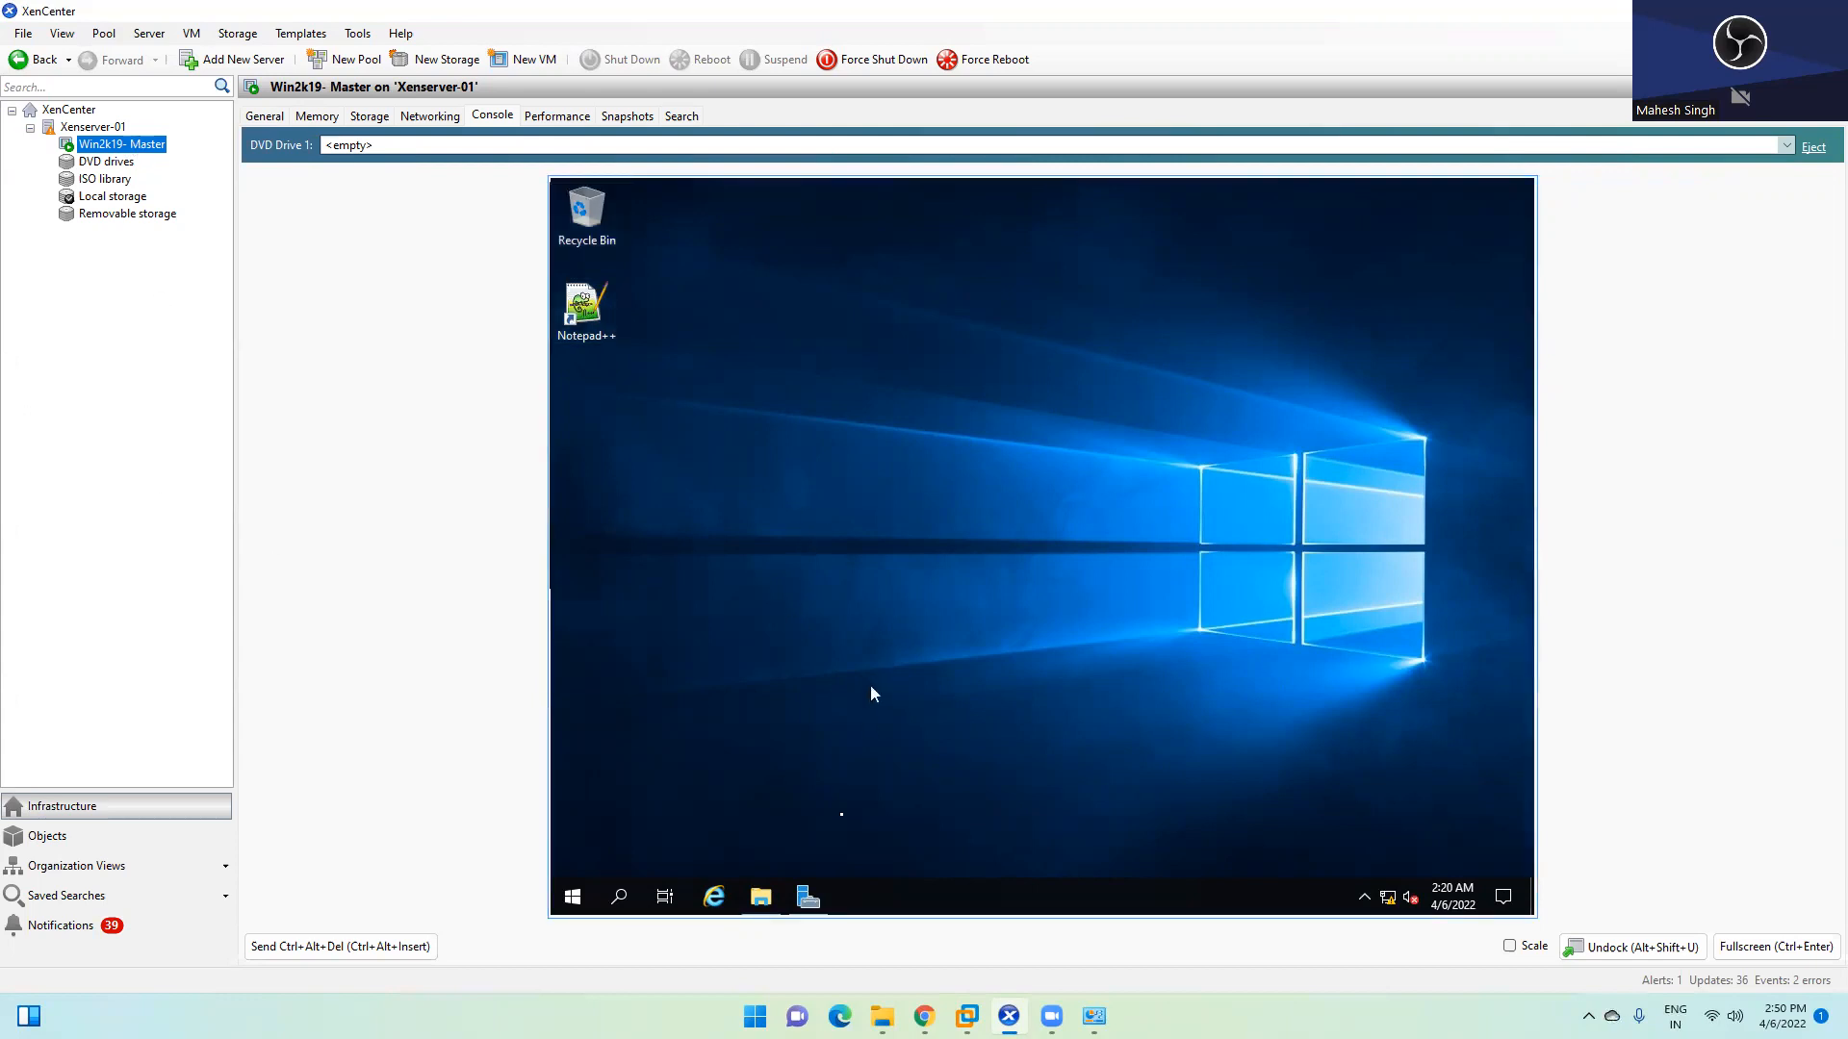
left_click(809, 897)
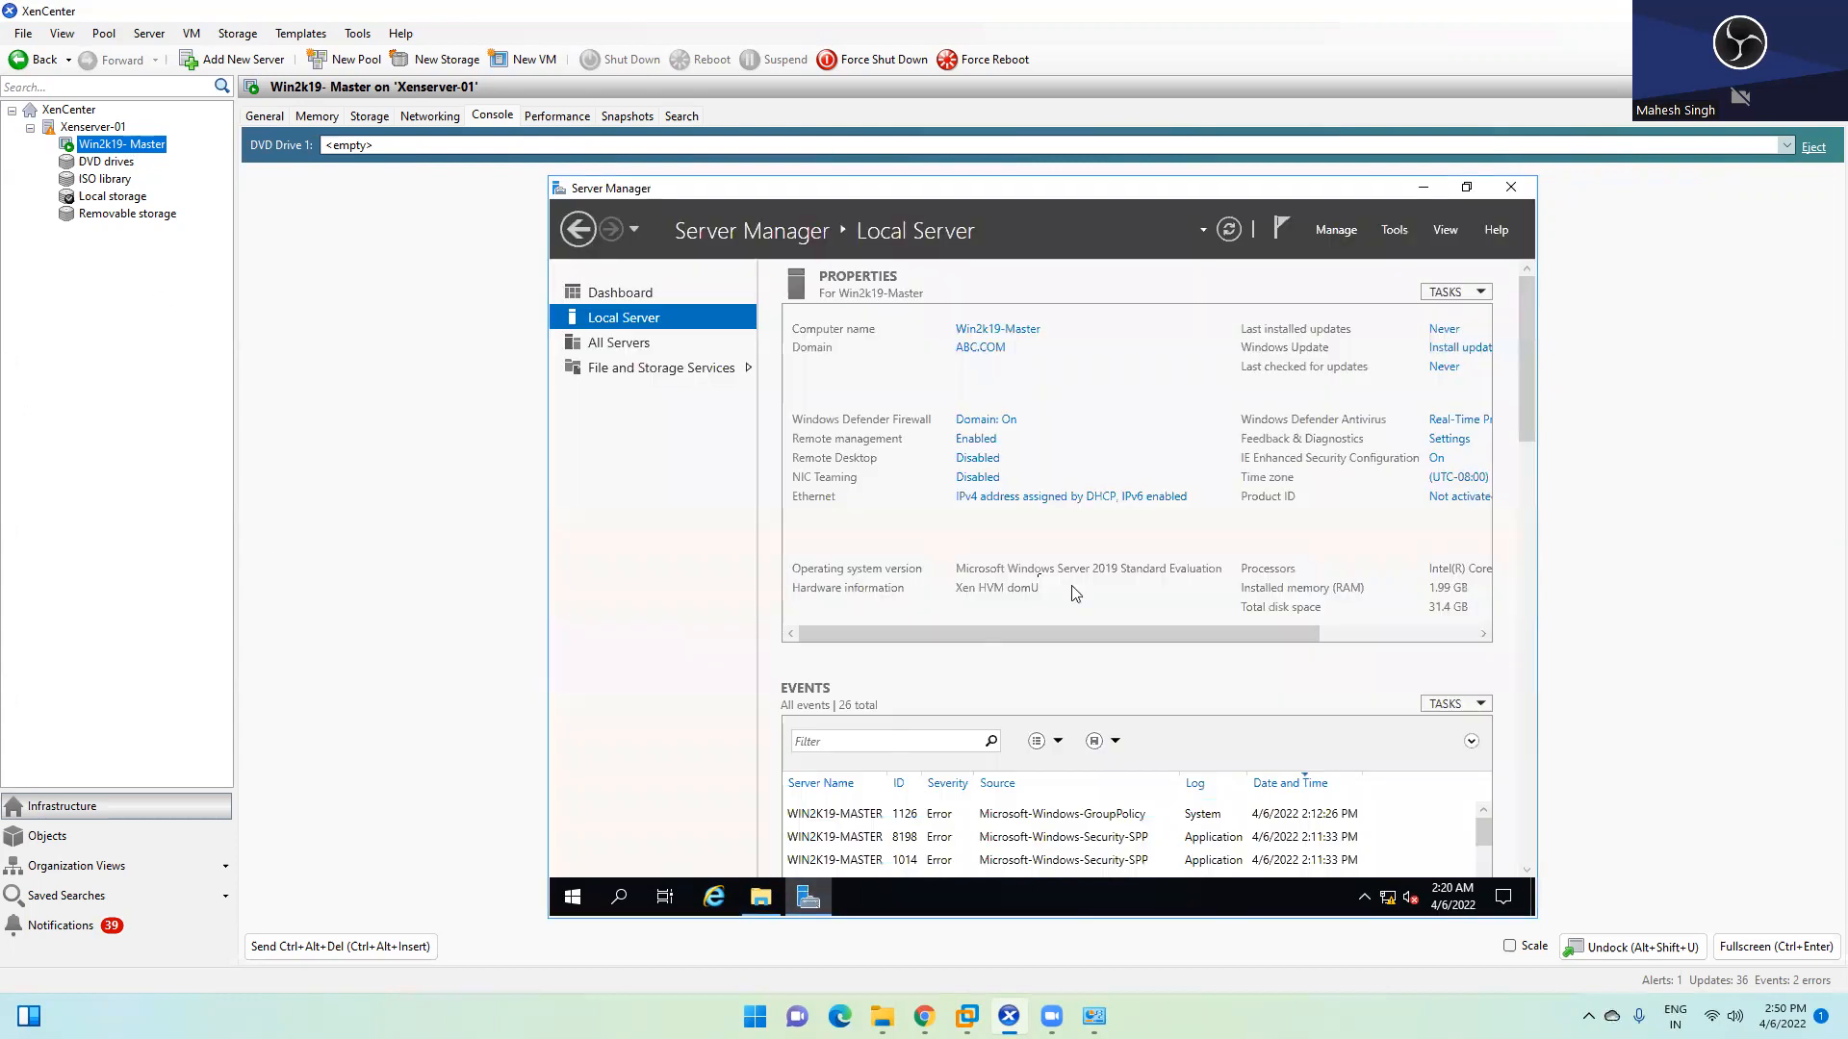
Close Server Manager and insert Citrix_Virtual_Apps_and_Desktops_7_2112.iso into the VM's DVD drive
left_click(1512, 188)
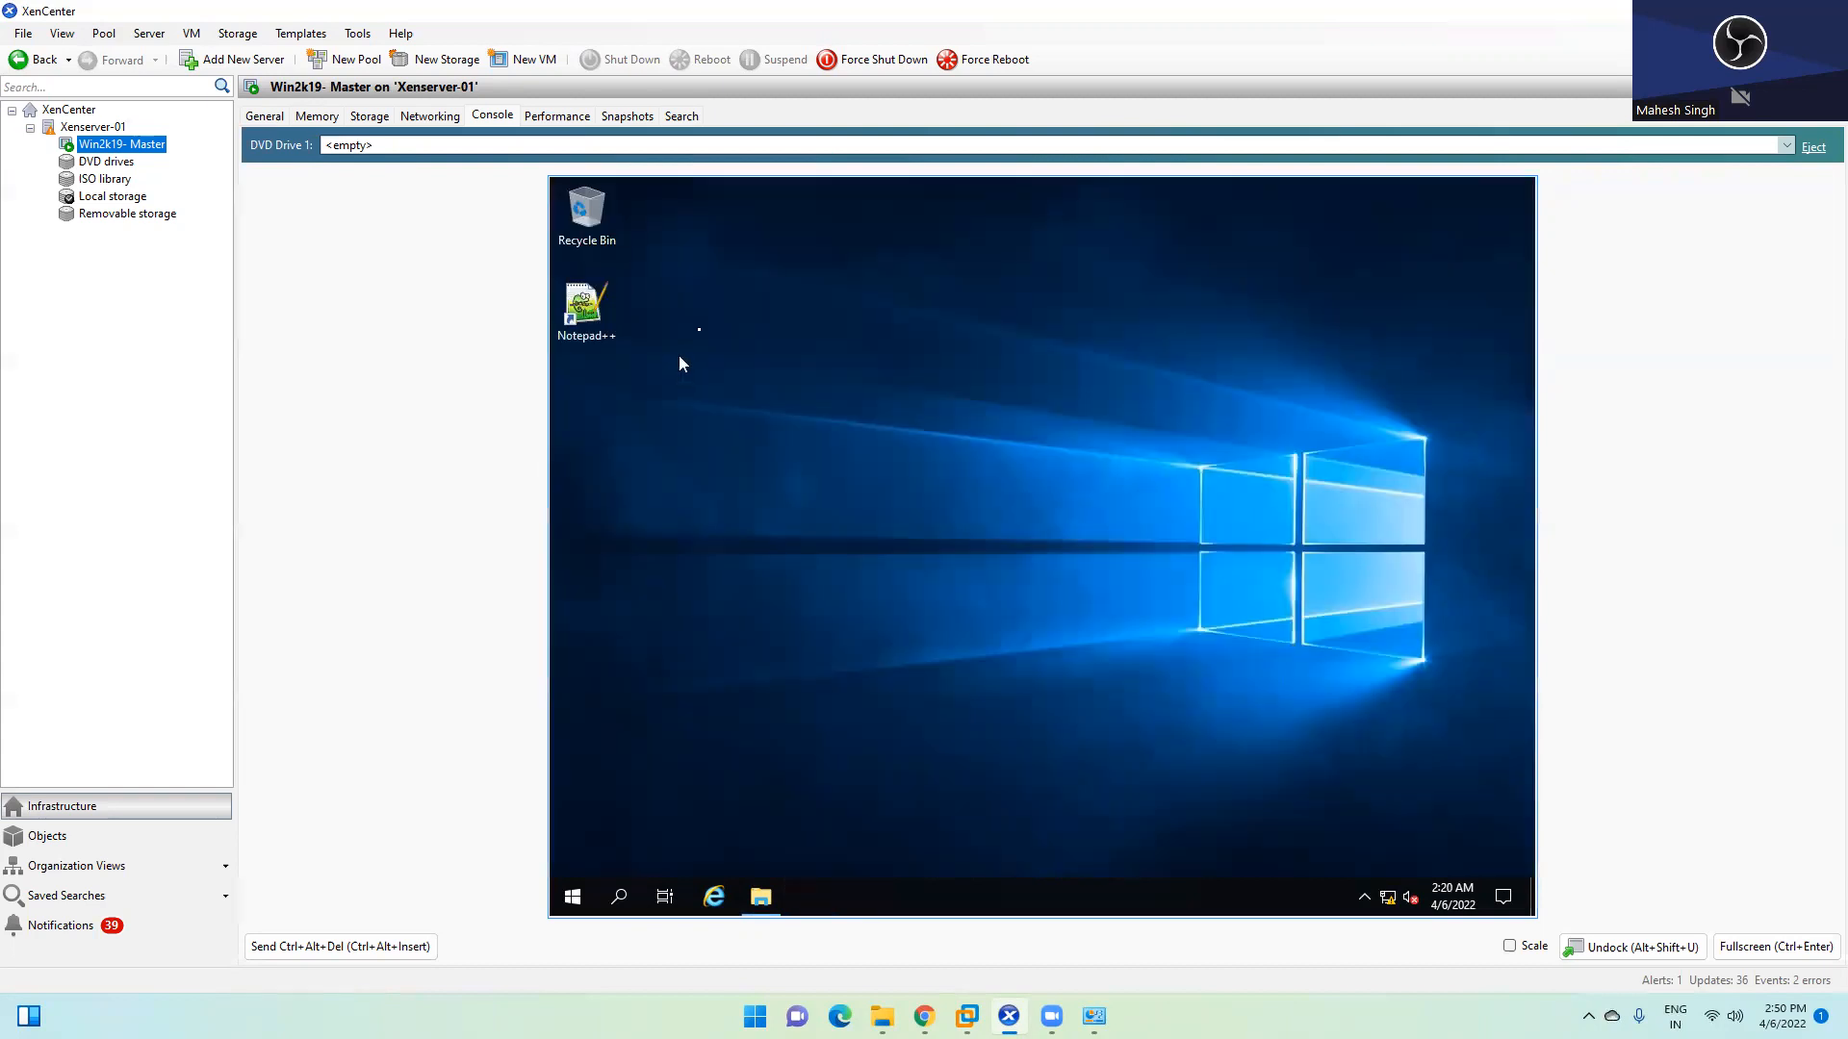
left_click(714, 146)
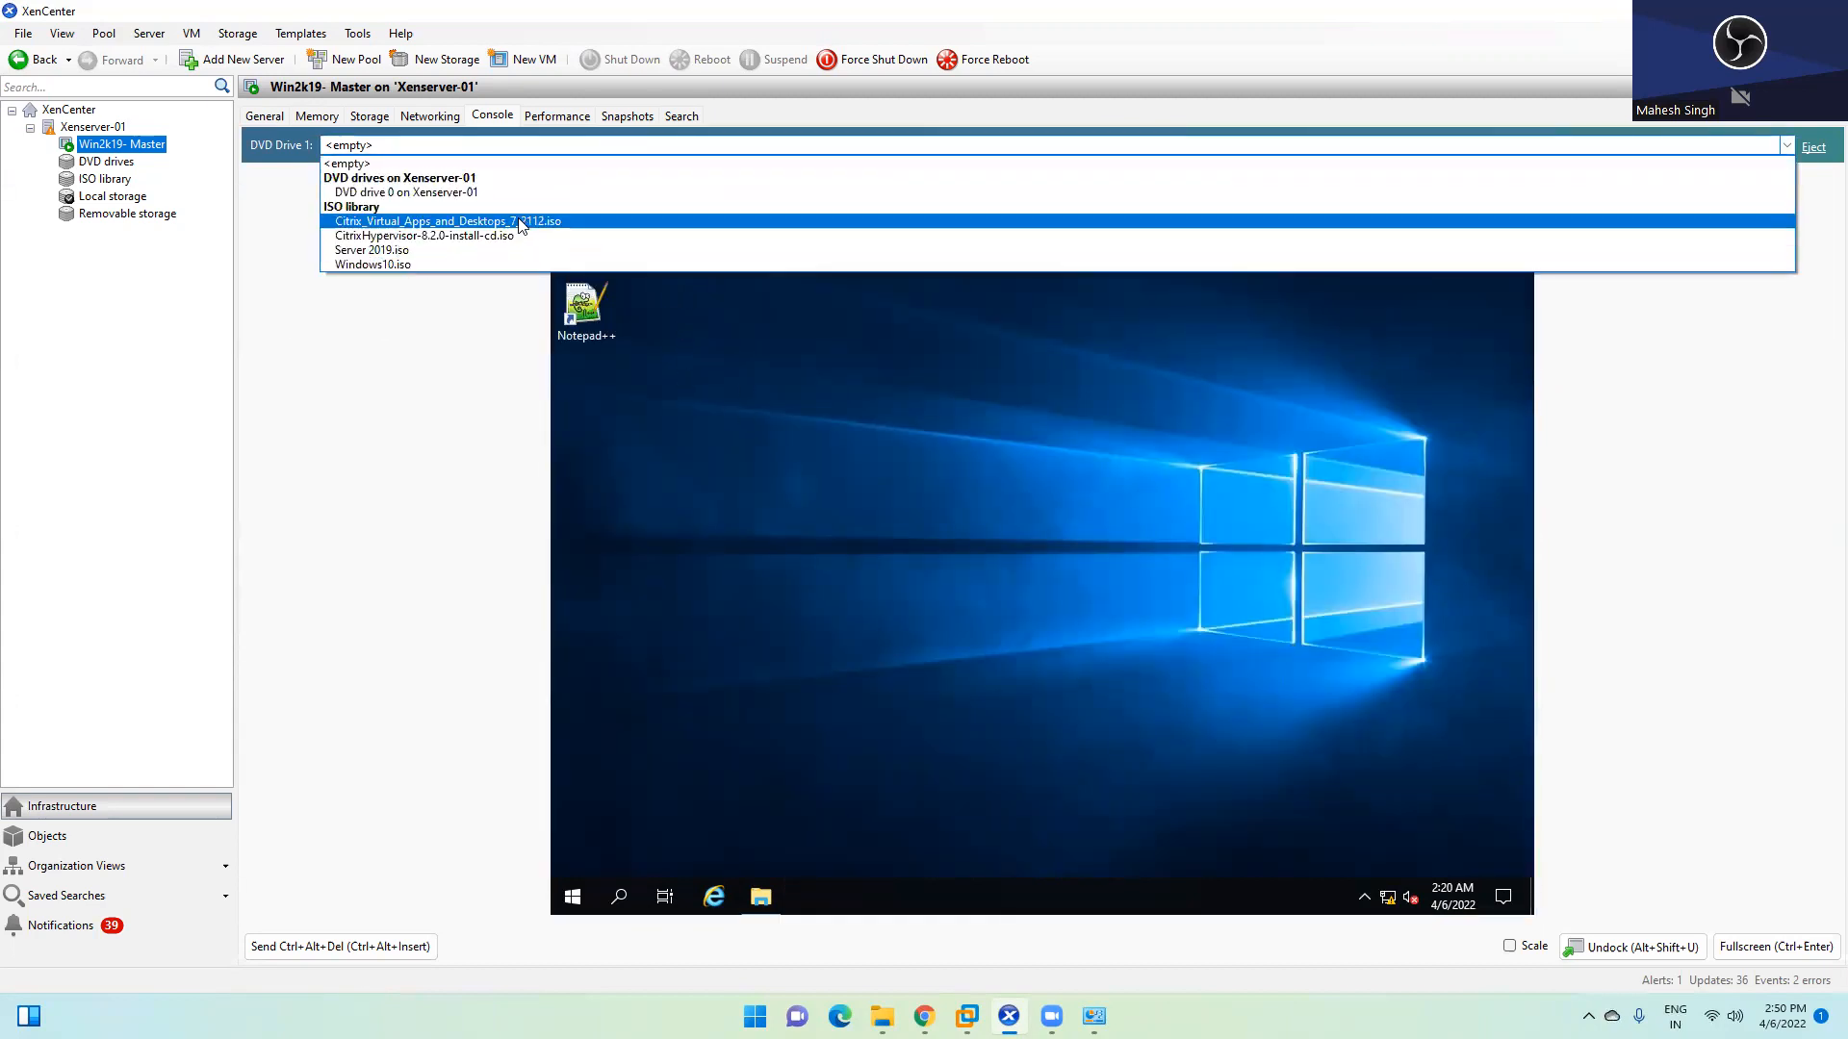
left_click(520, 221)
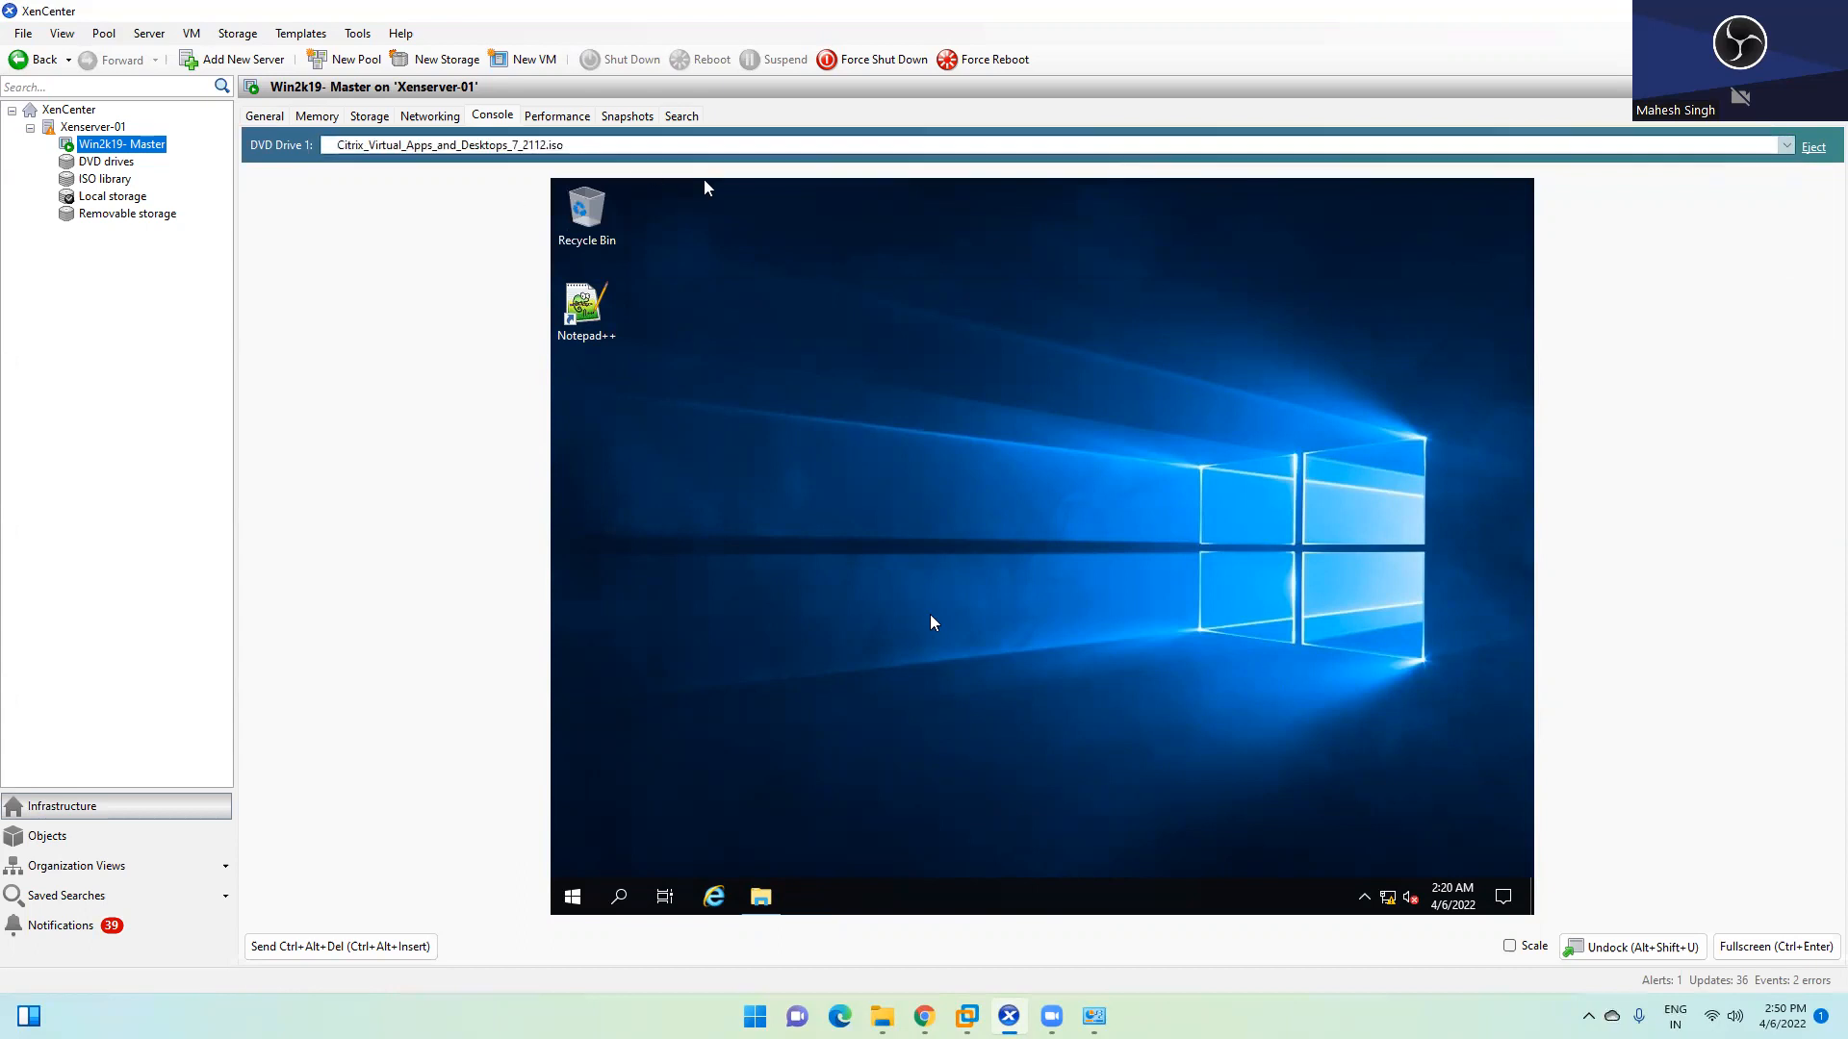
Run the Citrix installer from the CVAD 2112 CD drive in This PC, approving UAC
left_click(760, 896)
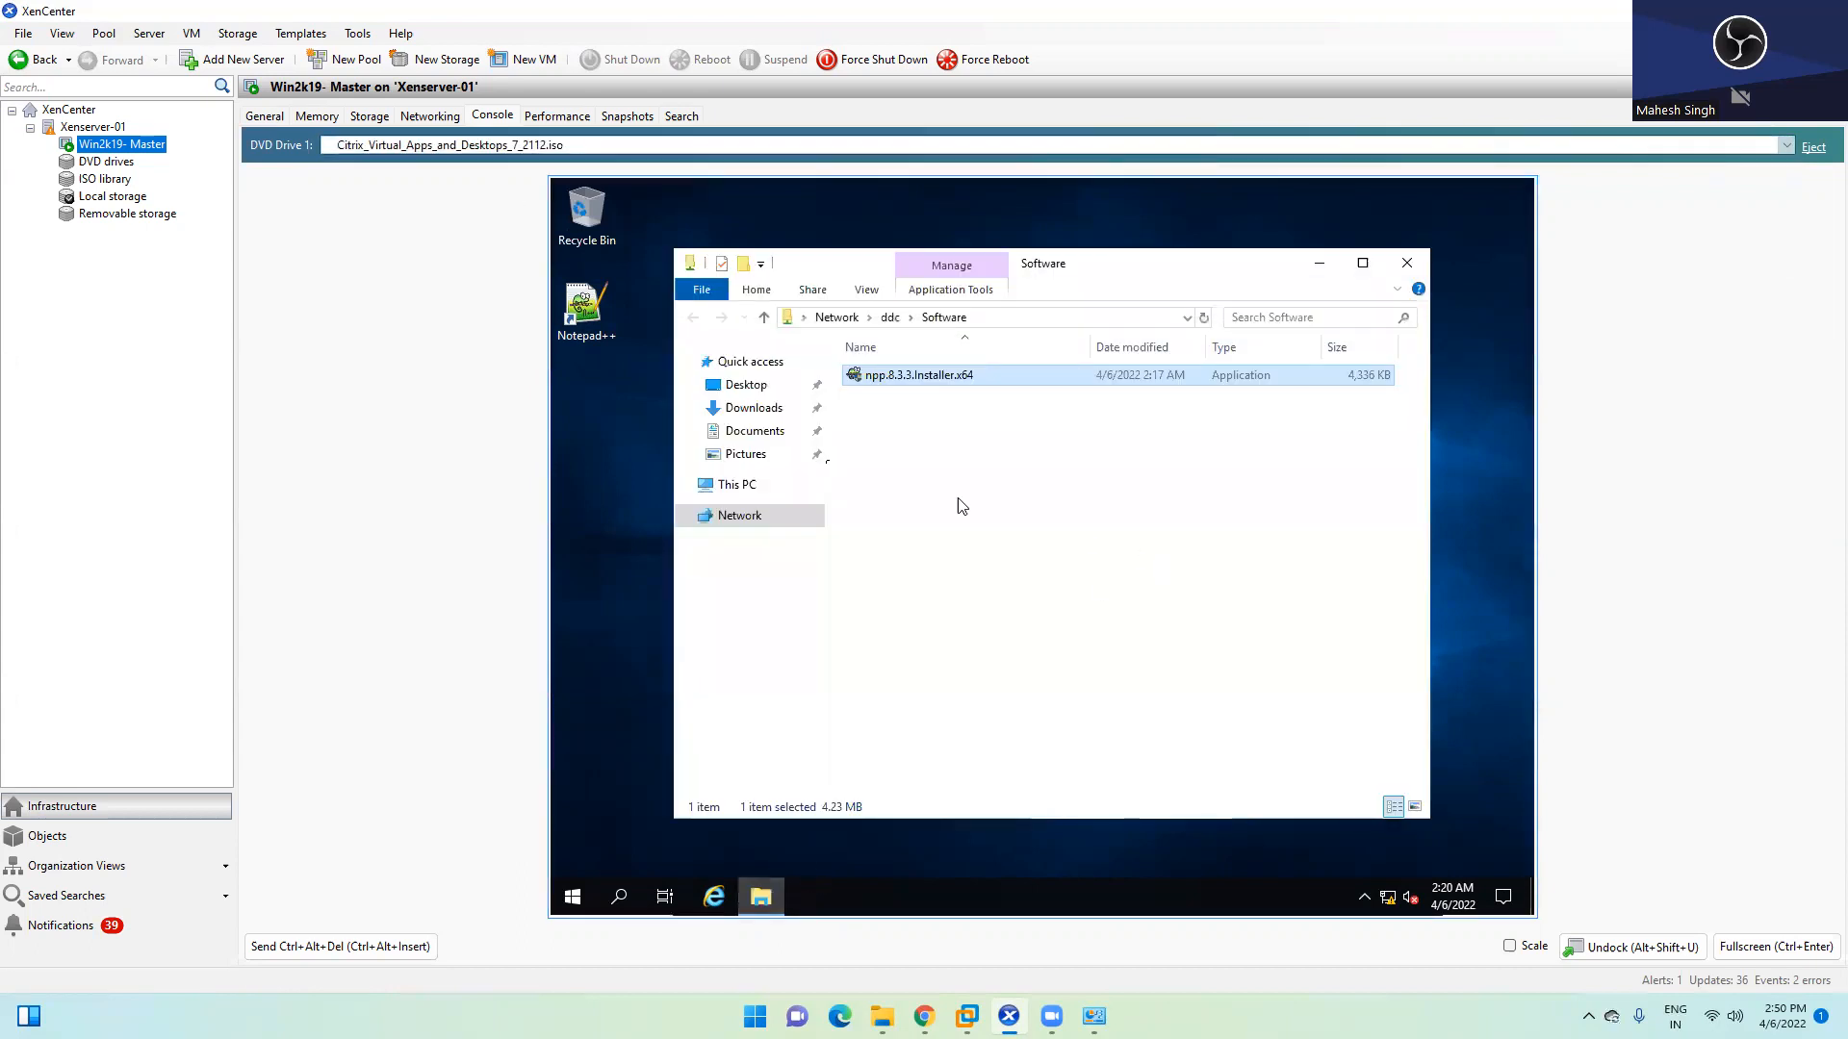
left_click(738, 485)
left_click(1174, 634)
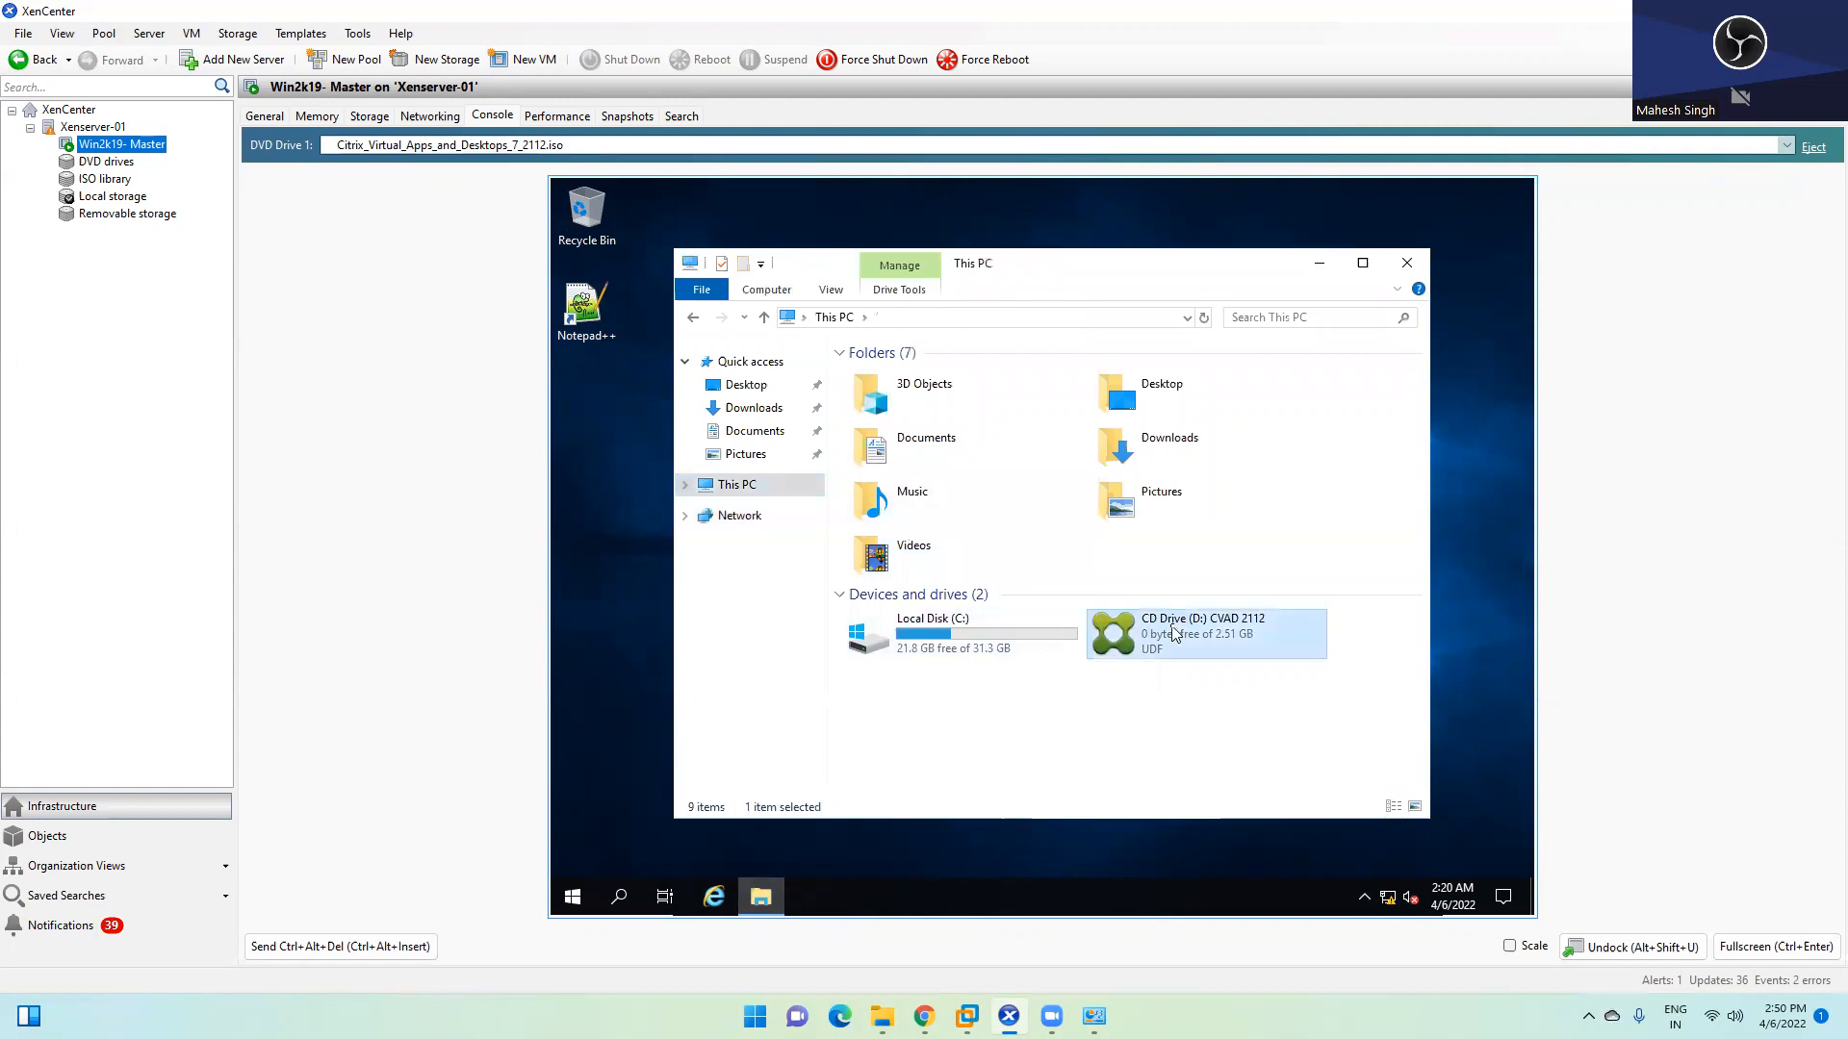
right_click(1174, 633)
left_click(1262, 371)
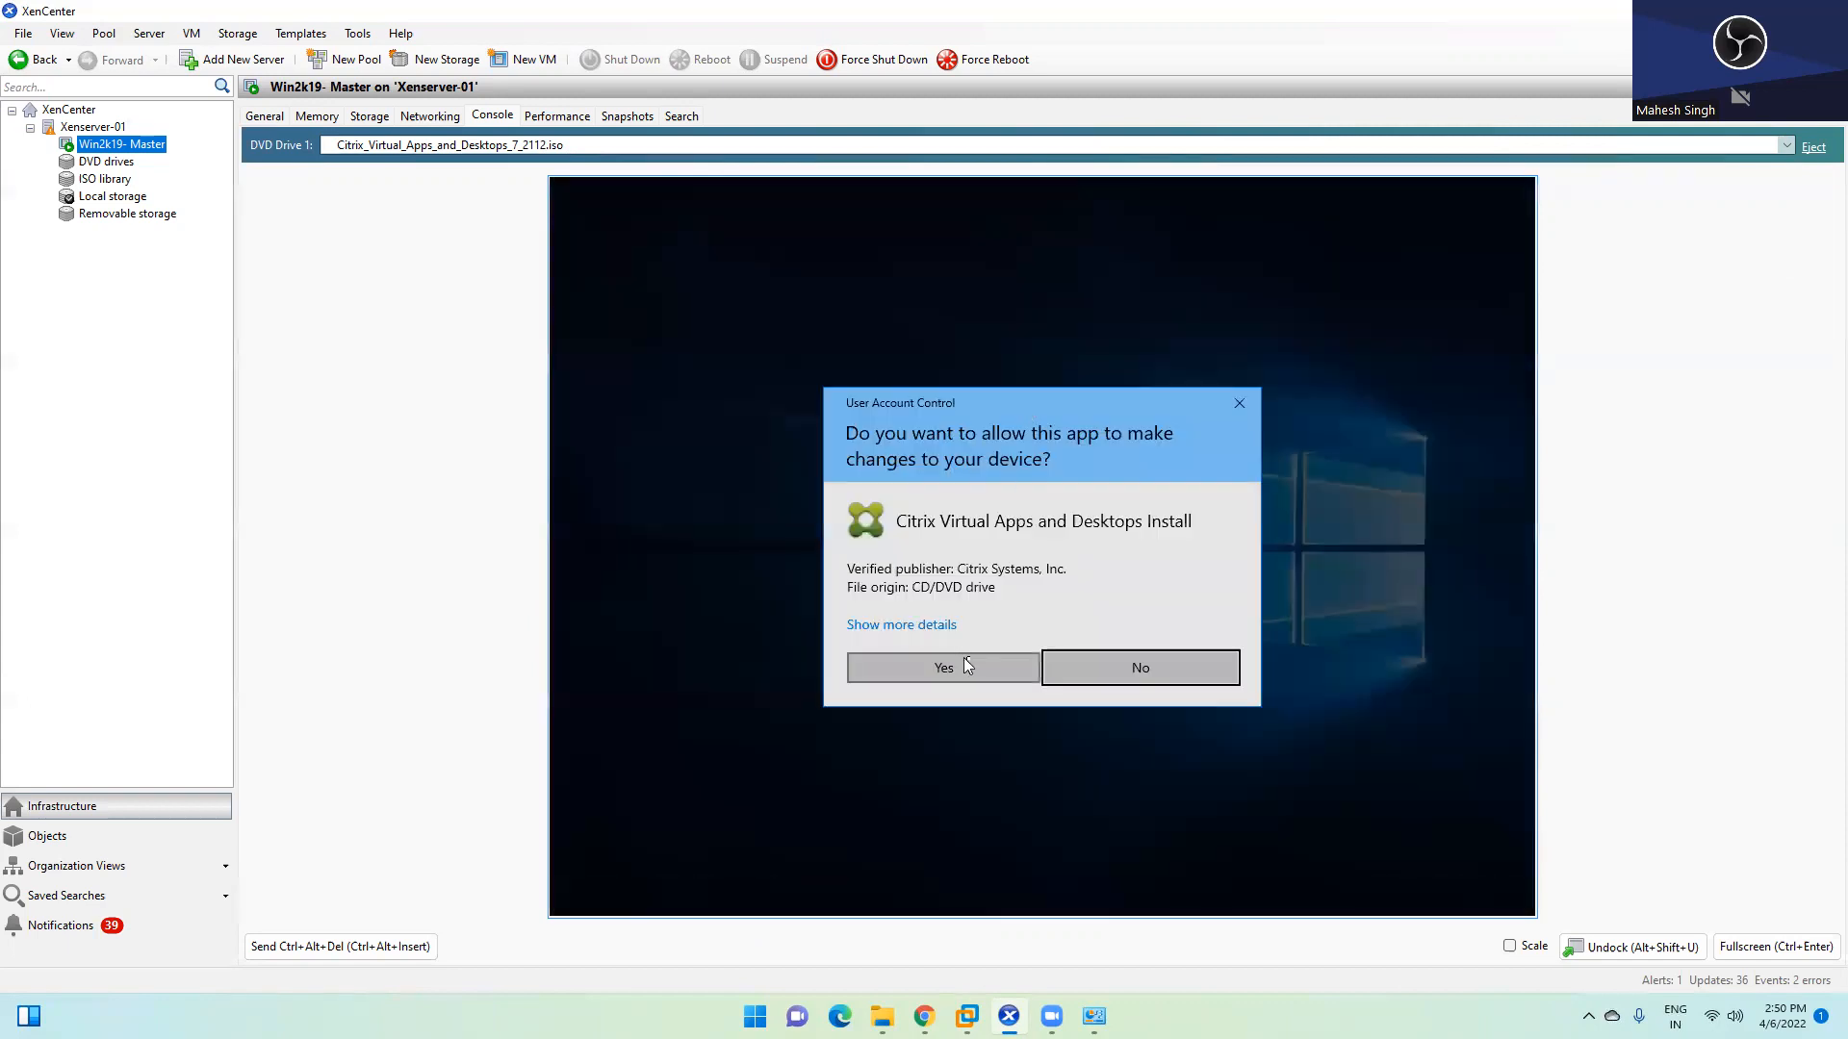
left_click(966, 664)
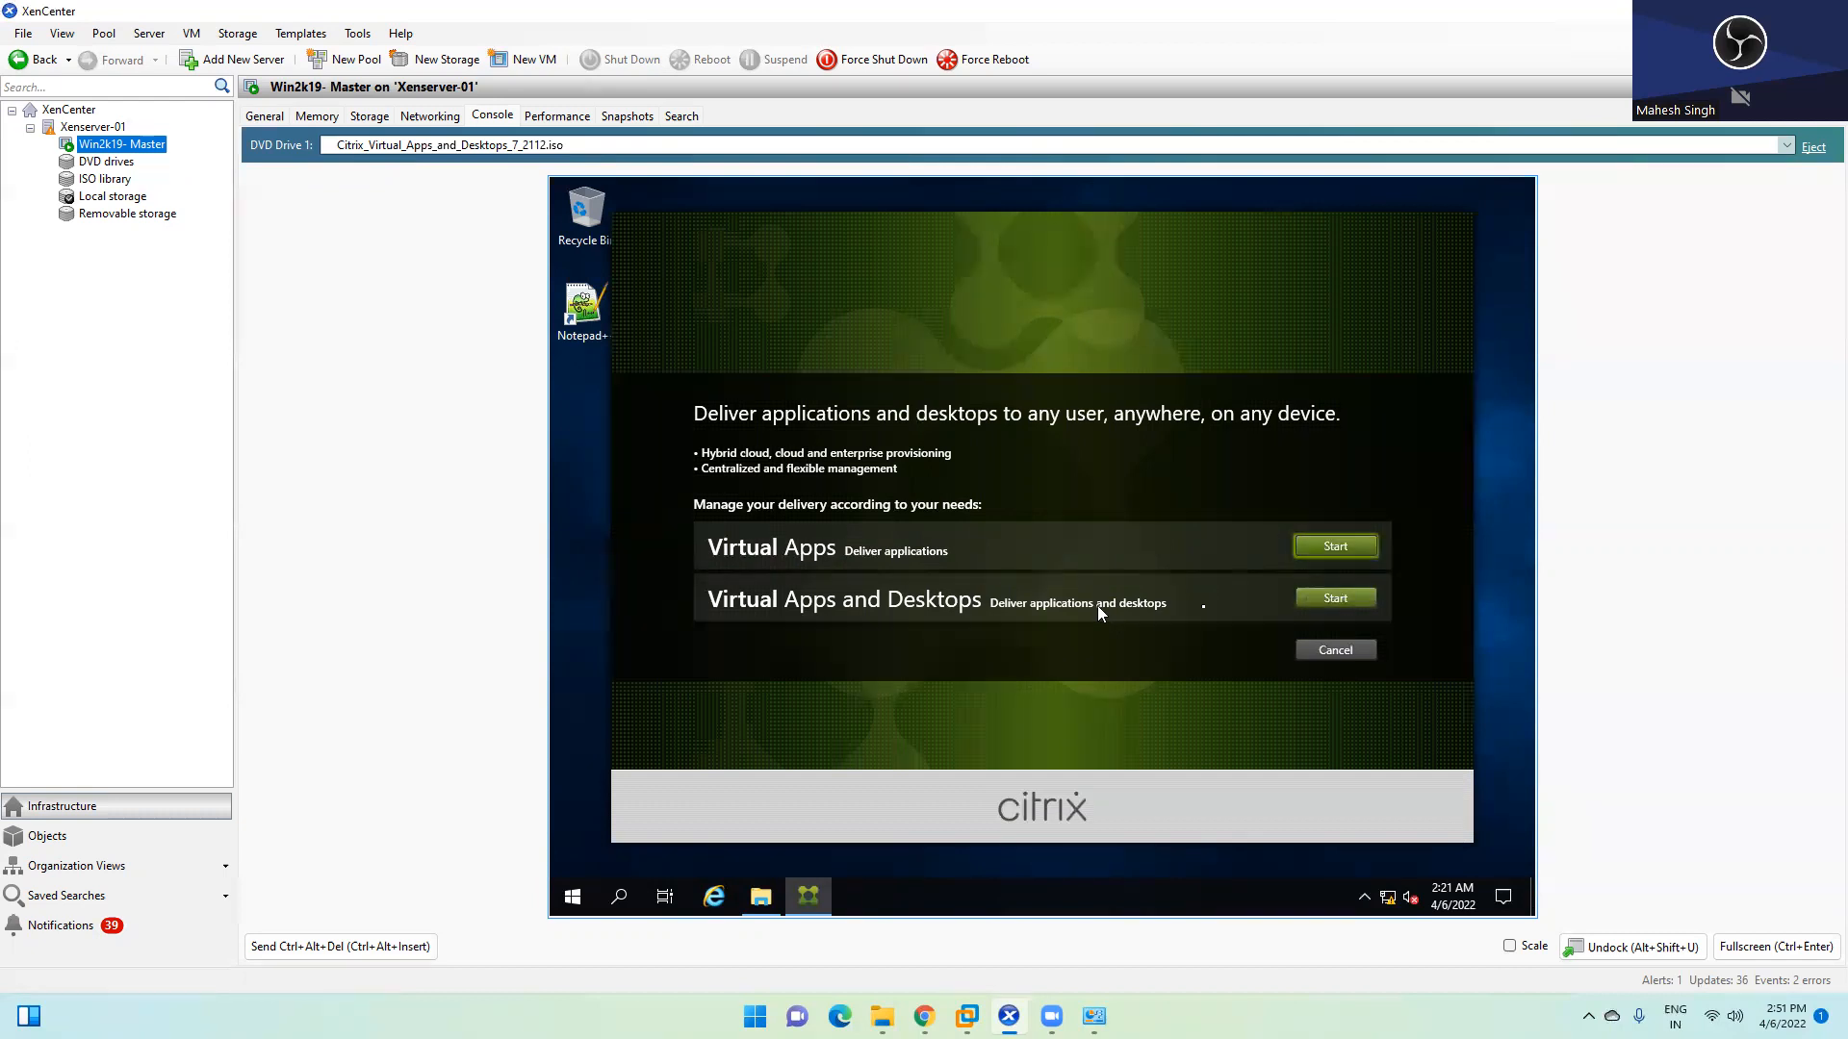
Launch Virtual Delivery Agent for Windows Multi-session OS setup, then view the Xenserver-01 VMware console
left_click(1333, 599)
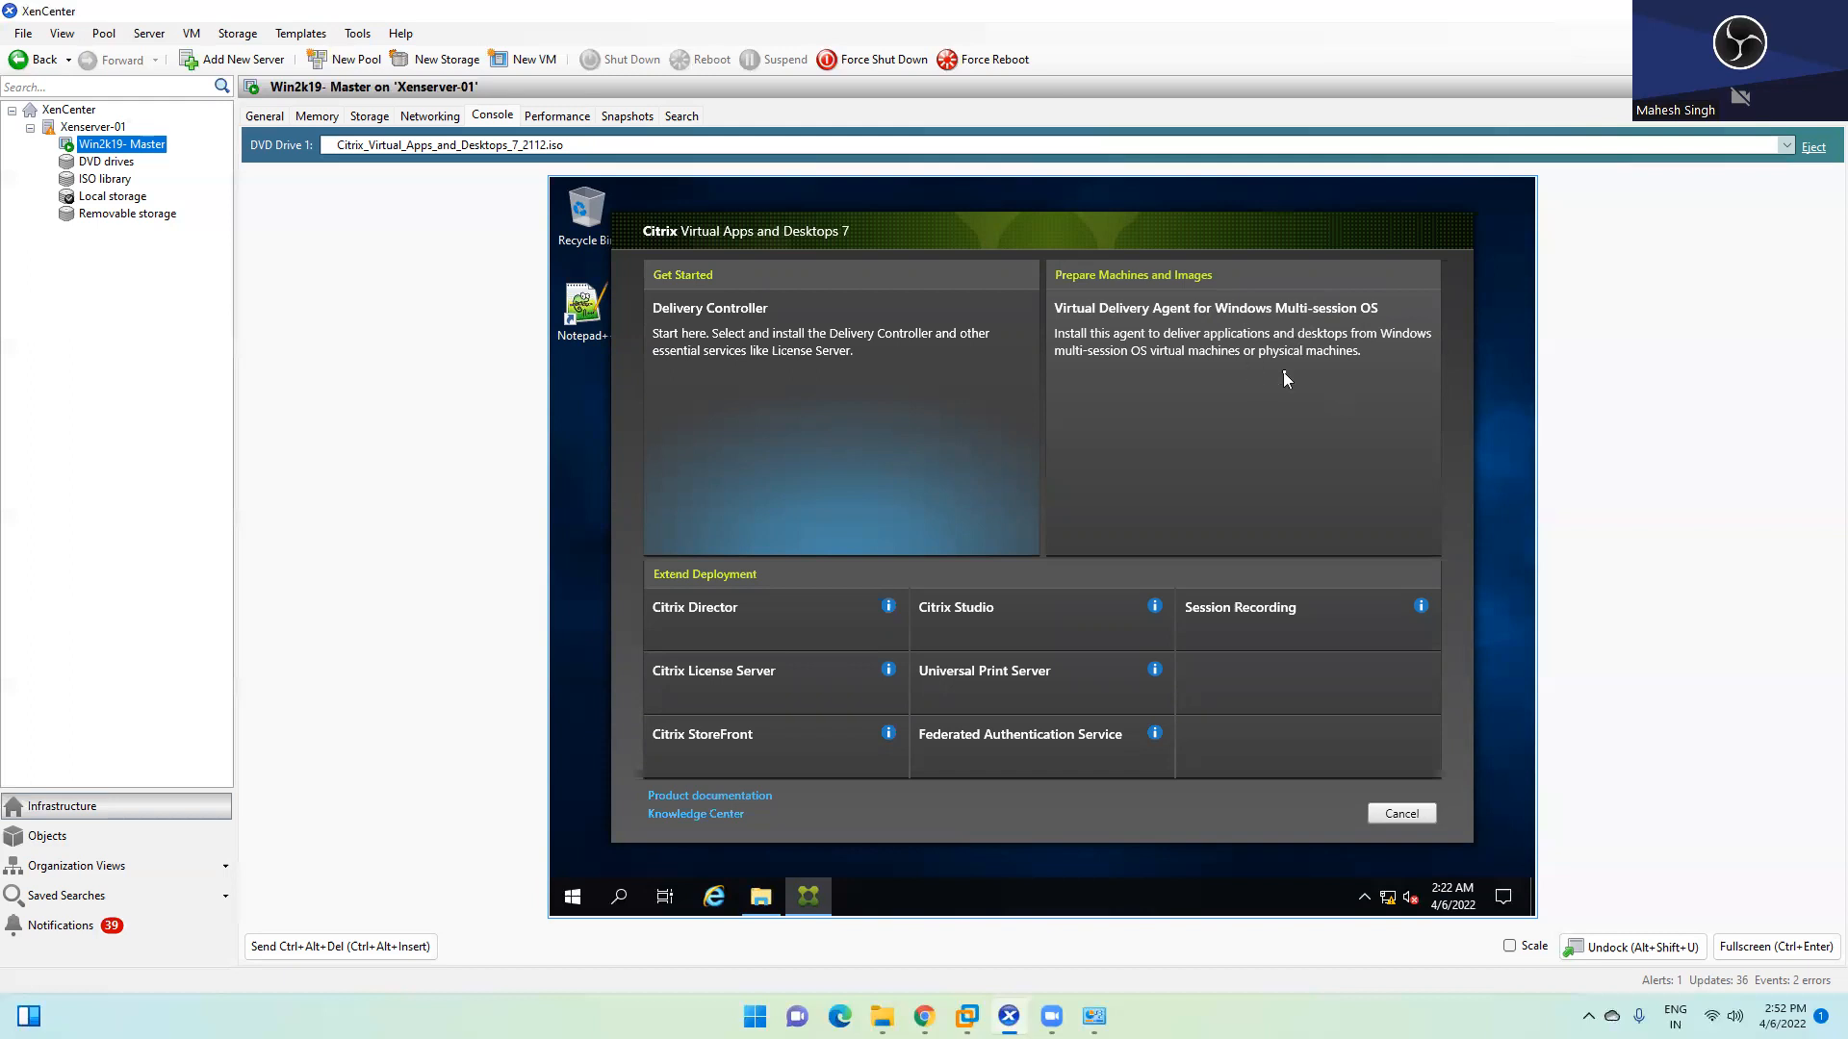
left_click(1257, 356)
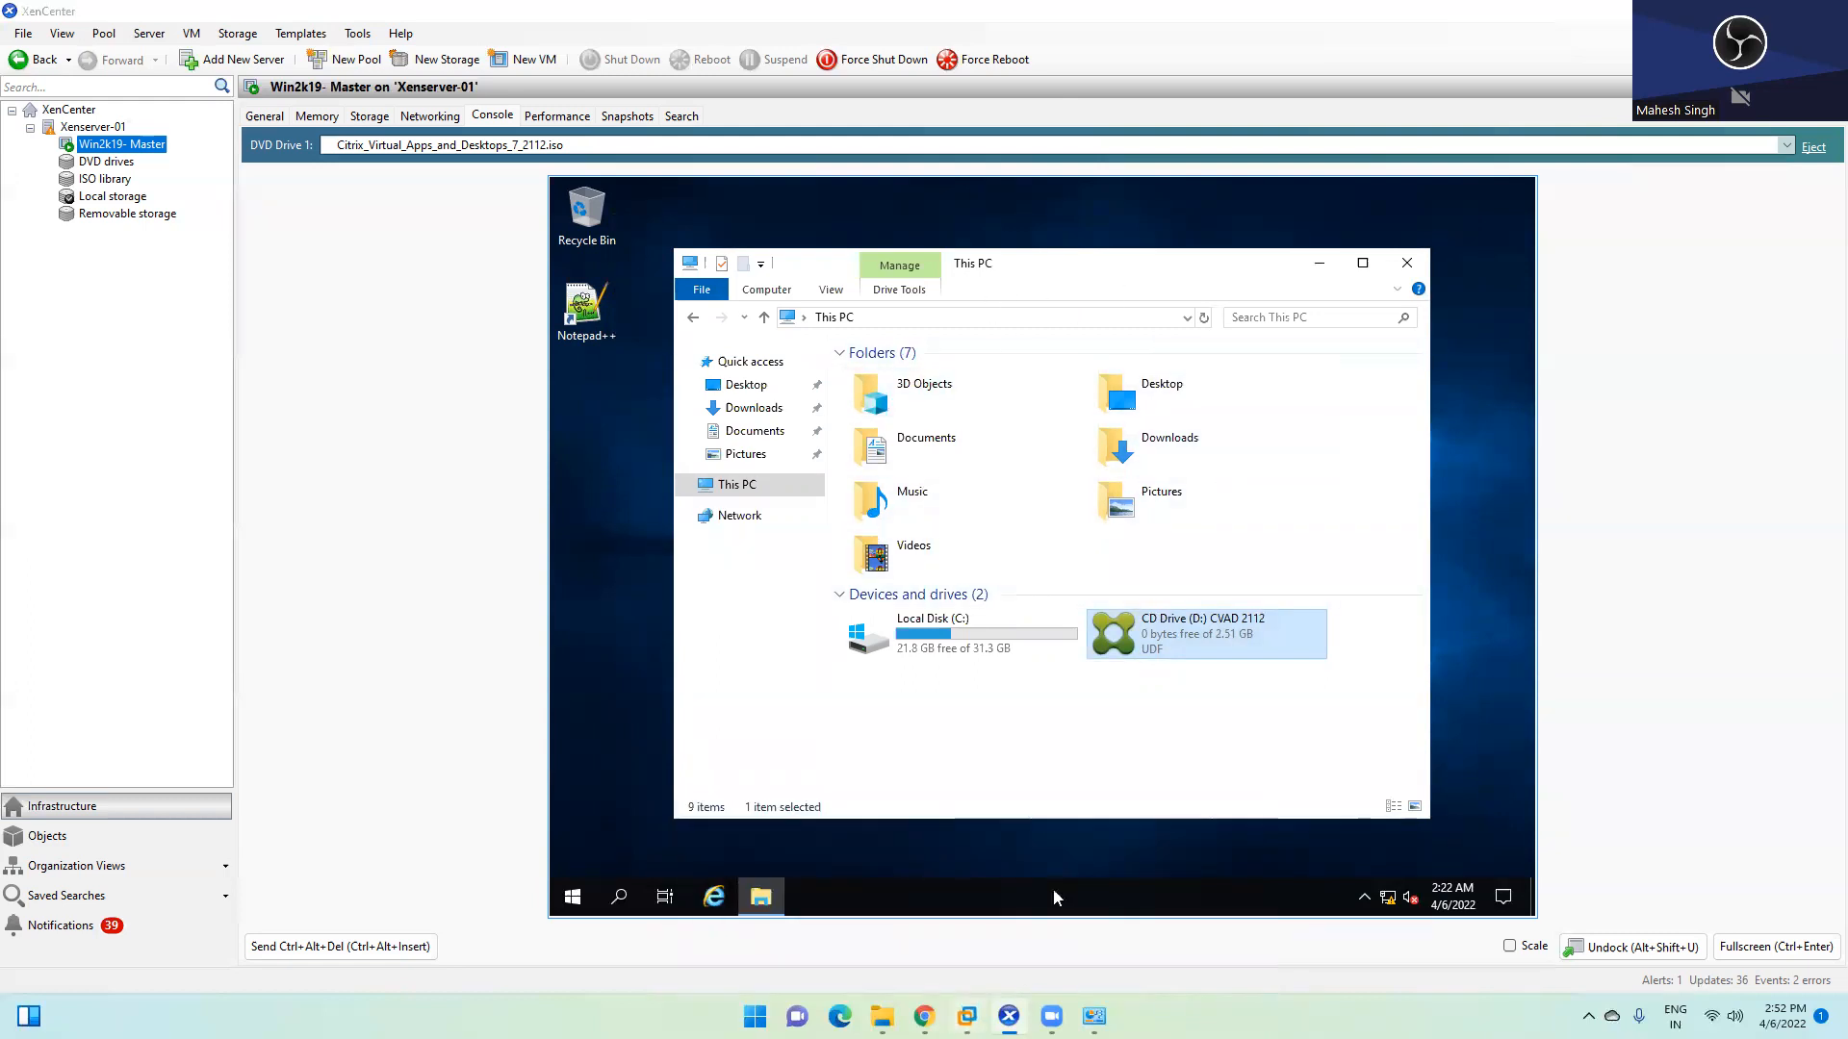
left_click(1172, 877)
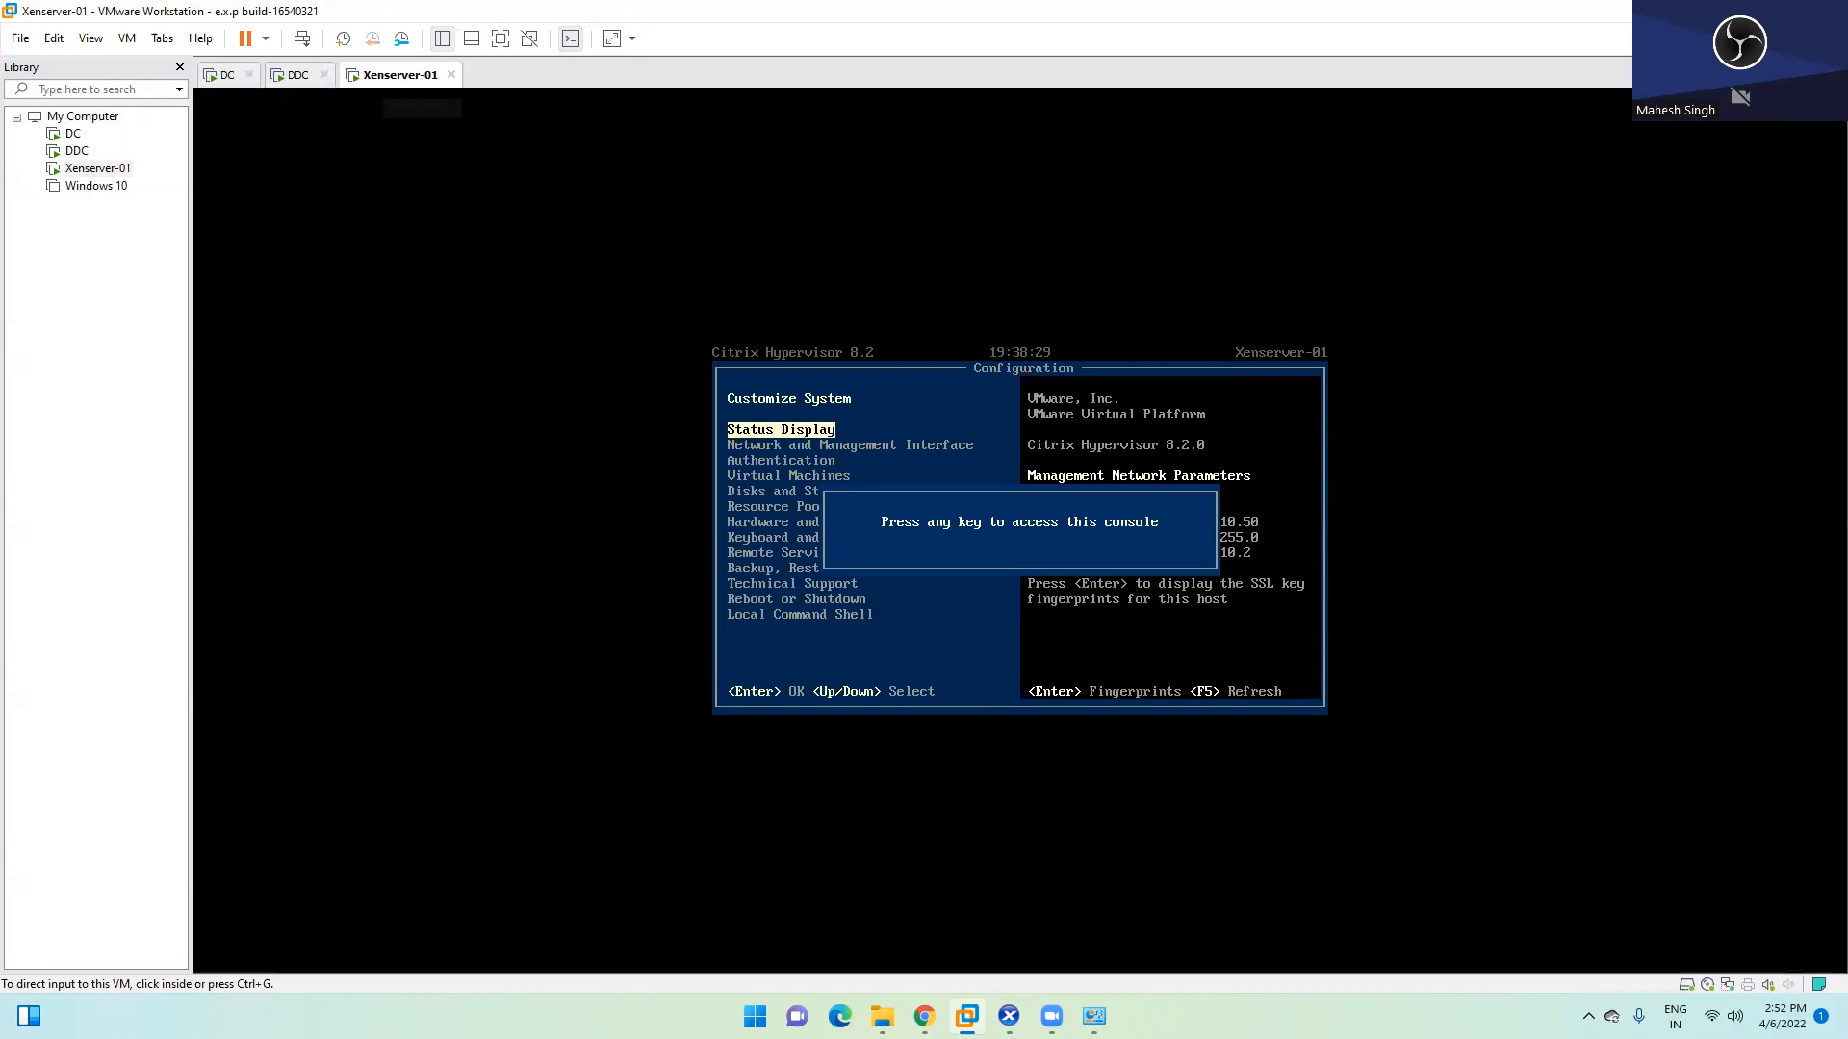
Return to XenCenter from VMware Workstation via the host taskbar
left_click(1008, 1016)
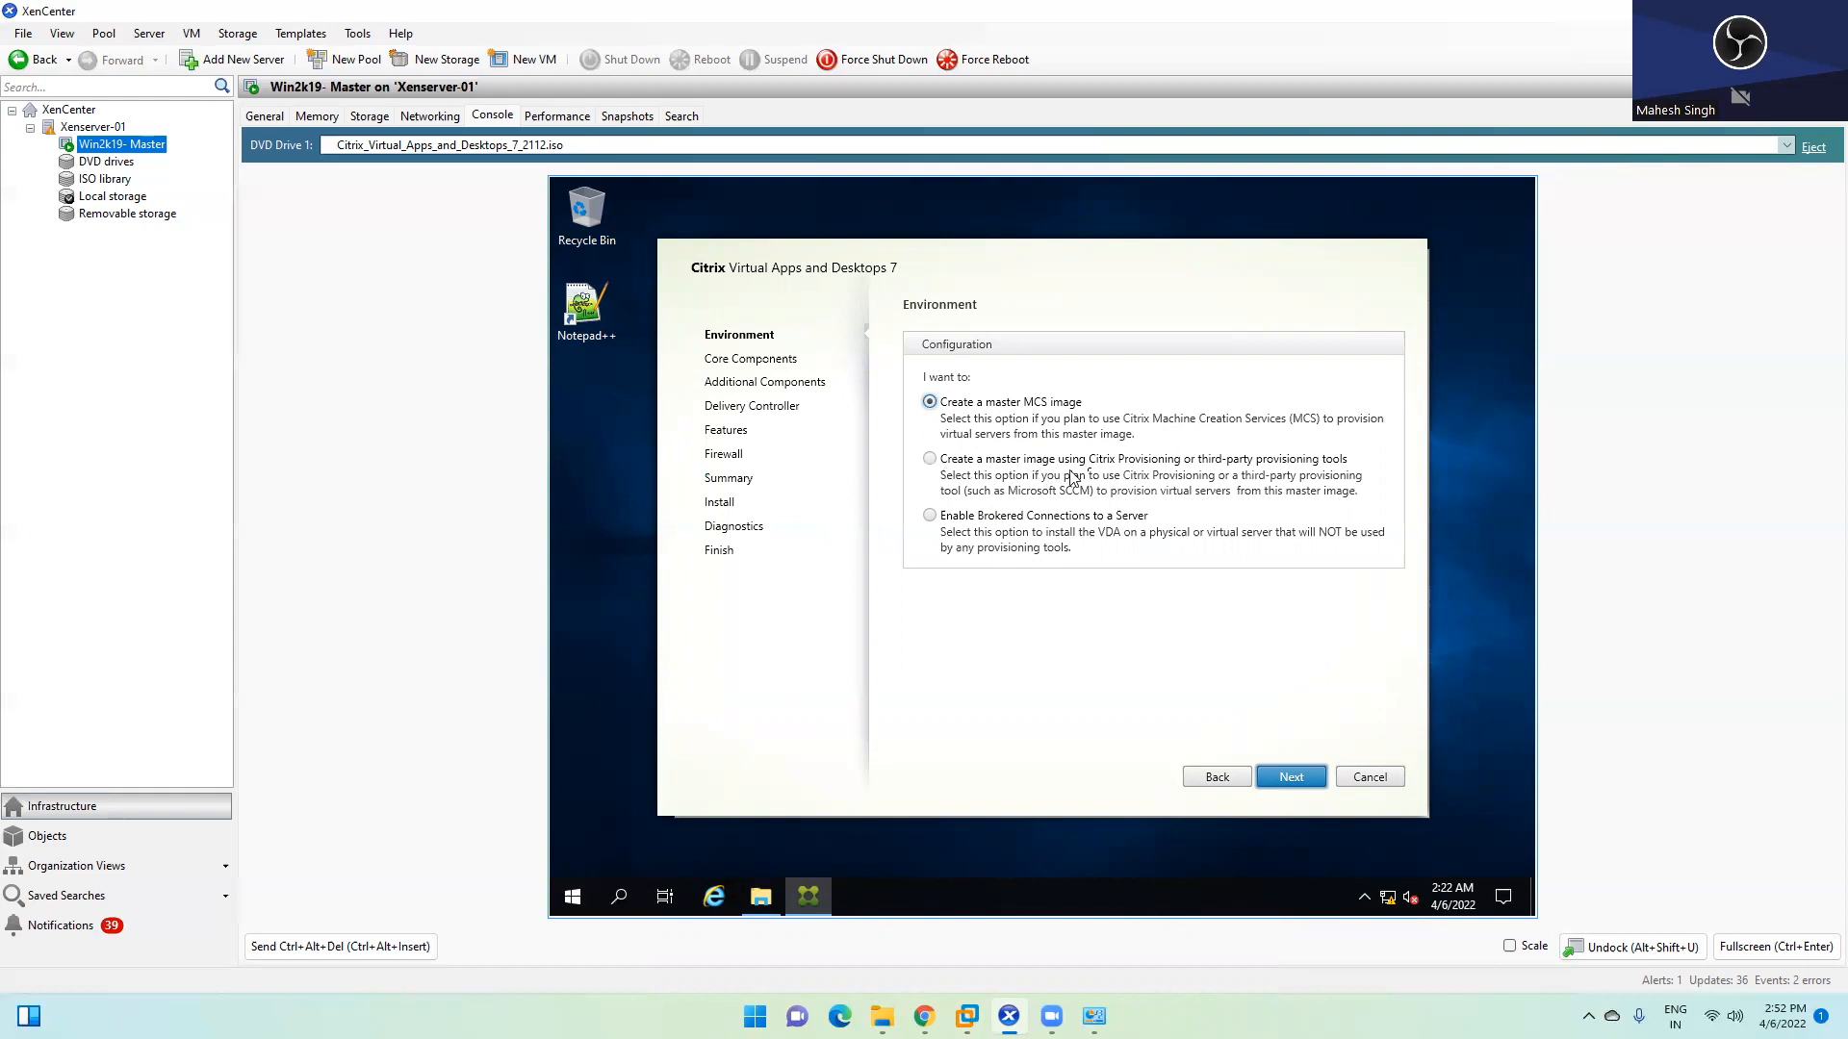
Review the Environment options, pick Create a master MCS image, and advance to Core Components
left_click(935, 460)
left_click(989, 522)
left_click(969, 405)
left_click(1293, 780)
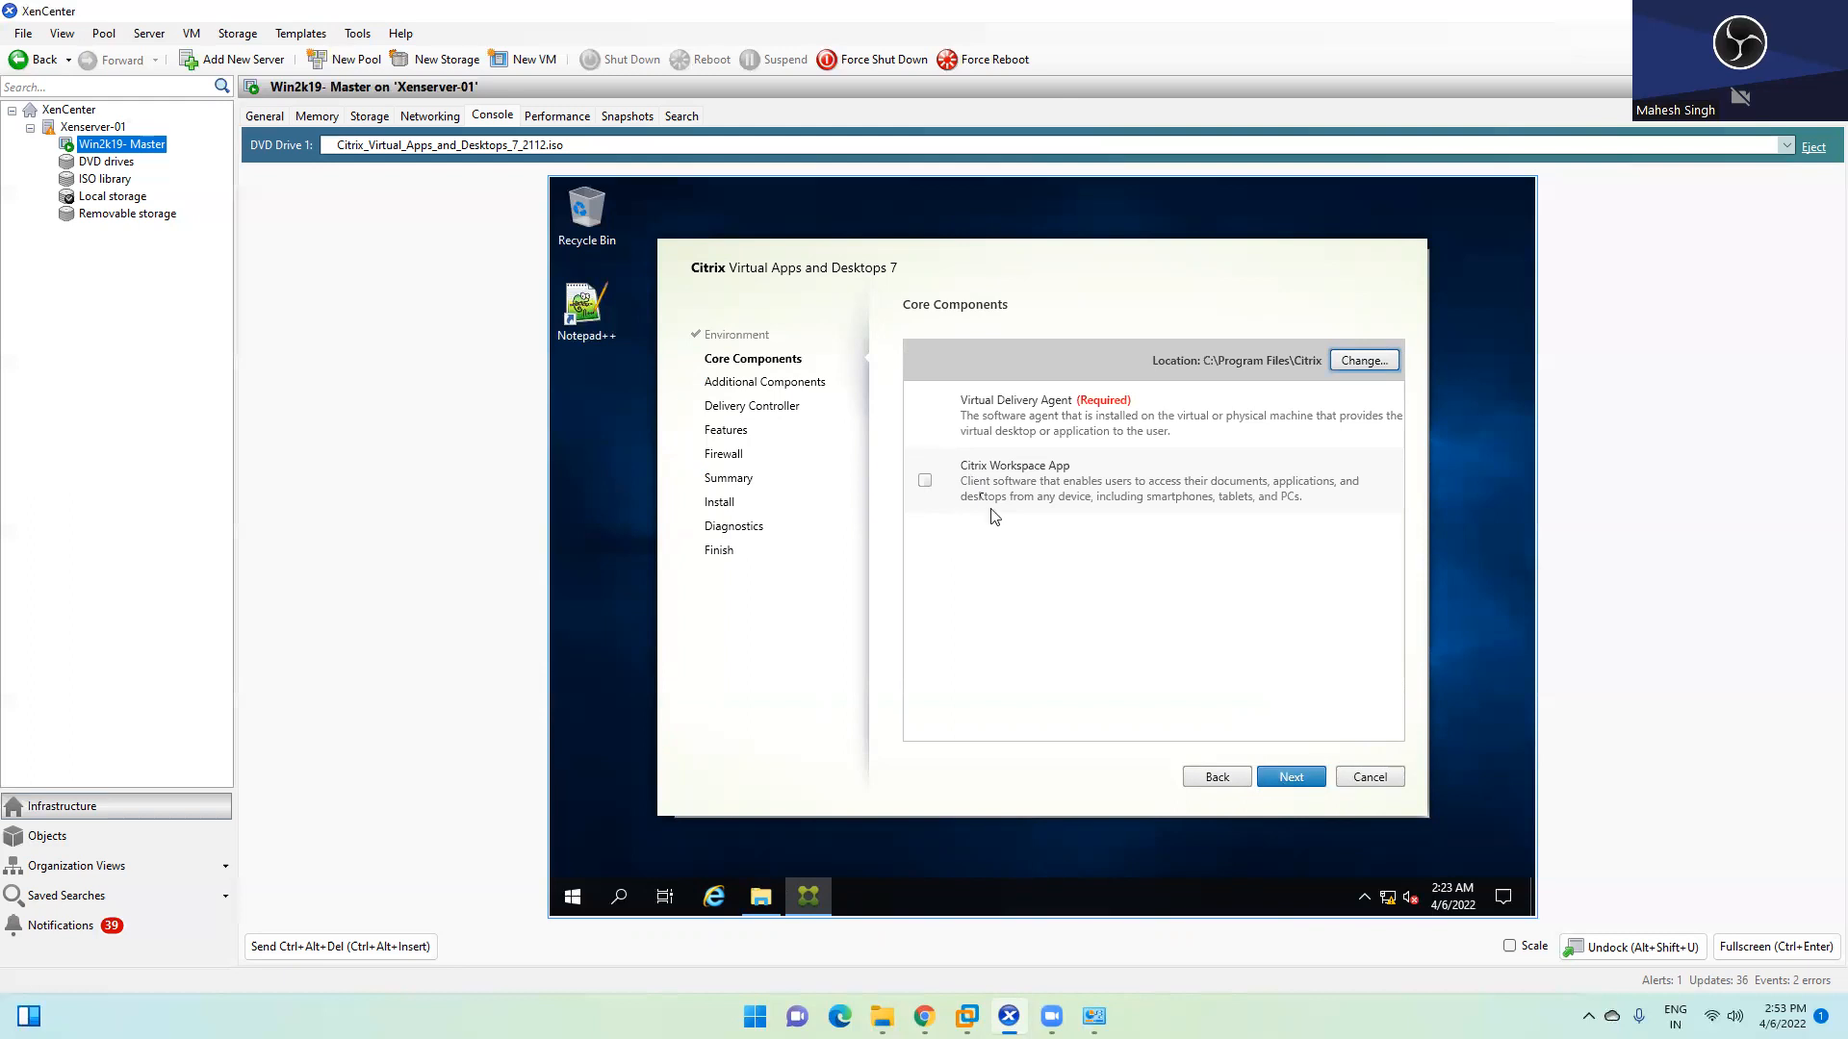
Accept the Core Components with Workspace App left unticked
left_click(1055, 424)
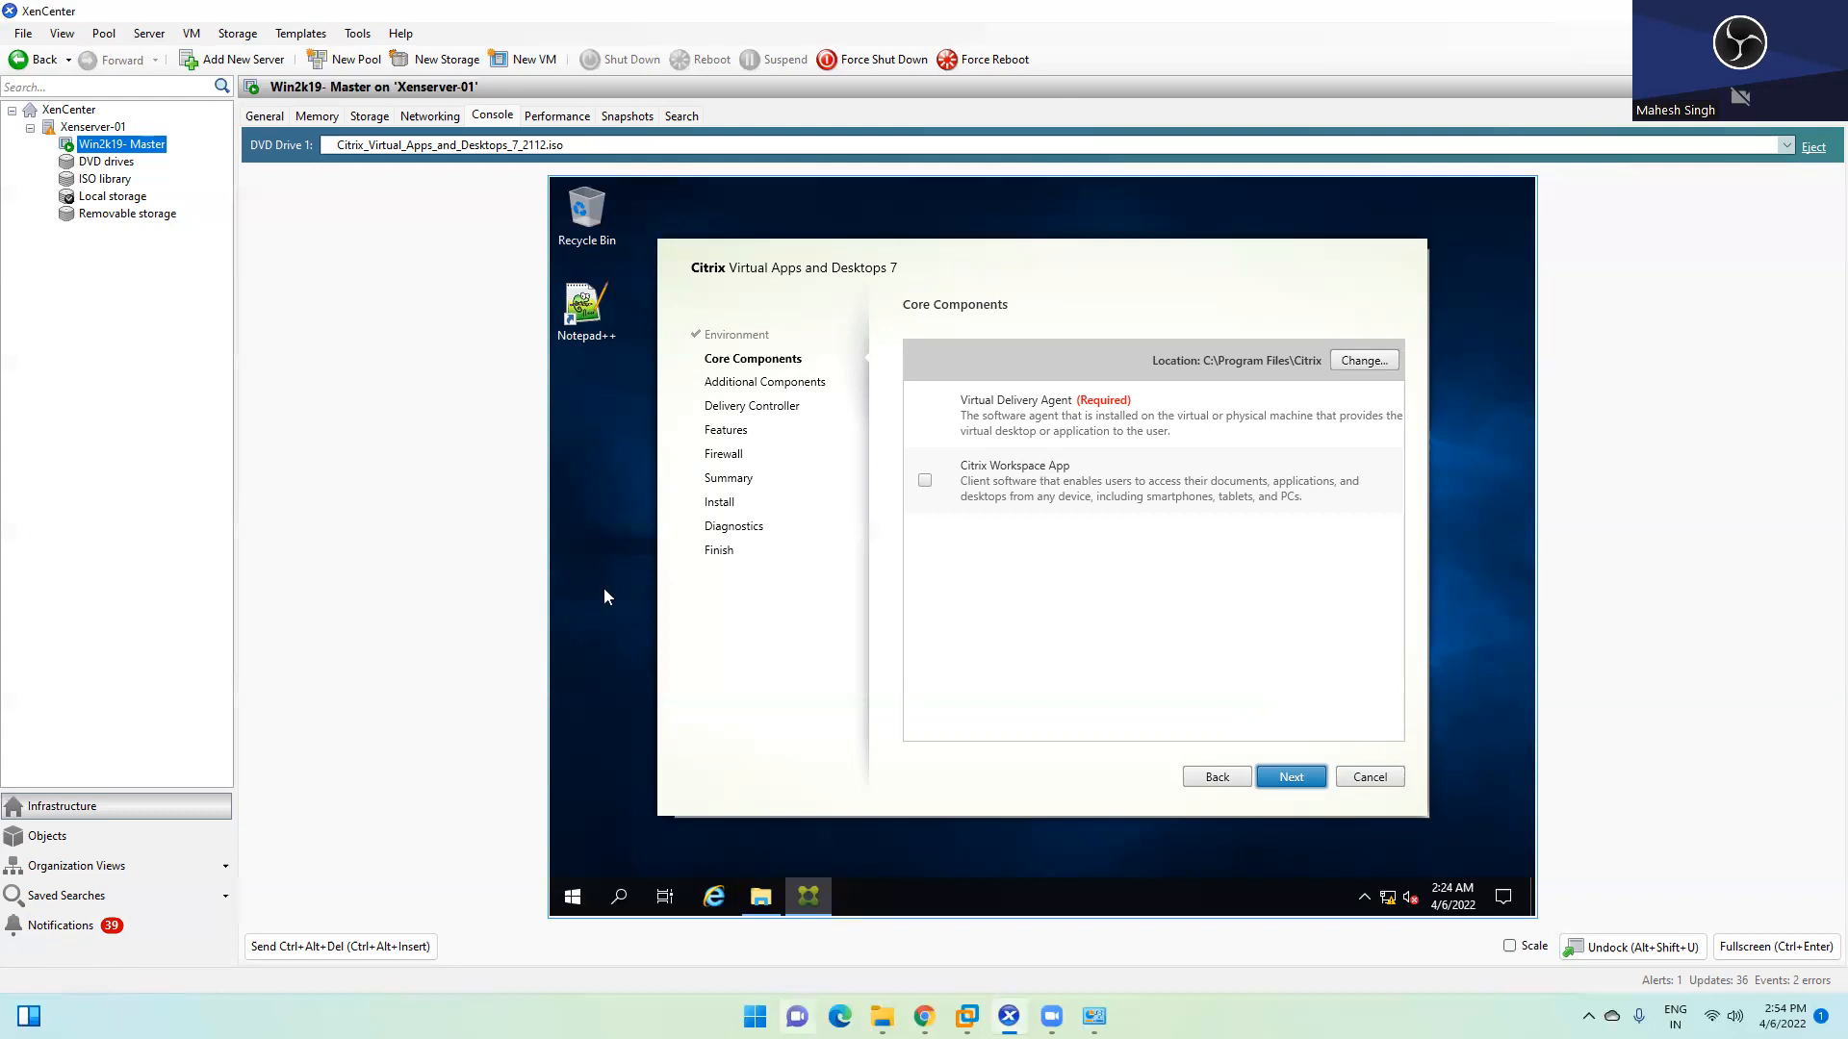
mouse_move(924, 1016)
left_click(1292, 777)
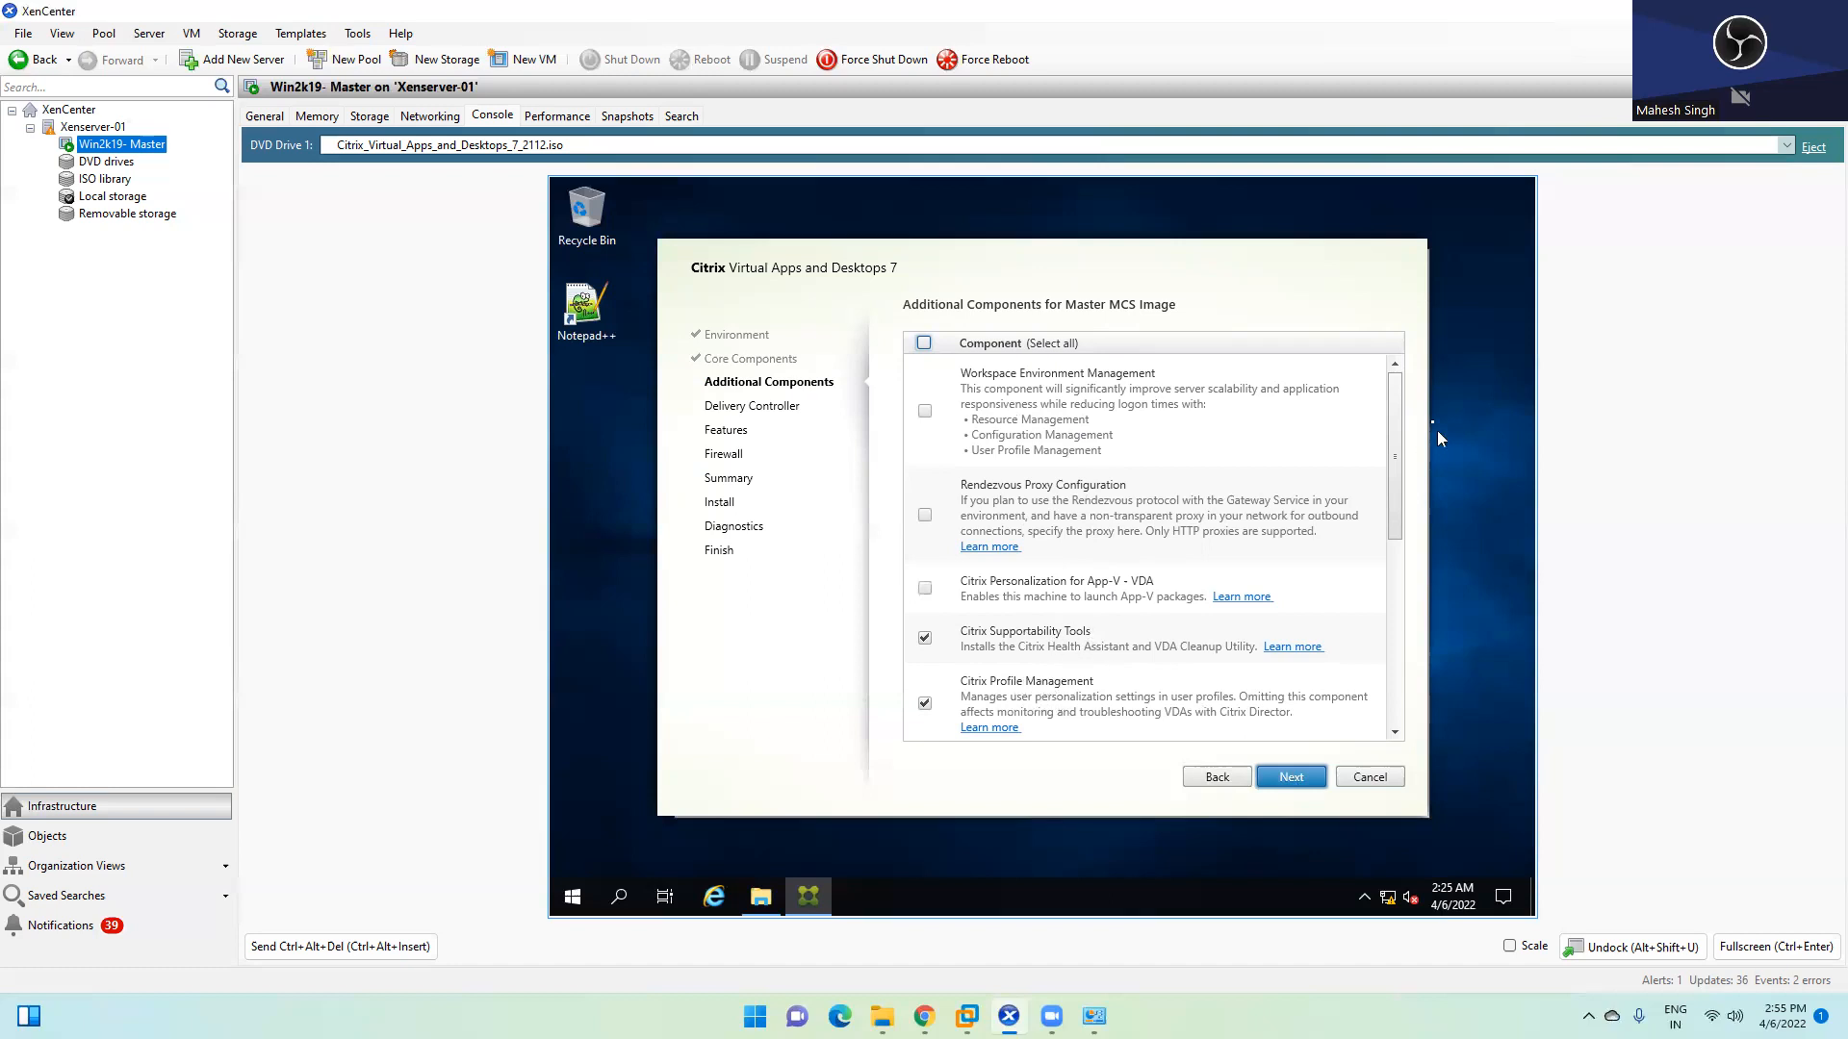
Review the Additional Components list and keep the default selections
scroll(1388, 530, "down", 1)
left_click_drag(1388, 529, 1376, 682)
left_click(1292, 777)
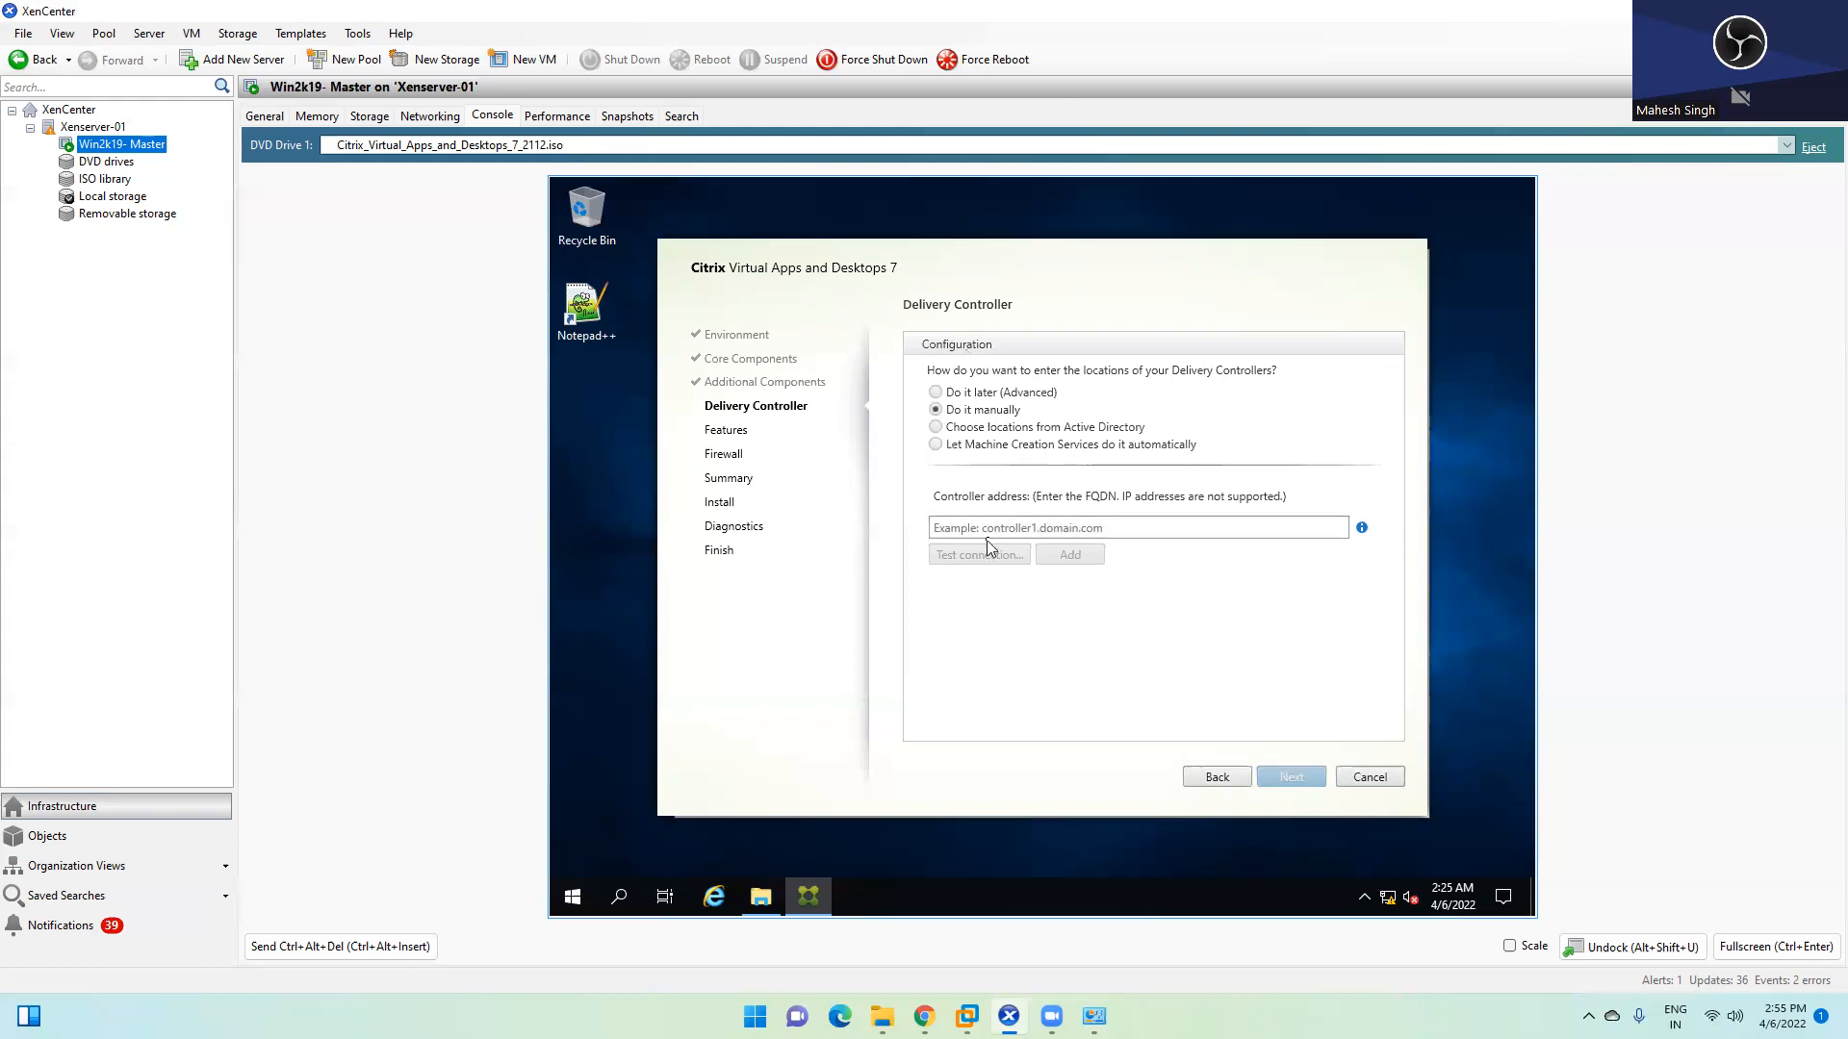
Manually add and test ddc.abc.com as the Delivery Controller, then proceed to Features
left_click(998, 522)
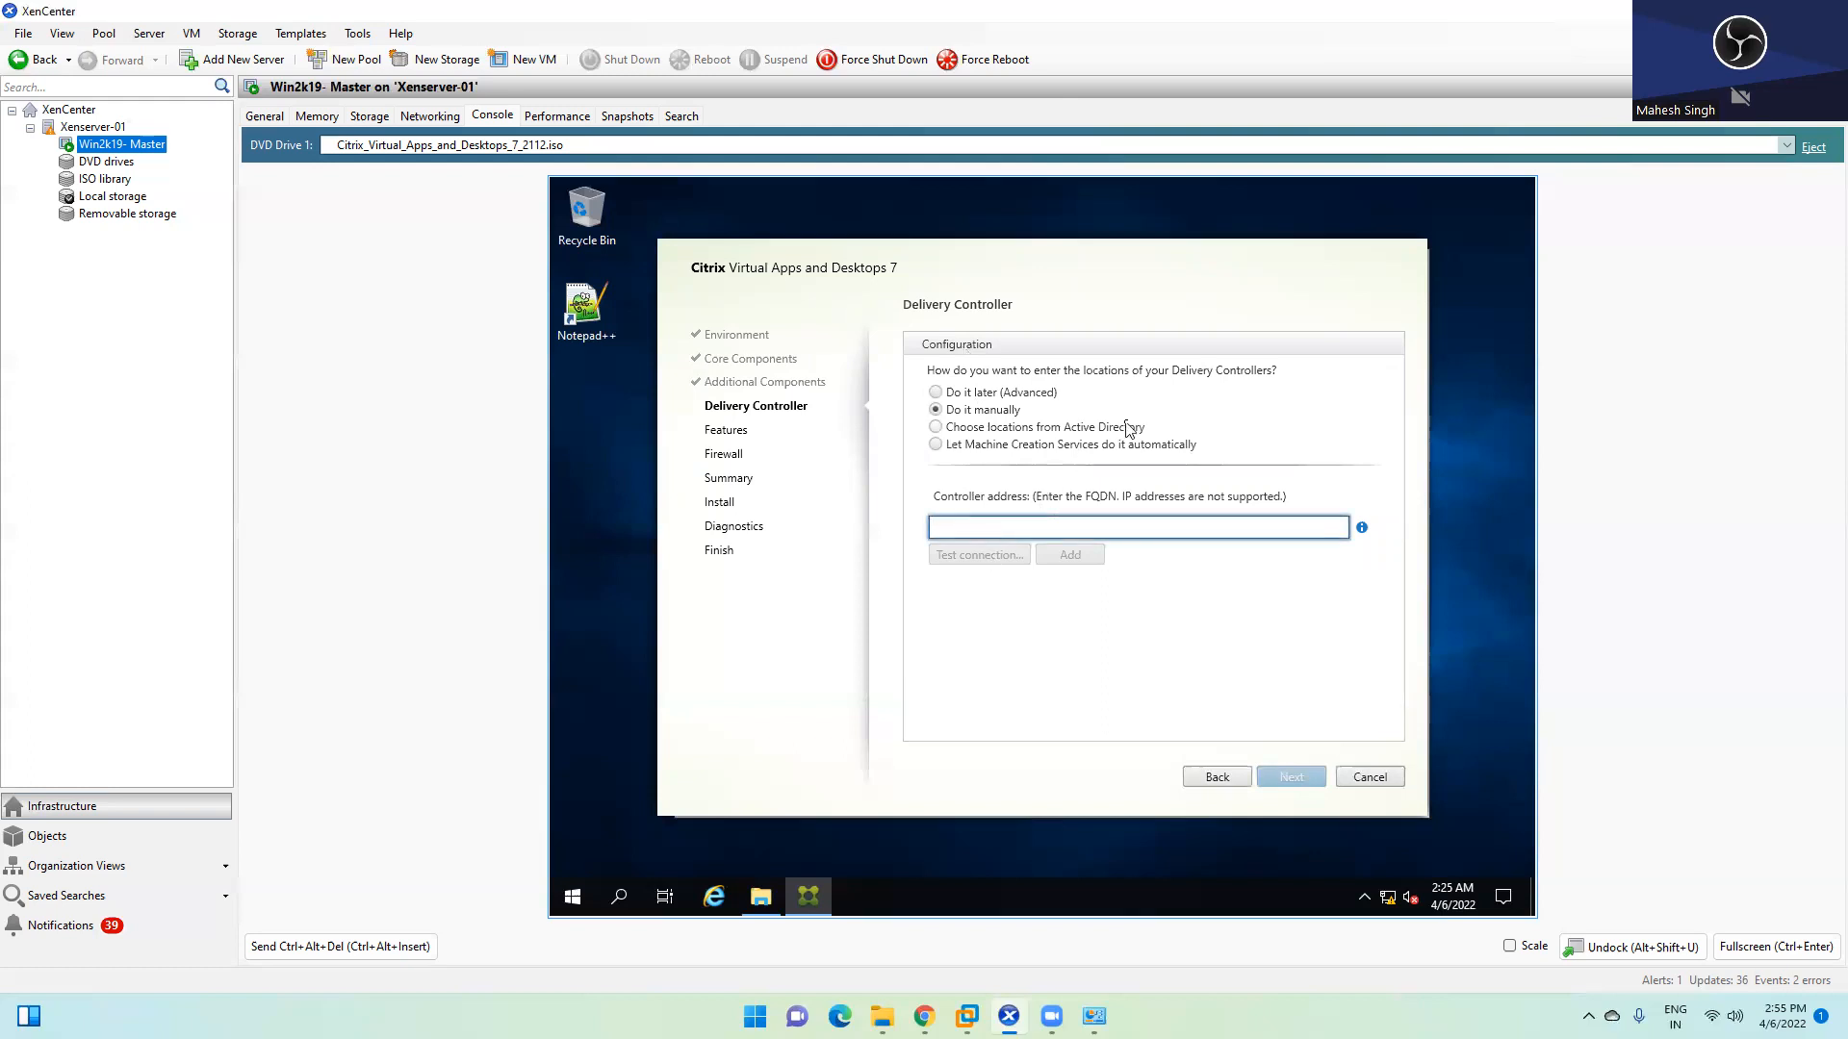
type("ddc.abc.com")
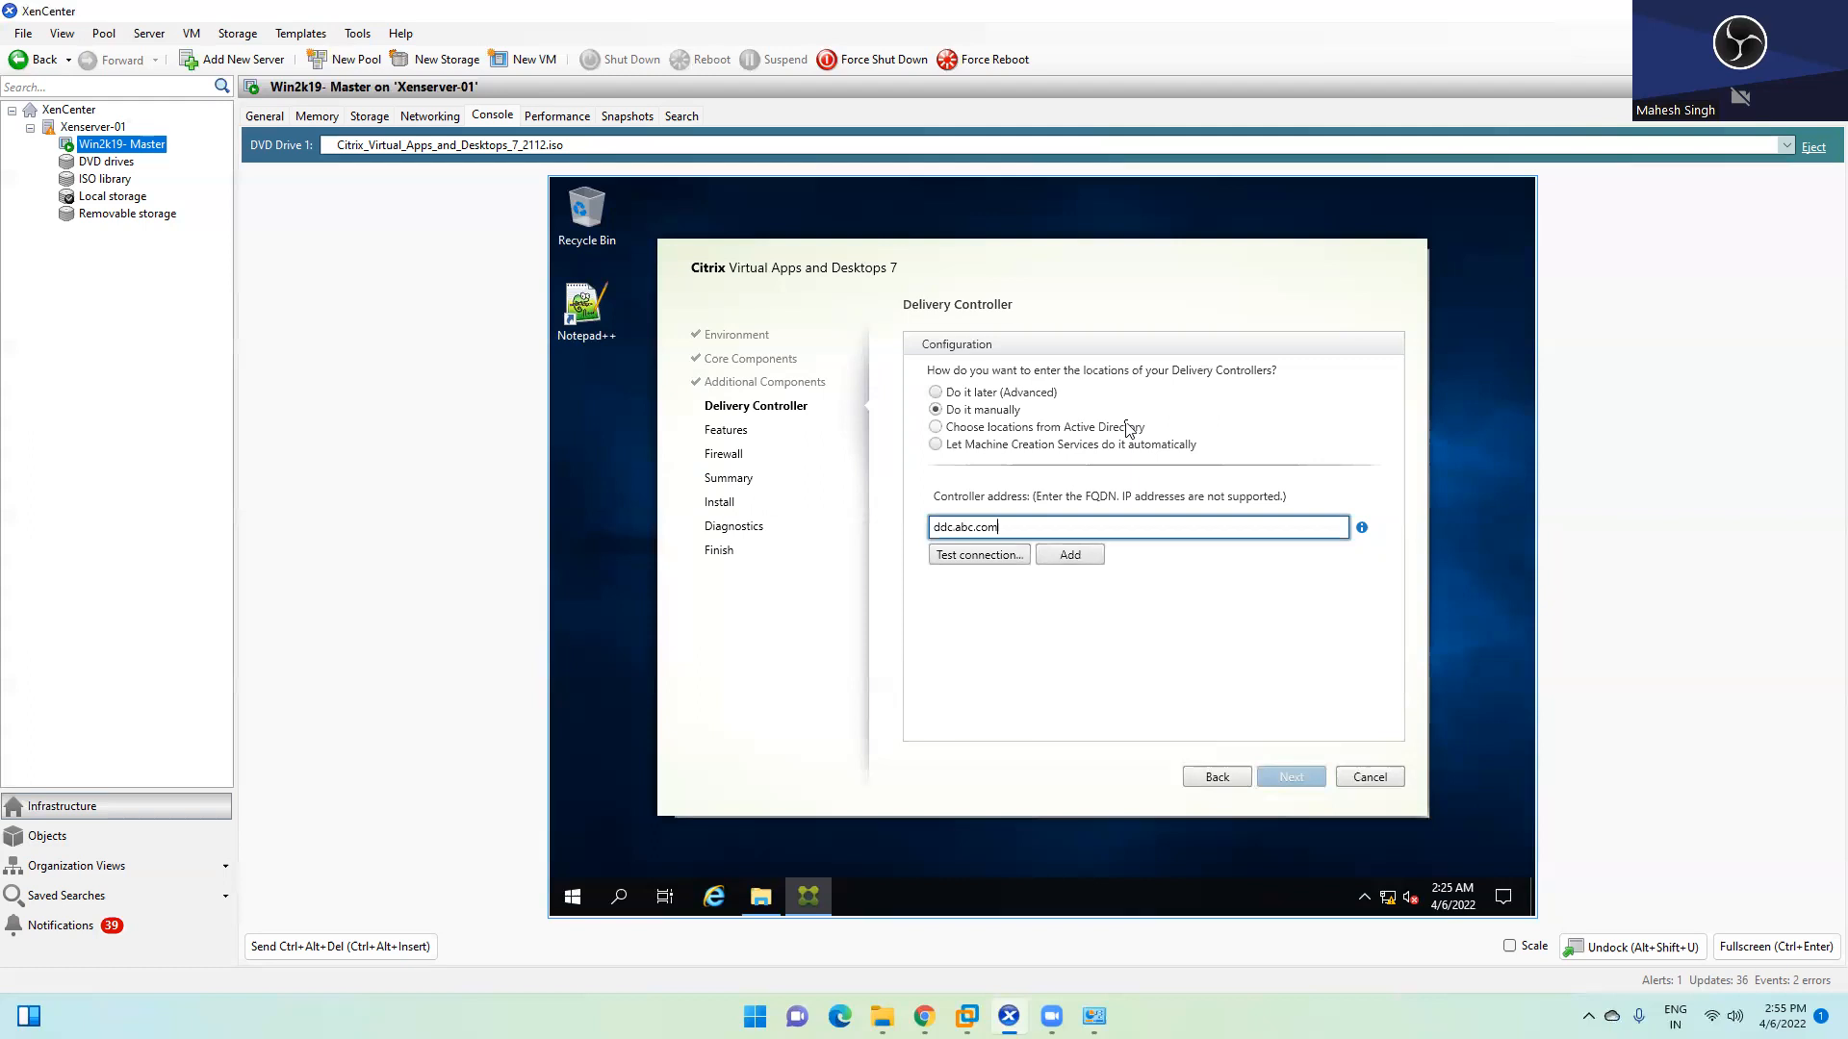
left_click(953, 556)
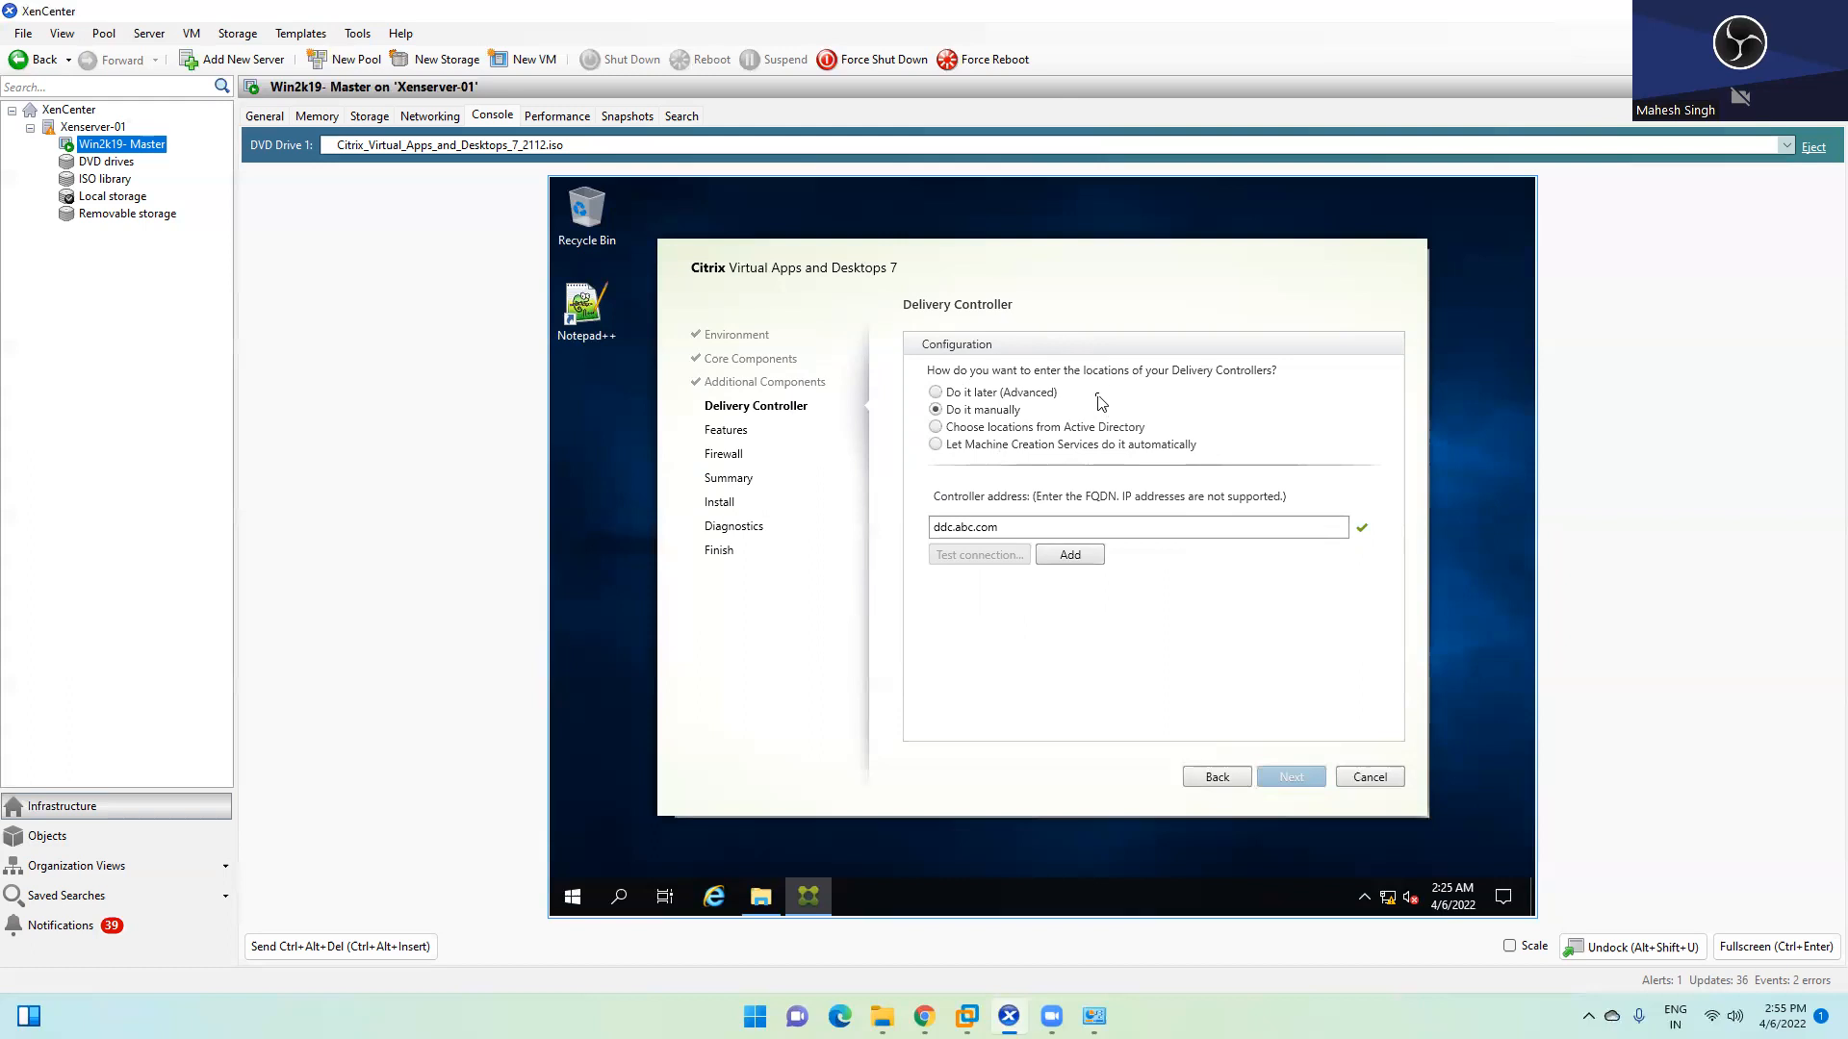
left_click(1086, 555)
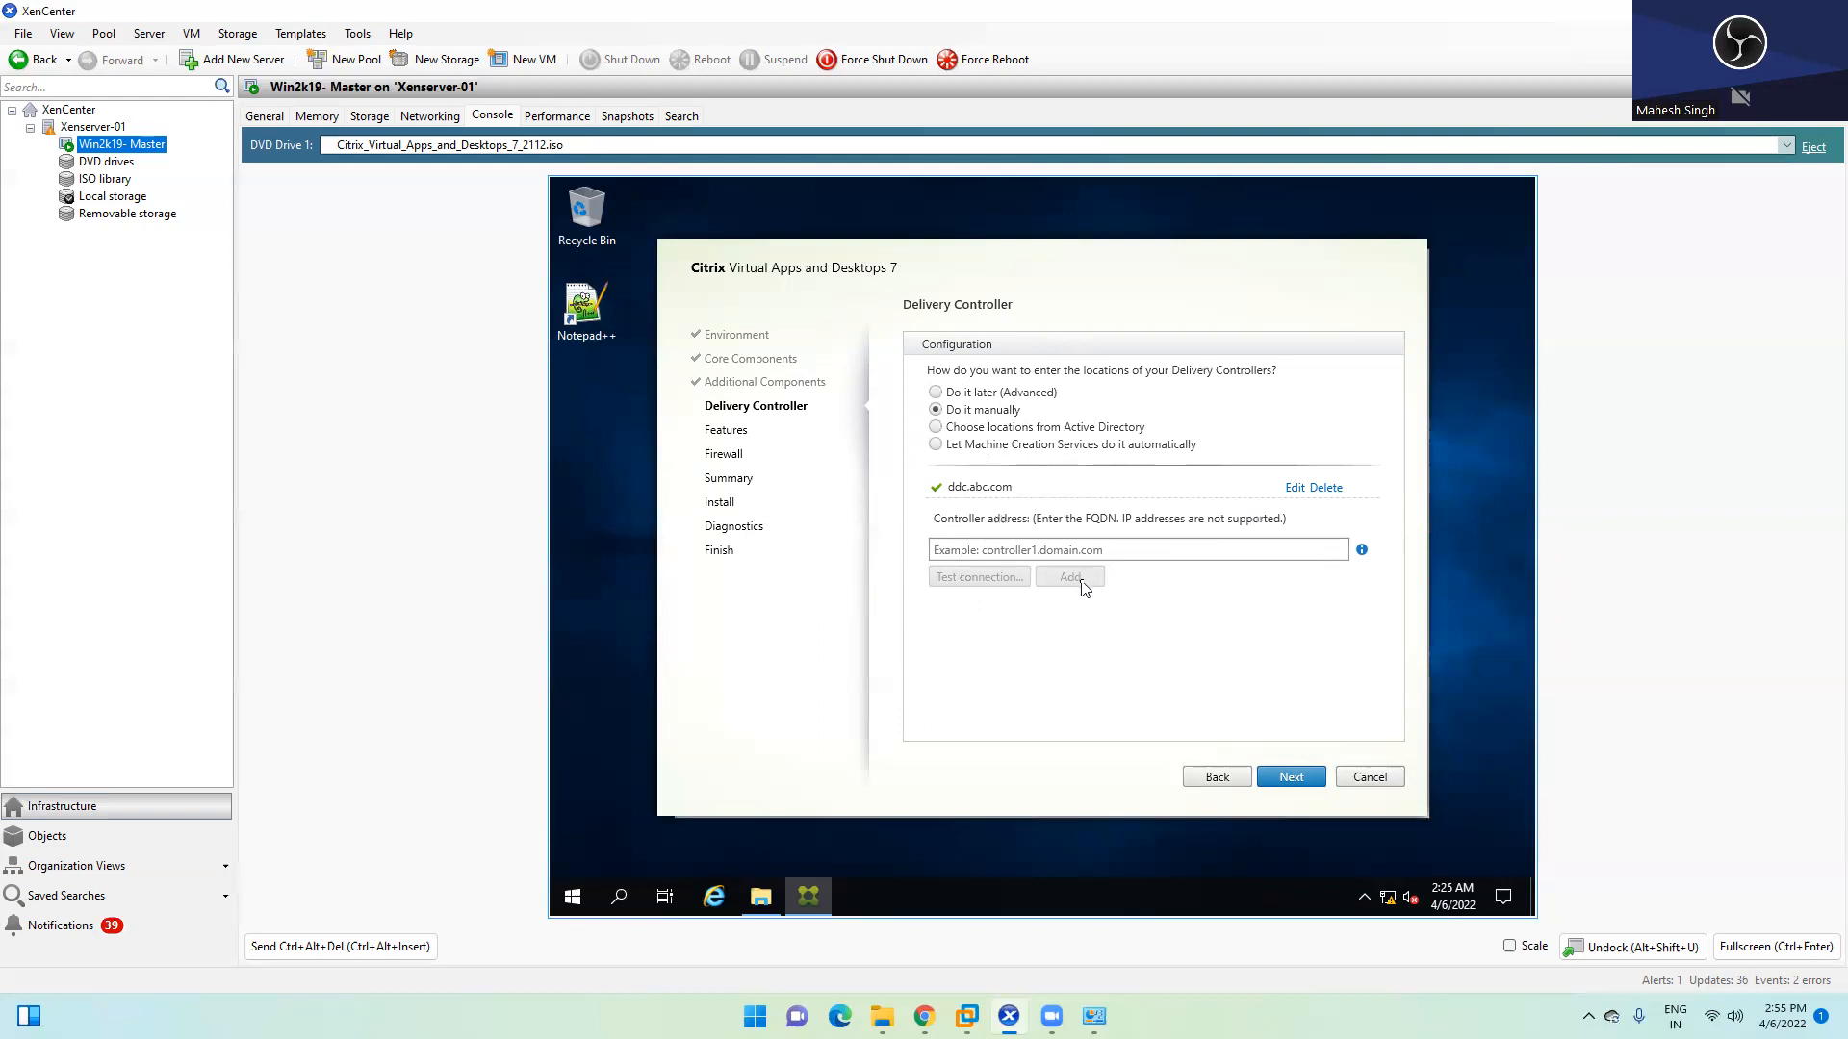
left_click(1295, 779)
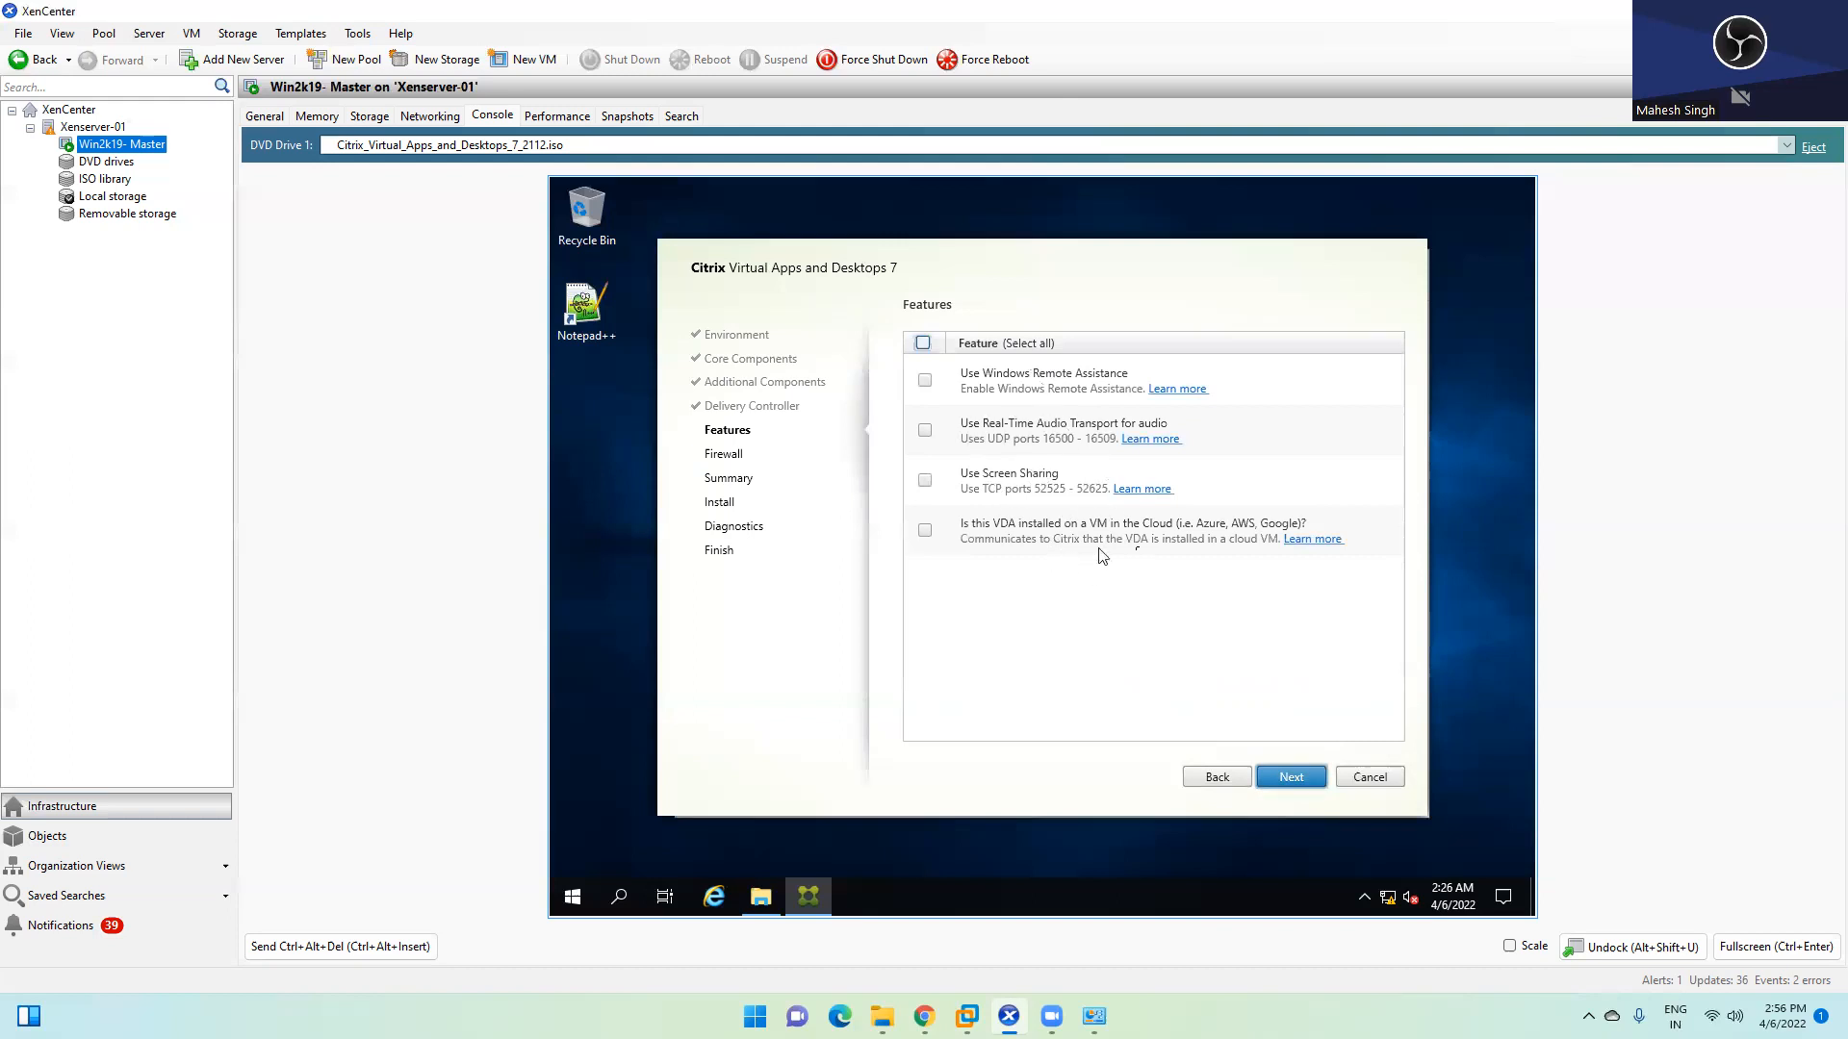
Leave all optional features unchecked and choose automatic firewall rule creation
left_click(1291, 775)
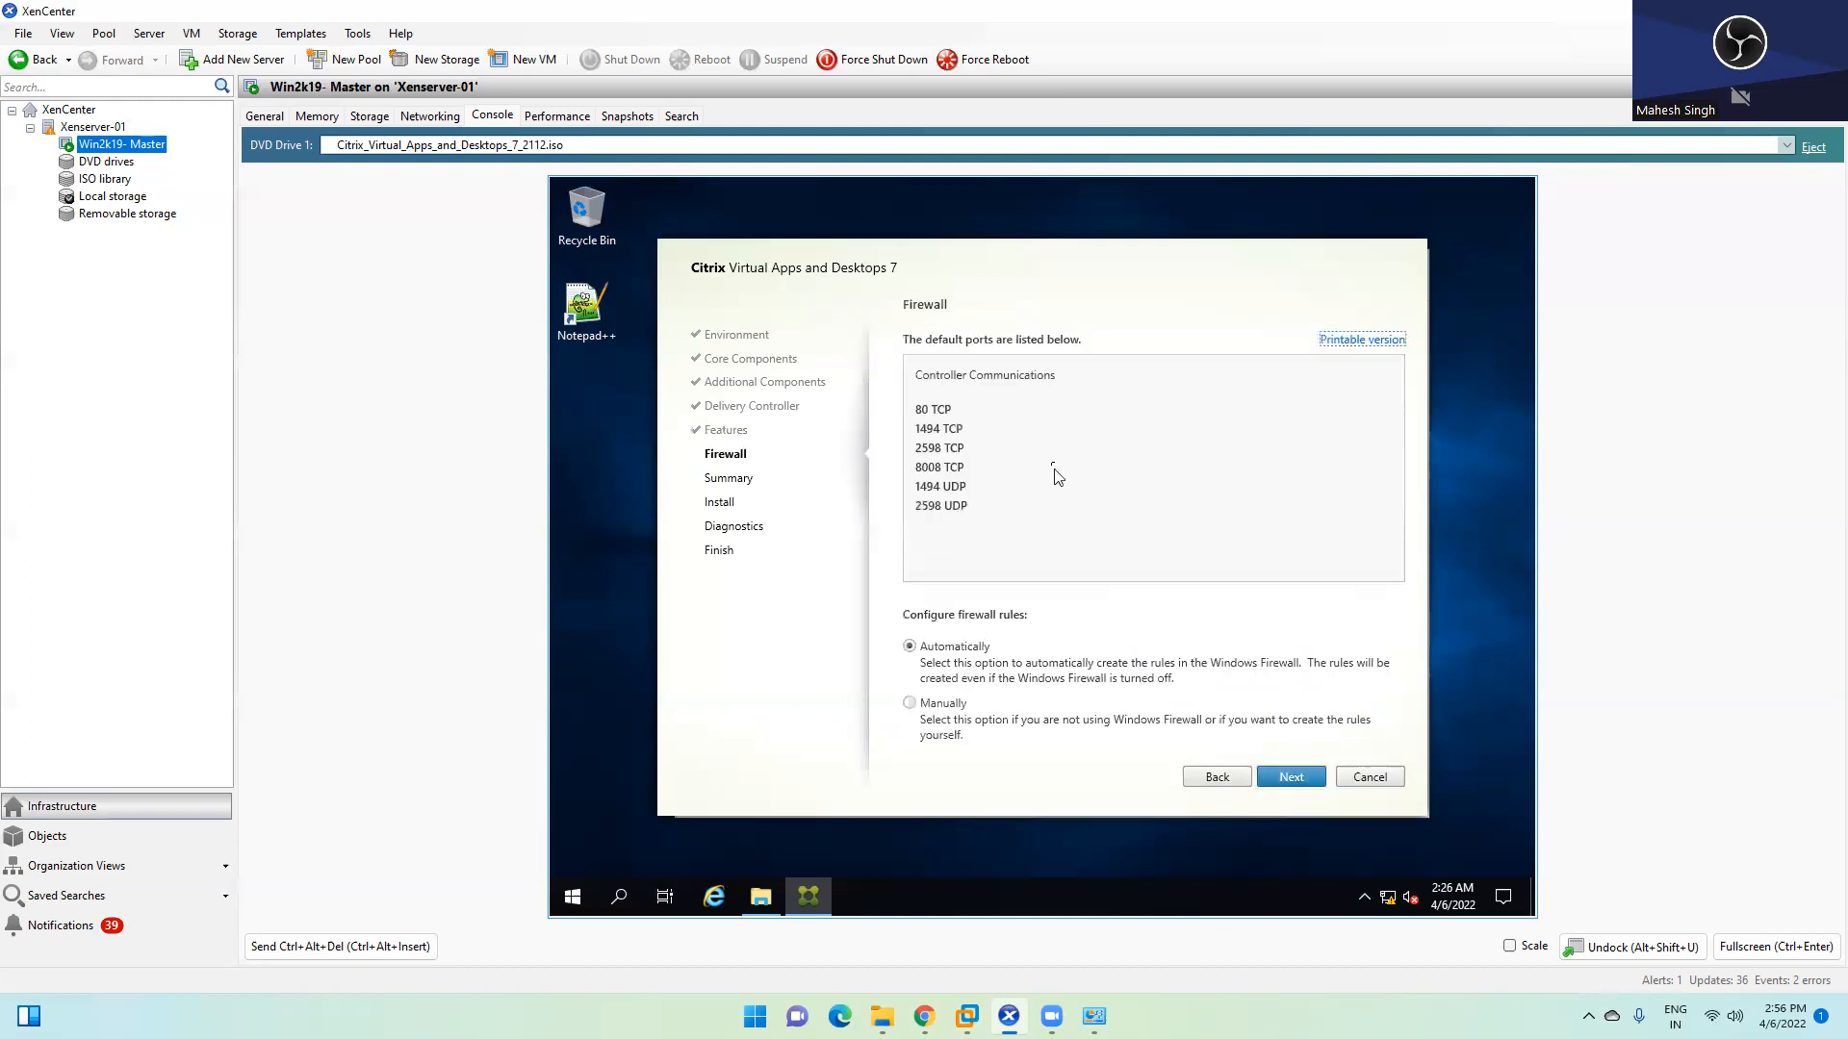
left_click(922, 419)
Accept the firewall settings and review the Summary's components and ddc.abc.com controller
left_click(1299, 775)
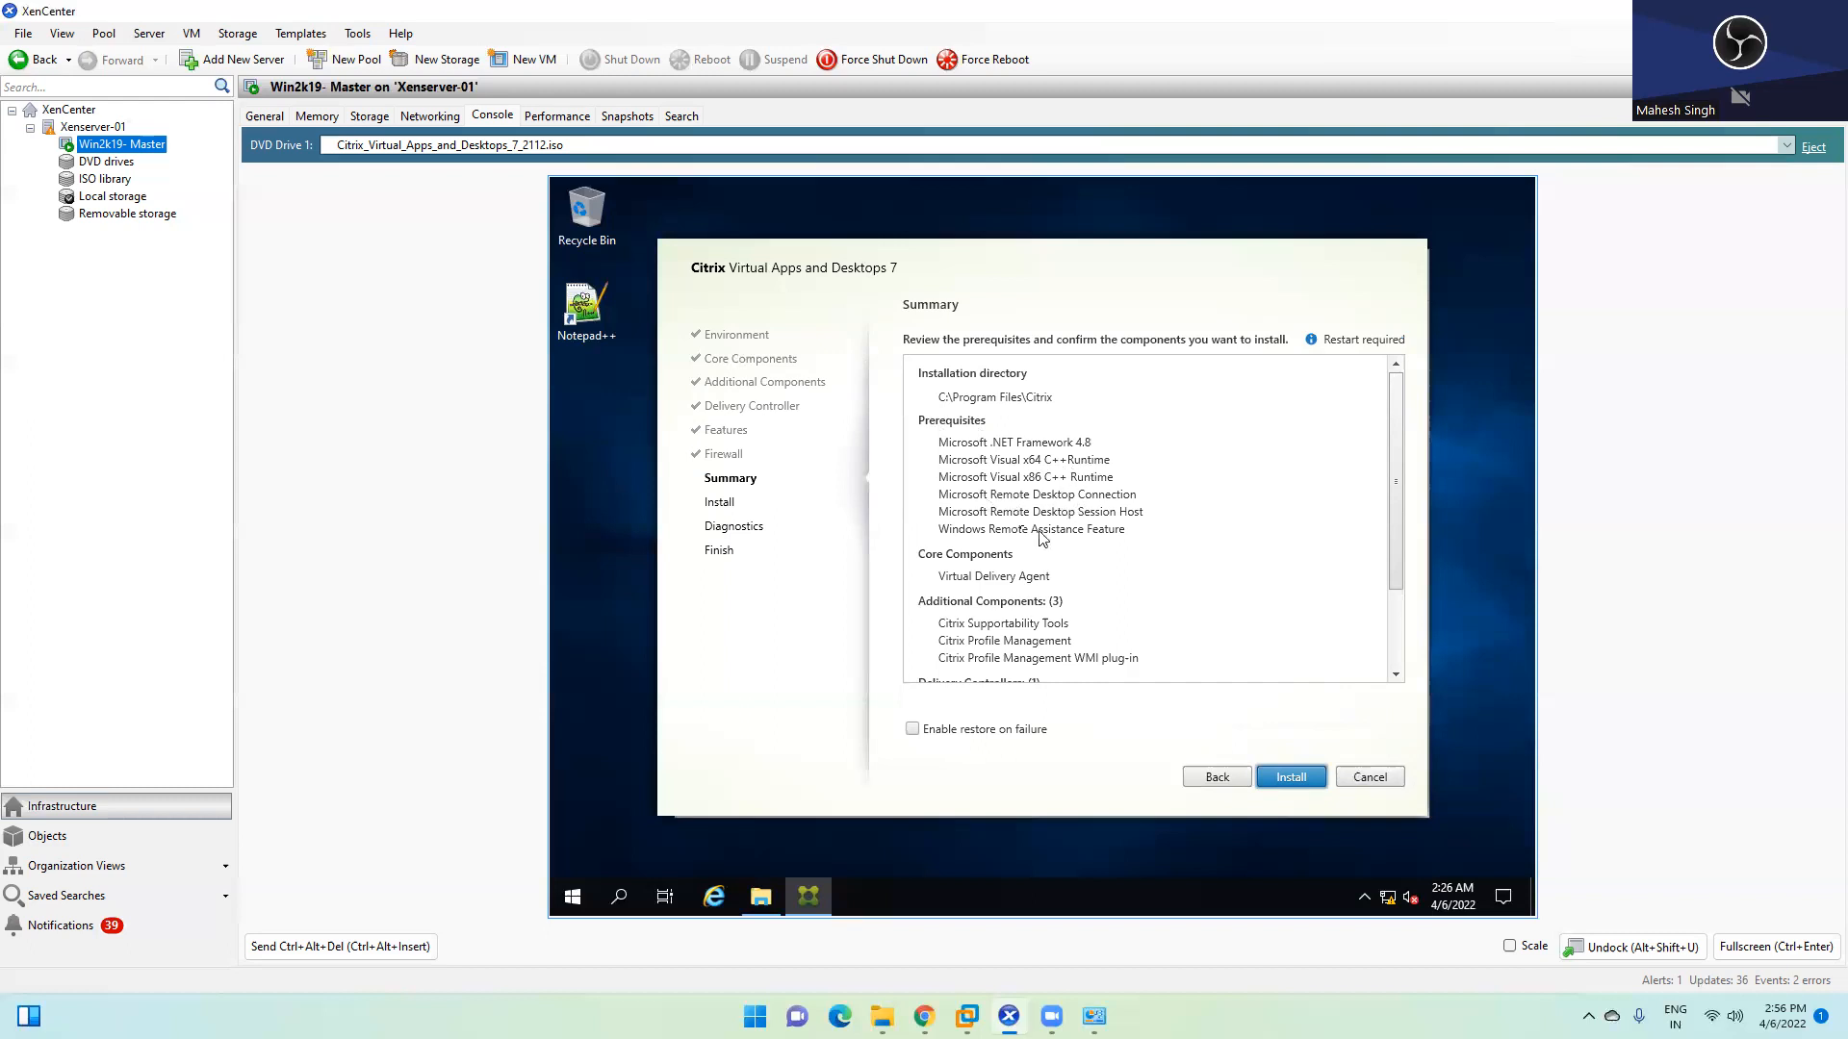
scroll(1059, 519, "down", 1)
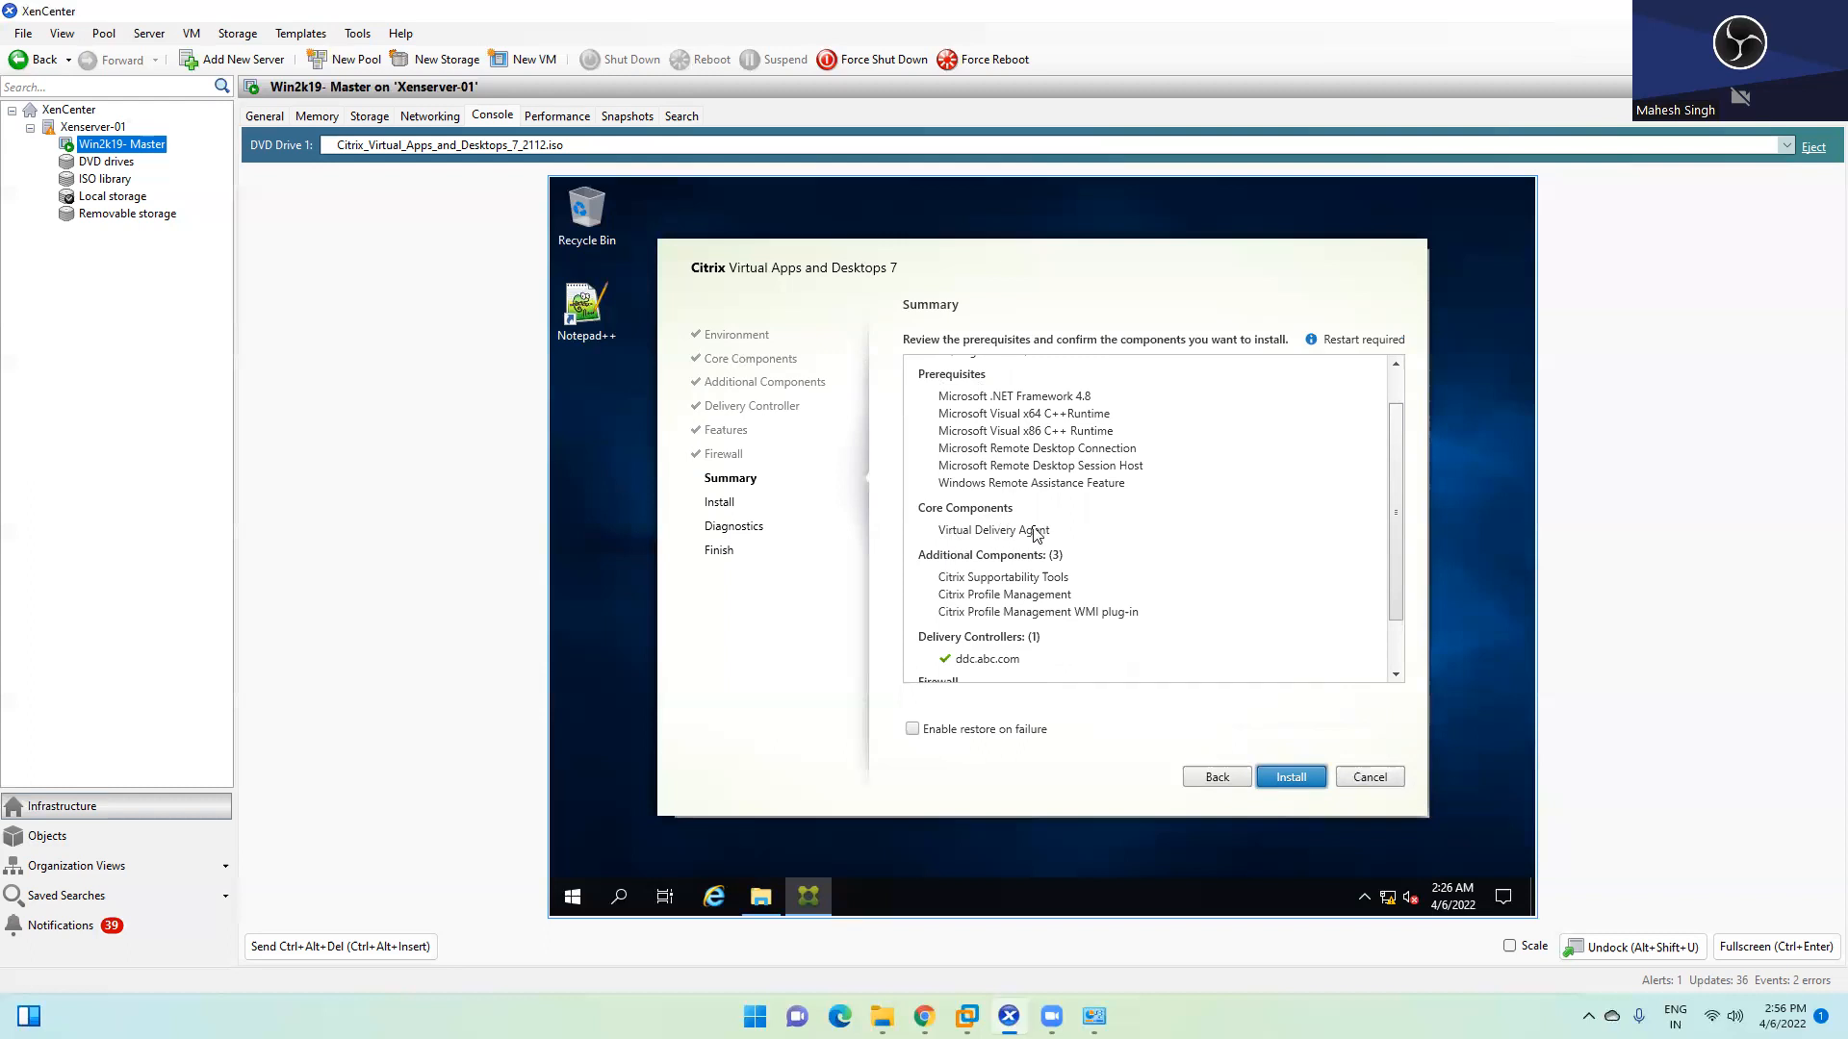
scroll(1035, 534, "down", 2)
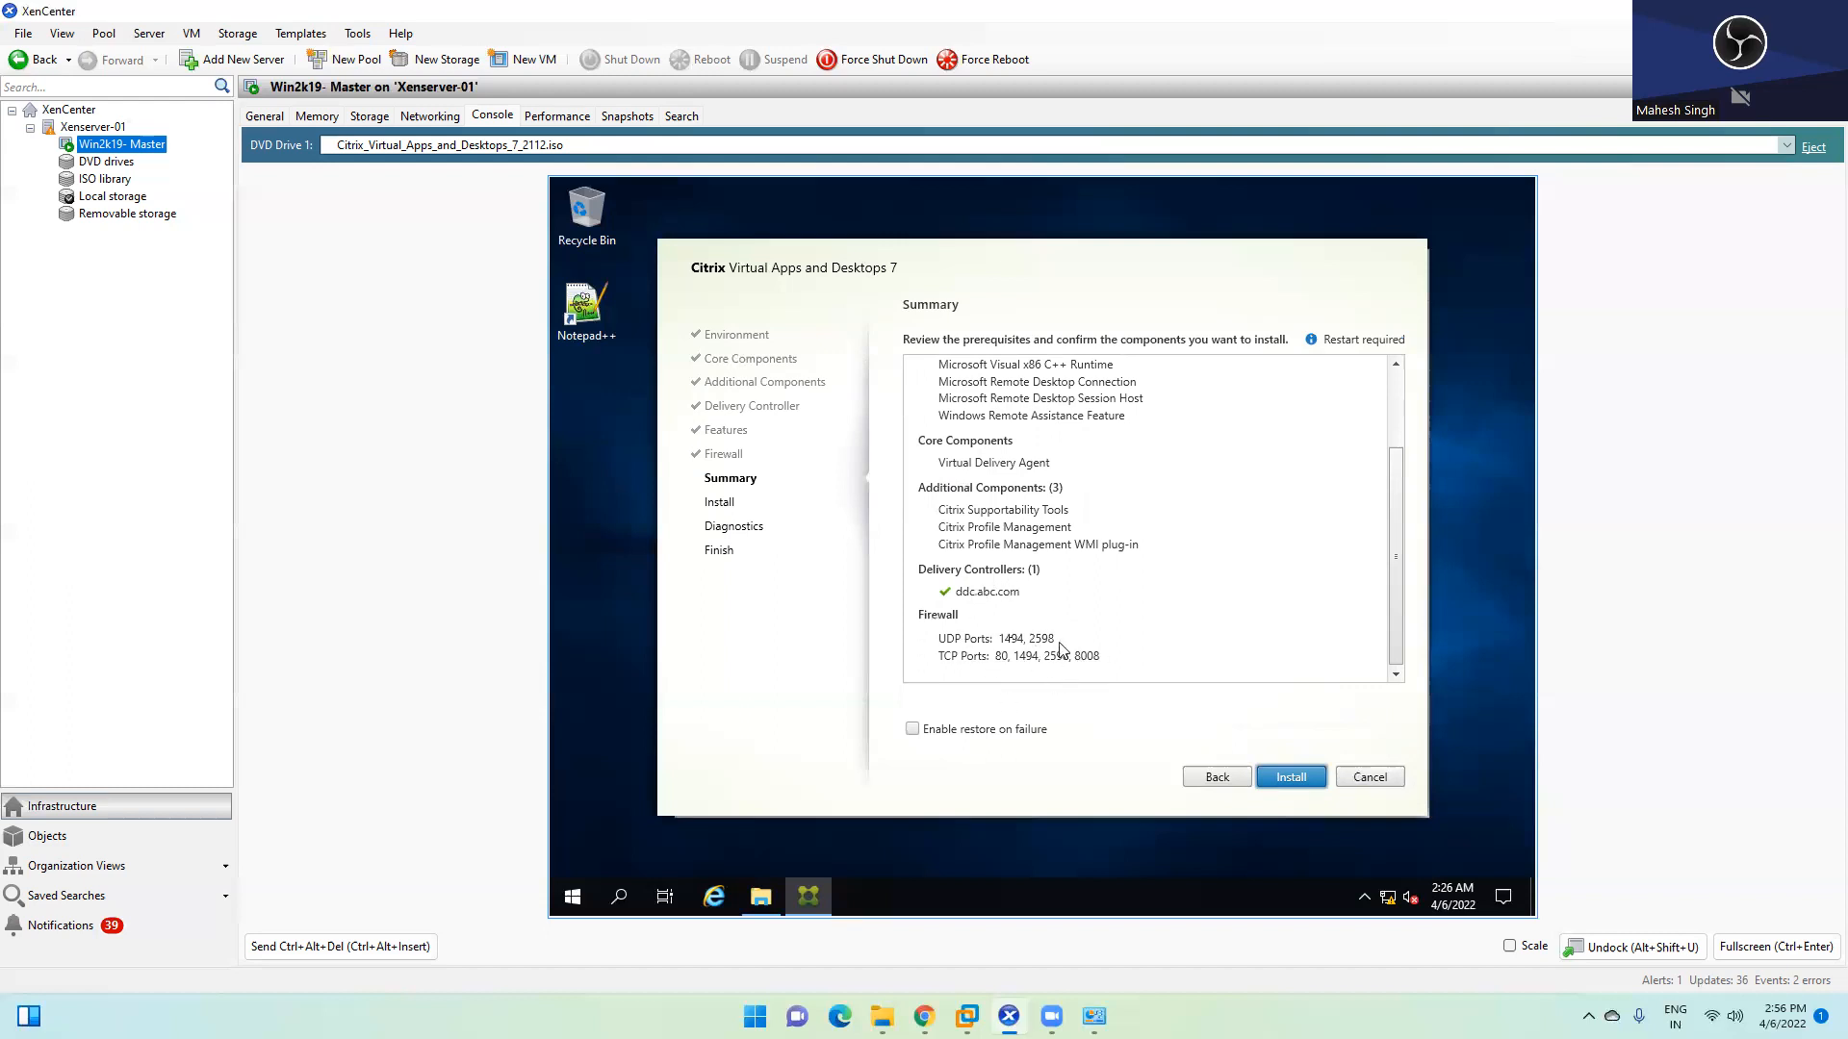
Start the VDA installation, beginning with the Microsoft .NET Framework 4.8 prerequisite
left_click(1276, 778)
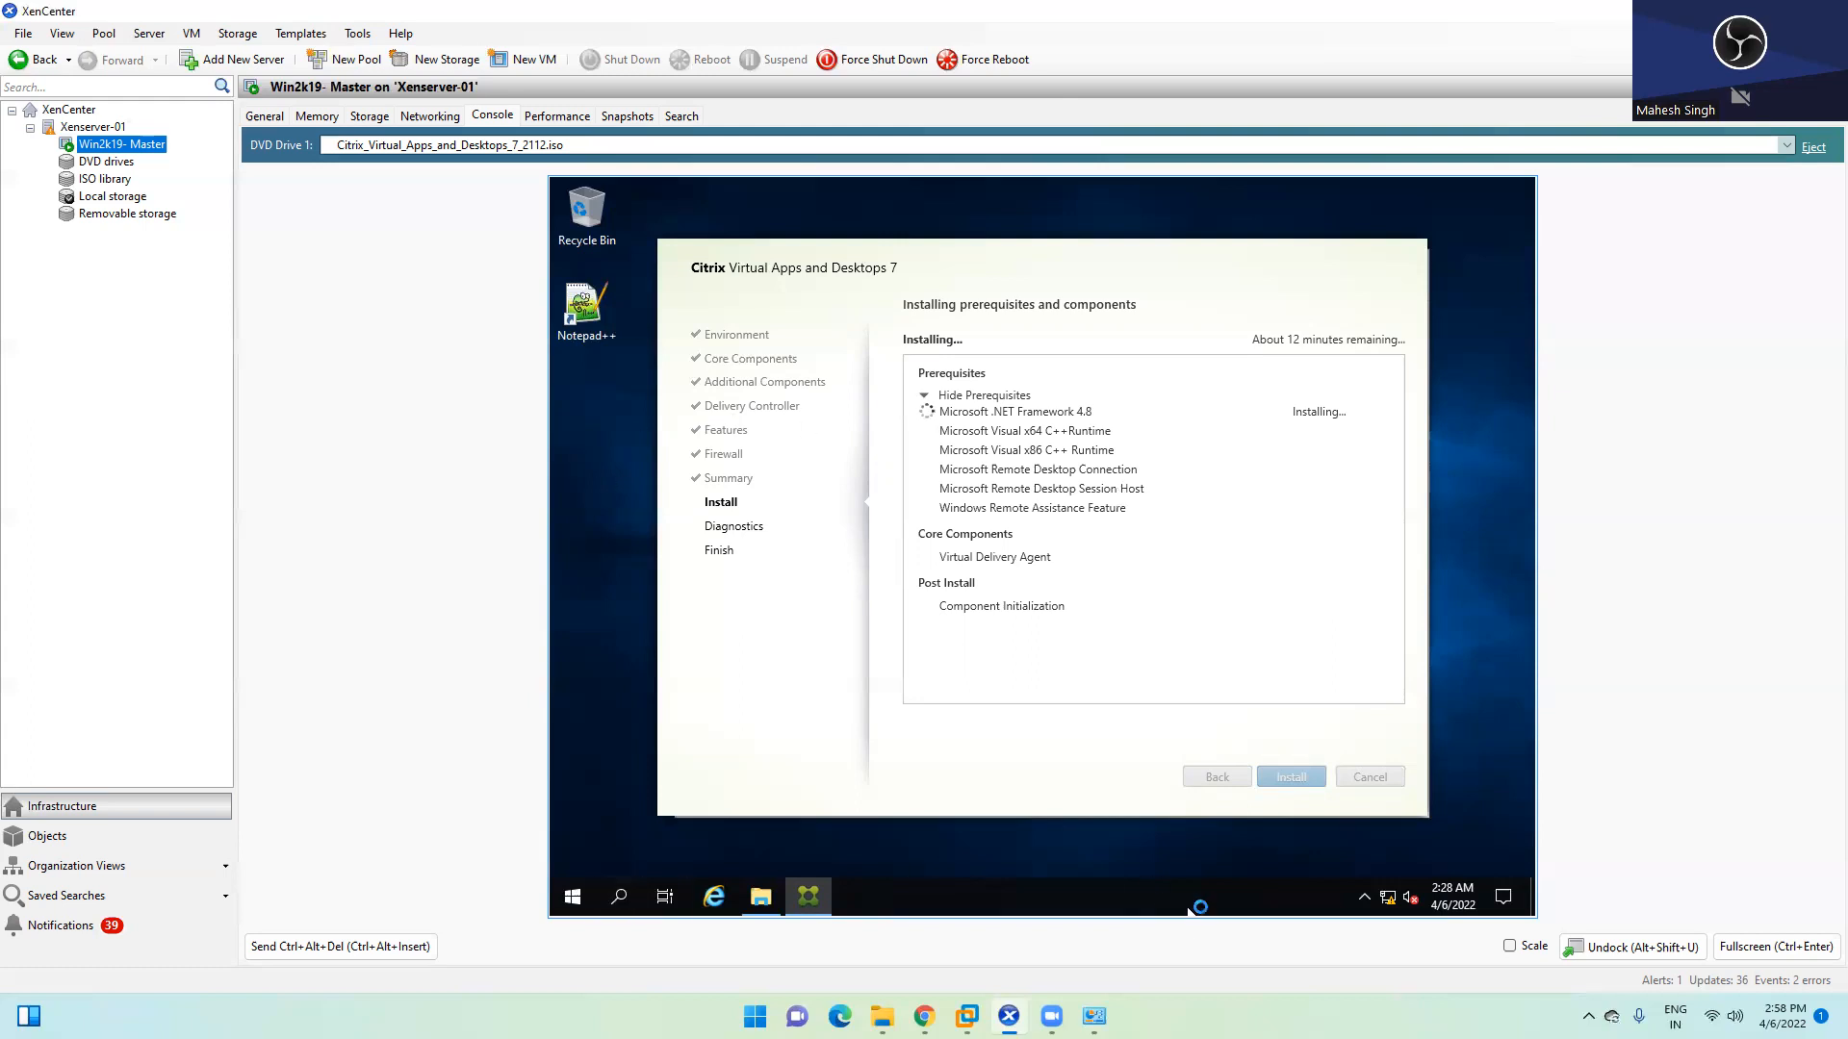
Switch to the DDC VM, put away the Software folder and command prompt, and restore Citrix Studio
left_click(966, 1016)
left_click(966, 883)
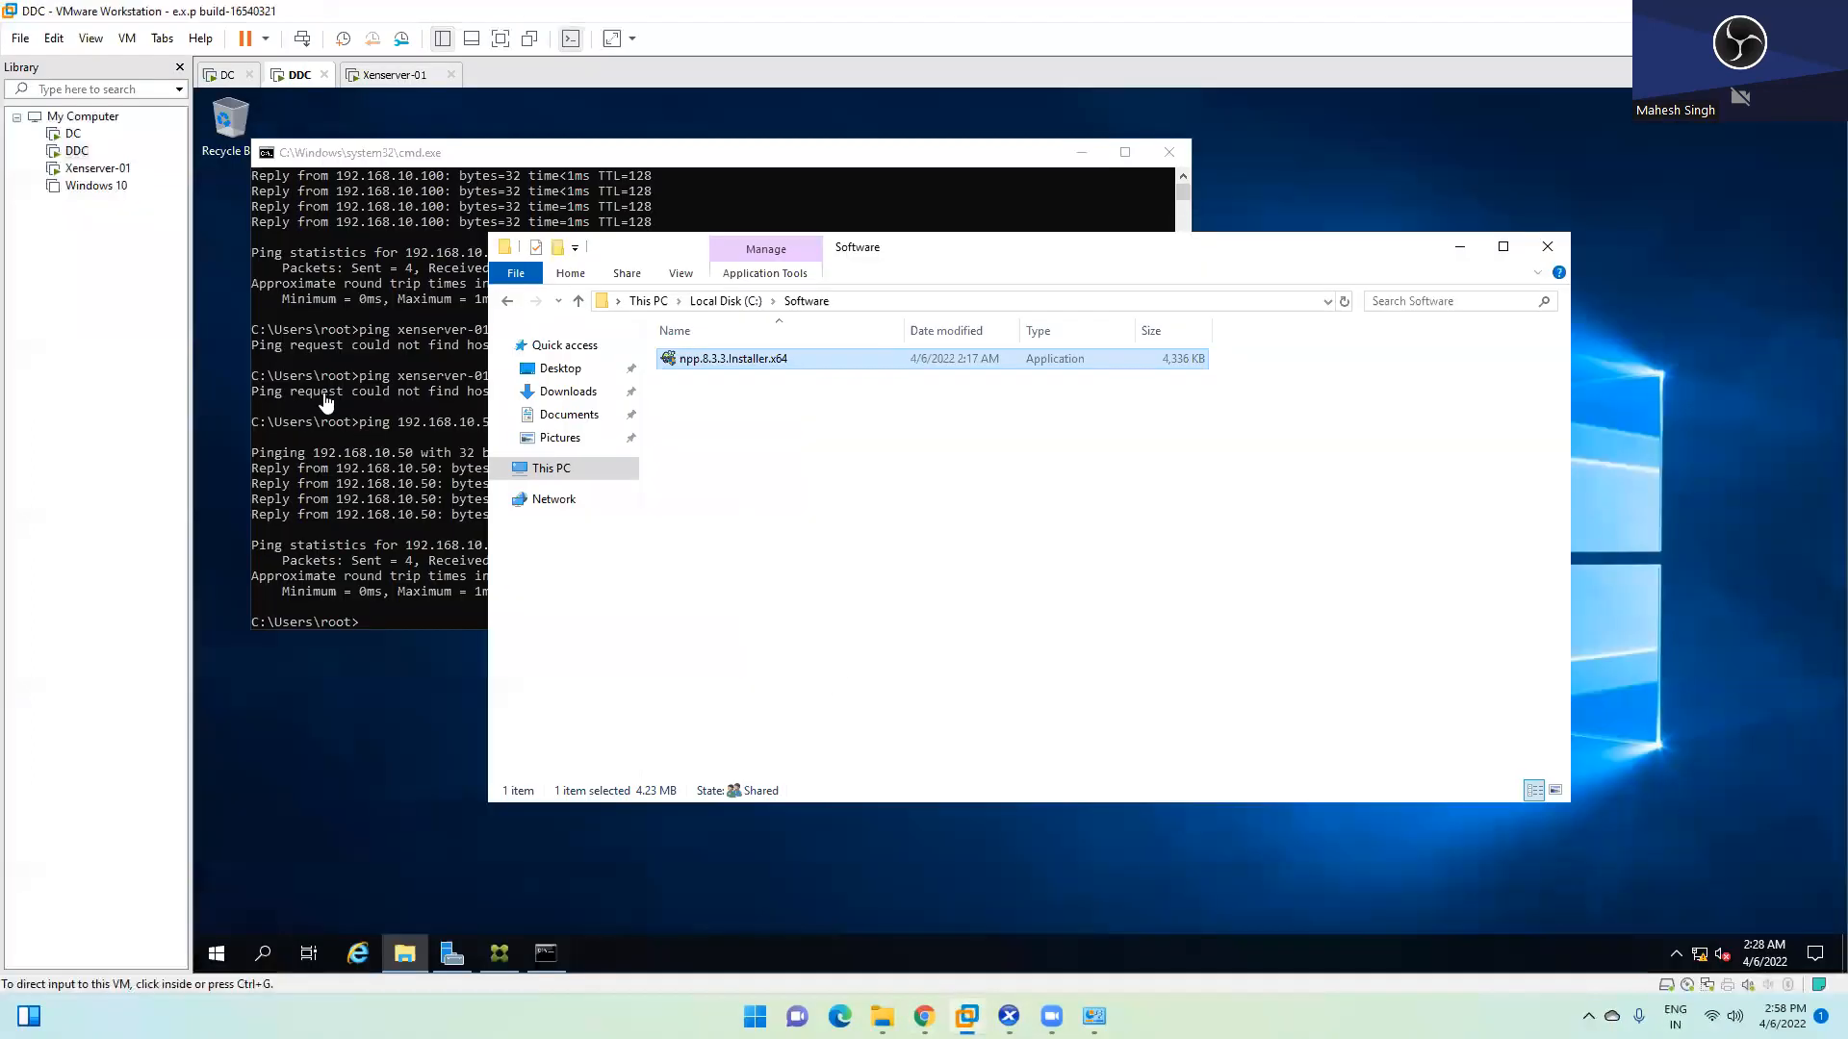
left_click(1459, 247)
left_click(1151, 160)
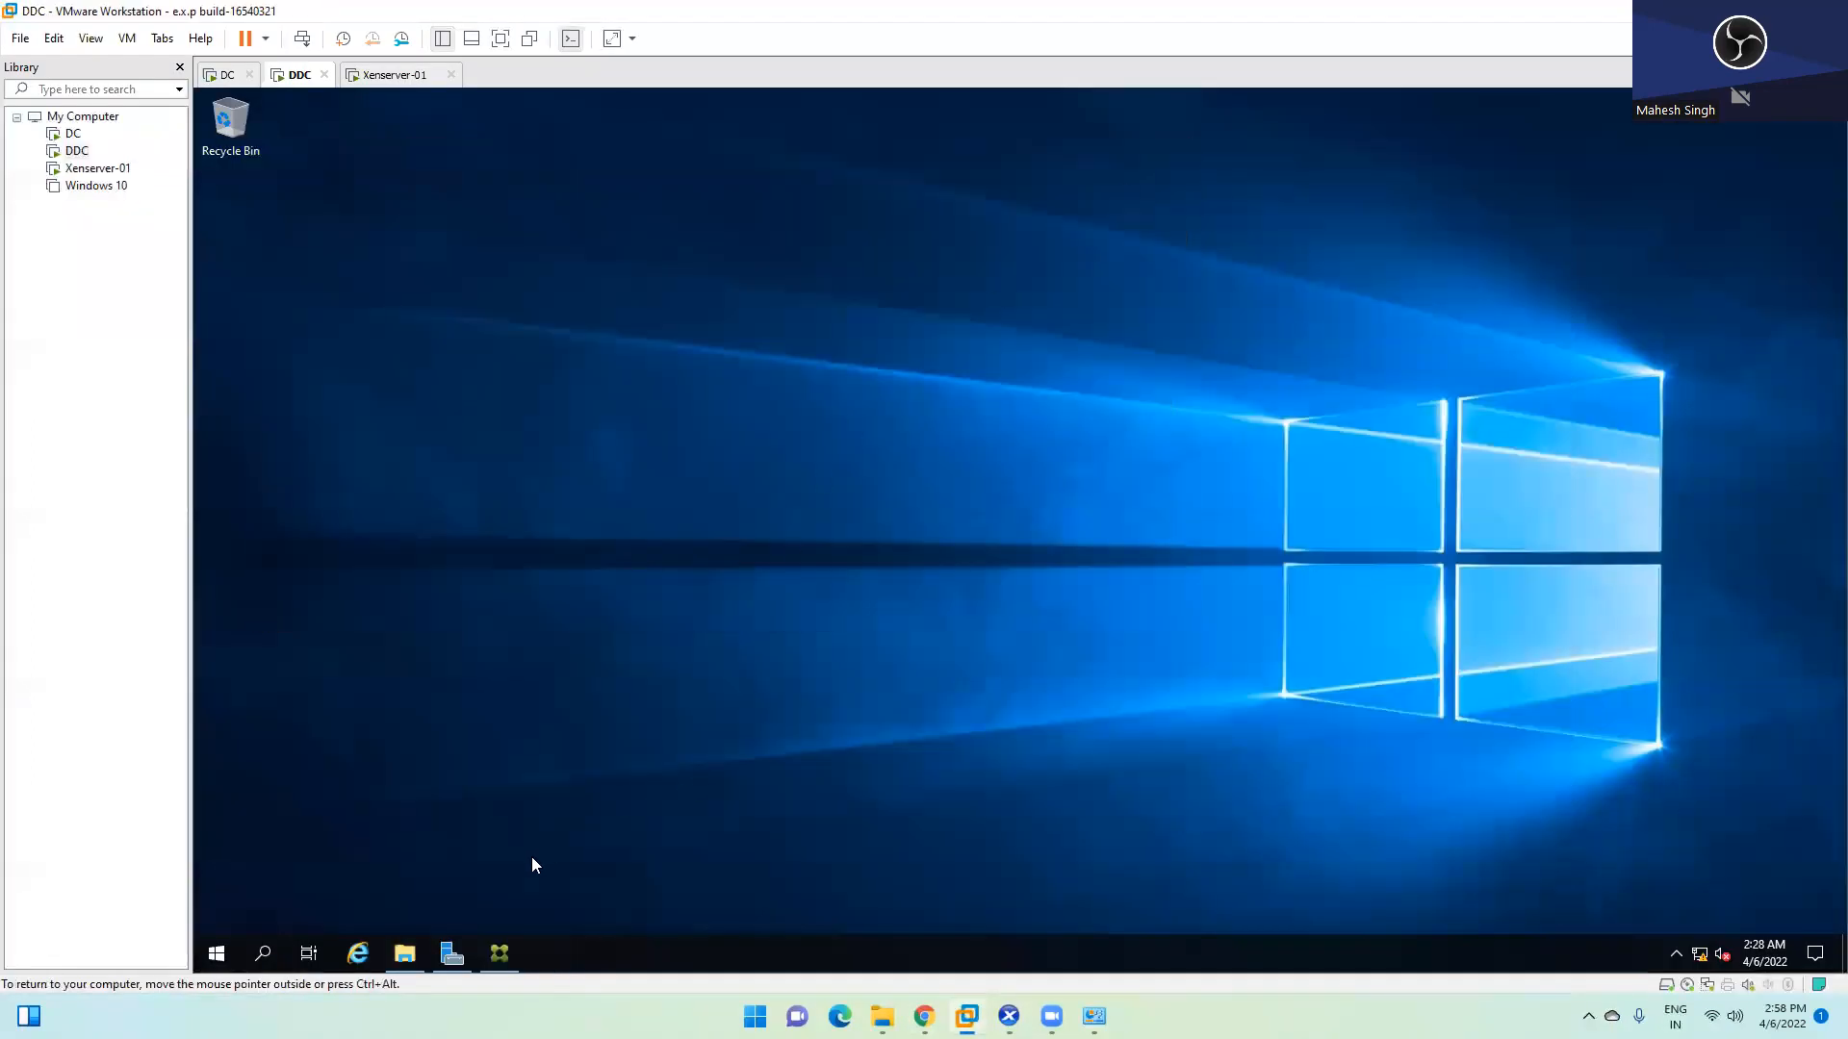
left_click(512, 941)
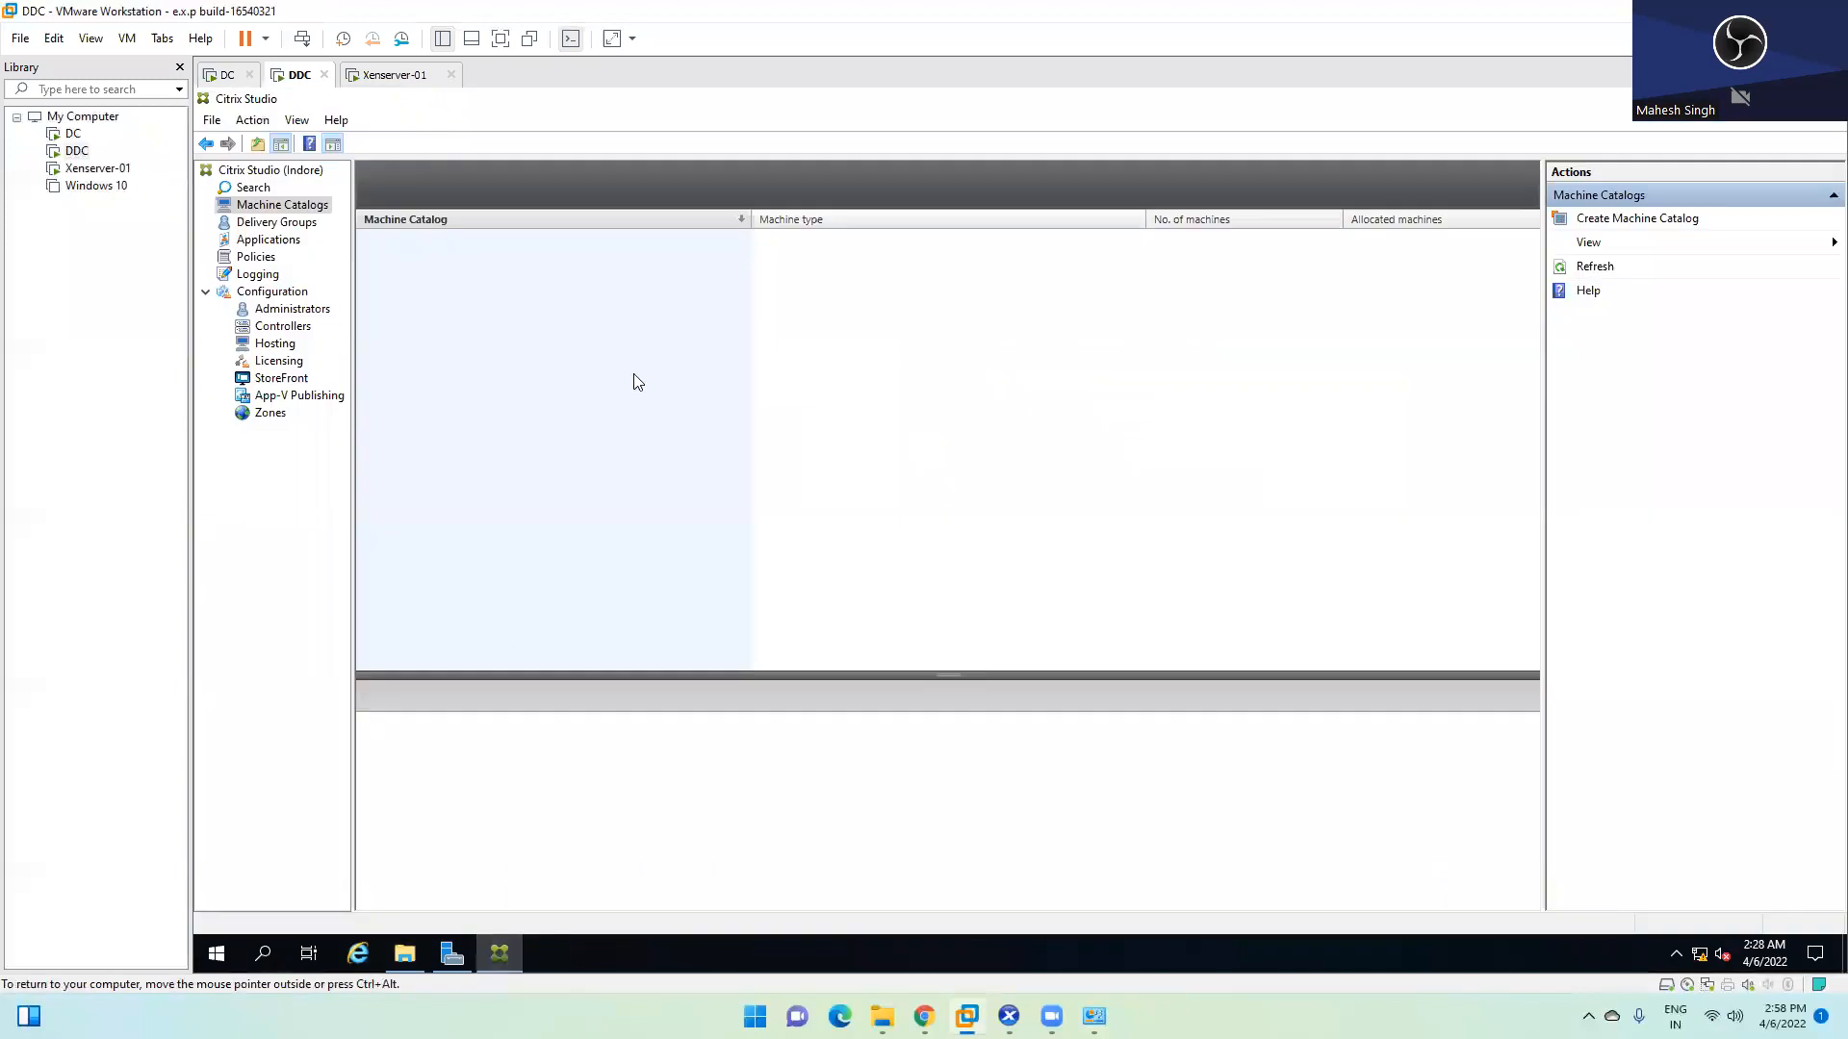
Go to the Applications node and start the Add Applications wizard
left_click(277, 222)
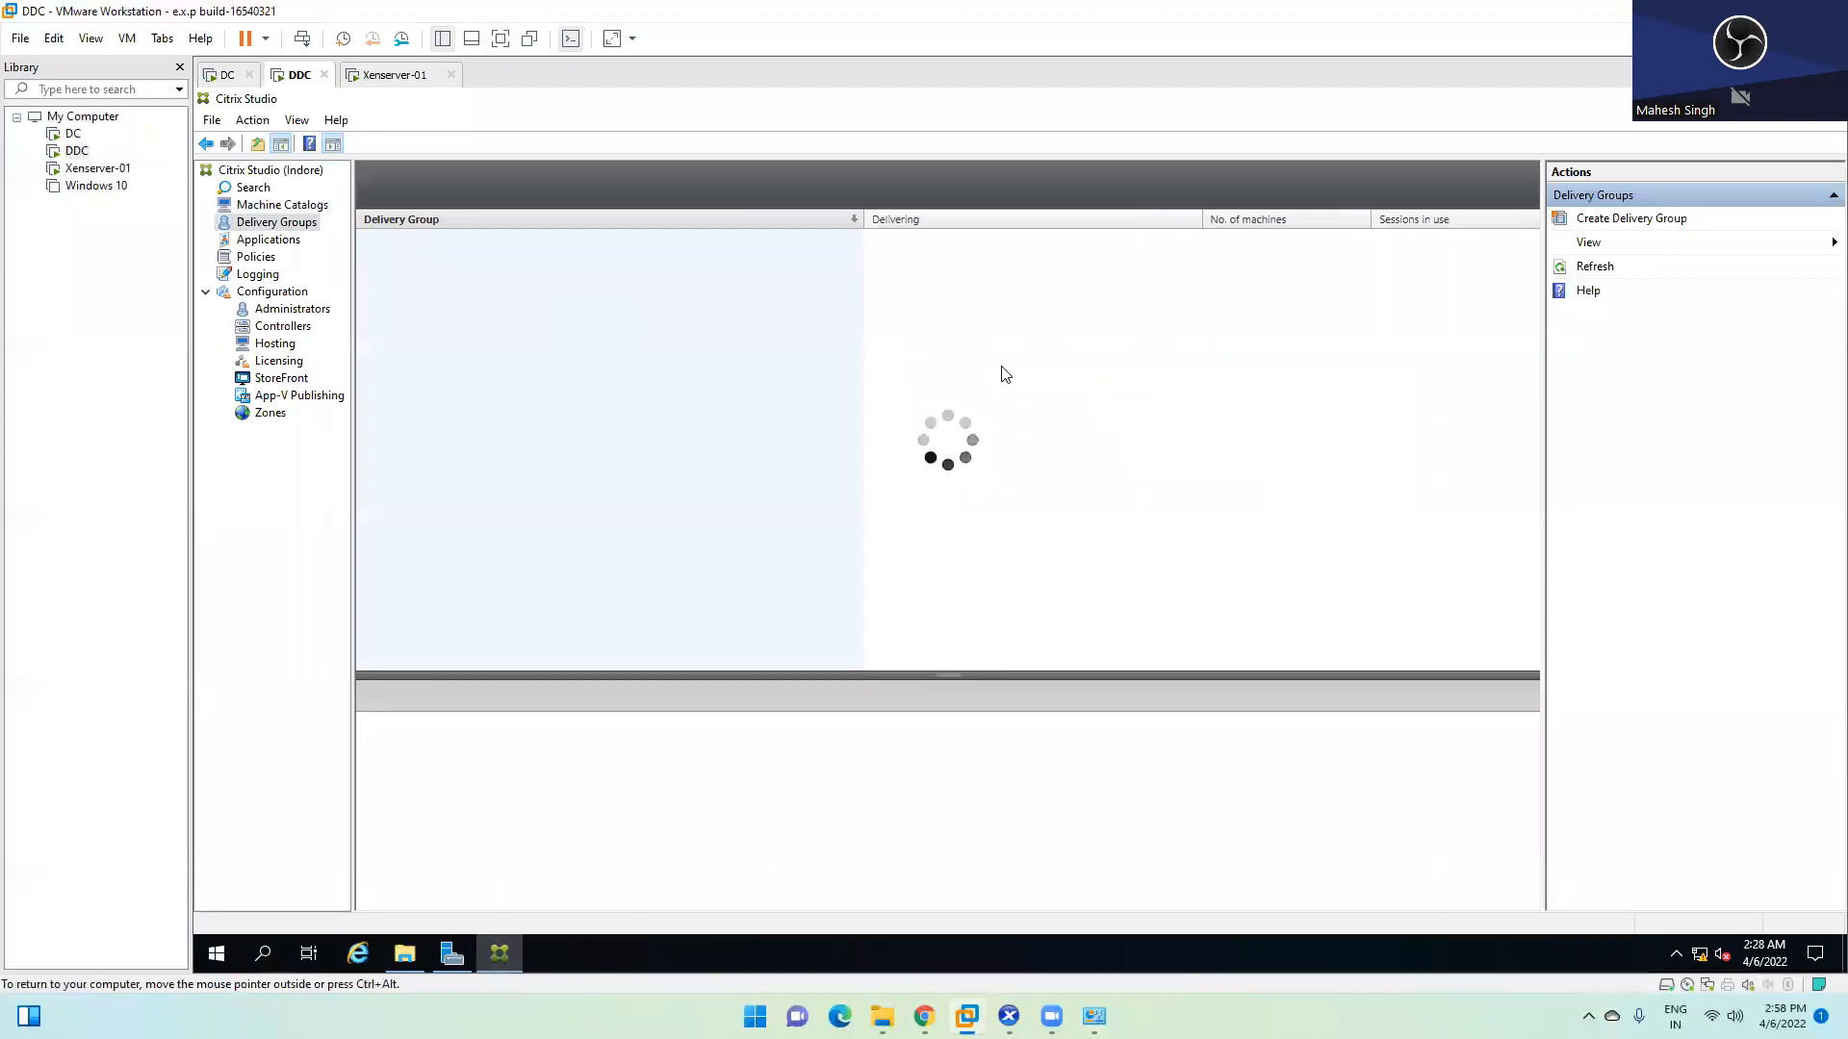
left_click(255, 239)
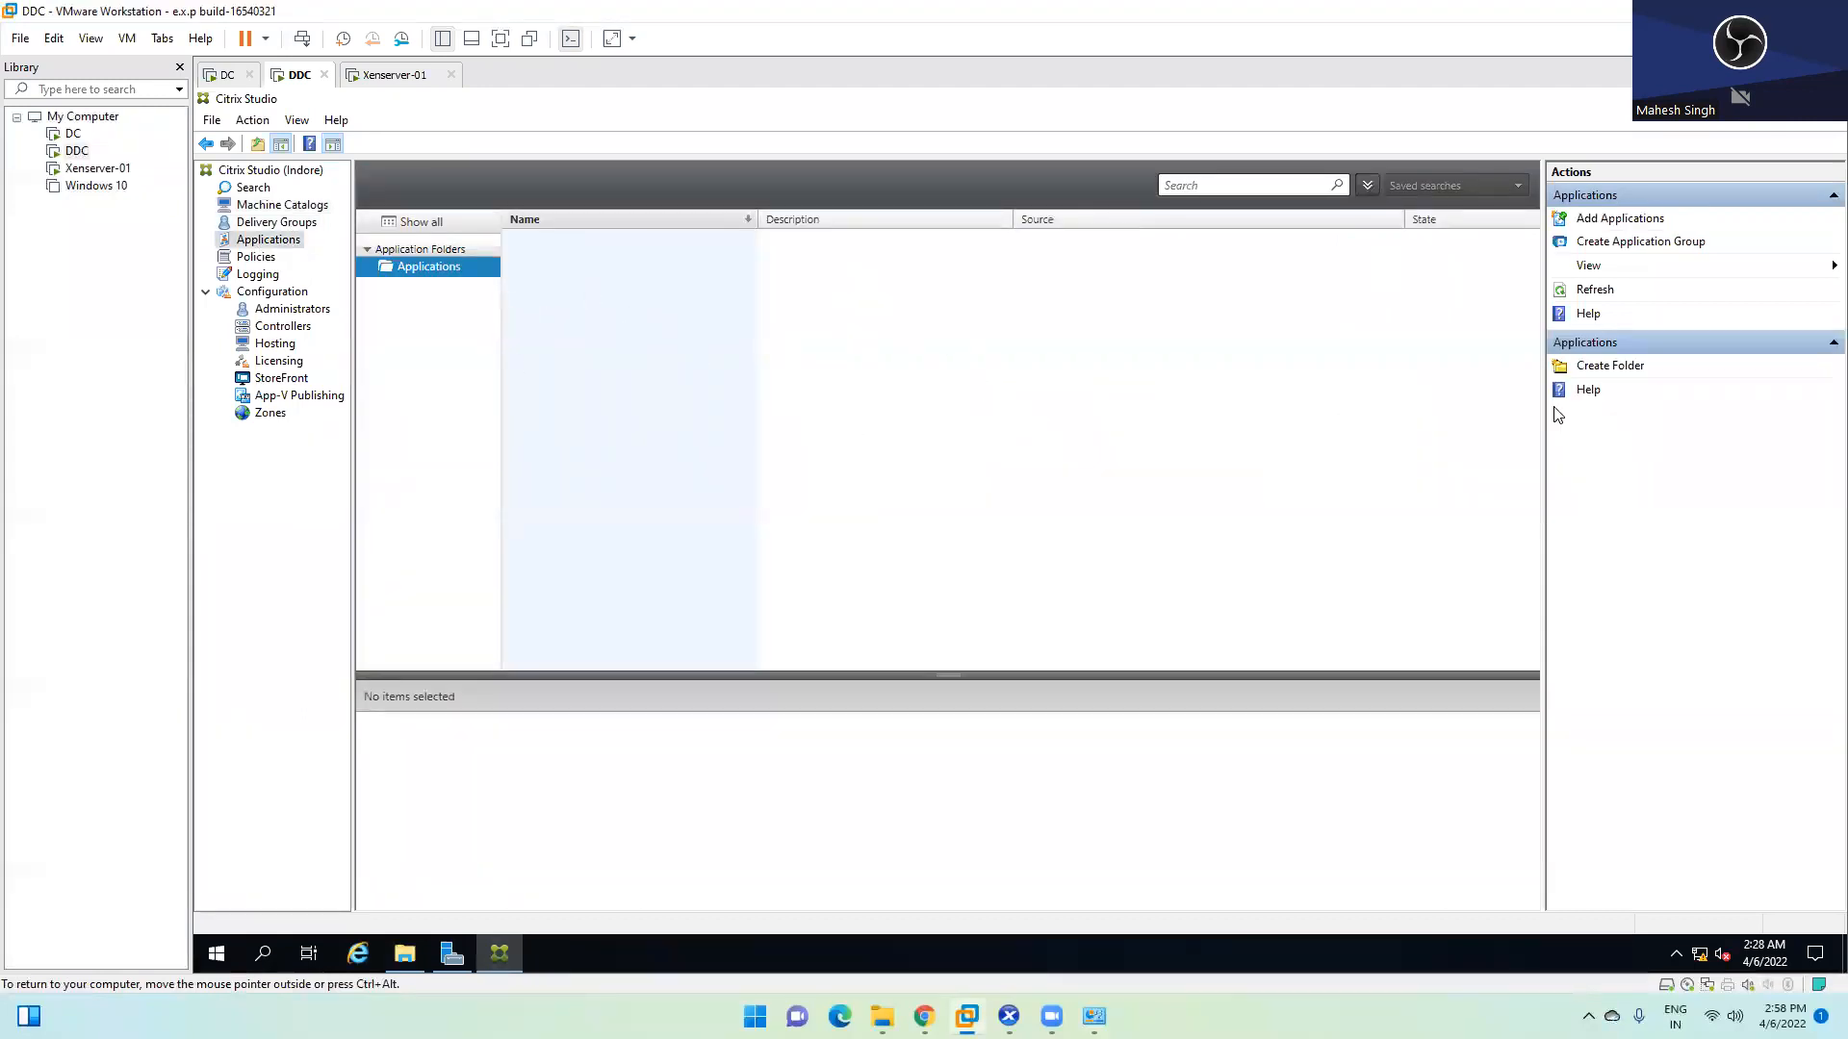
left_click(1626, 219)
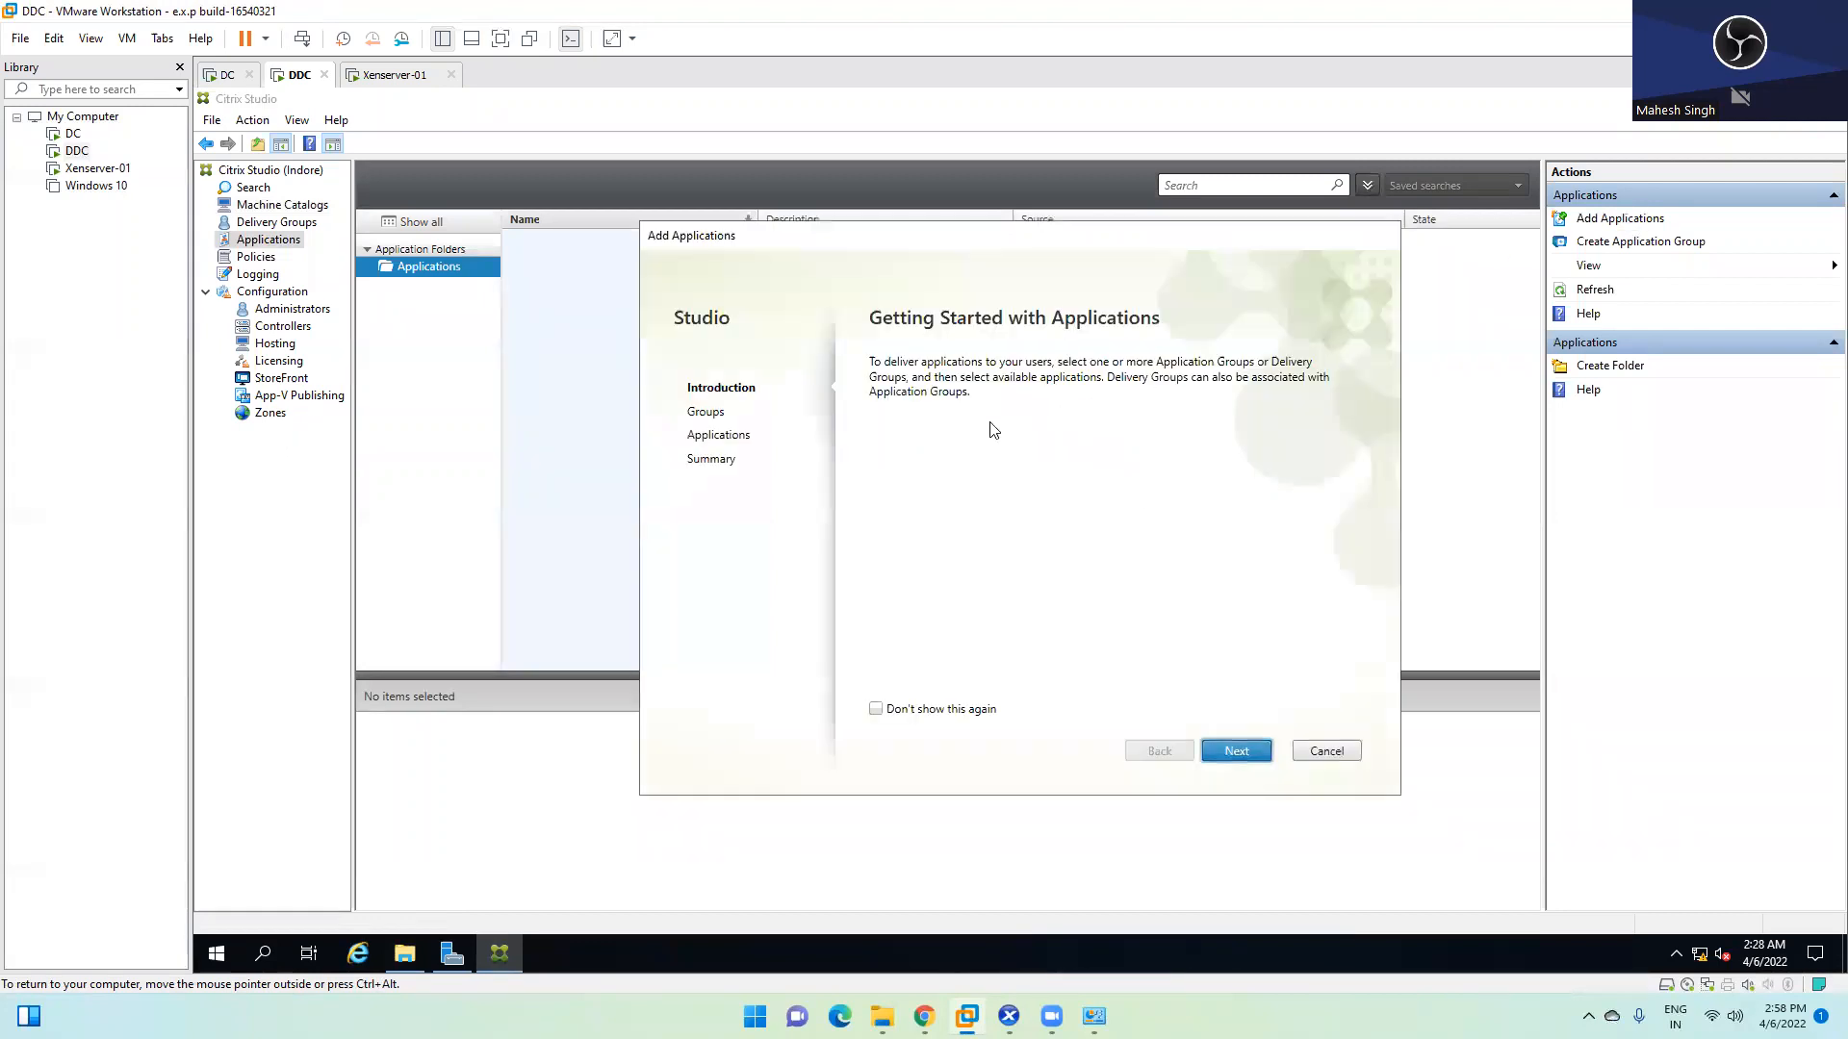
Cancel the wizard and review the Unfiltered policy's settings and assignments under Policies
left_click(1342, 751)
left_click(258, 257)
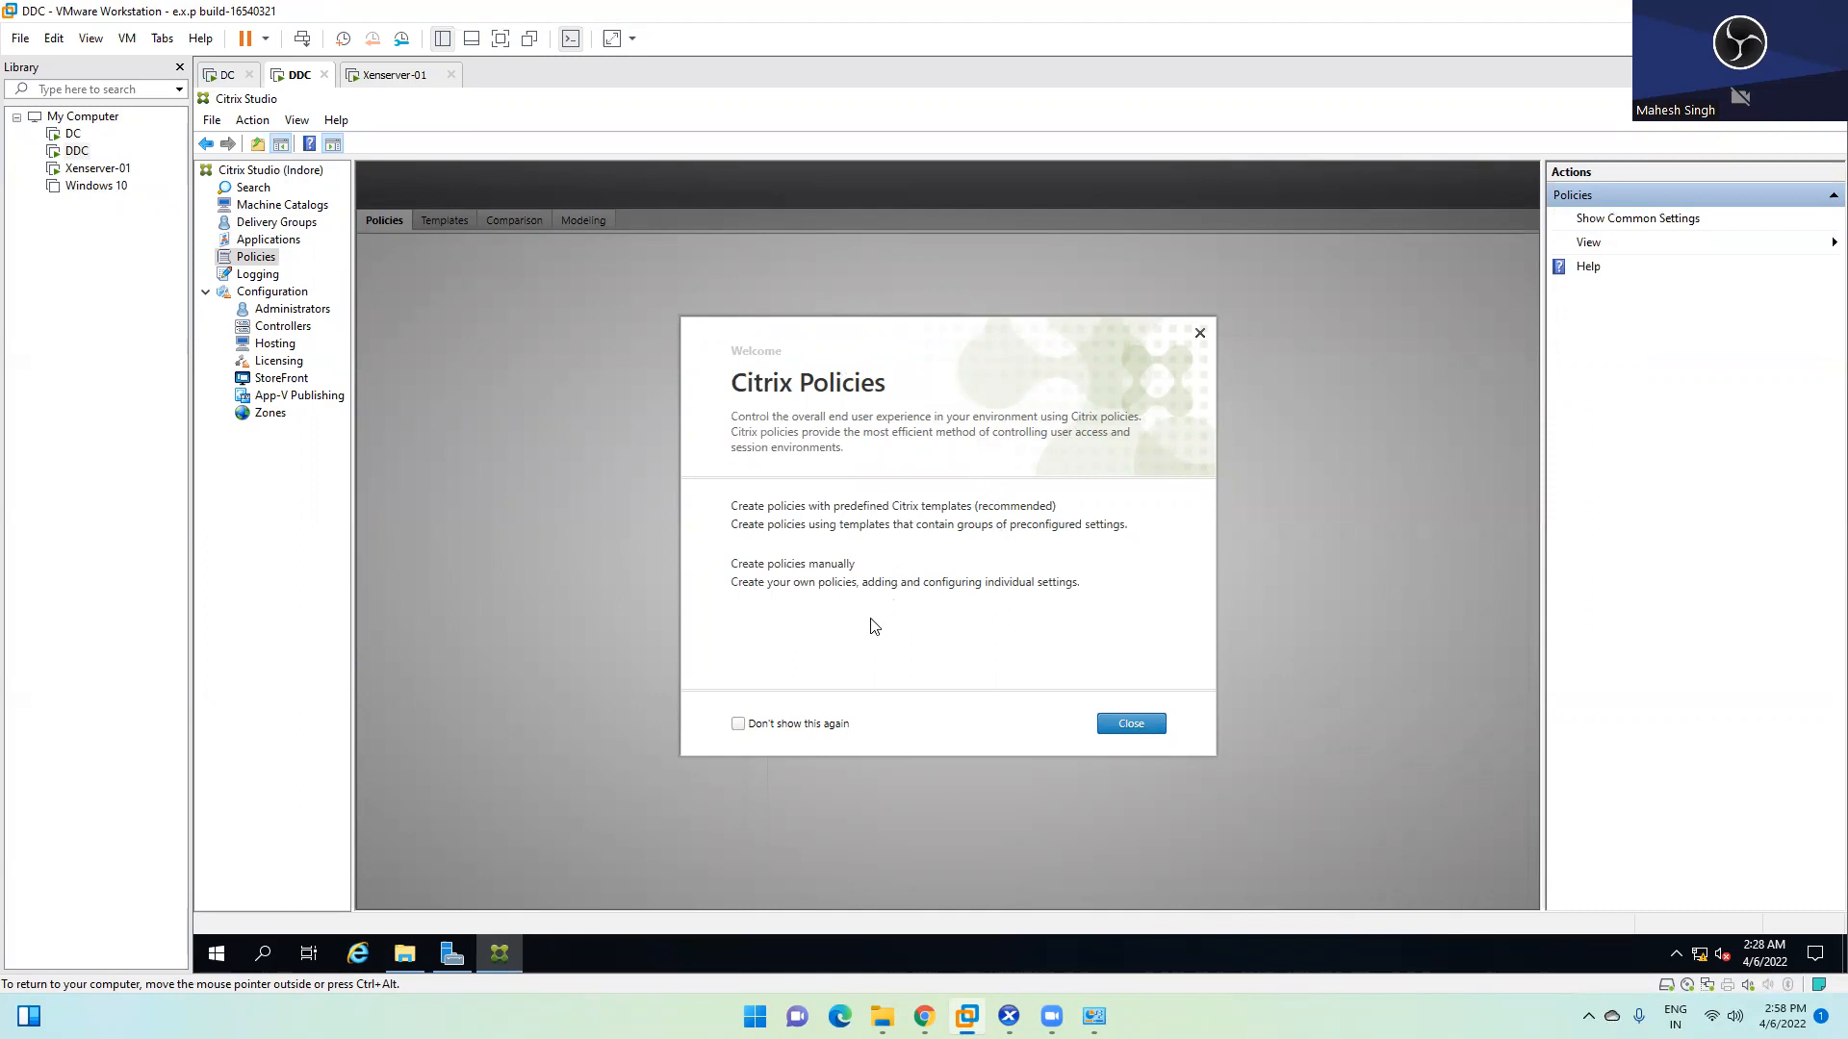
left_click(737, 724)
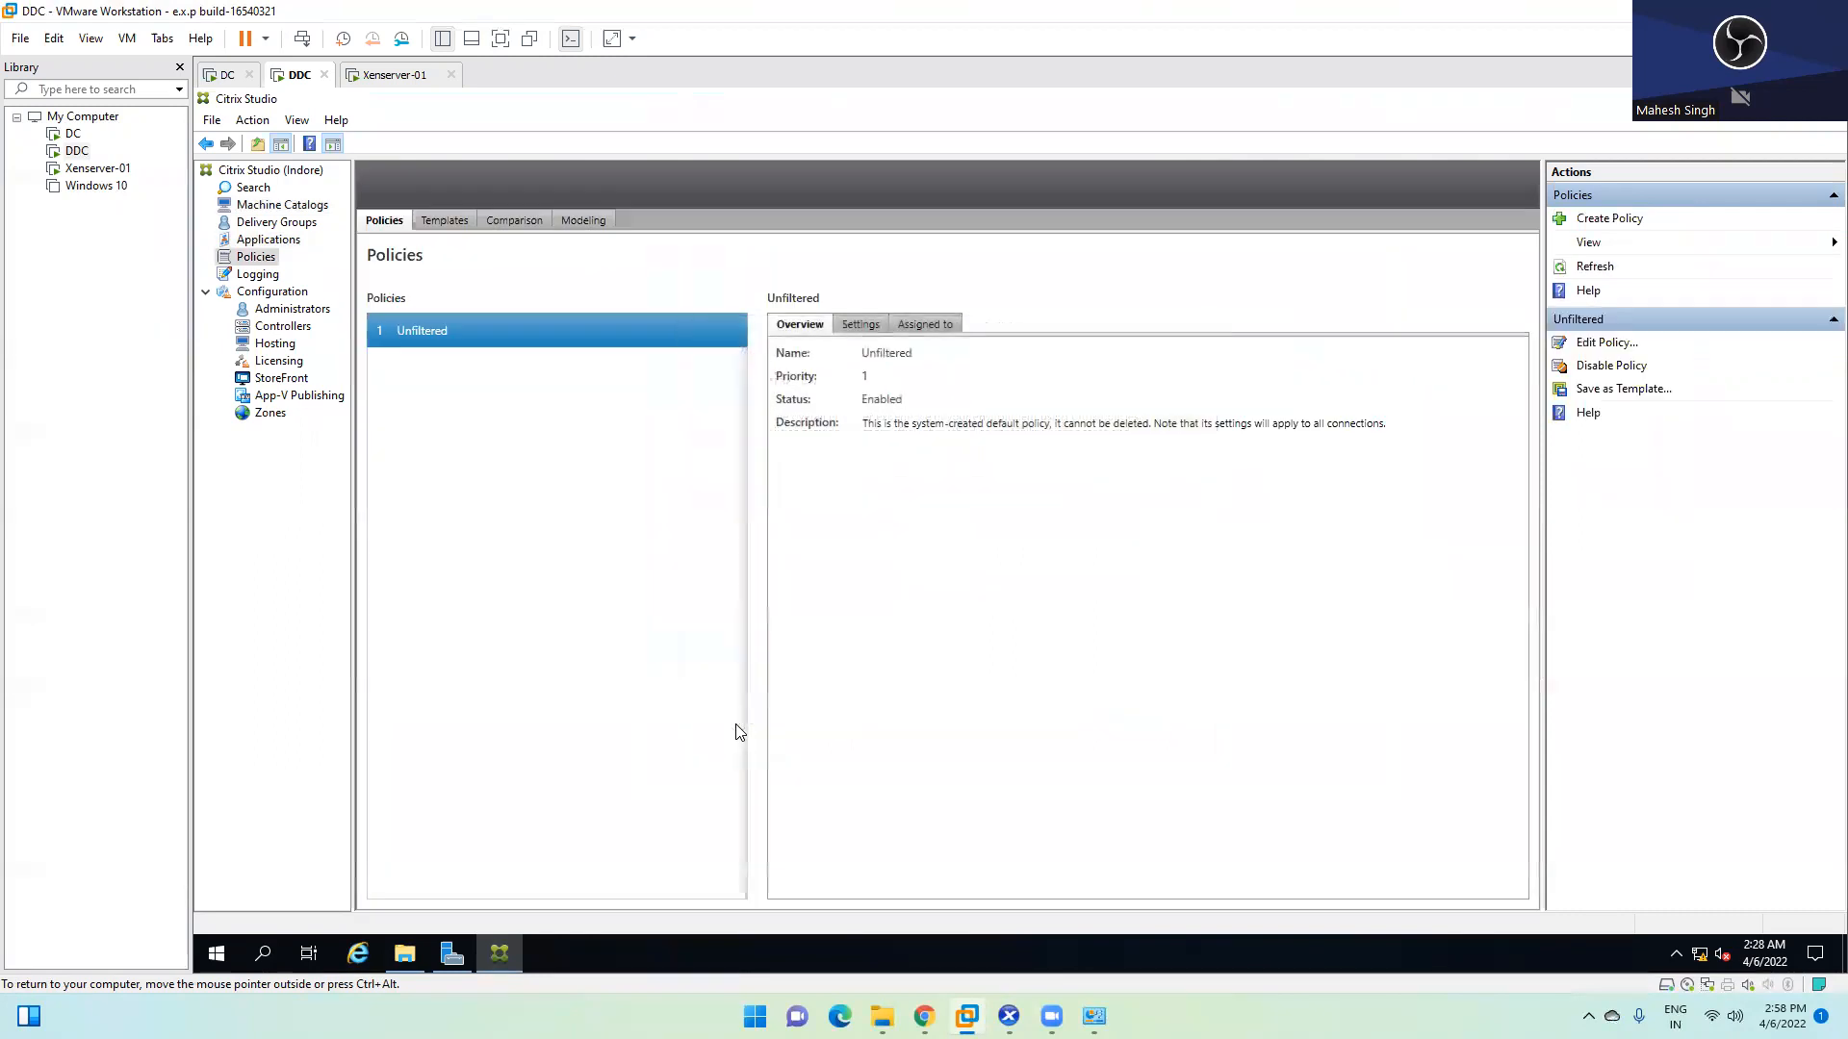
left_click(857, 325)
left_click(947, 328)
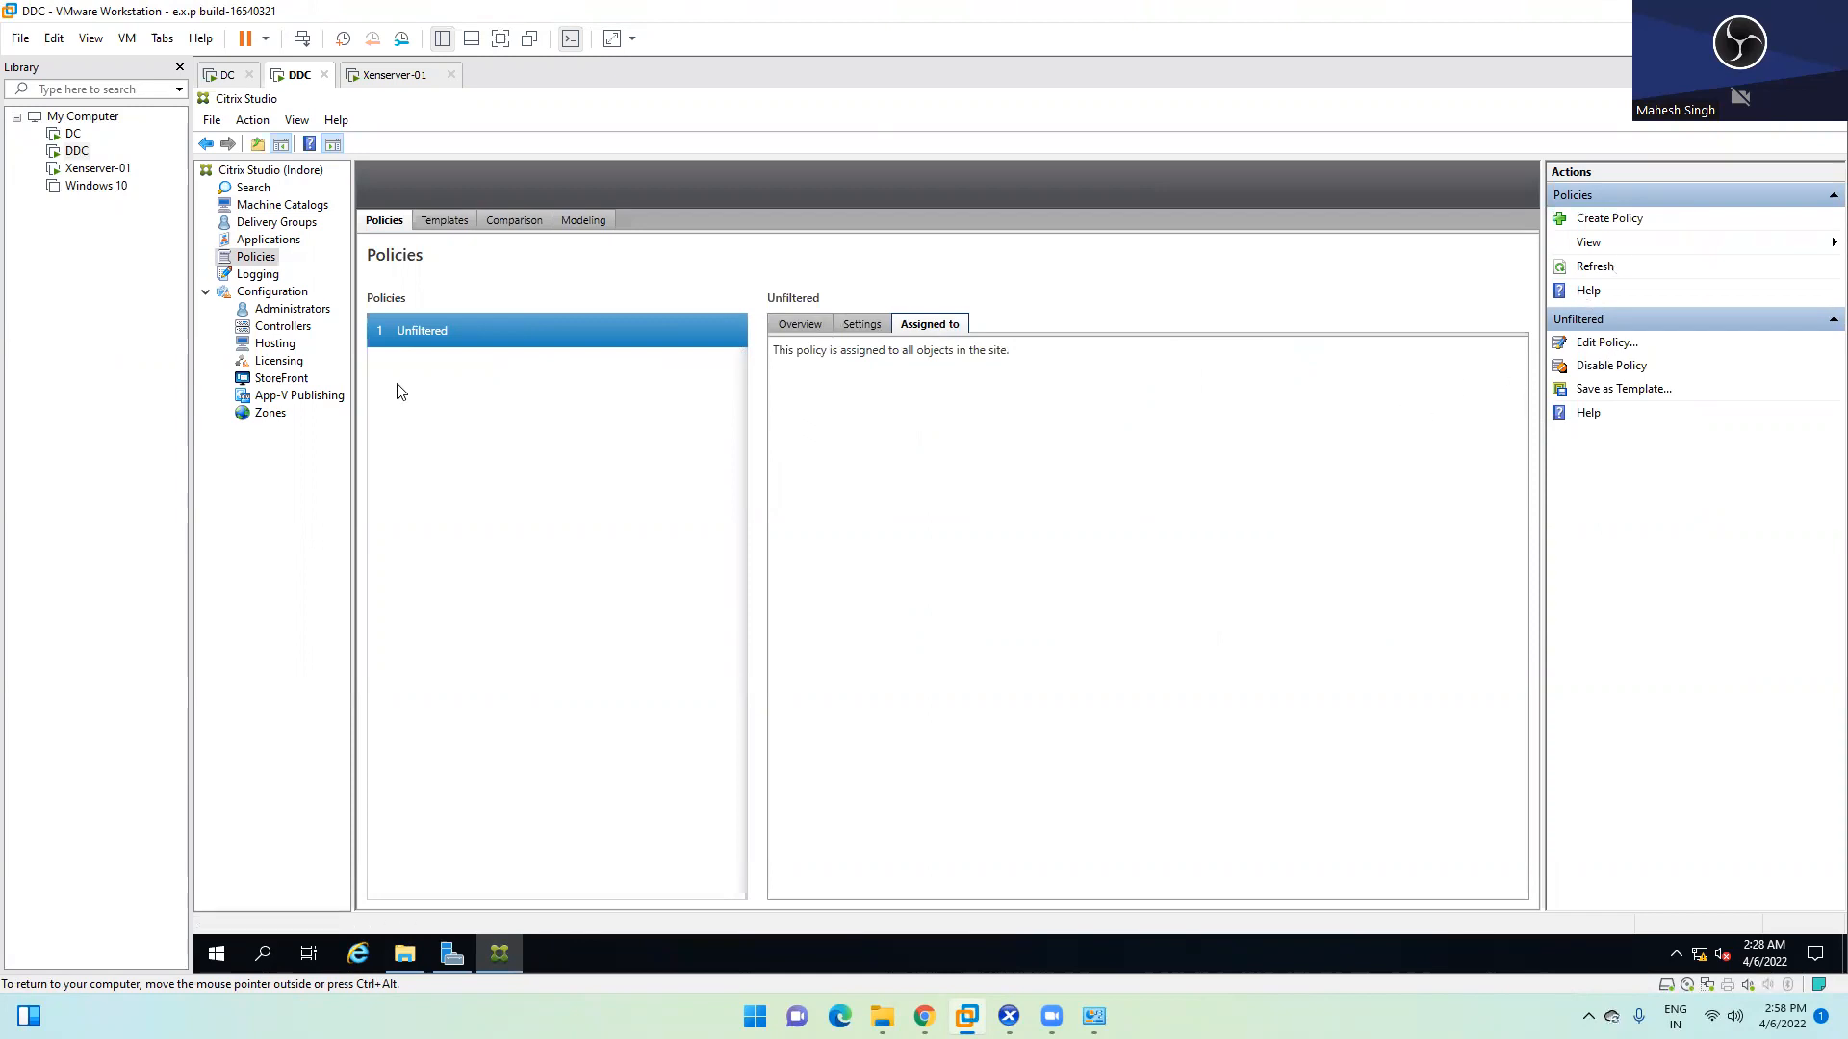
Open the configuration log and inspect the Full Desktop Deployment, Edit Zone and database connection entries
left_click(258, 275)
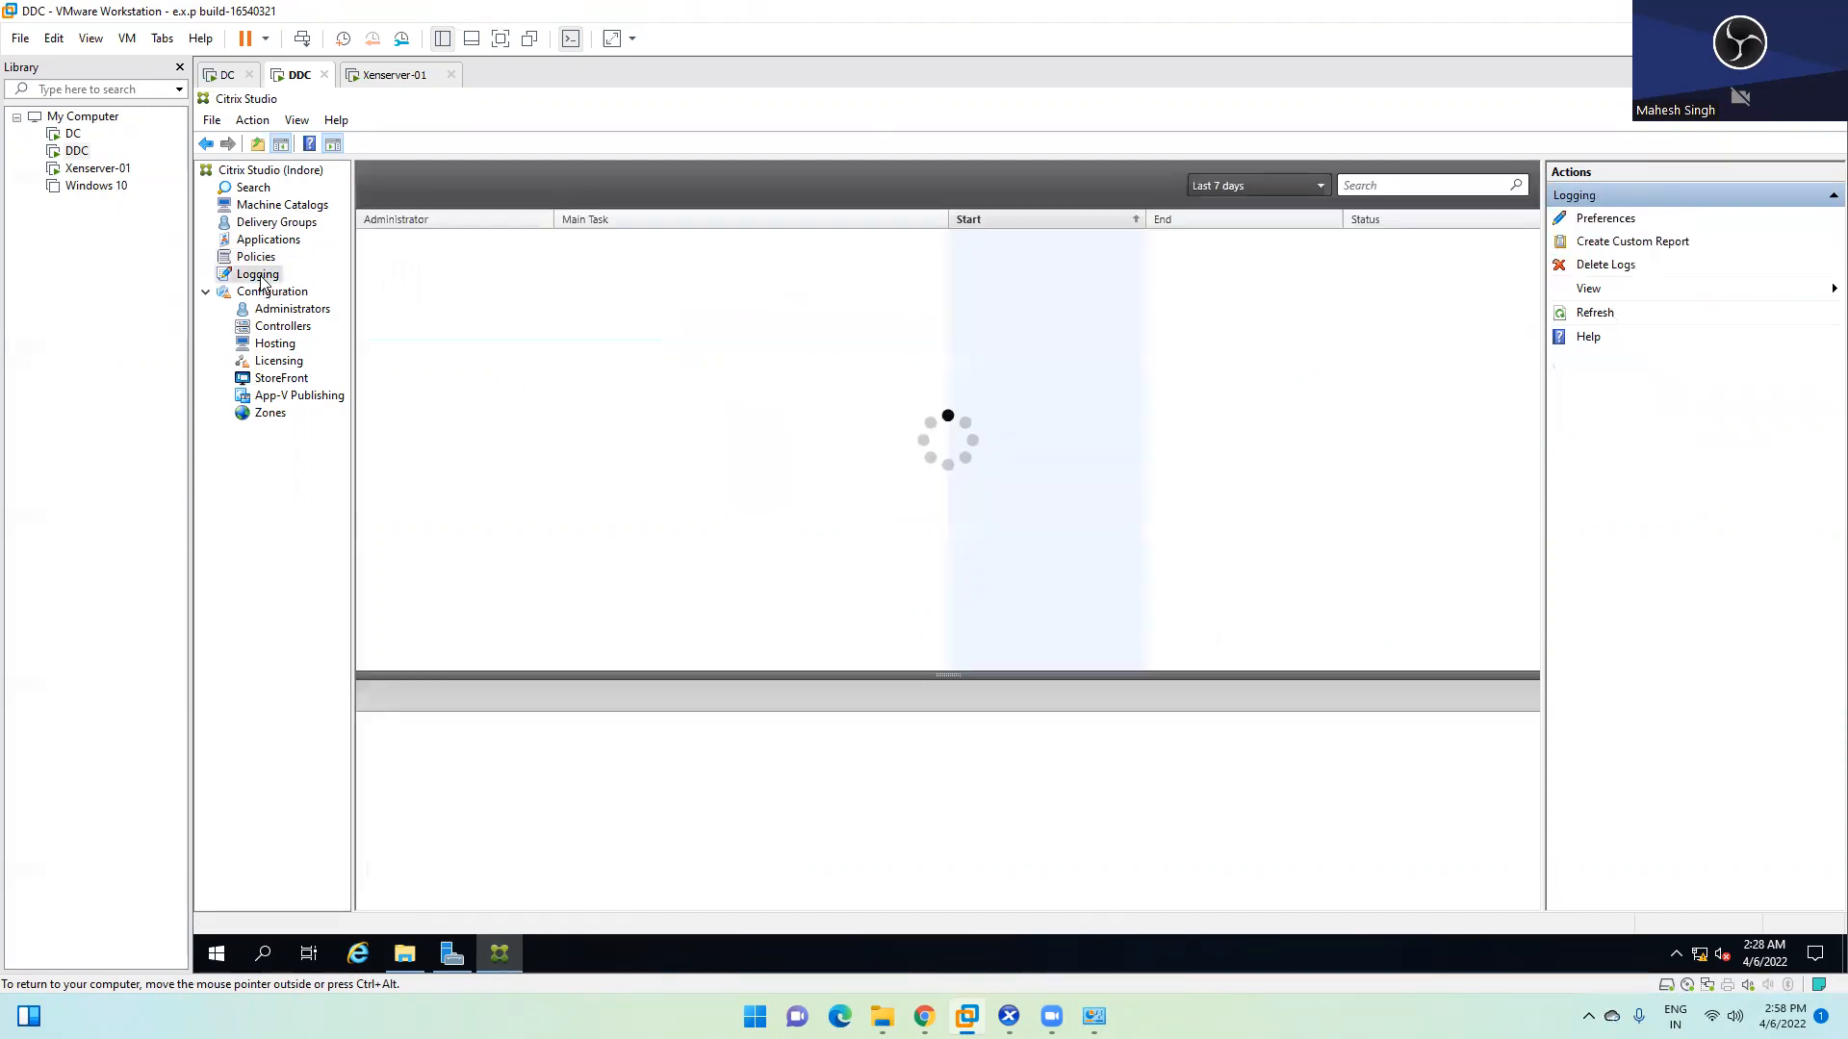
left_click(602, 262)
left_click(578, 322)
left_click(530, 384)
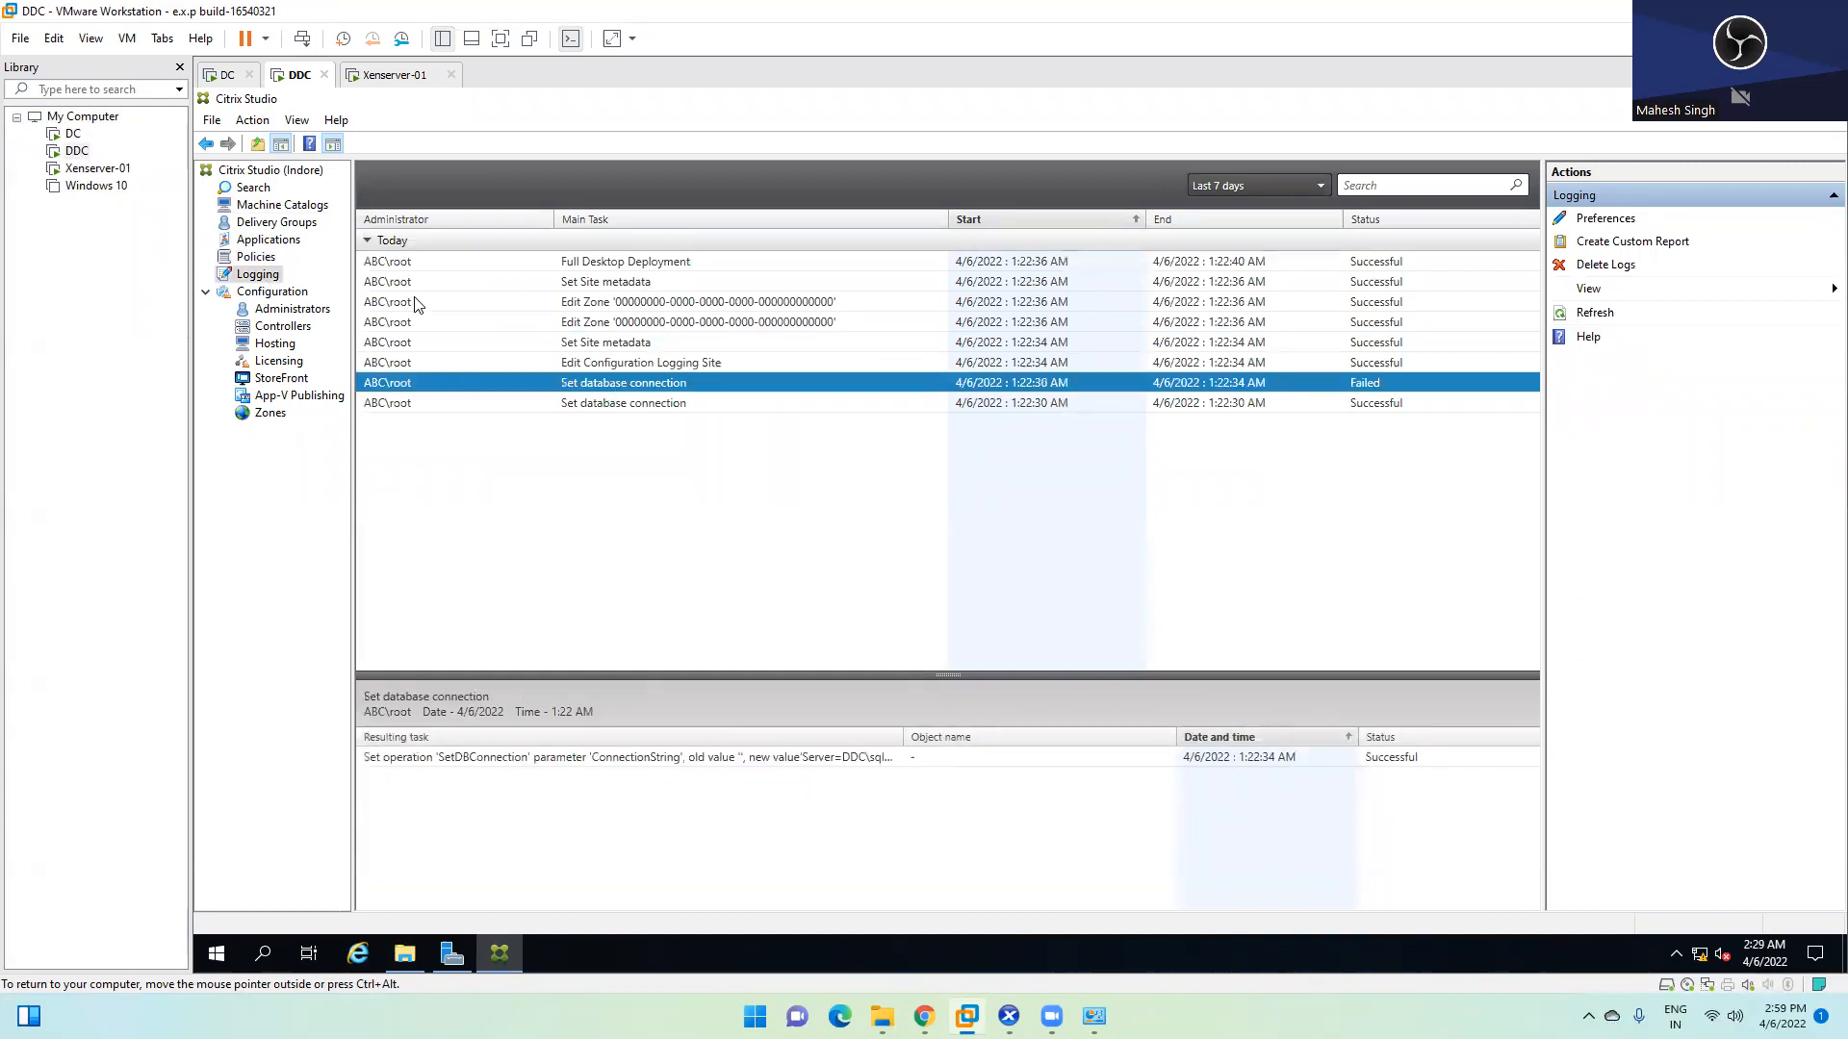
left_click(384, 264)
left_click(408, 282)
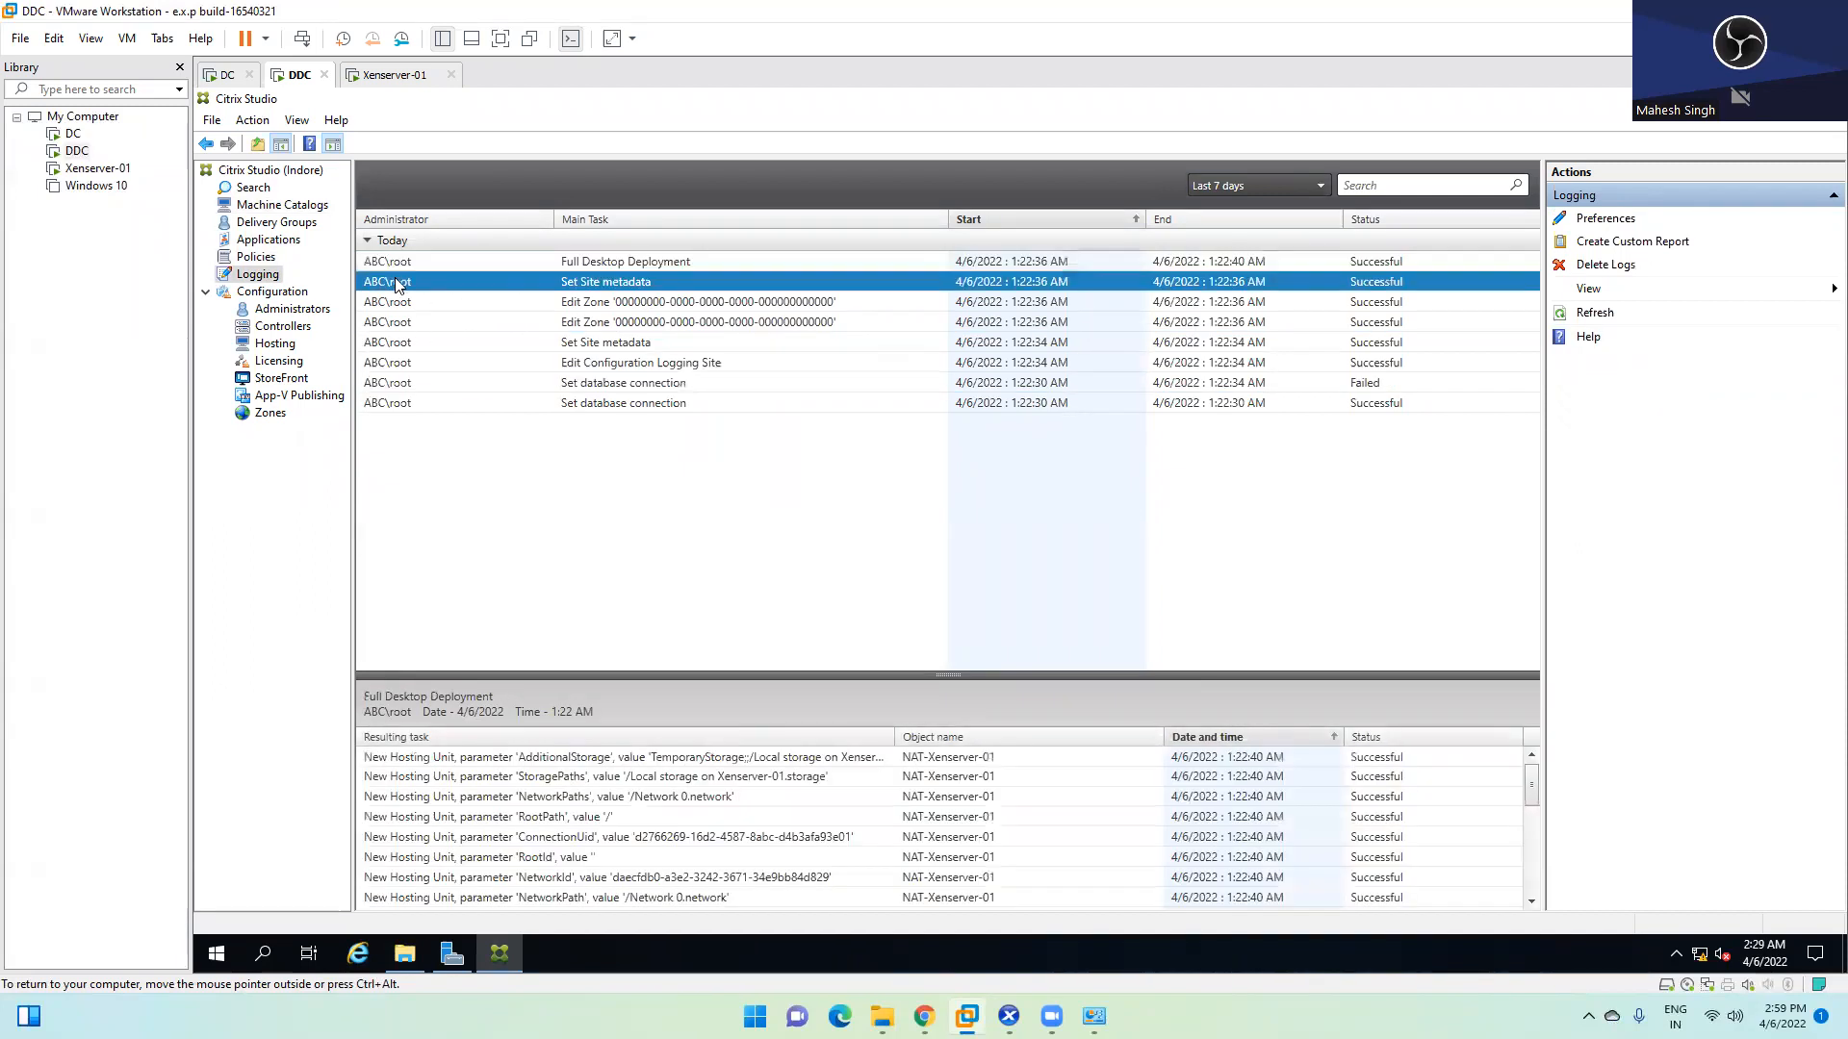
left_click(439, 270)
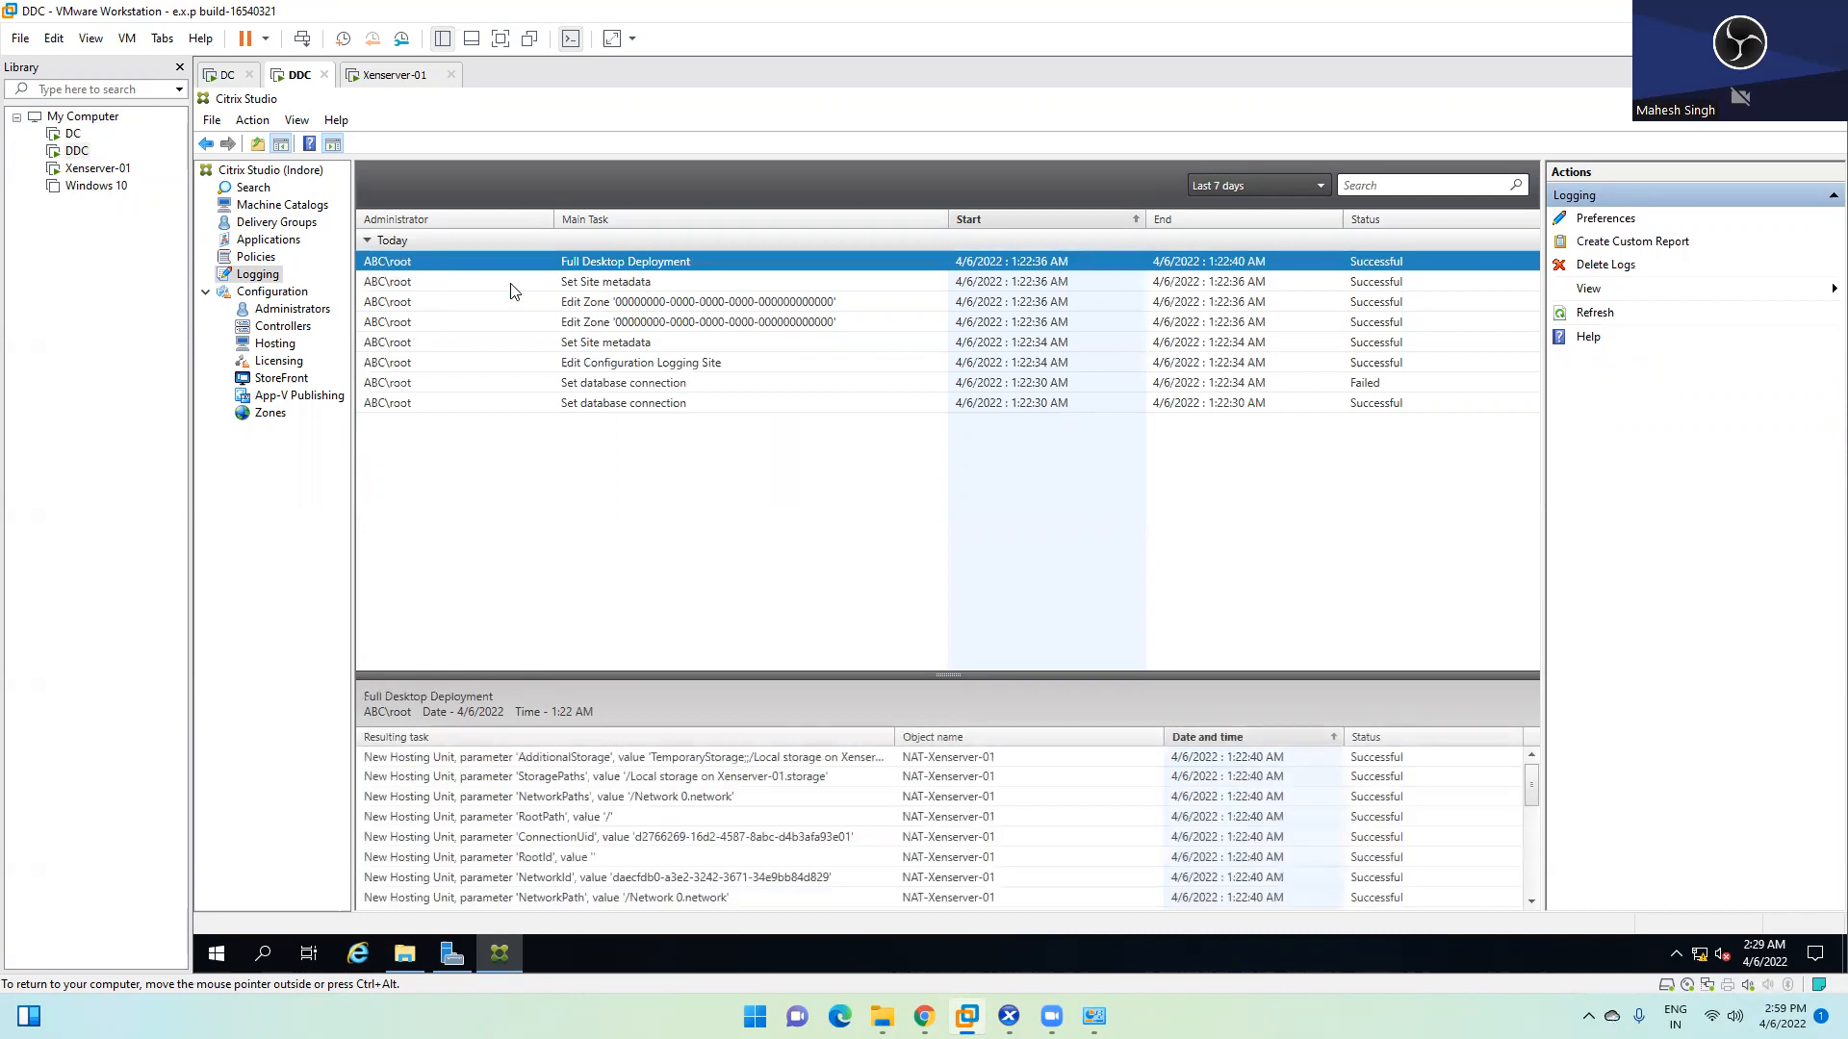
left_click(471, 281)
left_click(464, 322)
left_click(460, 404)
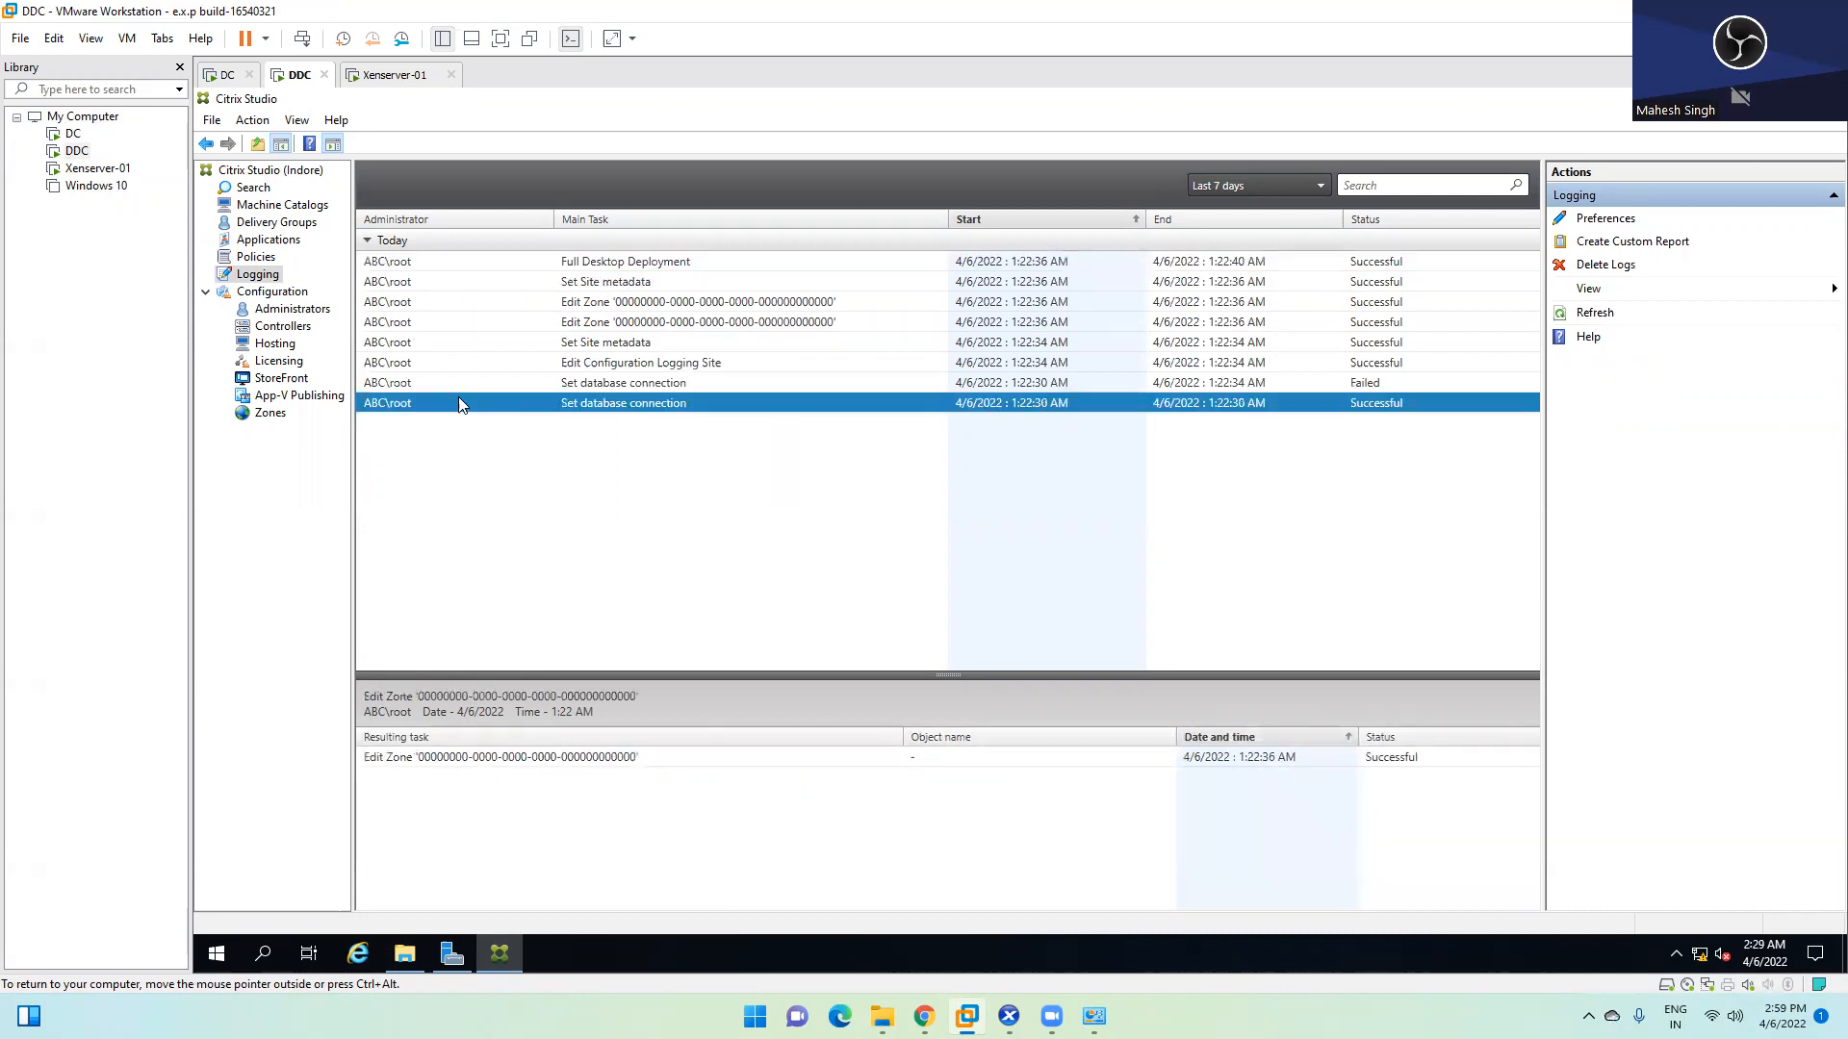
Recheck the failed database connection, Site metadata and Edit Zone log entries, then show Administrators
left_click(621, 385)
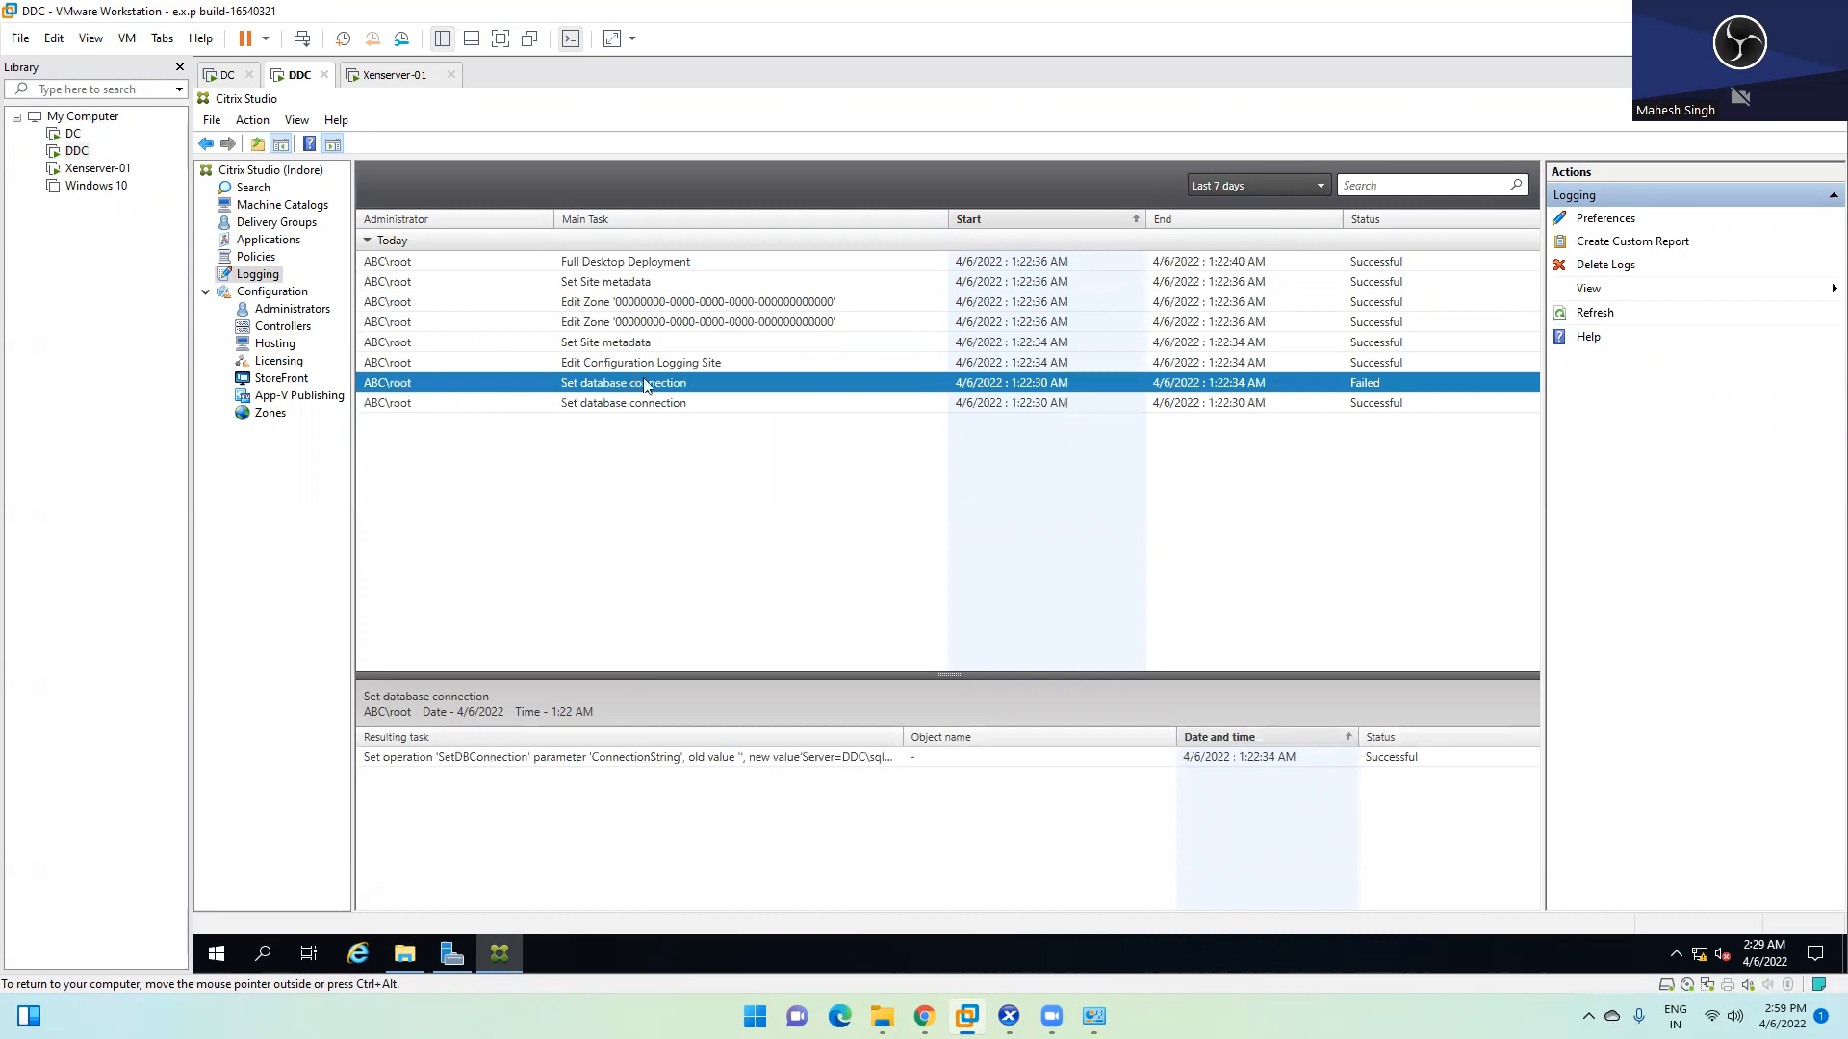
left_click(620, 367)
left_click(607, 340)
left_click(607, 325)
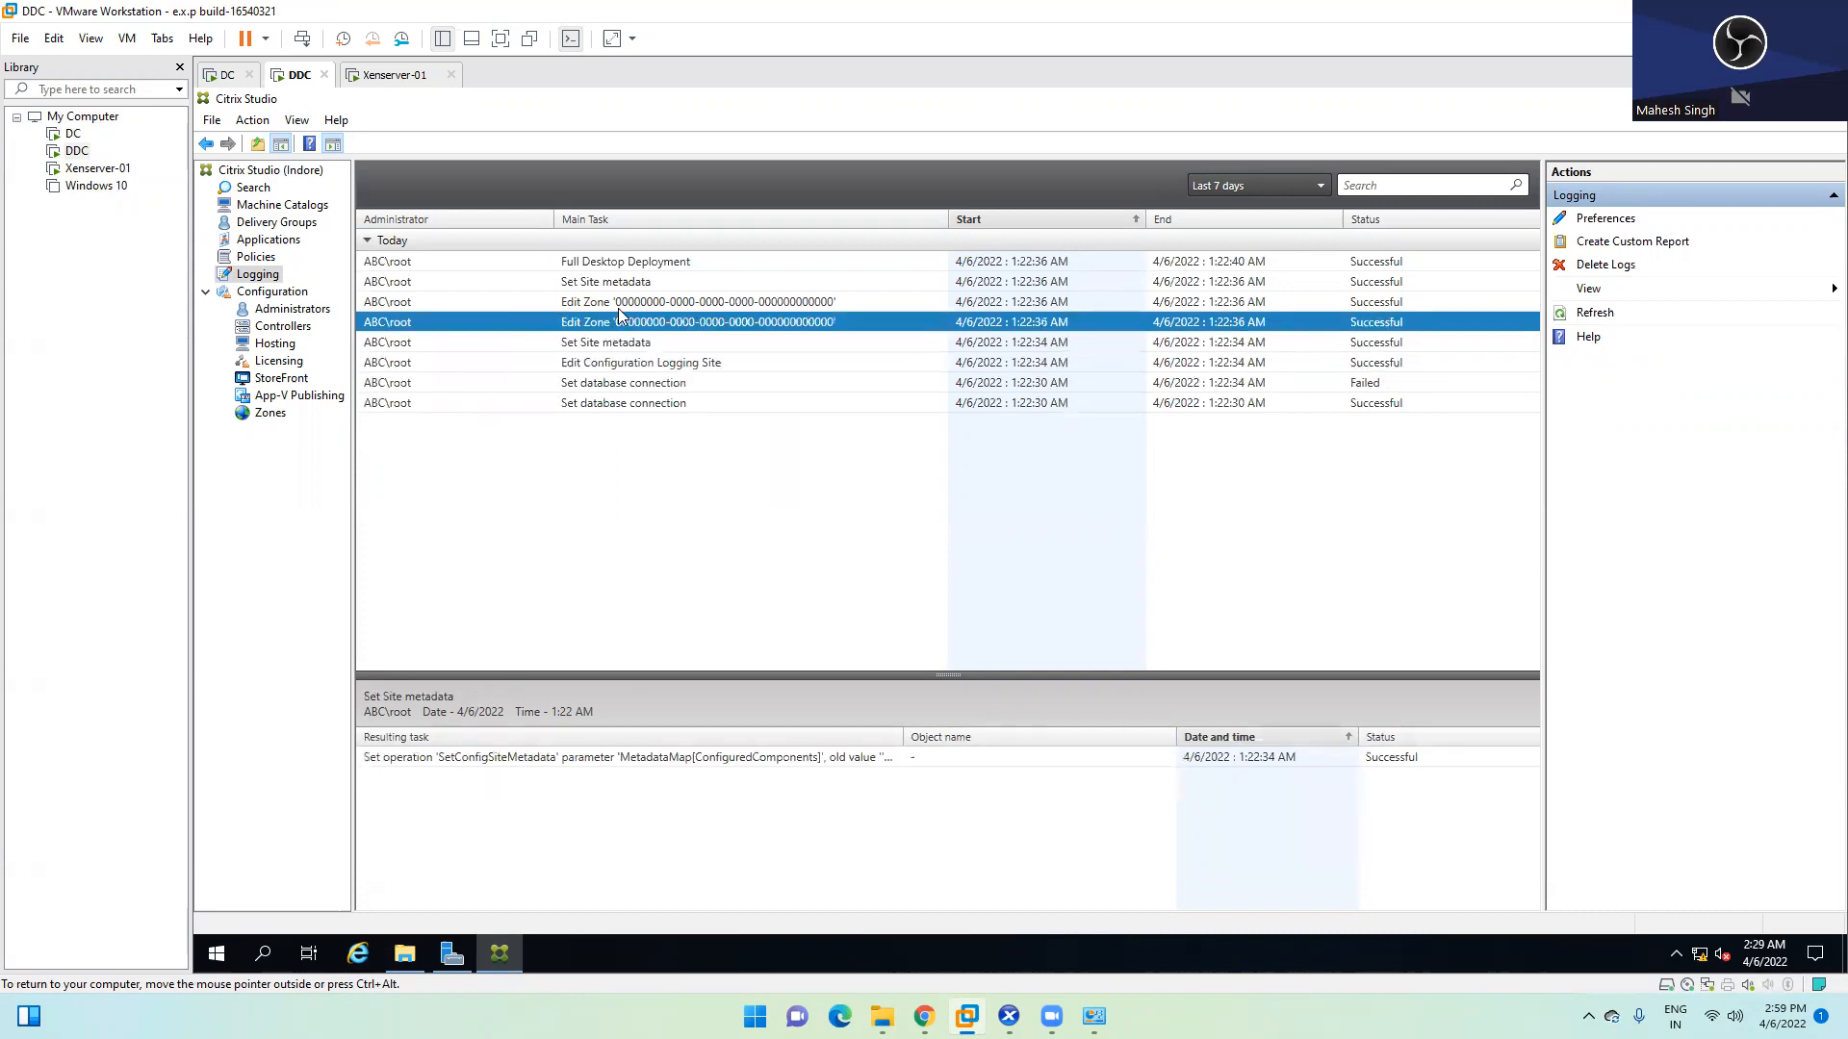
left_click(630, 304)
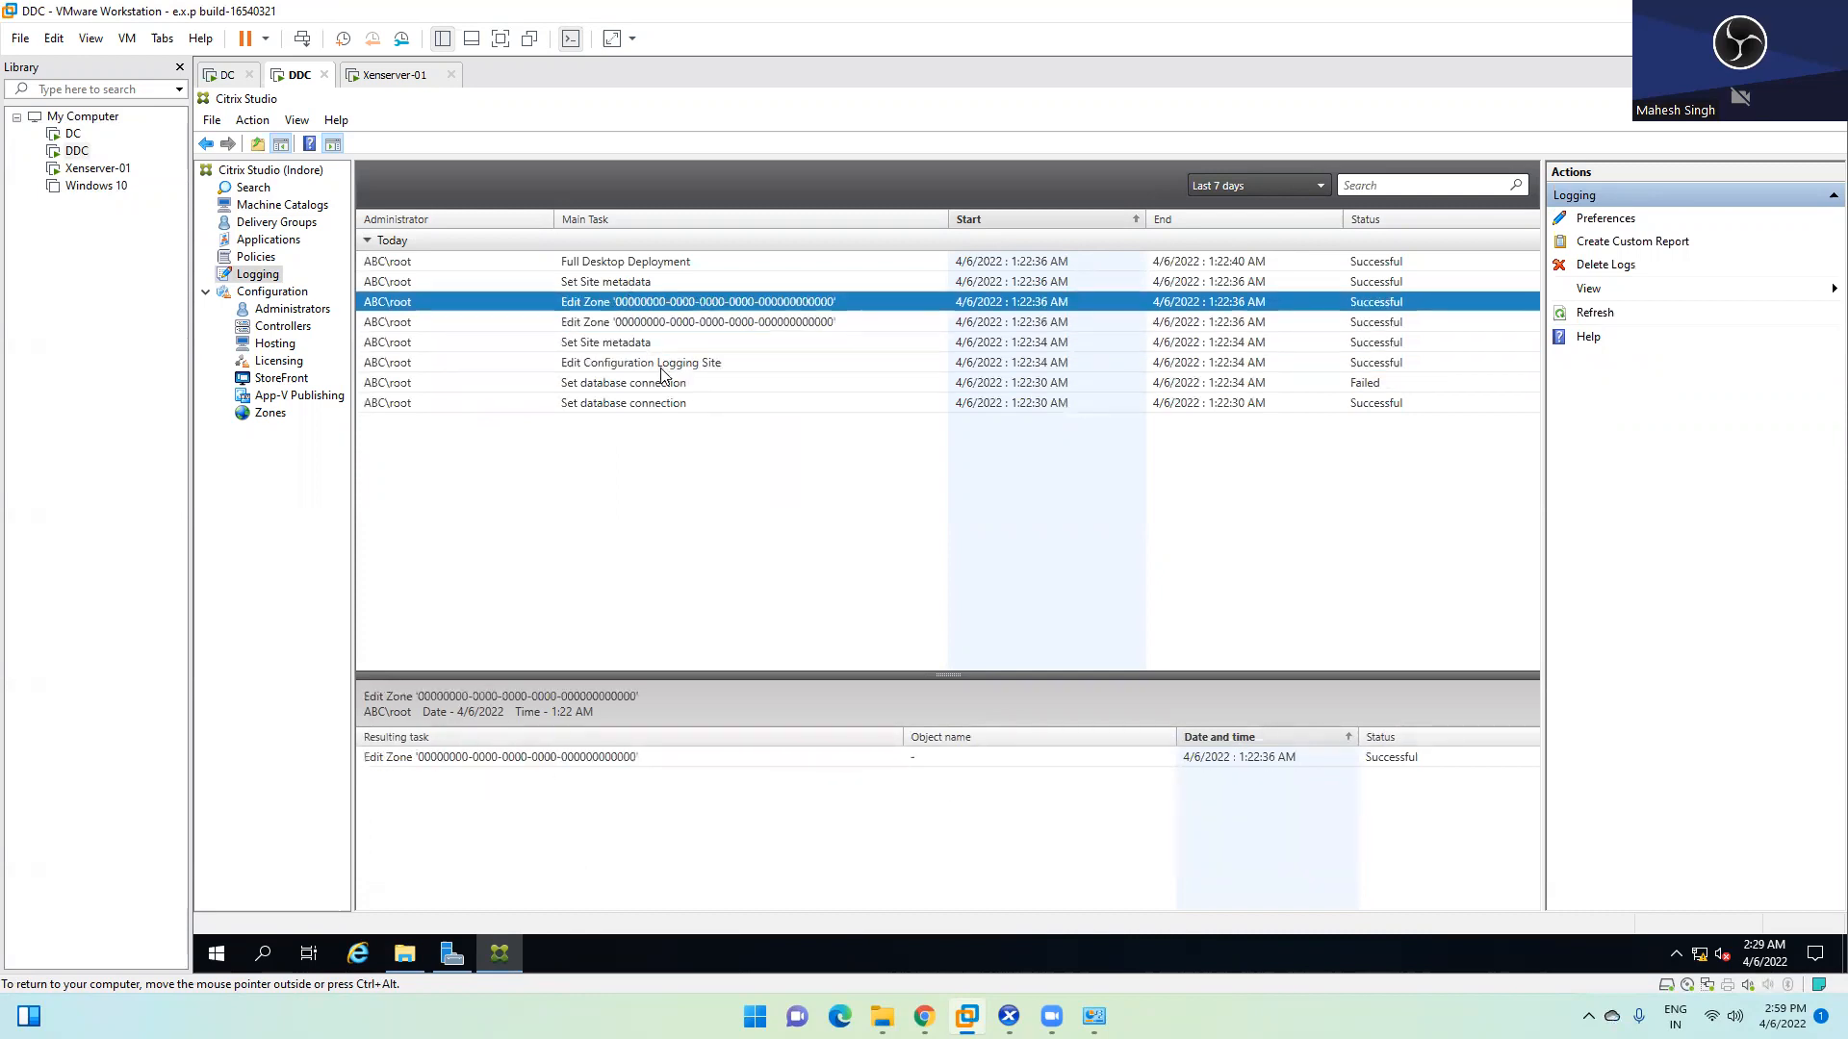
left_click(589, 343)
left_click(597, 385)
left_click(569, 305)
left_click(504, 263)
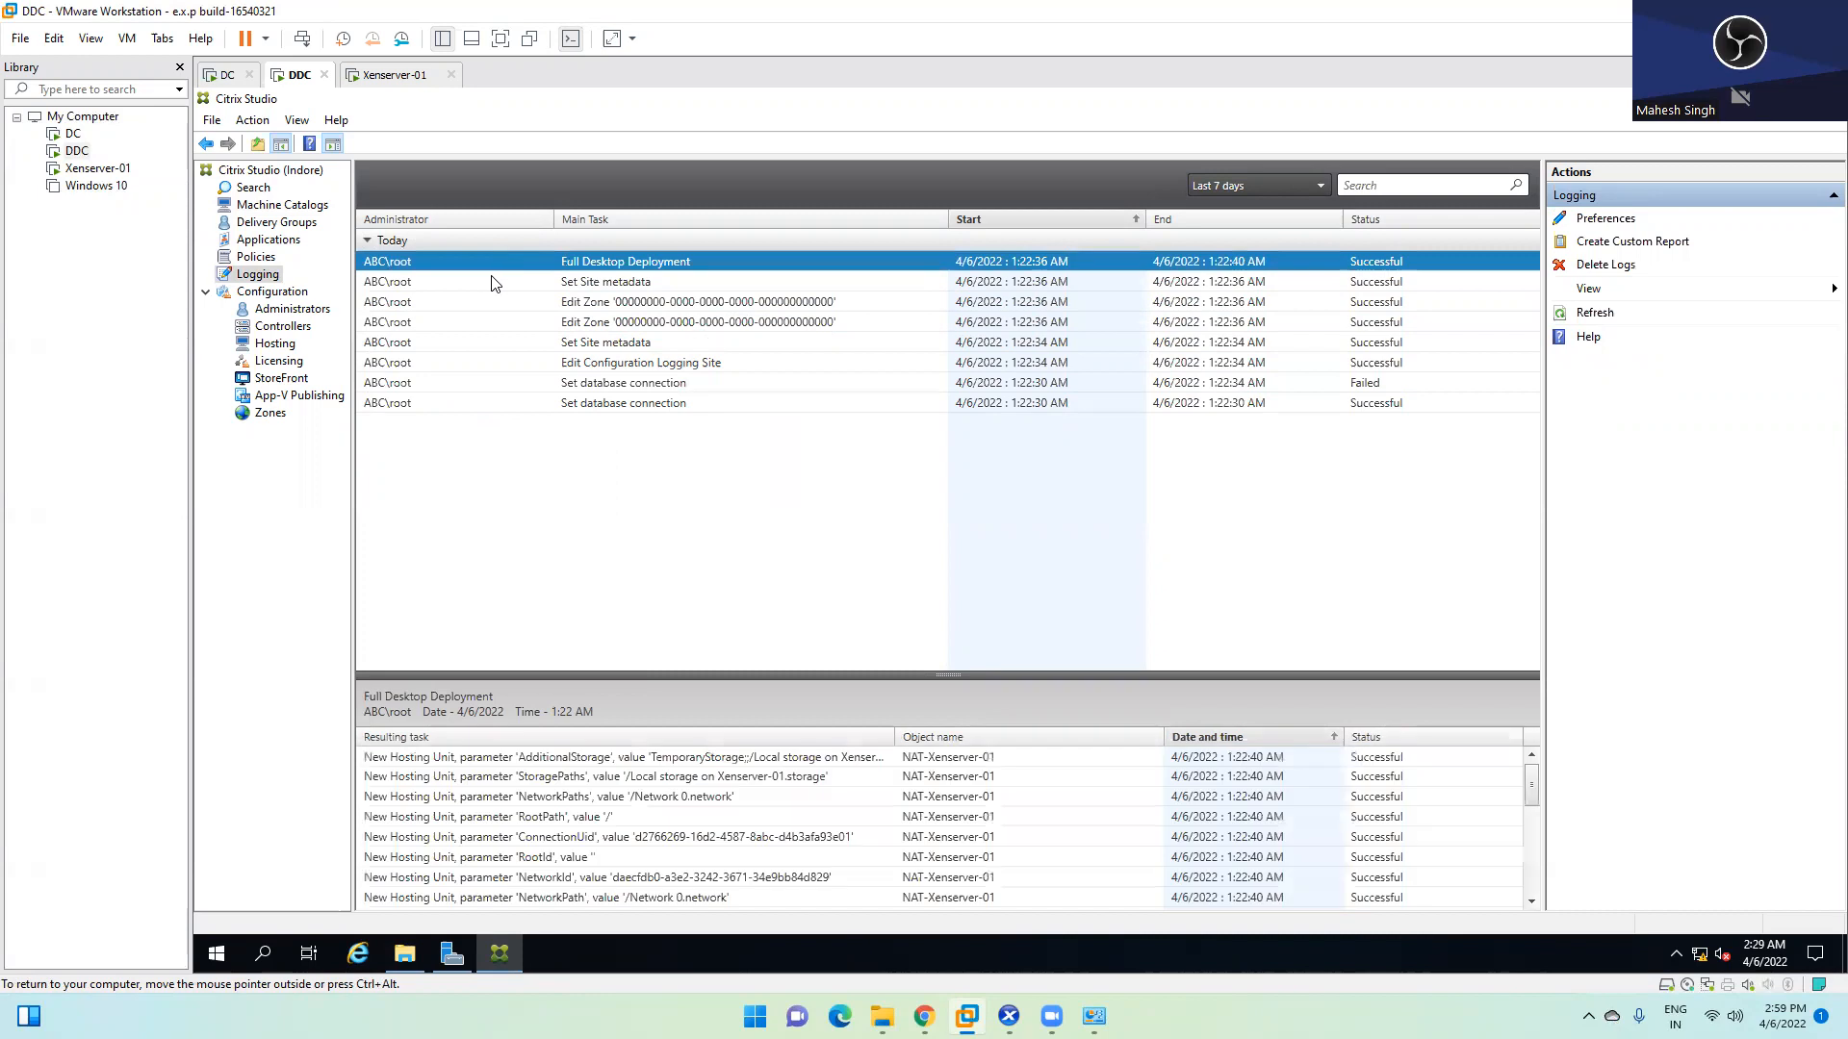
left_click(495, 281)
left_click(488, 305)
left_click(489, 327)
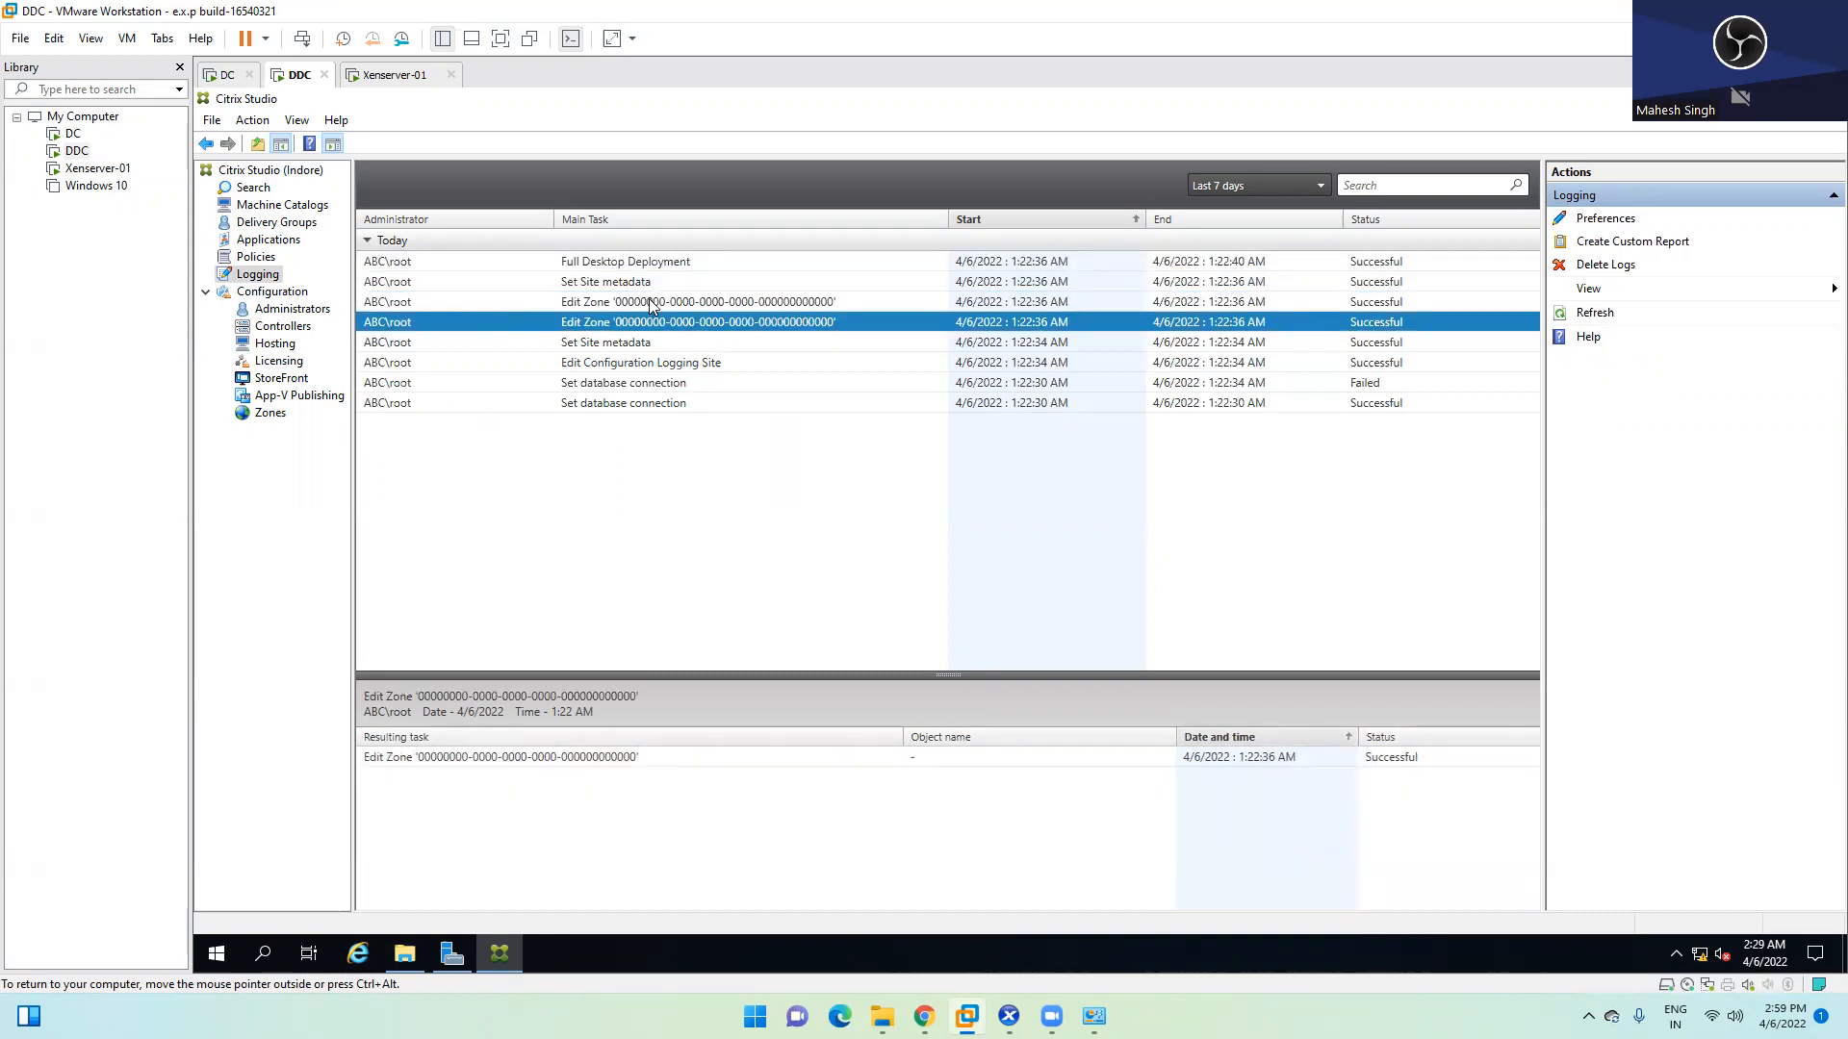
left_click(603, 264)
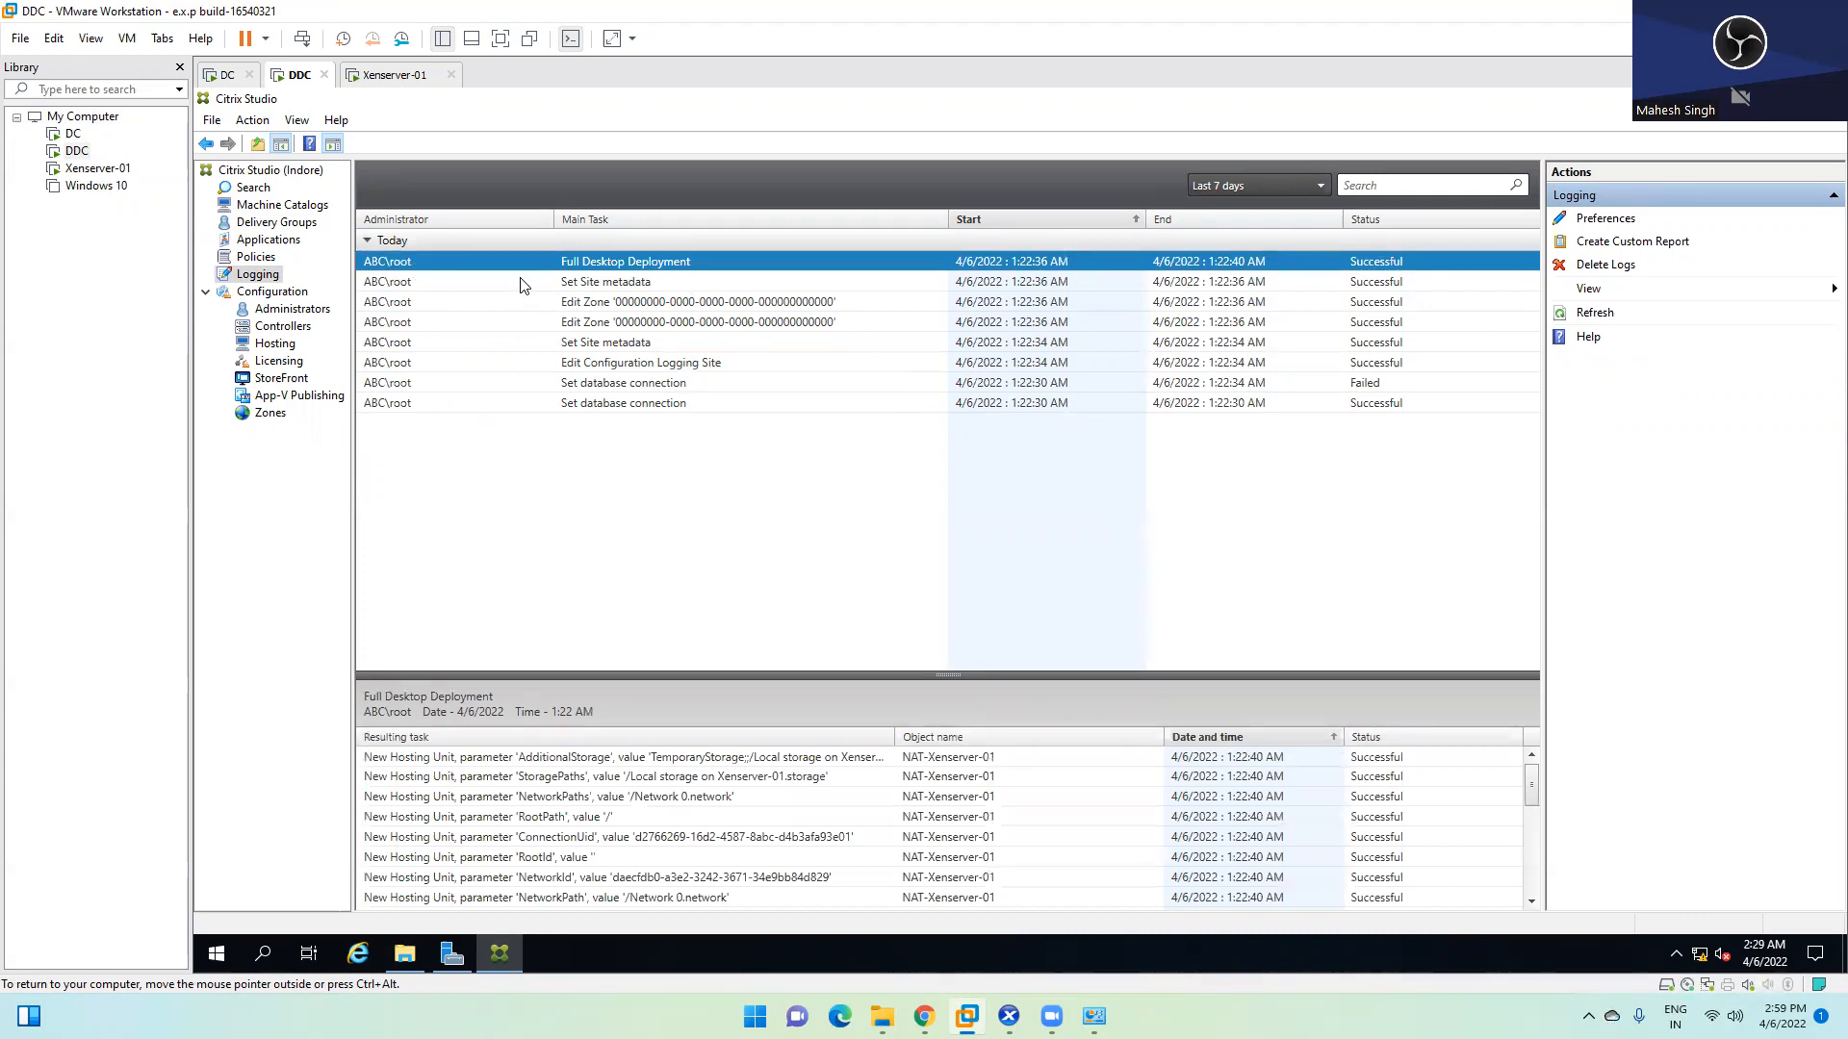
left_click(570, 360)
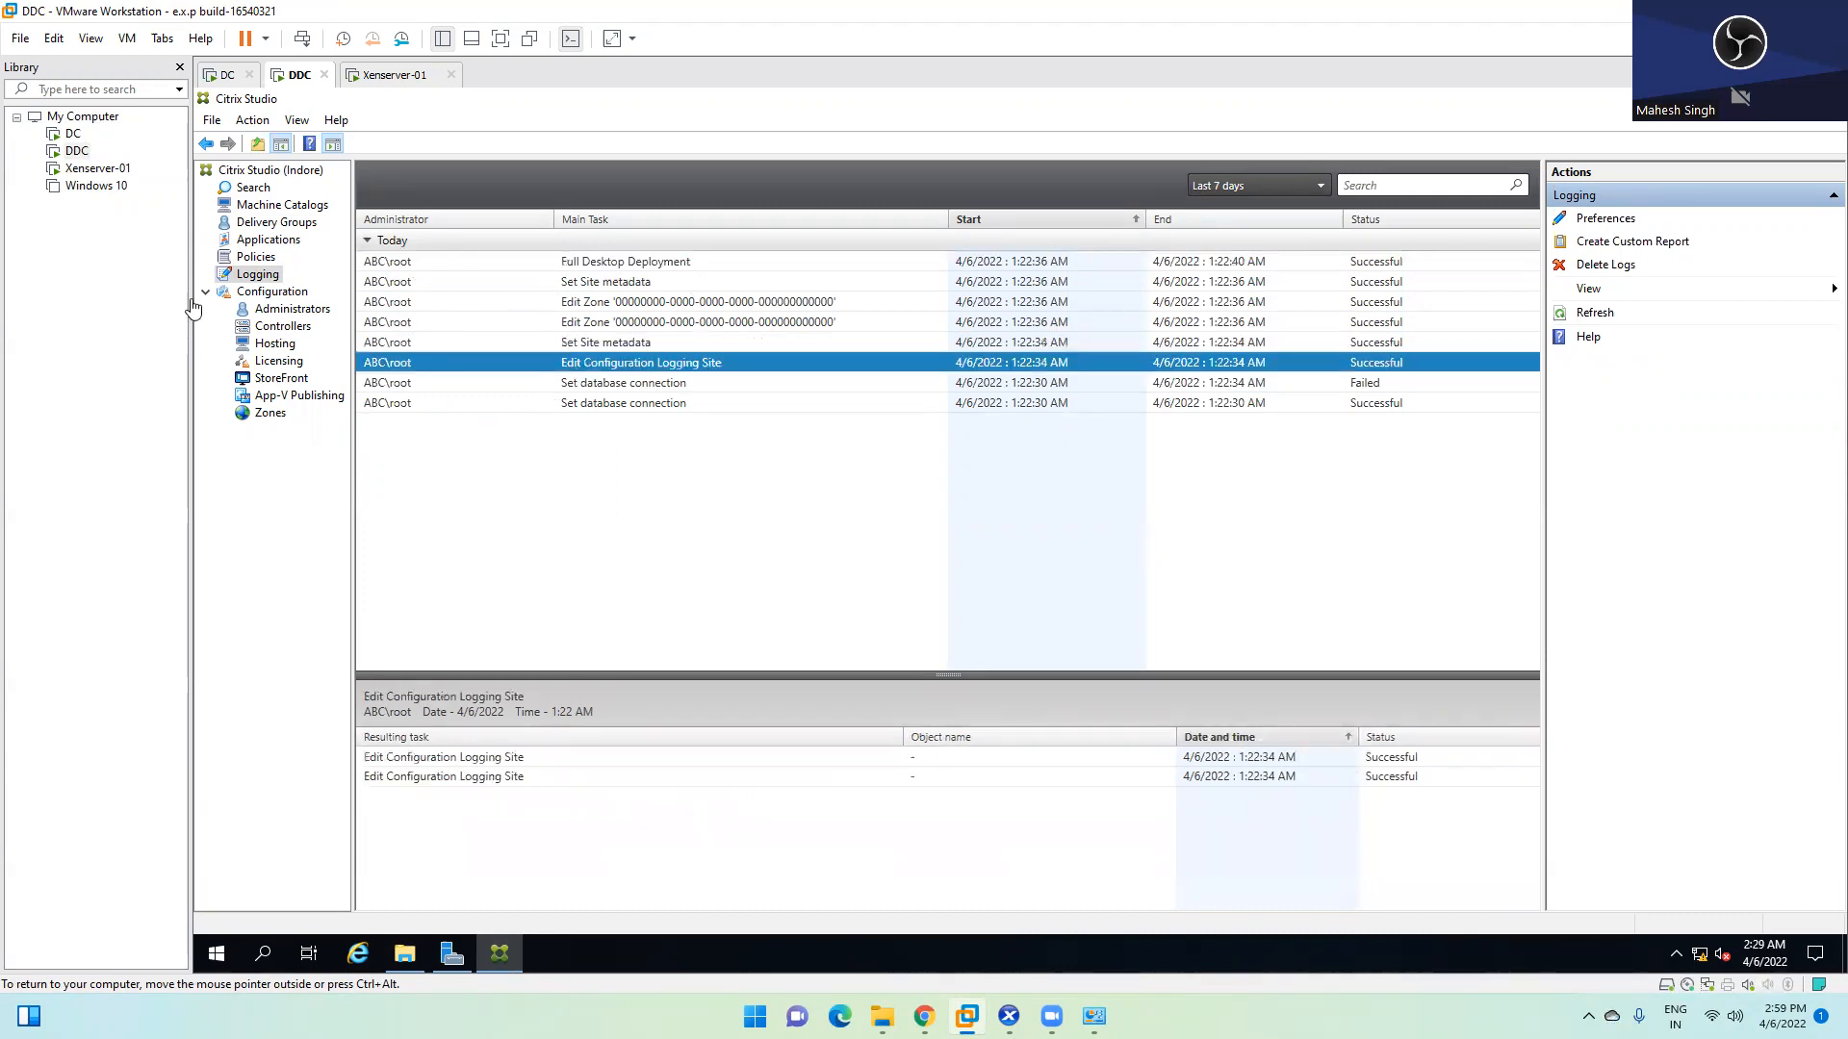
left_click(284, 309)
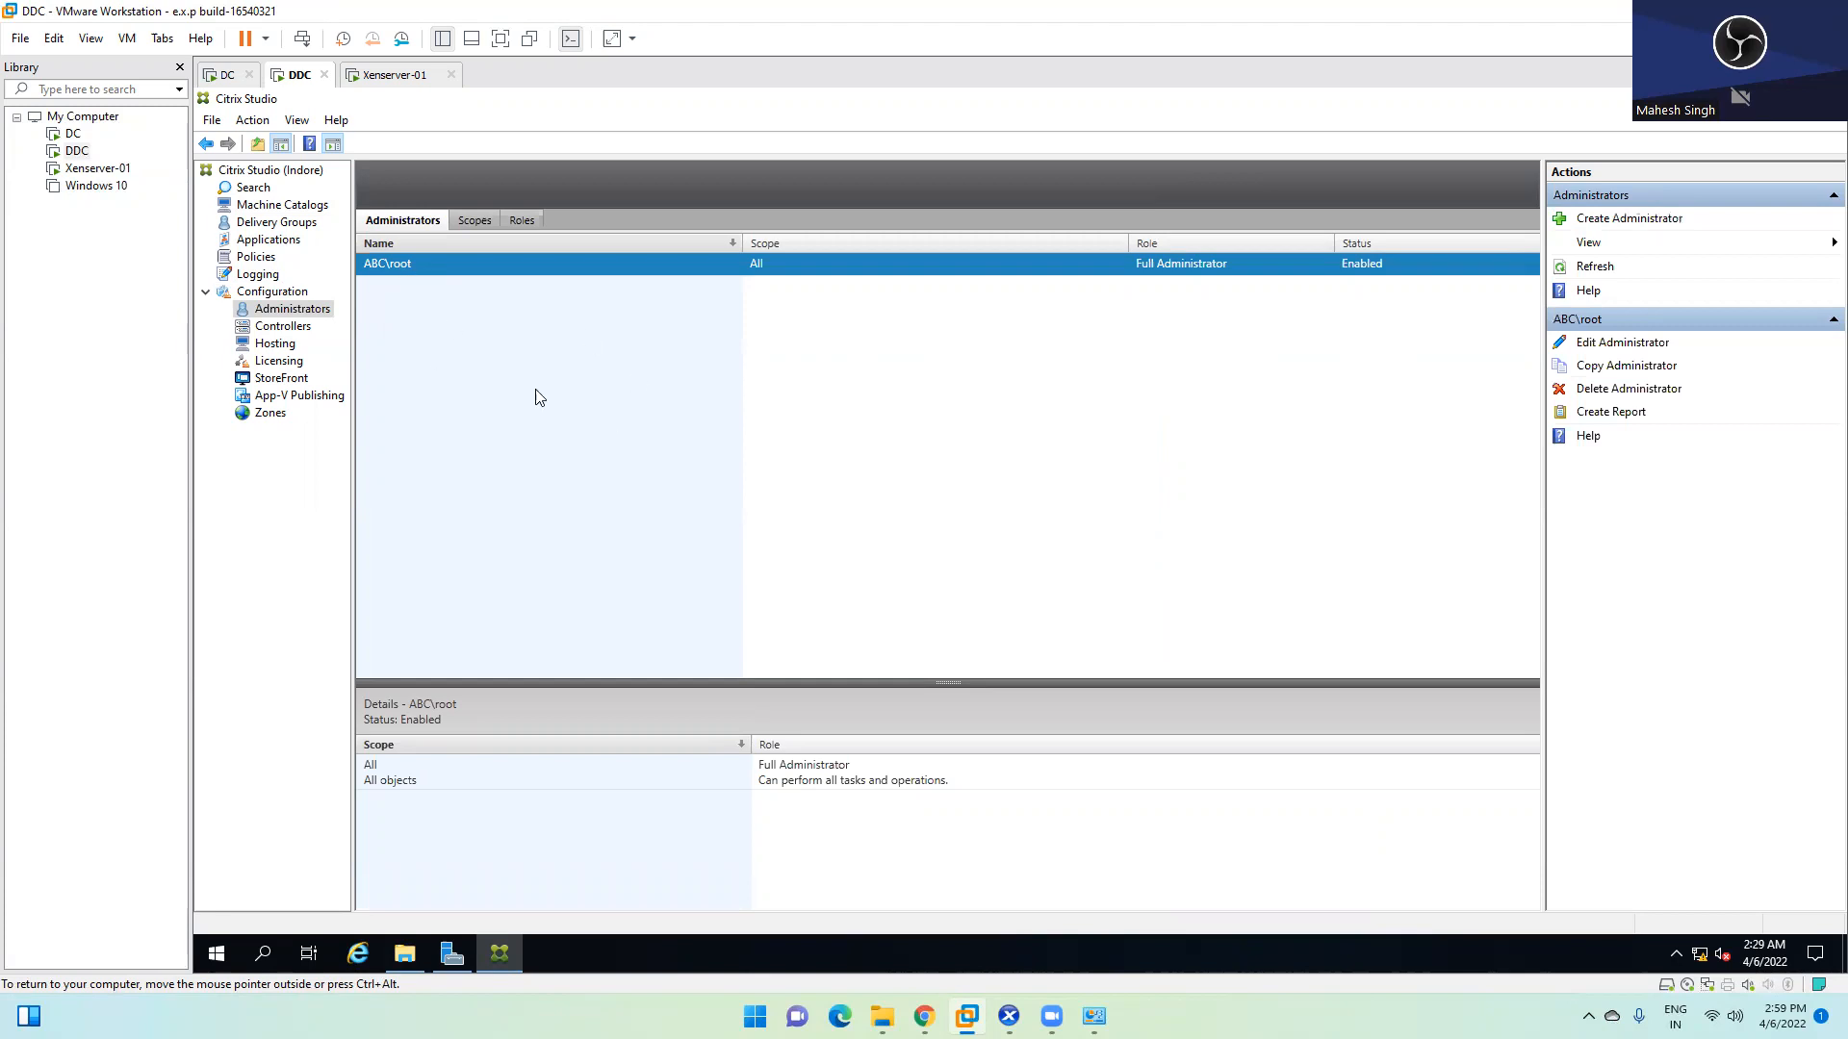
left_click(1614, 218)
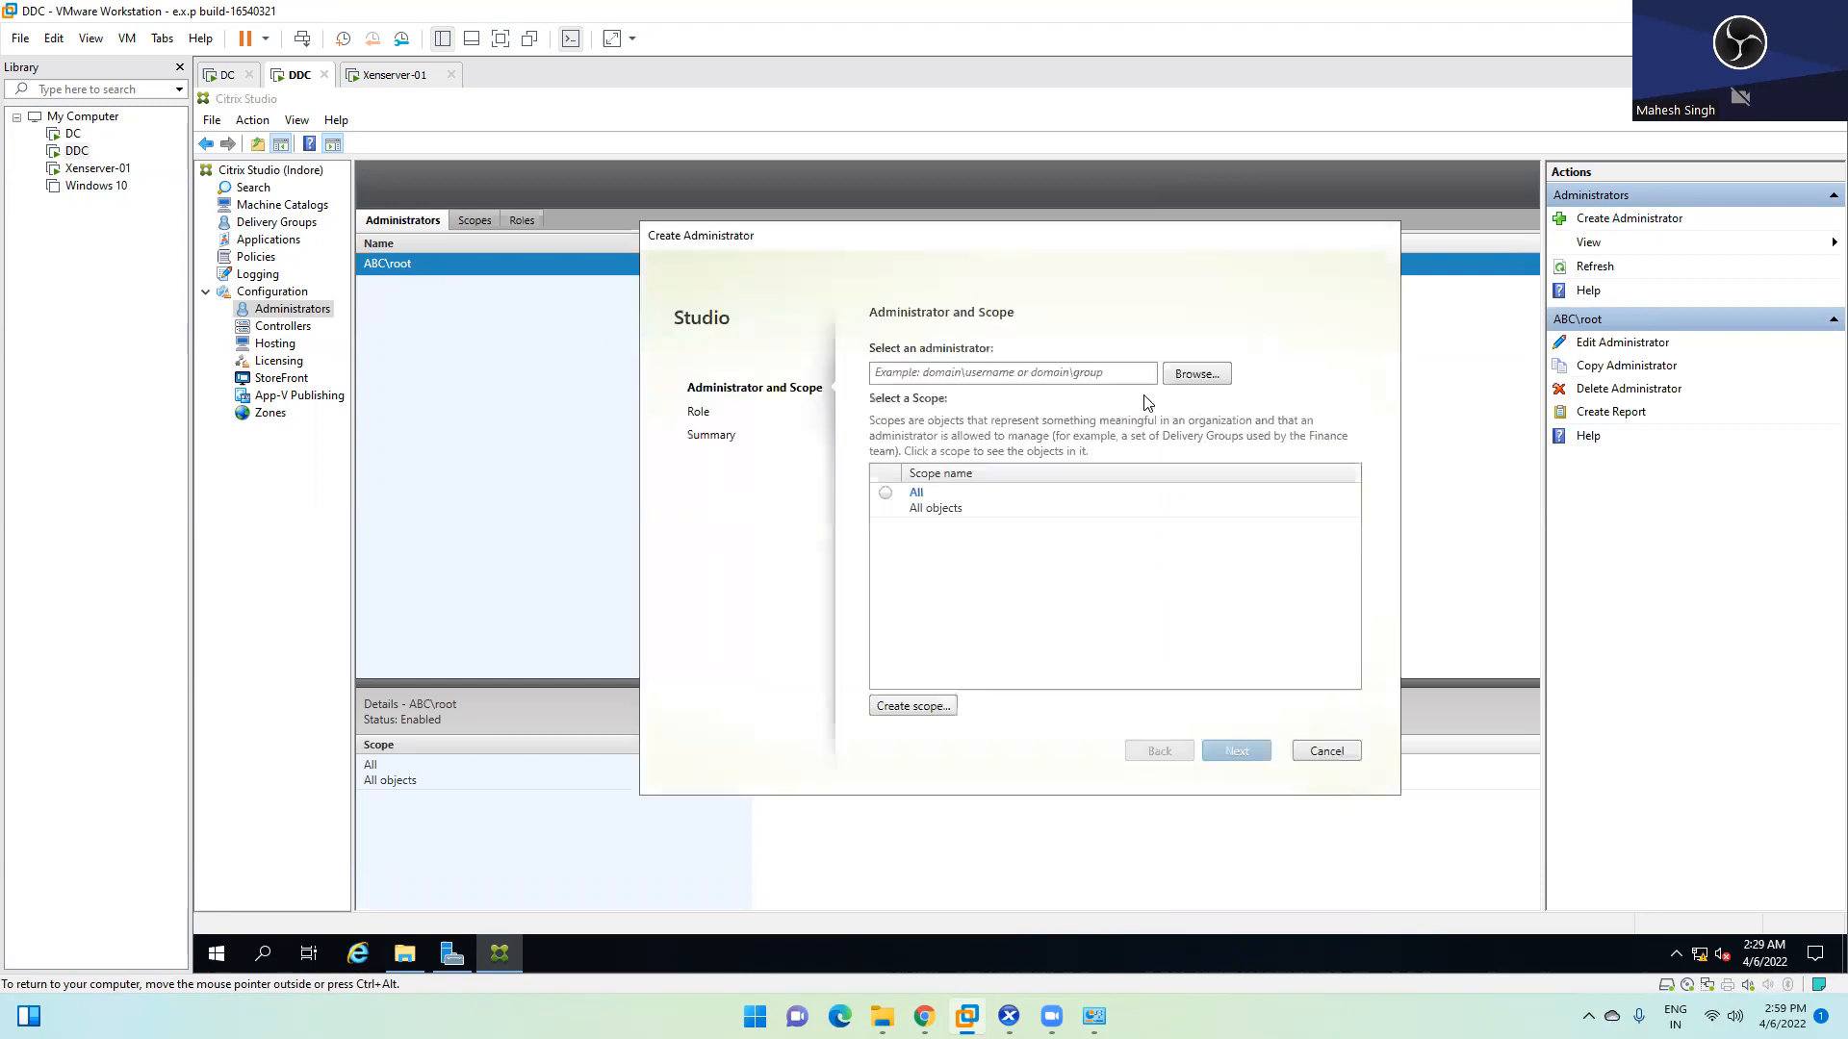
left_click(1005, 373)
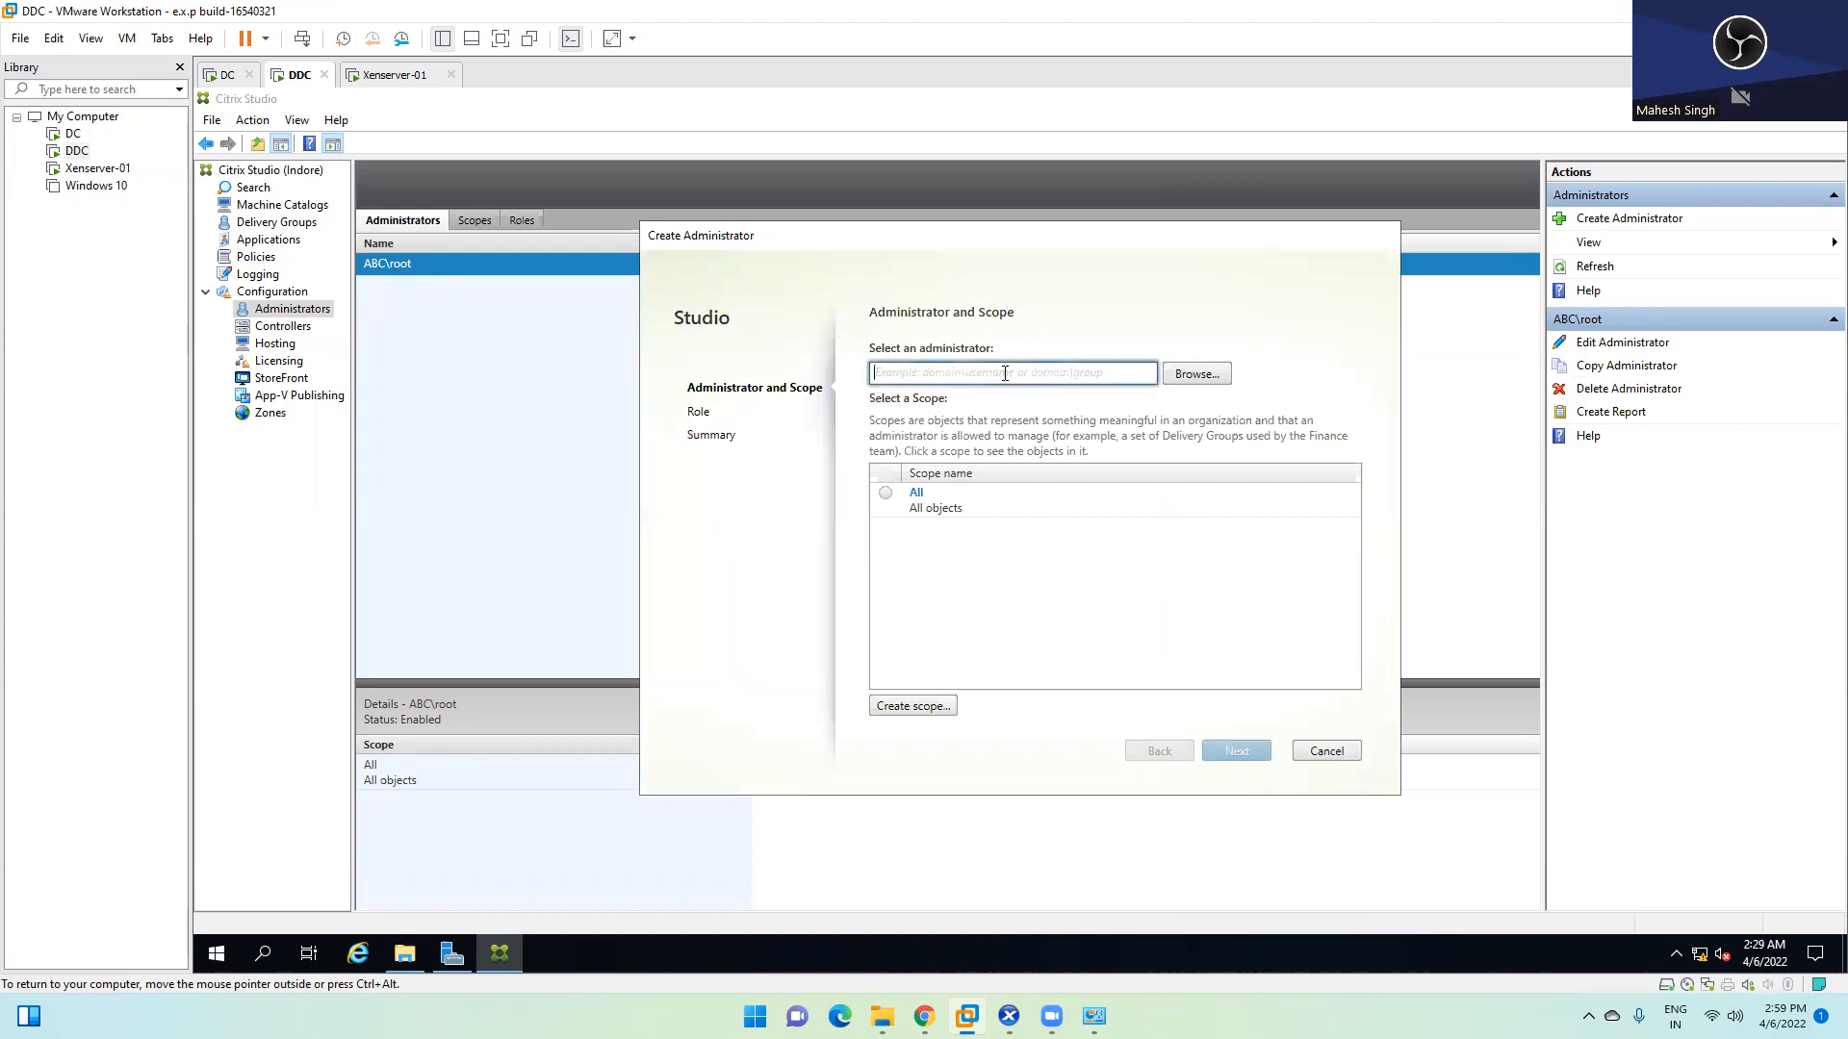
left_click(1185, 375)
left_click(700, 472)
left_click(1103, 476)
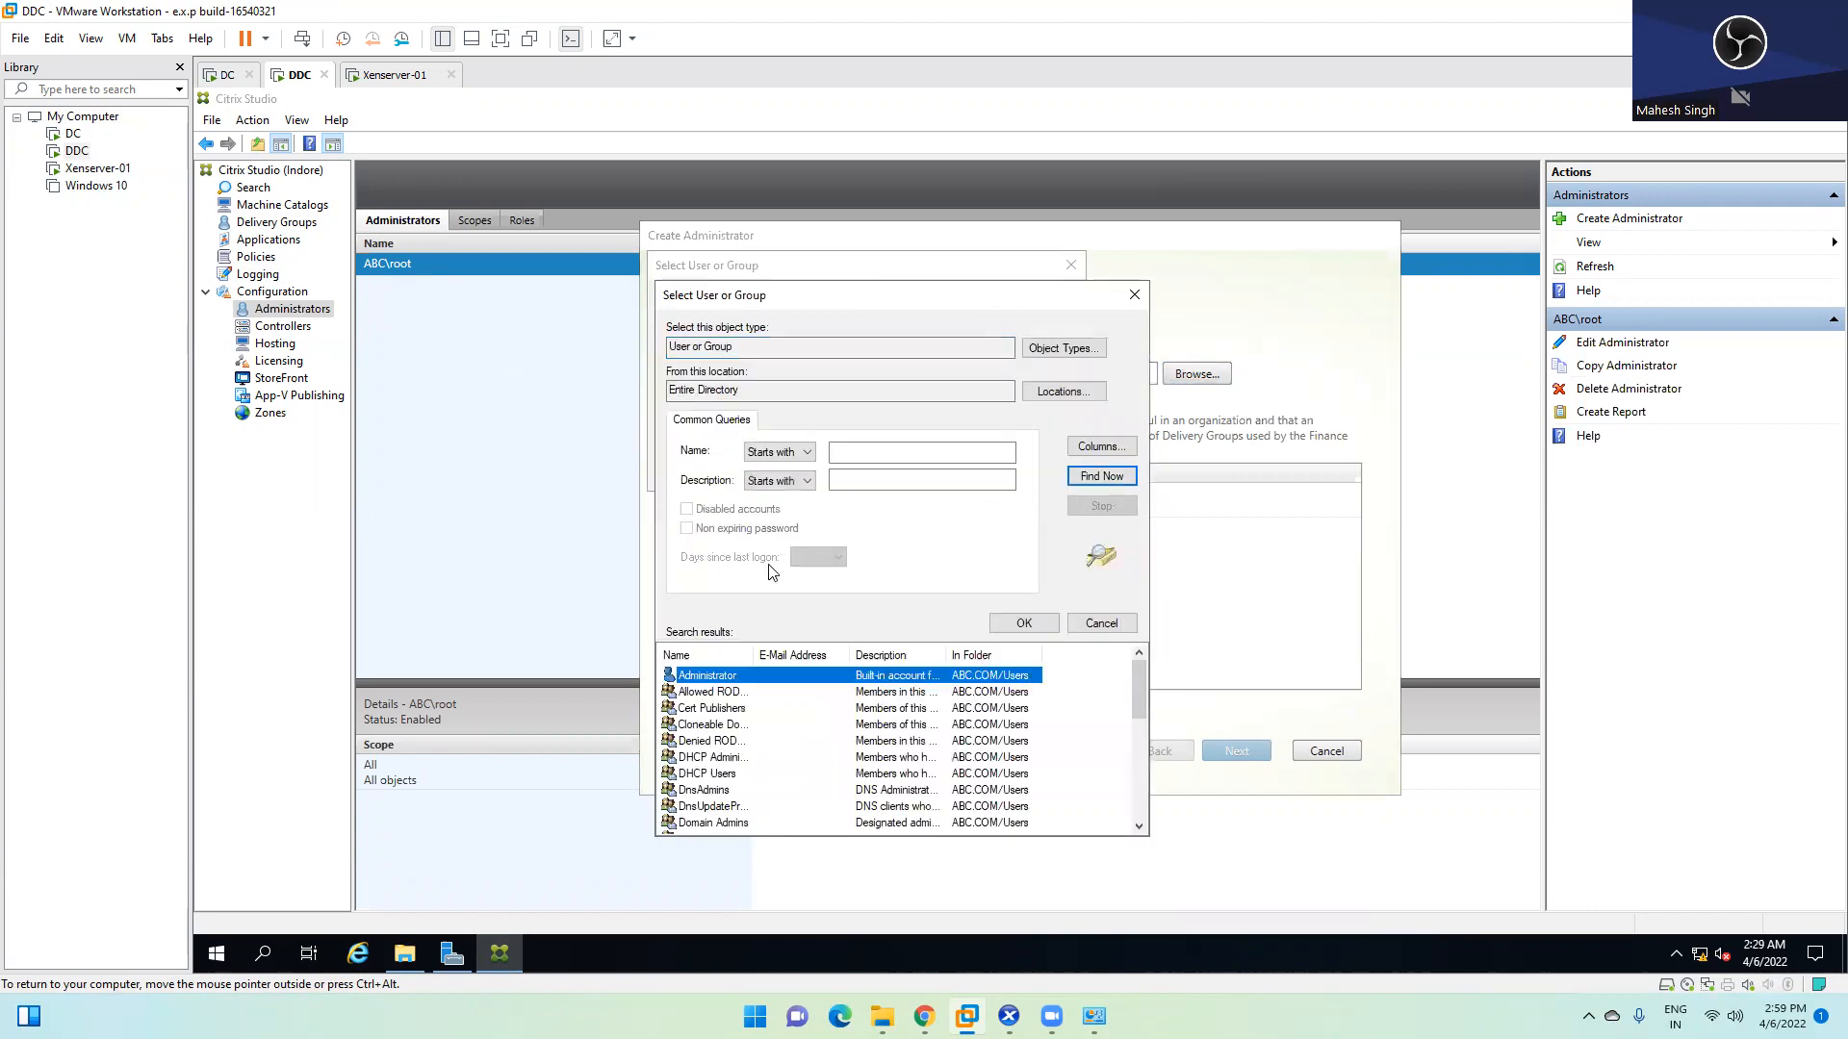
scroll(760, 732, "down", 5)
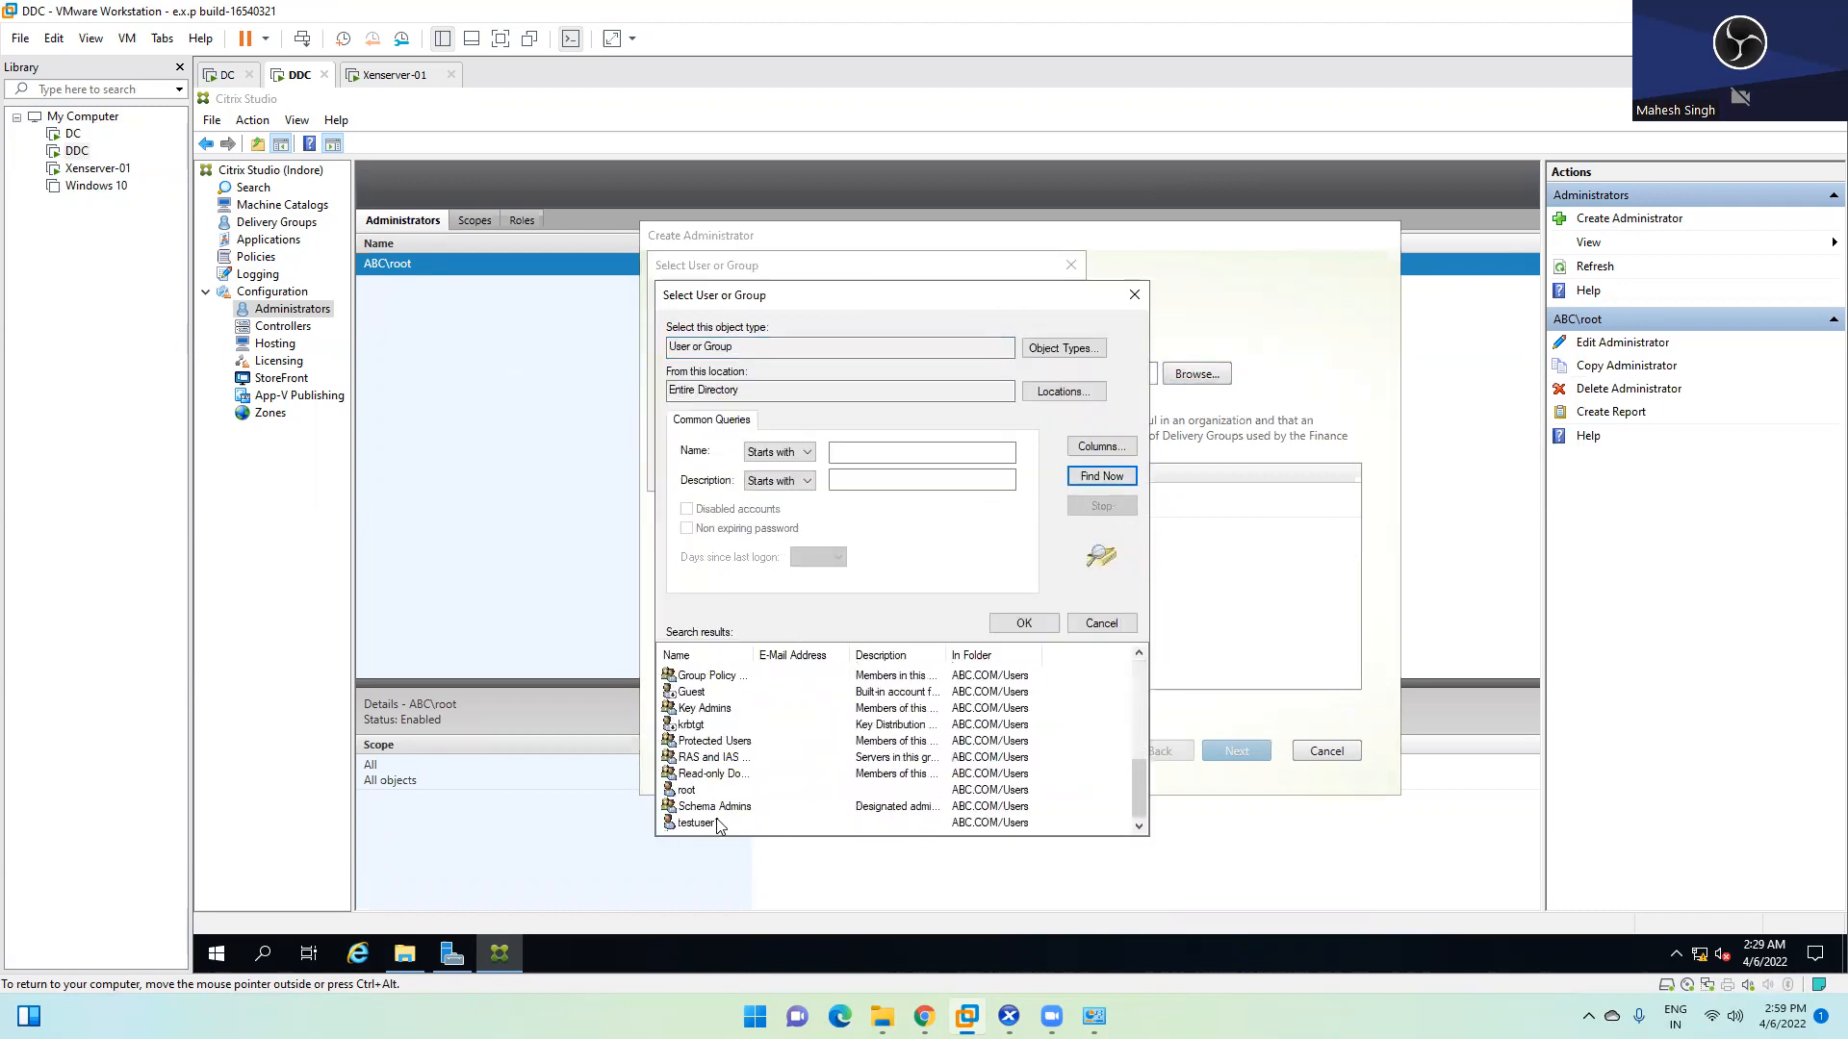
left_click(687, 793)
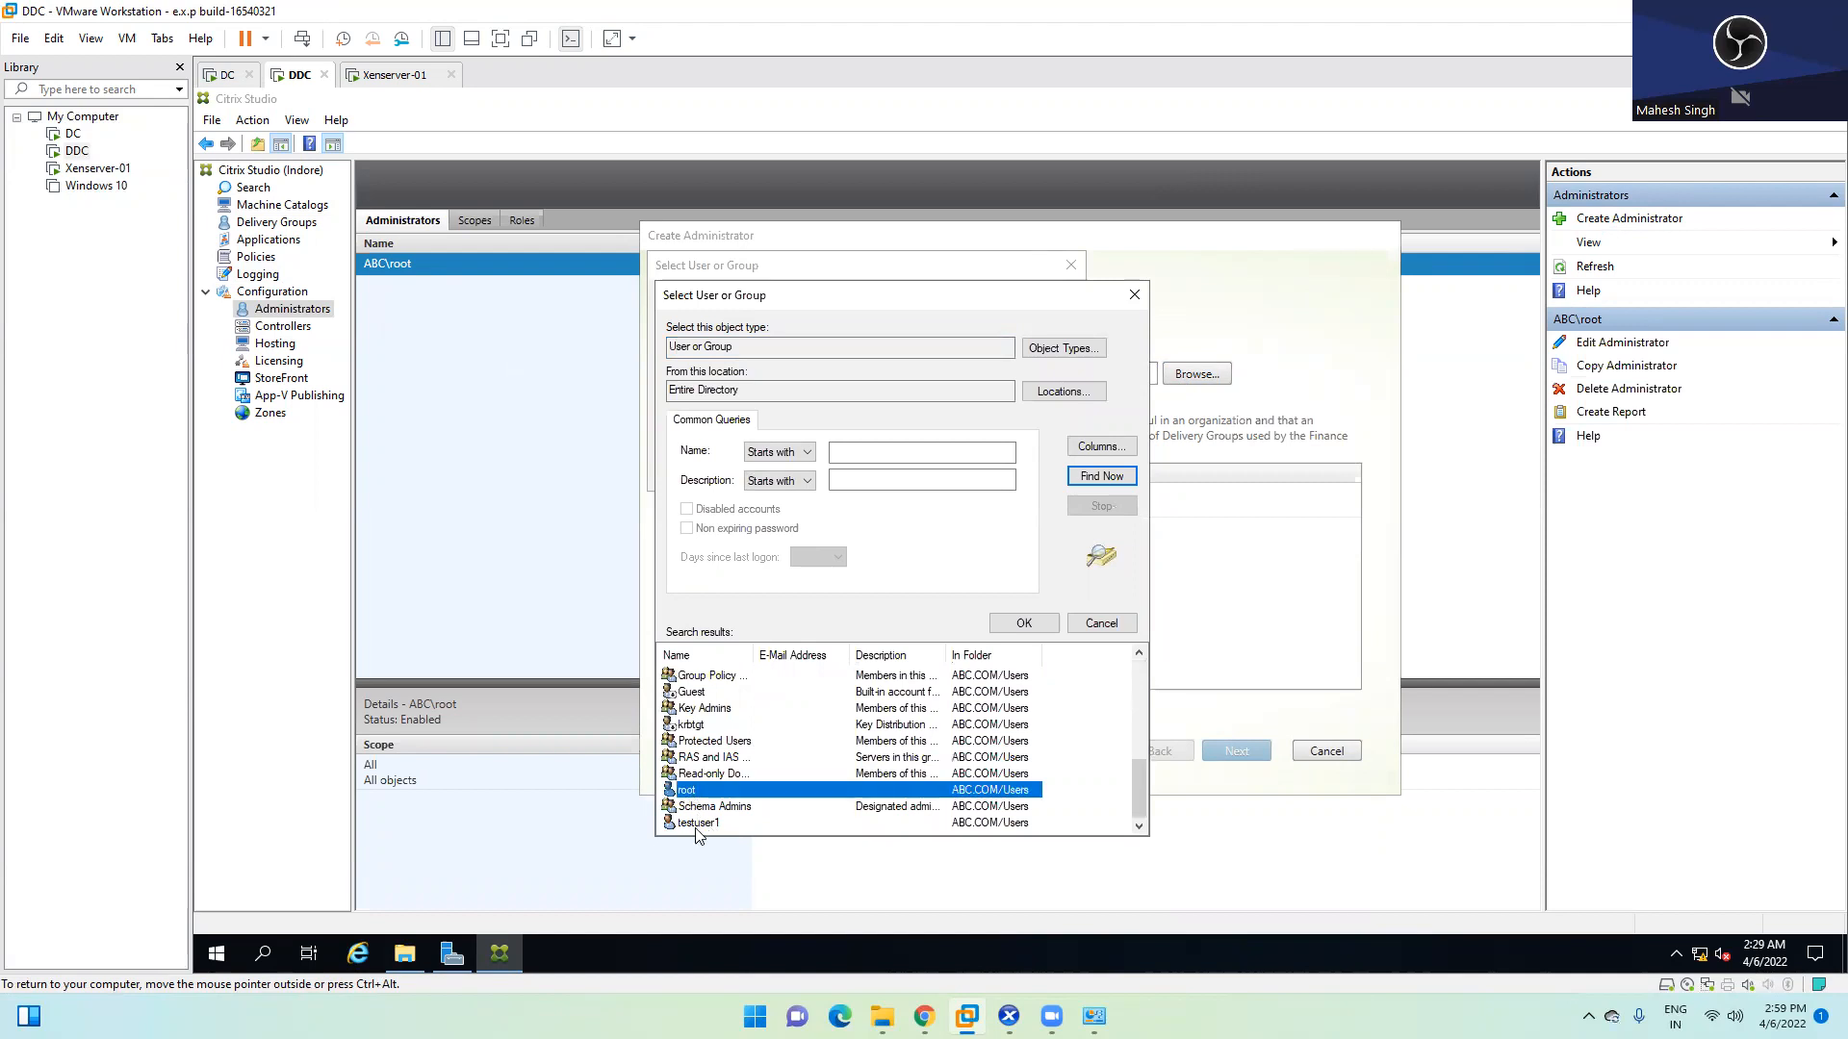
left_click(700, 823)
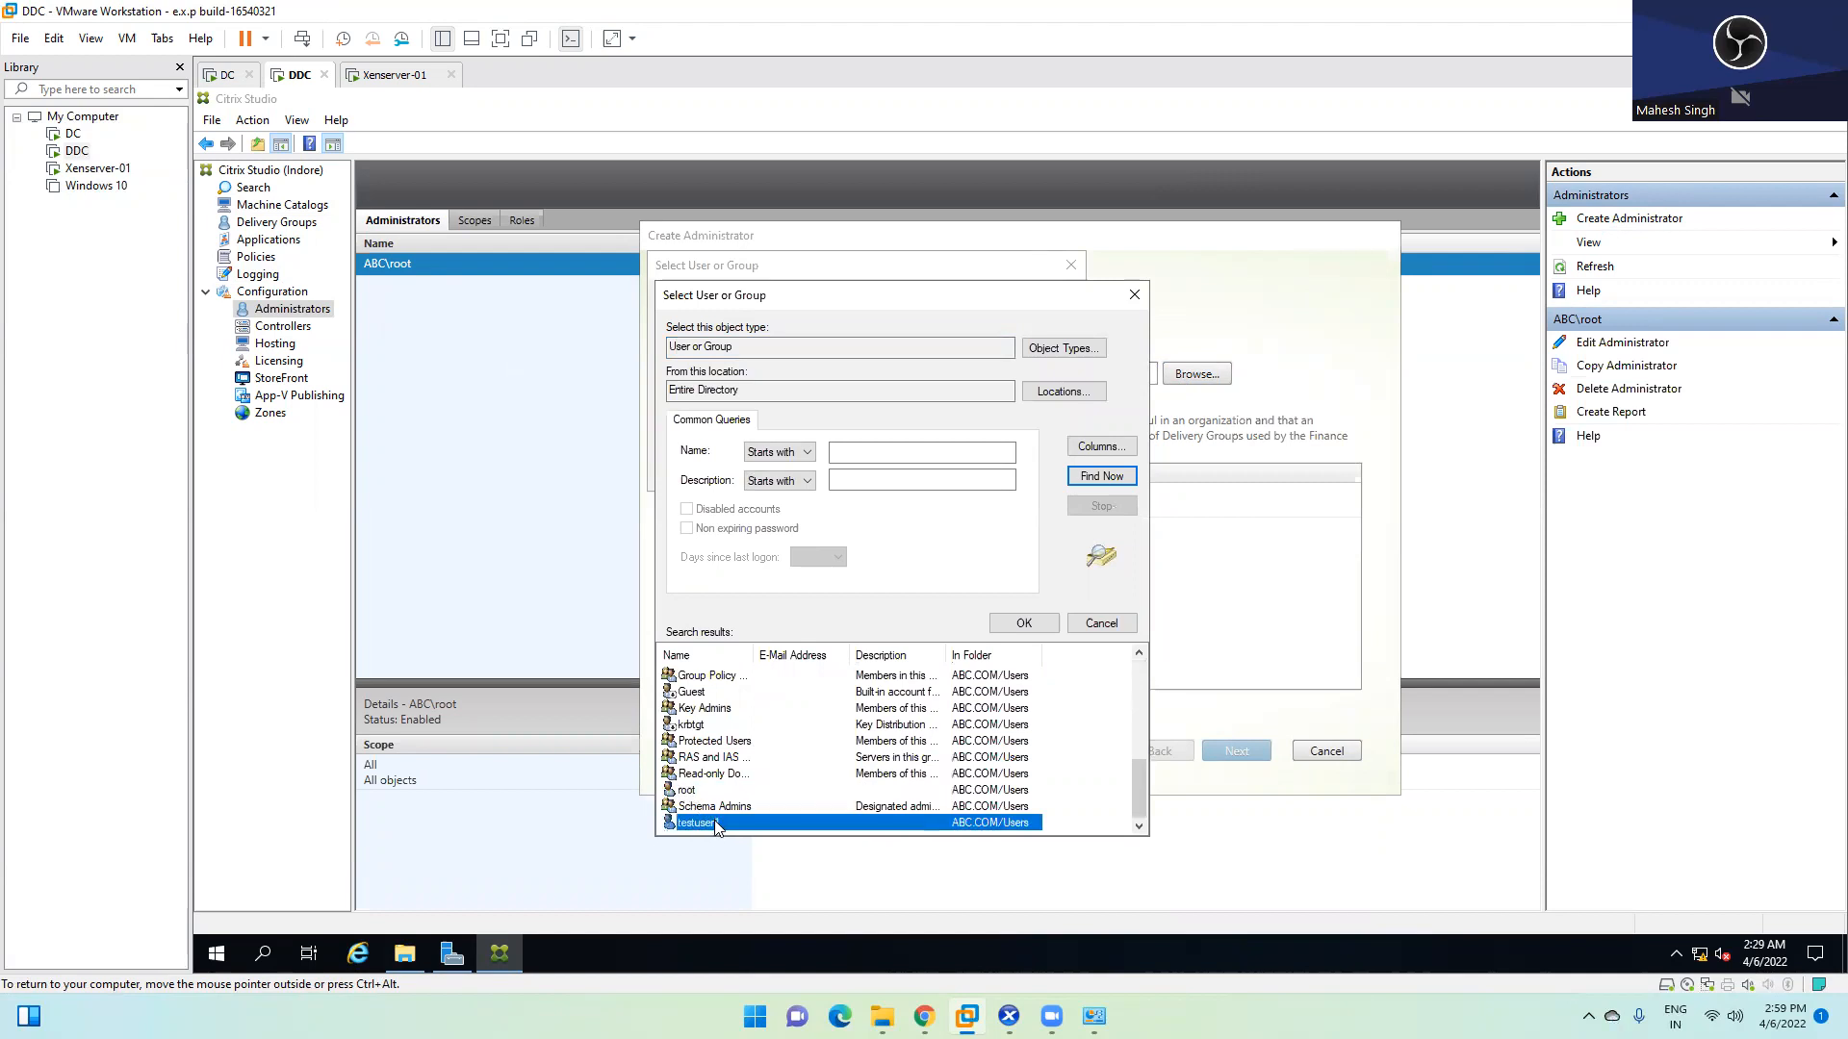
double_click(715, 824)
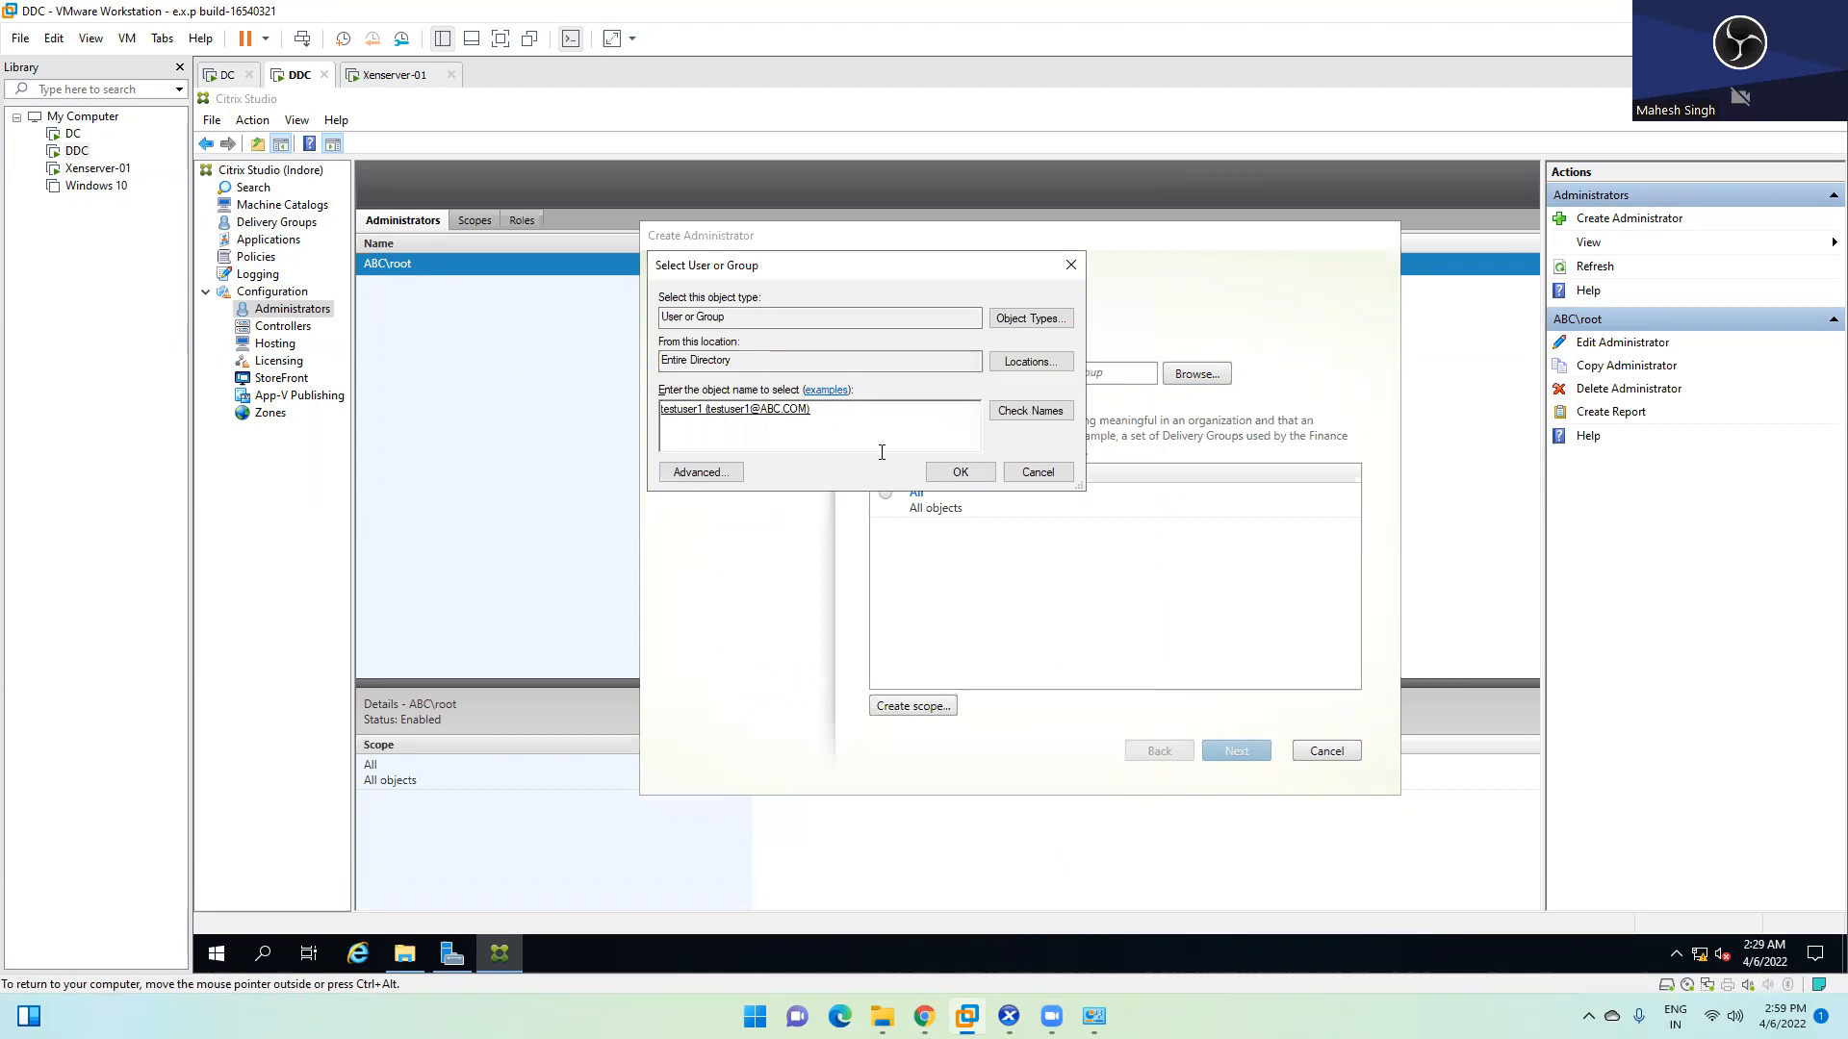
left_click(960, 472)
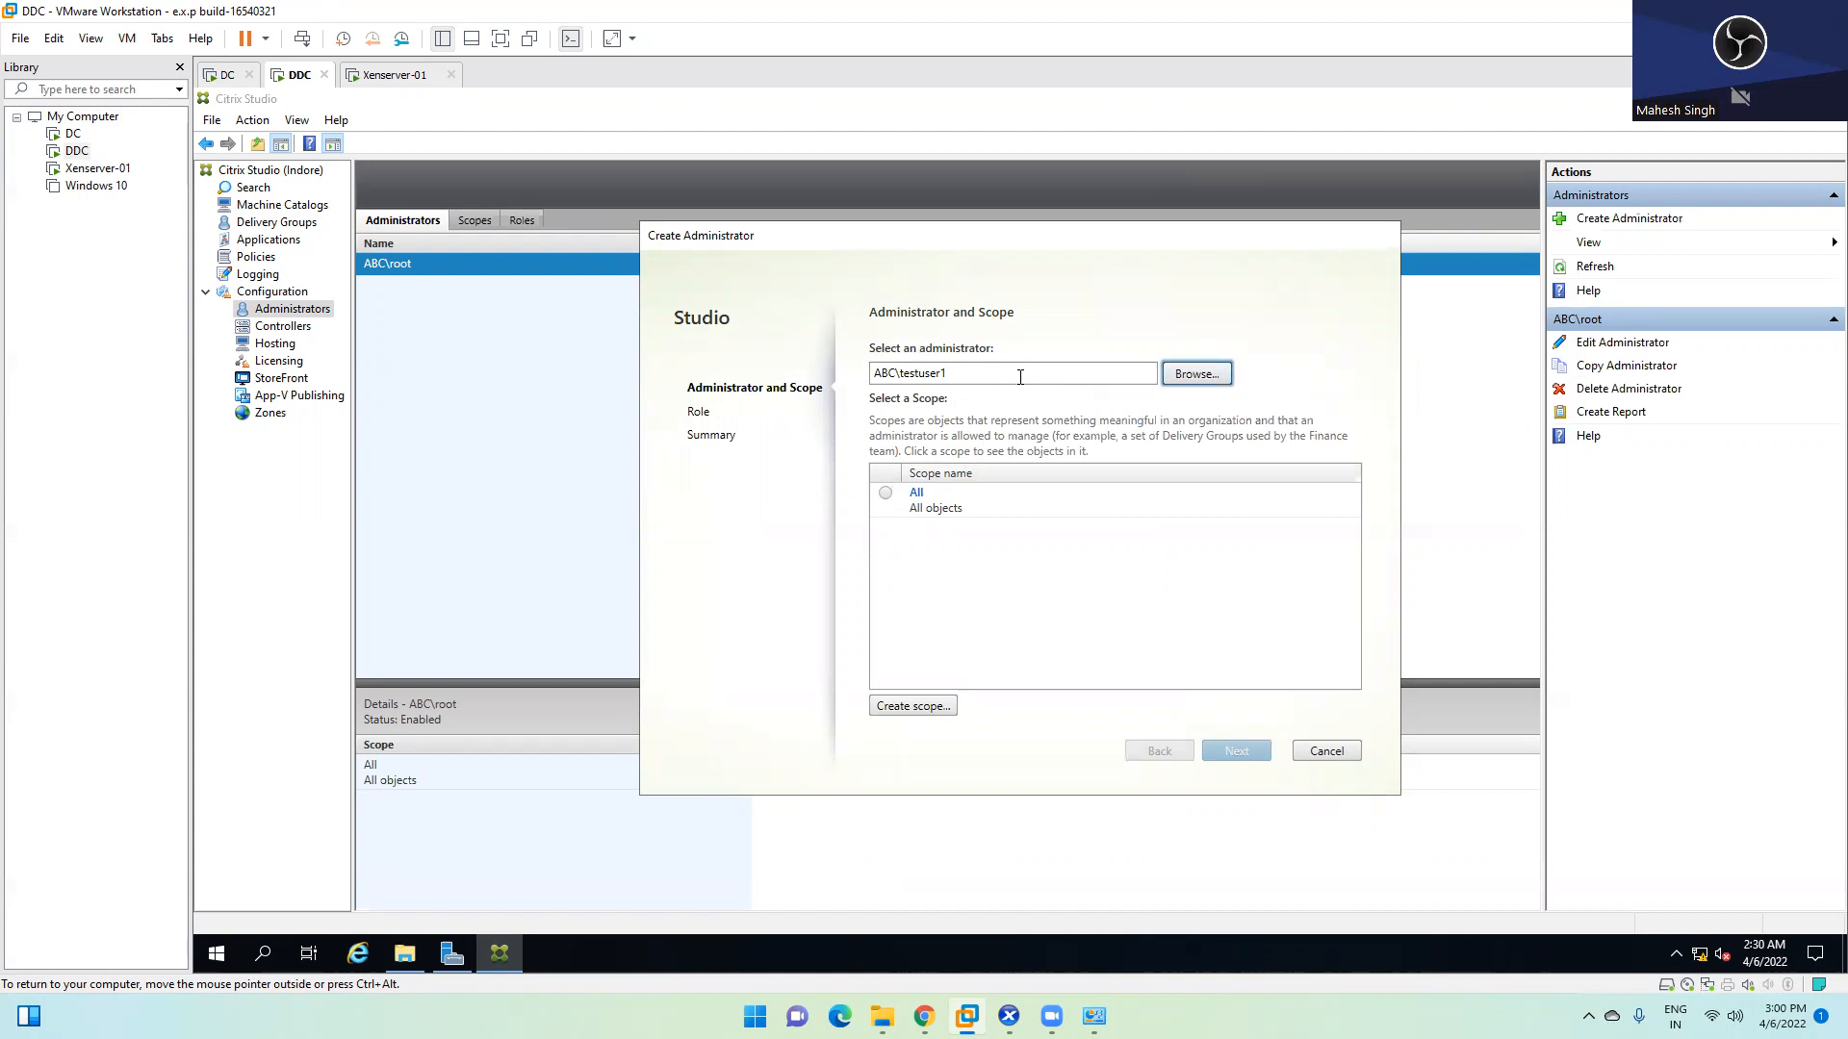
left_click(887, 493)
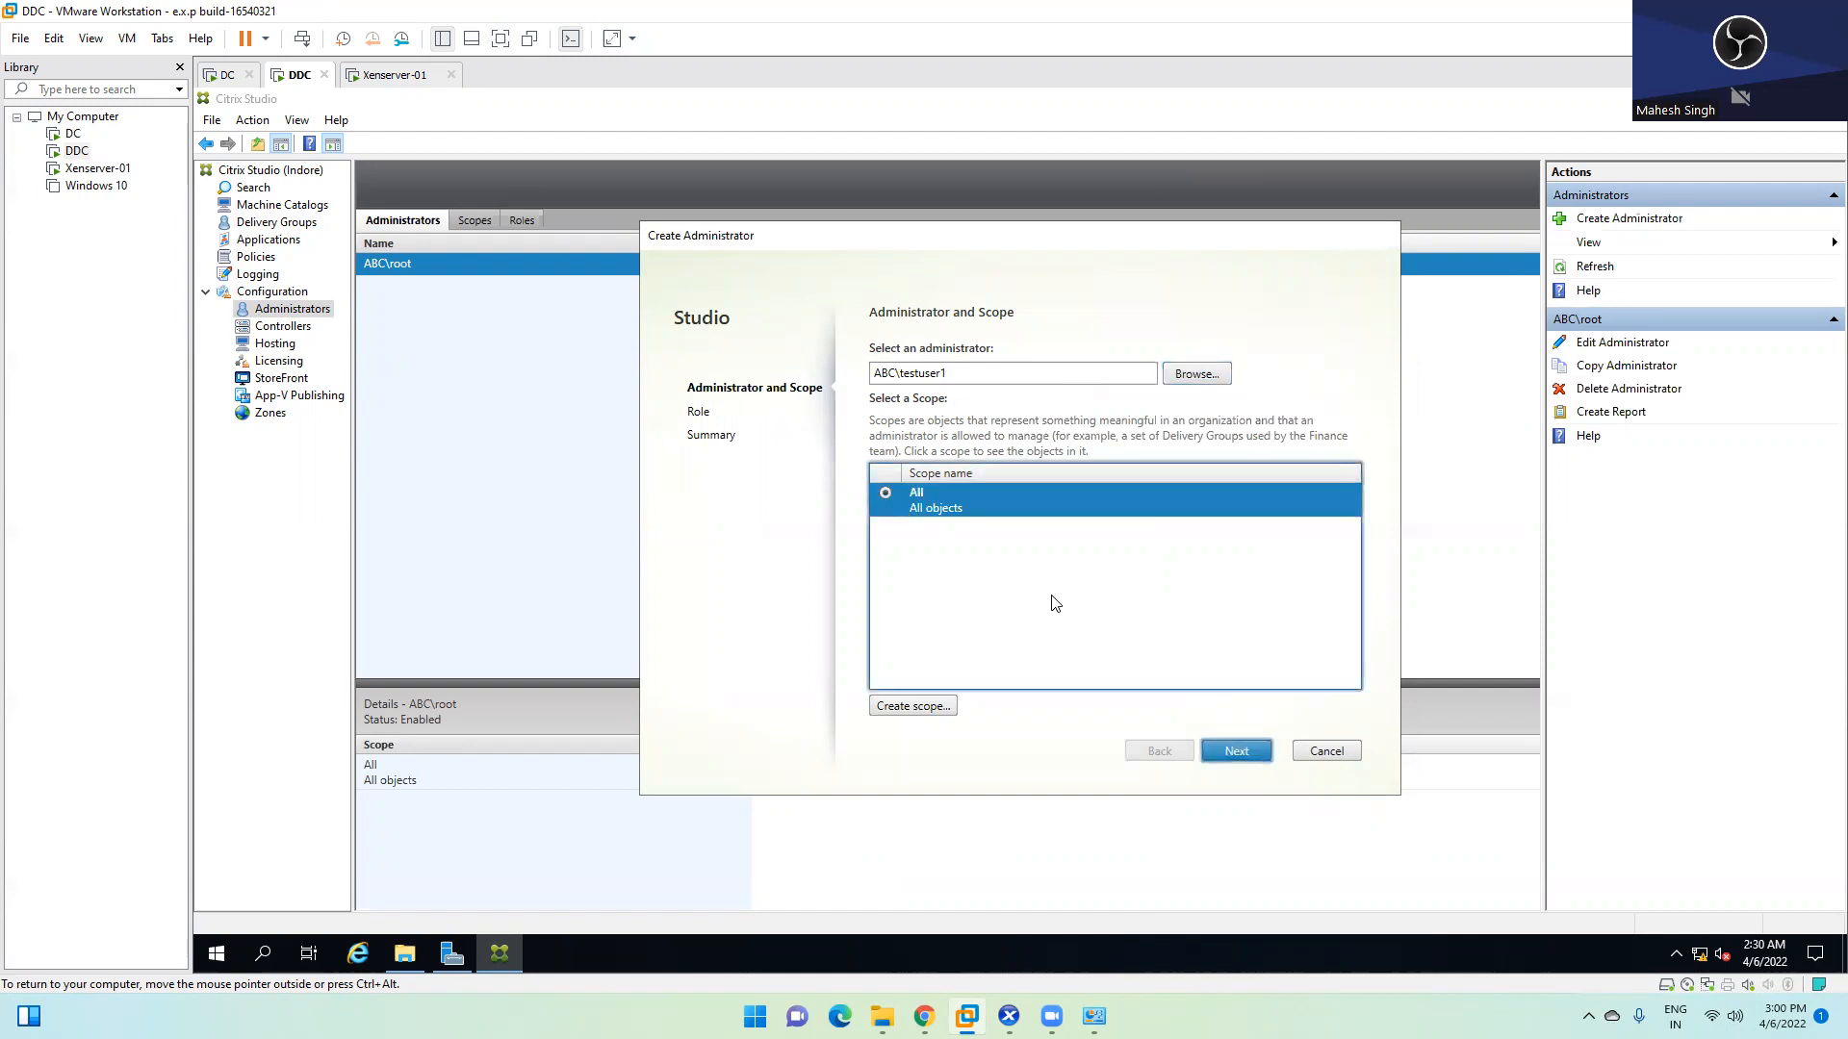
left_click(1247, 750)
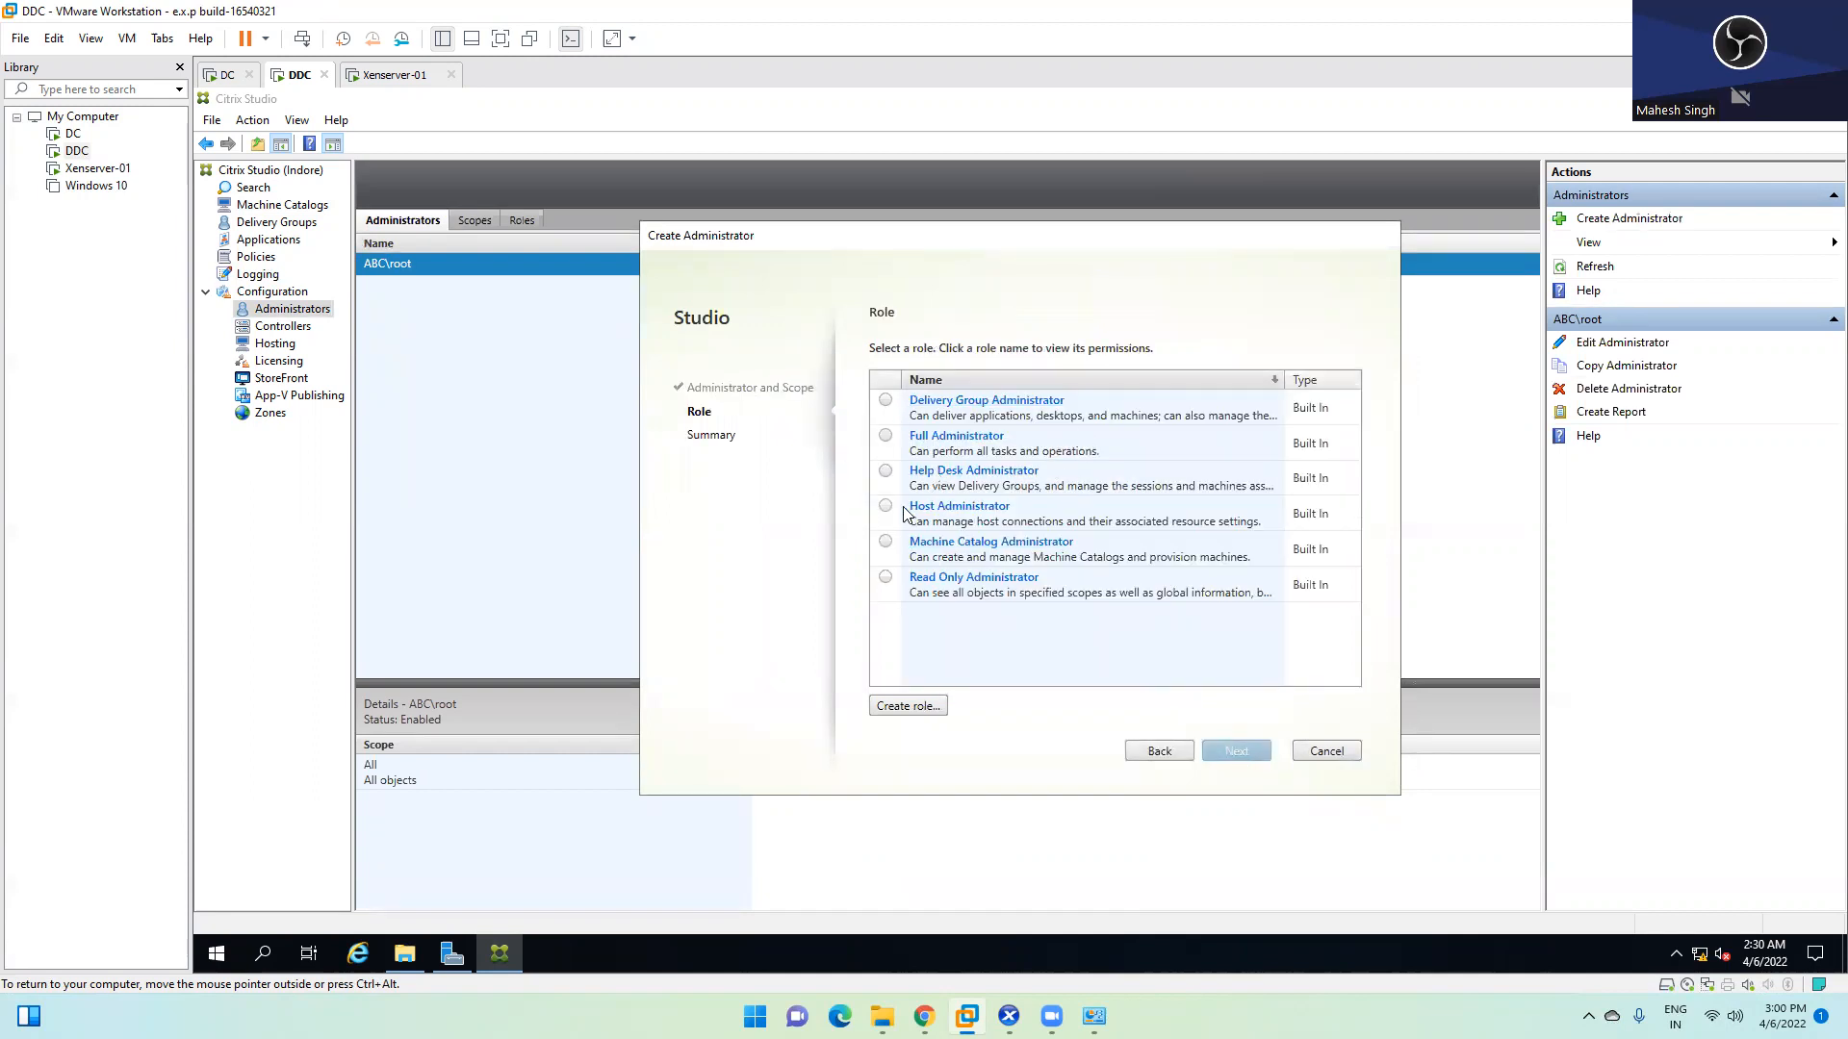
left_click(887, 580)
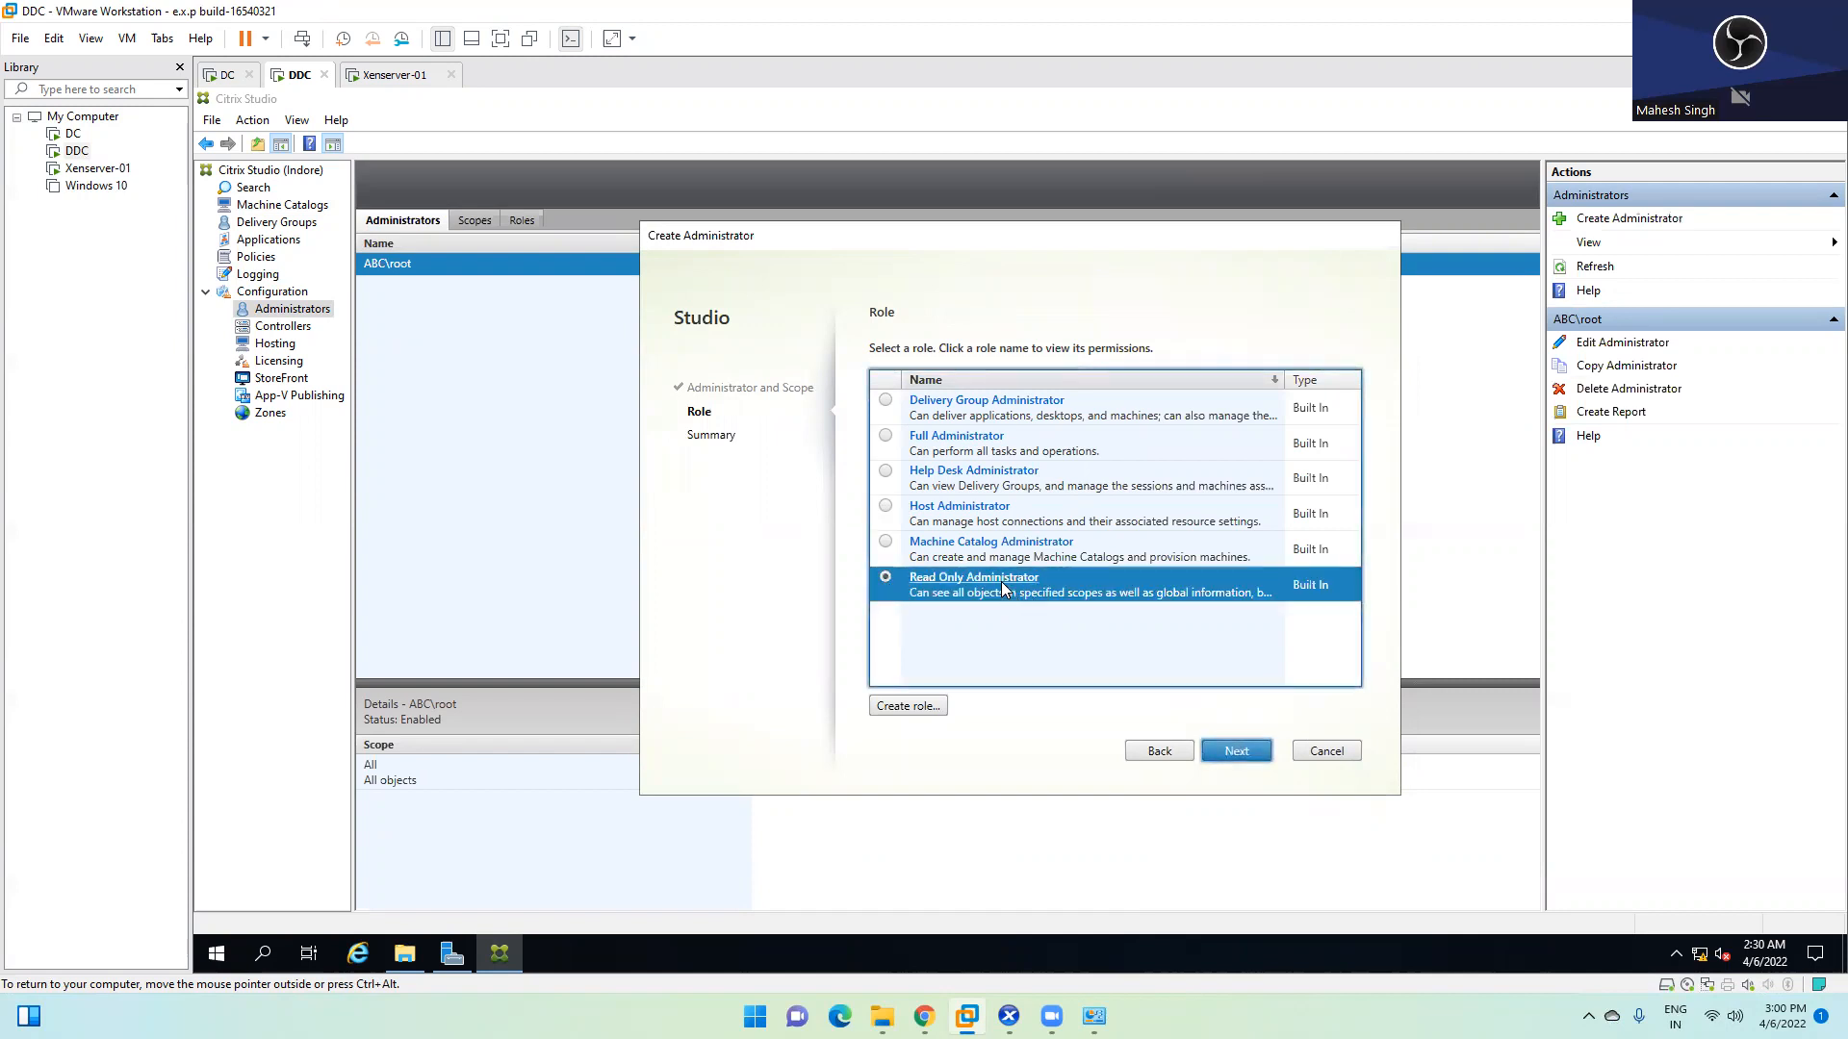
left_click(885, 436)
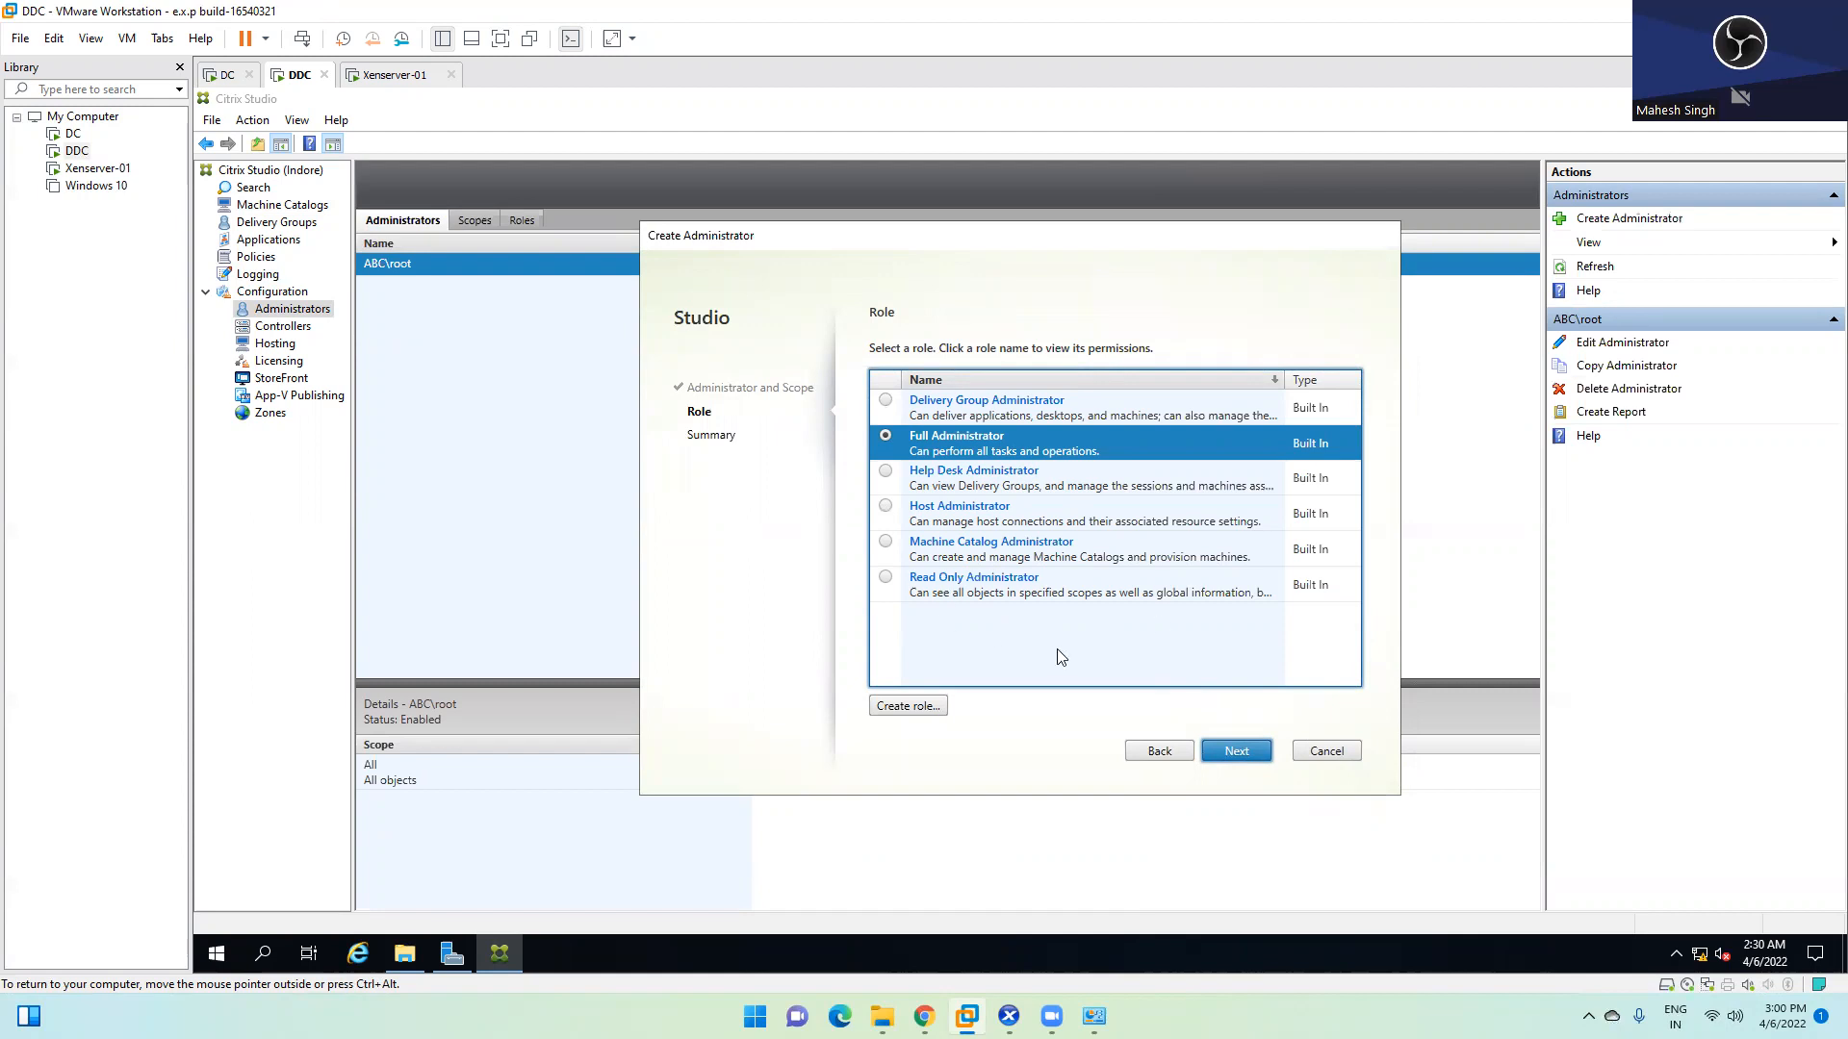
left_click(1328, 751)
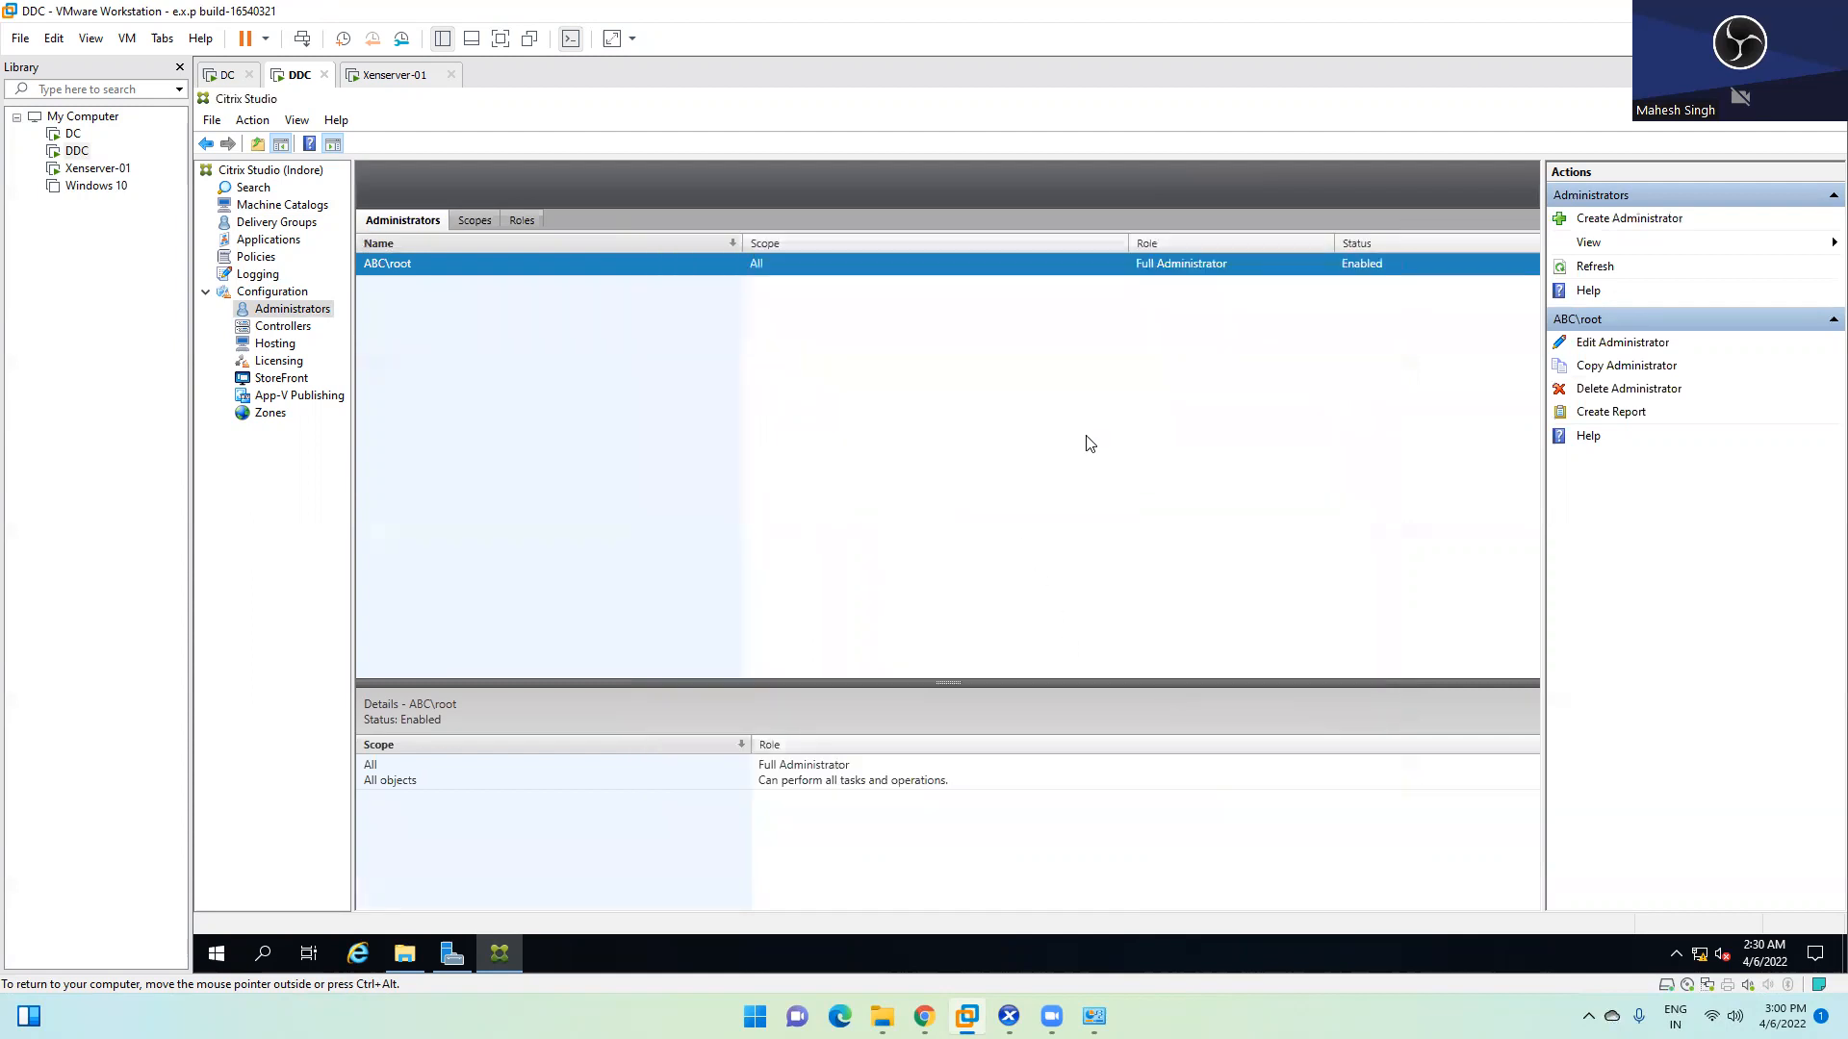
Refresh the DDC.ABC.COM delivery controller's status under Controllers
left_click(306, 330)
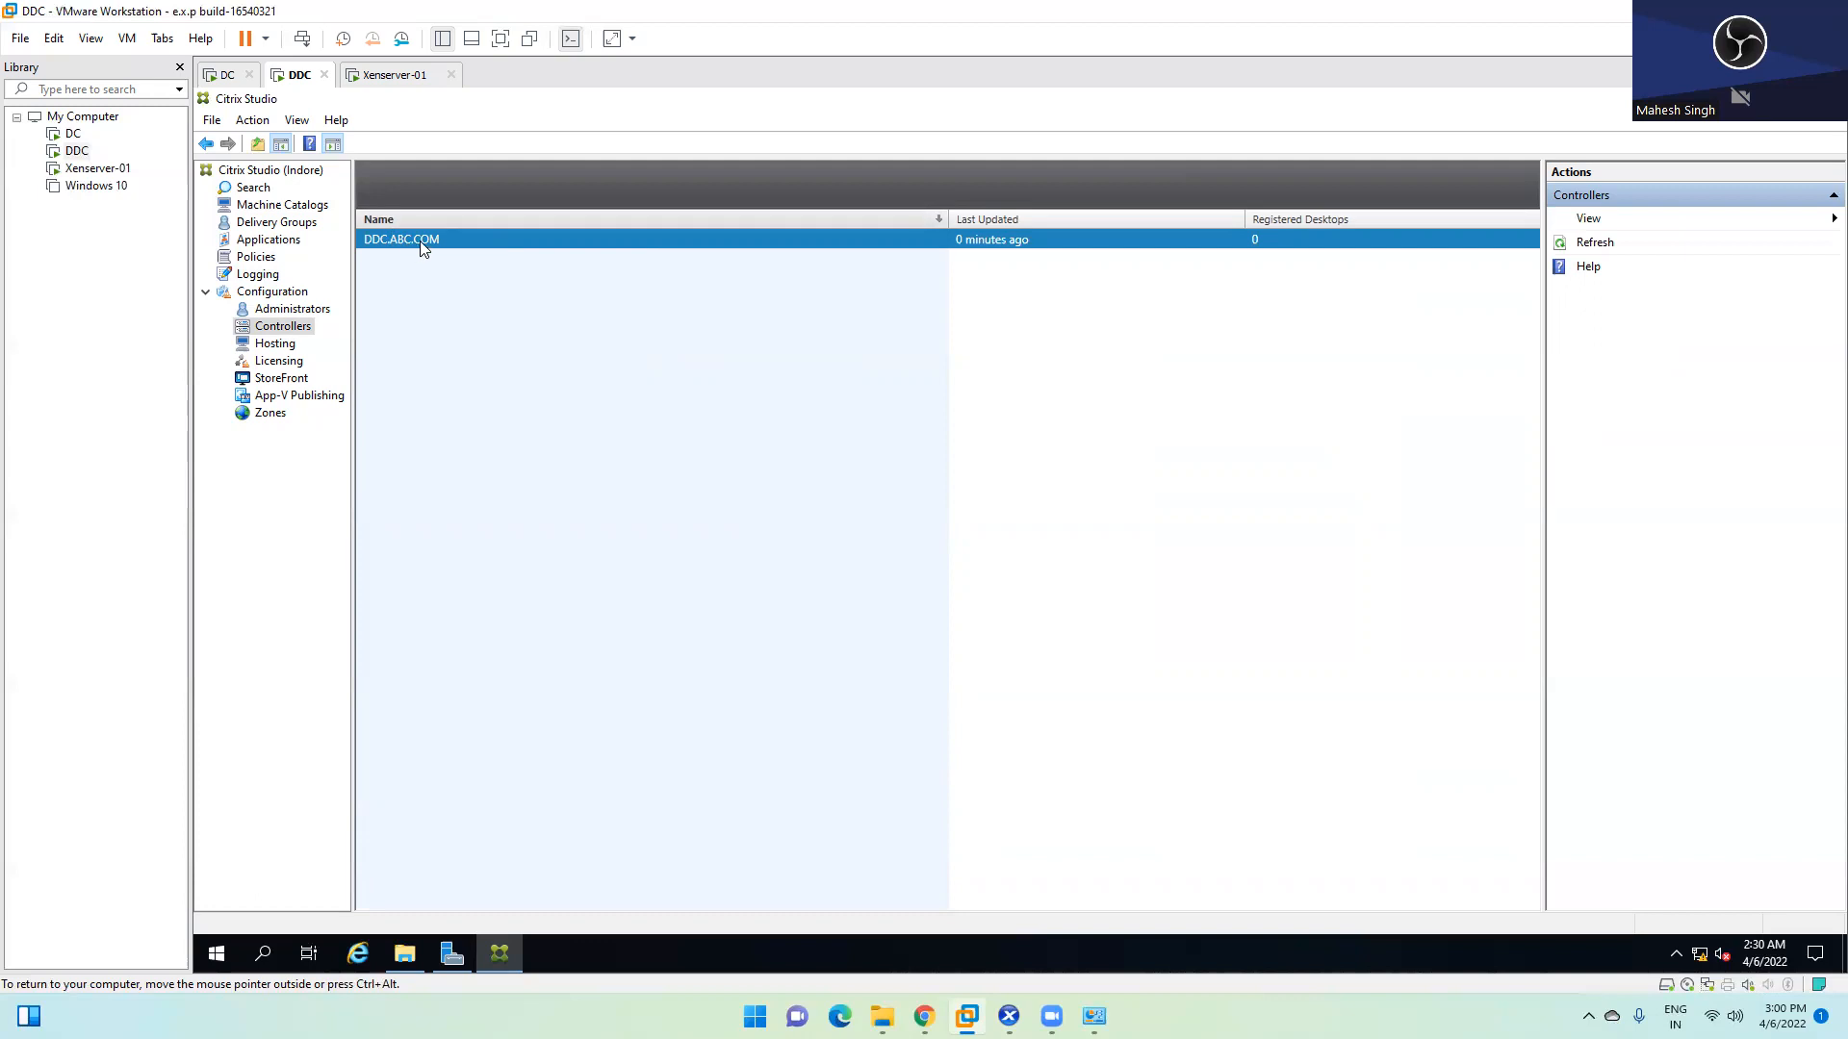
right_click(741, 328)
left_click(799, 341)
Show Hosting and view the Xenserver-01 connection and NAT-Xenserver-01 resource details
left_click(277, 344)
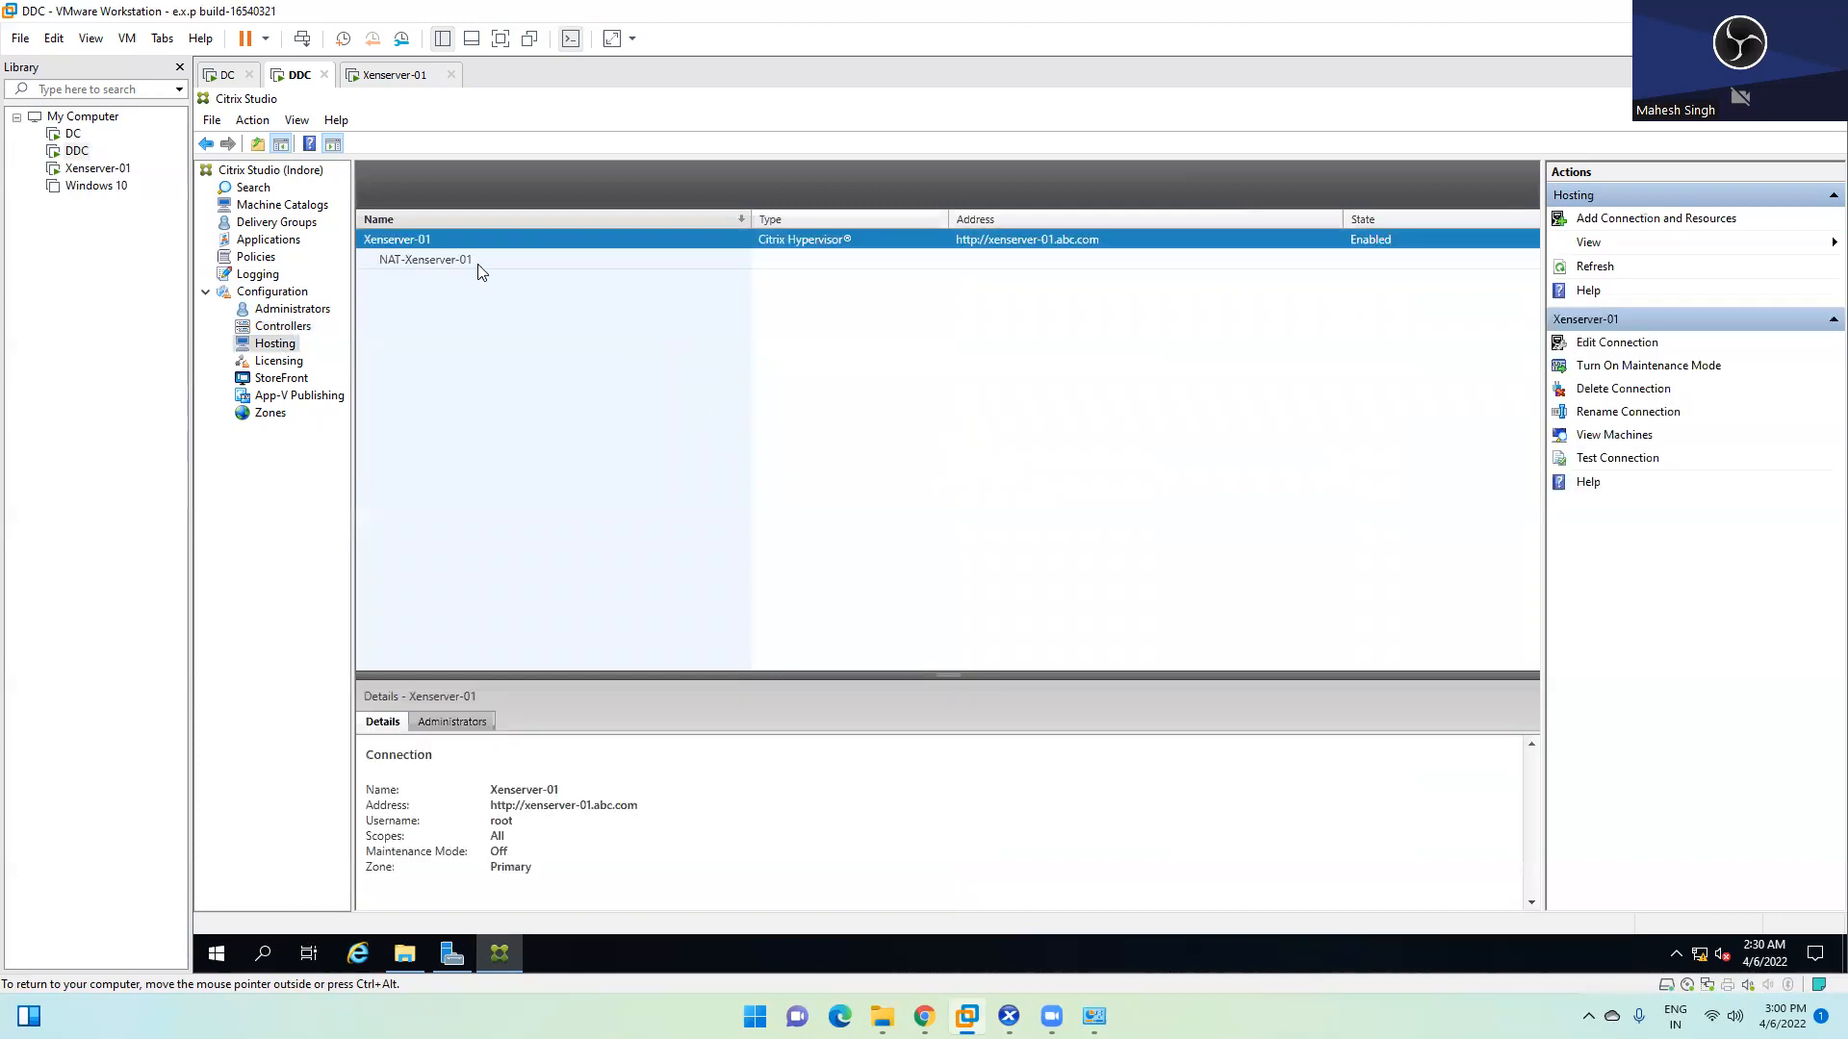
left_click(455, 260)
left_click(448, 239)
left_click(454, 262)
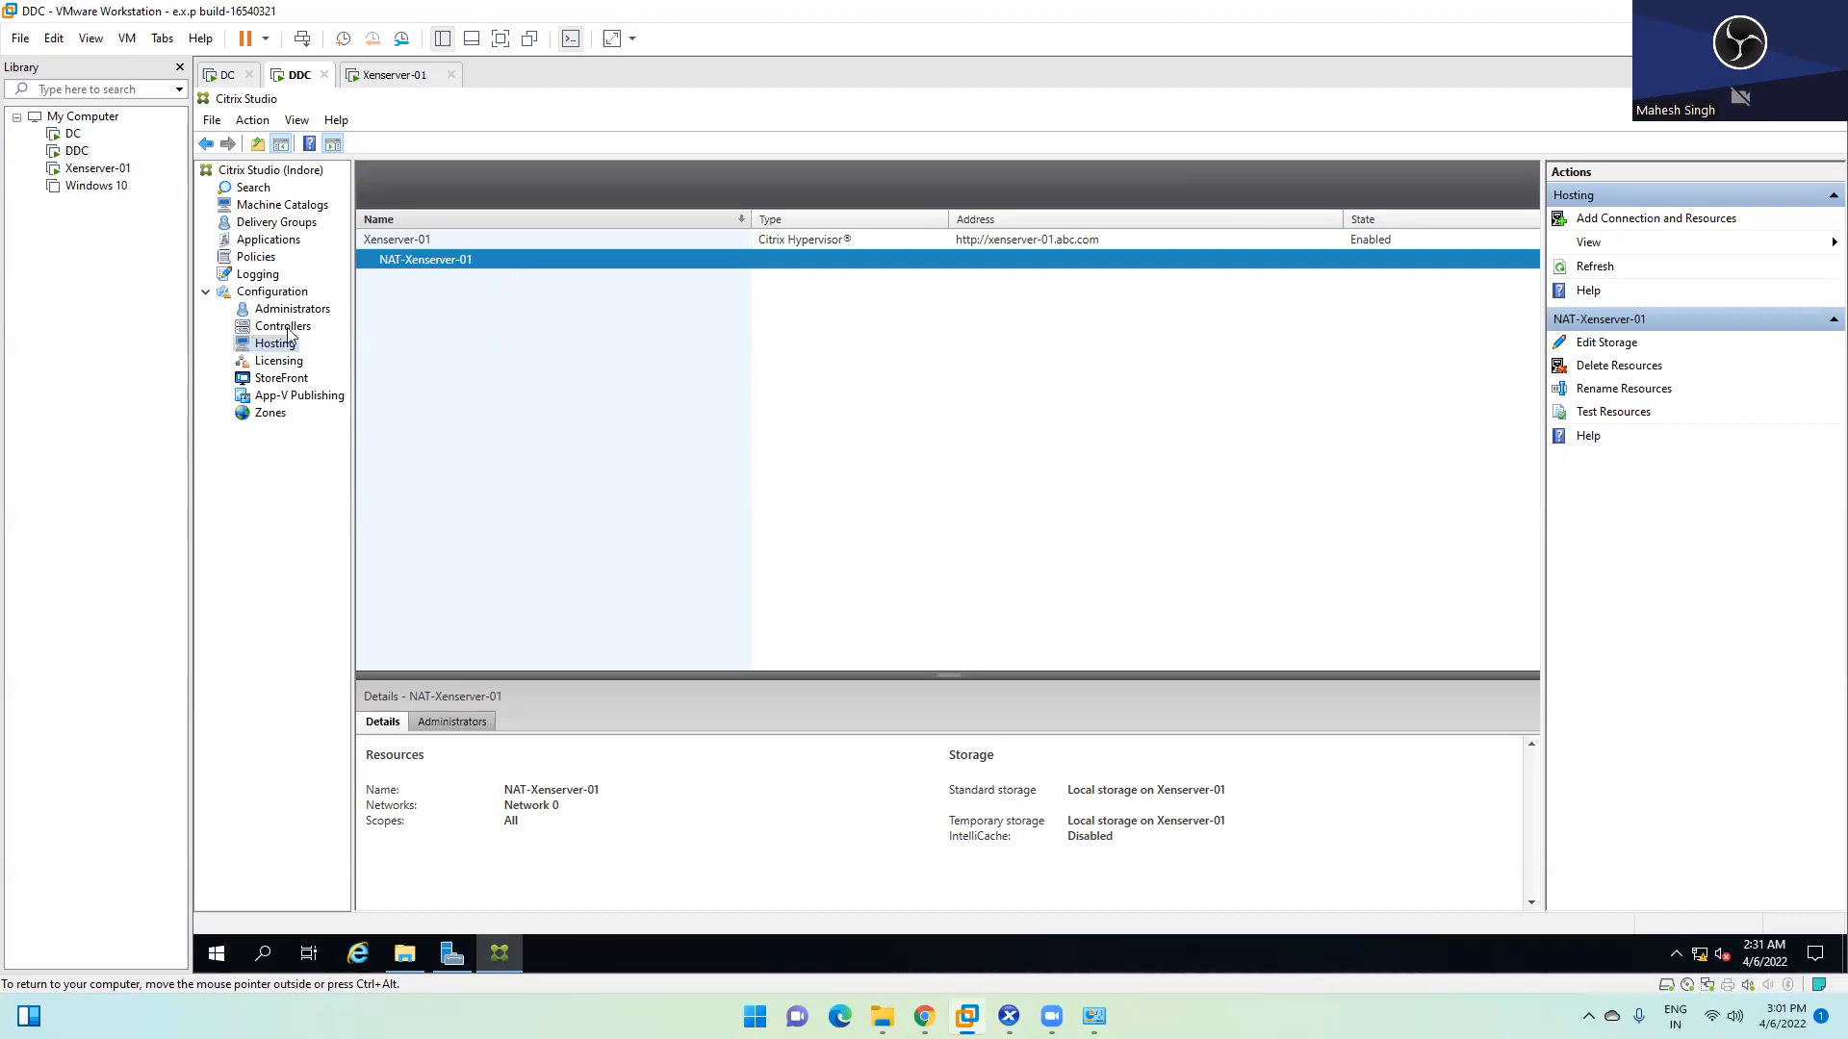
Compare the Xenserver-01 and NAT-Xenserver-01 details, then show the Indore site's Licensing overview
left_click(446, 242)
left_click(446, 258)
left_click(447, 238)
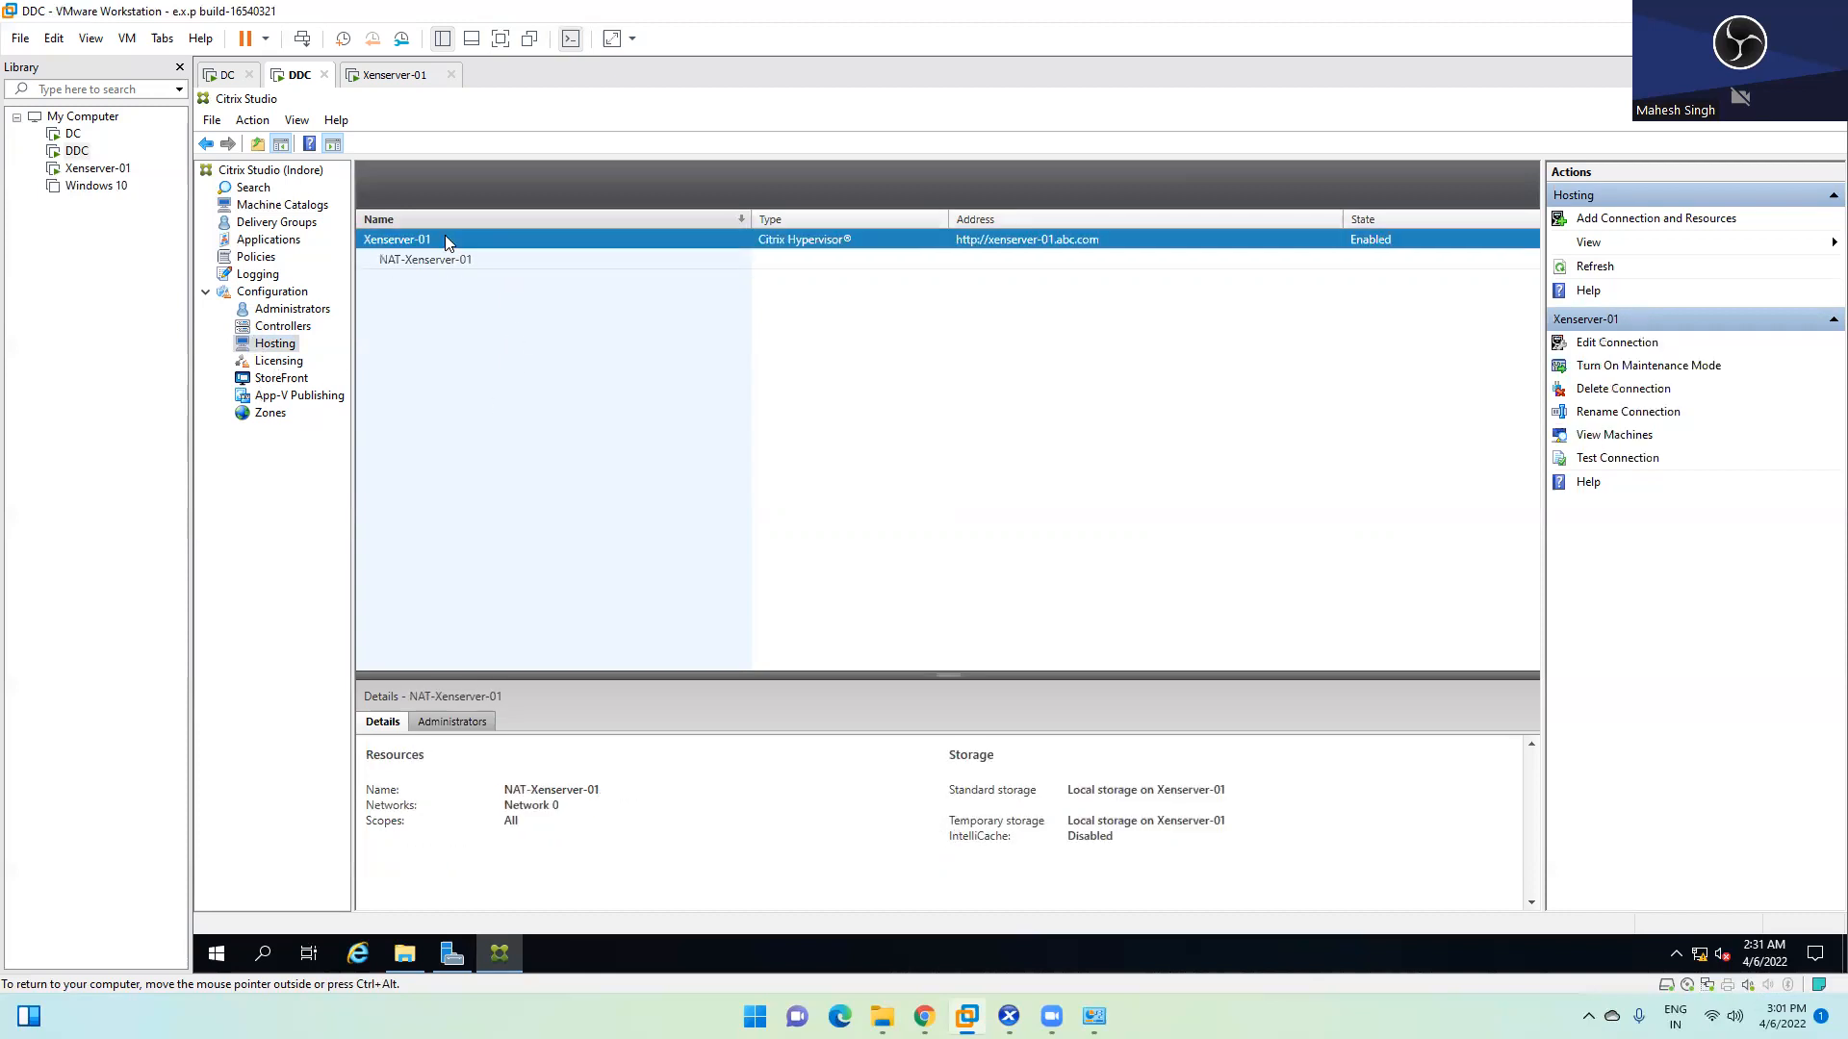
left_click(444, 254)
left_click(452, 242)
left_click(451, 258)
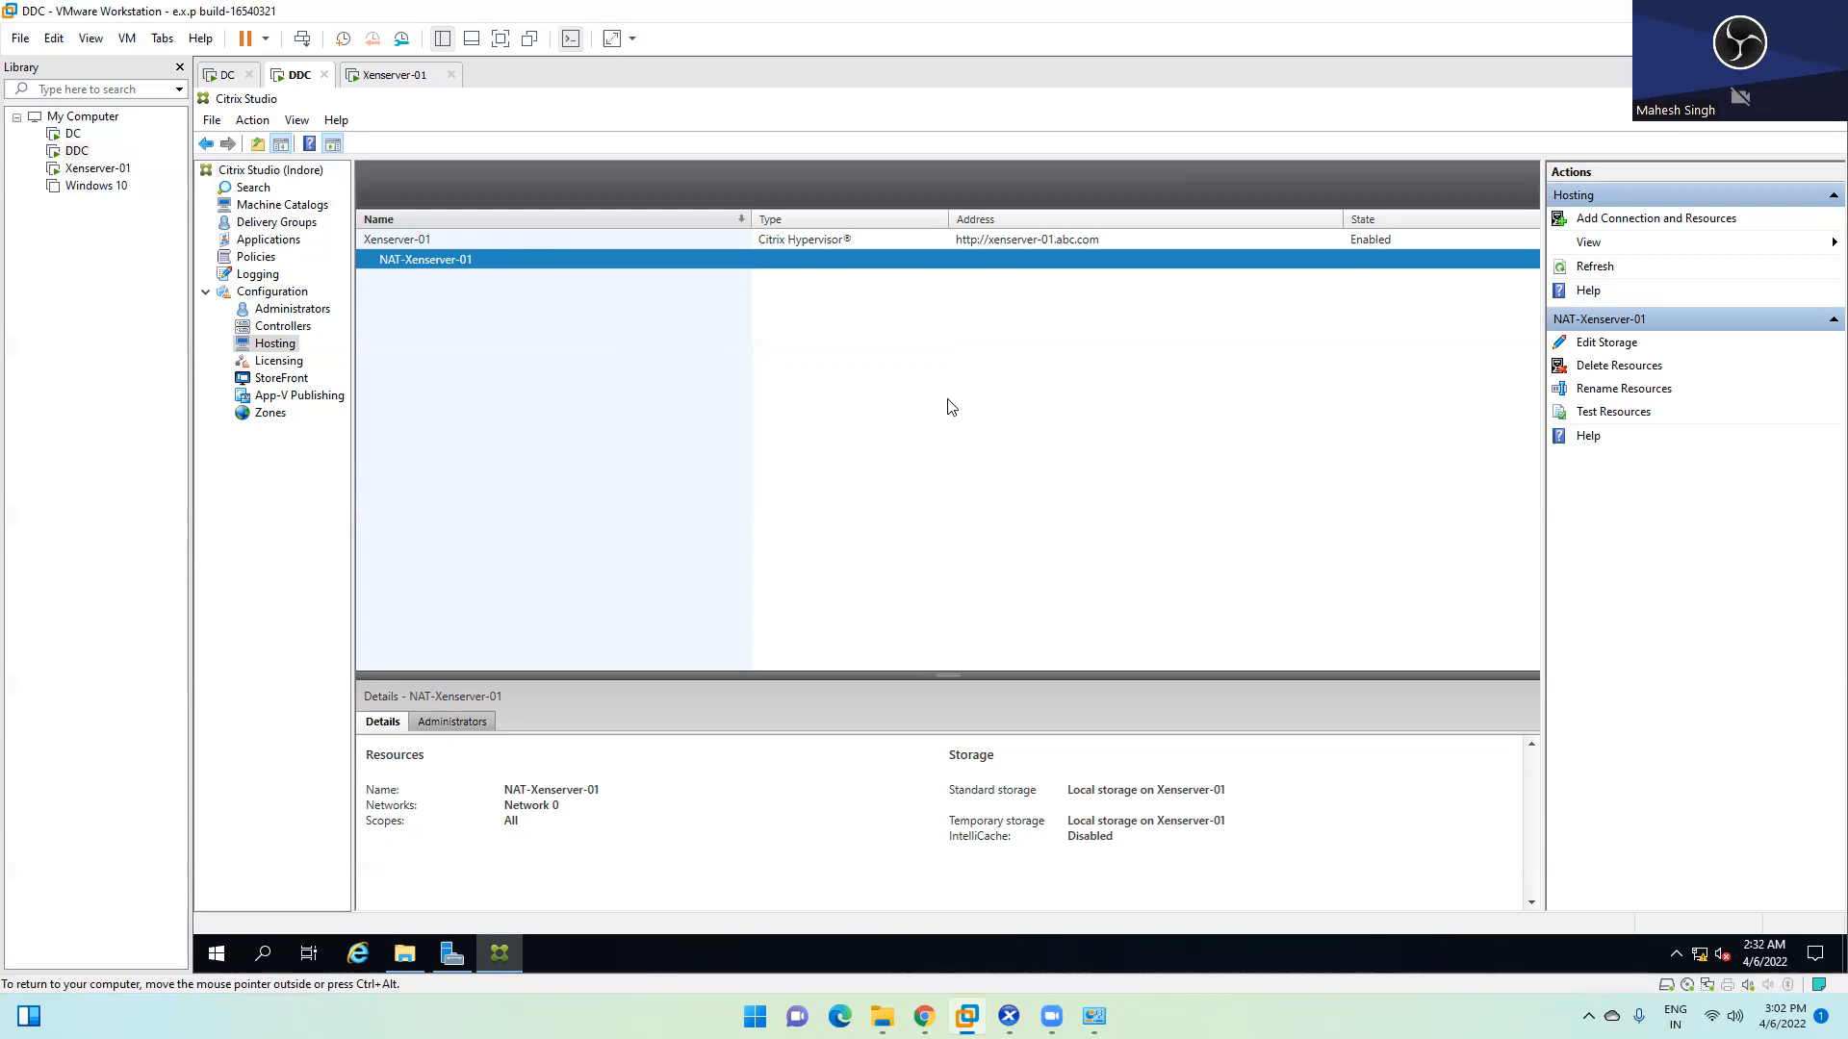
left_click(284, 360)
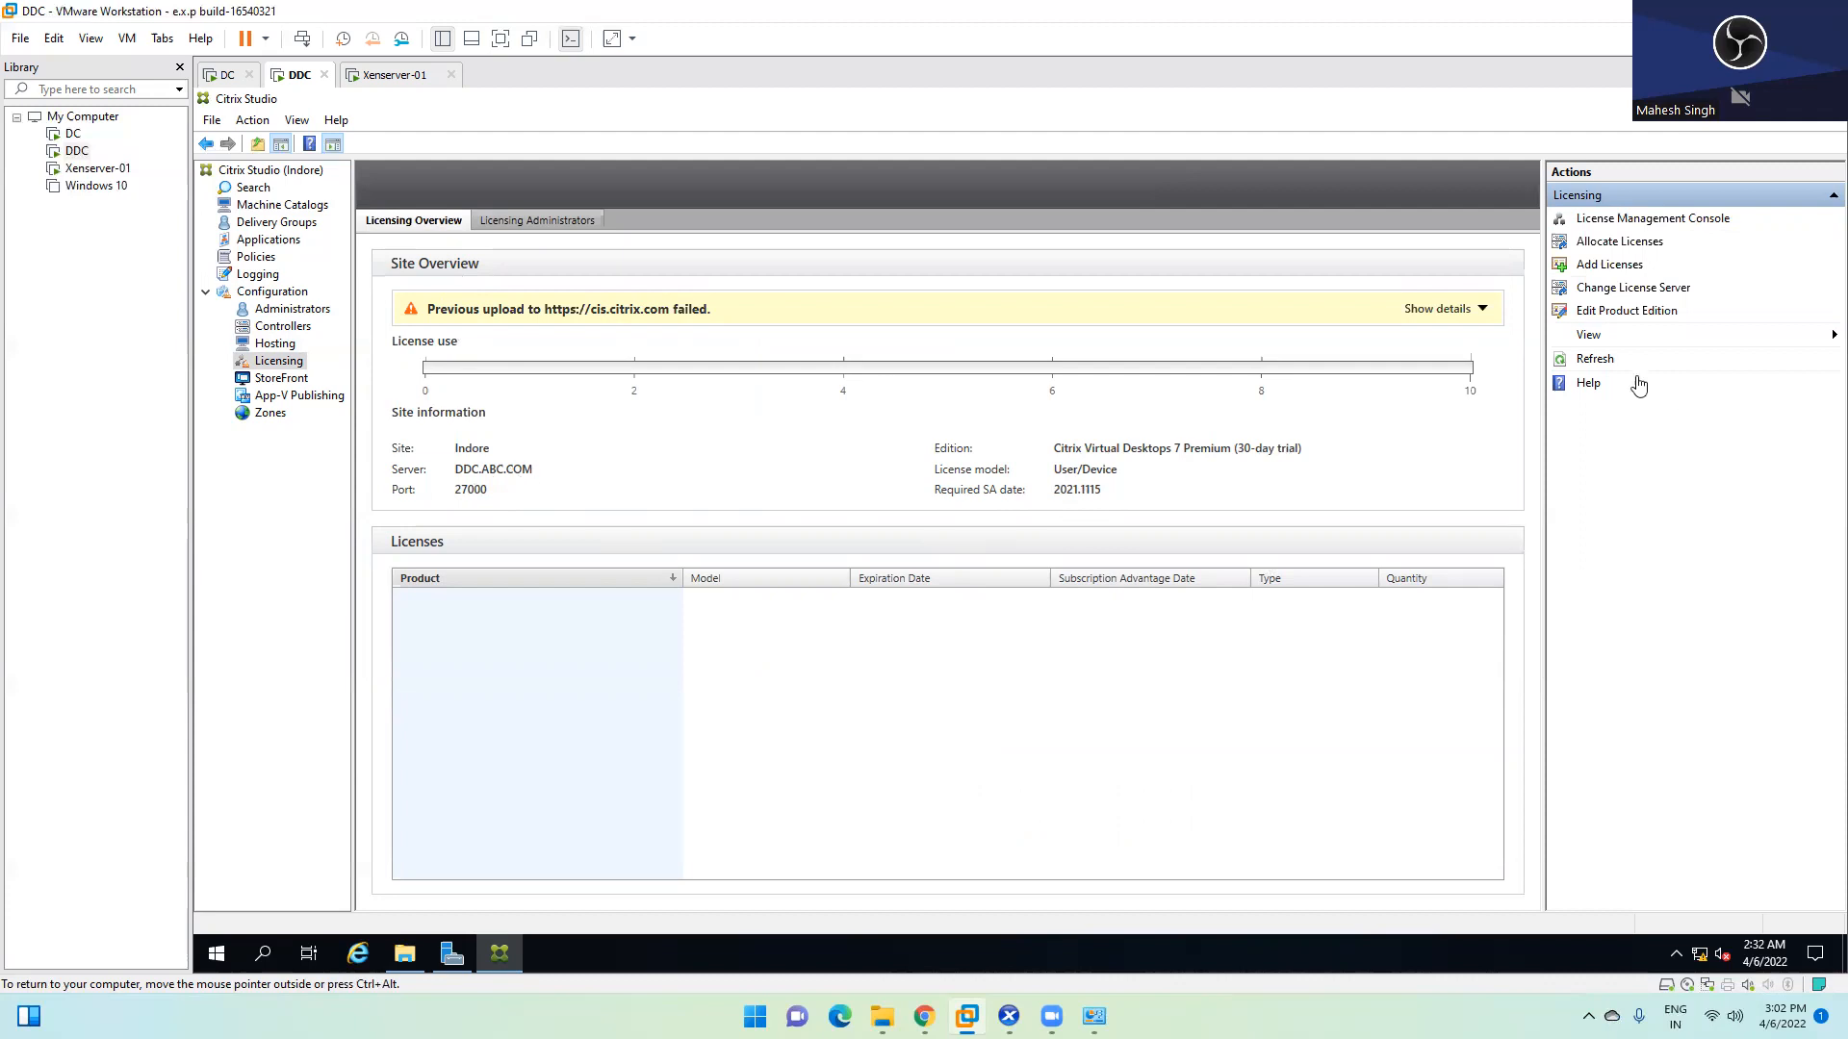
Refresh the license information, then show StoreFront, which has no servers added
left_click(1588, 362)
left_click(252, 379)
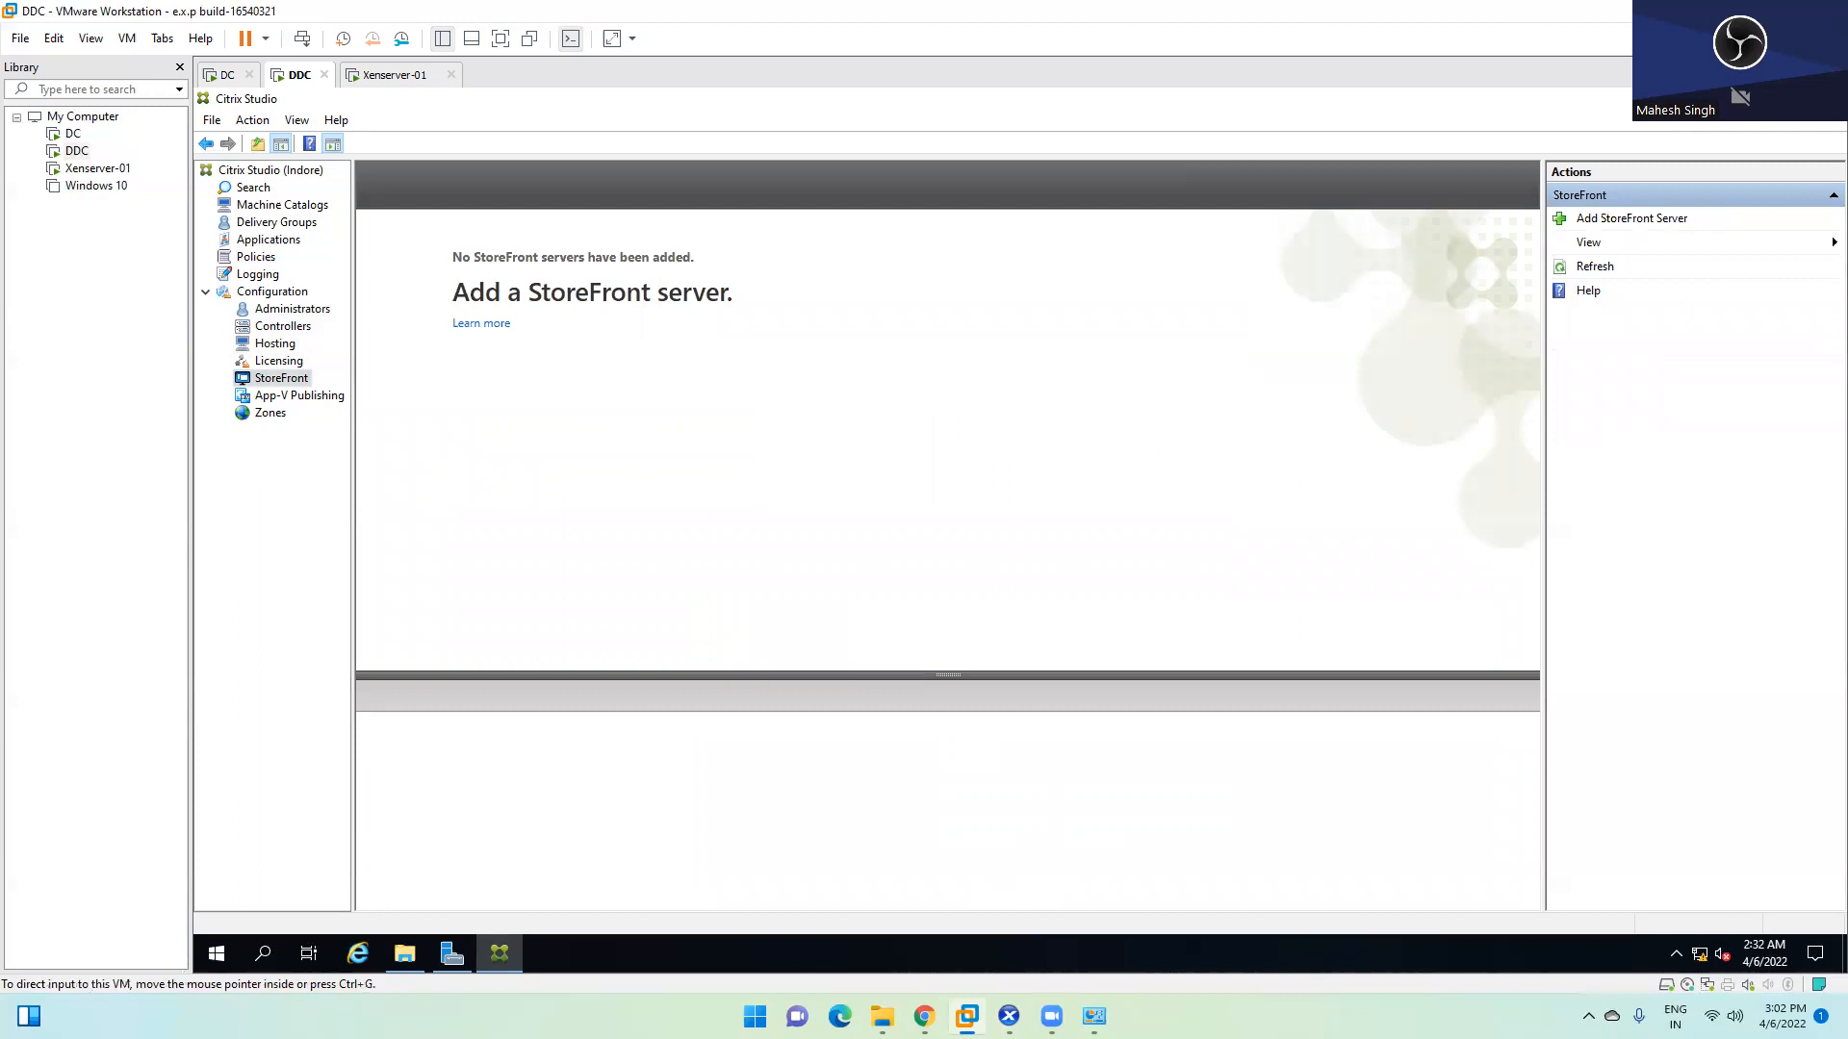
In XenCenter, dismiss the master VM's restart and sign-out notices, then return to the DDC machine
mouse_move(1051, 1016)
left_click(1006, 933)
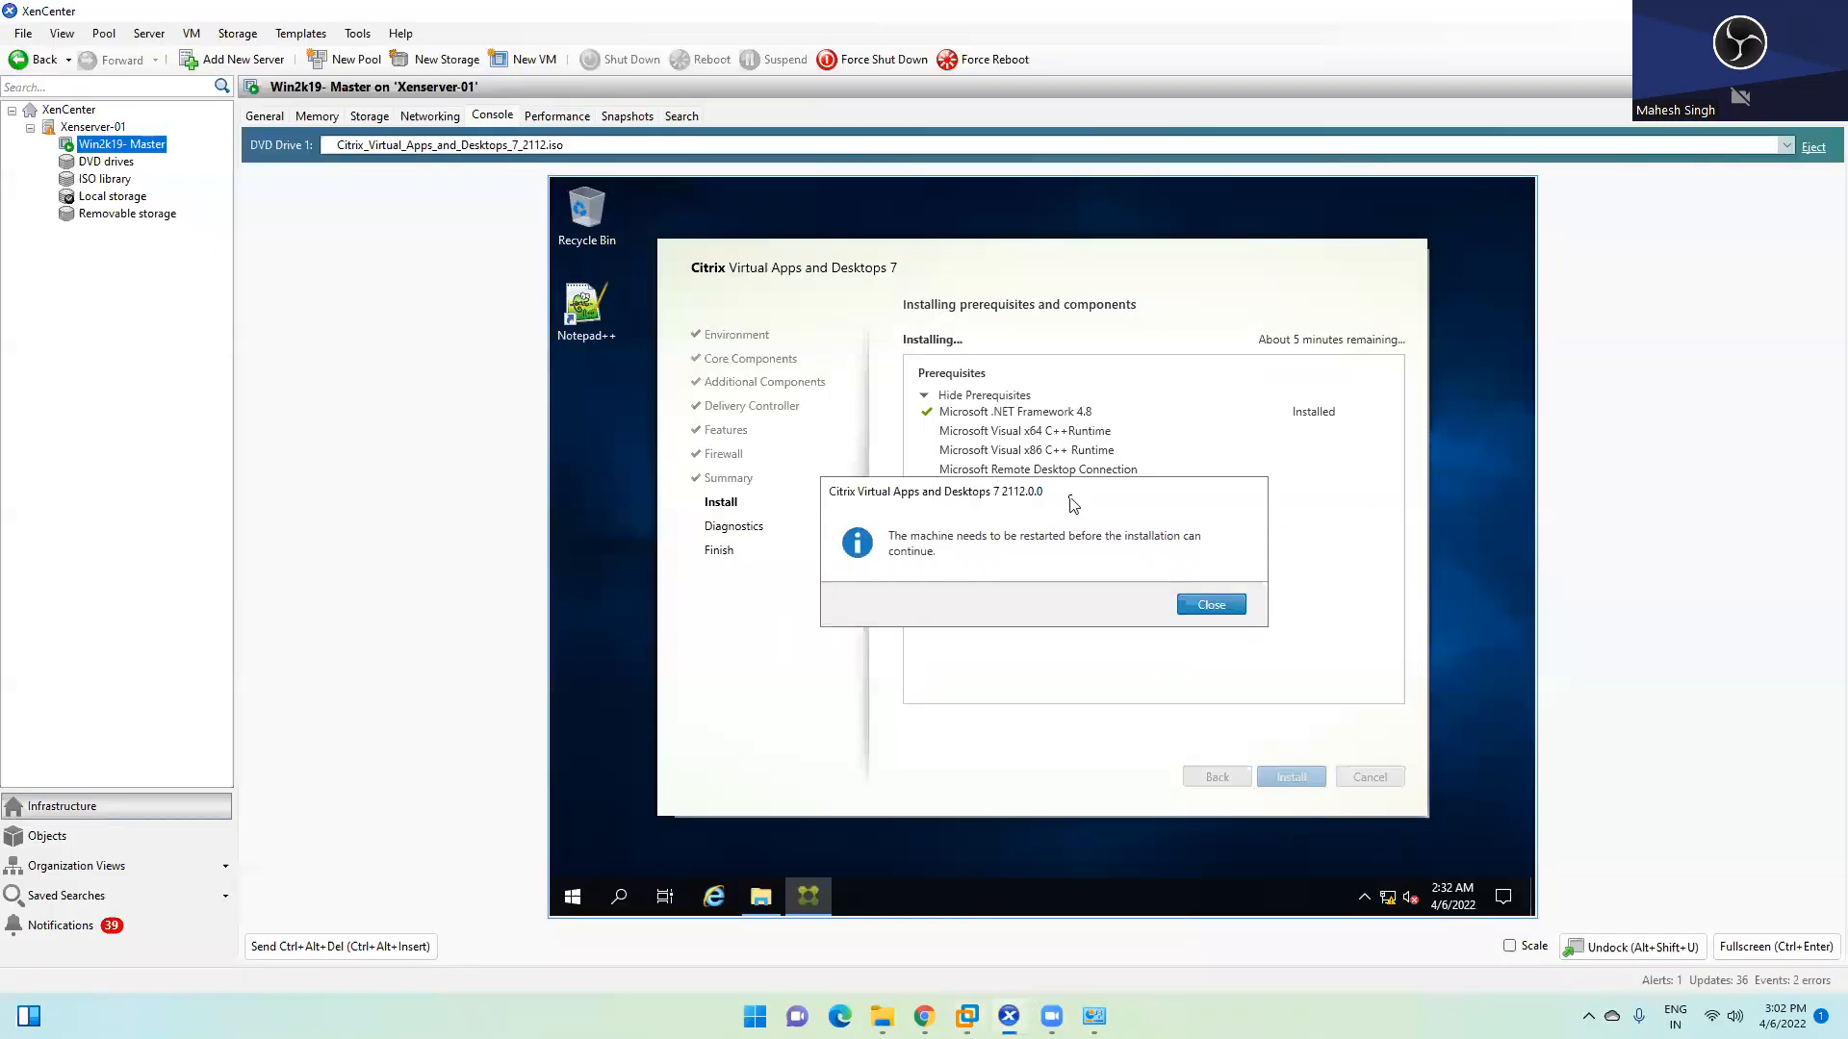
left_click(1193, 604)
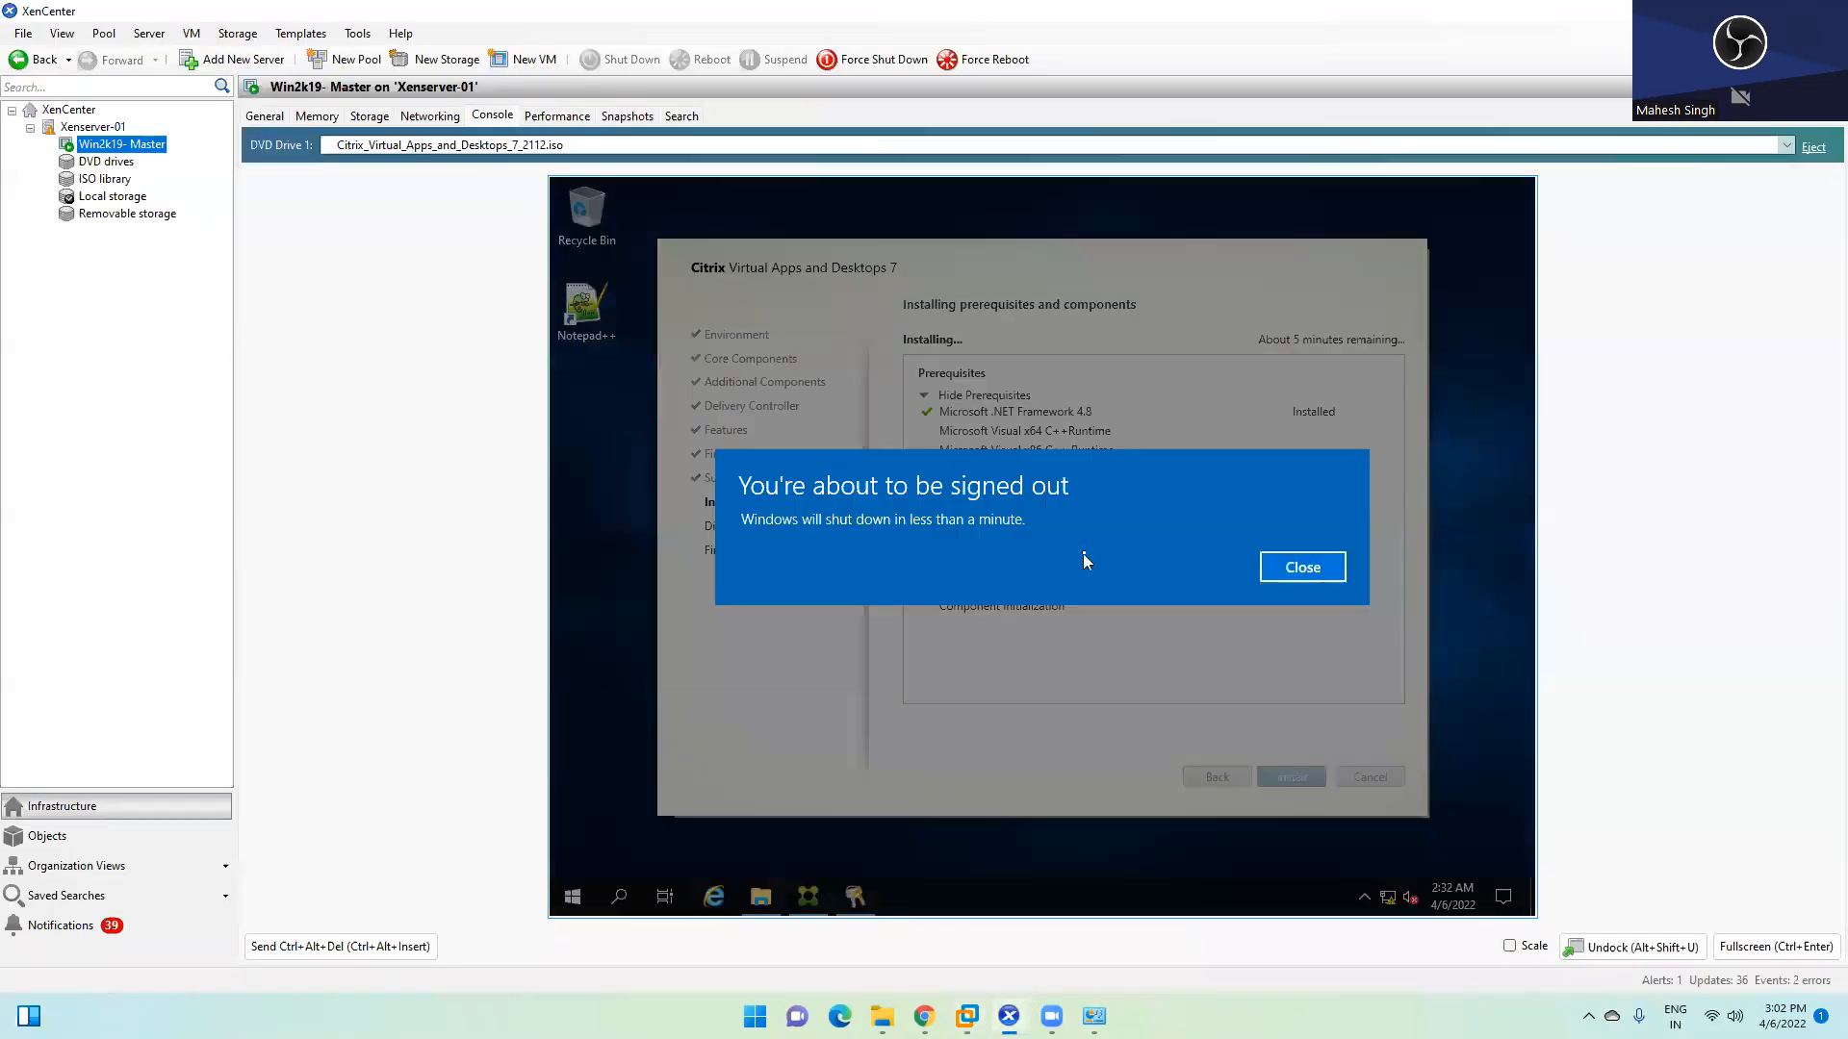
left_click(1289, 568)
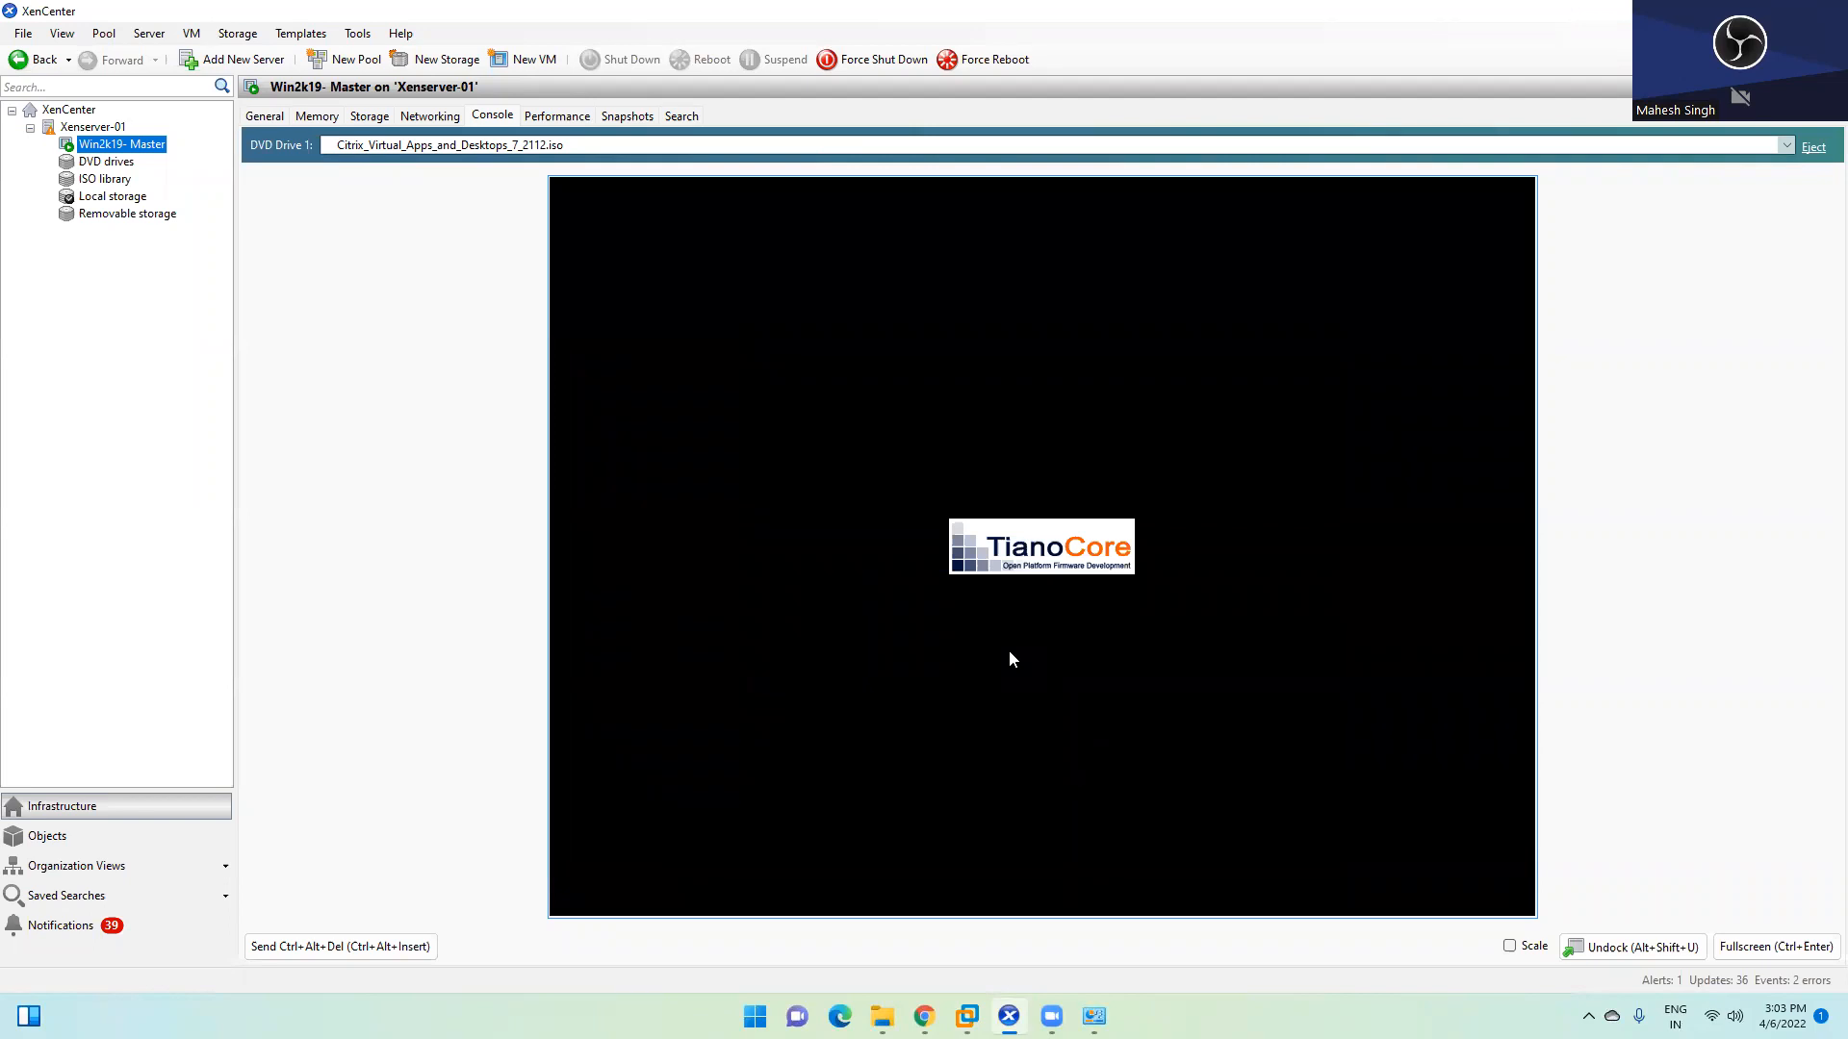
mouse_move(966, 1016)
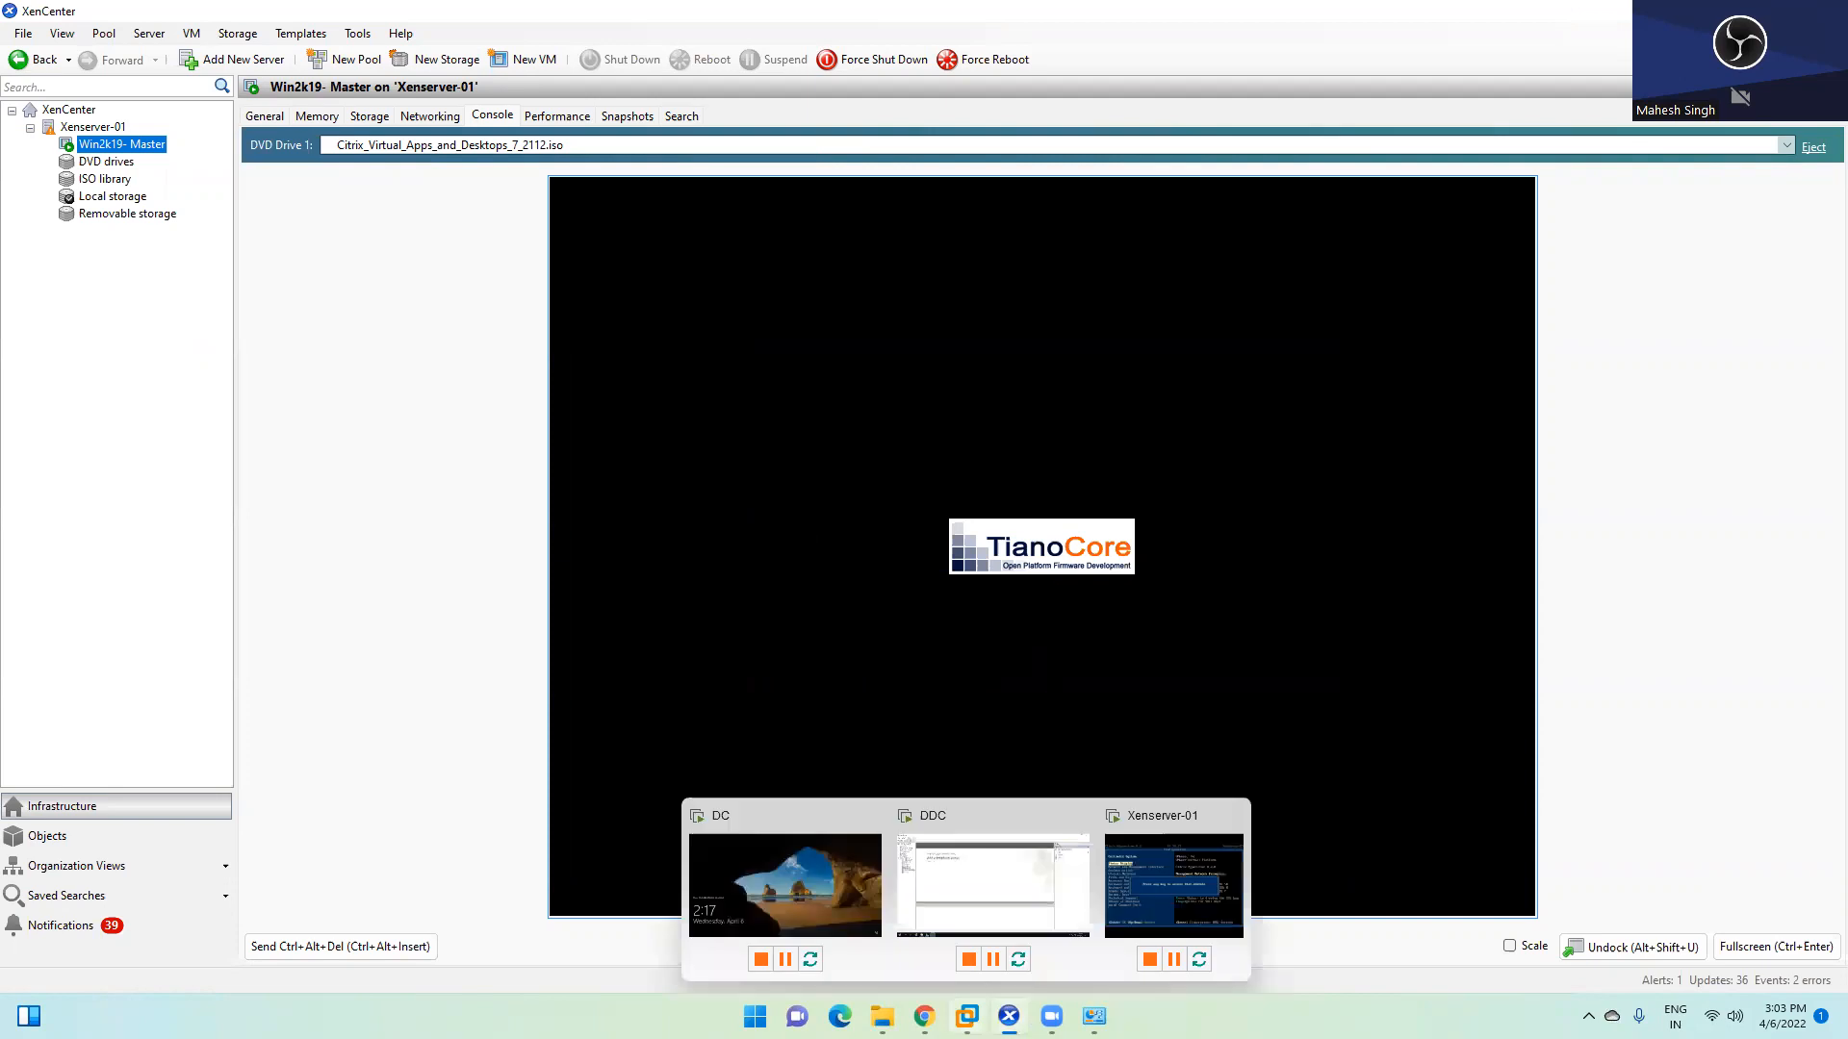
left_click(955, 865)
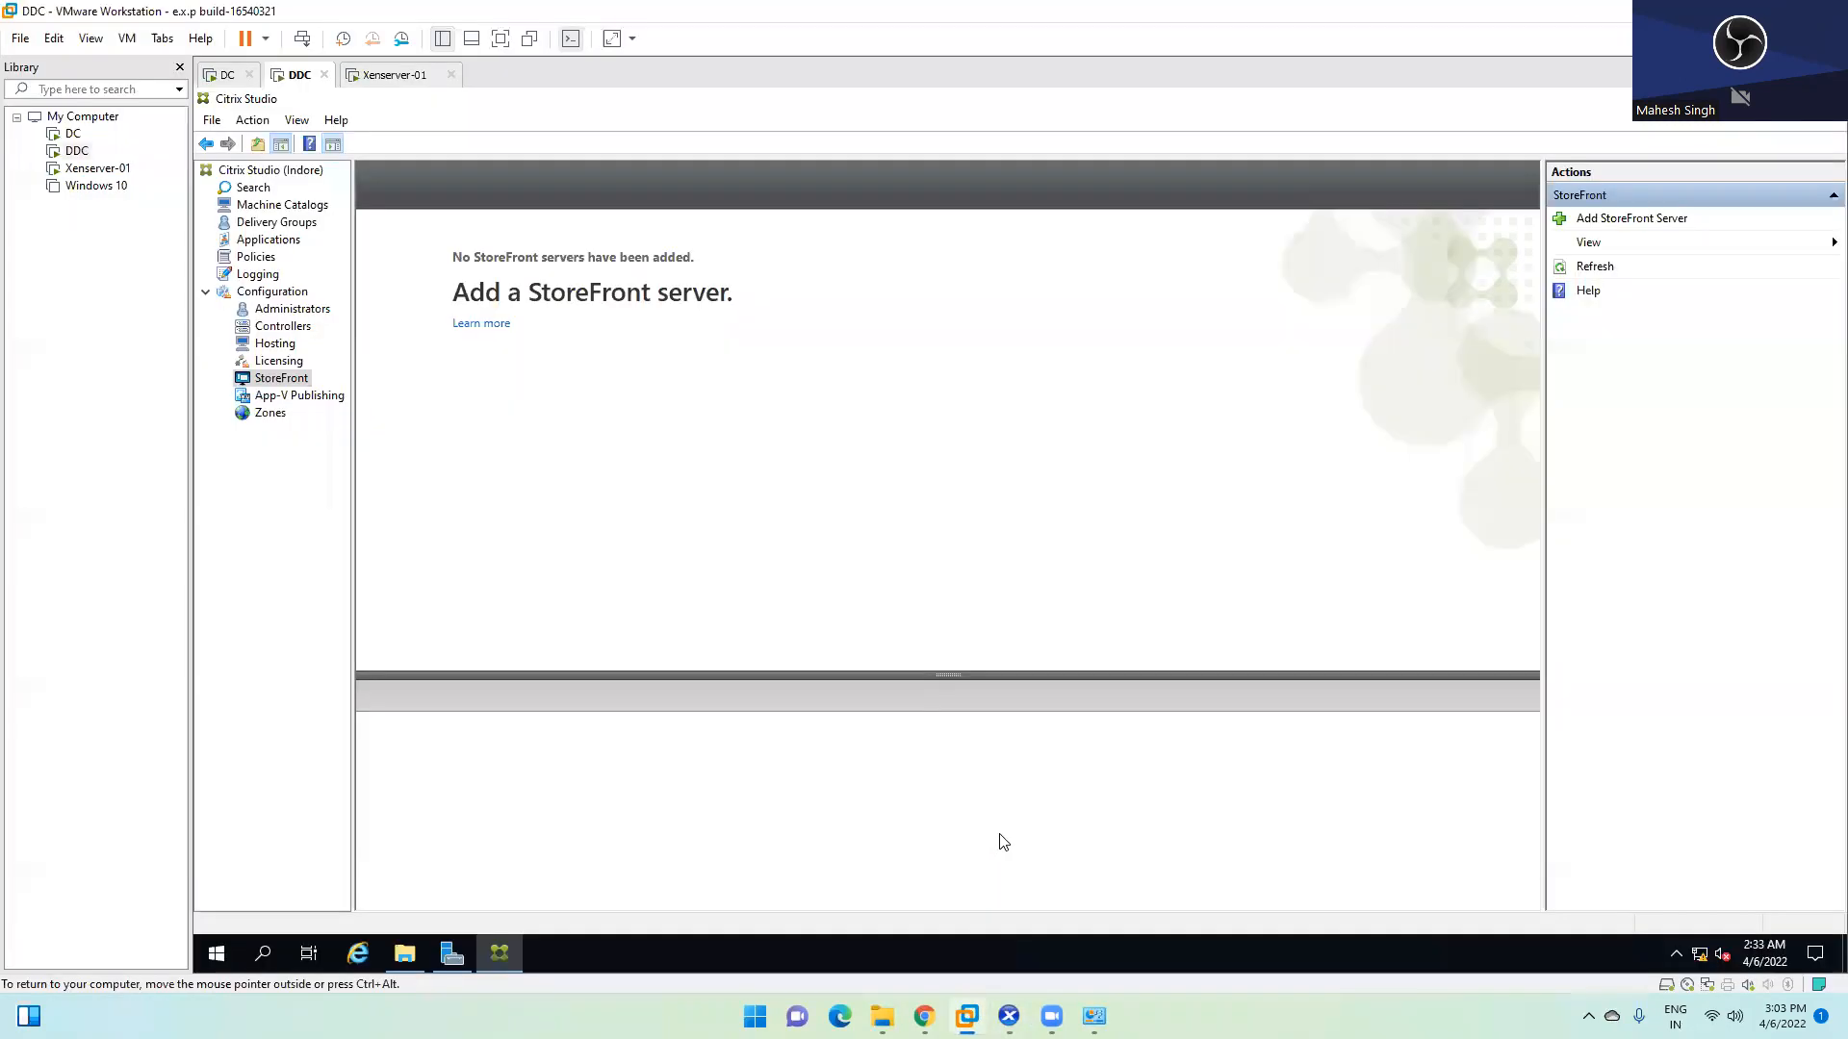
Open App-V Publishing and close its welcome screen with 'Don't show this again' ticked
left_click(289, 396)
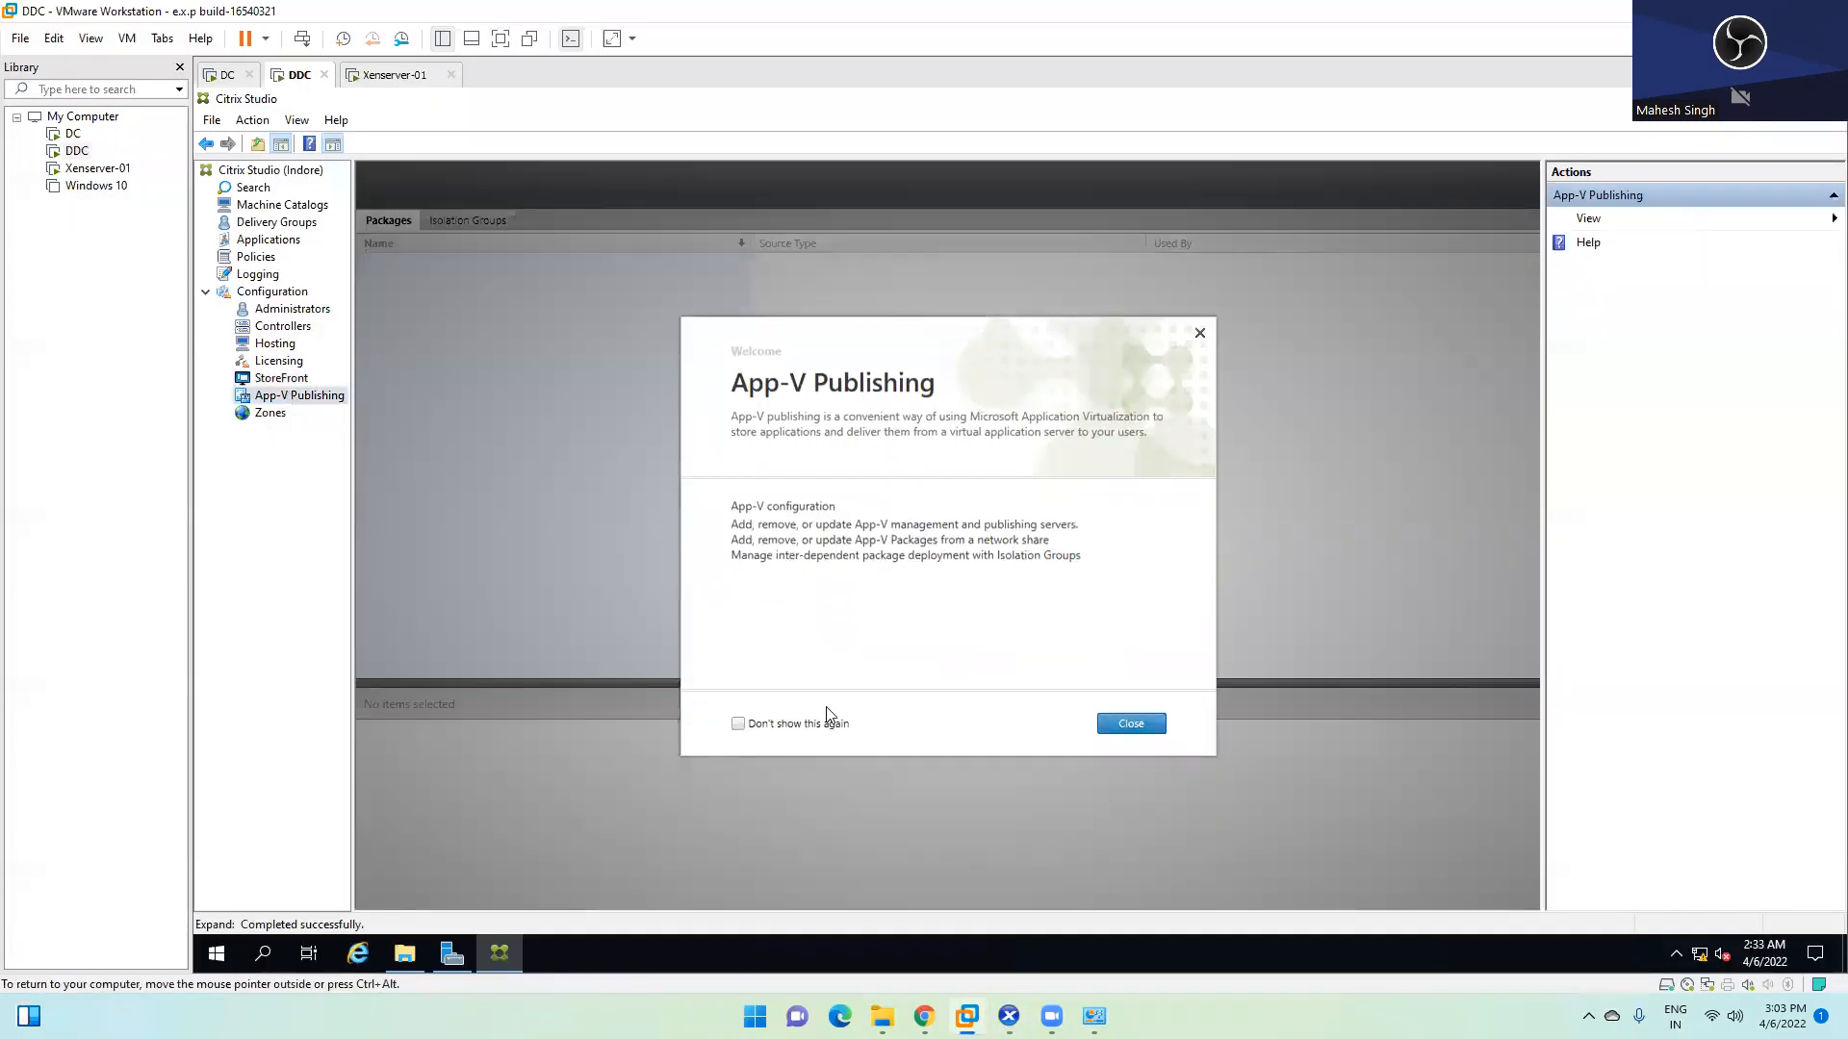
left_click(800, 728)
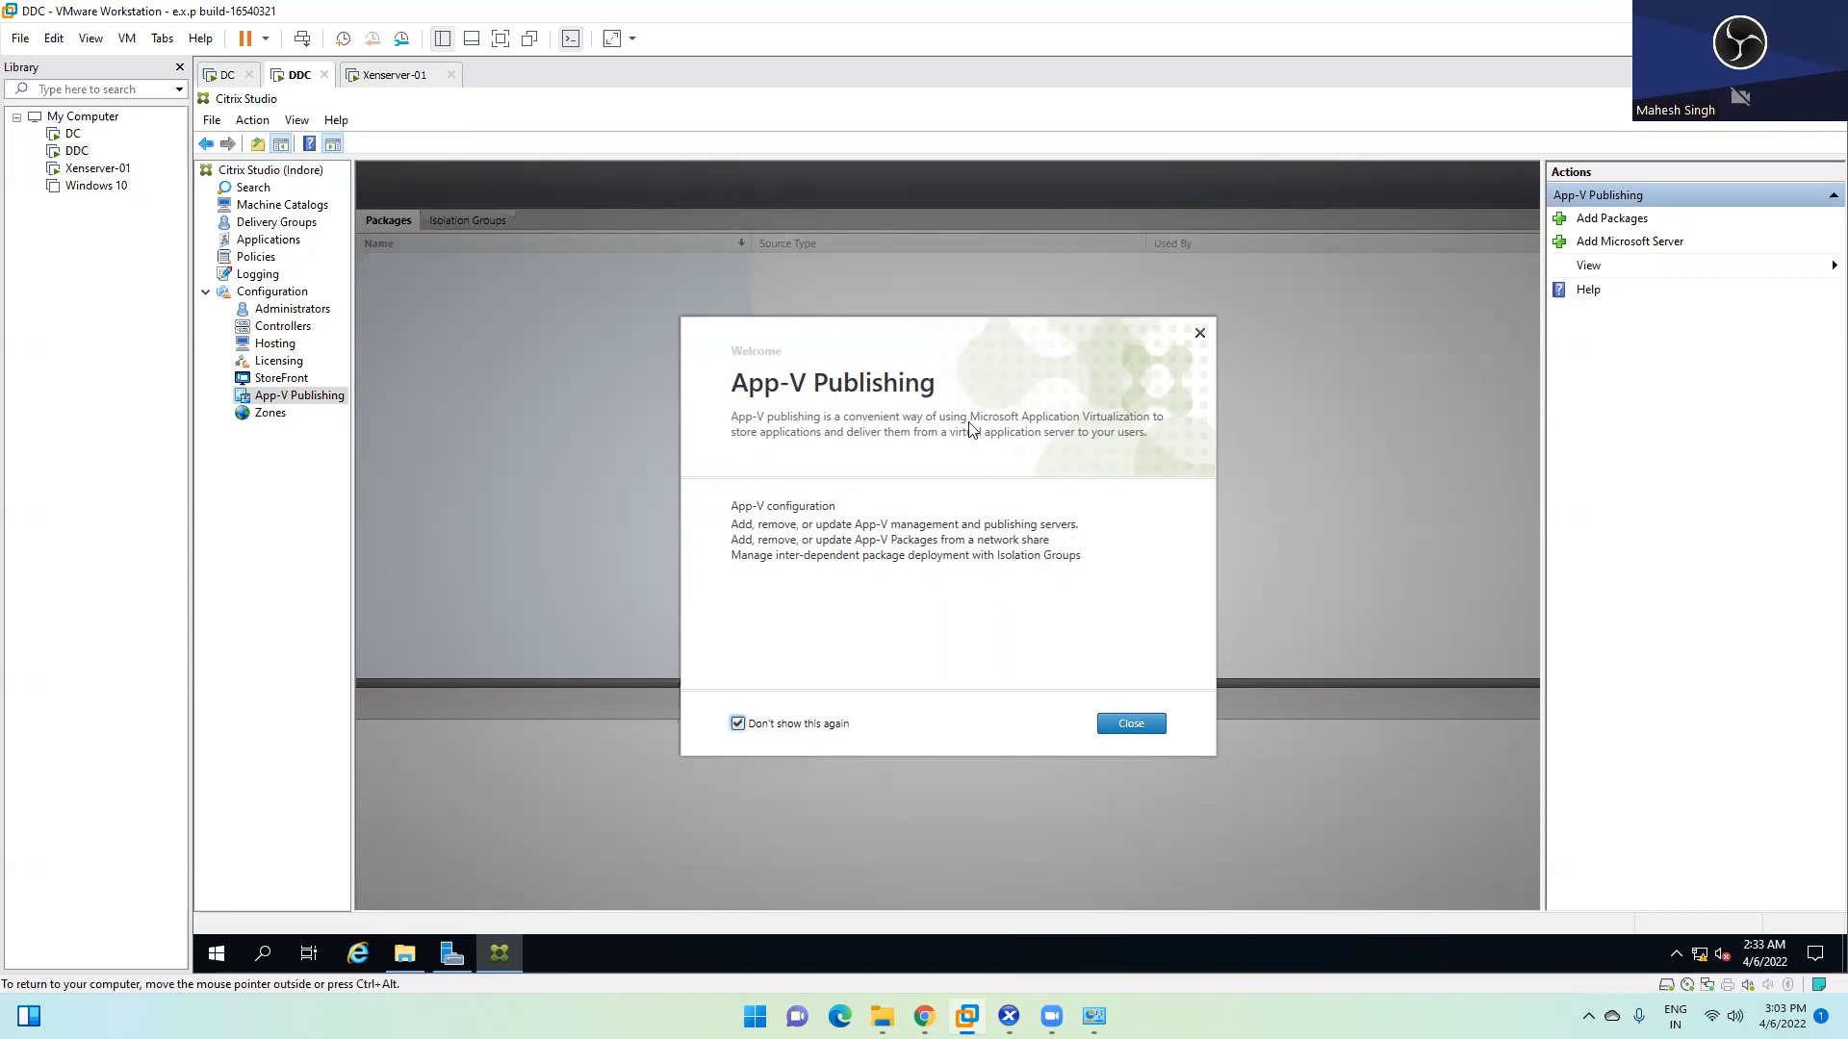
left_click(1112, 723)
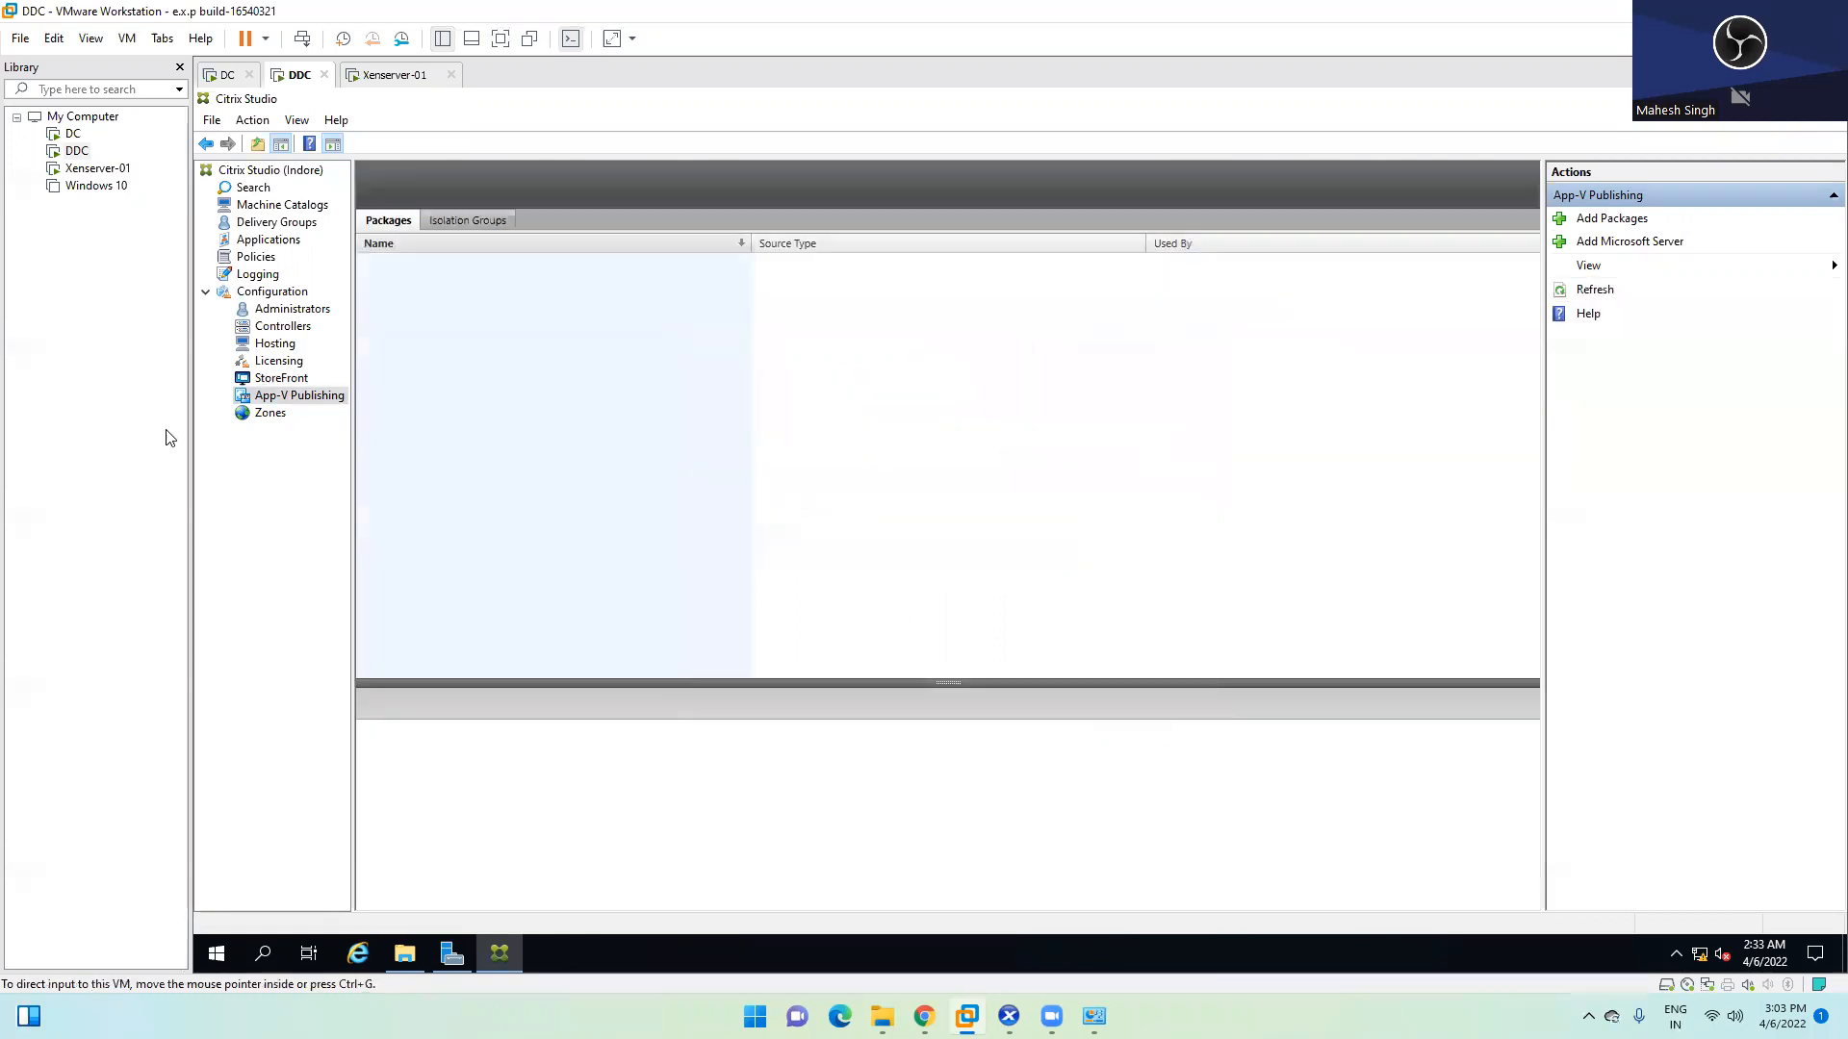
Open Zones, permanently dismiss its welcome screen, and expand the Primary zone's host connections
left_click(272, 414)
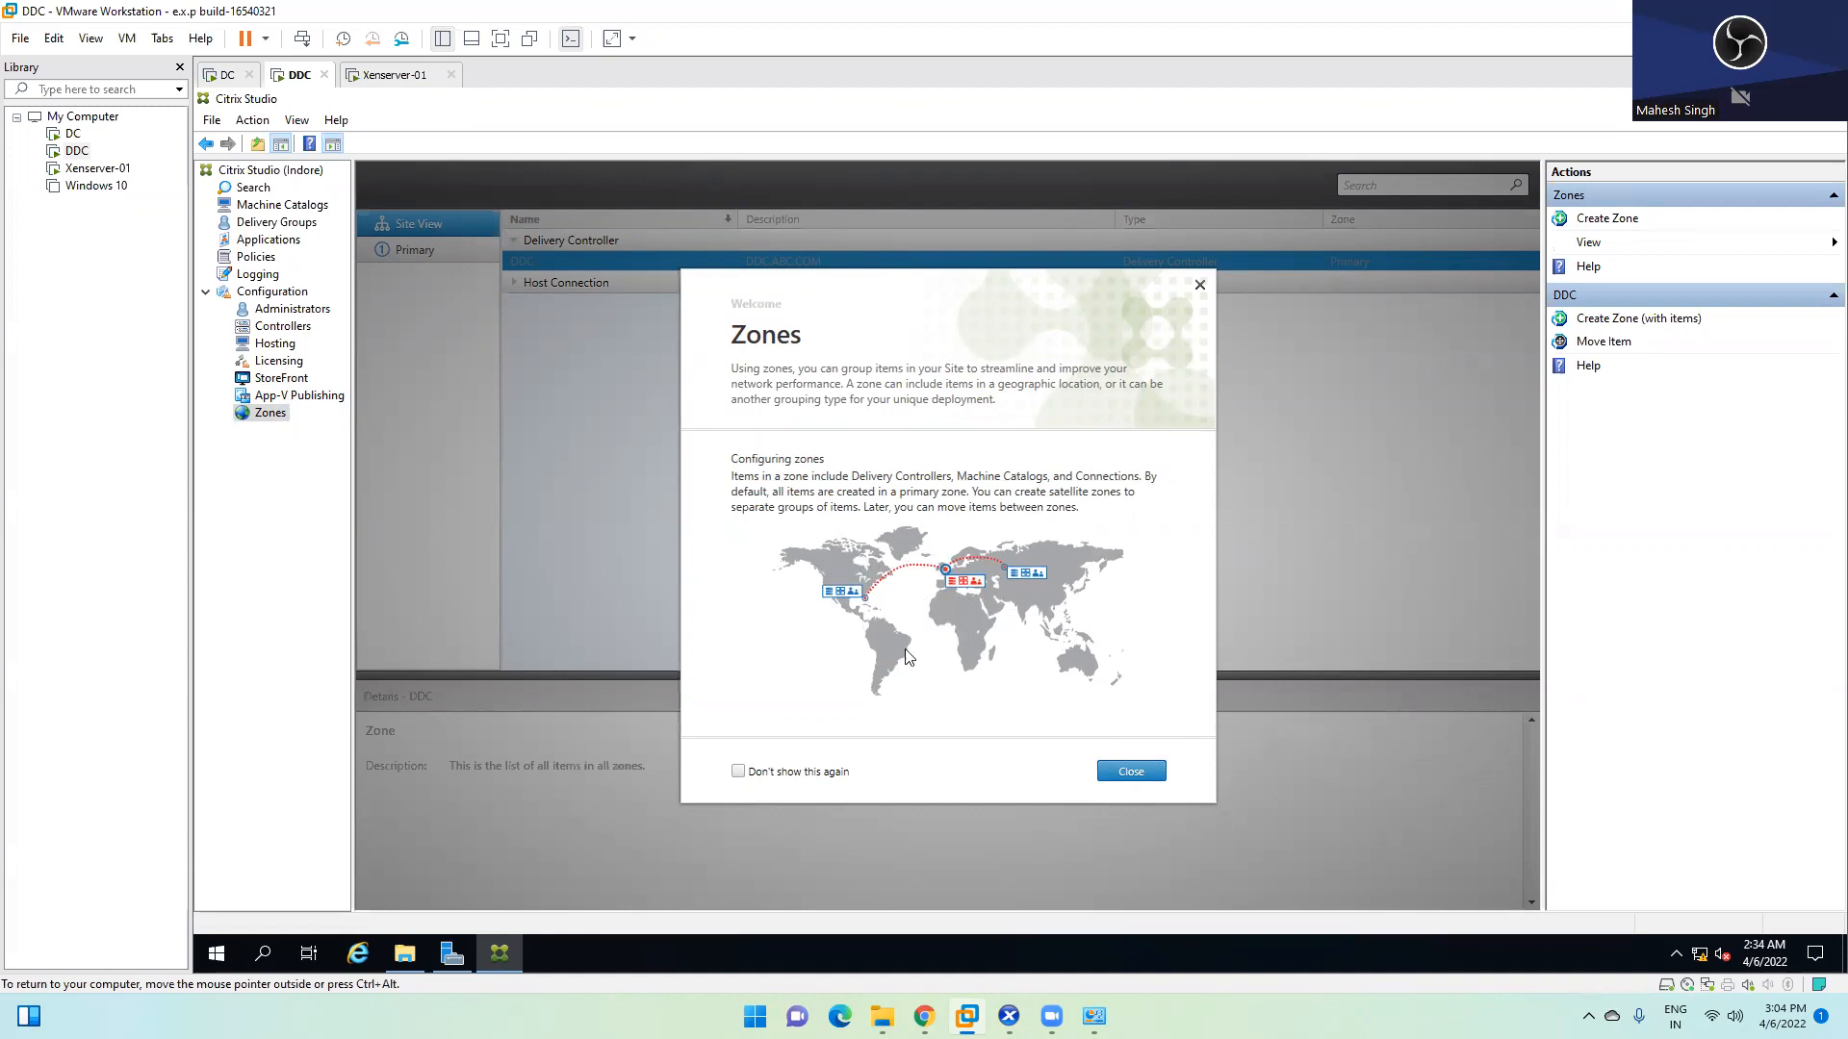
left_click(767, 772)
left_click(1128, 776)
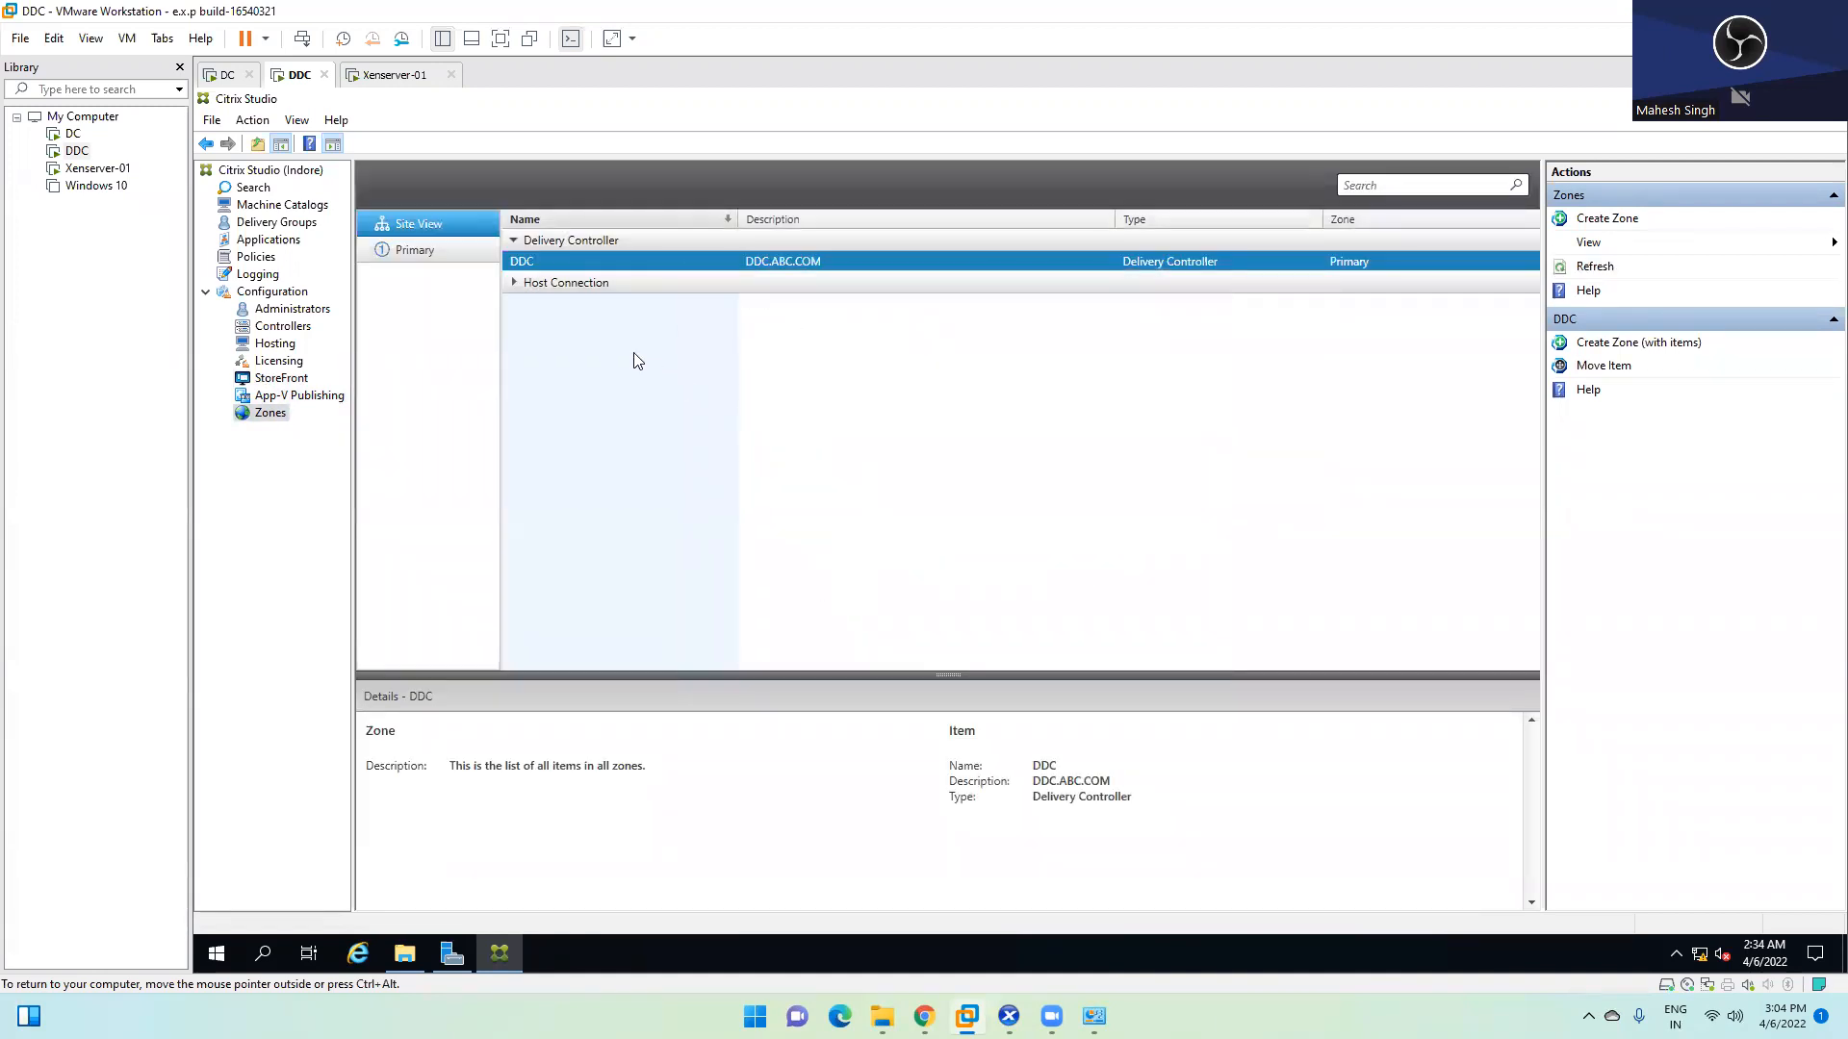
left_click(514, 283)
Collapse the Primary zone's host connections, leaving DDC.ABC.COM listed as its controller
left_click(514, 284)
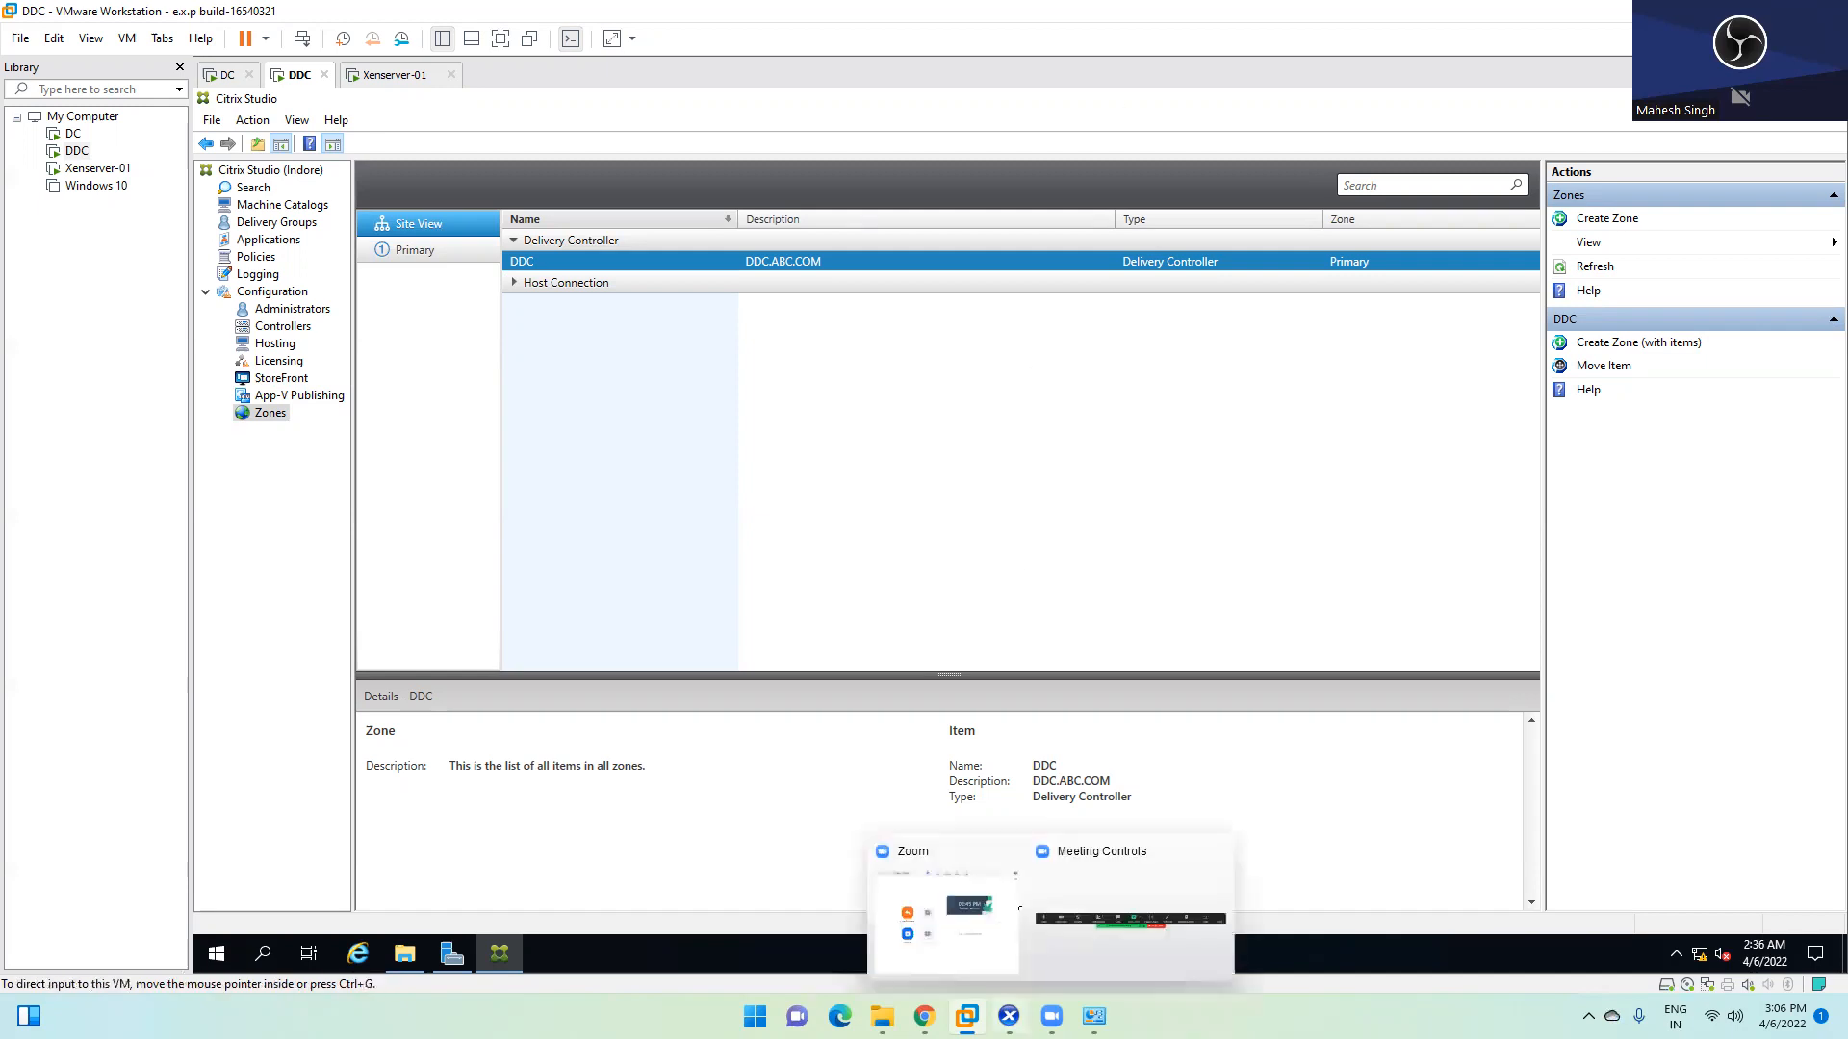
Sign in to the Win2k19 Master VM console by entering the account password
left_click(1009, 1016)
left_click(872, 704)
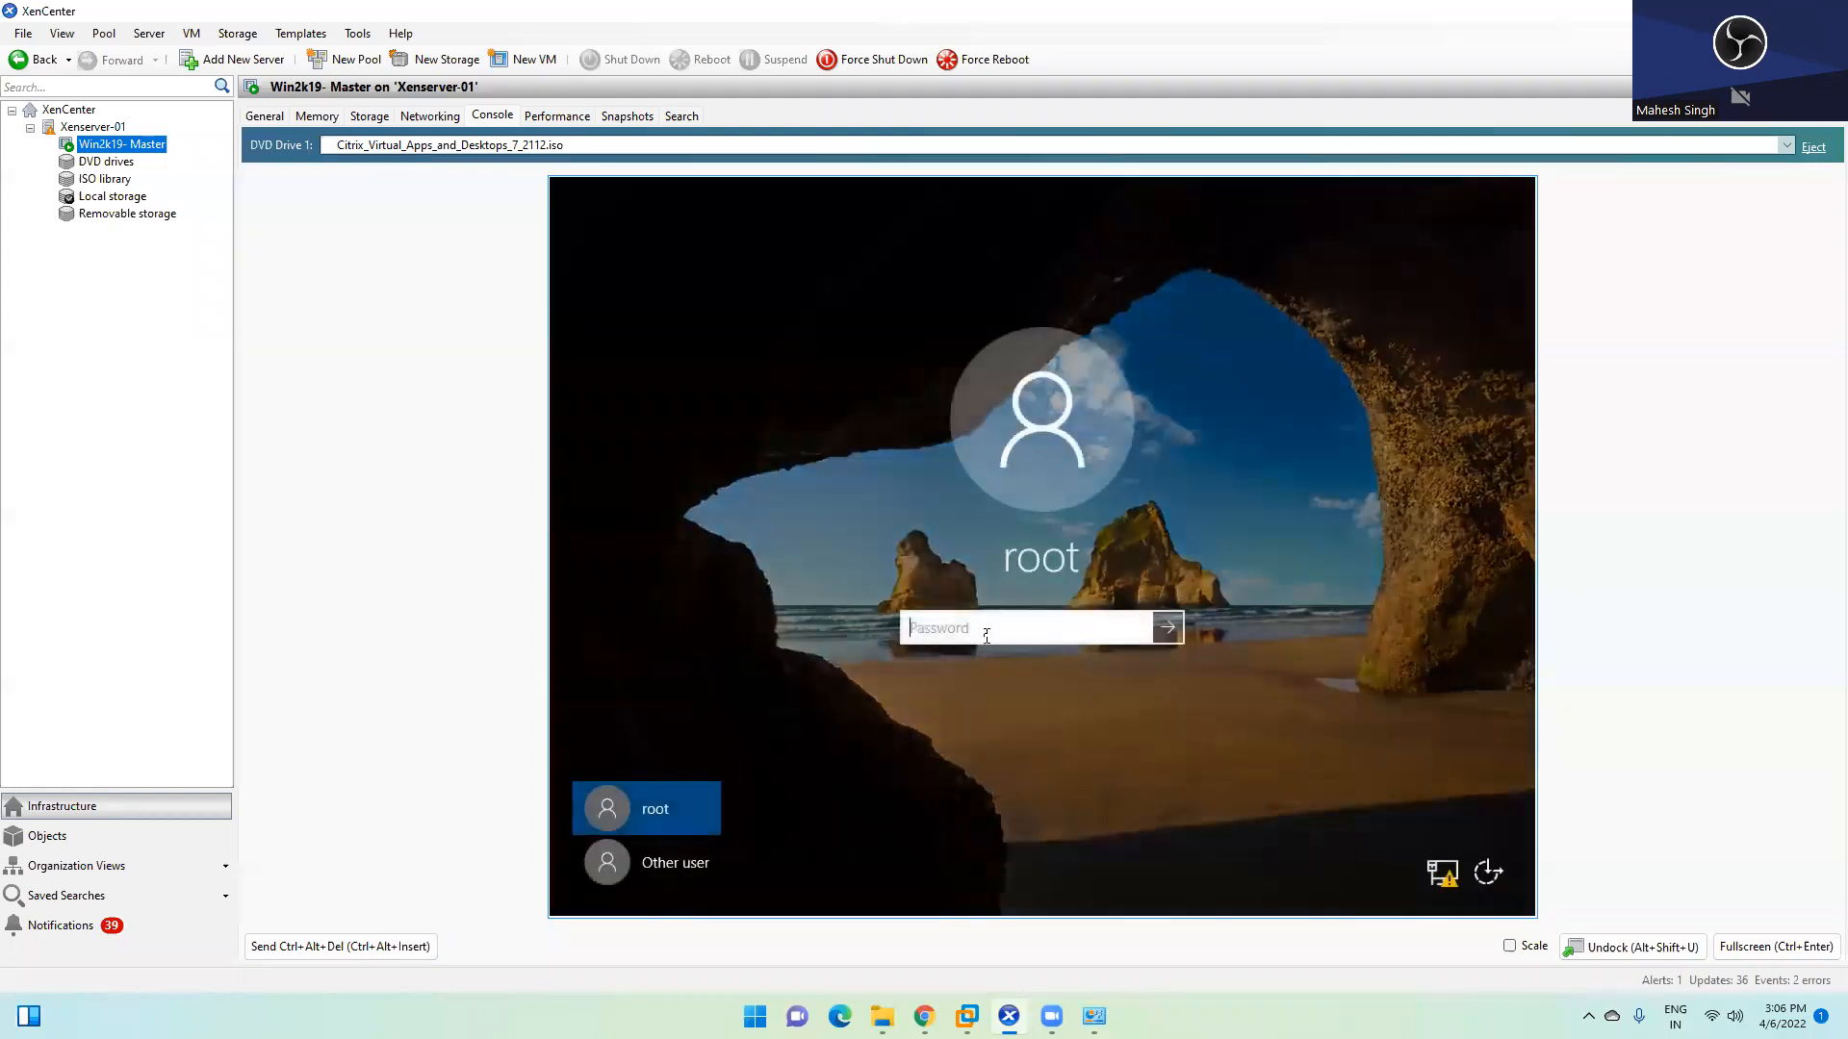
type("******")
key("Return")
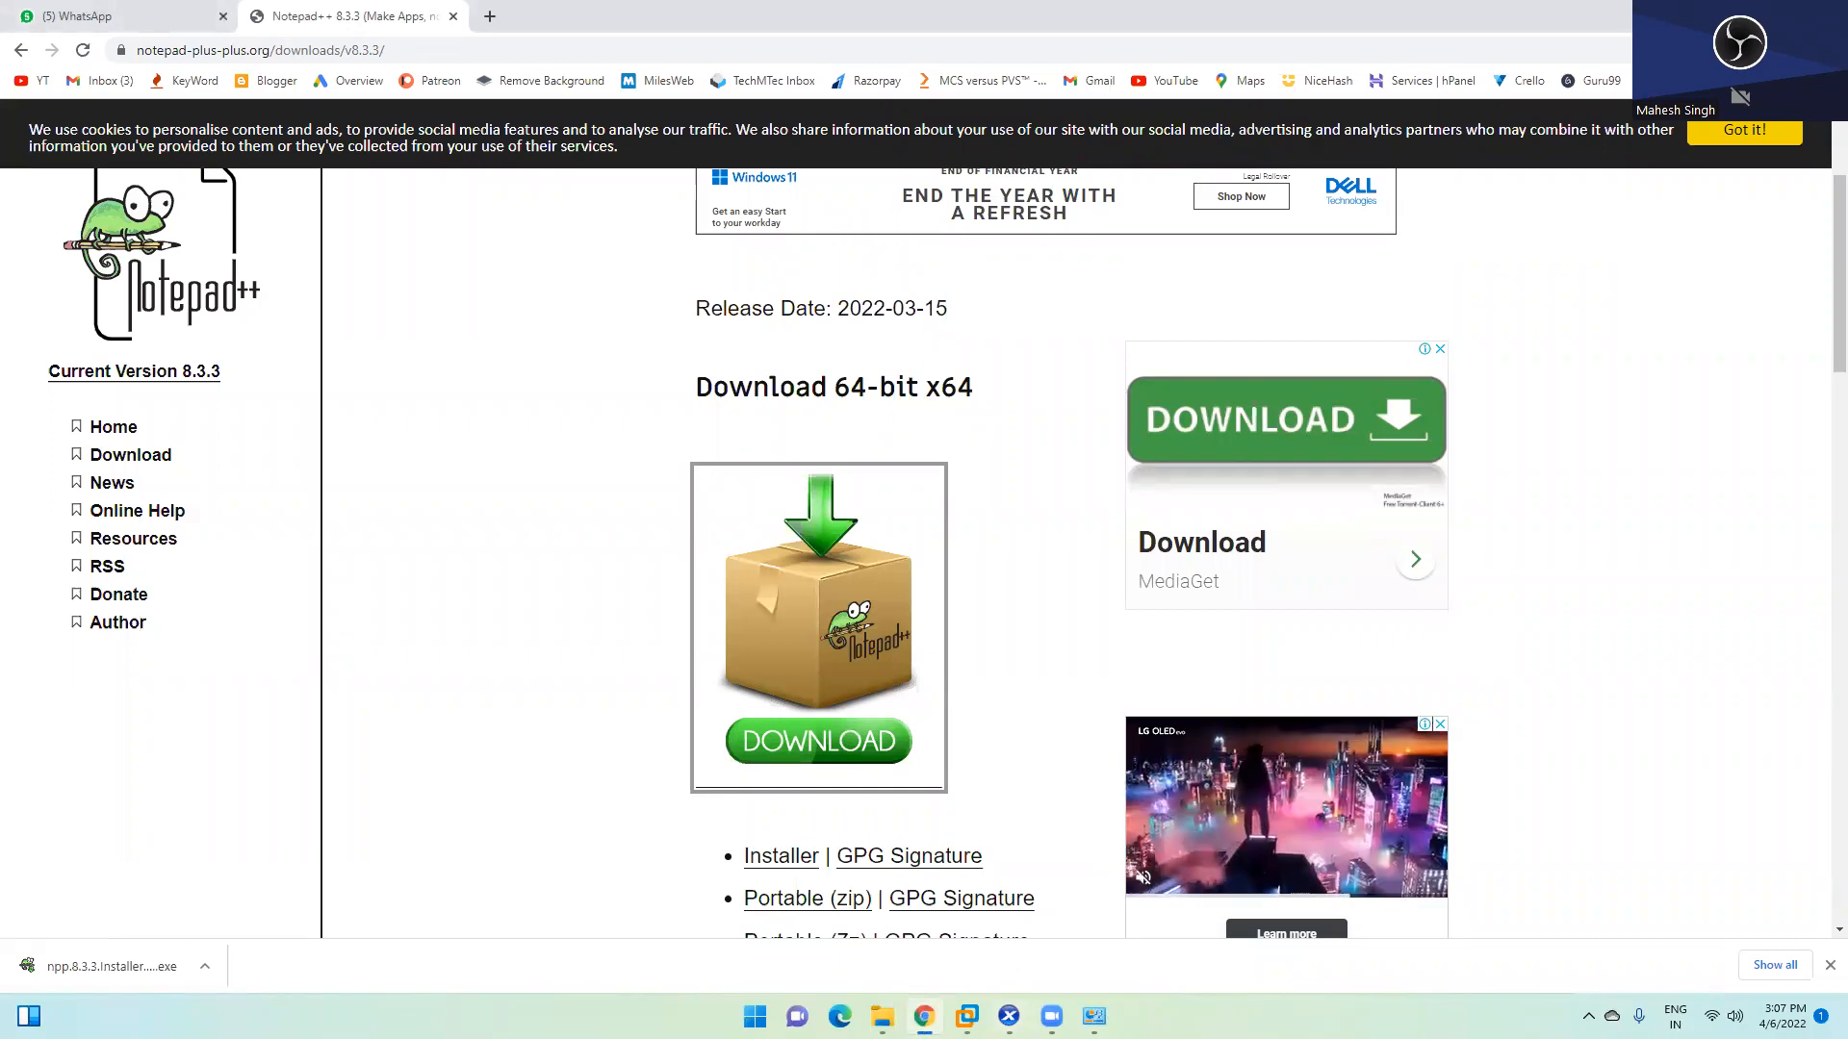
Close Network Connections, check the VDA installer's progress in XenCenter, and return to the DDC's Citrix Studio
left_click(1094, 1016)
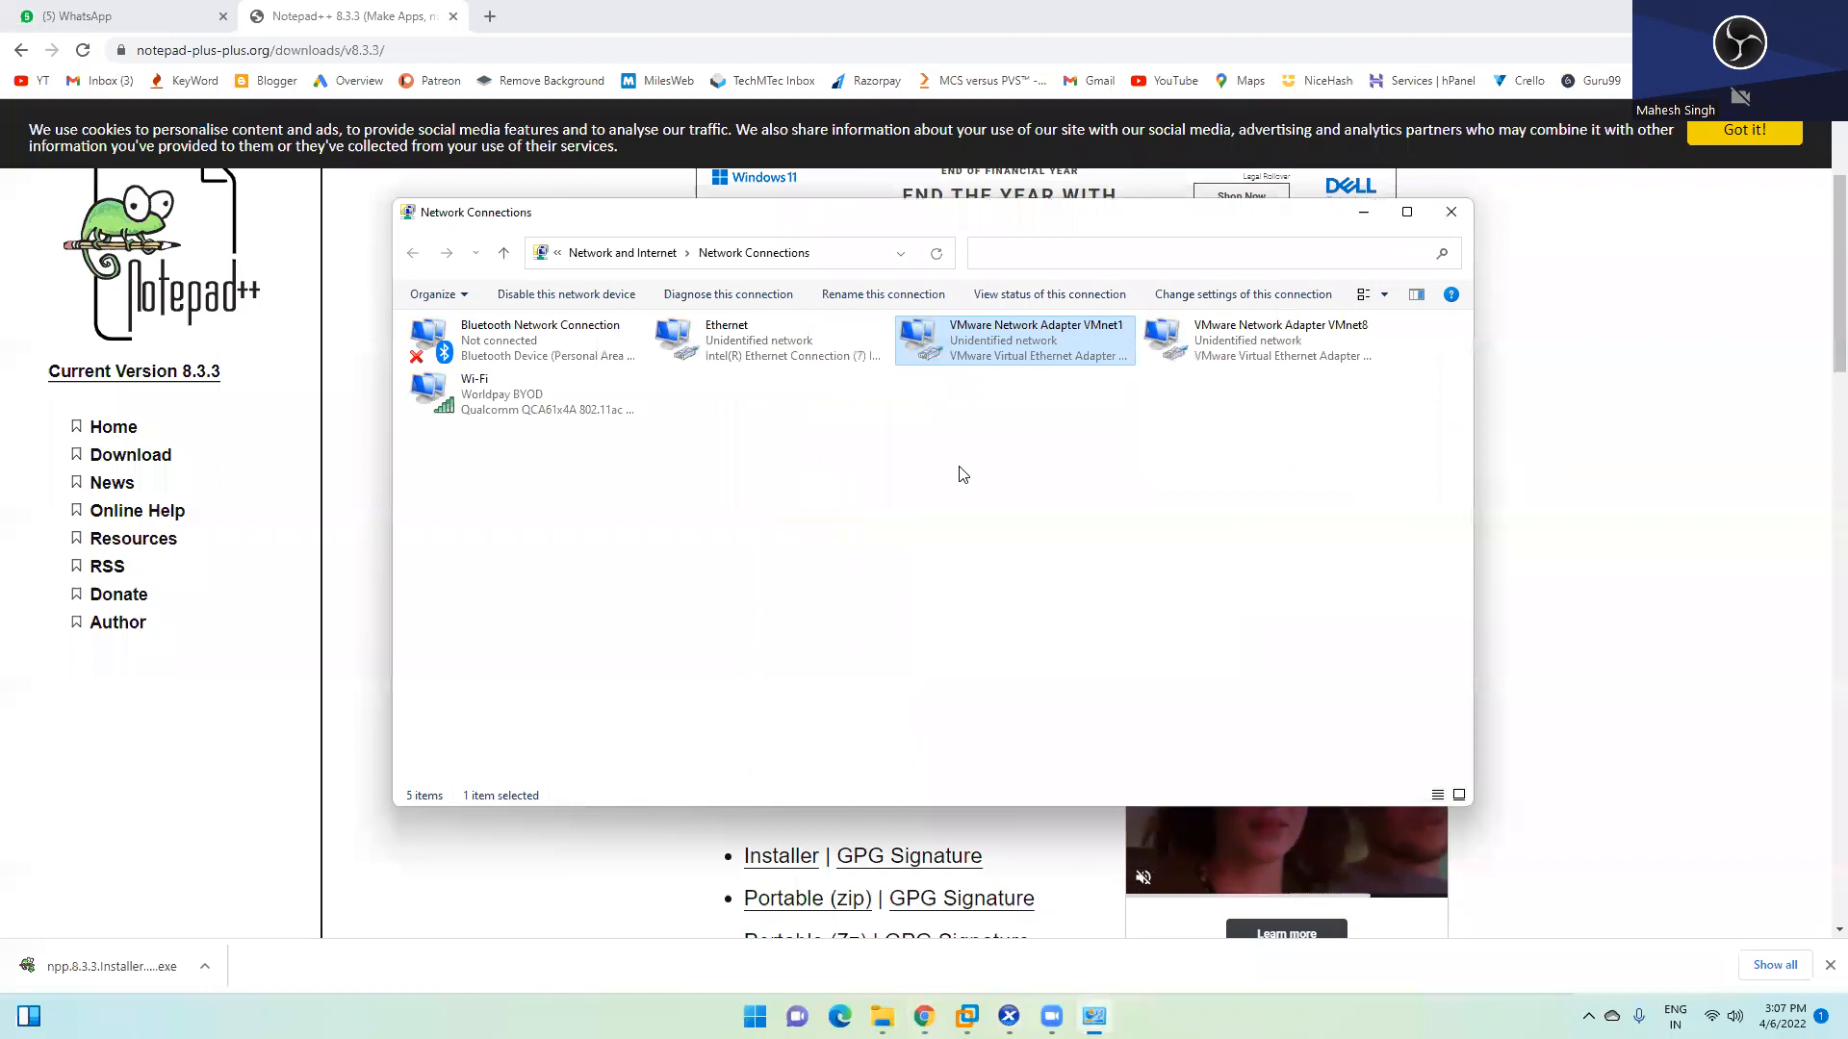
left_click(1450, 212)
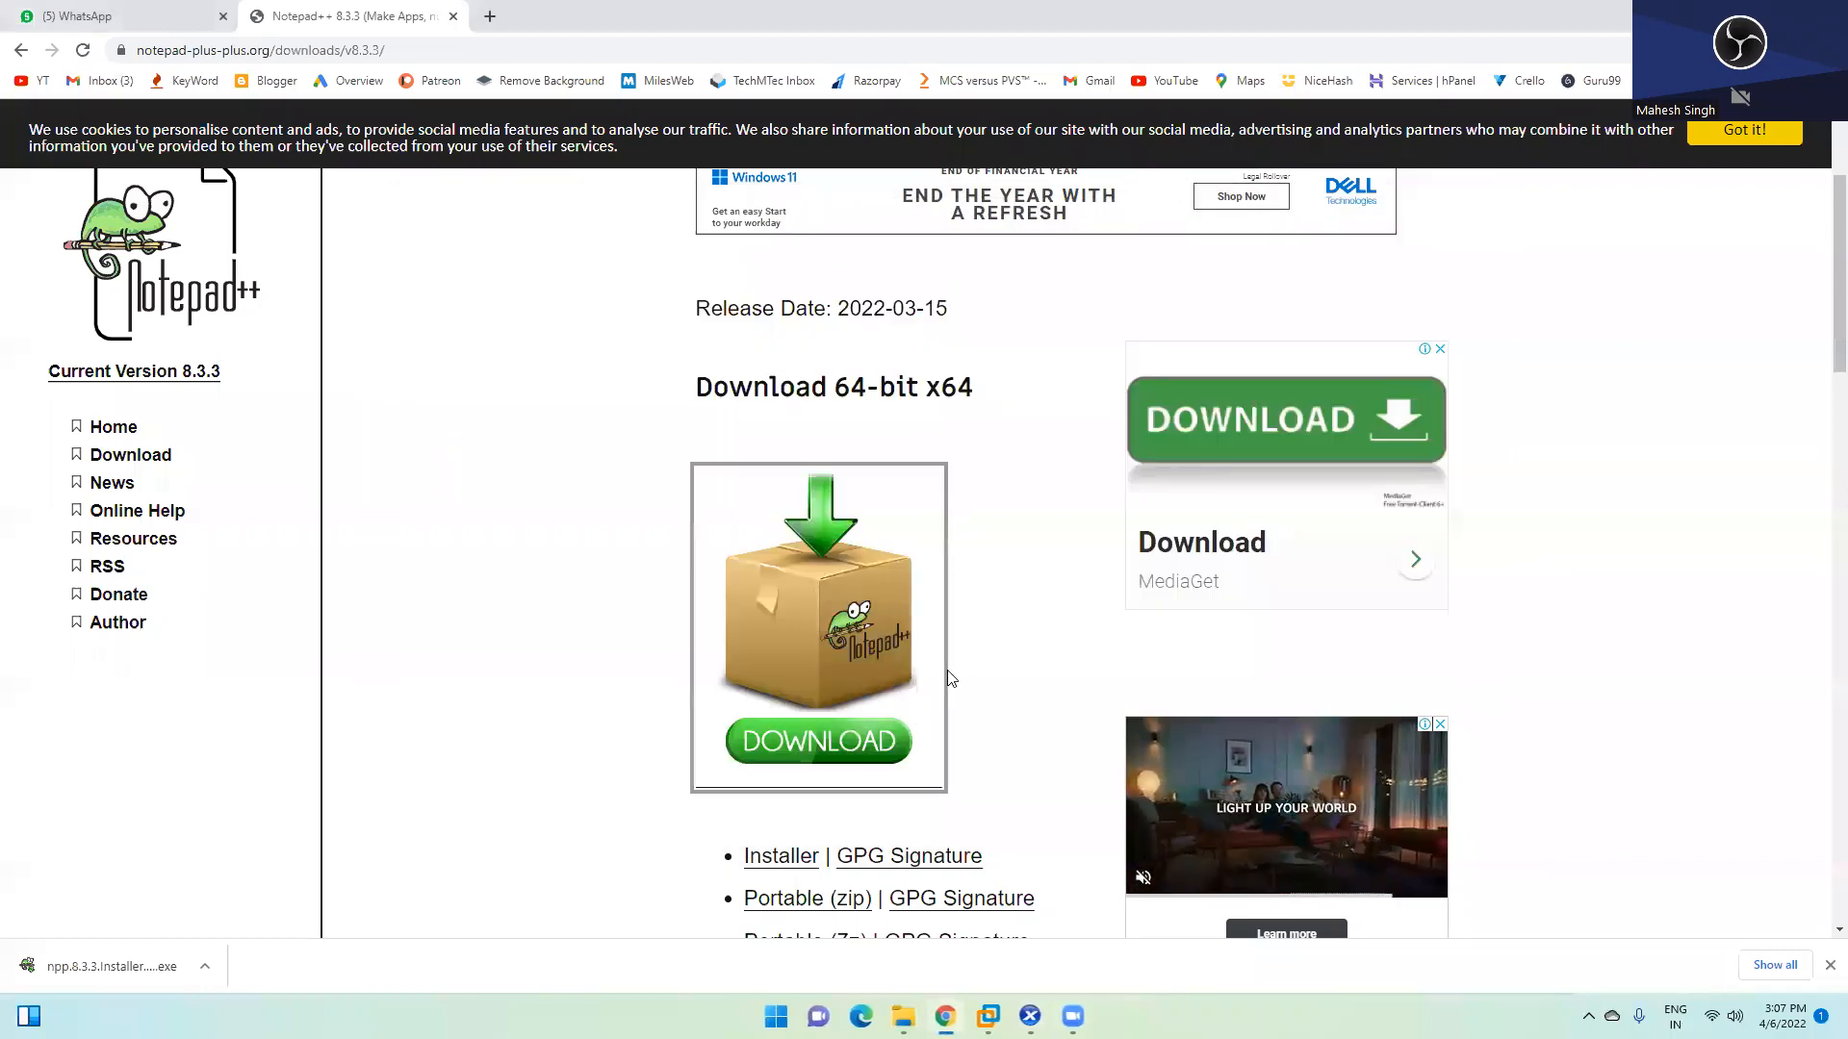
mouse_move(945, 1017)
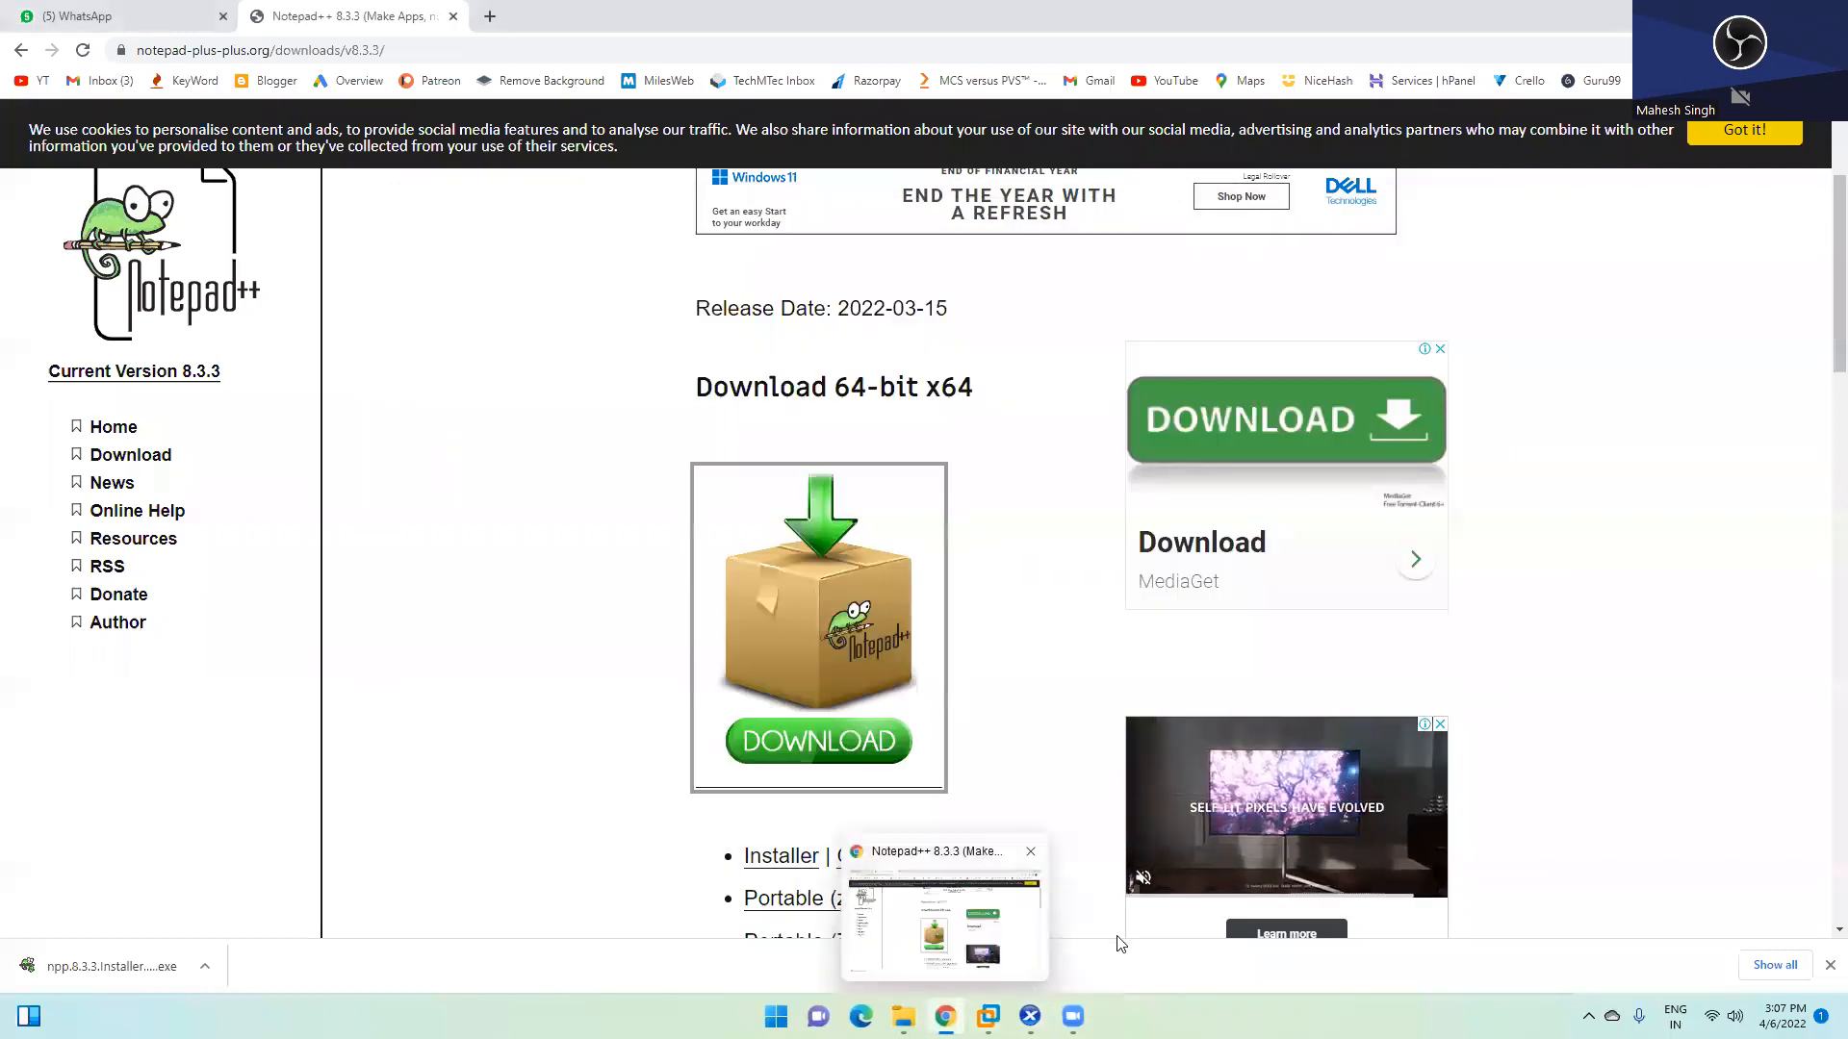
left_click(1194, 871)
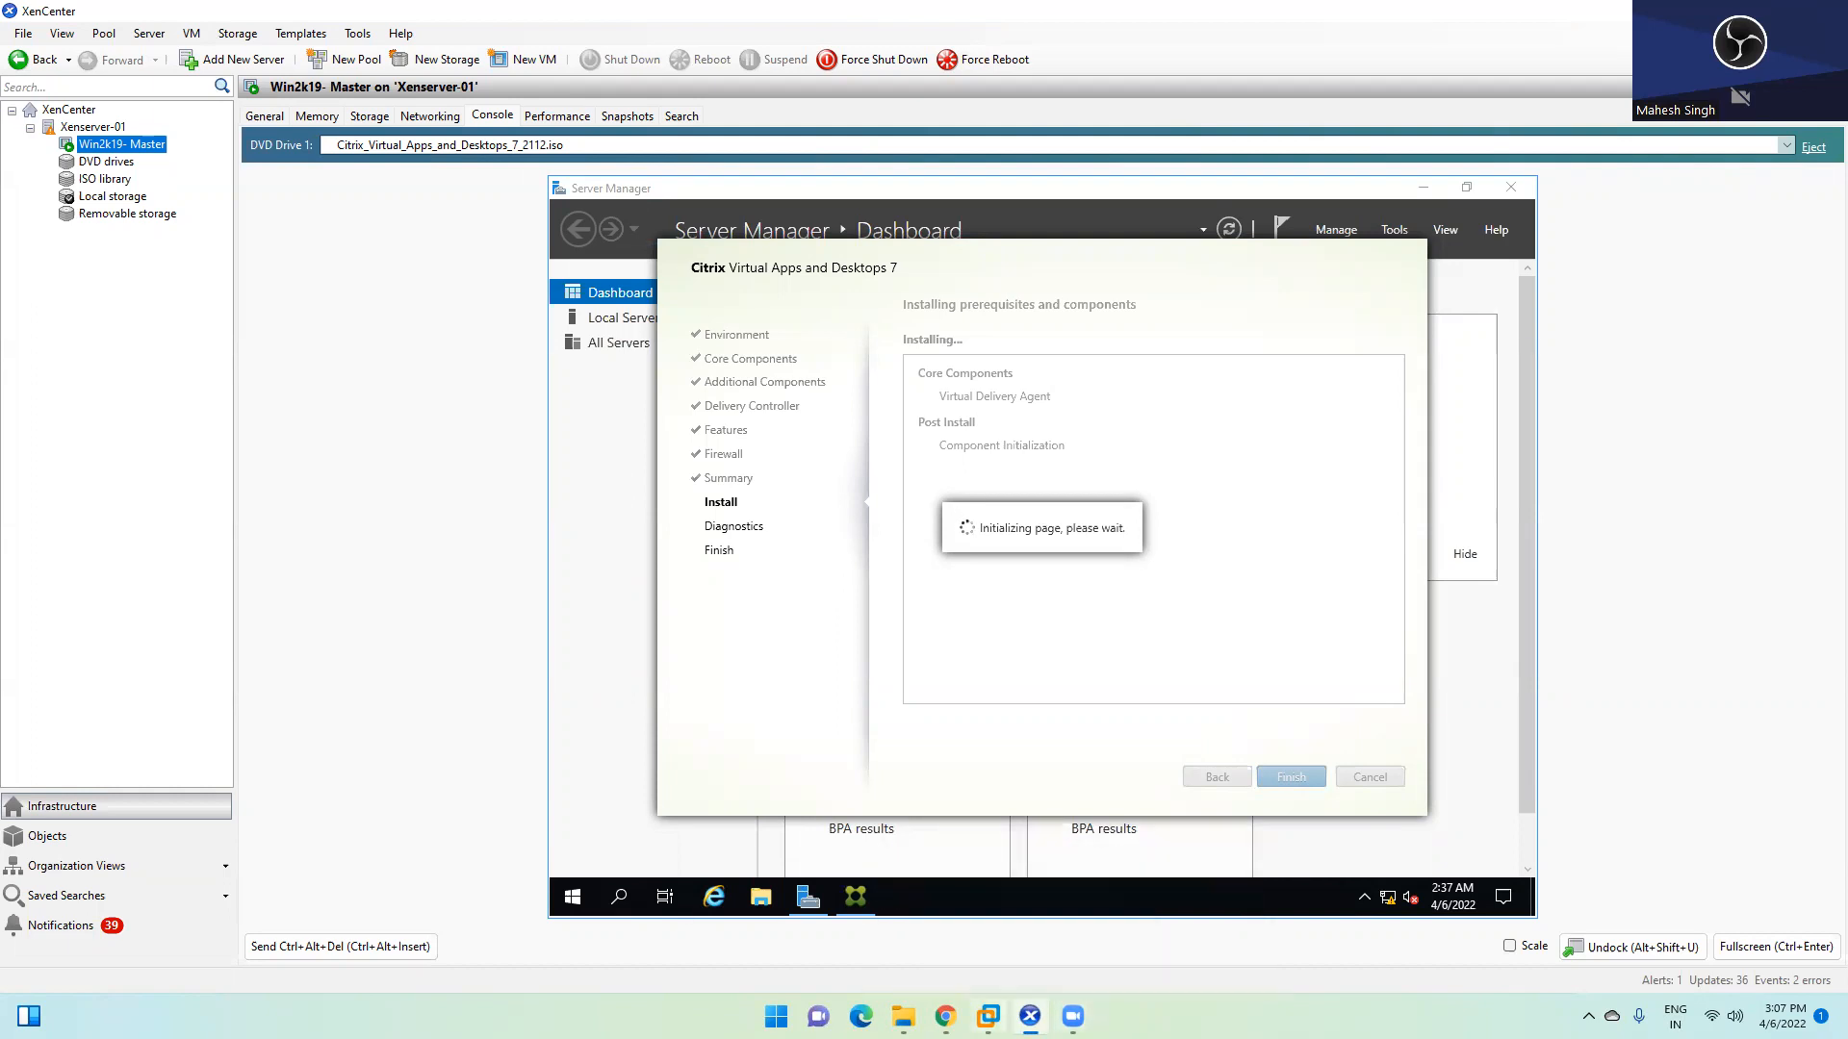
left_click(1014, 874)
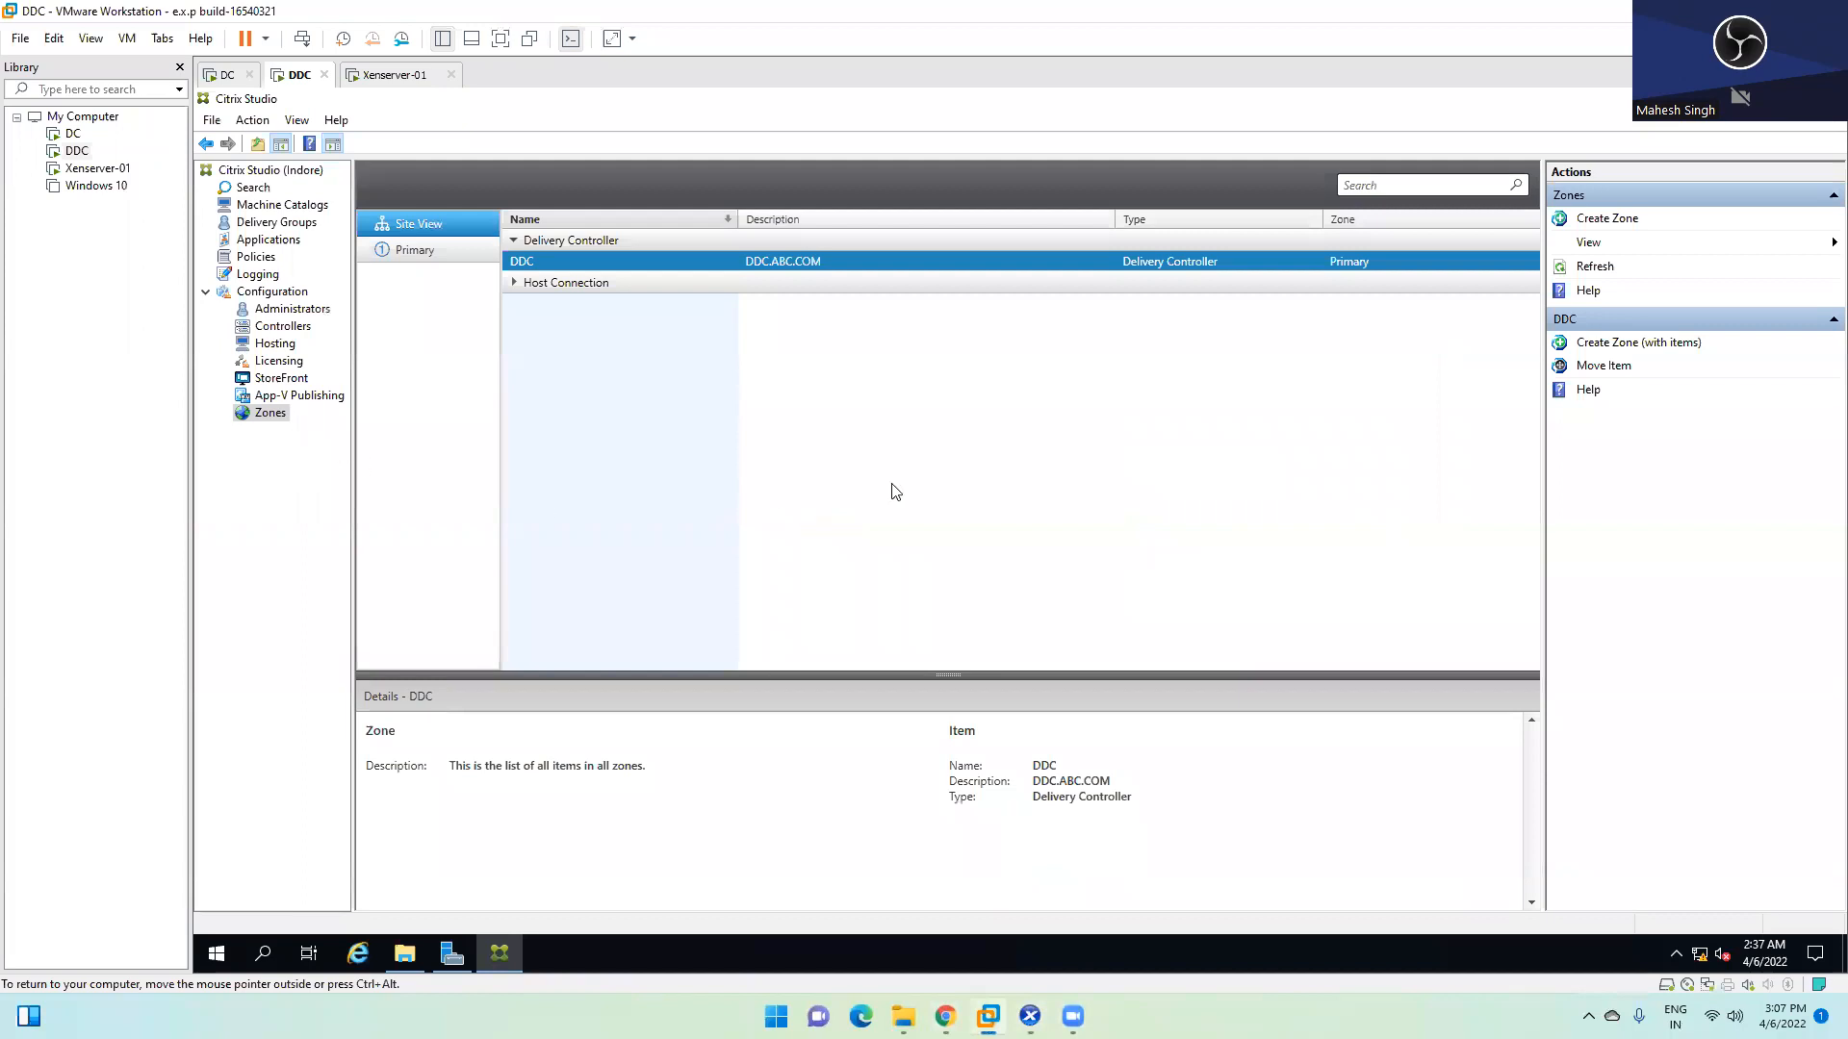
Browse Machine Catalogs and Delivery Groups, then launch Citrix Director from the Start menu's Citrix folder
left_click(258, 212)
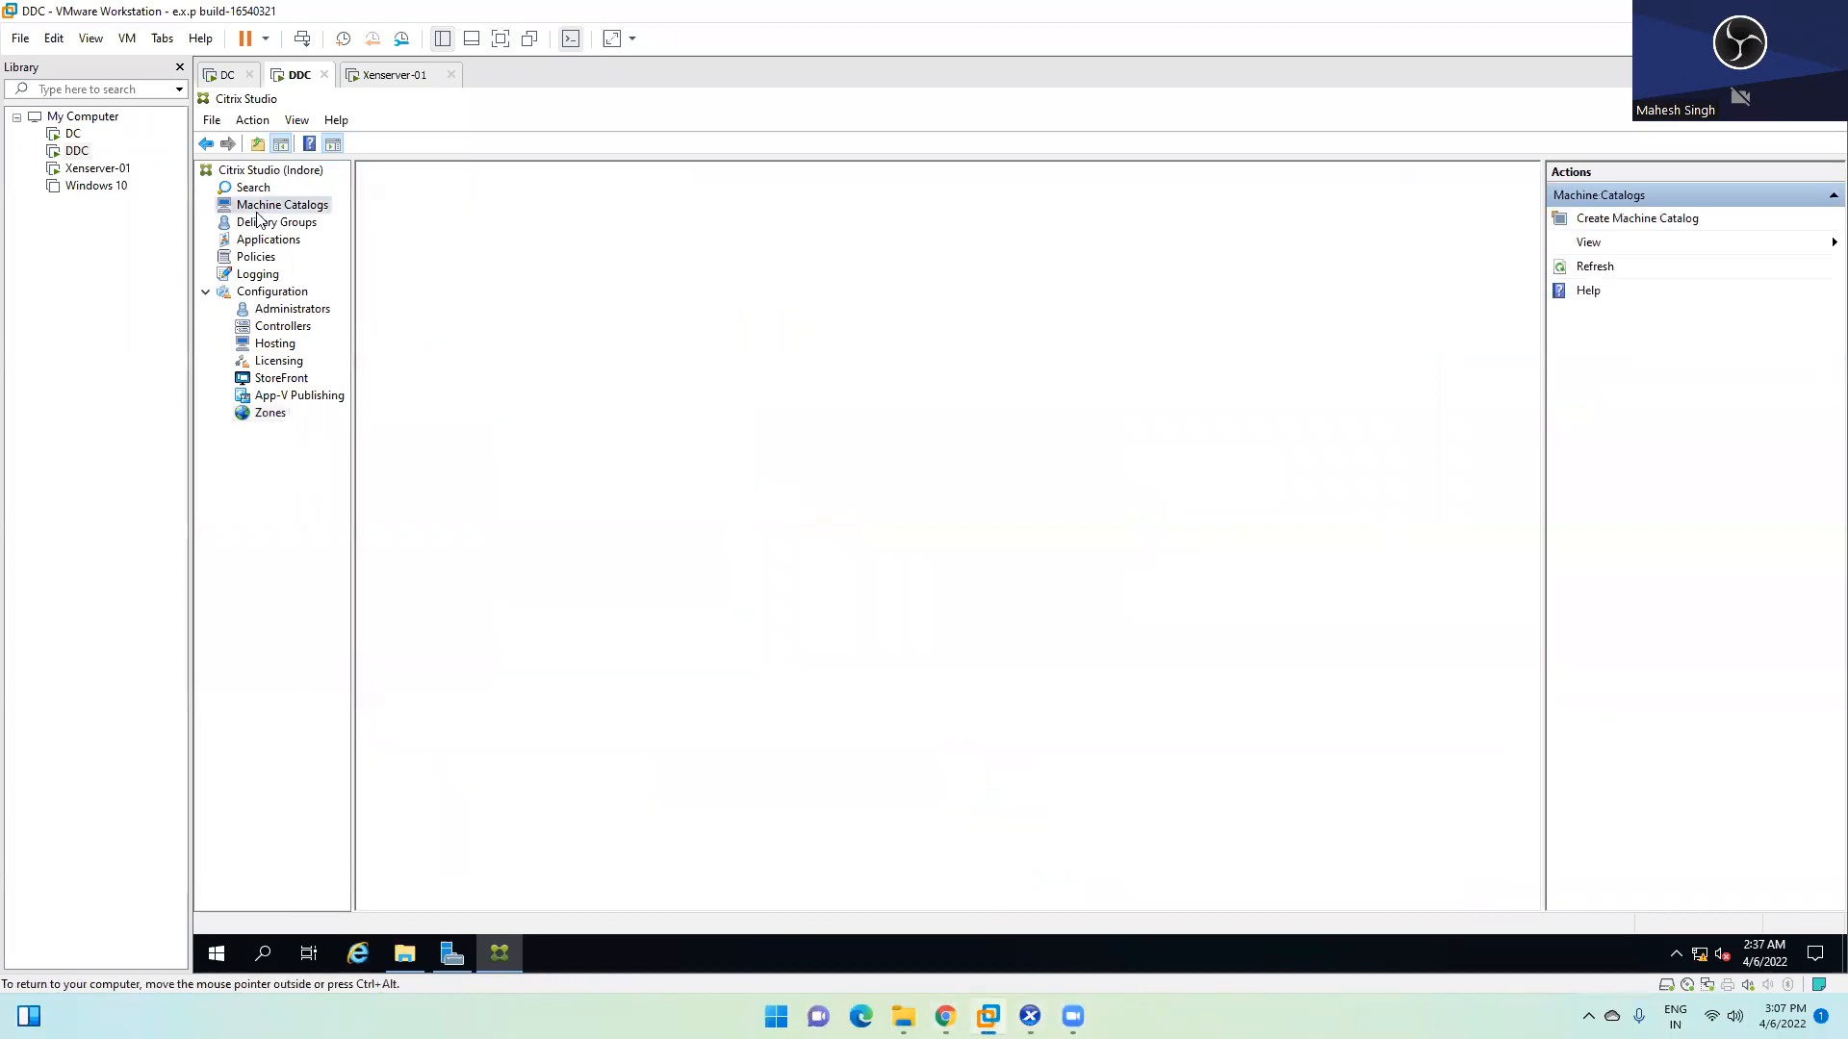
left_click(260, 222)
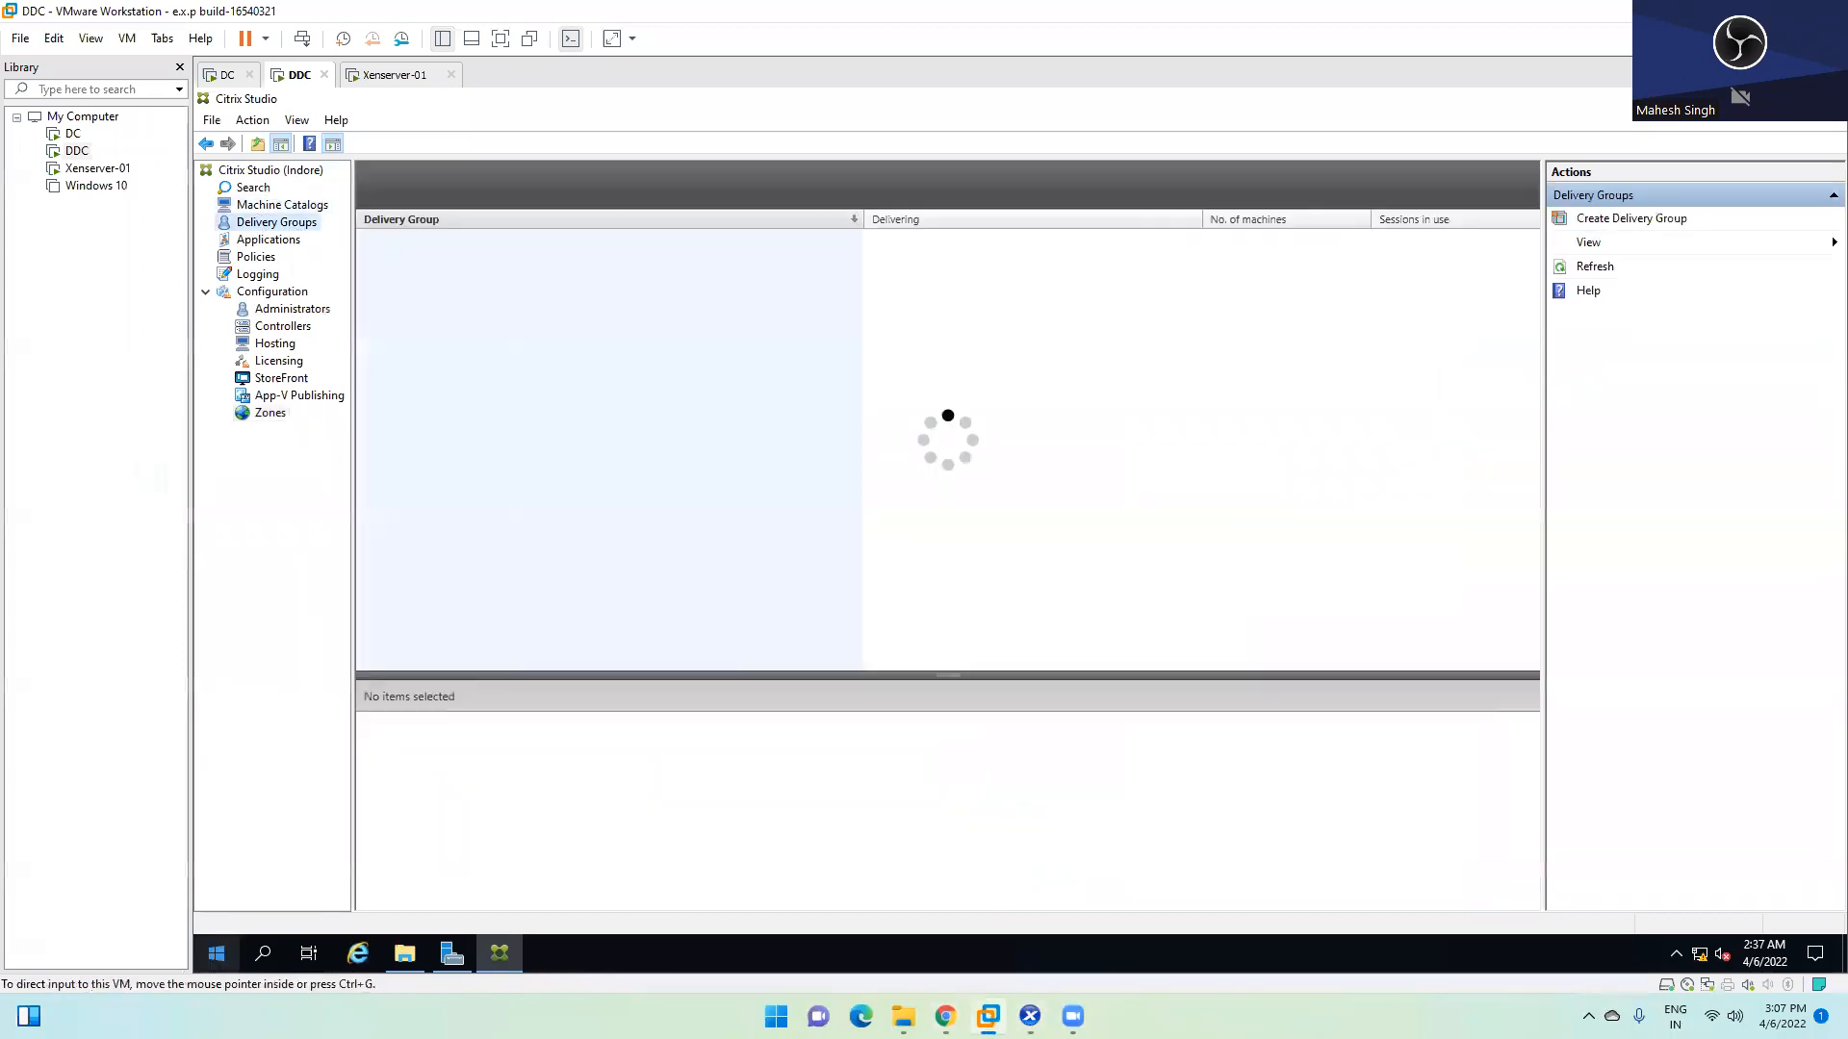
left_click(217, 953)
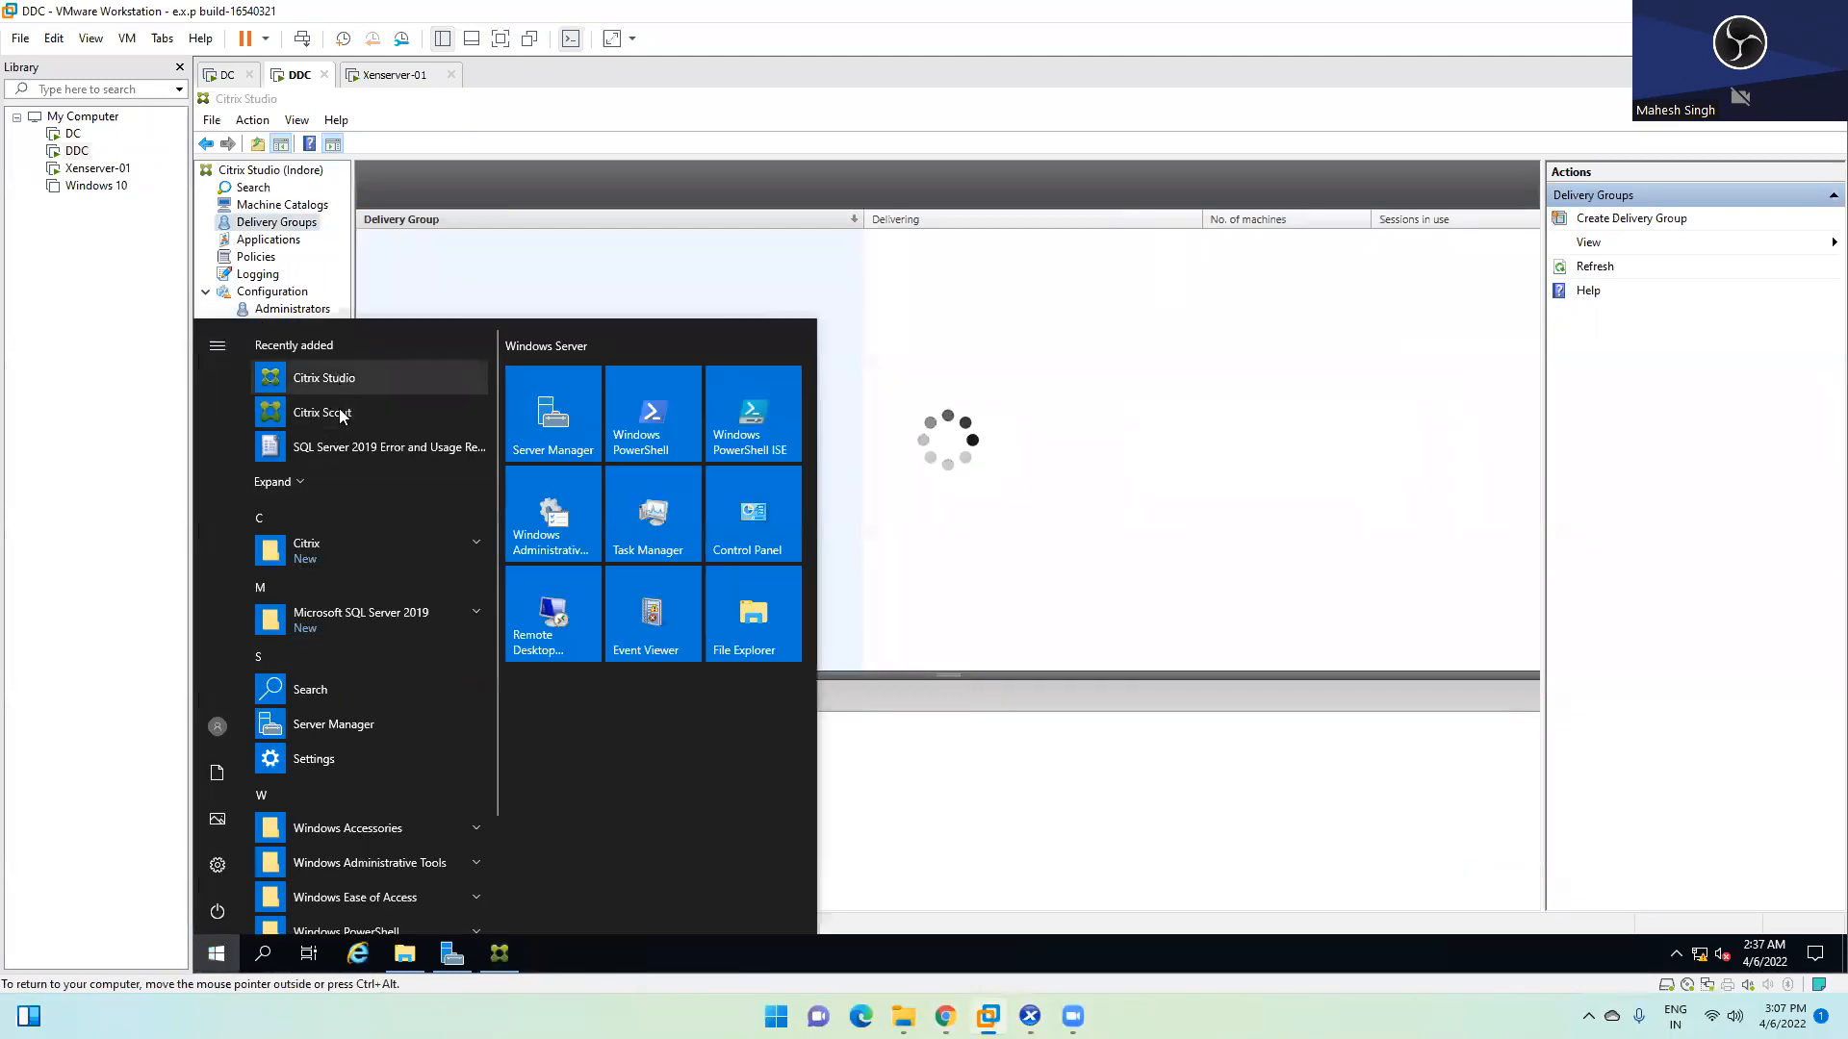
left_click(320, 544)
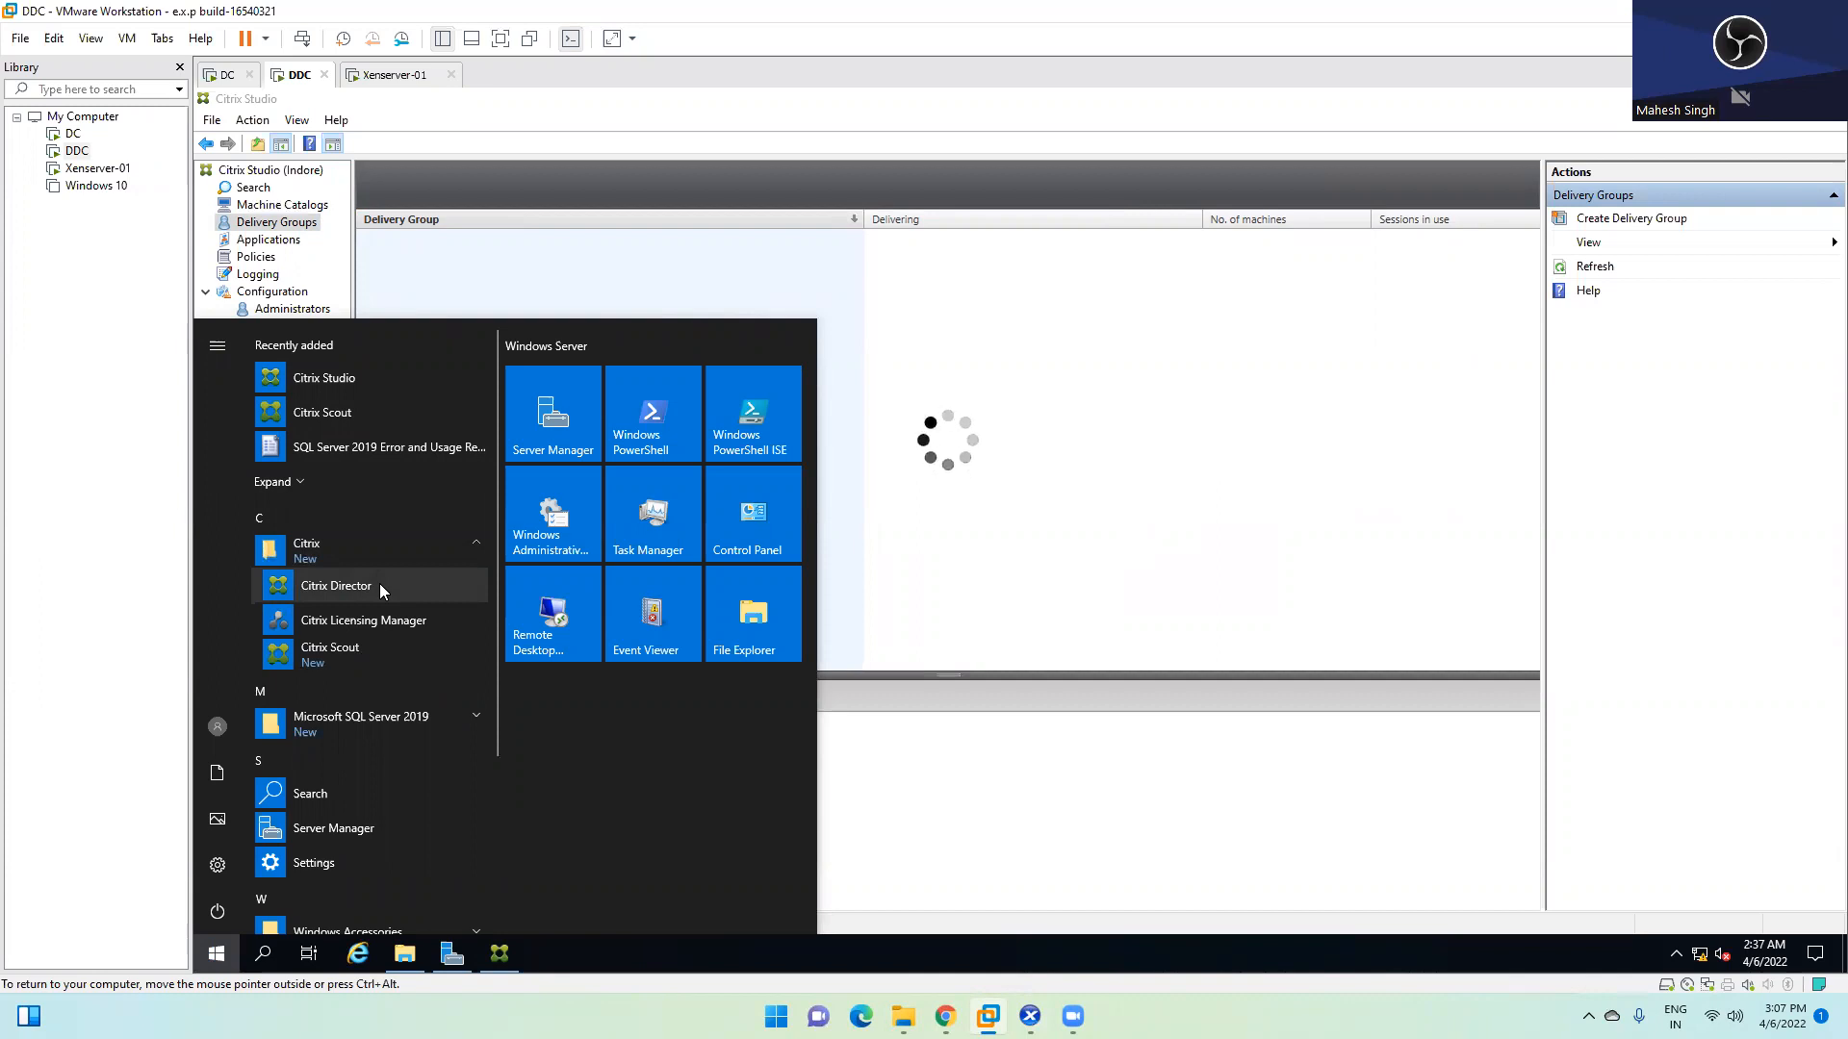
scroll(381, 589, "down", 1)
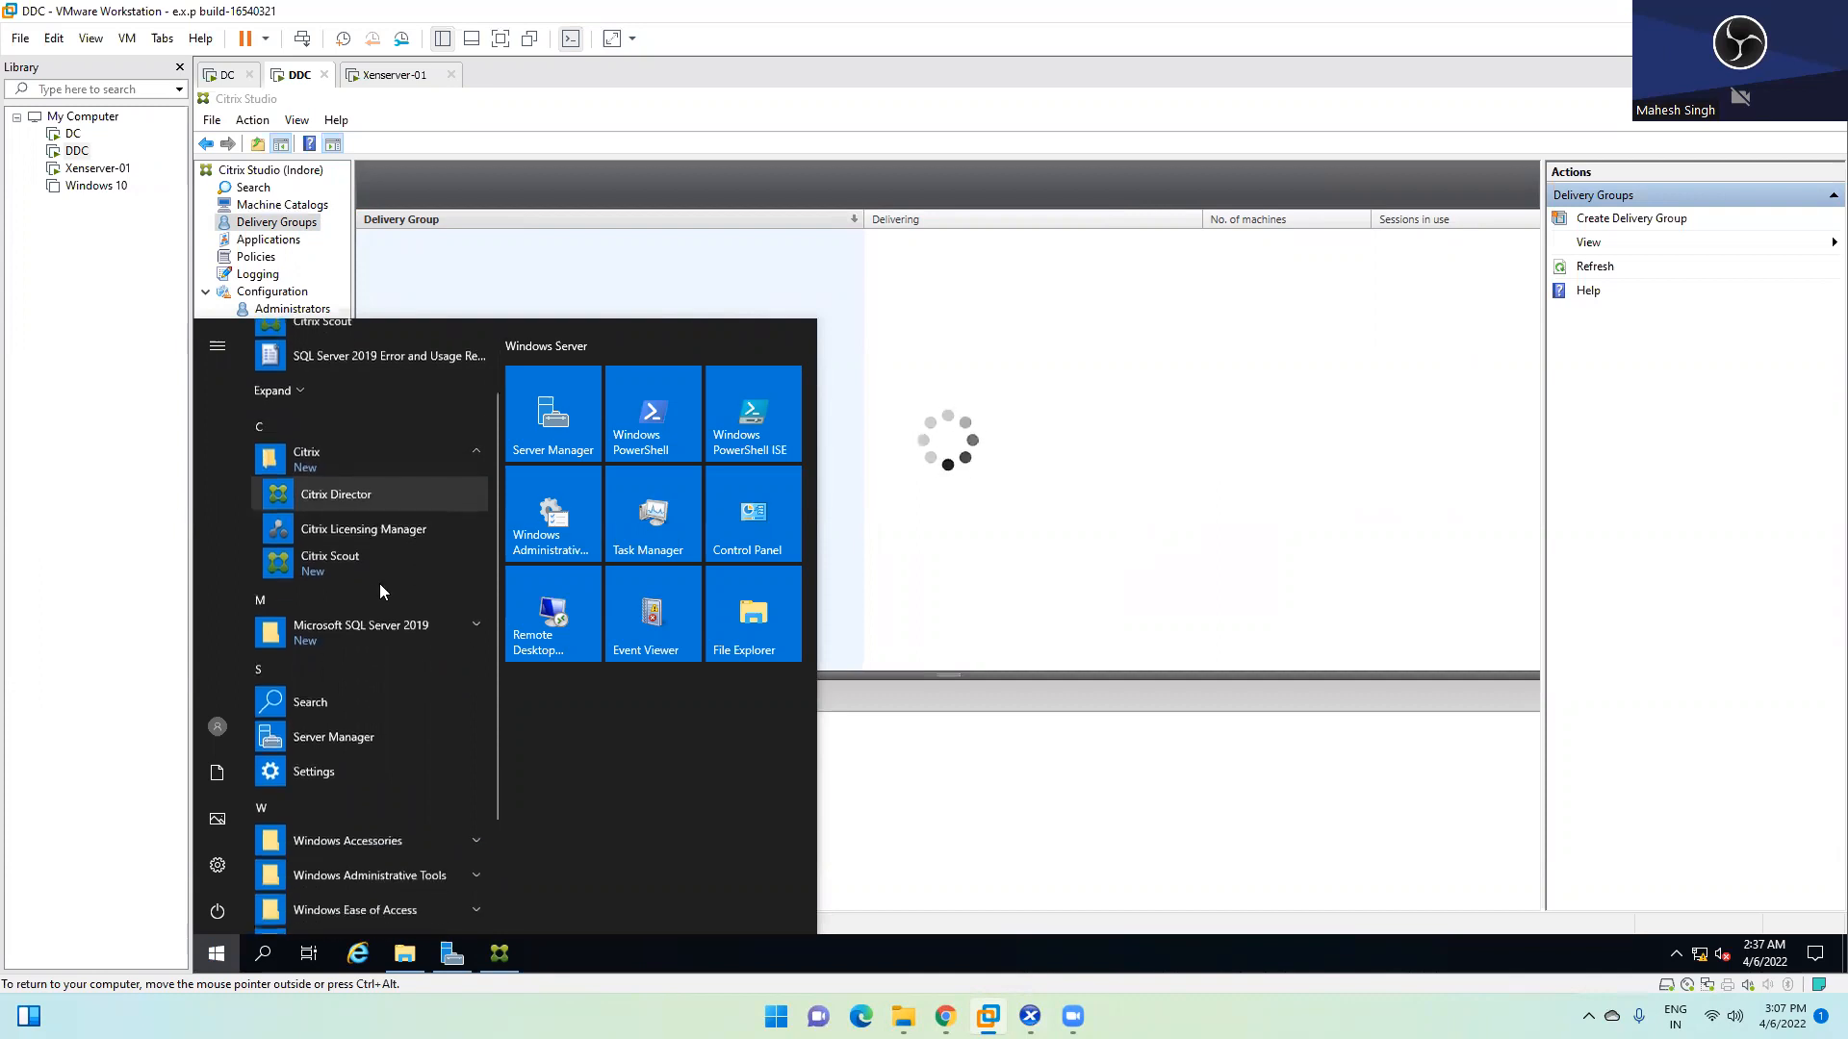
left_click(375, 491)
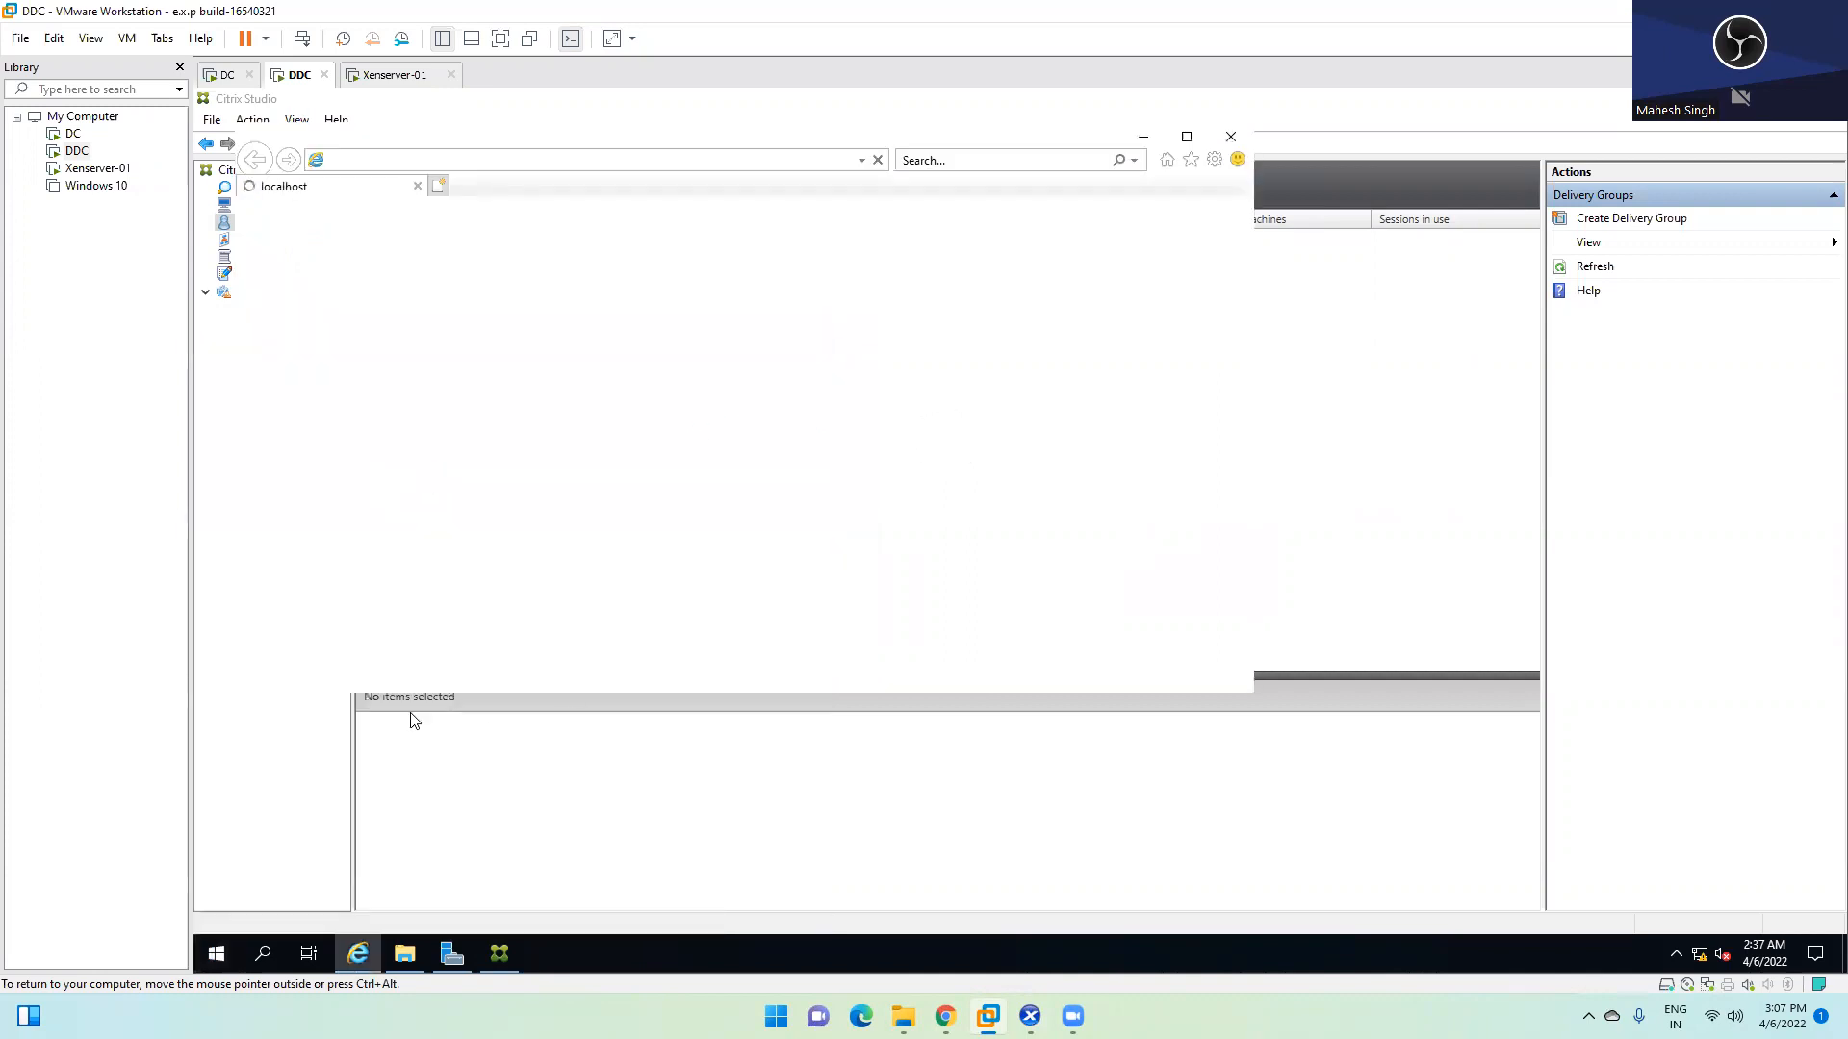
Maximize Internet Explorer, accept recommended settings, and dismiss the blocked-content, extra-tab and insecure-connection prompts
left_click(1187, 137)
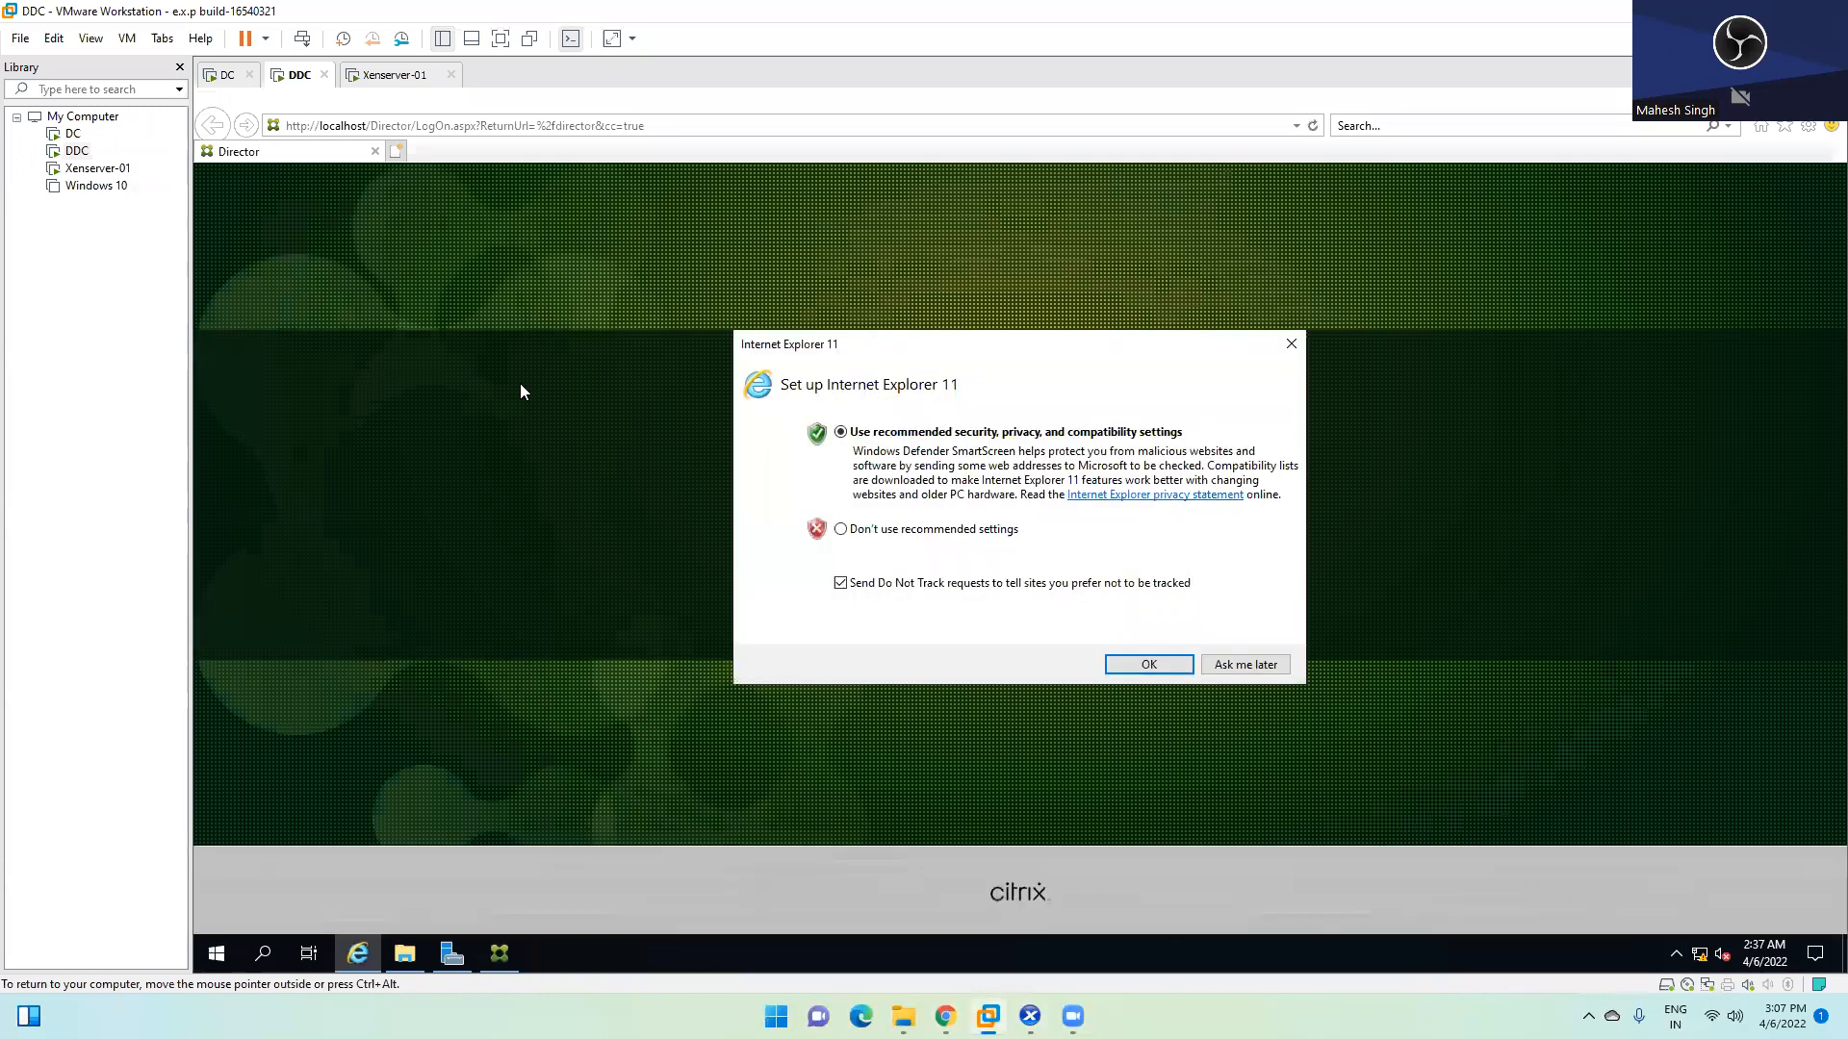
left_click(1145, 663)
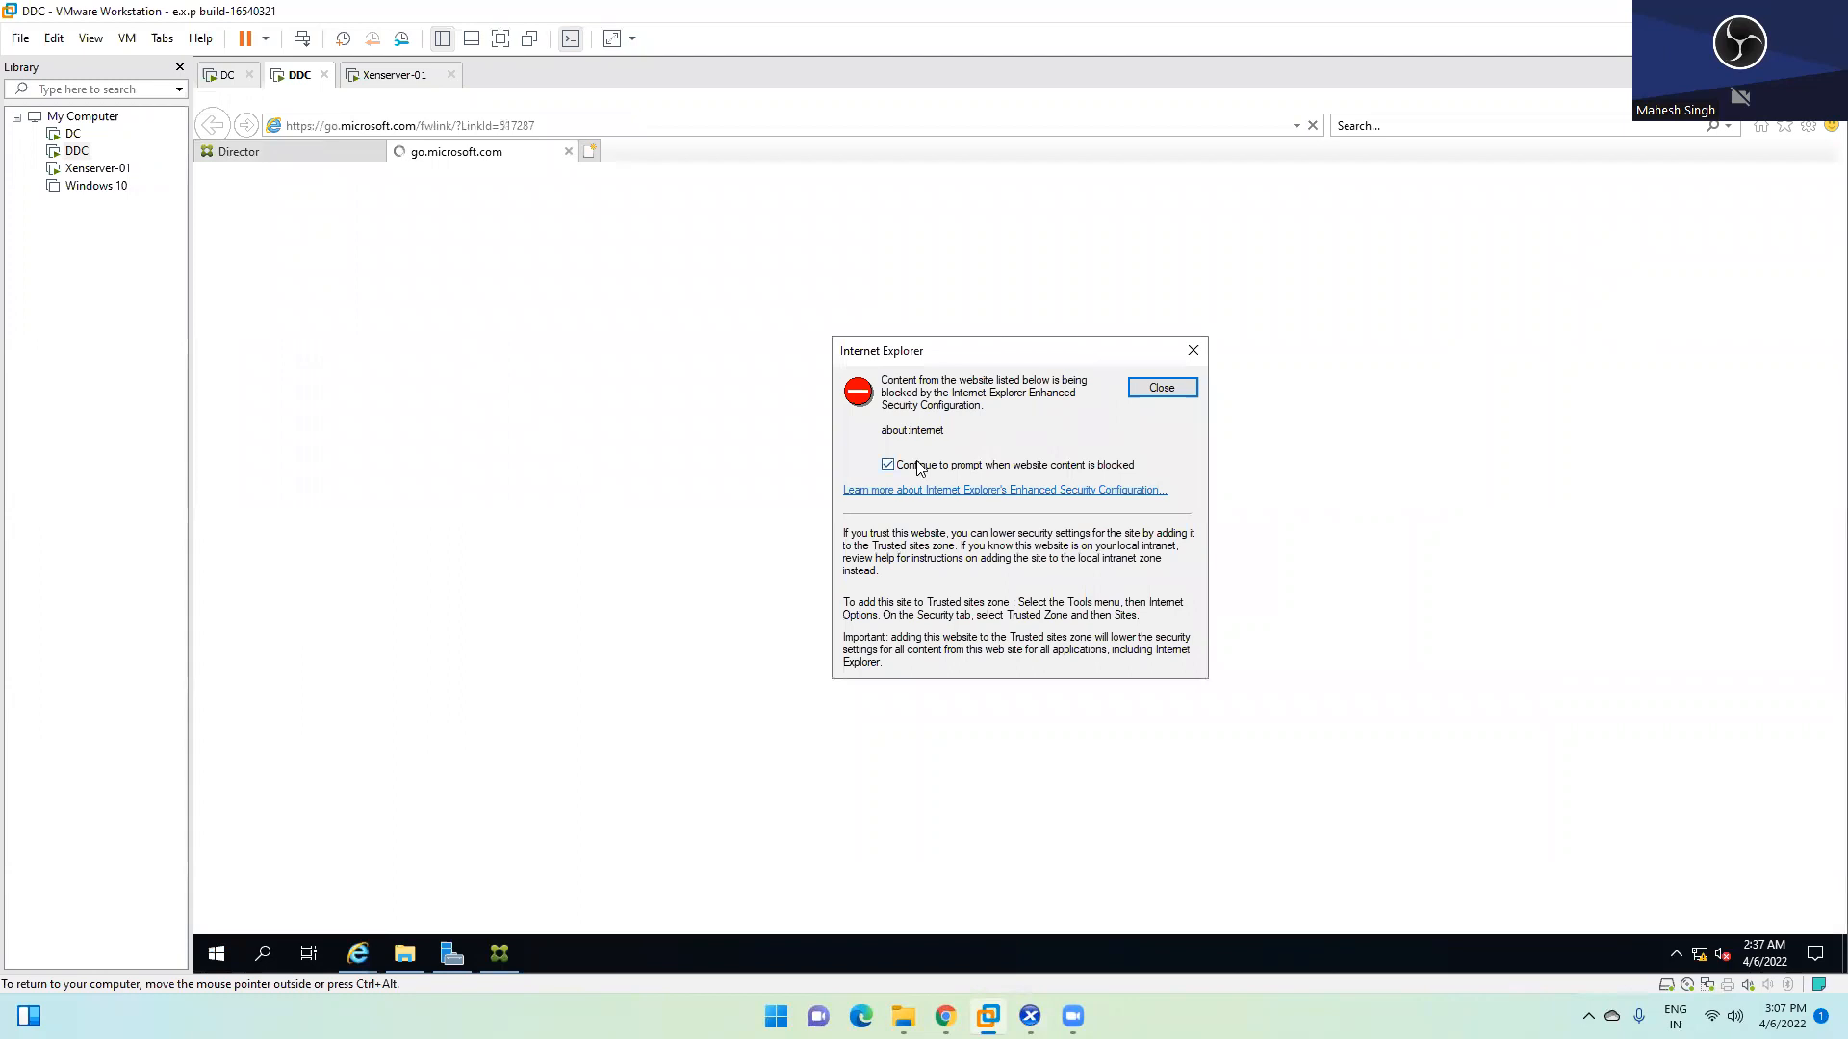
left_click(1162, 389)
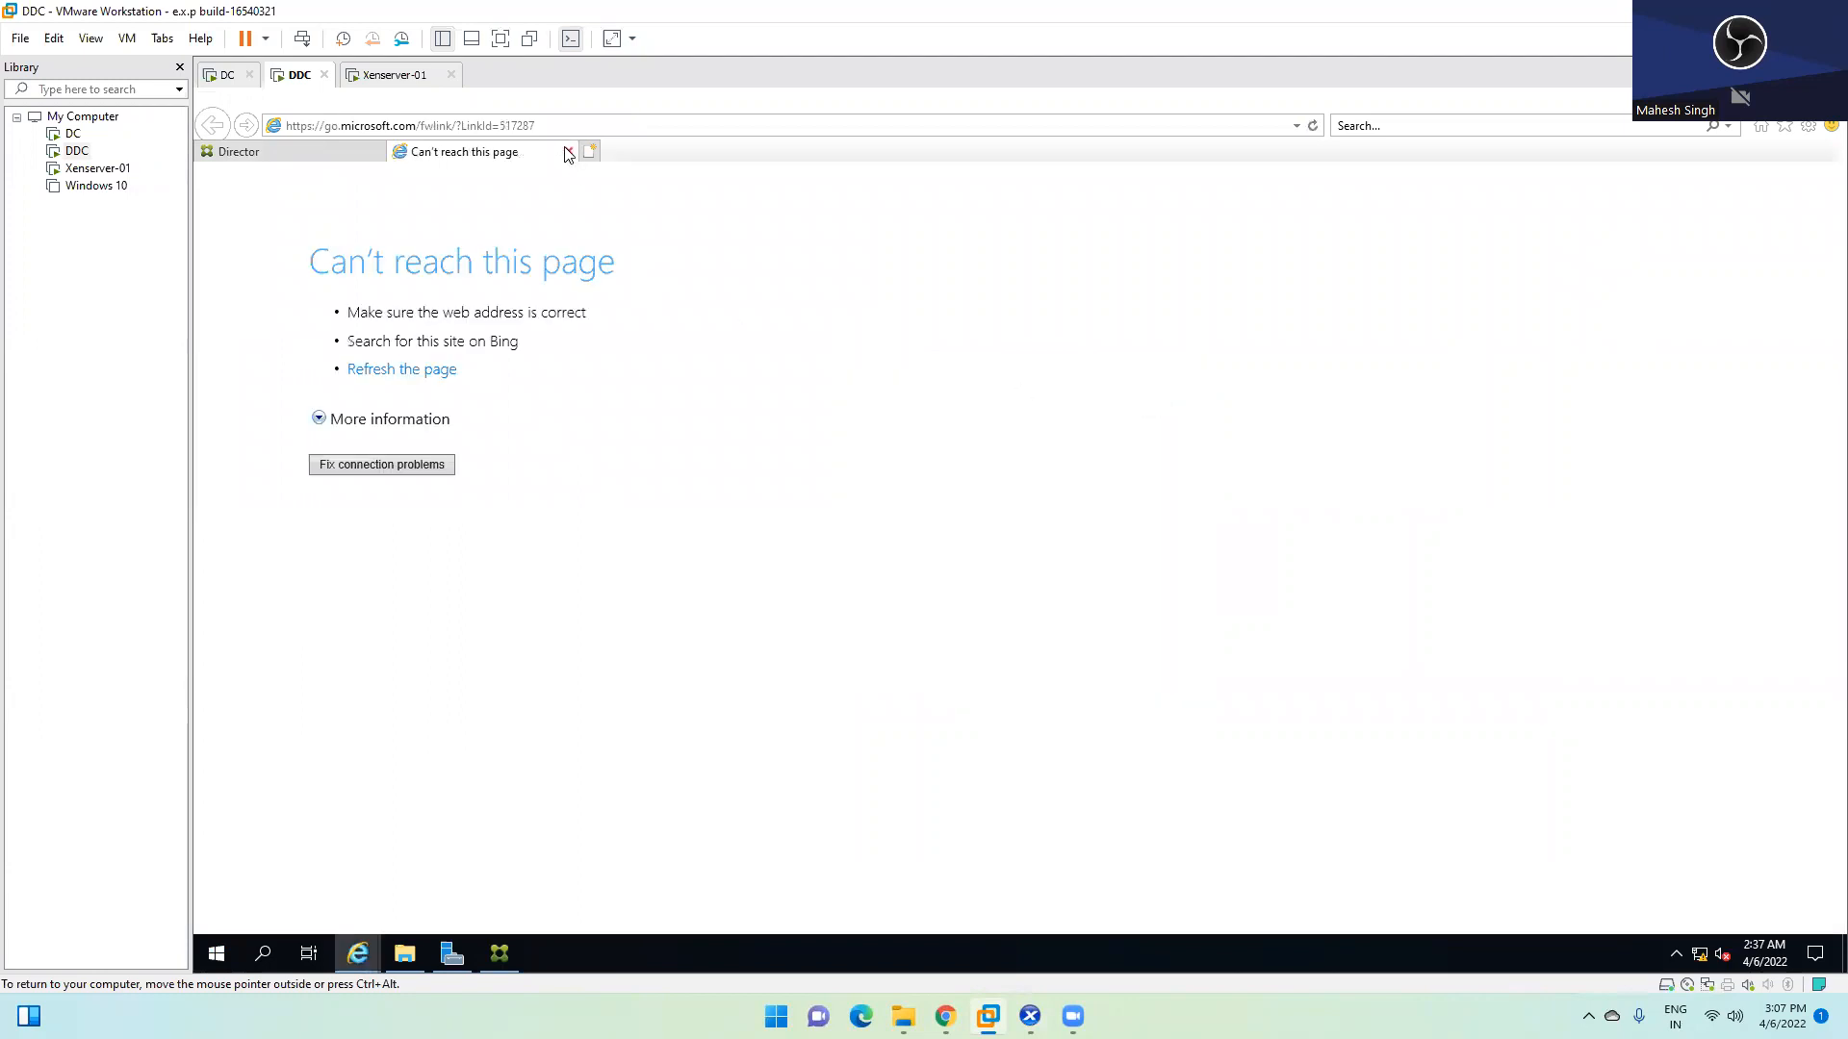
left_click(568, 152)
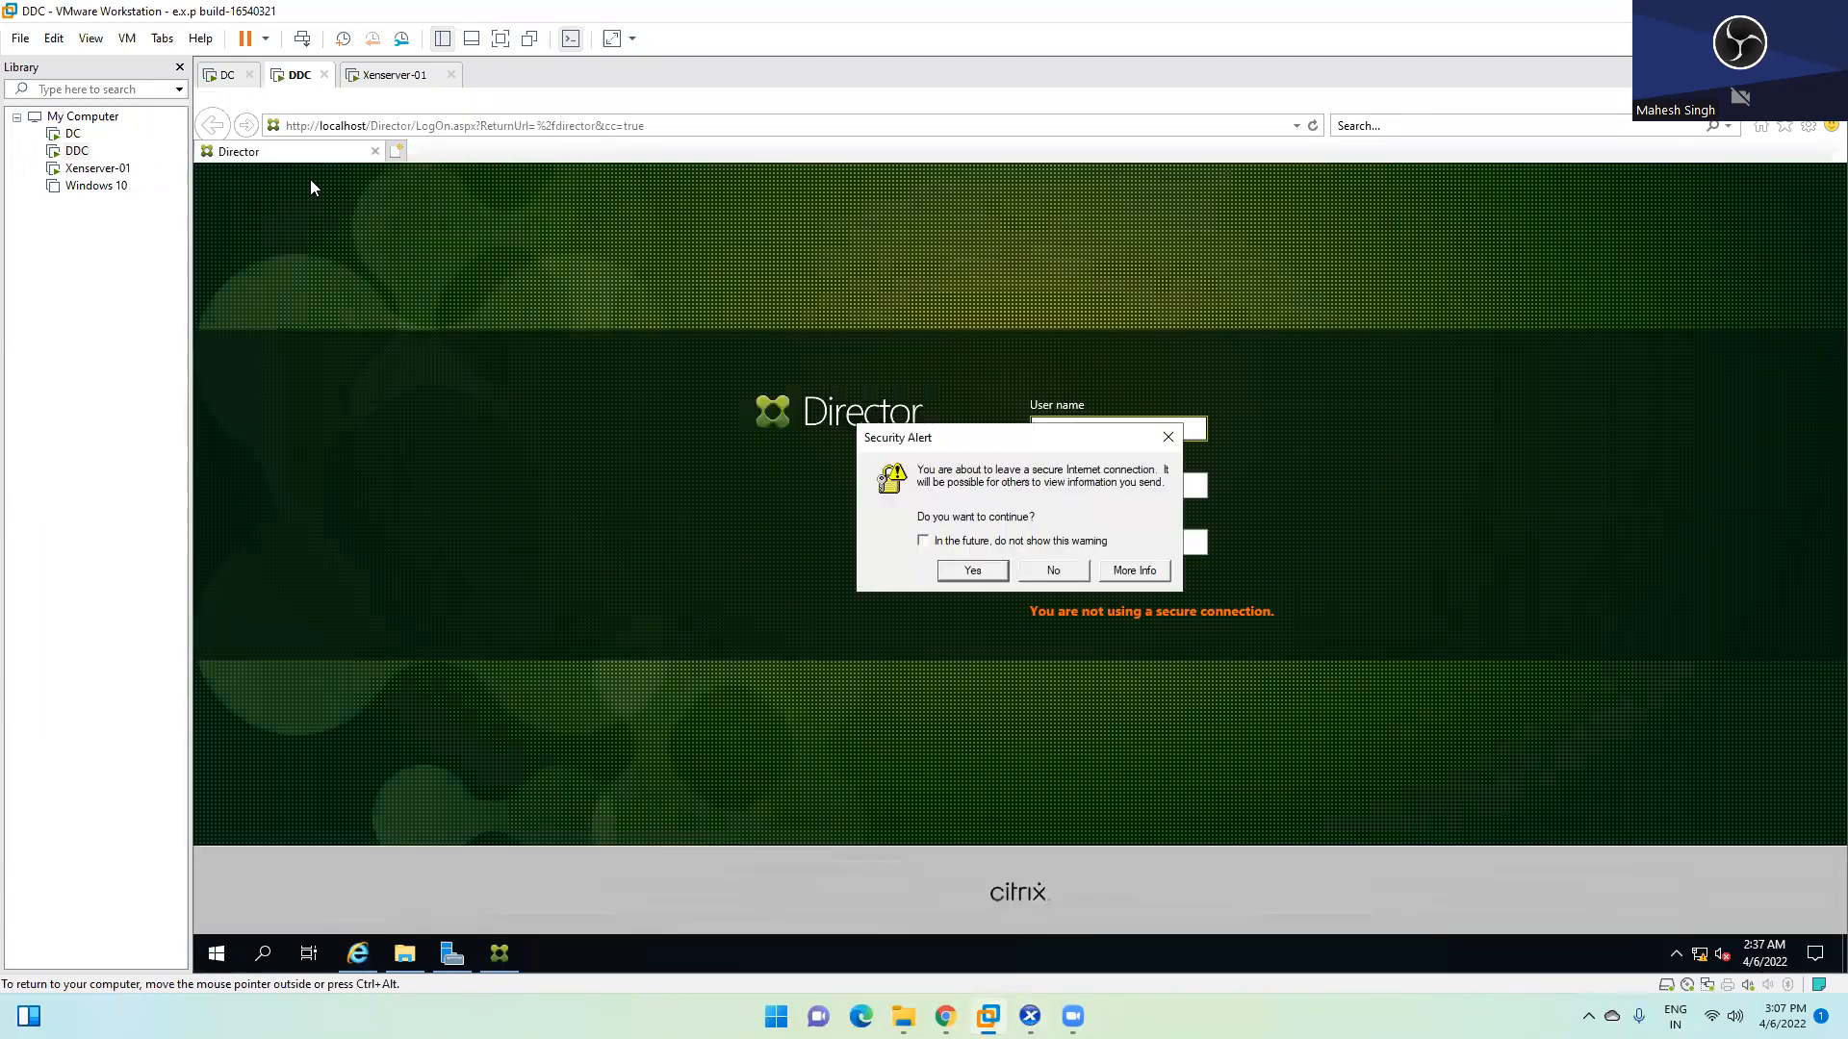
left_click(971, 571)
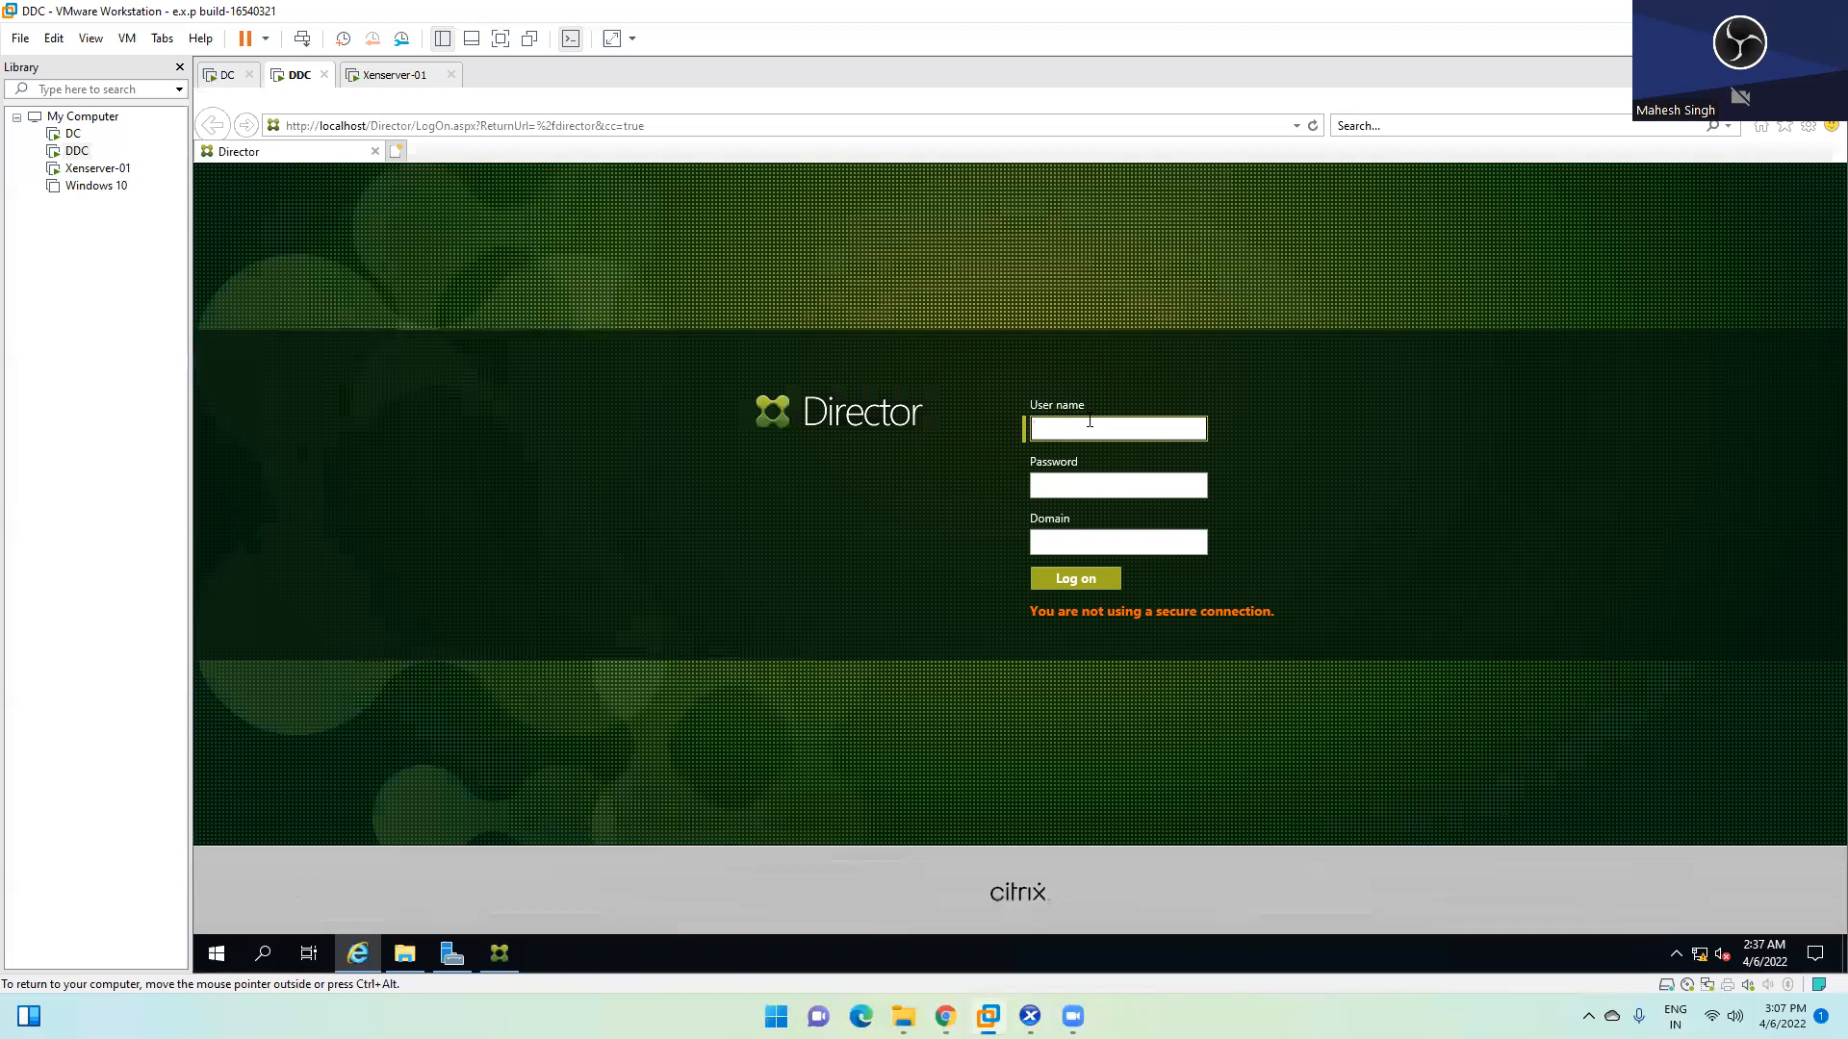
Fill the Director logon form with the user name, the account password and domain abc
type("root")
key("Tab")
type("*****")
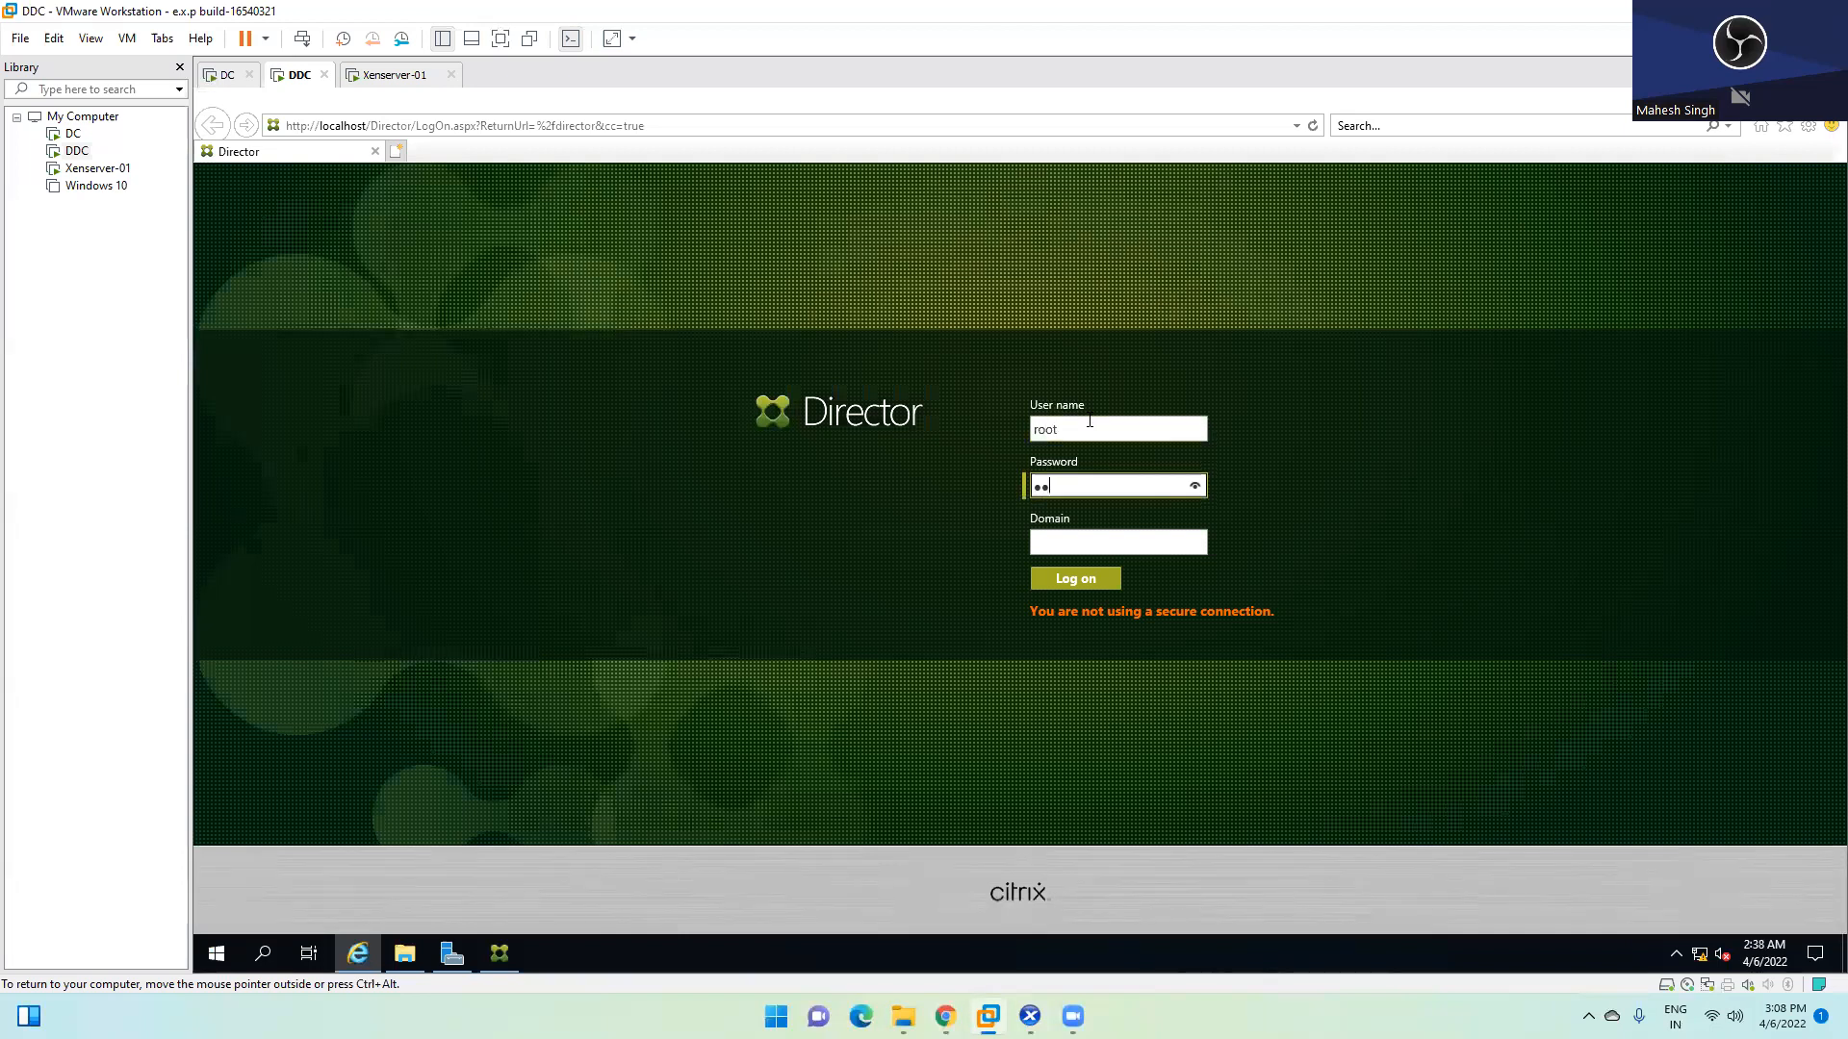
type("****")
key("Tab")
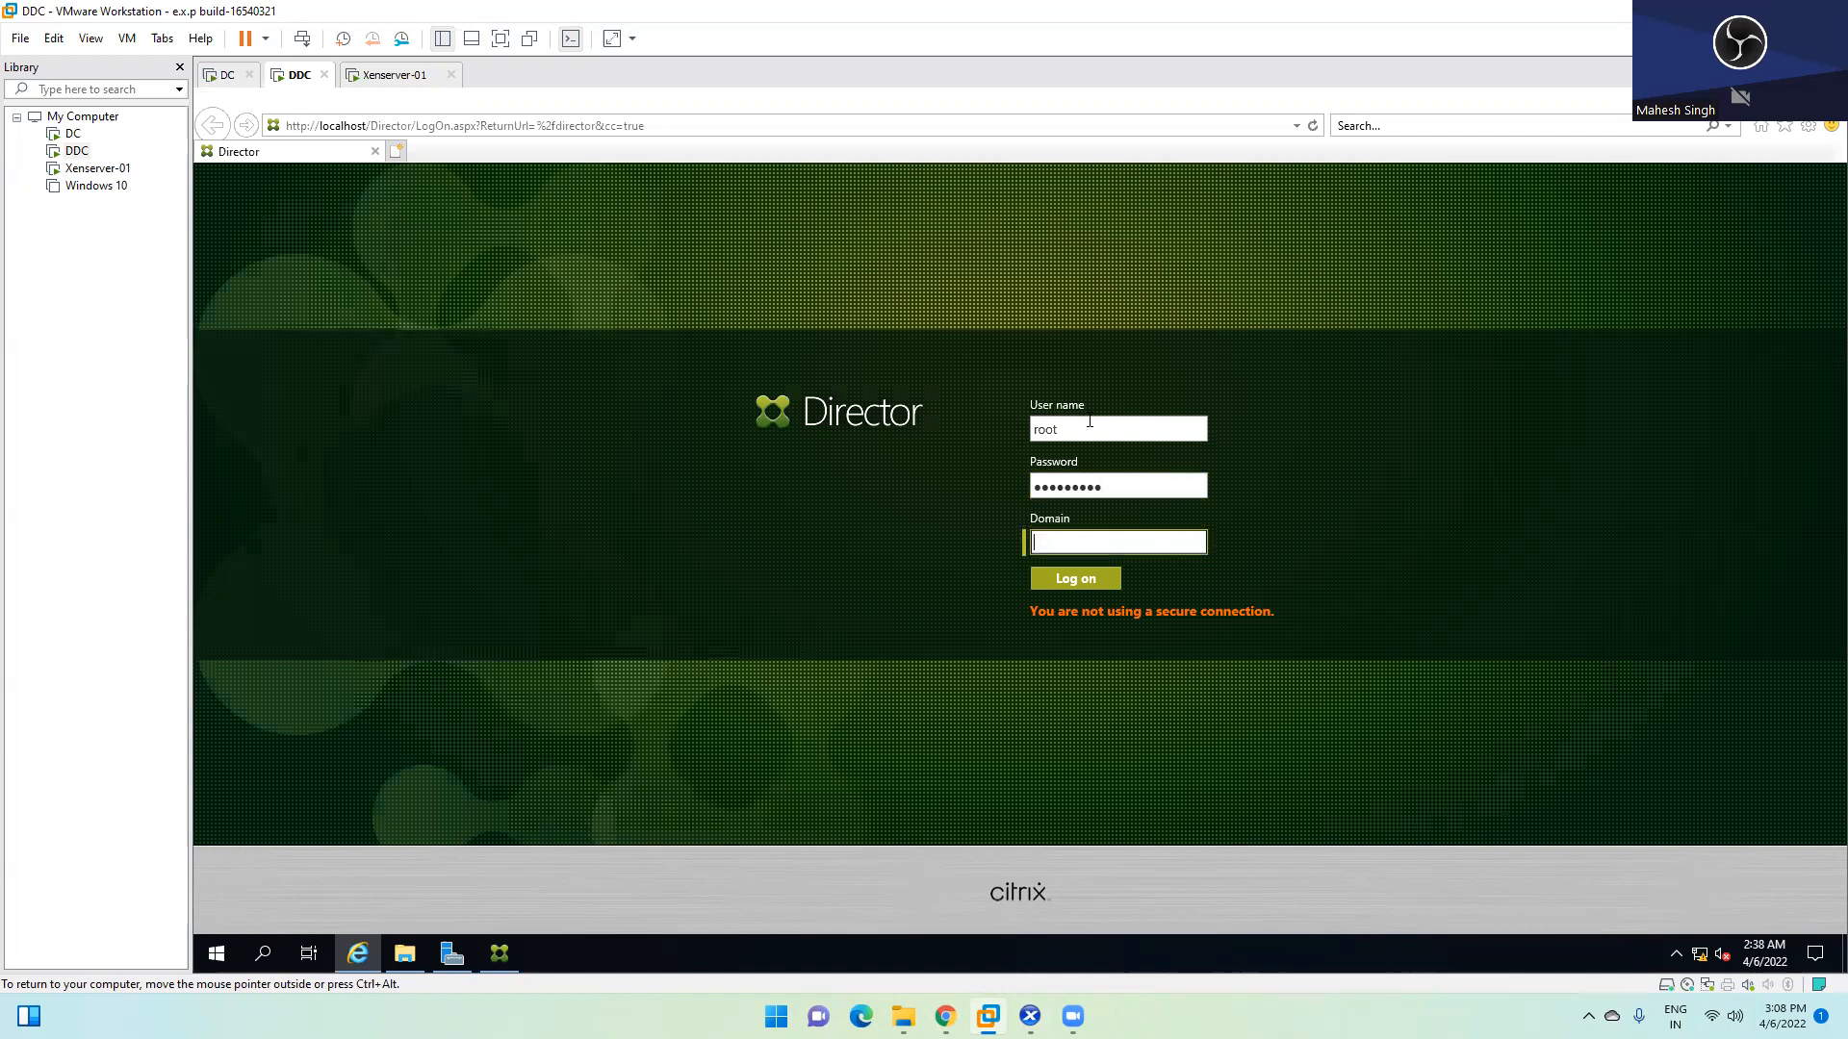
type("abc")
Log on without saving the password, review Alerts and Applications probe results, then open a searched user's help-desk page
left_click(1080, 586)
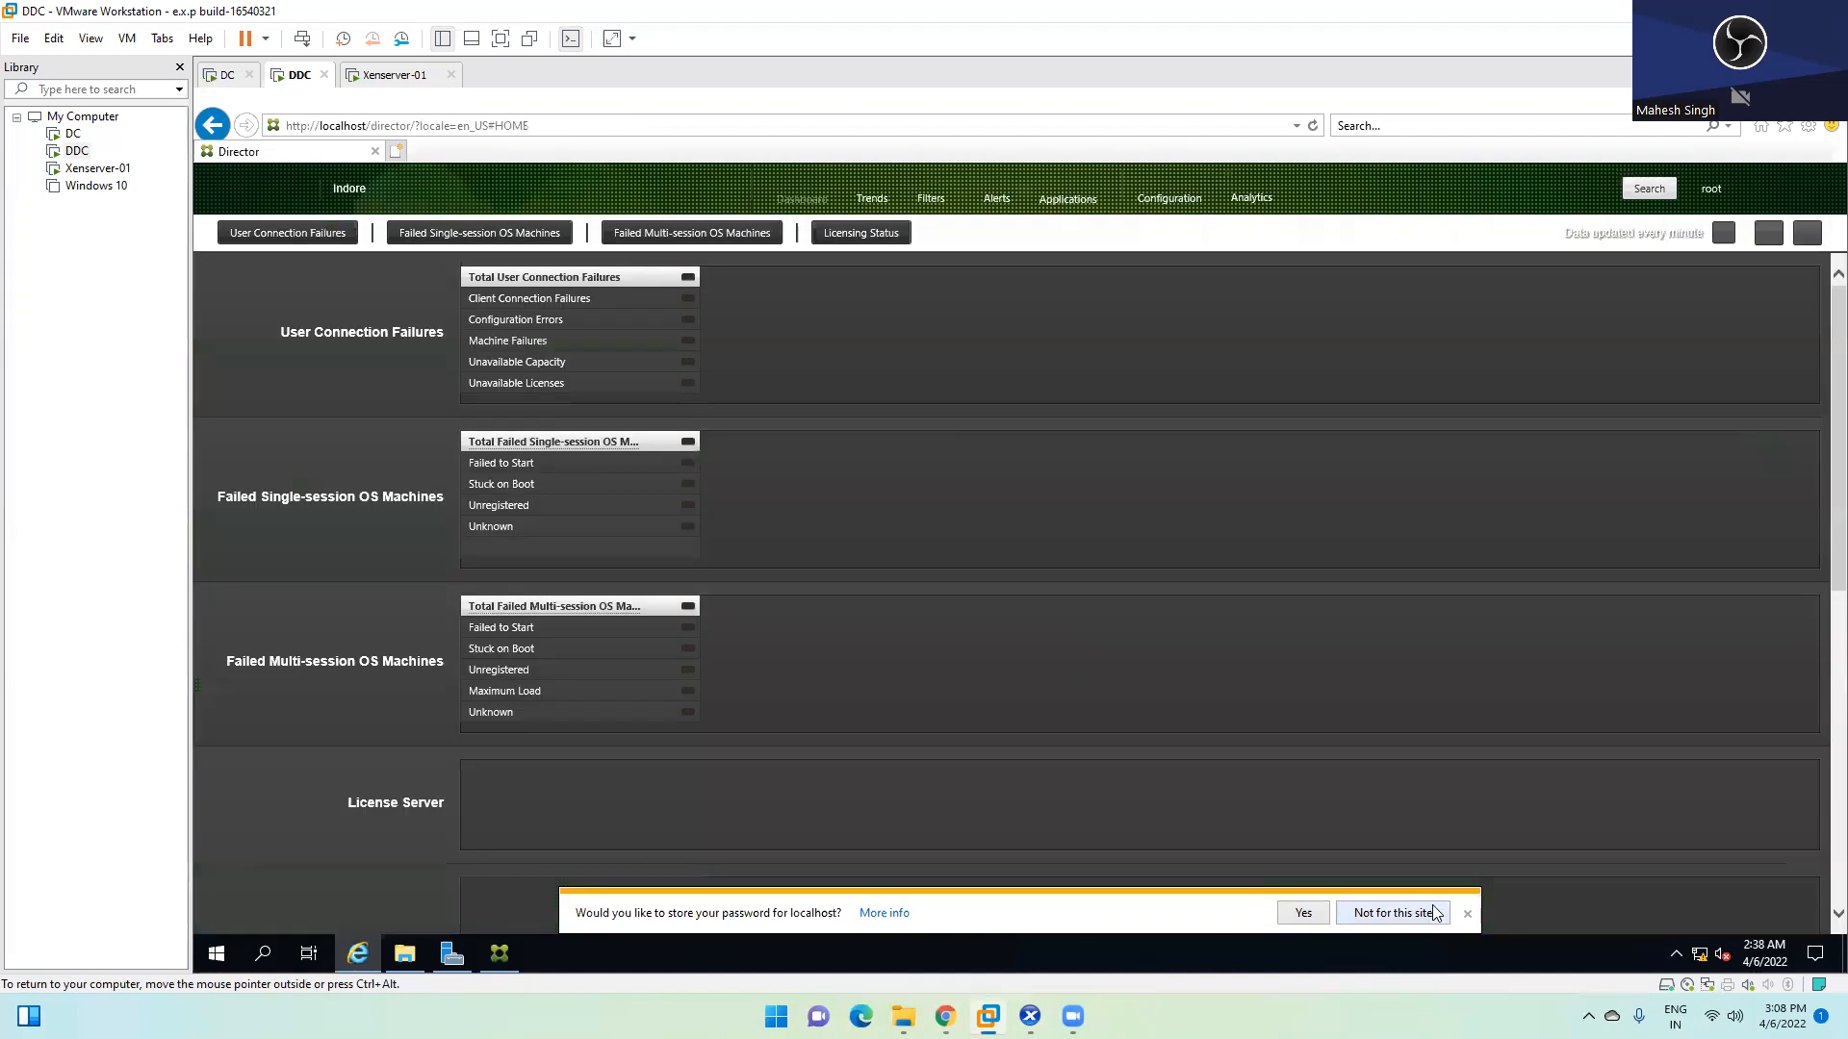
left_click(1467, 915)
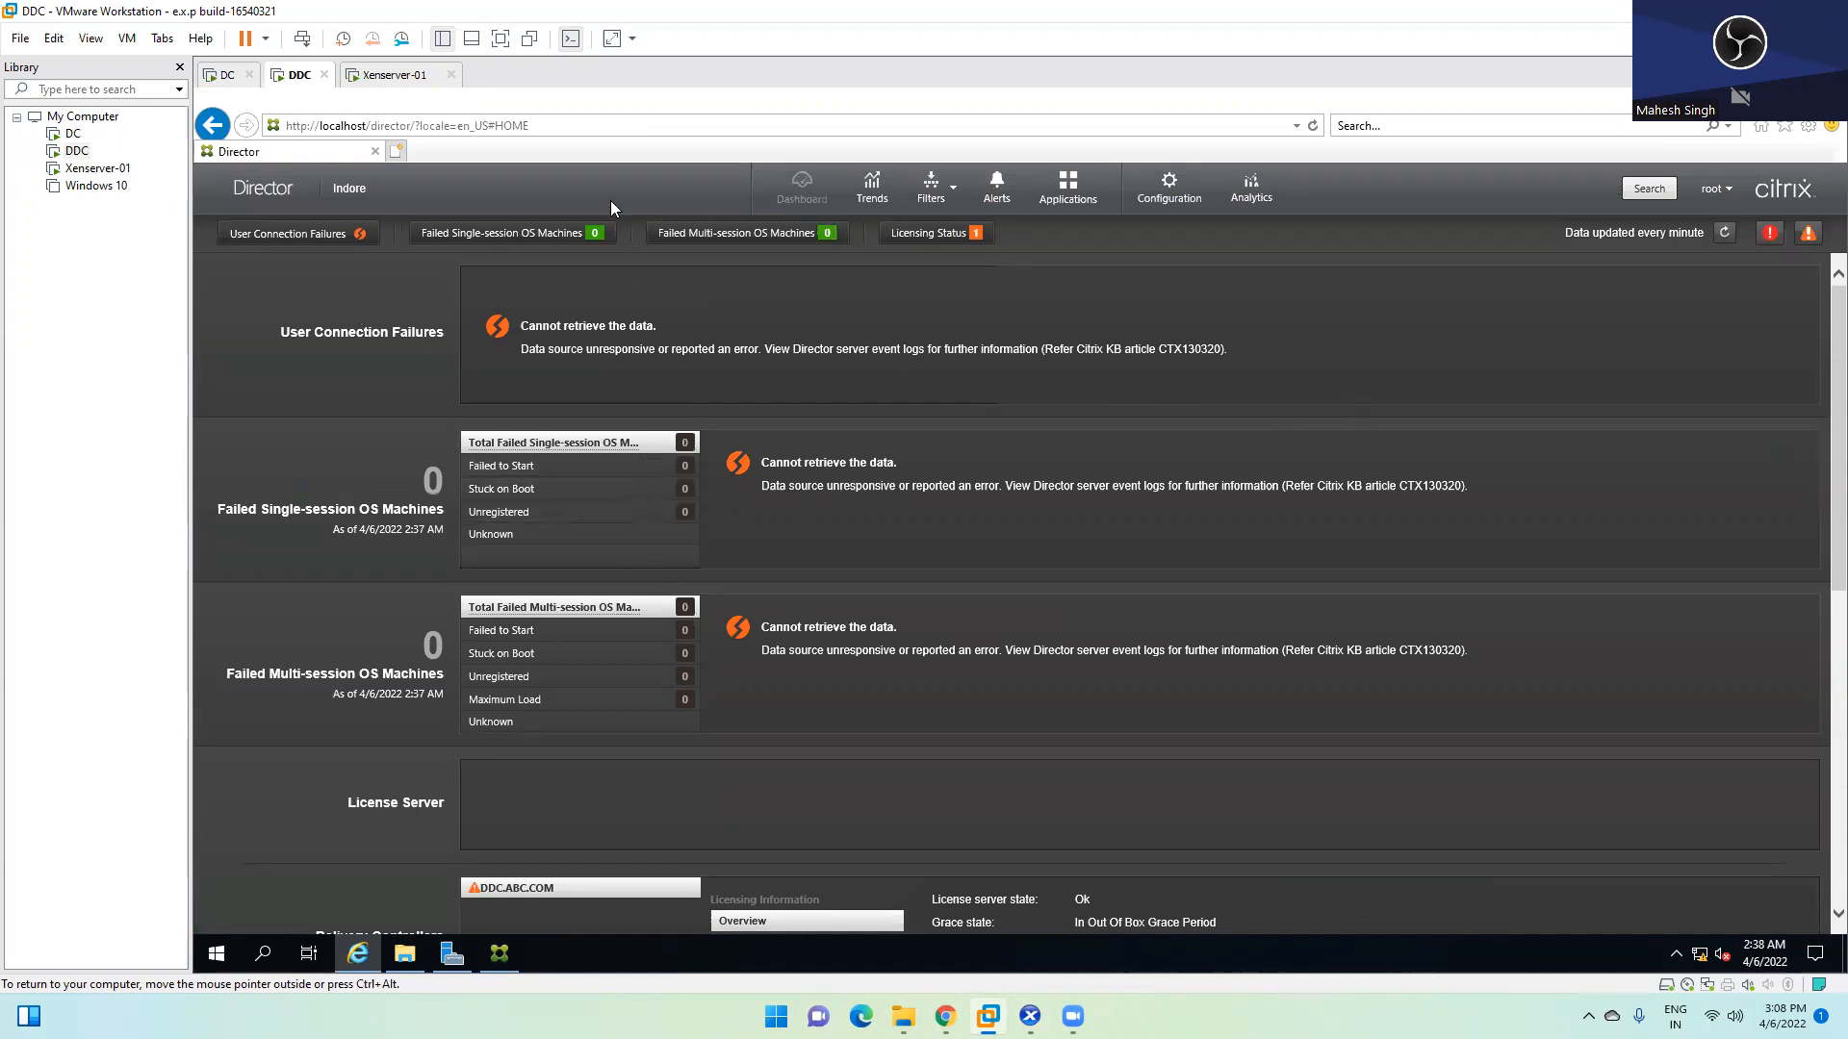
left_click(998, 196)
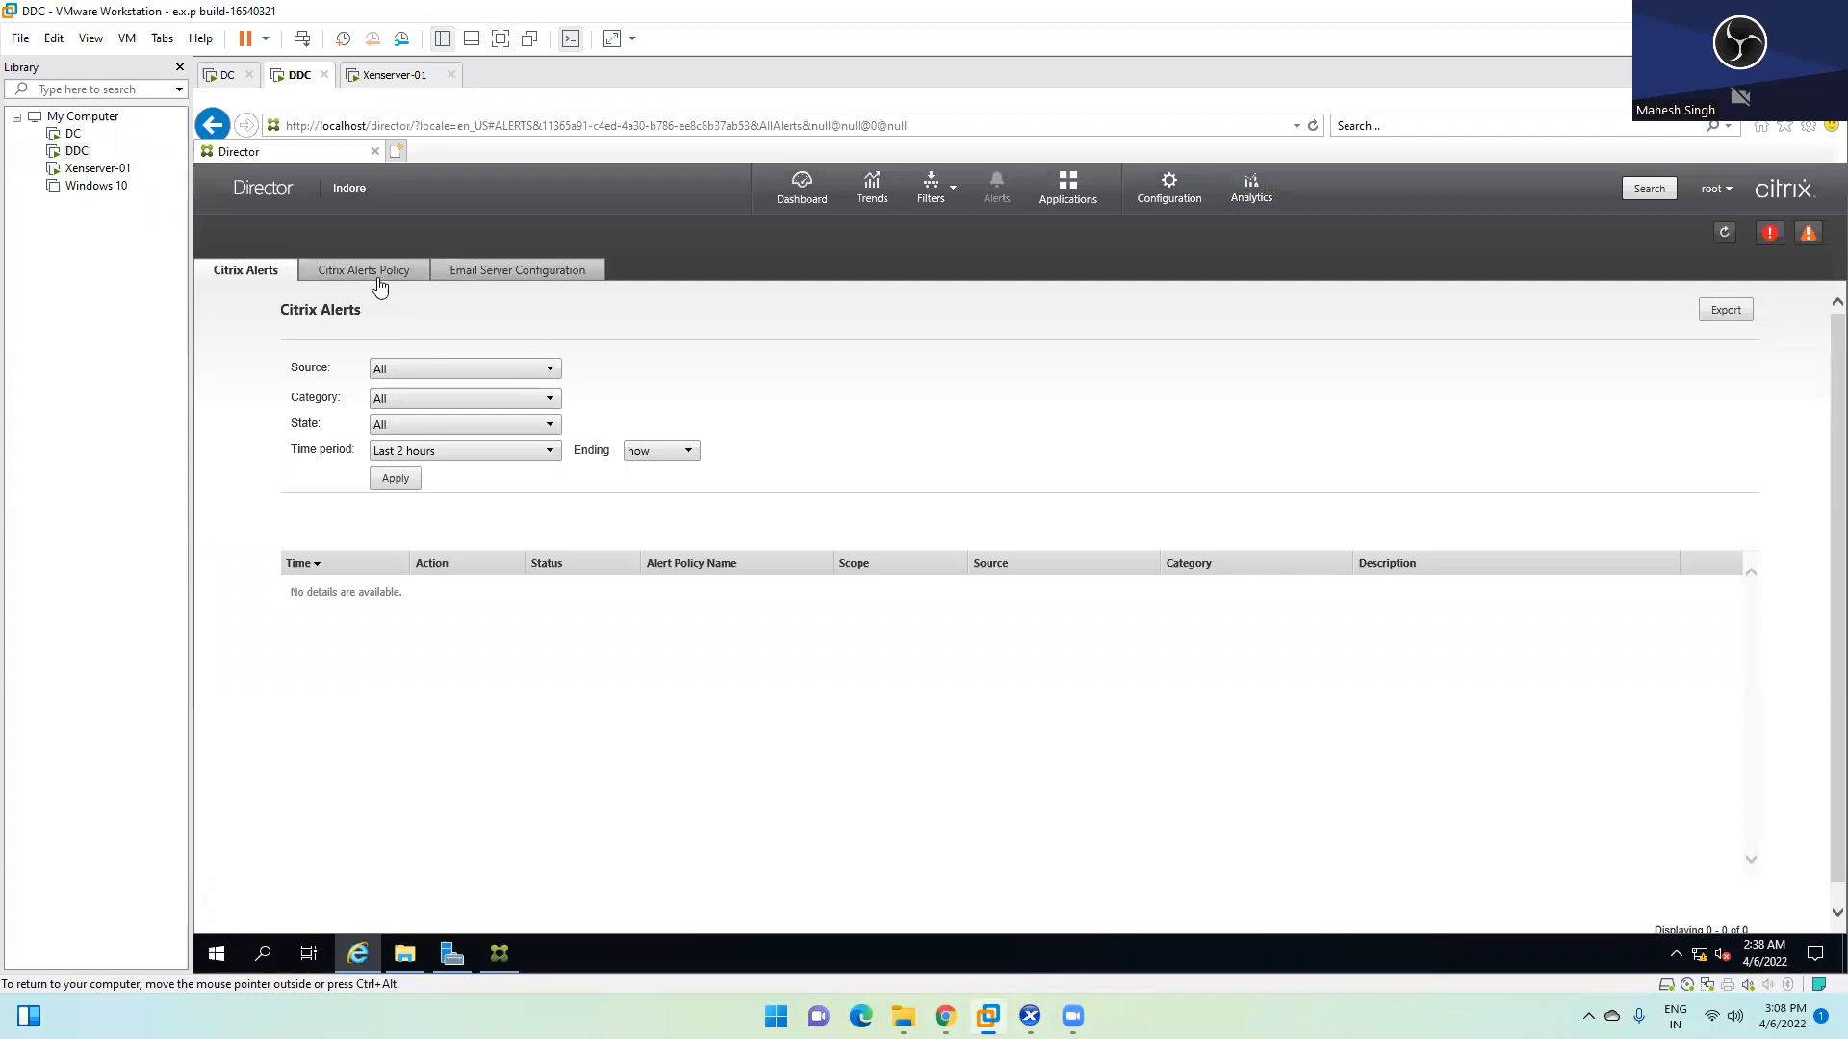
left_click(1078, 193)
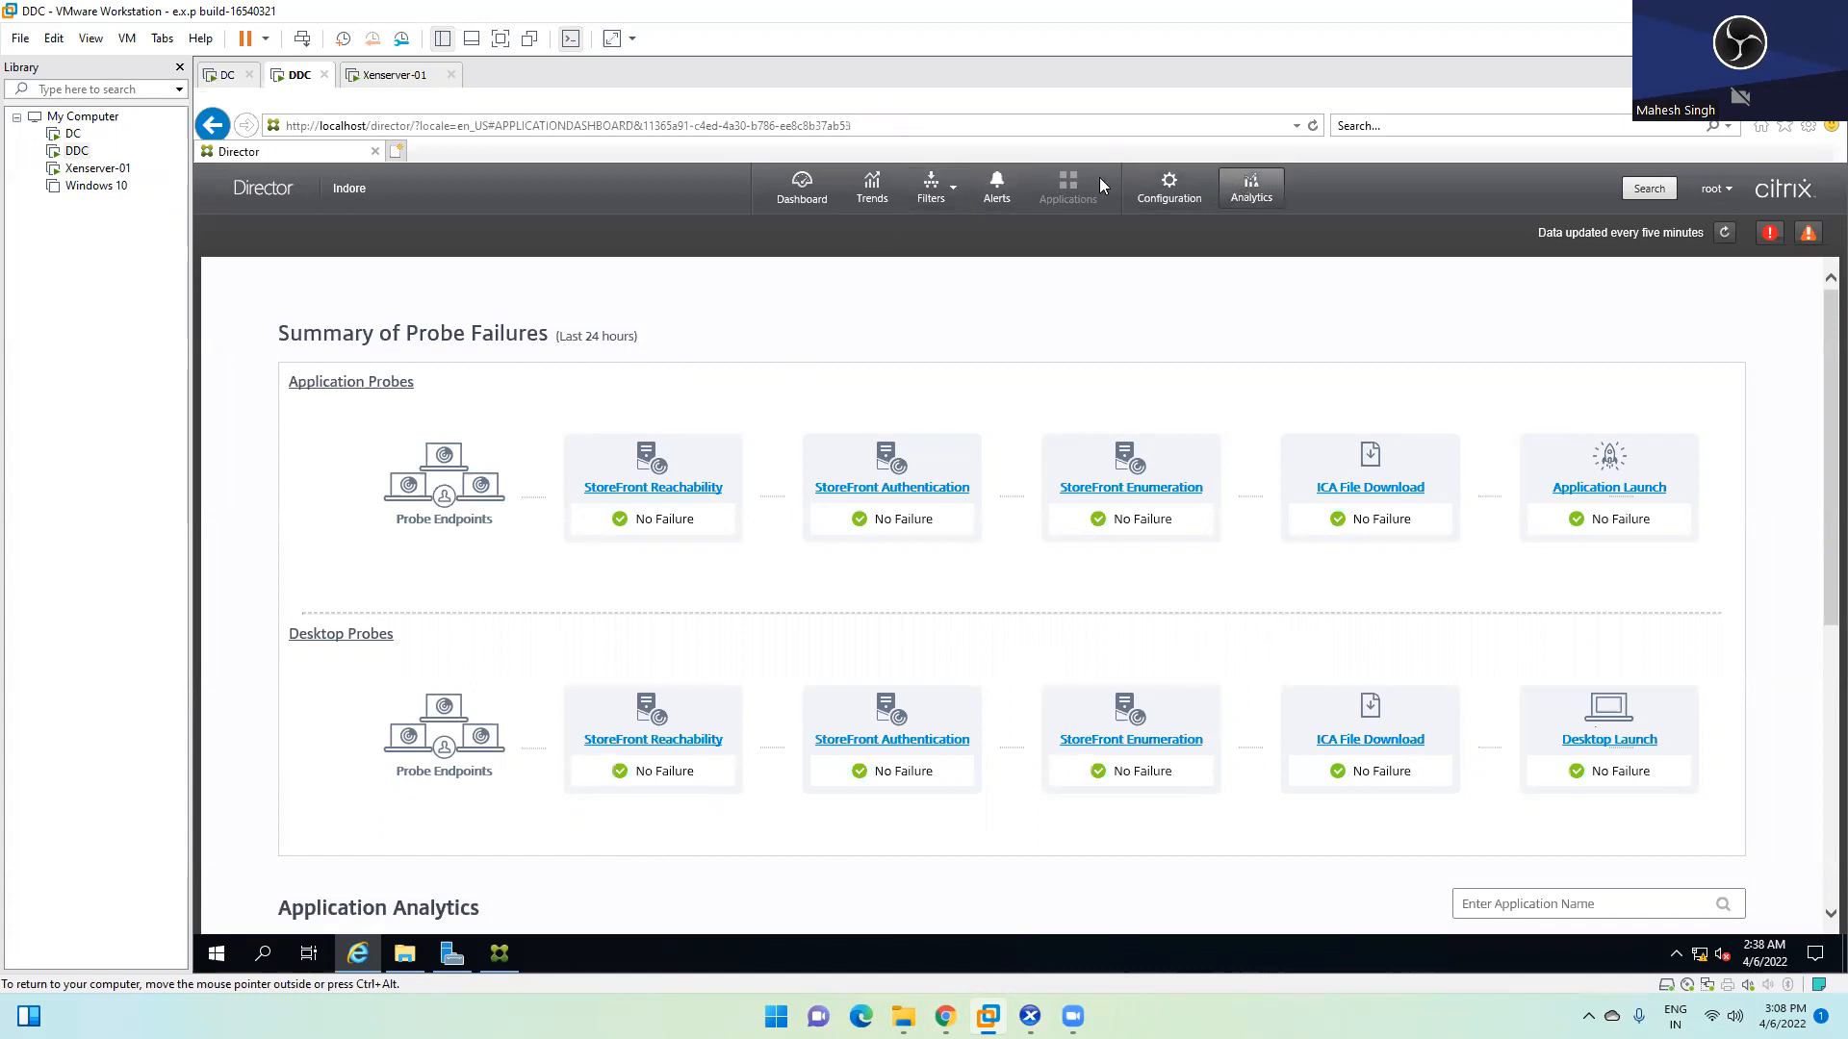
left_click(1648, 190)
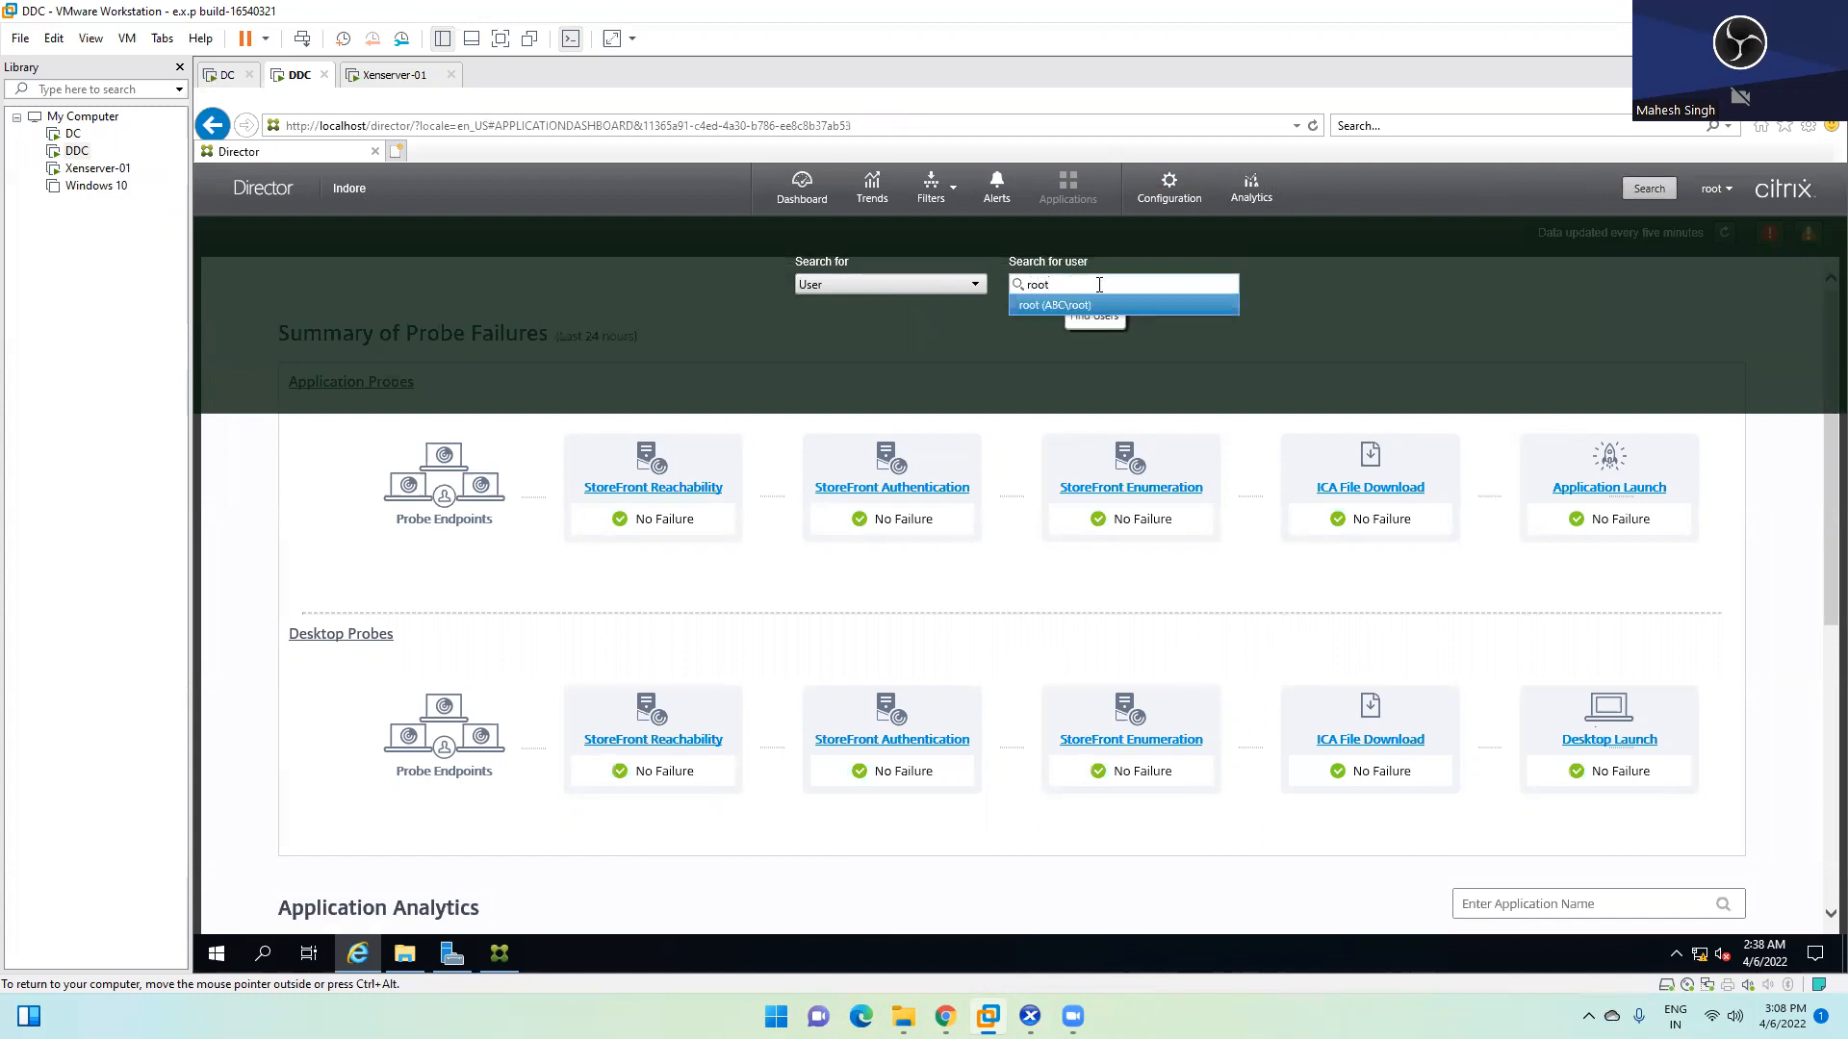
left_click(1071, 306)
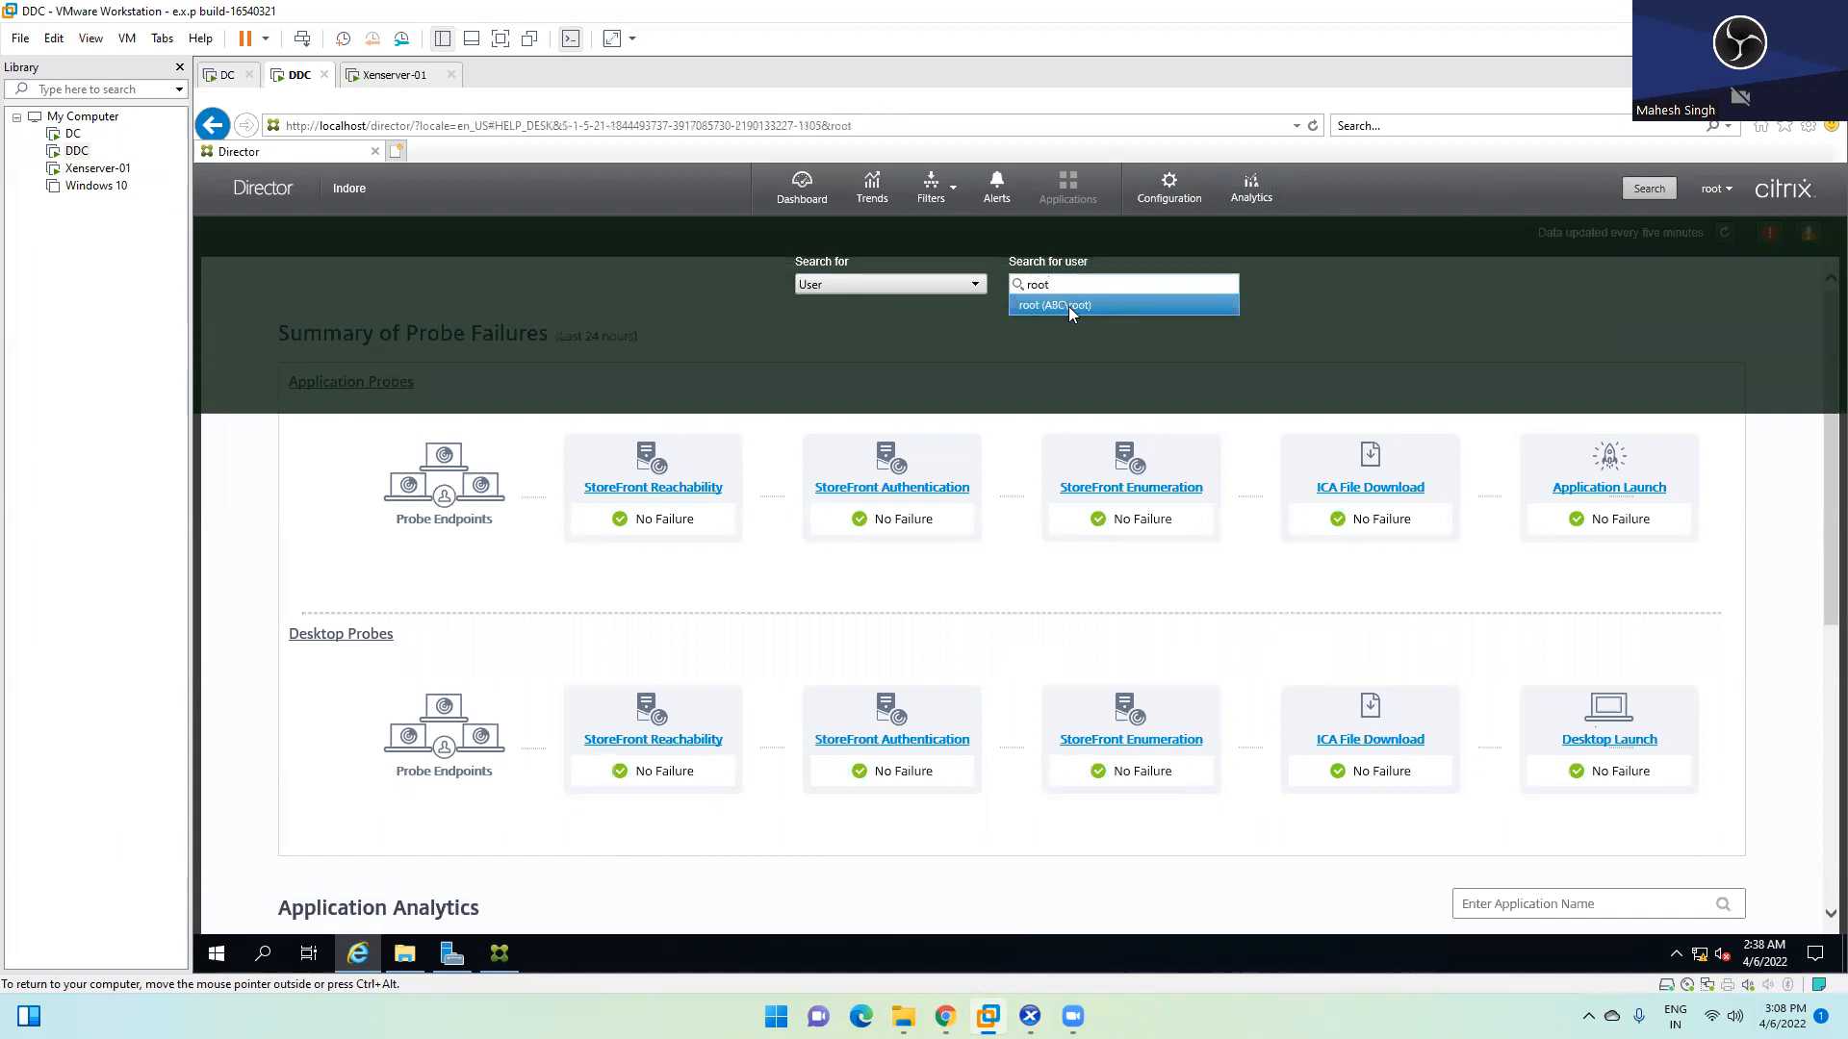
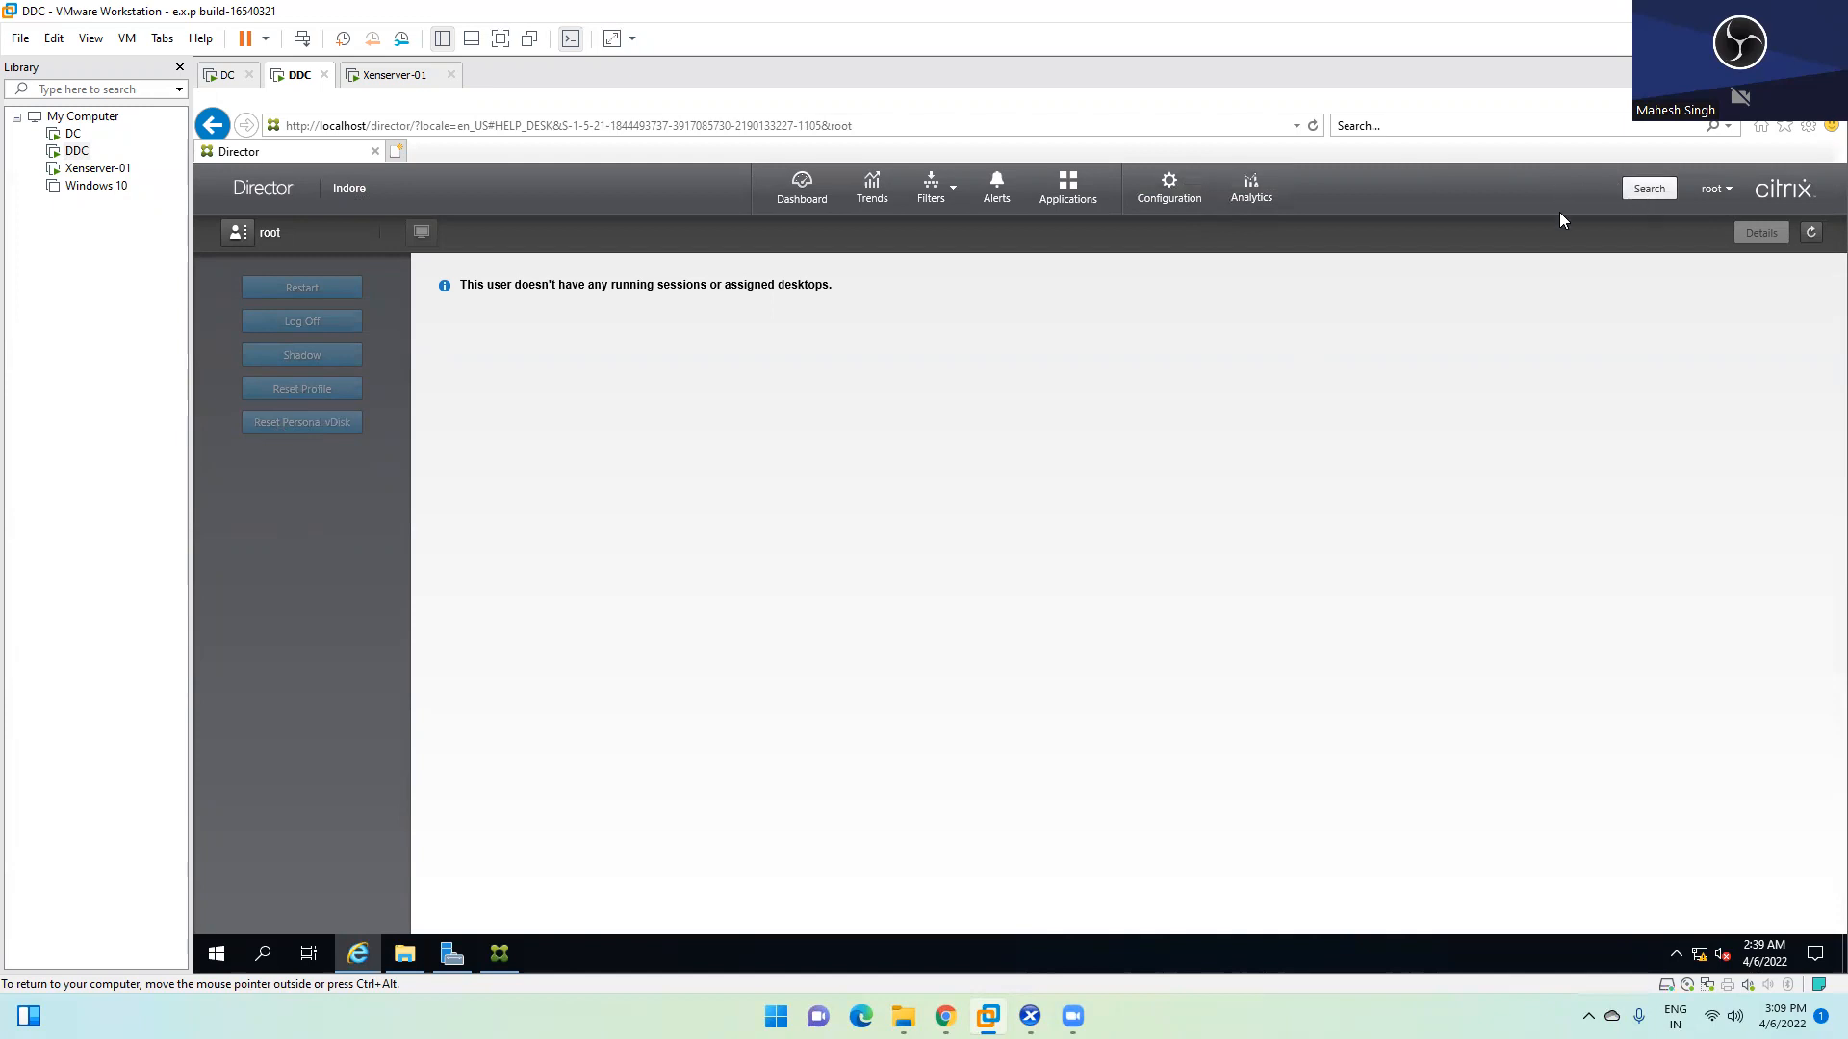
Search Director for 'tes' and open testuser1's details page
left_click(1649, 188)
type("test")
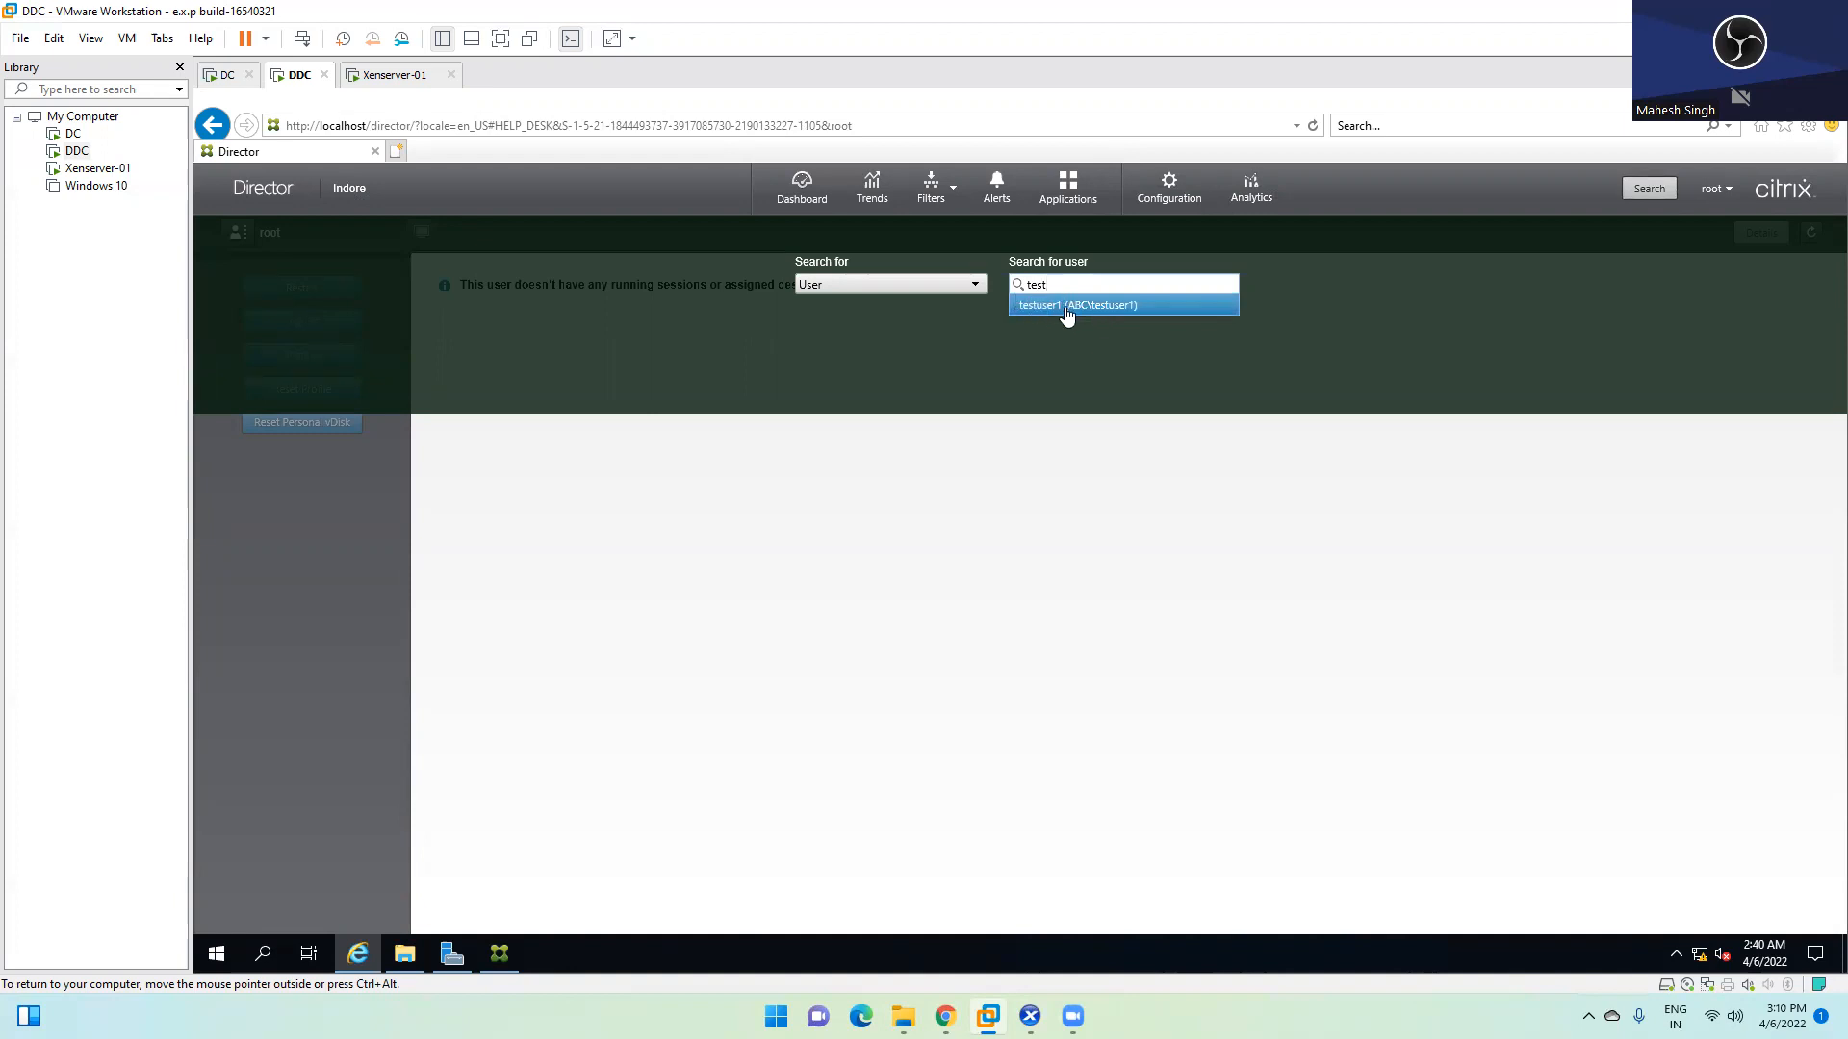
left_click(1078, 306)
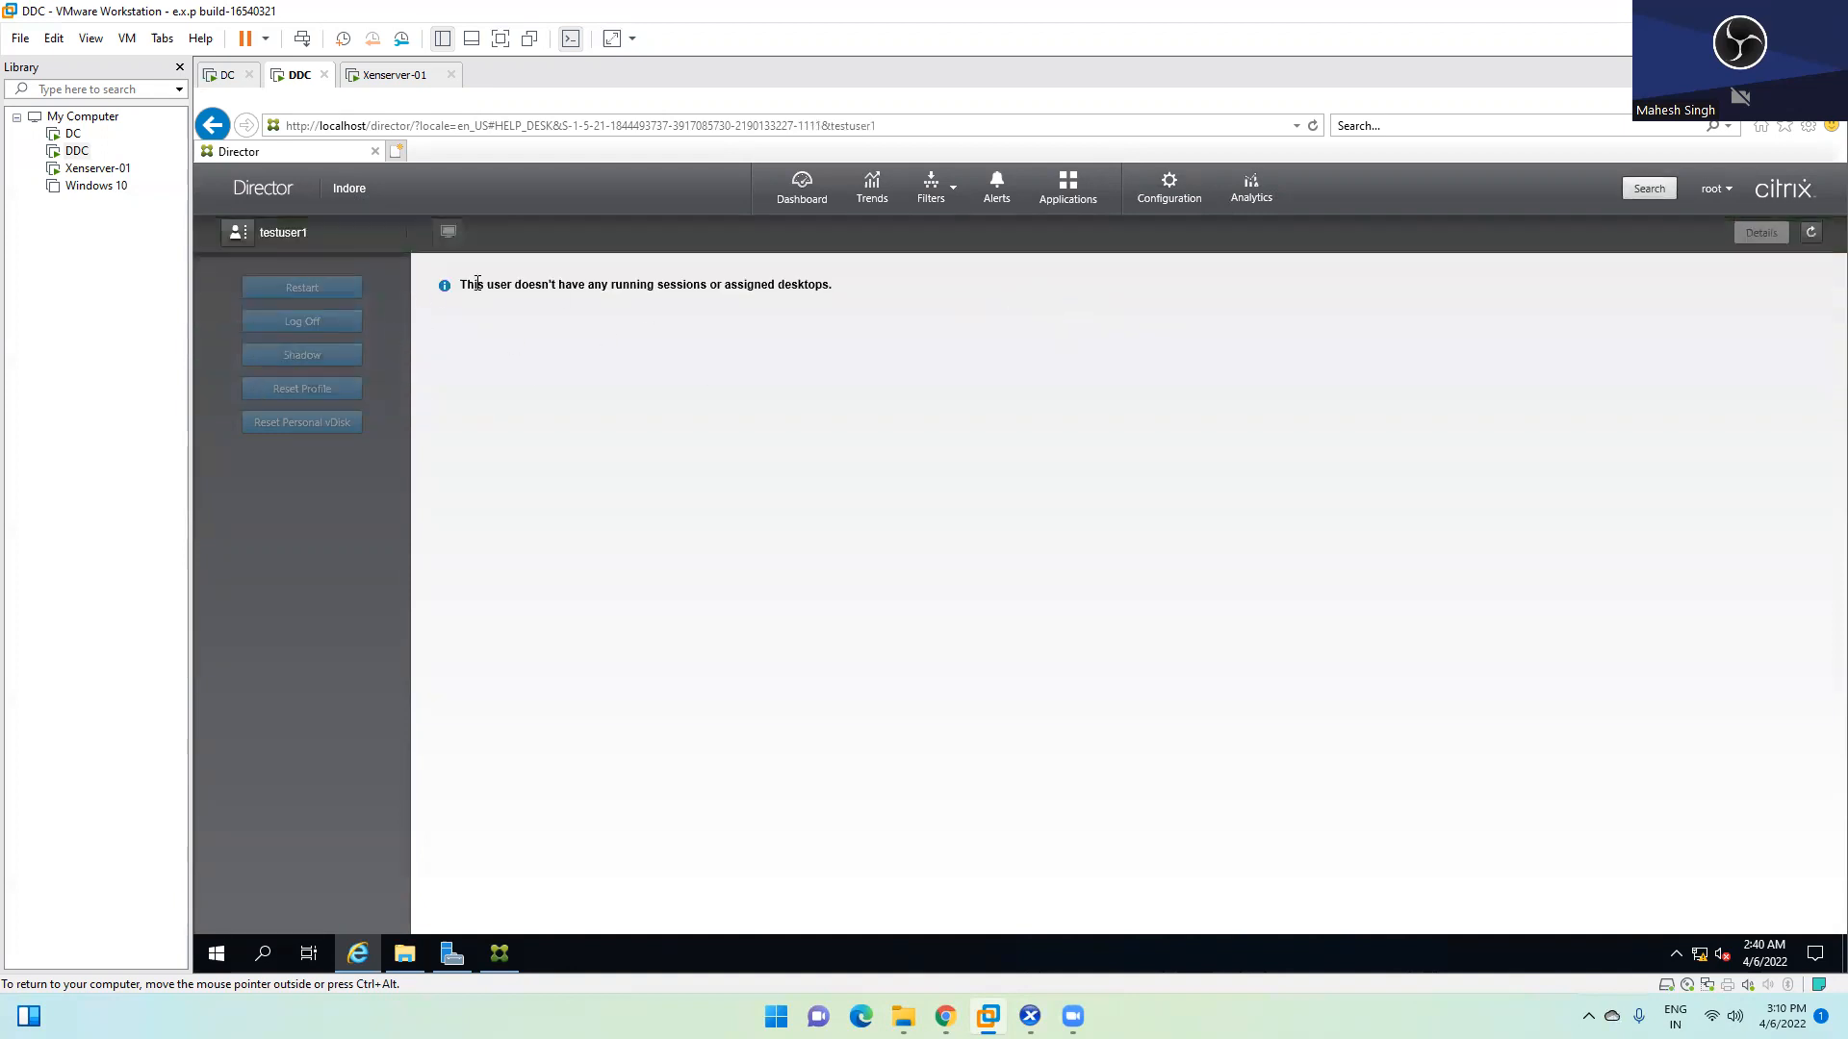
Highlight testuser1's no-sessions message, then switch over to XenCenter
left_click_drag(459, 285, 882, 308)
left_click(869, 318)
left_click_drag(515, 285, 829, 301)
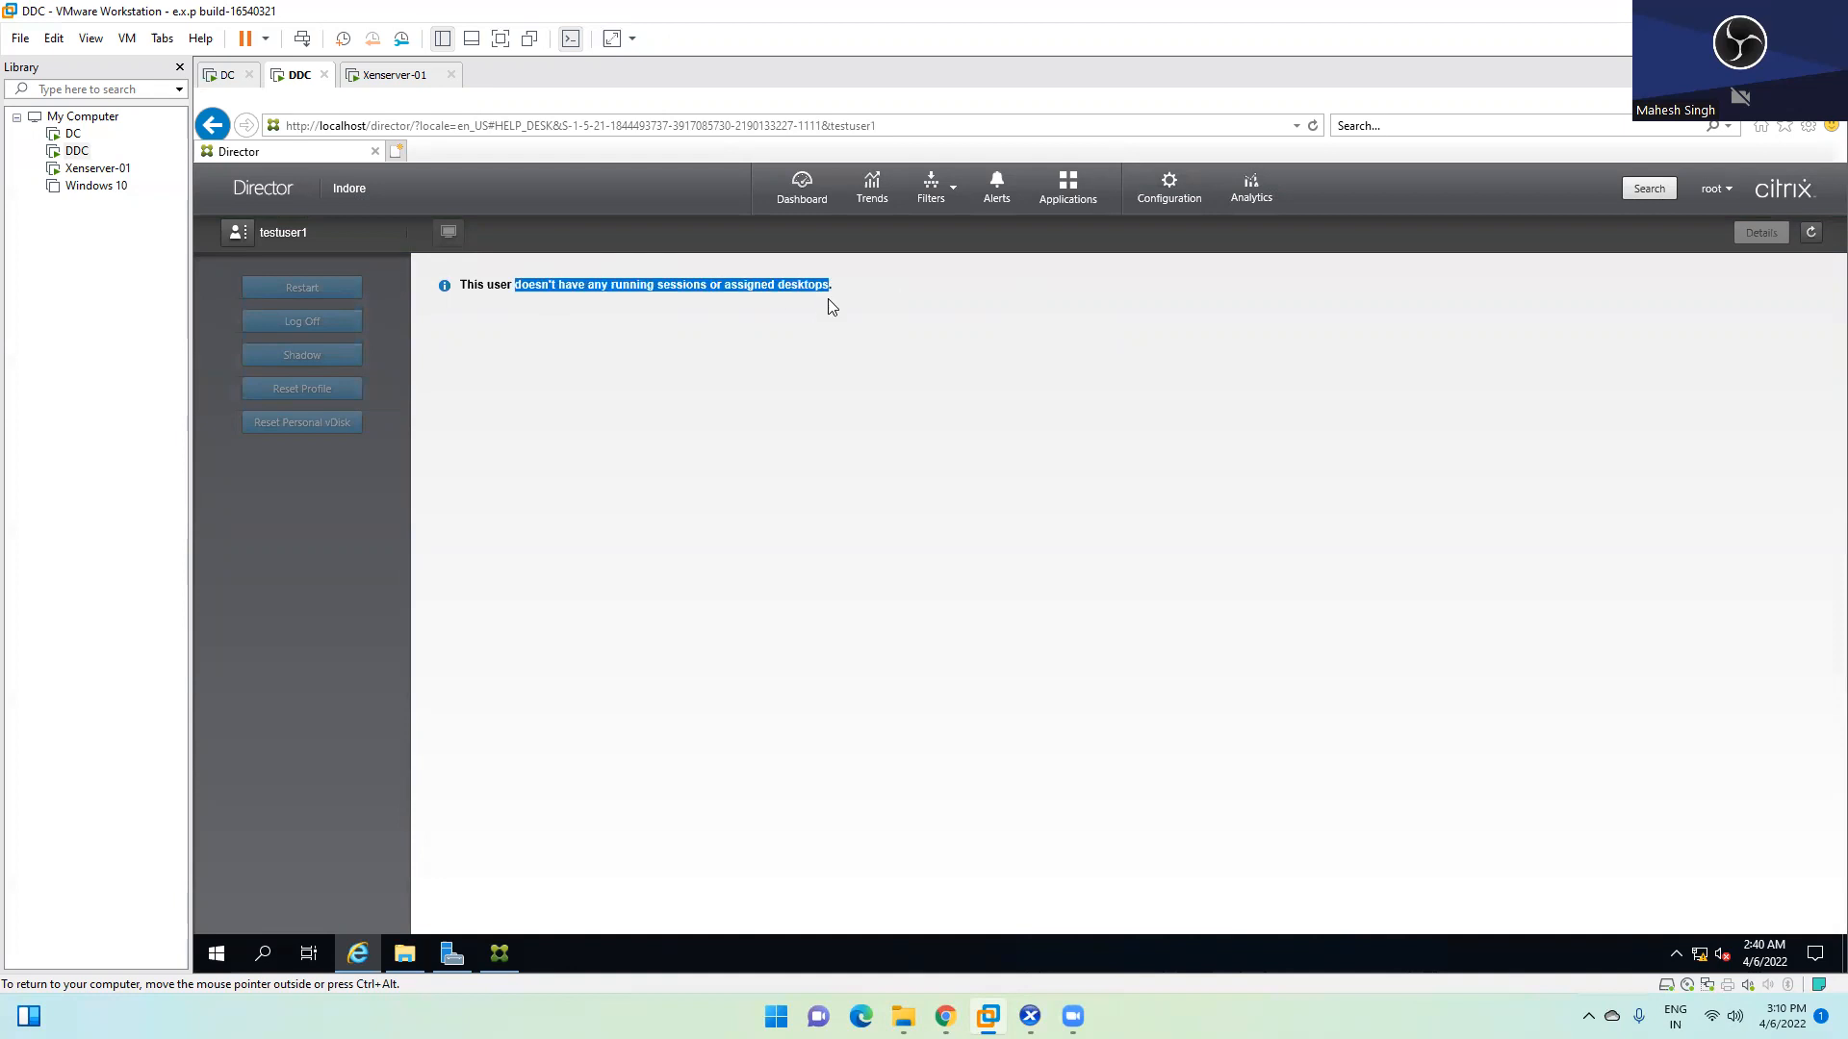
left_click(833, 297)
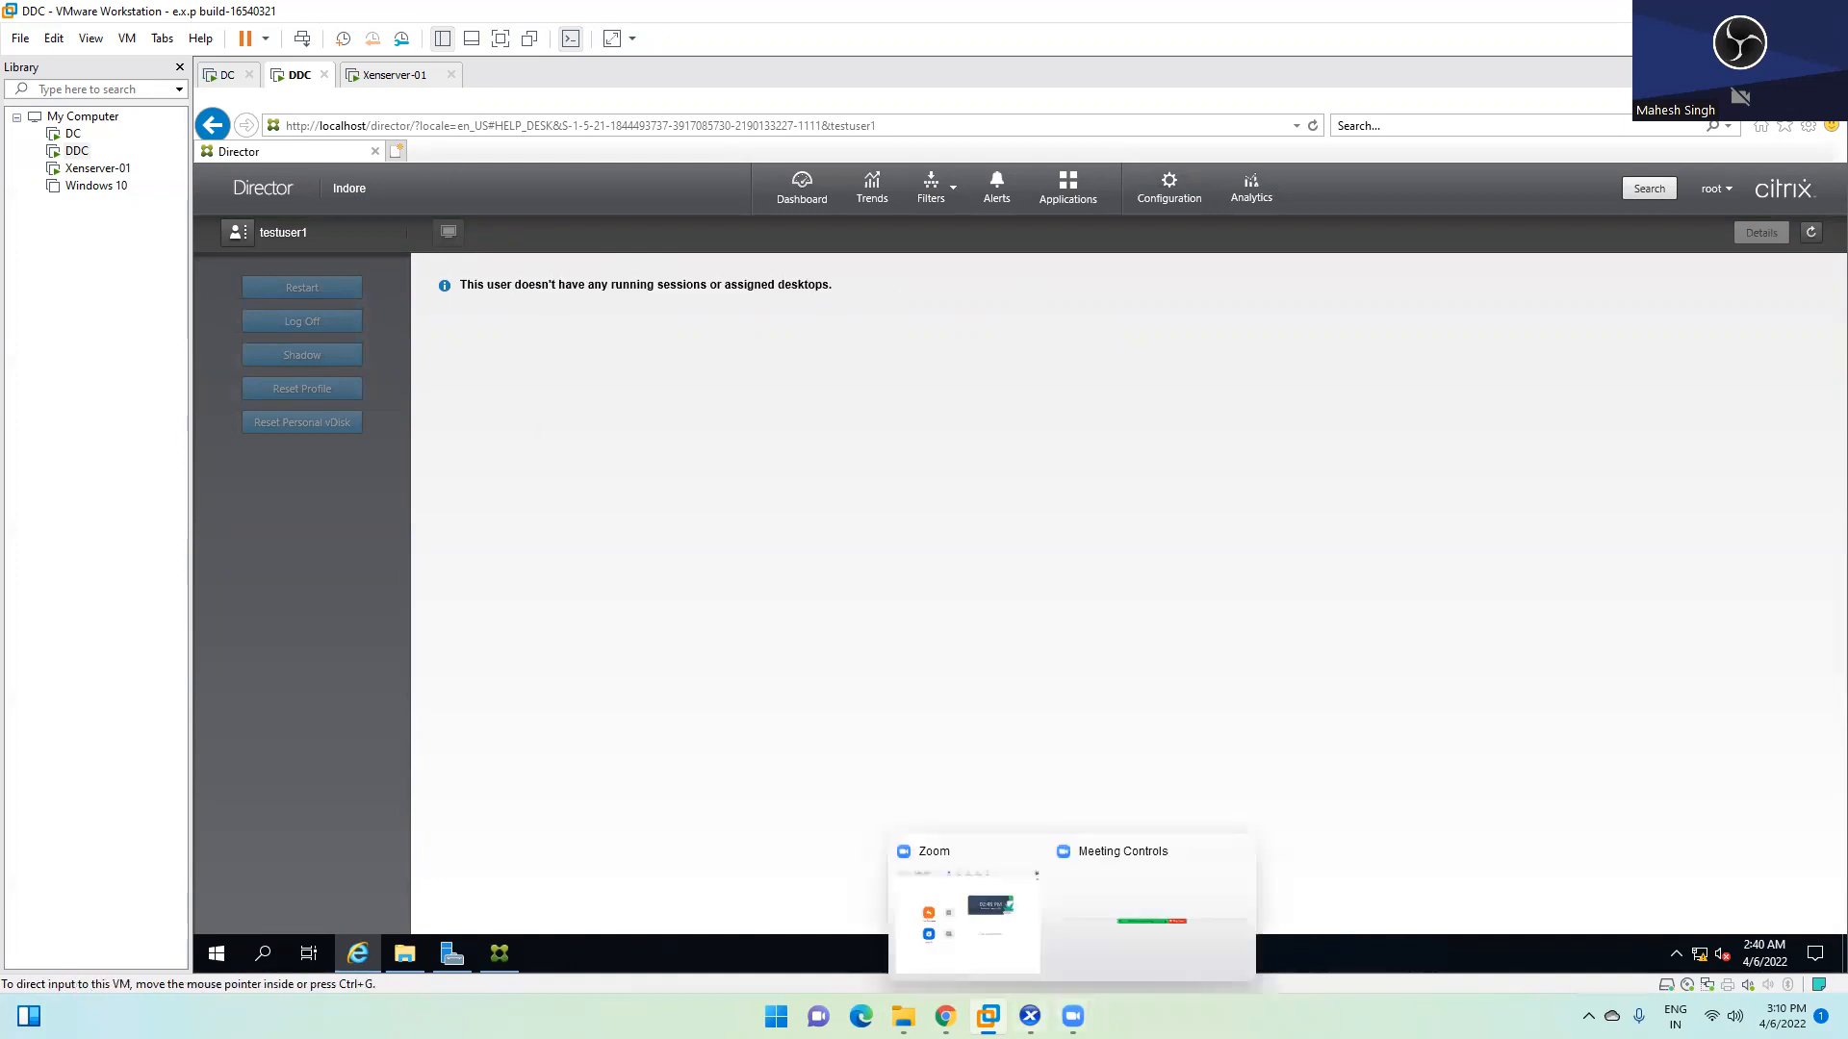
left_click(1030, 1016)
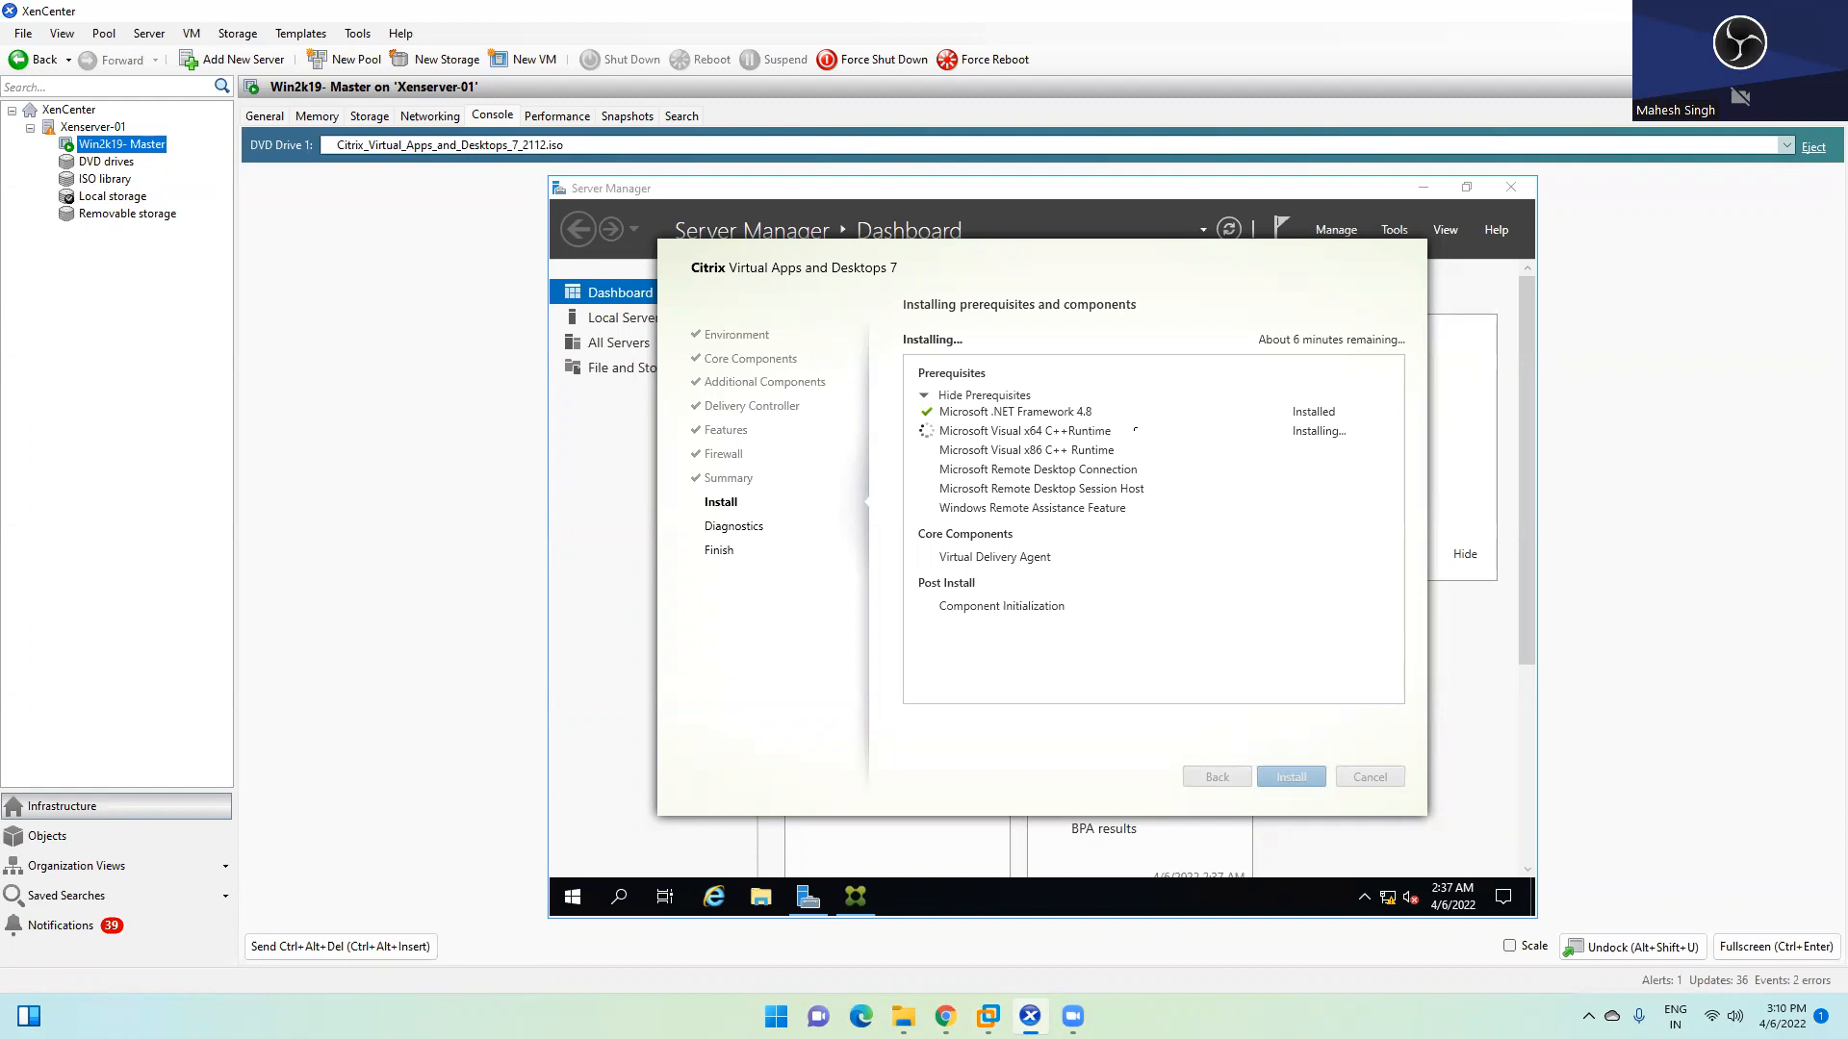
Check the VDA install progress on Win2k19- Master, then return to the DDC's Director page
mouse_move(947, 1018)
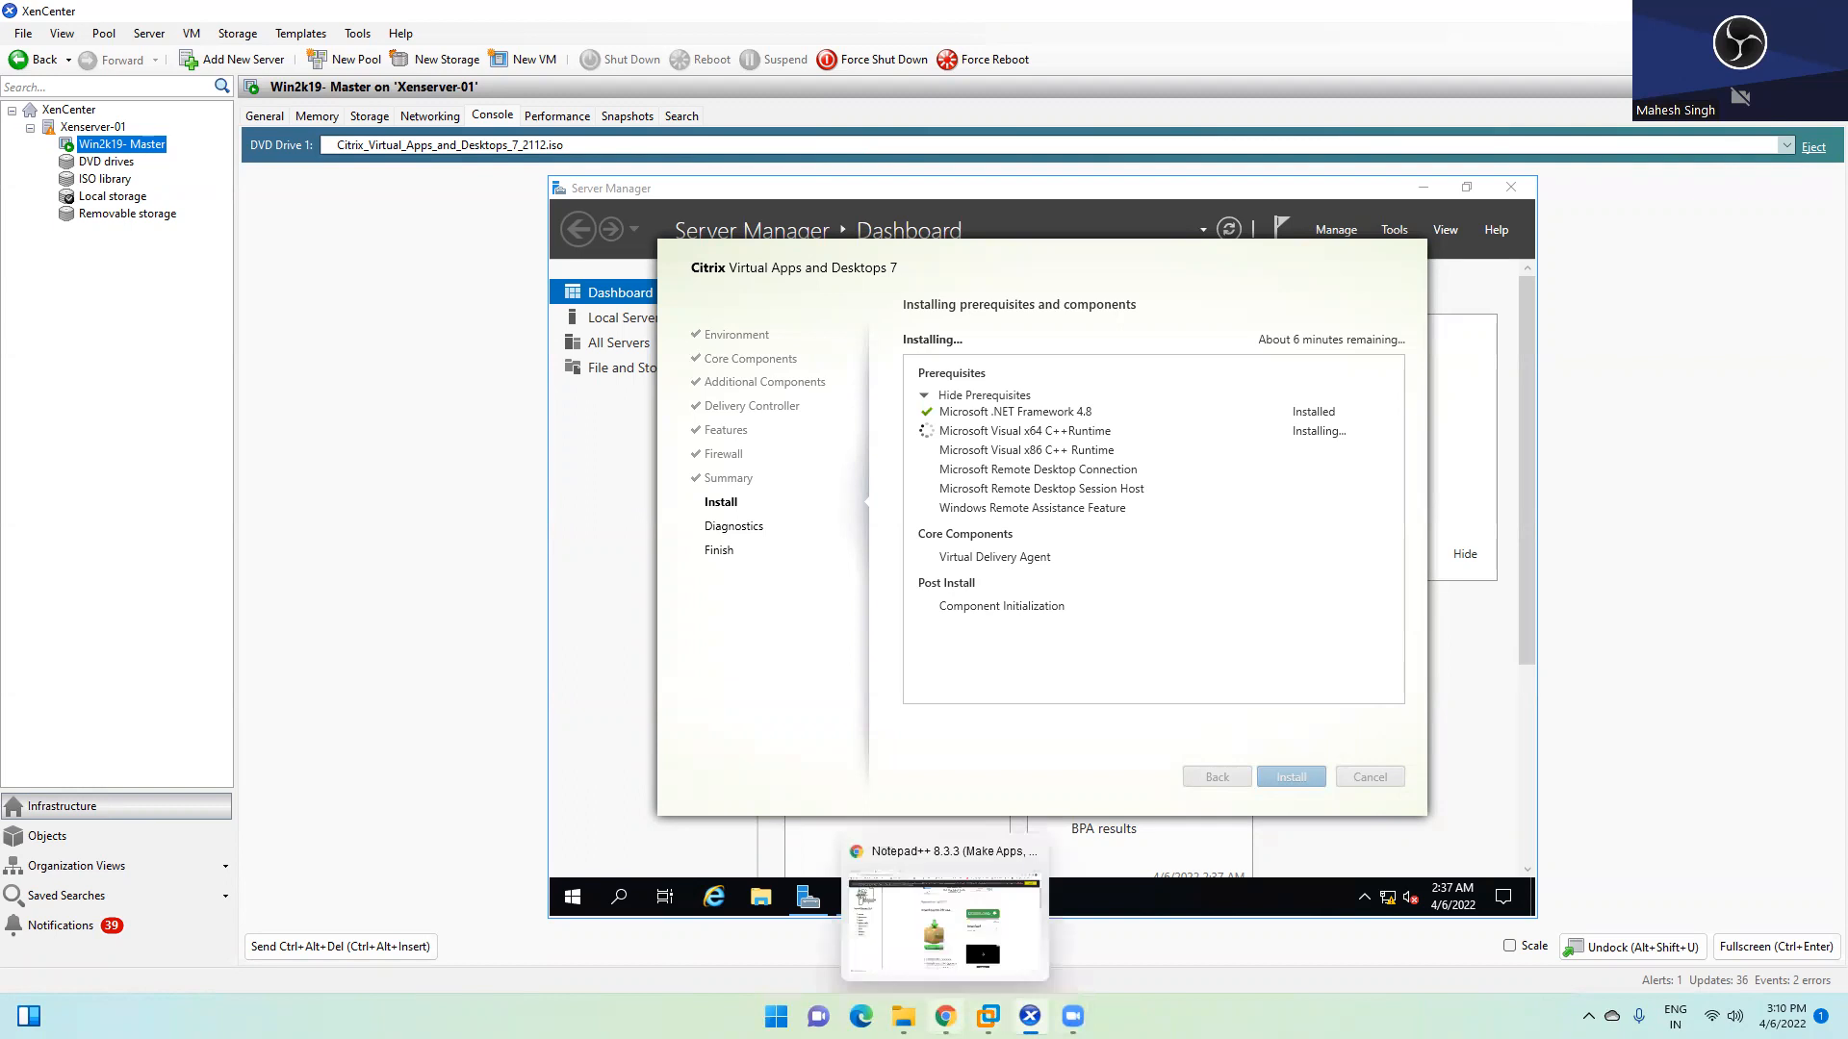
left_click(1017, 865)
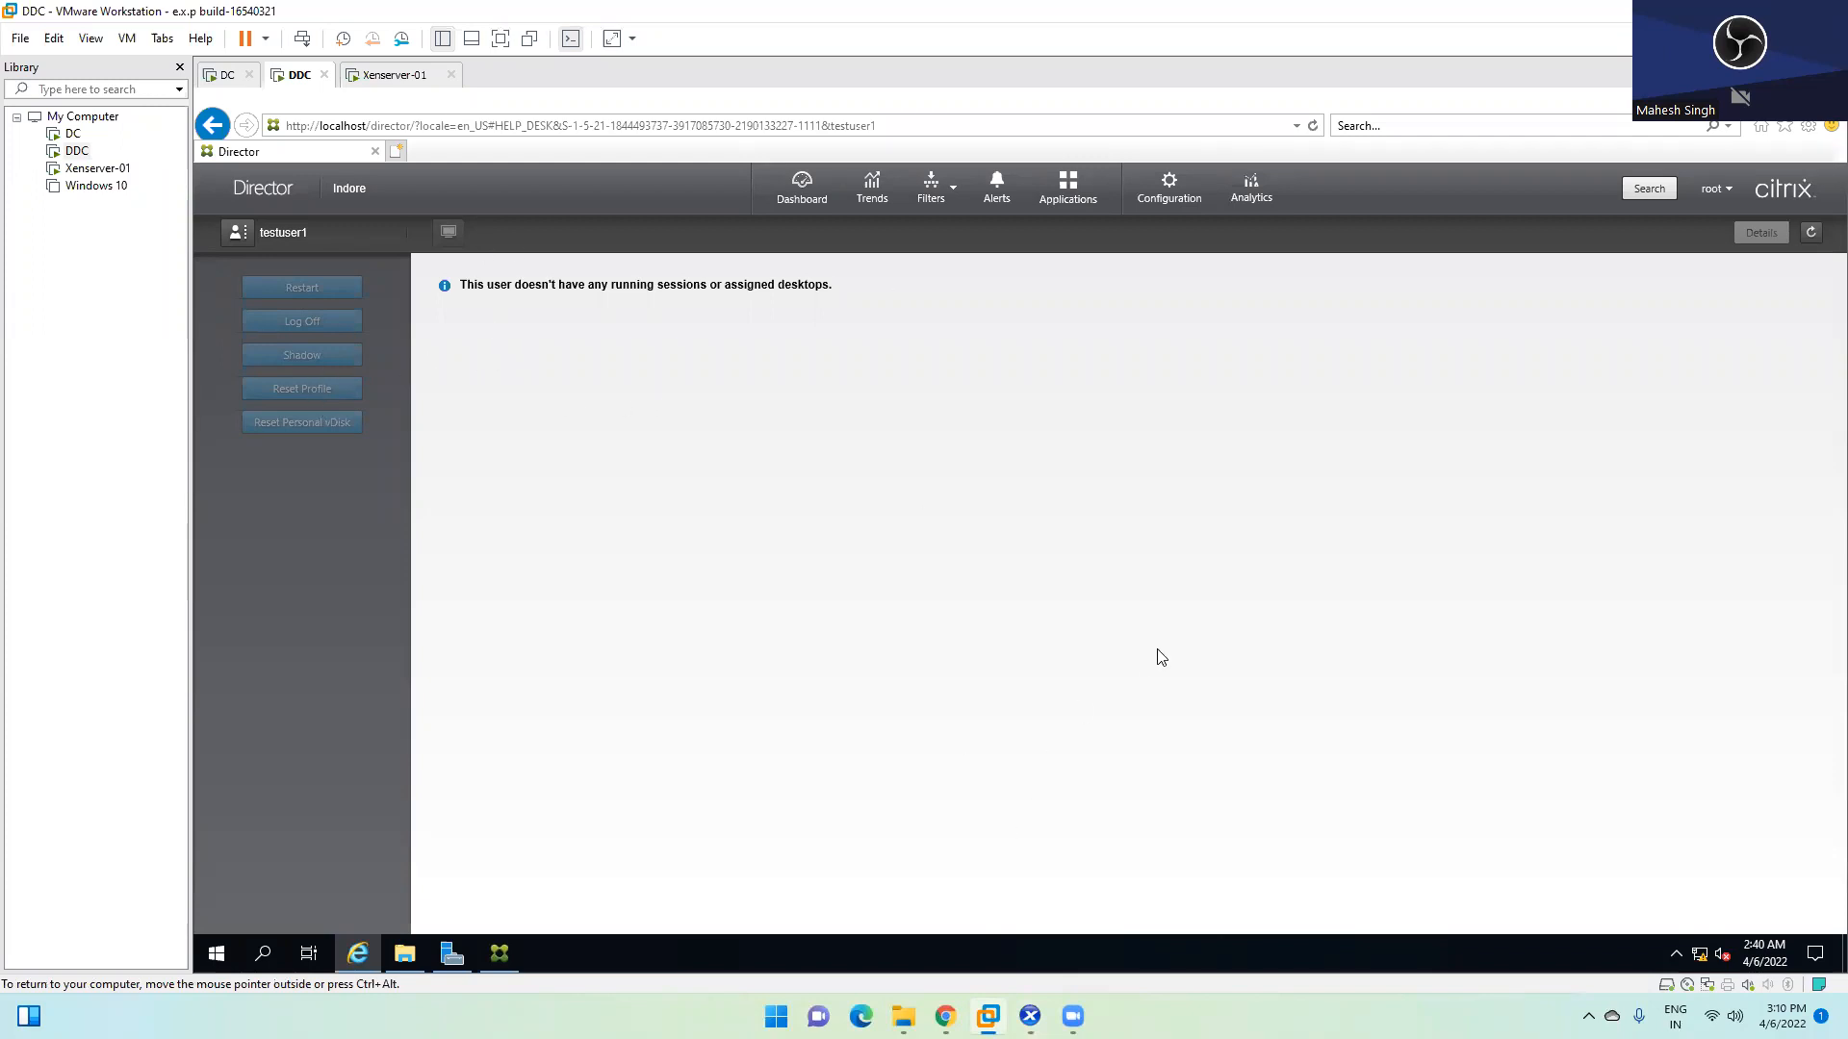
Look over the Probe Configuration page, then go back to the Director Dashboard
left_click(1155, 189)
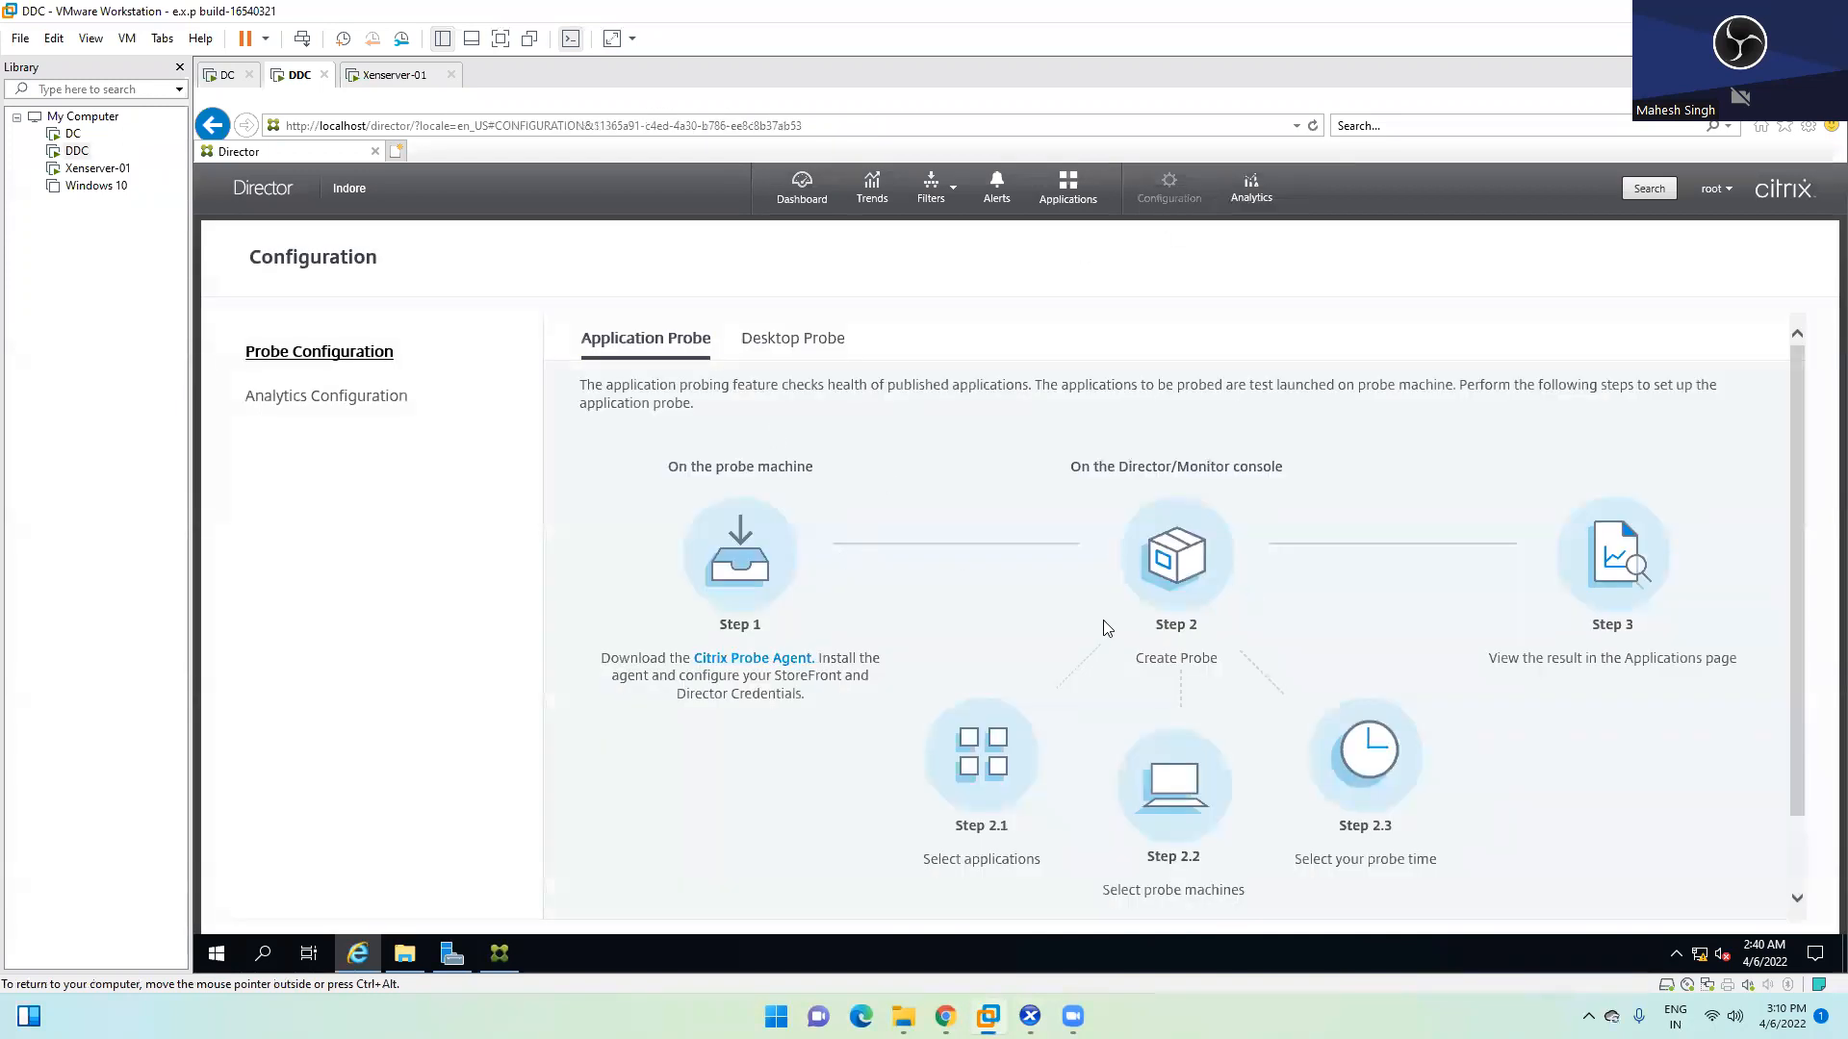
scroll(982, 674, "down", 2)
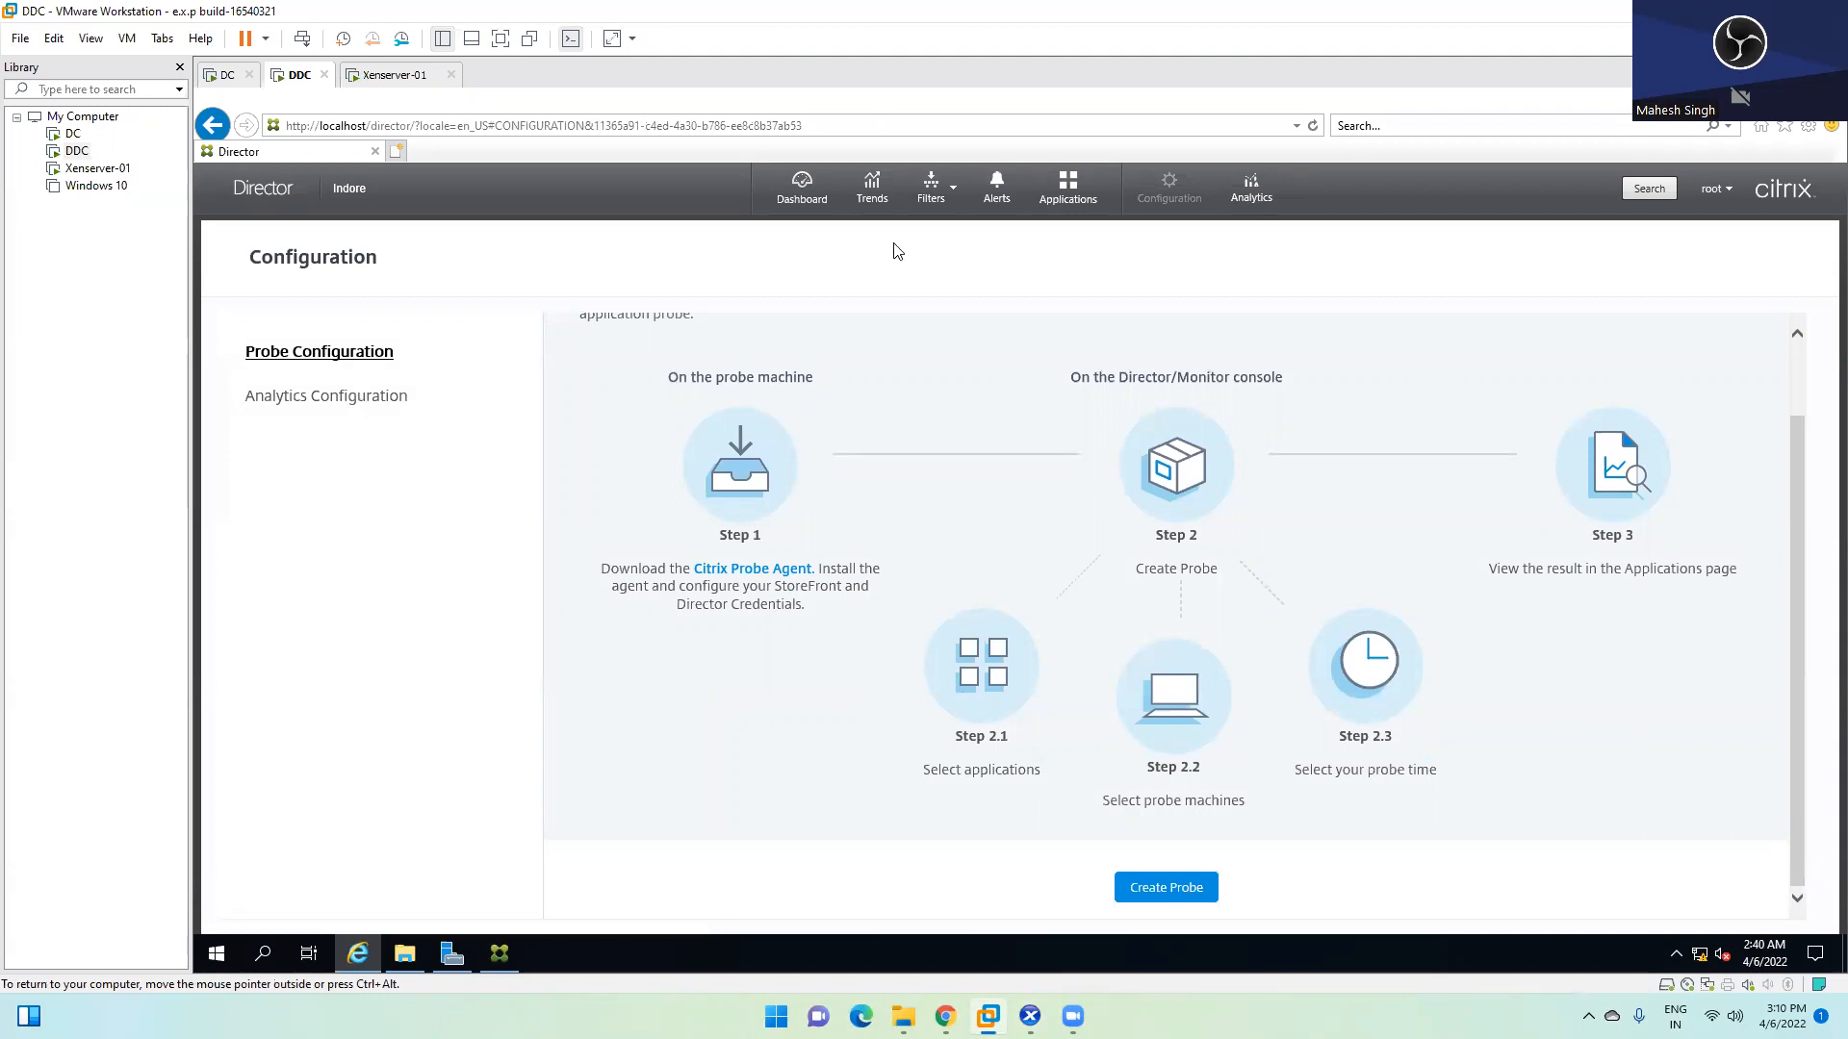
left_click(802, 189)
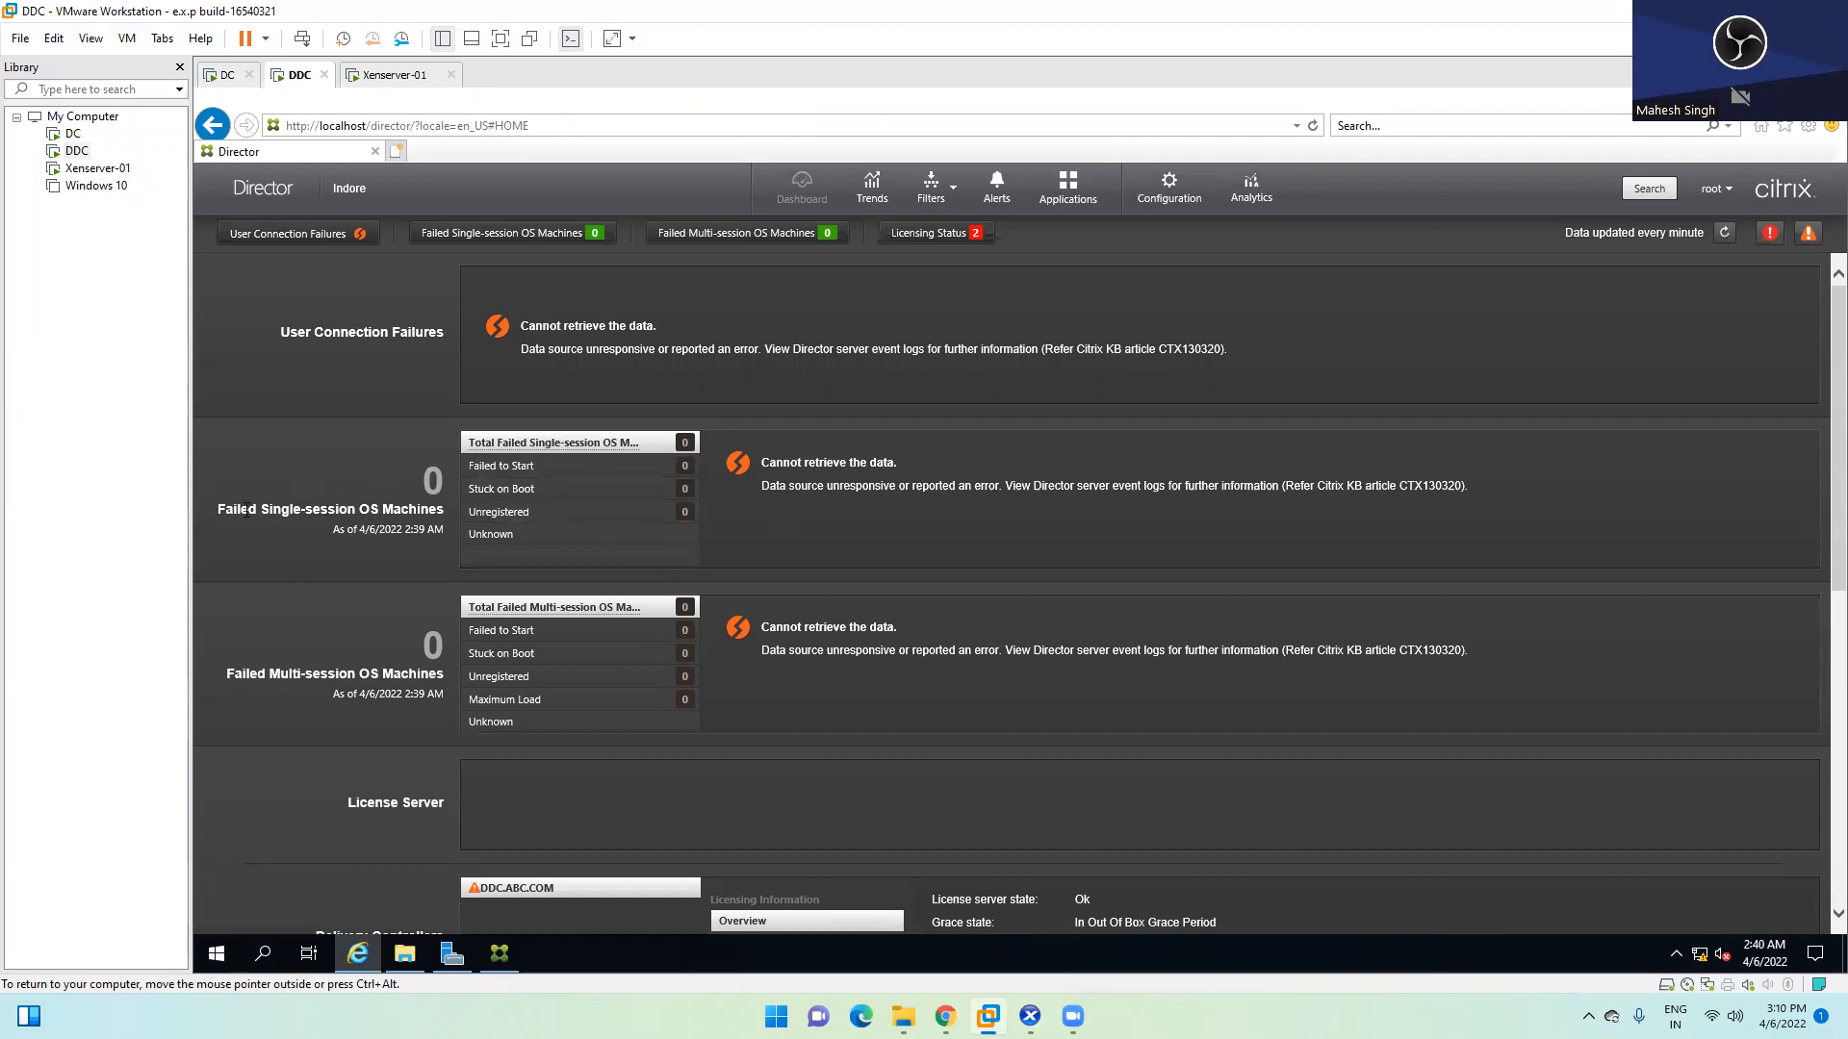
Highlight the Failed Single- and Multi-session OS Machines headings and their cannot-retrieve-data messages
left_click_drag(219, 509, 405, 517)
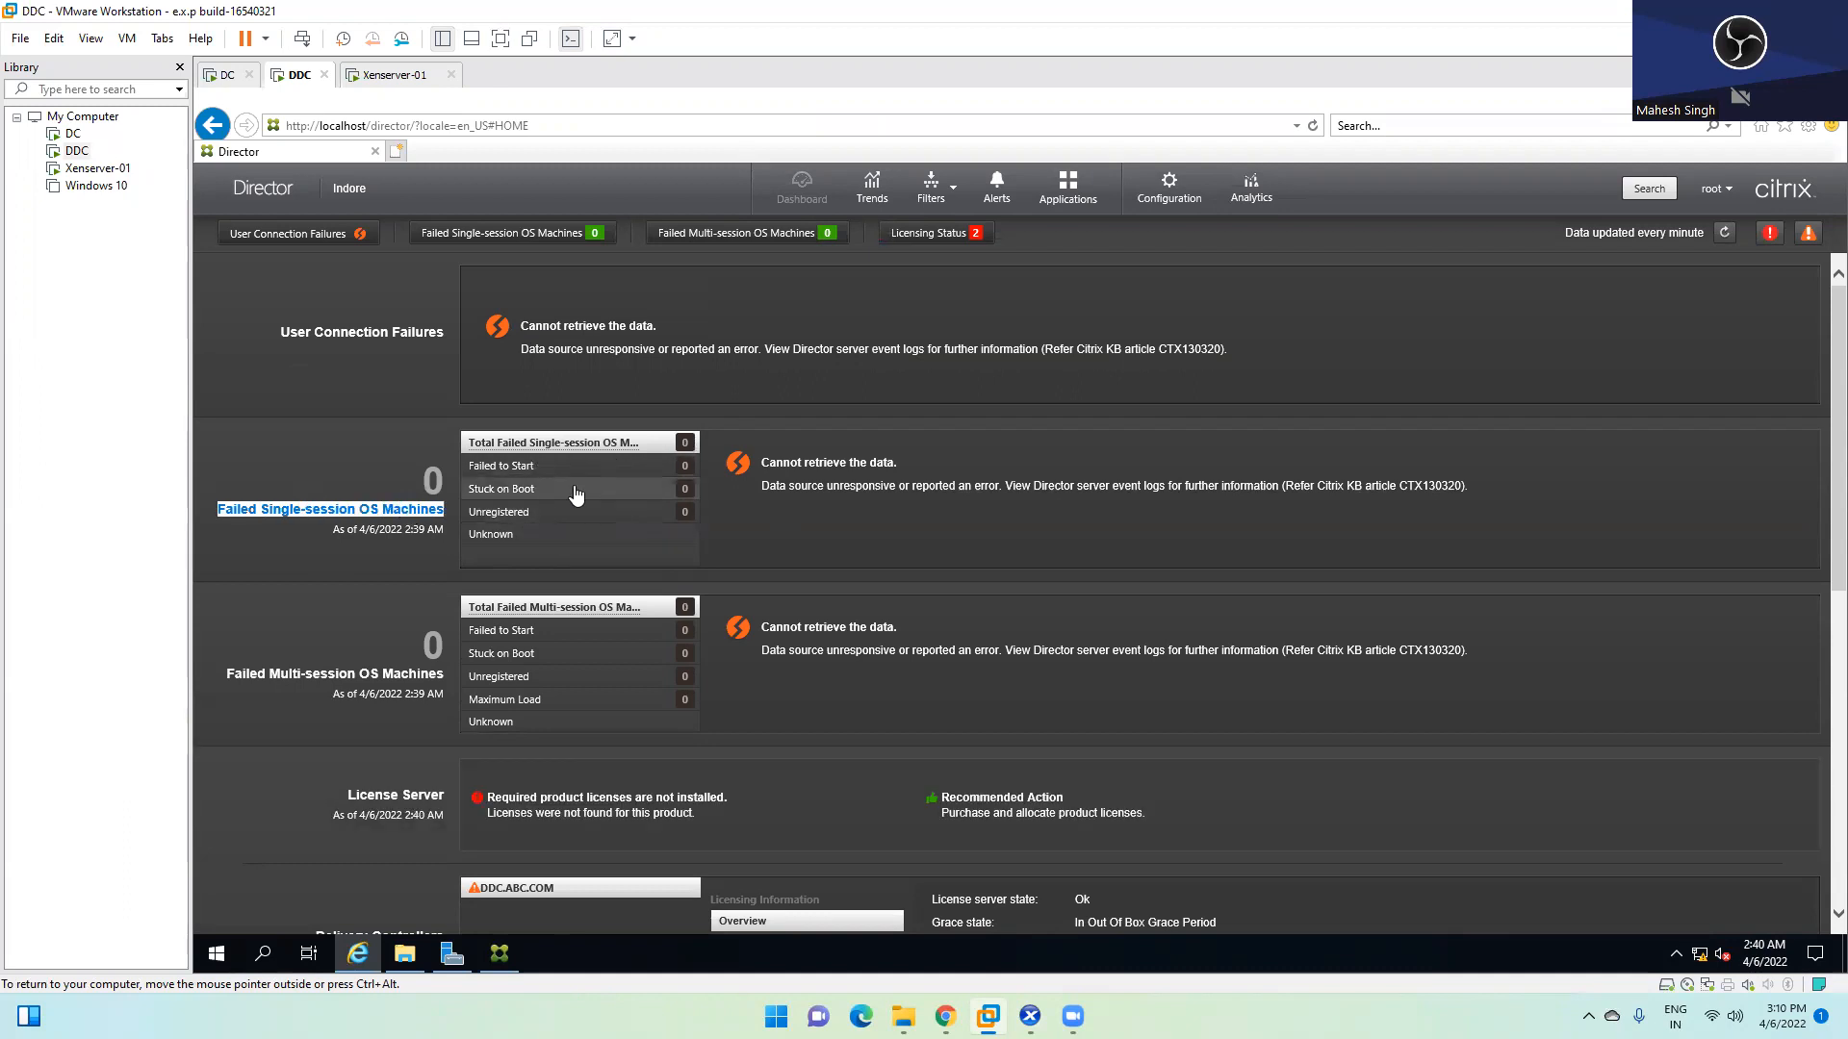
scroll(576, 493, "down", 1)
left_click_drag(266, 576, 444, 576)
left_click(416, 580)
double_click(415, 580)
triple_click(372, 572)
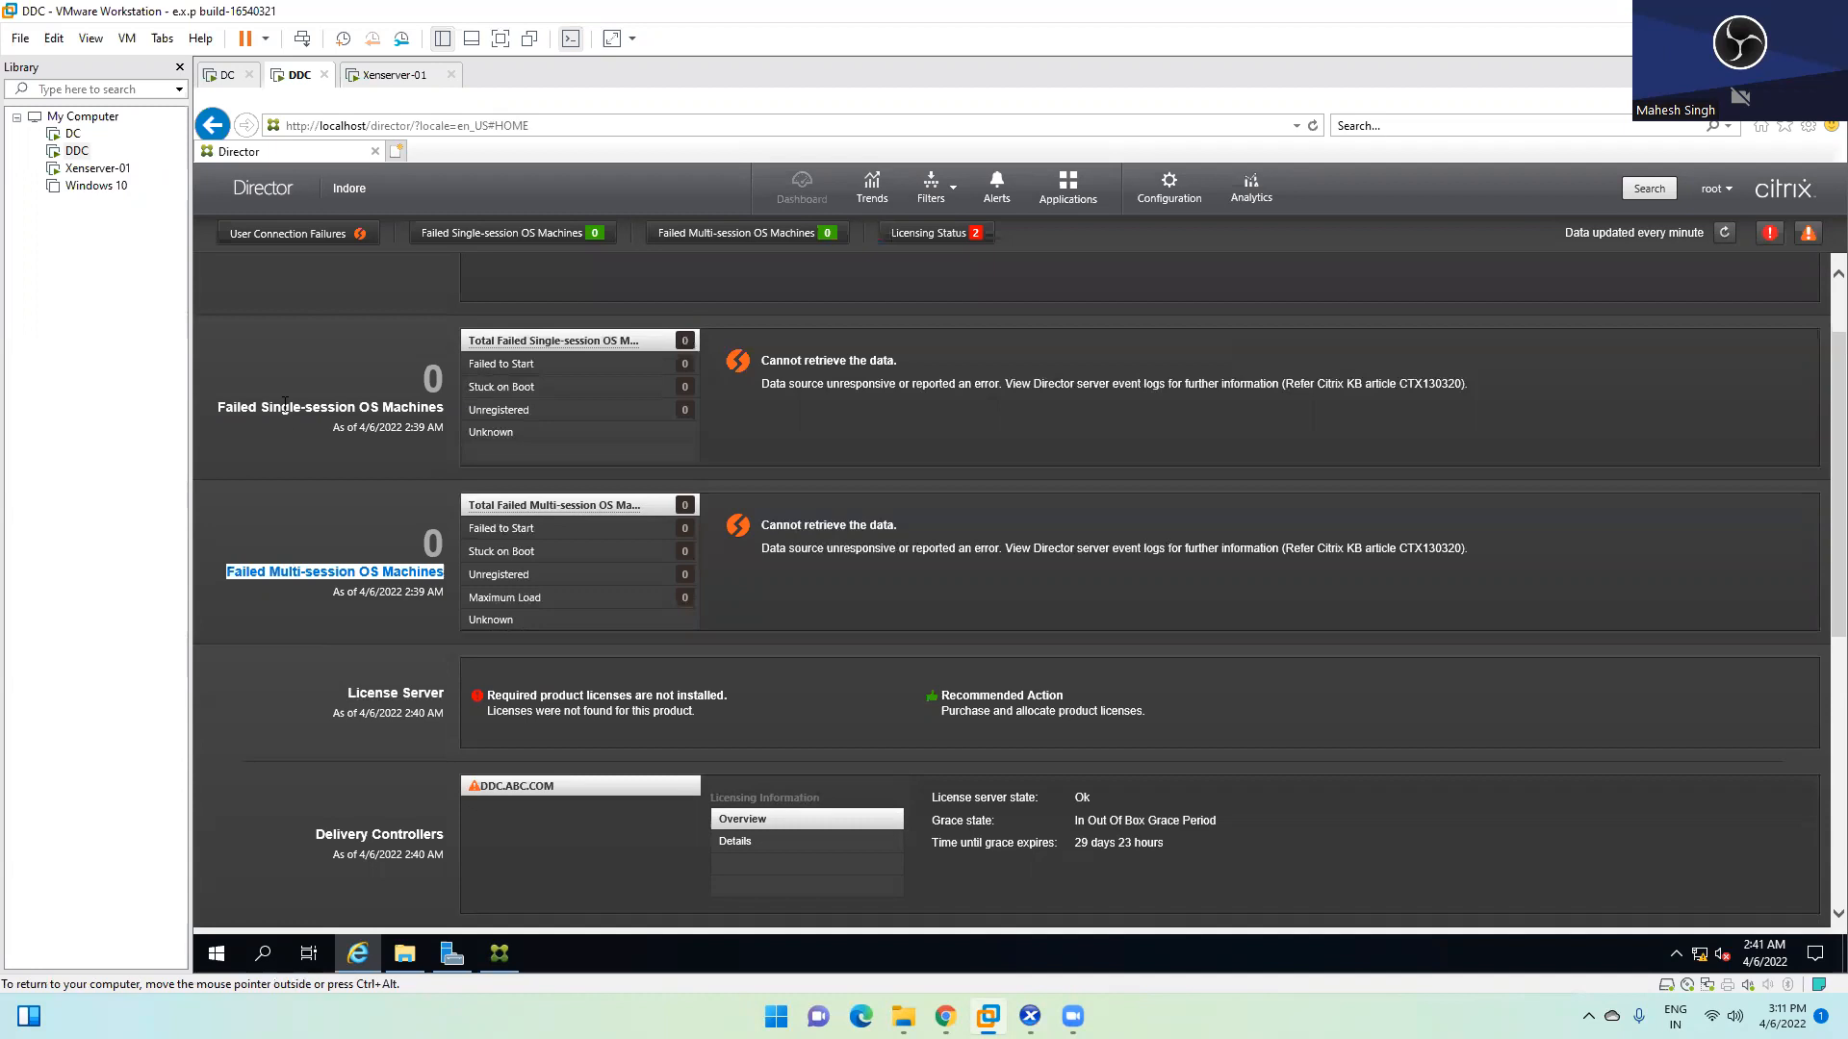
triple_click(285, 404)
triple_click(359, 411)
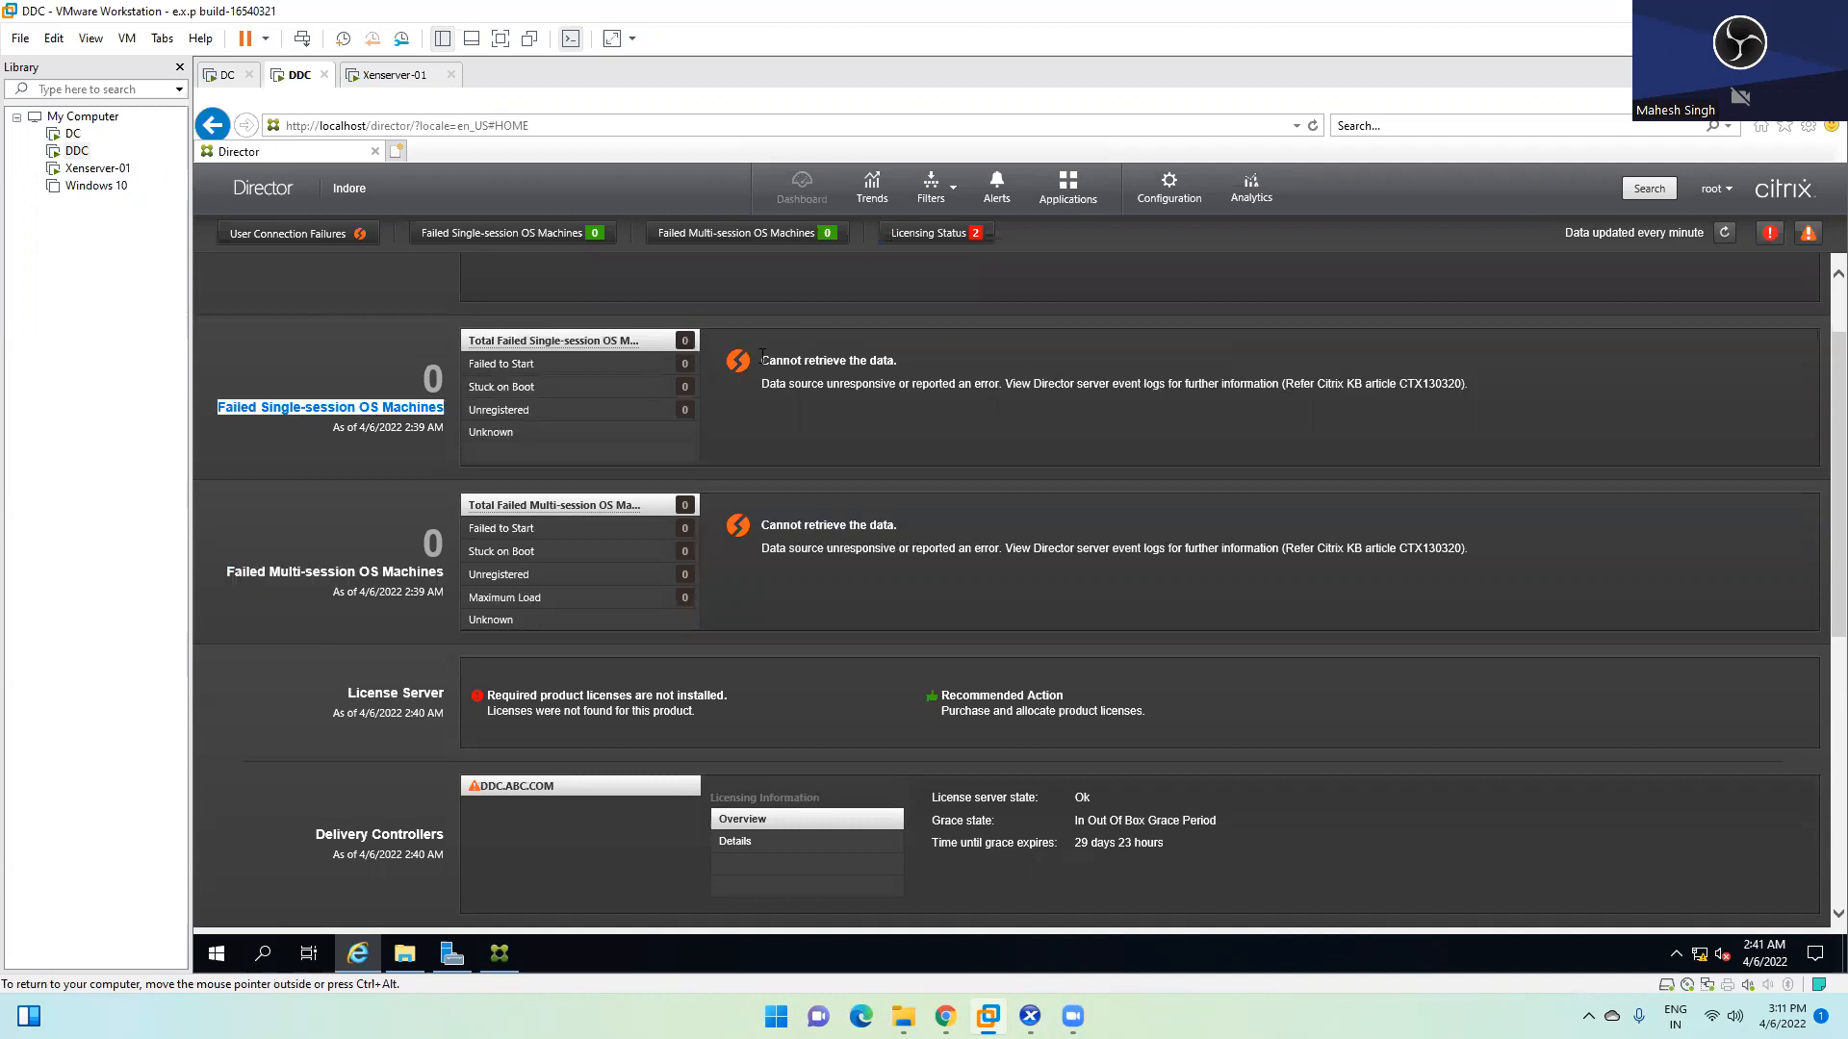
left_click(822, 364)
triple_click(821, 364)
double_click(808, 523)
double_click(882, 526)
left_click(774, 529)
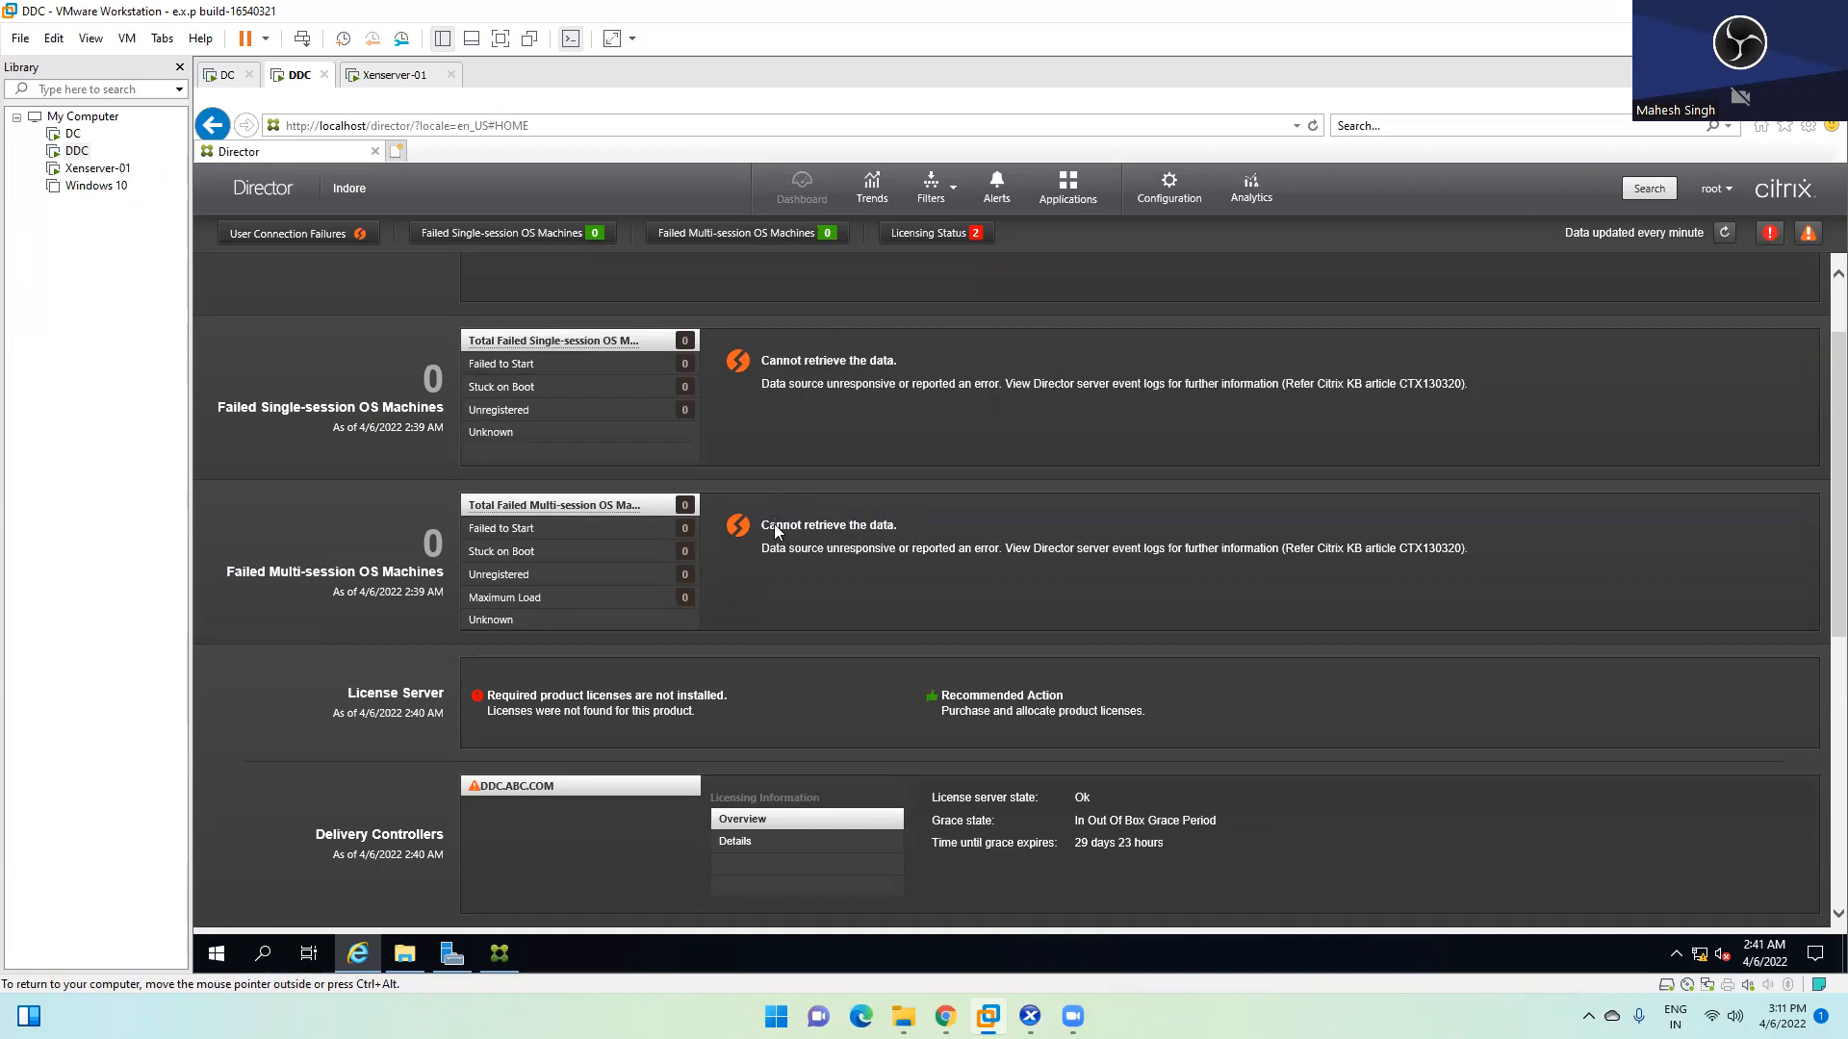
Highlight the License Server panel's missing-licenses warning
scroll(864, 513, "down", 2)
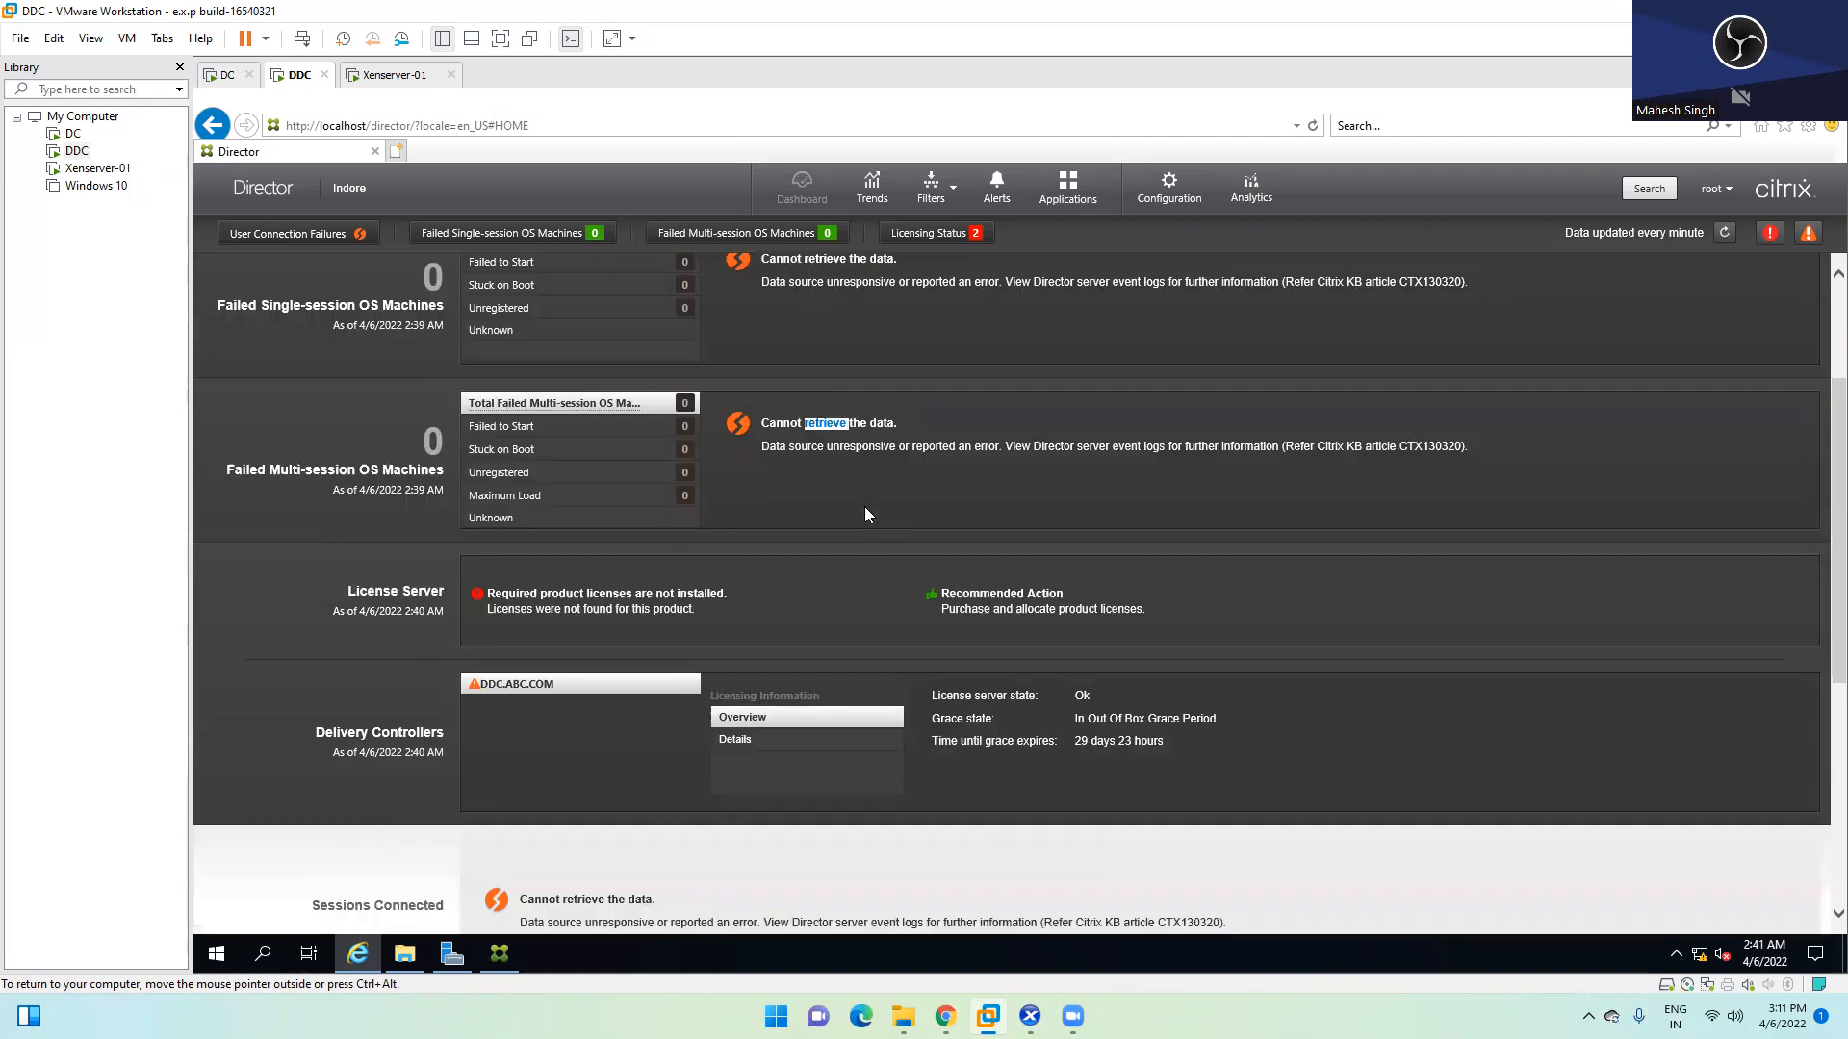
left_click(634, 507)
double_click(612, 491)
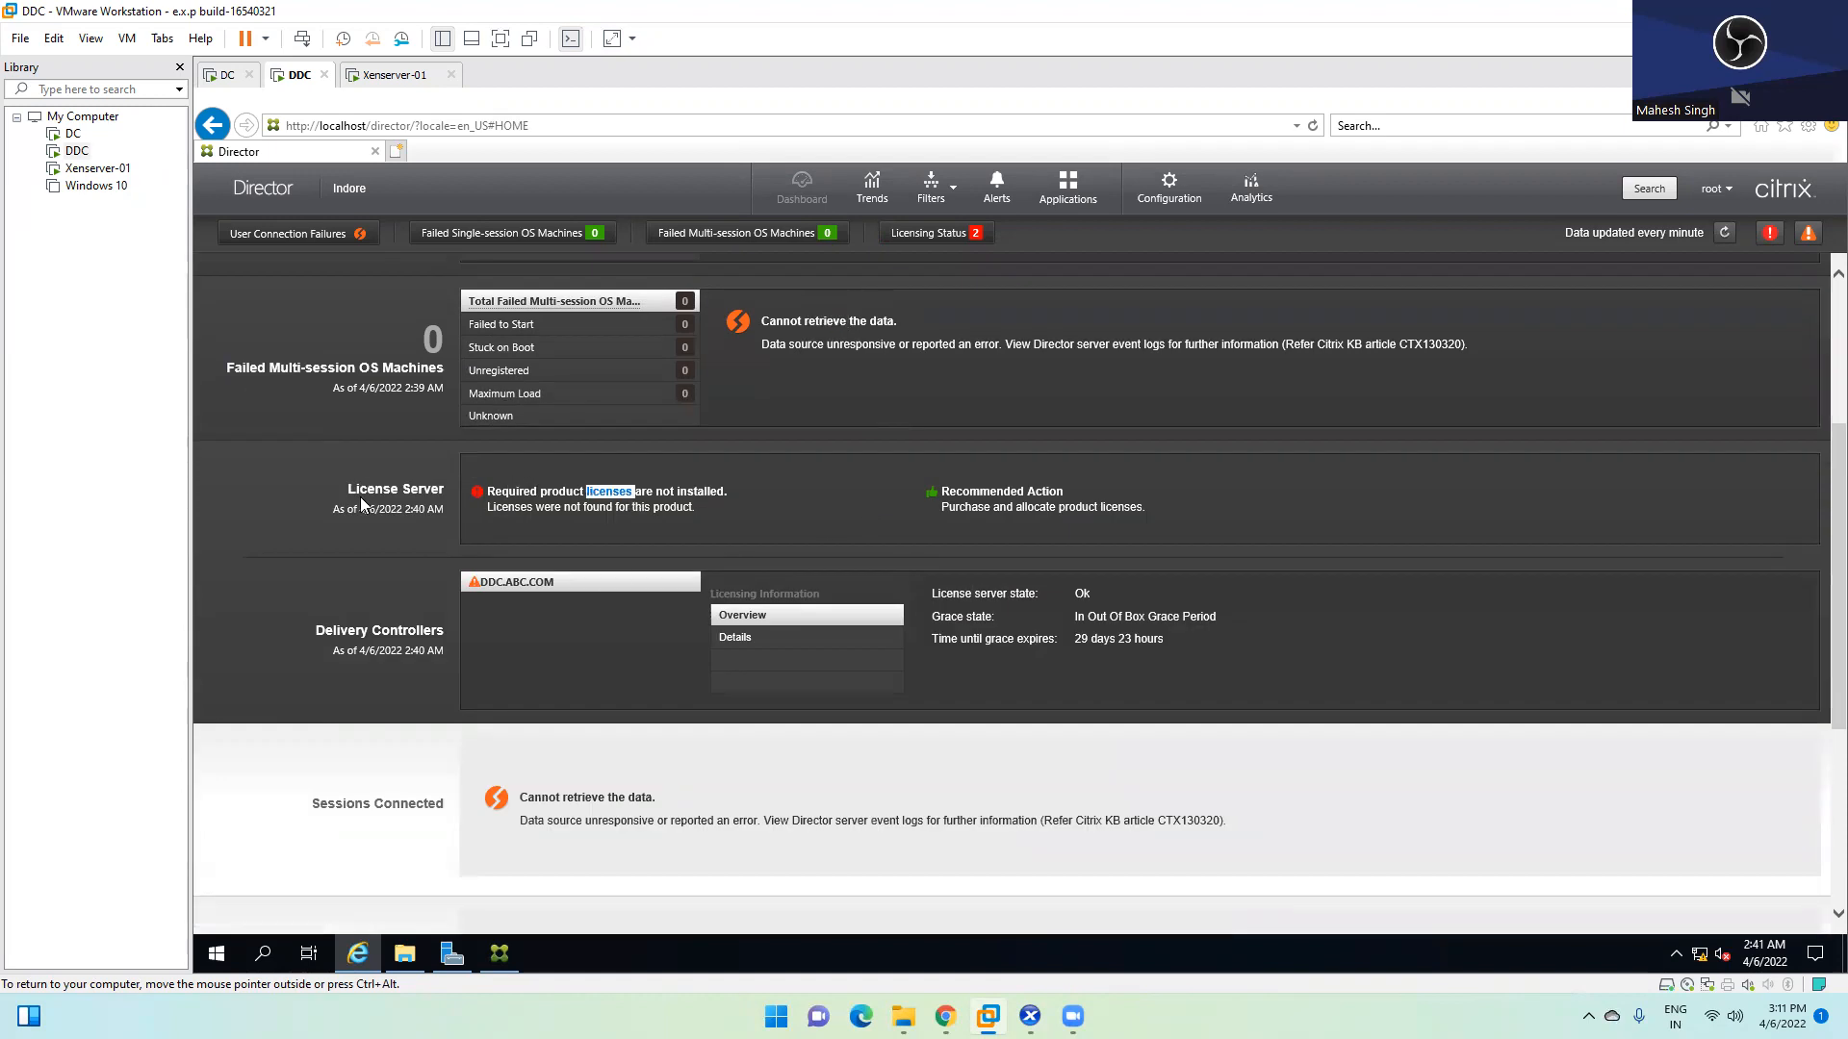
double_click(391, 493)
double_click(562, 492)
left_click(686, 486)
triple_click(686, 492)
double_click(601, 493)
left_click(509, 587)
Review the Infrastructure statuses (Services No Alerts, all databases Connected), then collapse the License Server panel
scroll(647, 628, "down", 4)
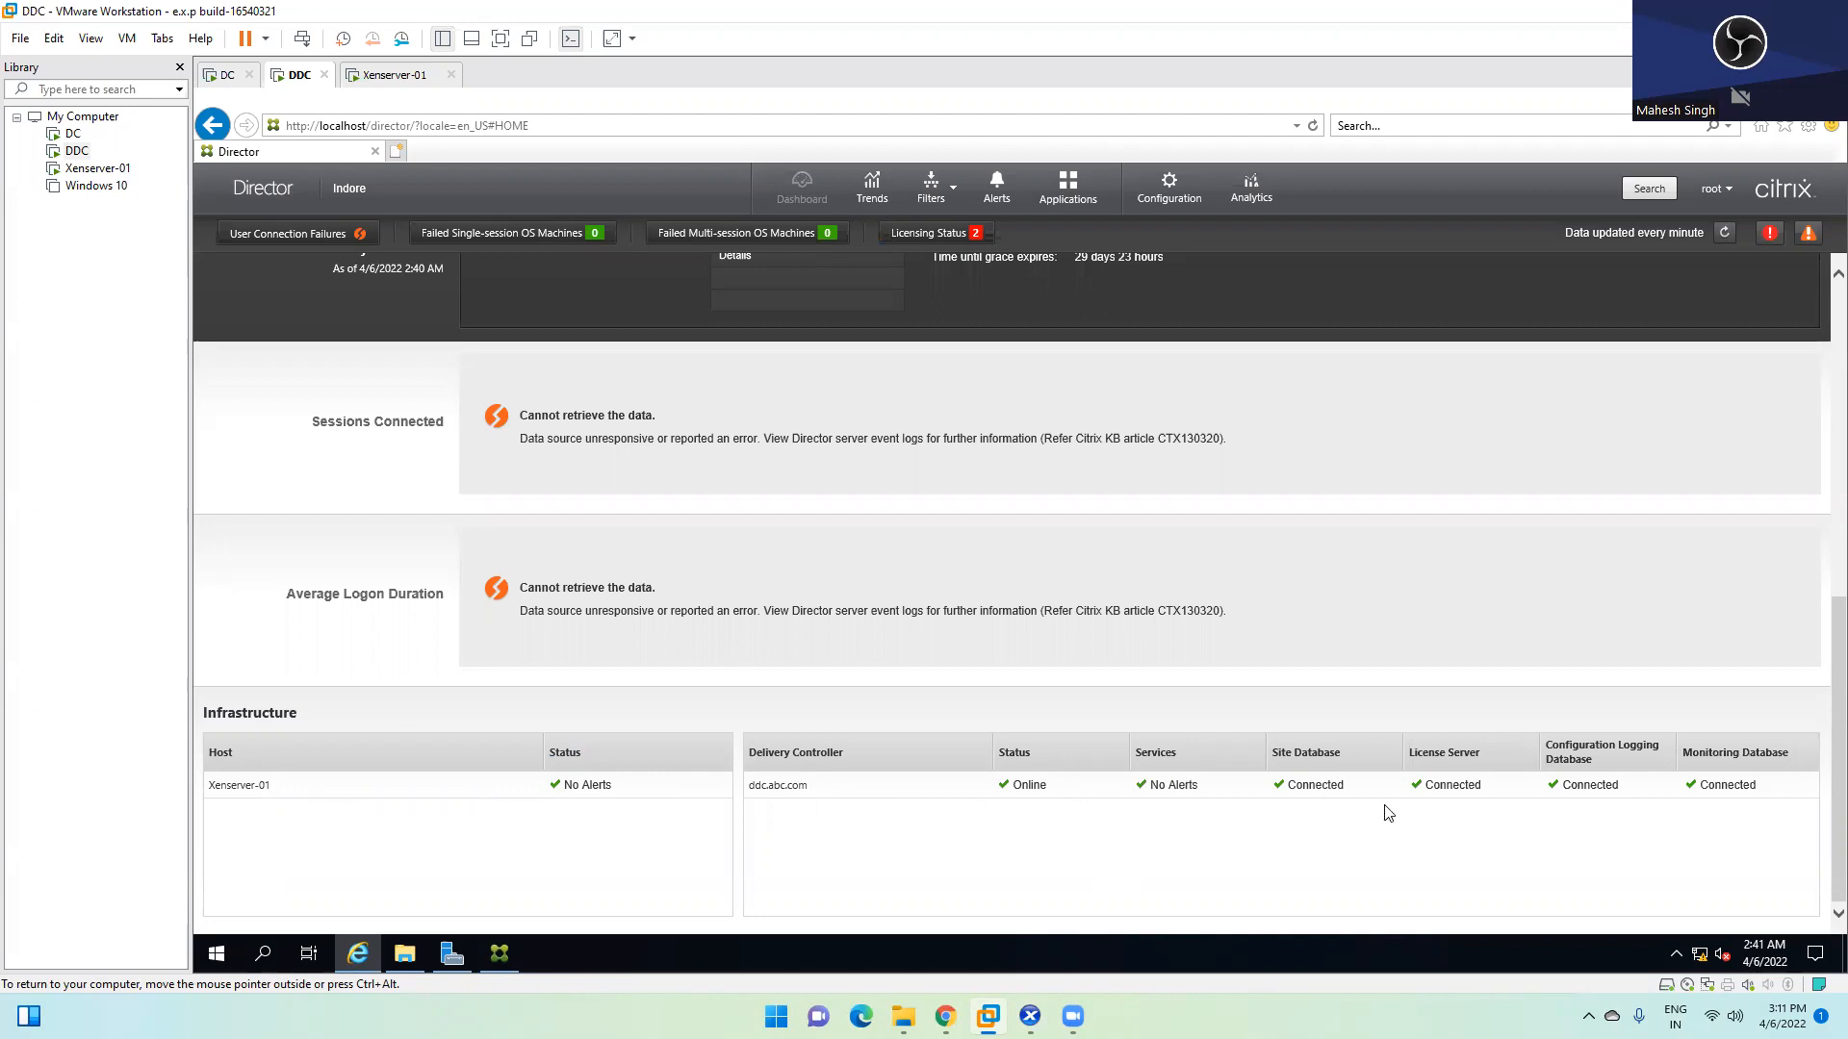
double_click(1449, 785)
double_click(1588, 785)
double_click(1709, 786)
double_click(1586, 784)
left_click(1454, 784)
double_click(1454, 785)
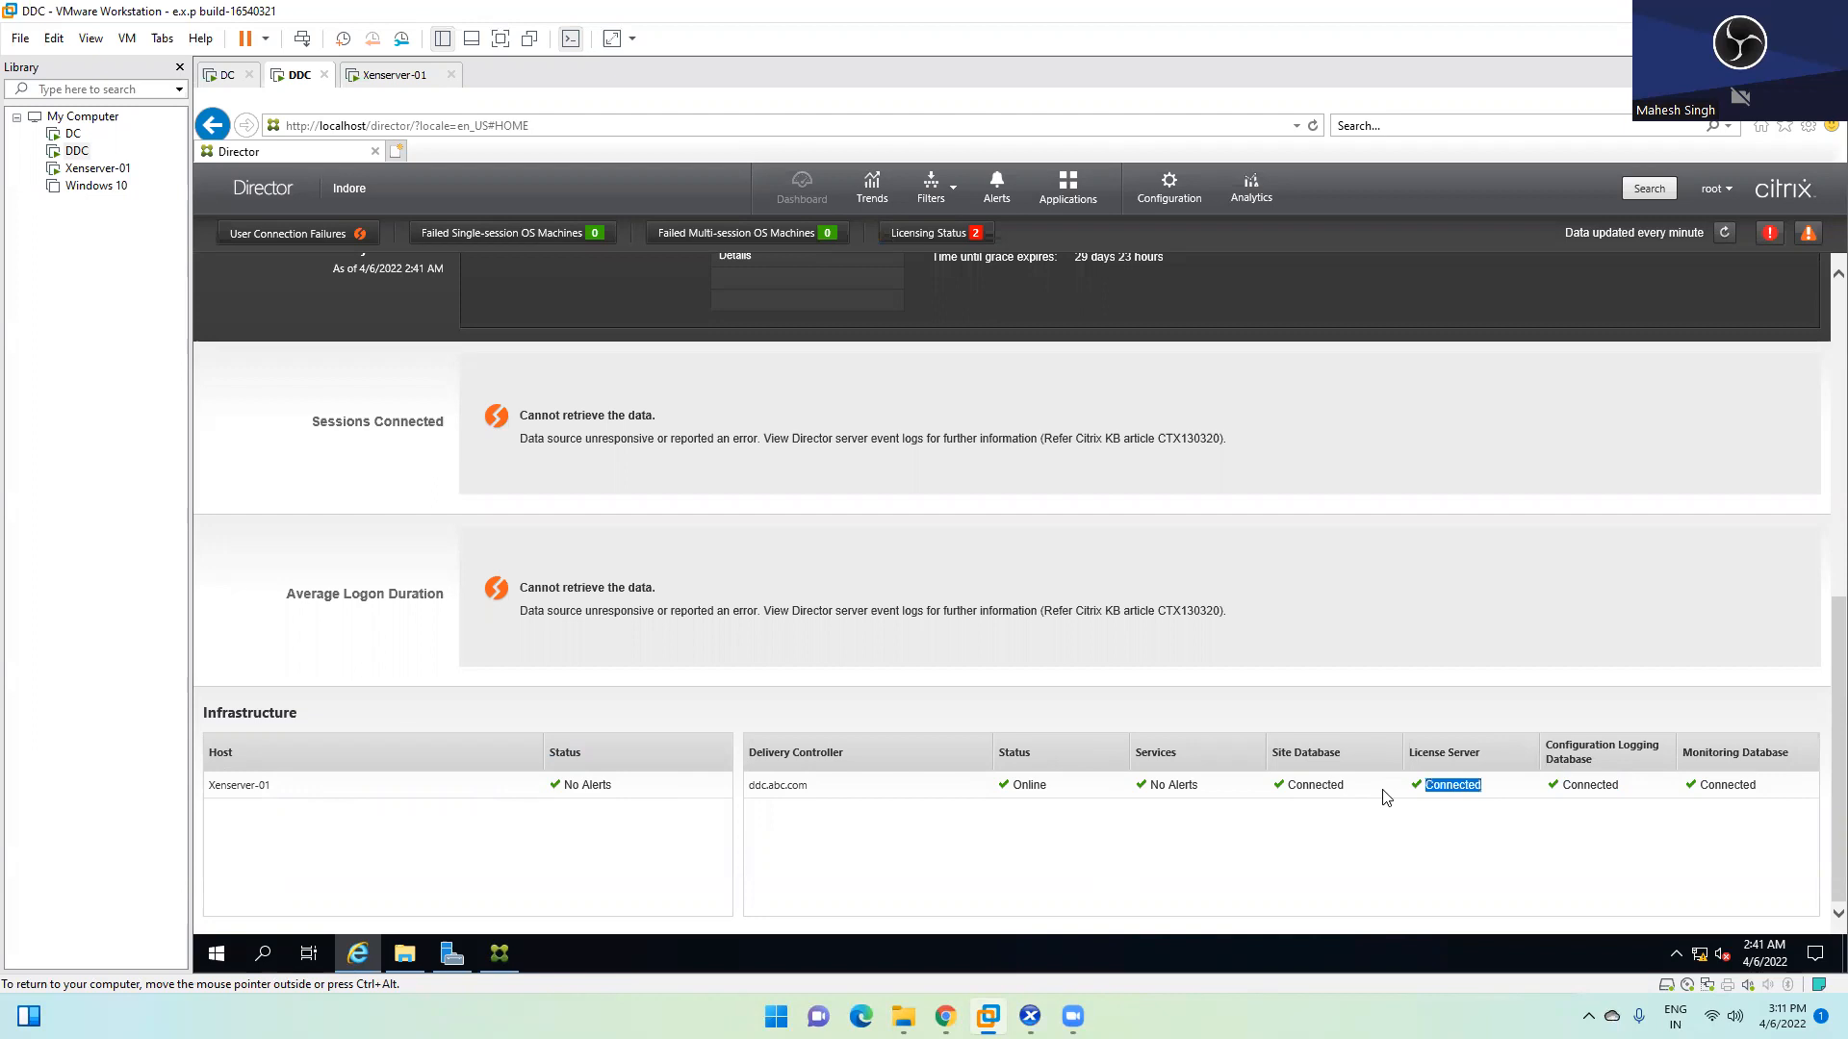
double_click(1331, 787)
double_click(1162, 787)
scroll(660, 608, "up", 7)
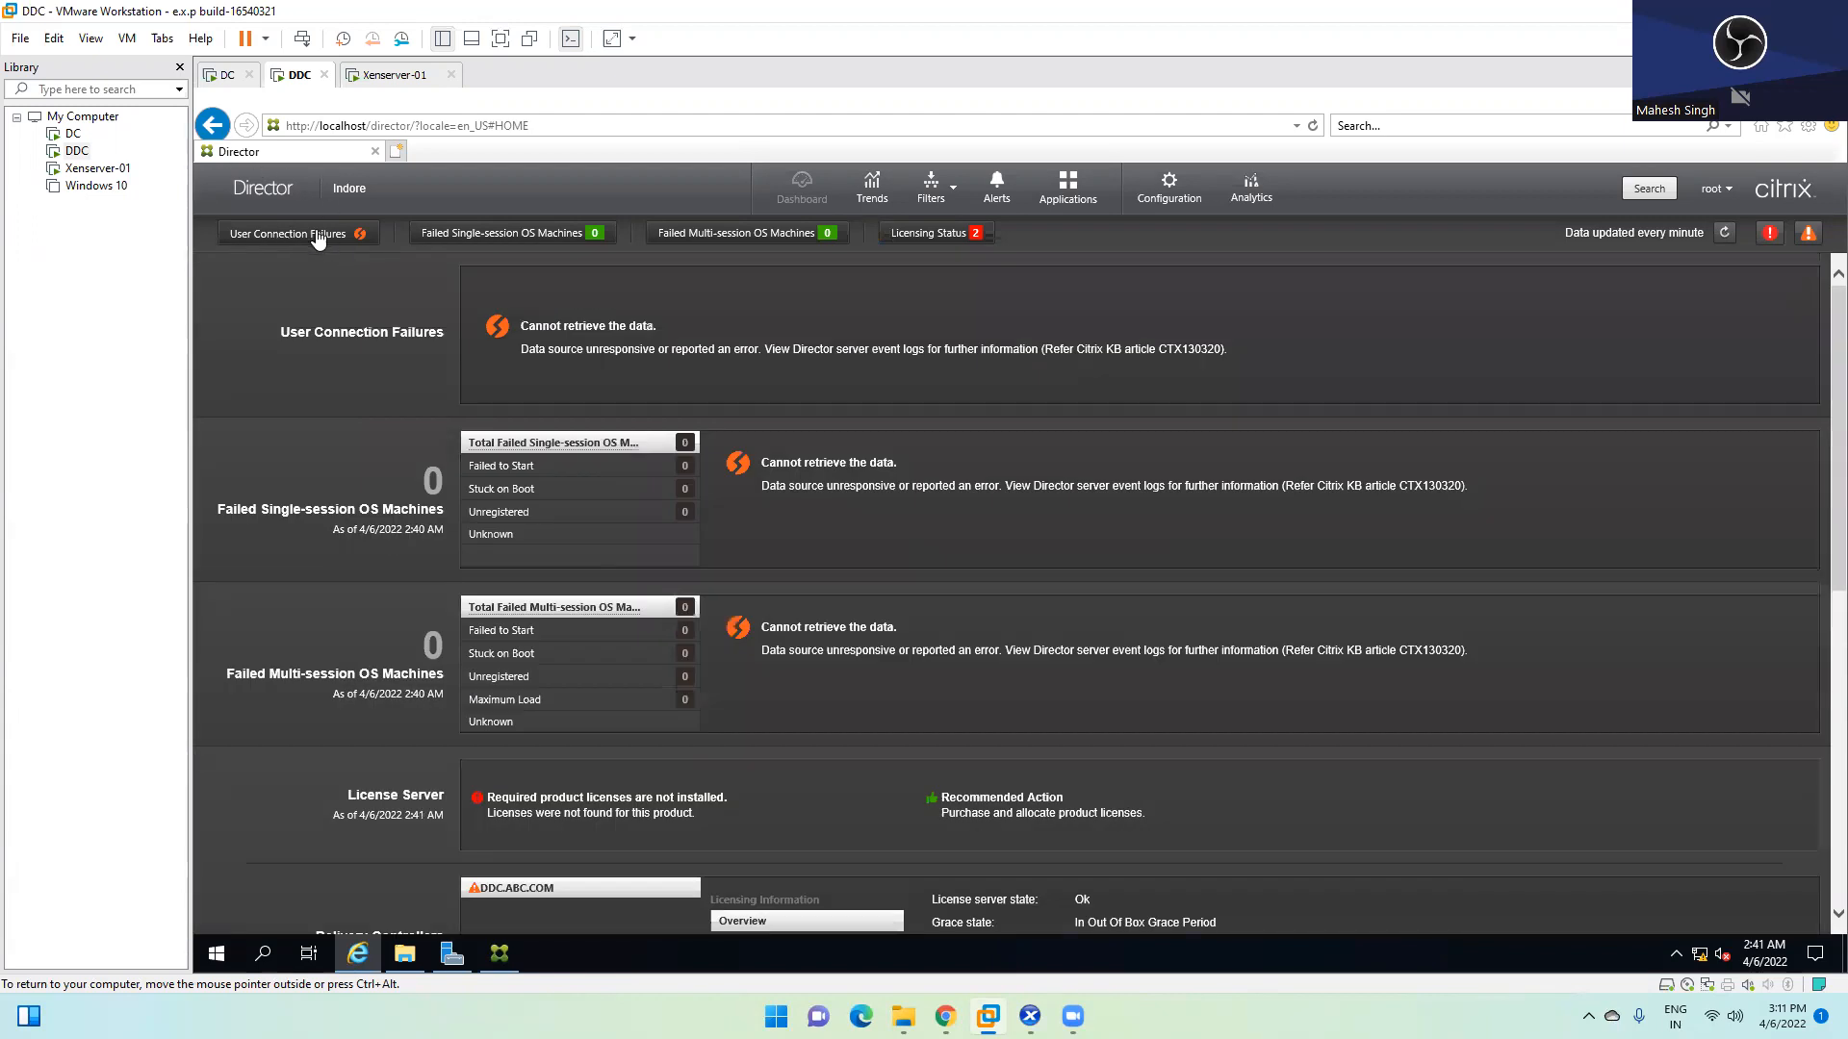
left_click(958, 238)
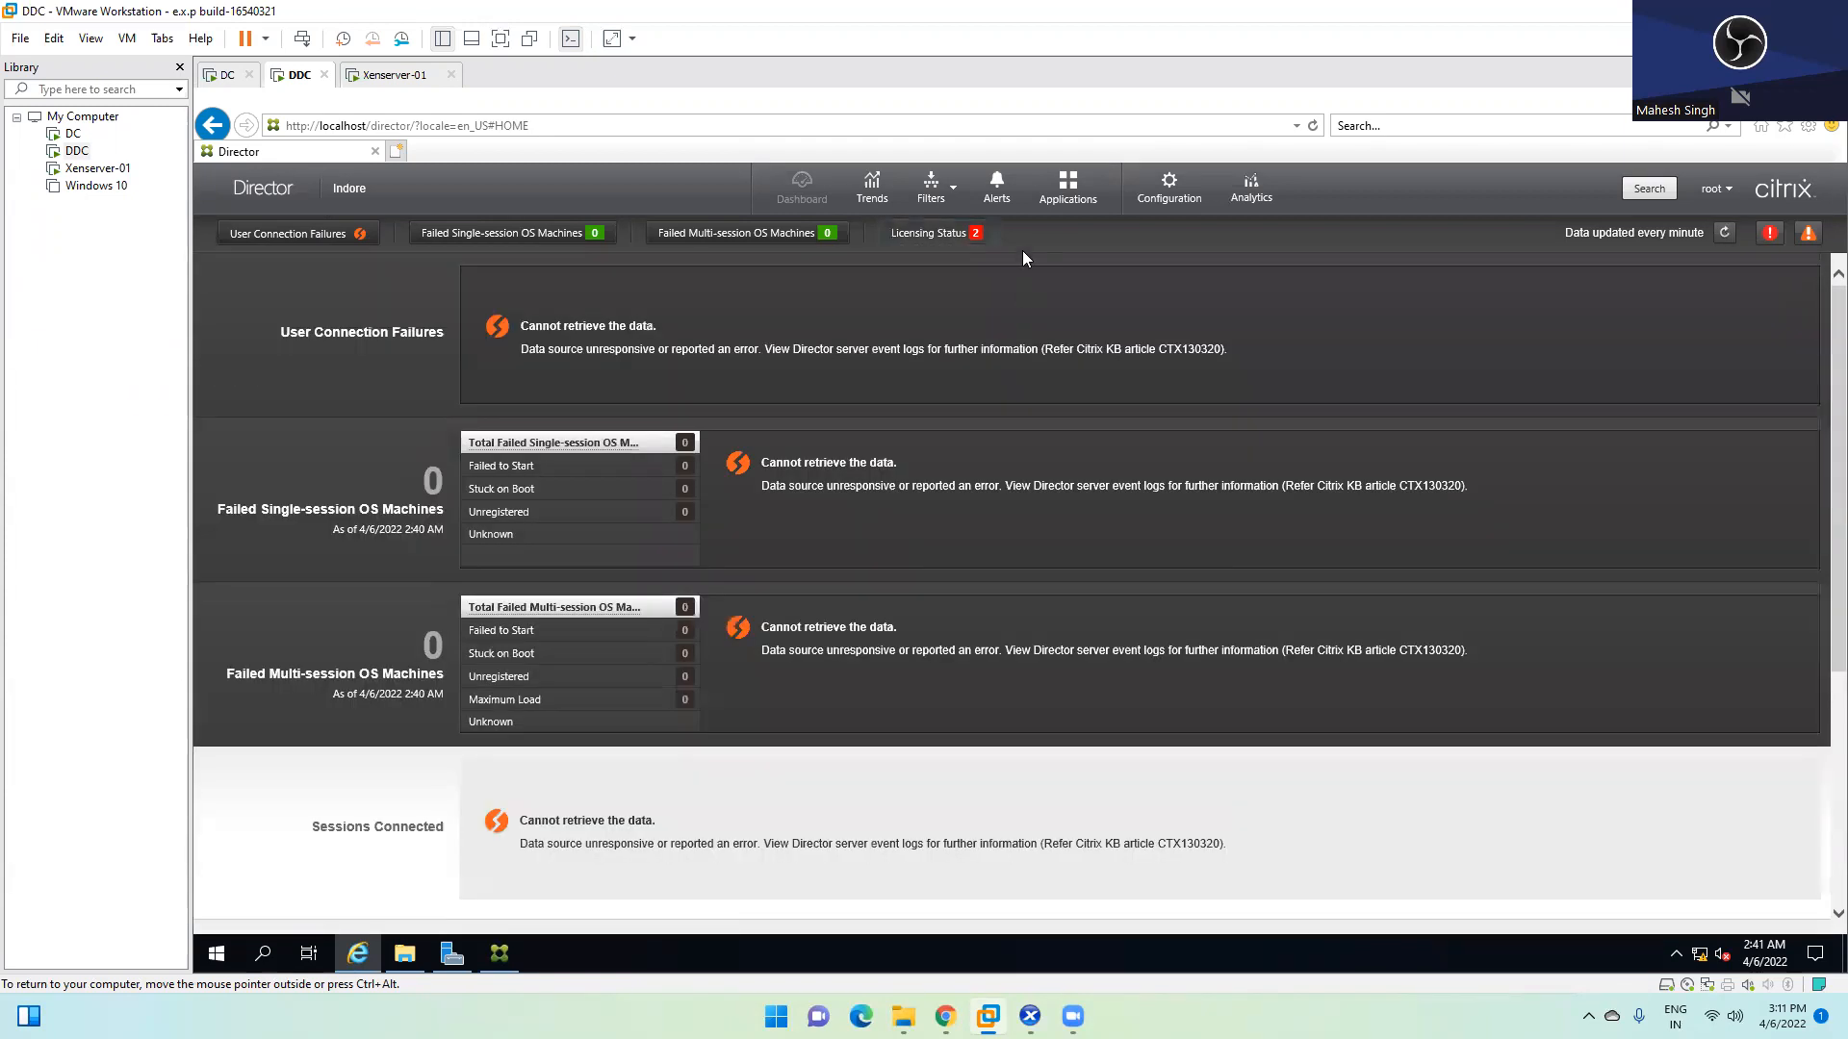
View historical trends, then list All Machines and All Sessions through Filters
left_click(872, 190)
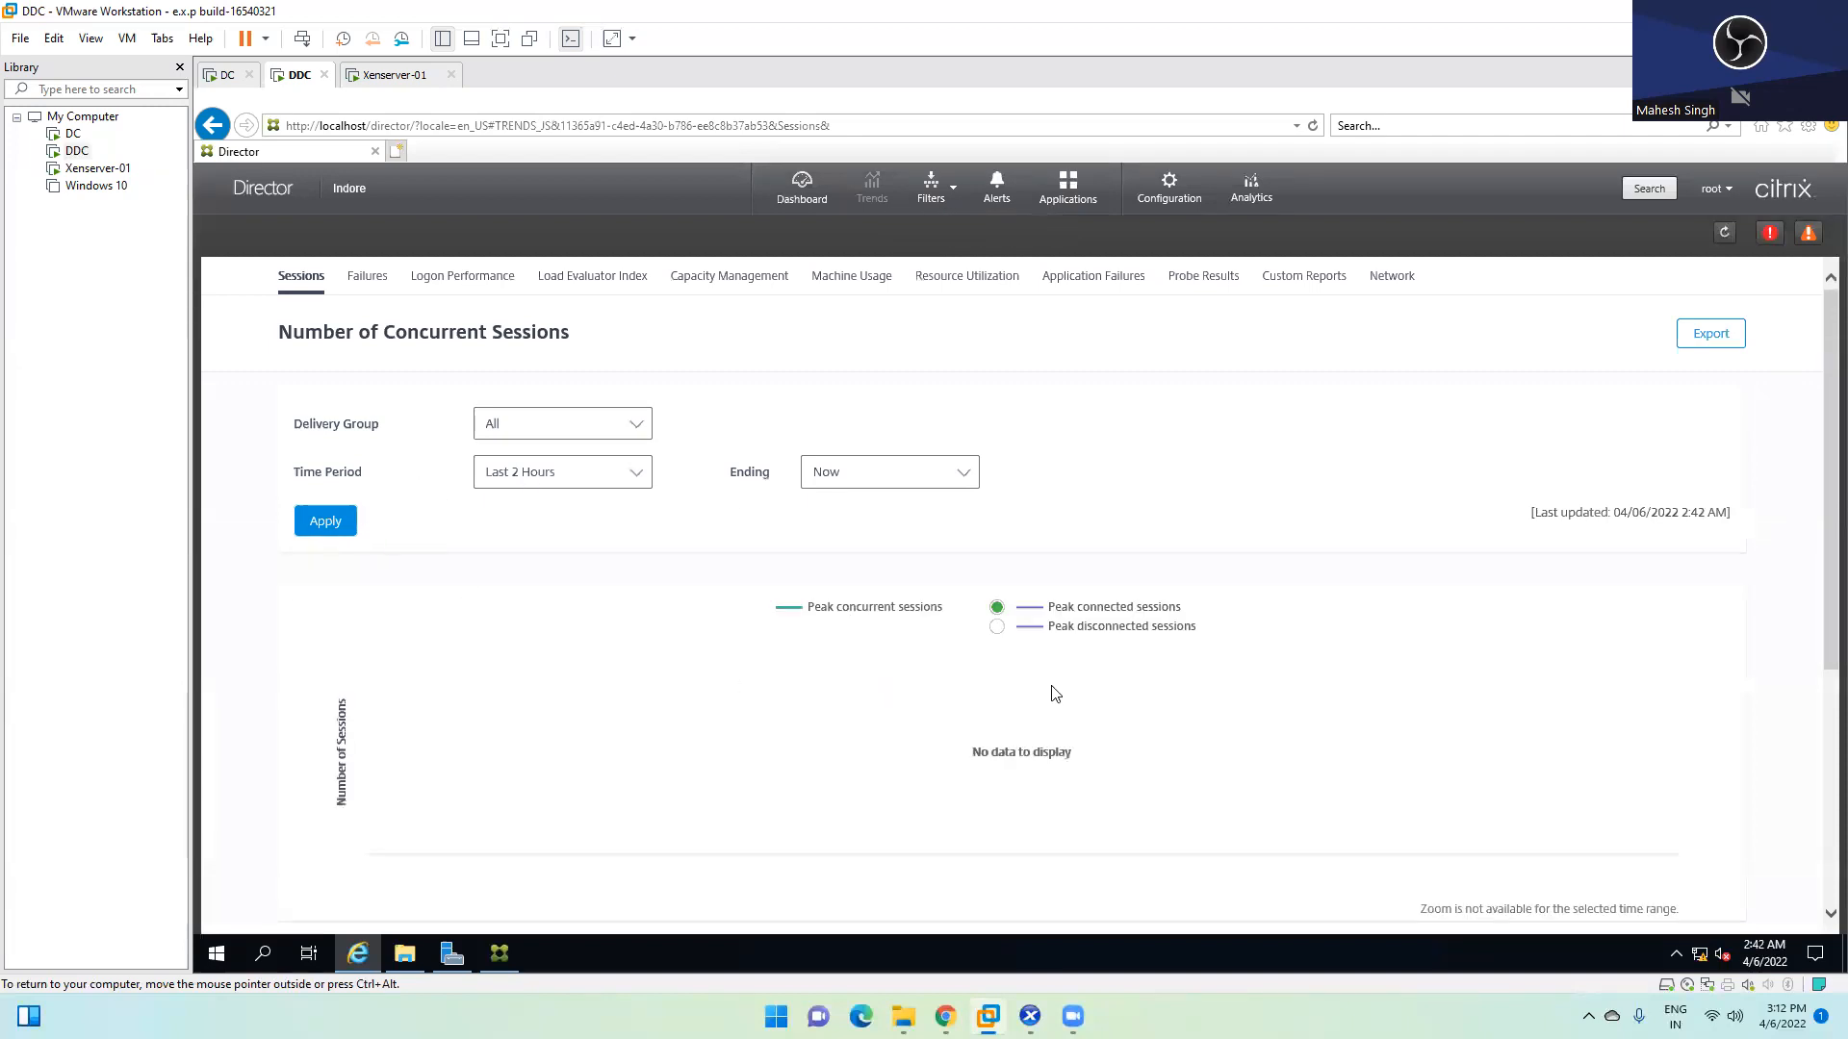
scroll(803, 743, "down", 3)
scroll(933, 664, "up", 3)
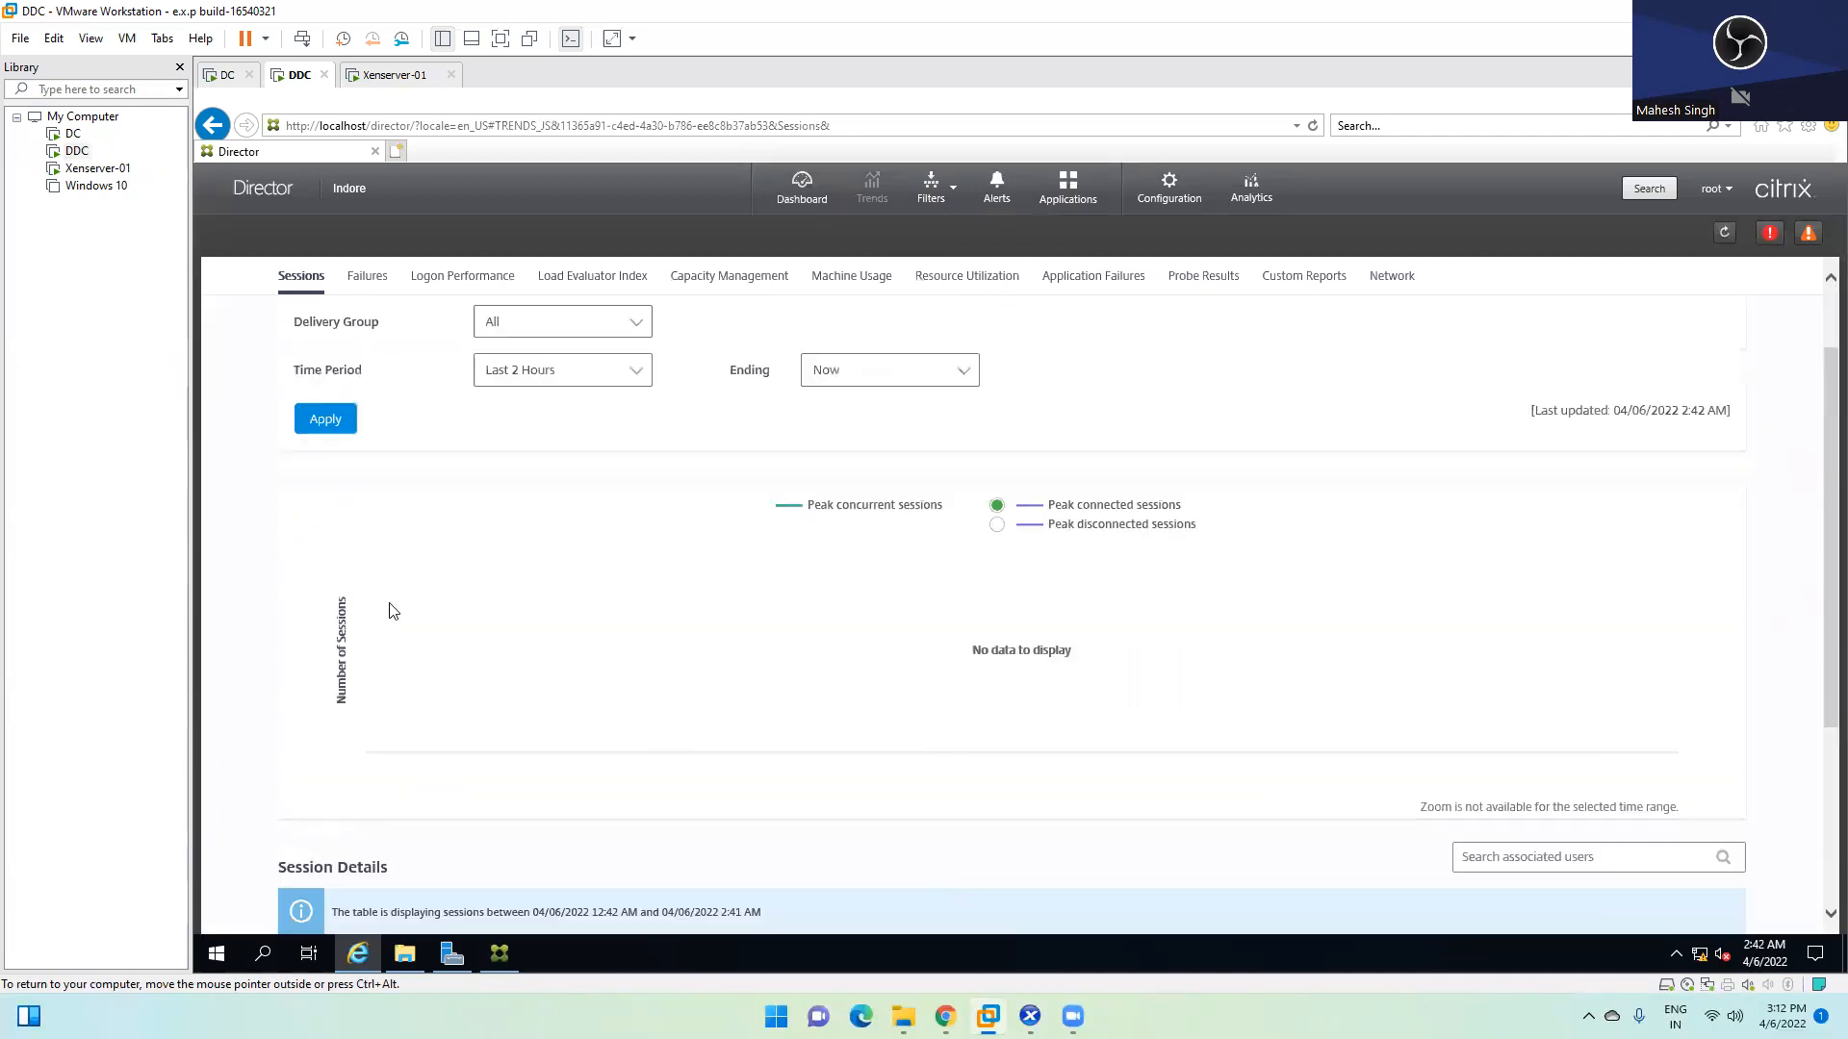
left_click(943, 193)
mouse_move(957, 227)
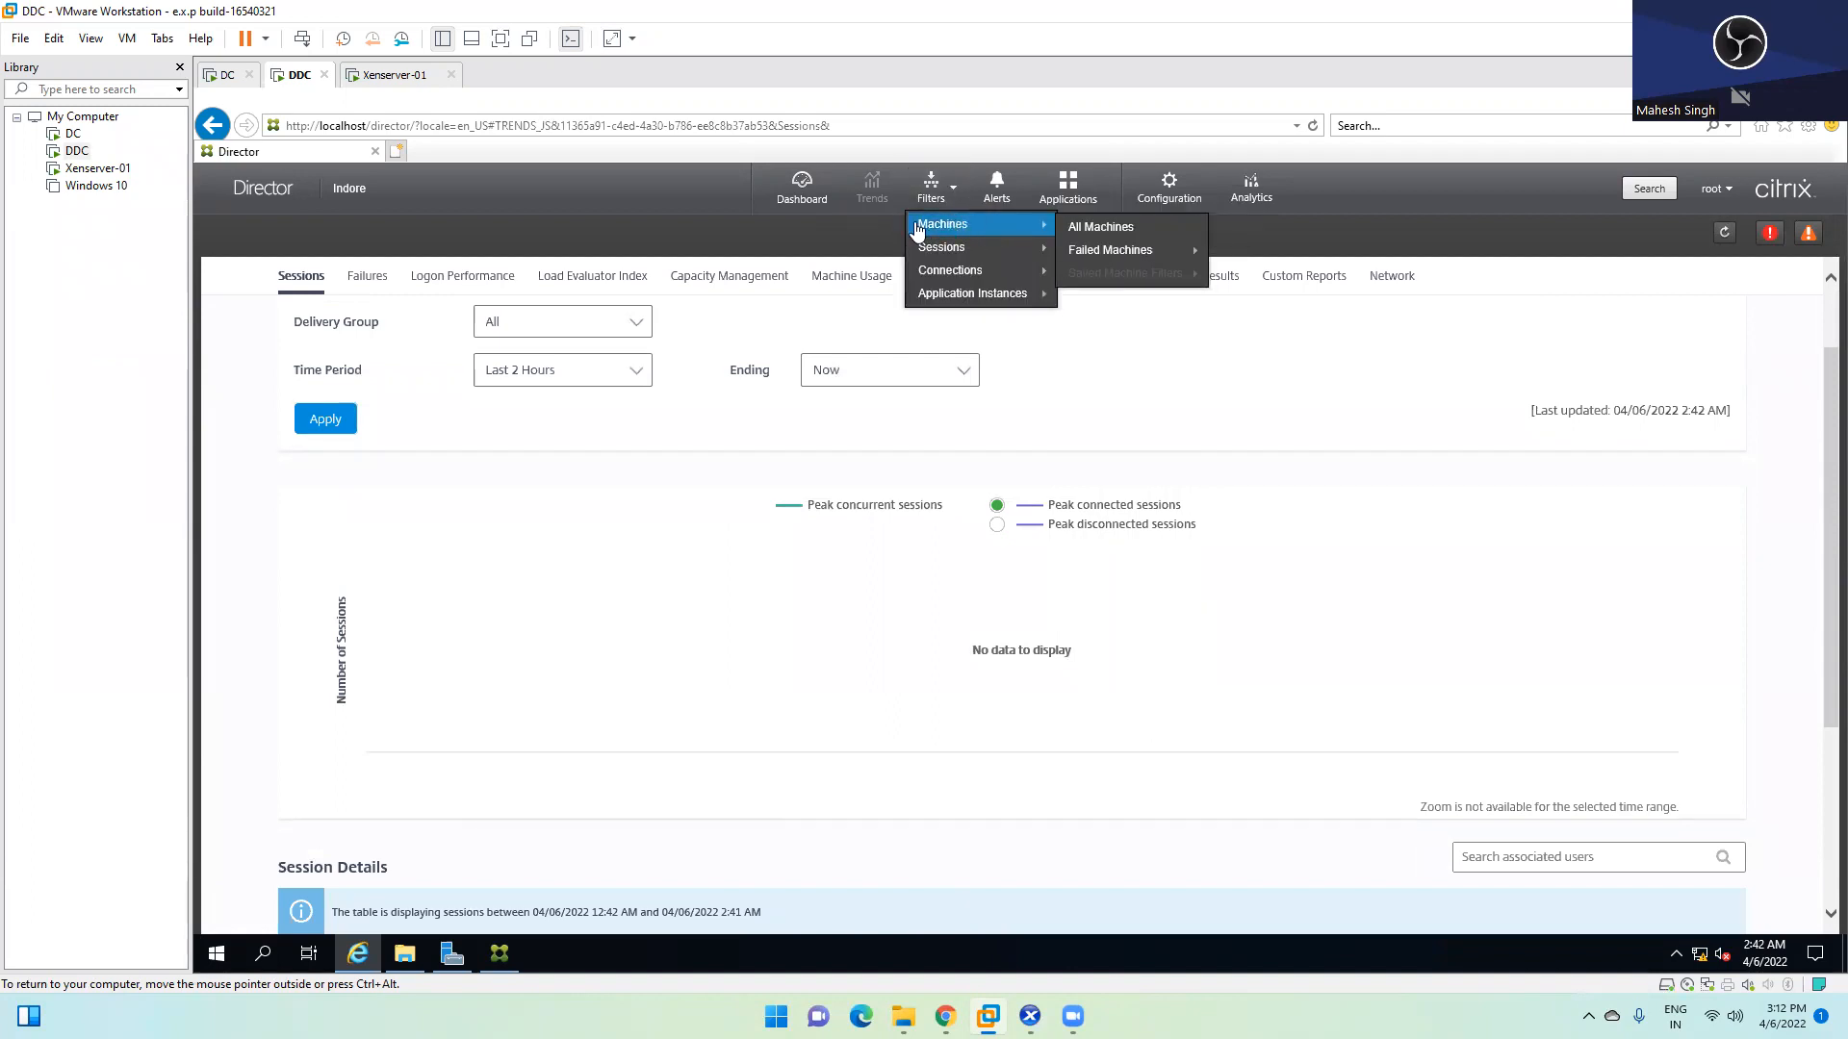
left_click(1142, 227)
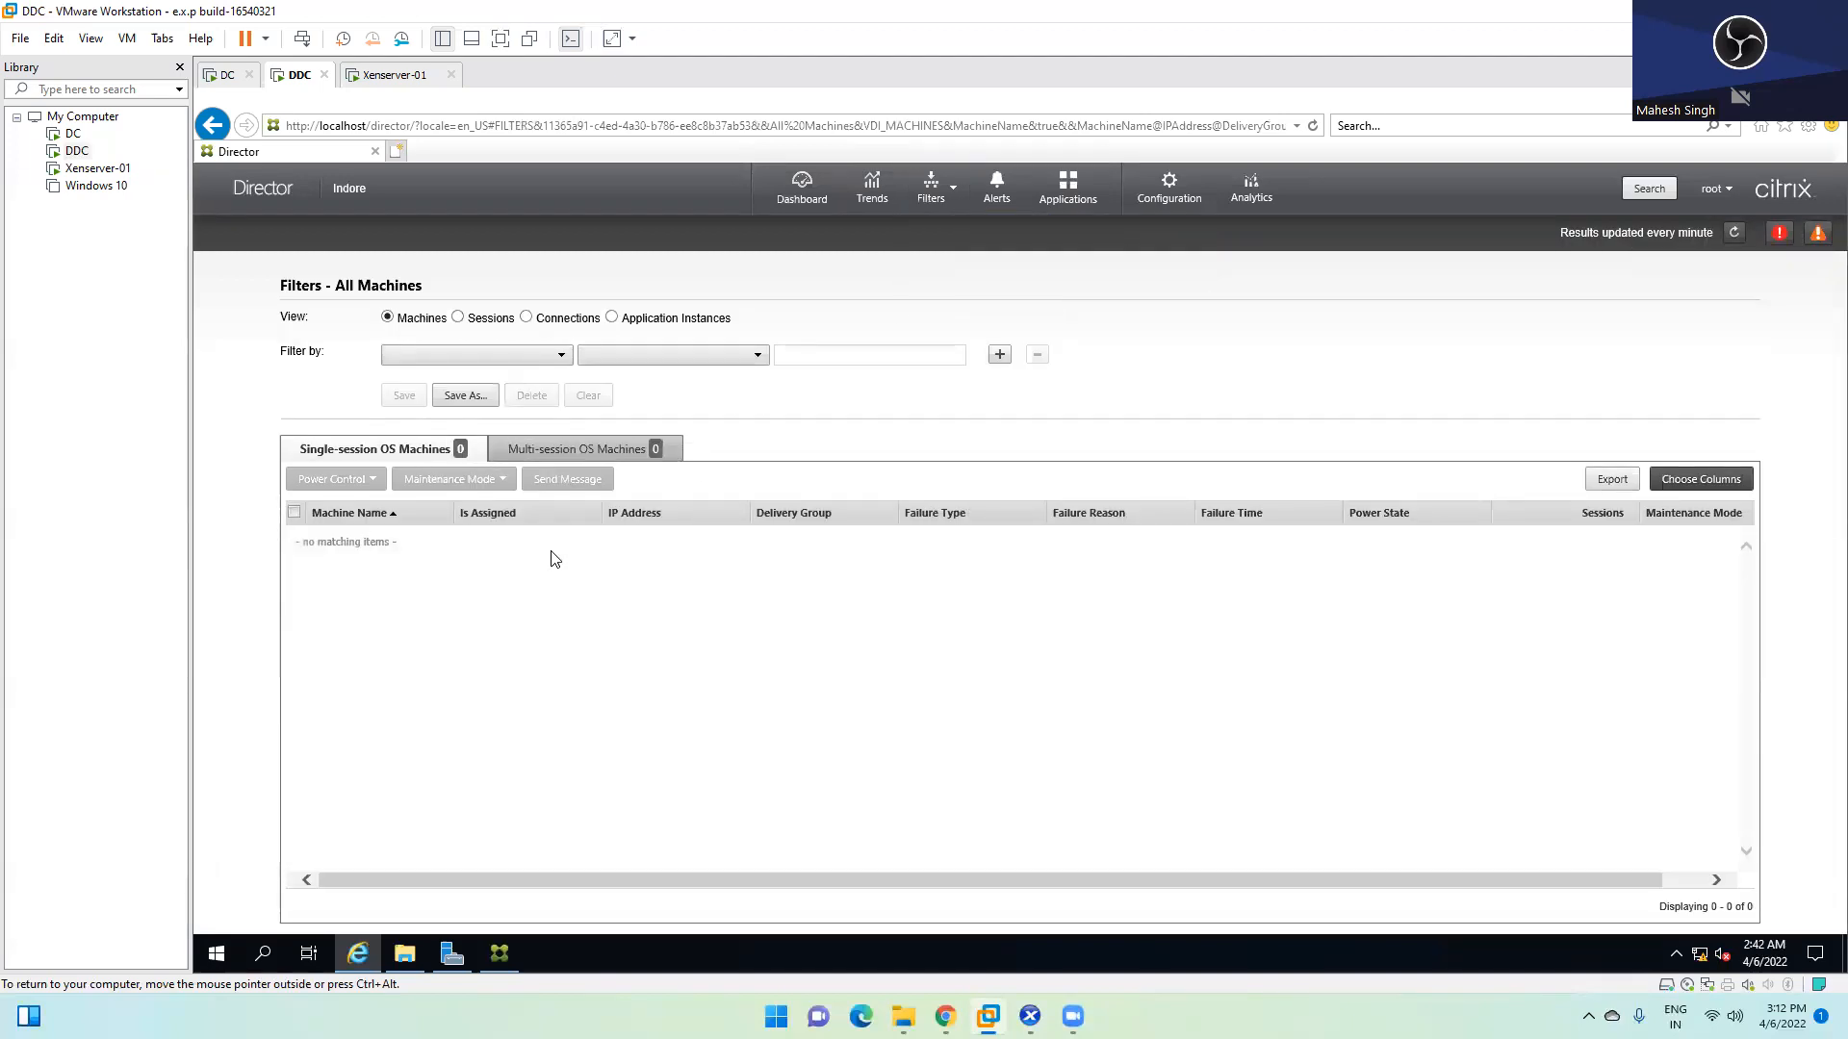
left_click(946, 195)
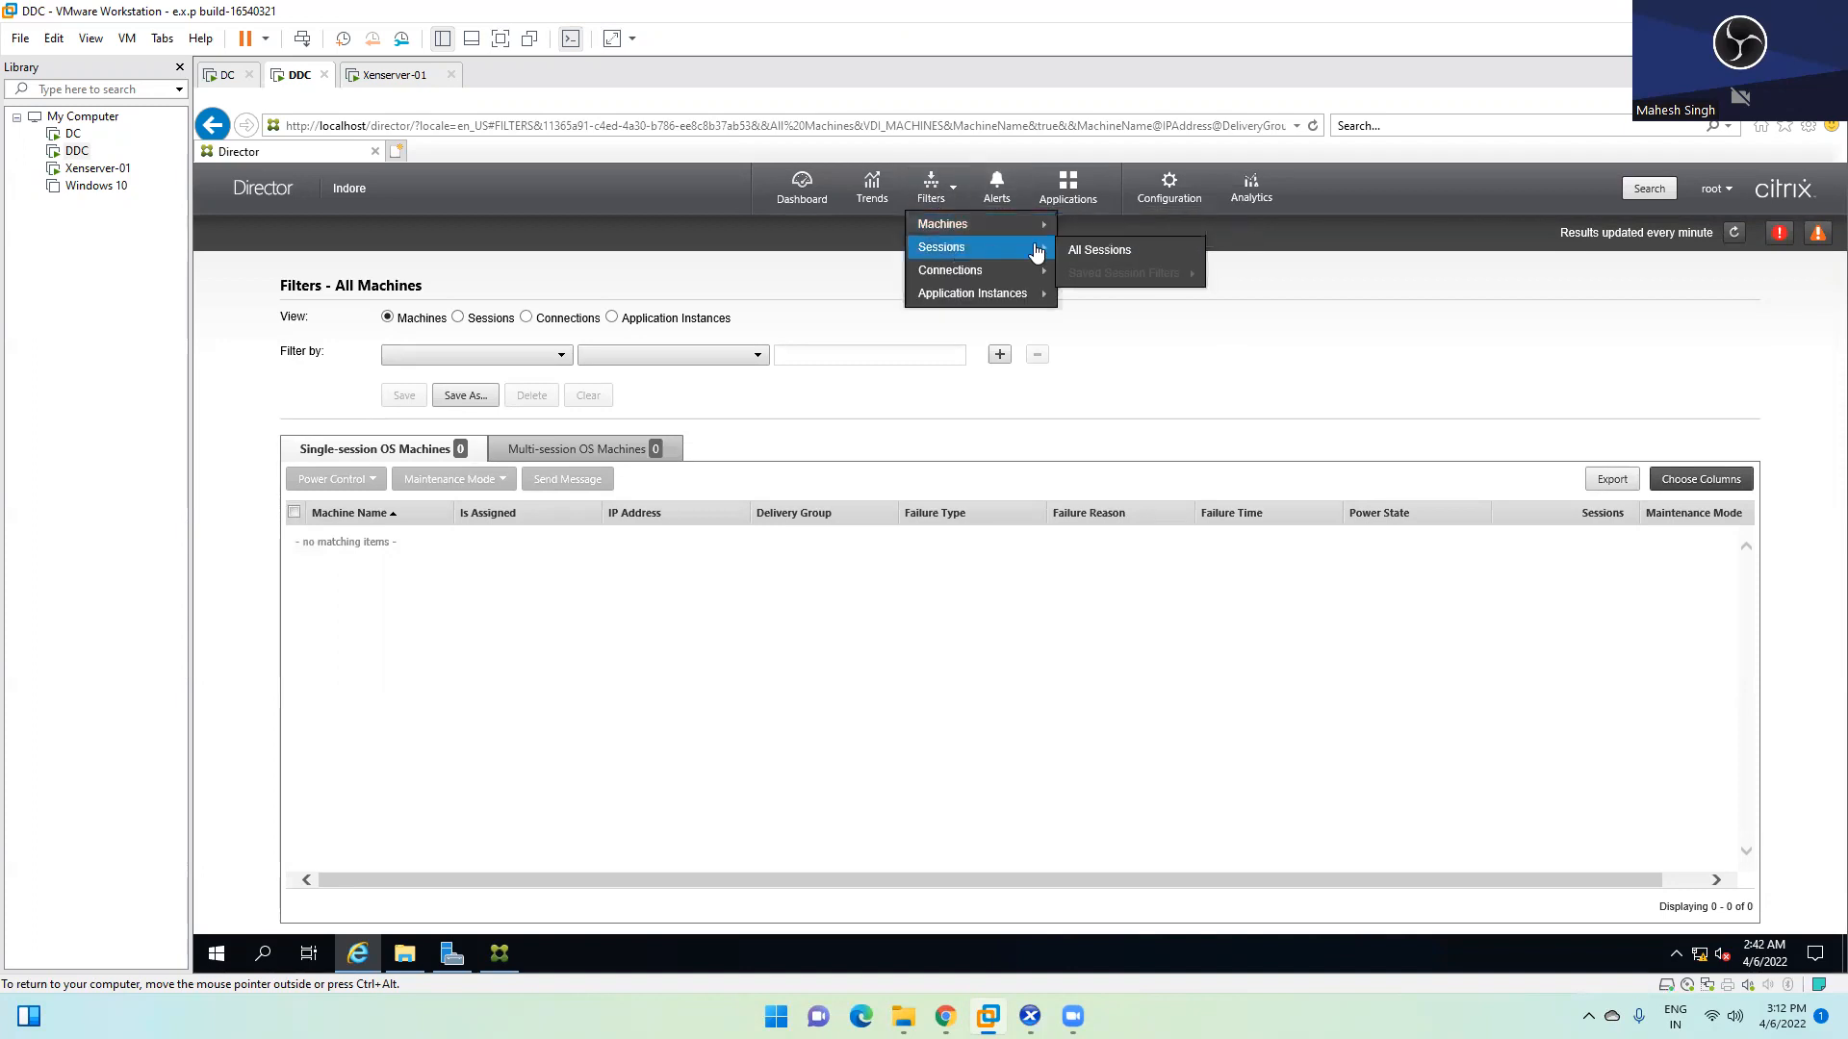
left_click(1097, 251)
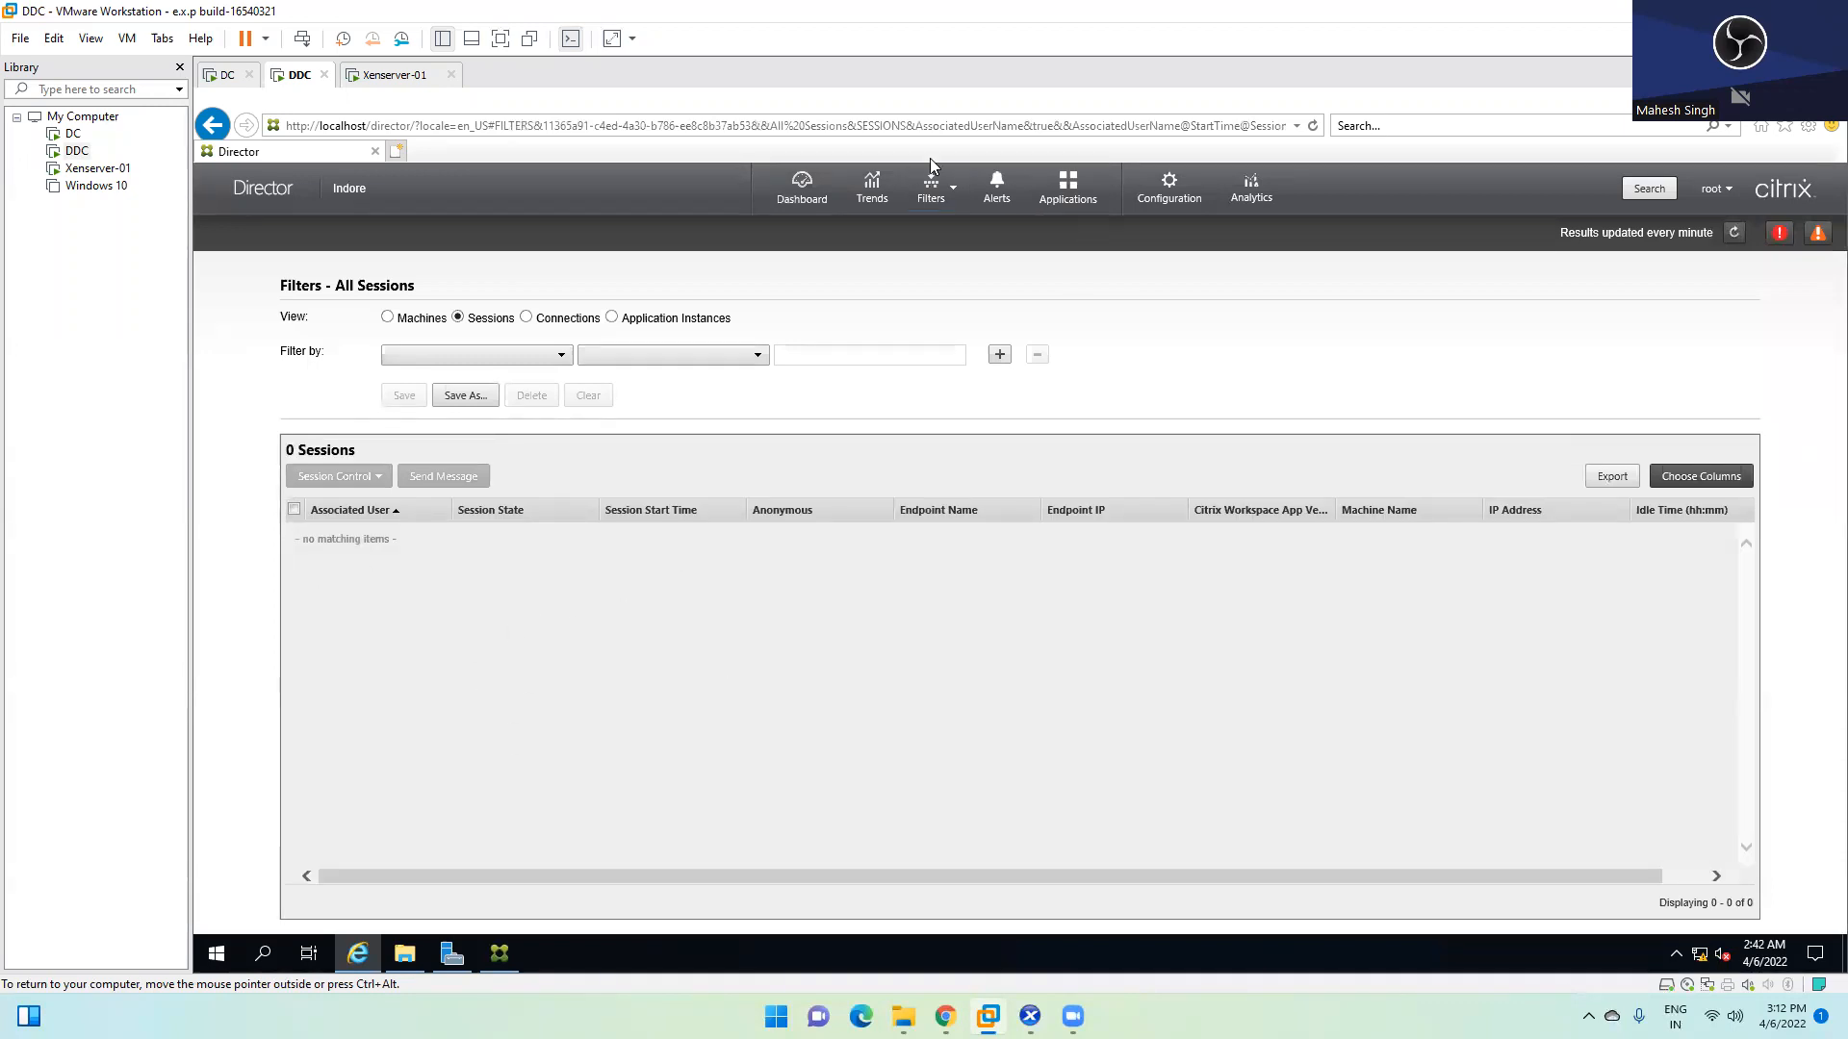
Open the Applications probe failure summary, showing No Failure for every probe
left_click(939, 199)
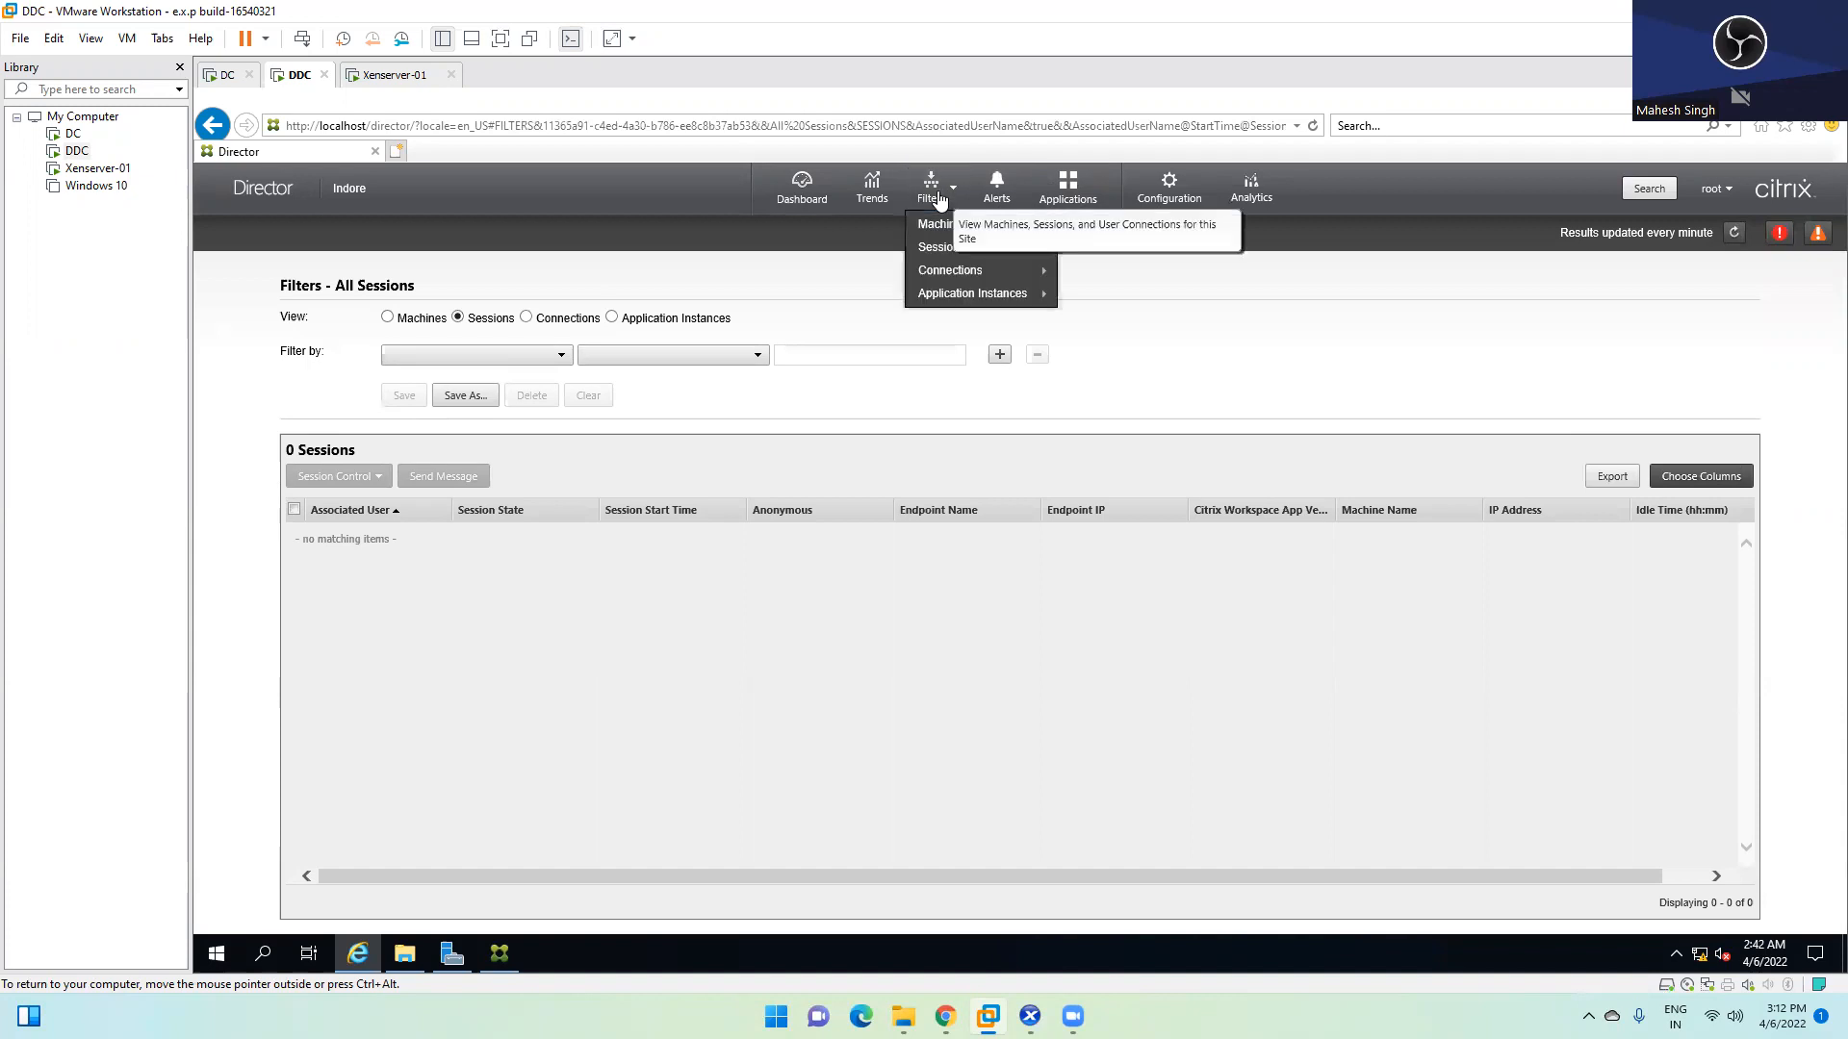
mouse_move(933, 276)
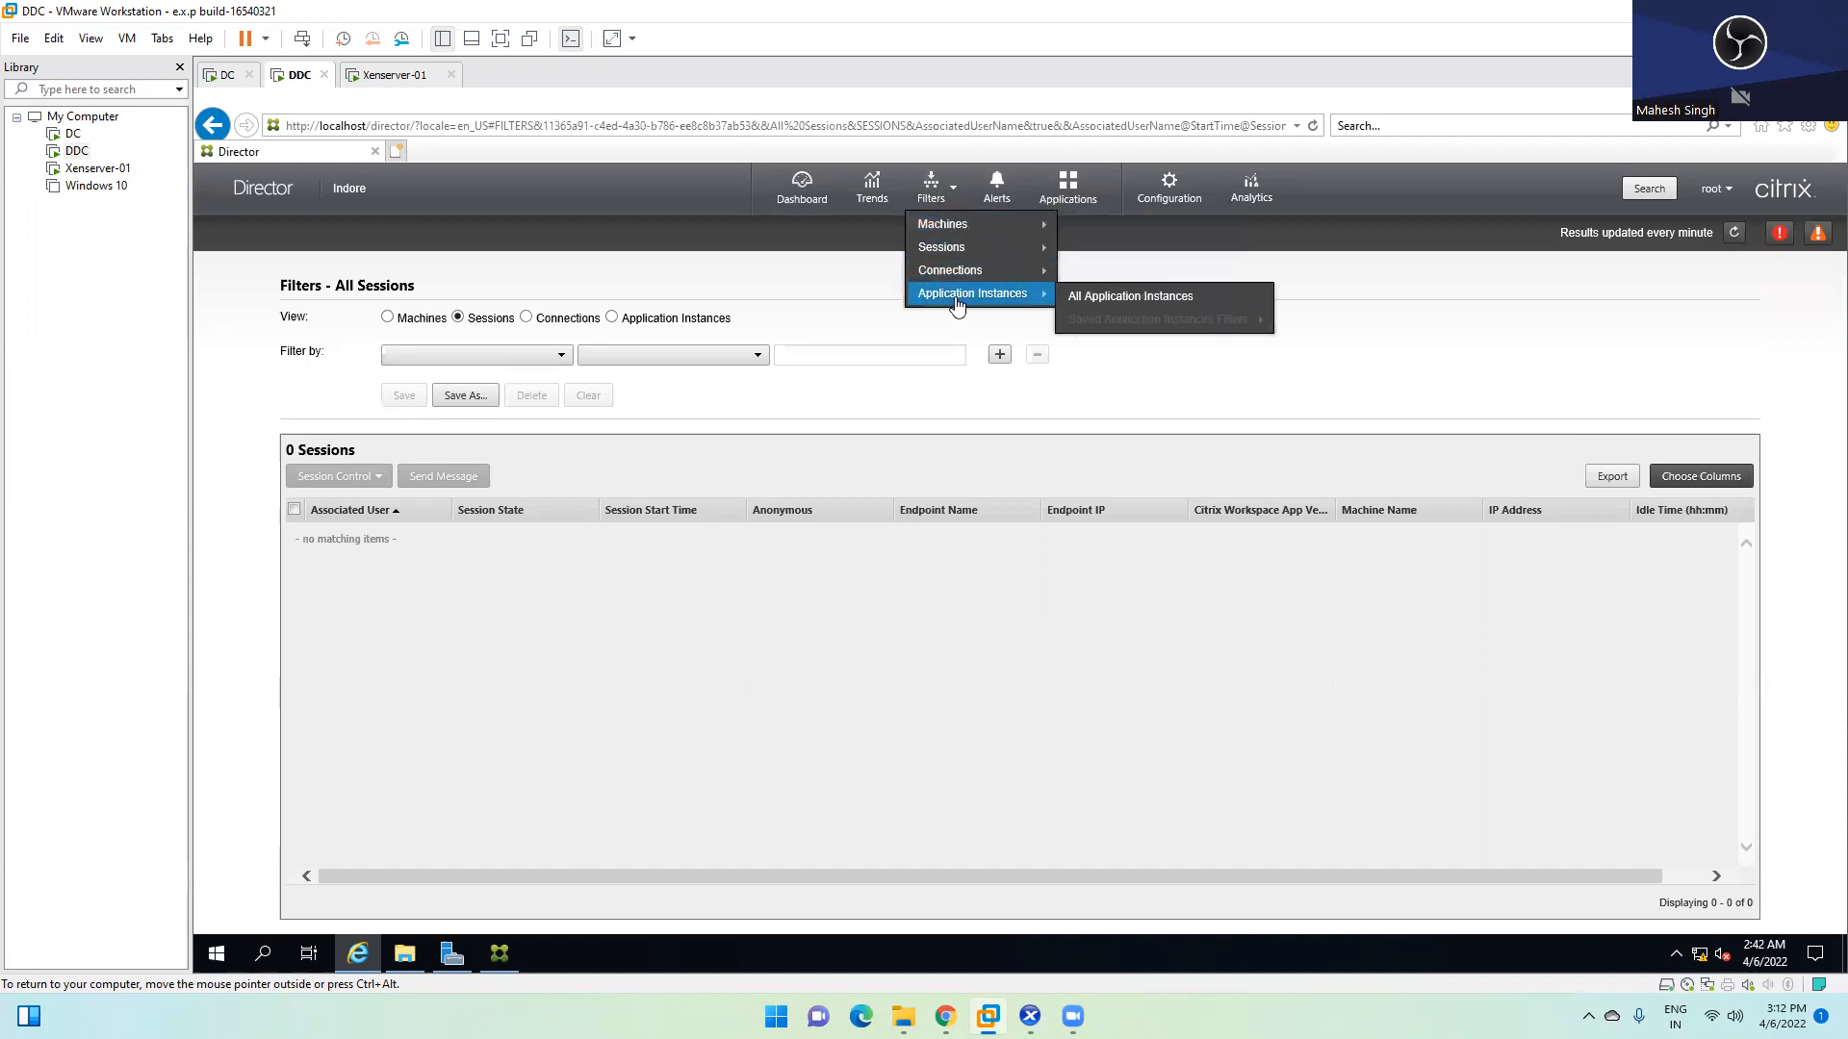
left_click(1068, 191)
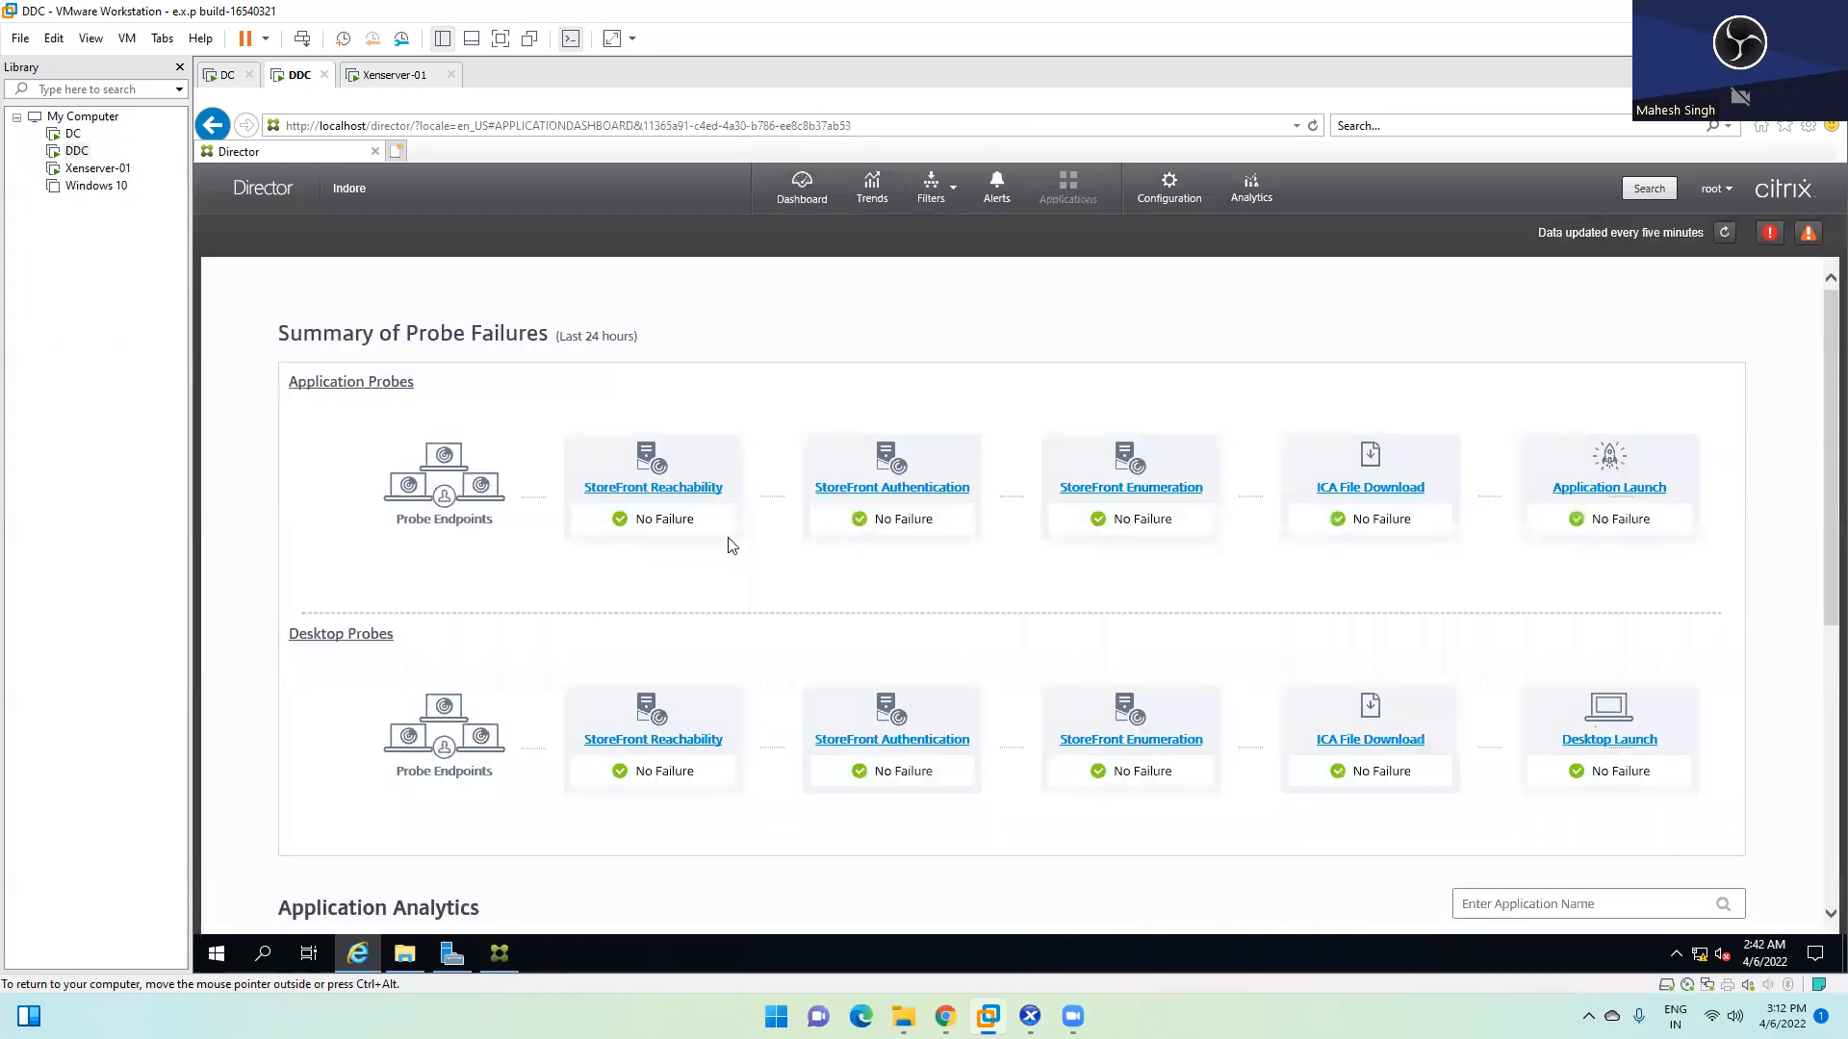
List All Machines, confirm zero single- and multi-session OS machines, then switch to XenCenter
left_click(936, 192)
mouse_move(938, 248)
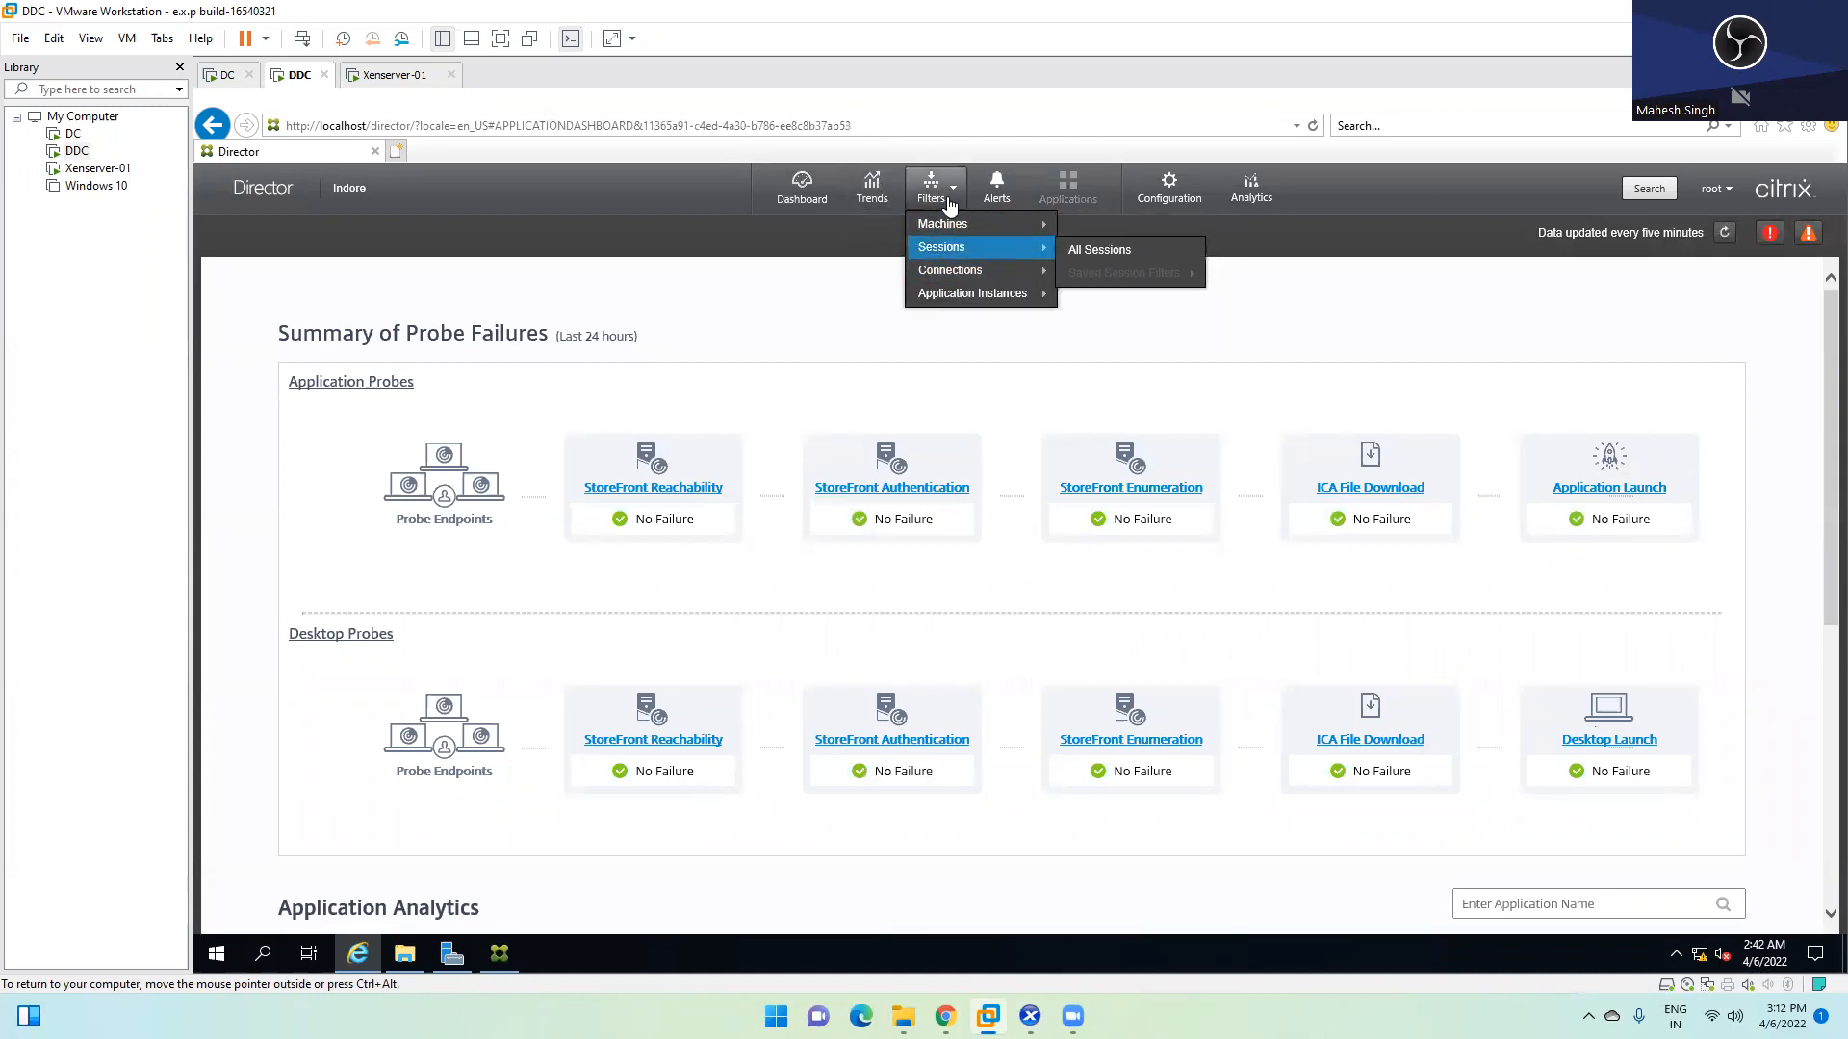
left_click(1131, 229)
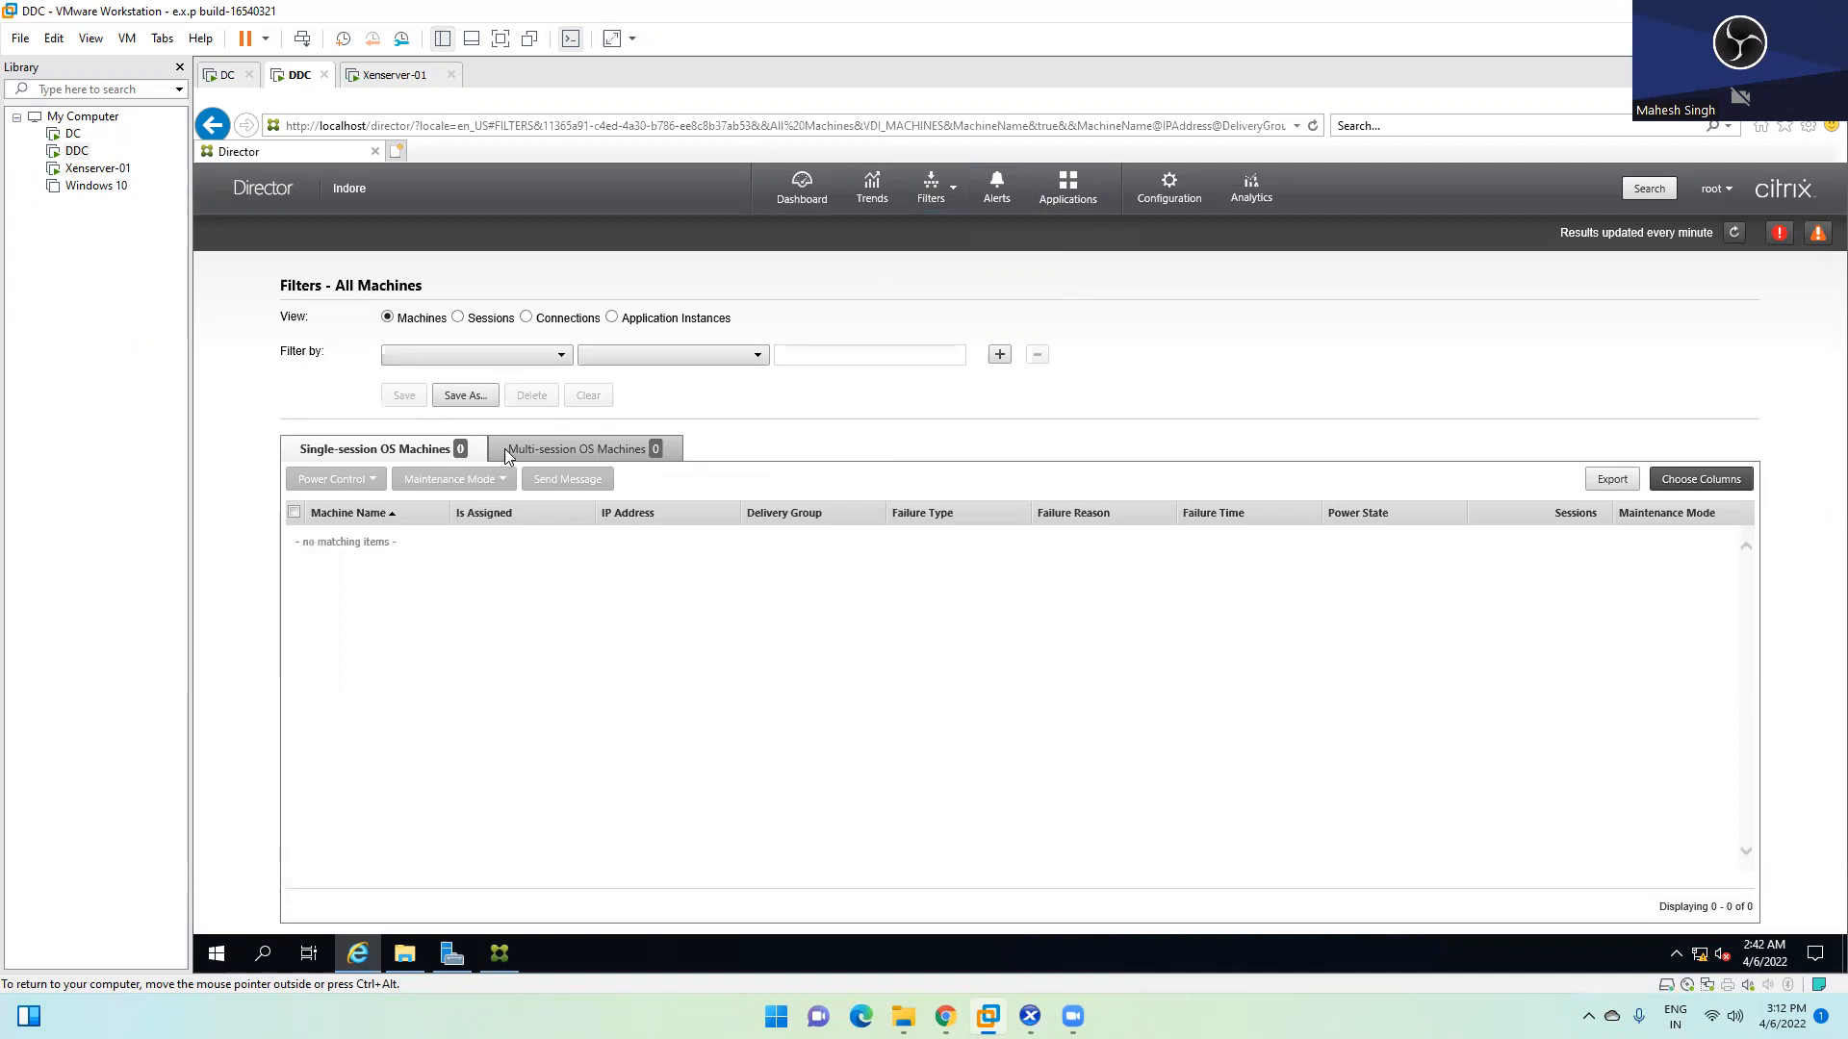
left_click(599, 458)
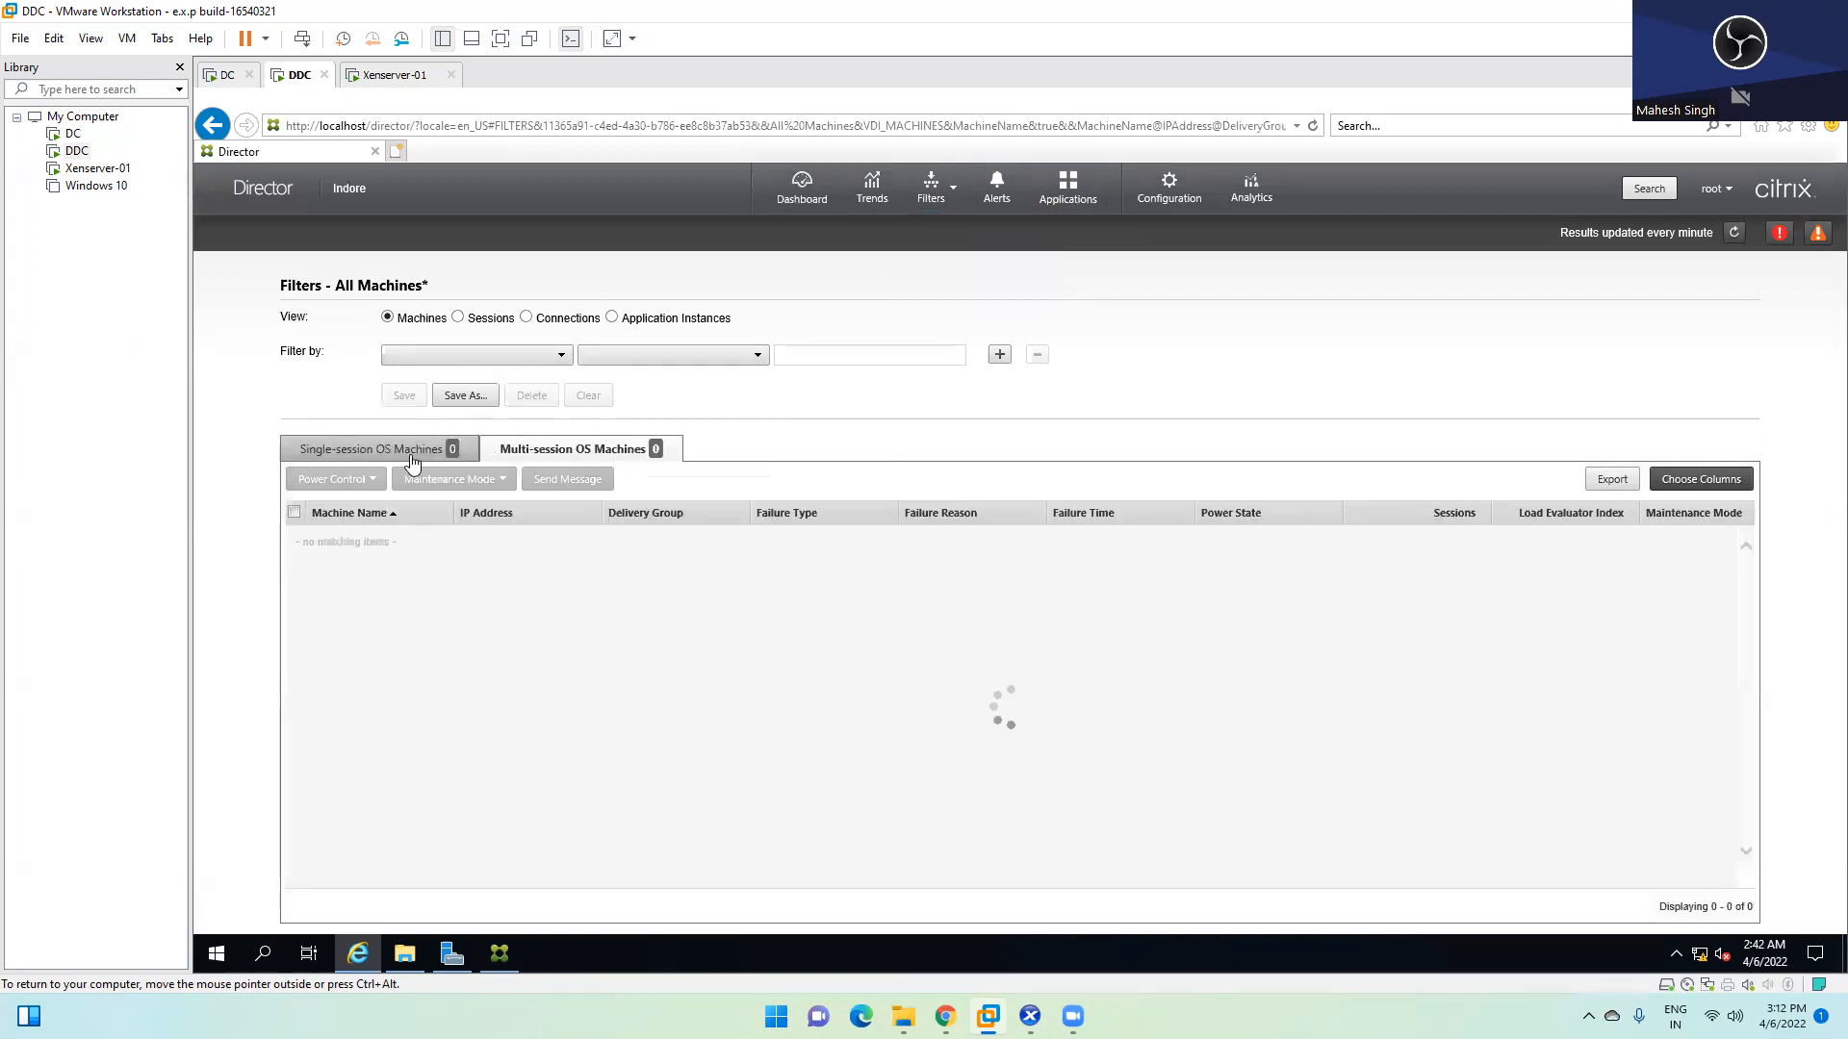
left_click(414, 456)
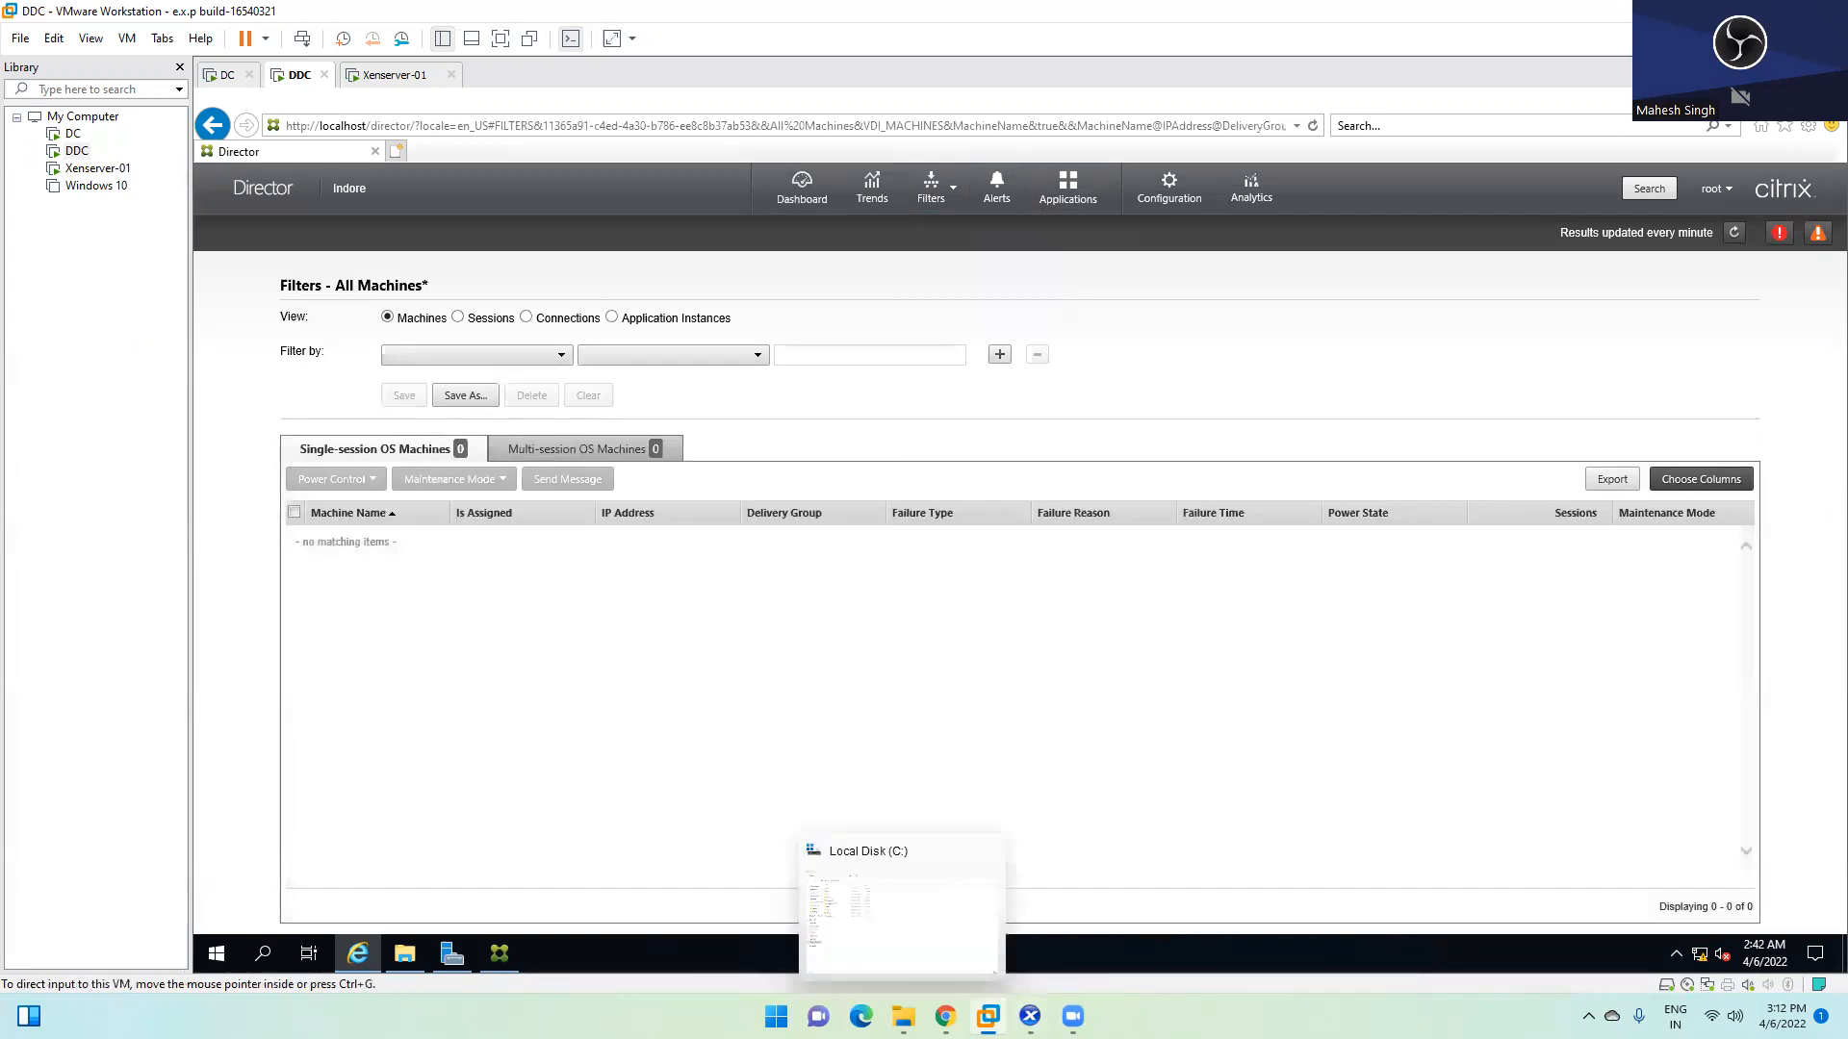
left_click(1022, 1013)
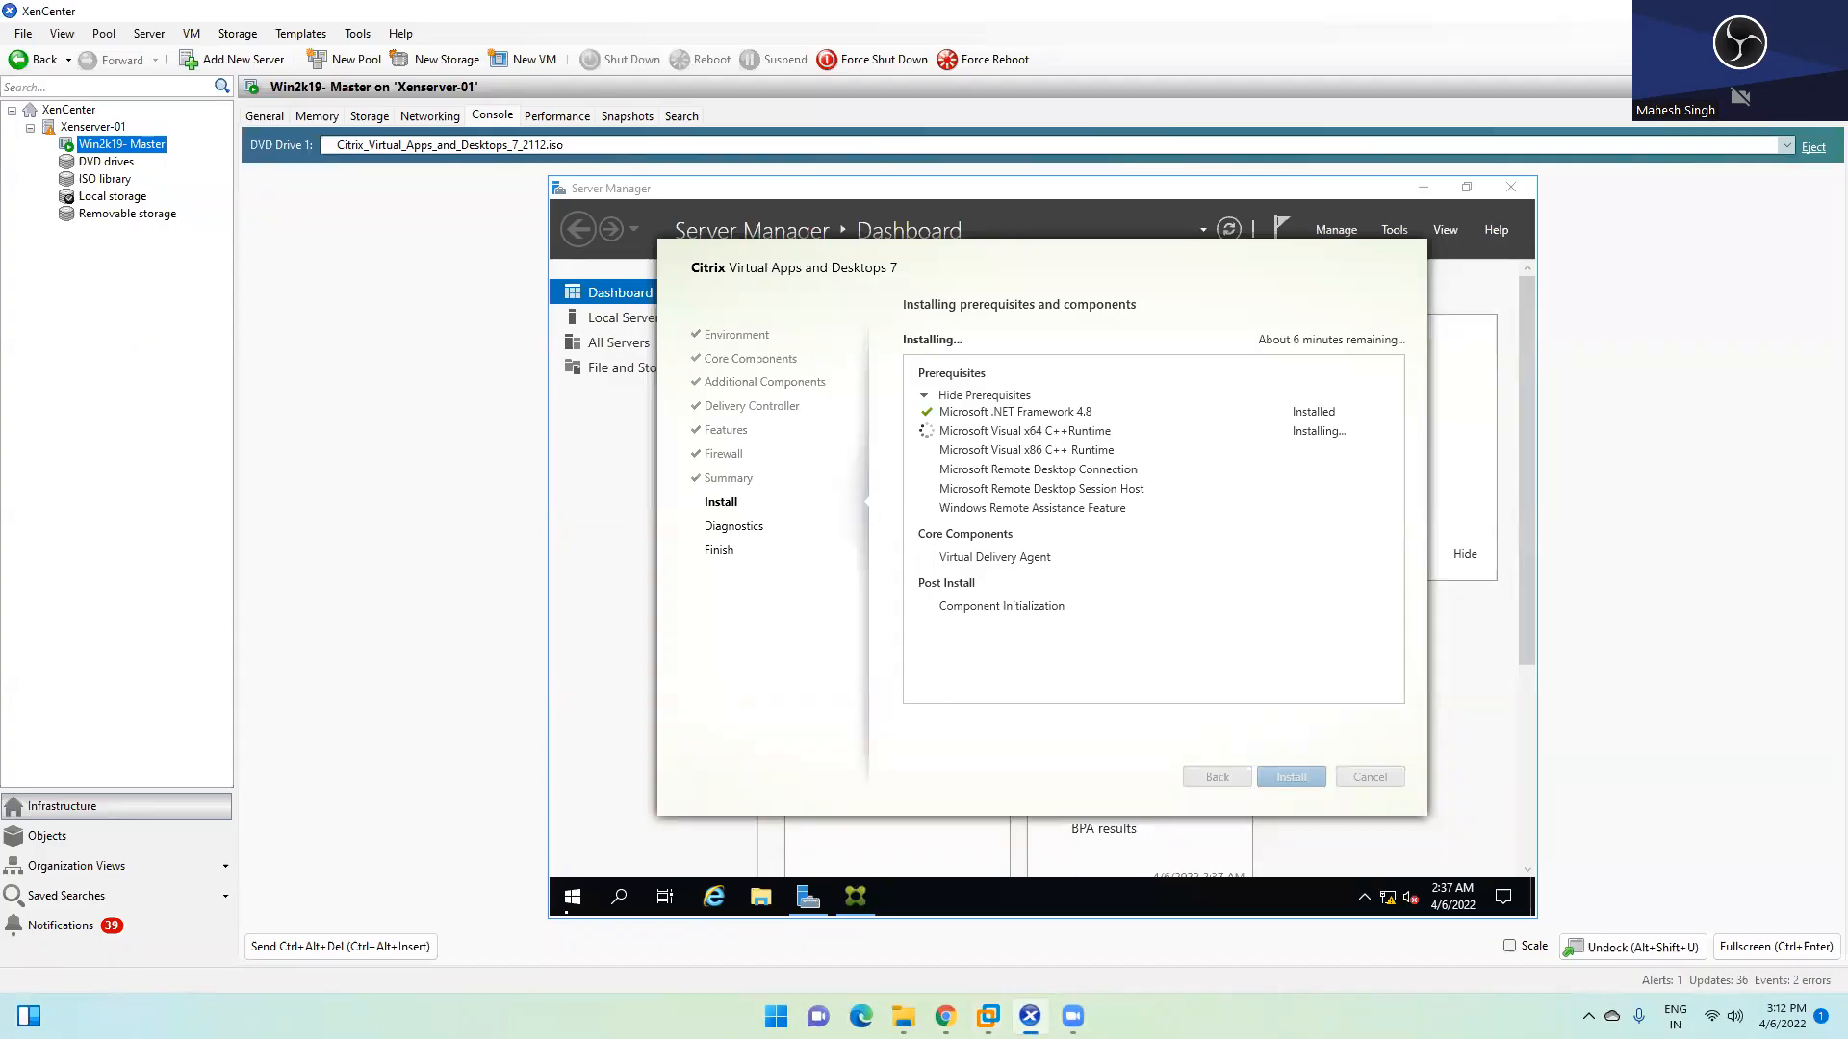
Check the DVD drives, return to Win2k19- Master's console, and open and close the guest Start menu
left_click(93, 164)
left_click(113, 144)
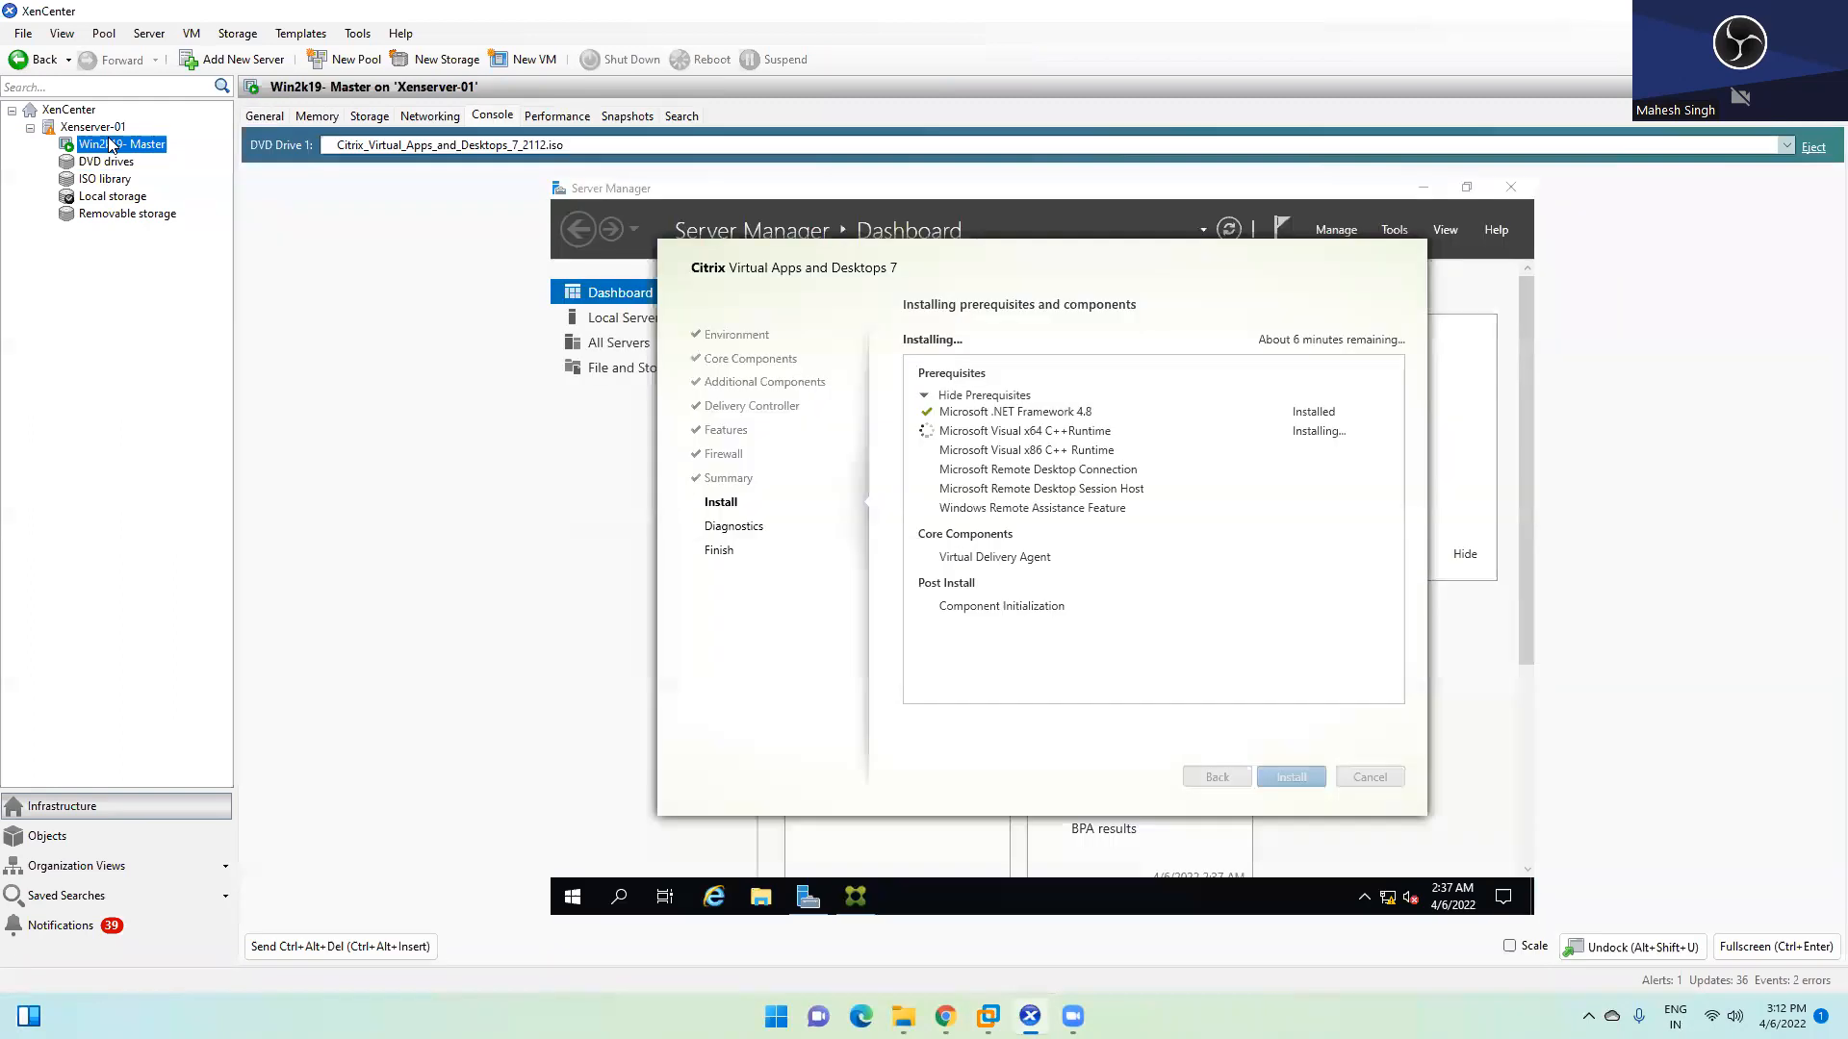
left_click(1080, 452)
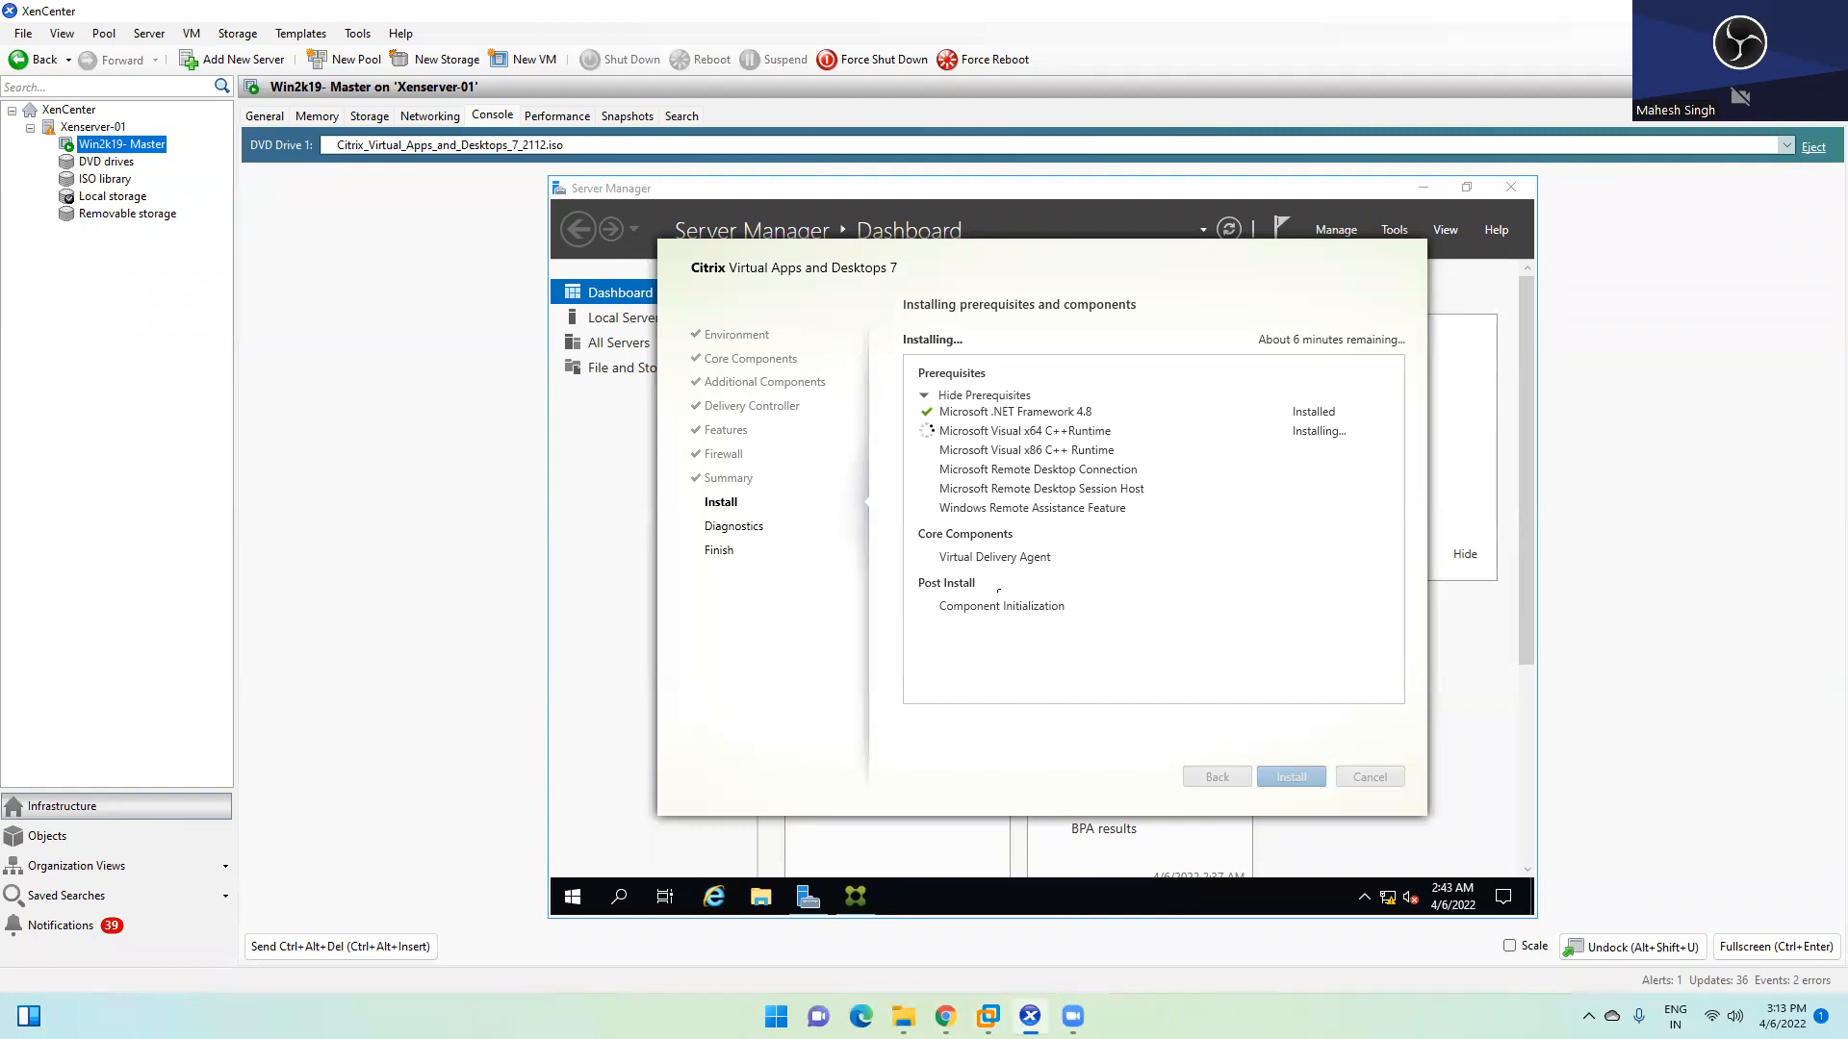
key("super")
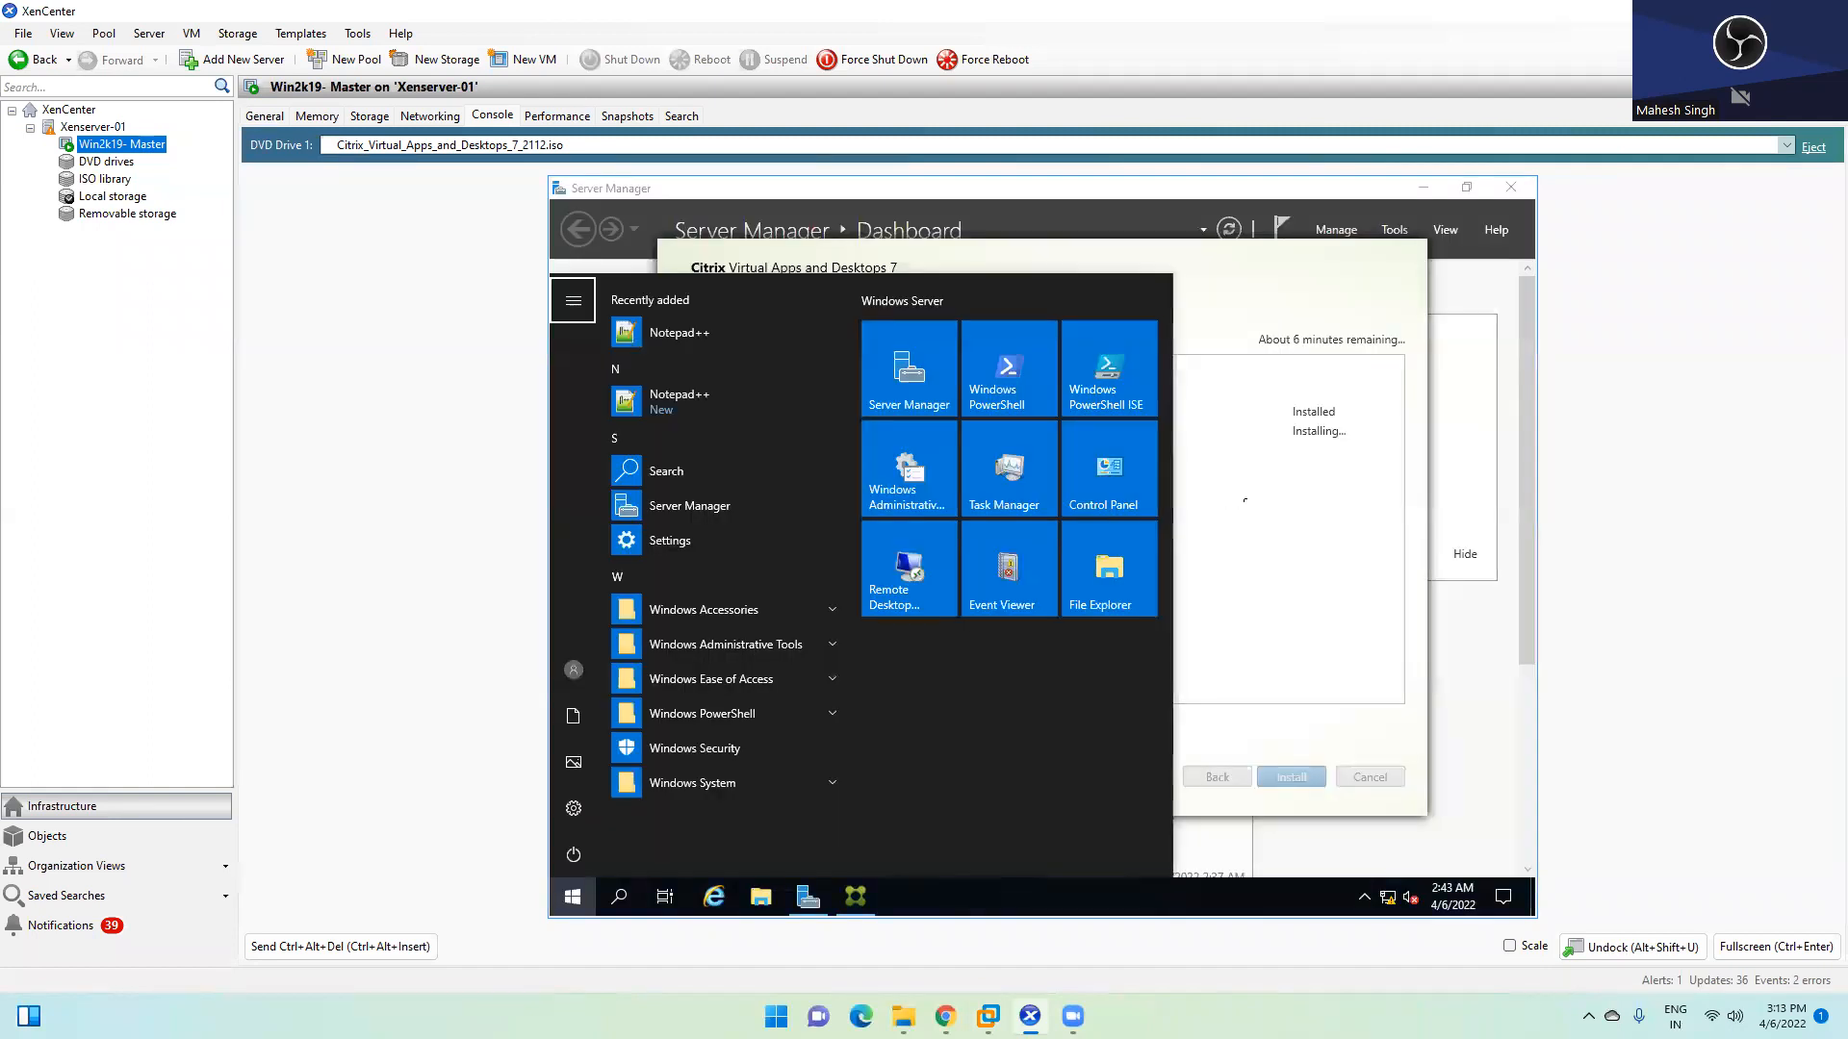
left_click(1244, 500)
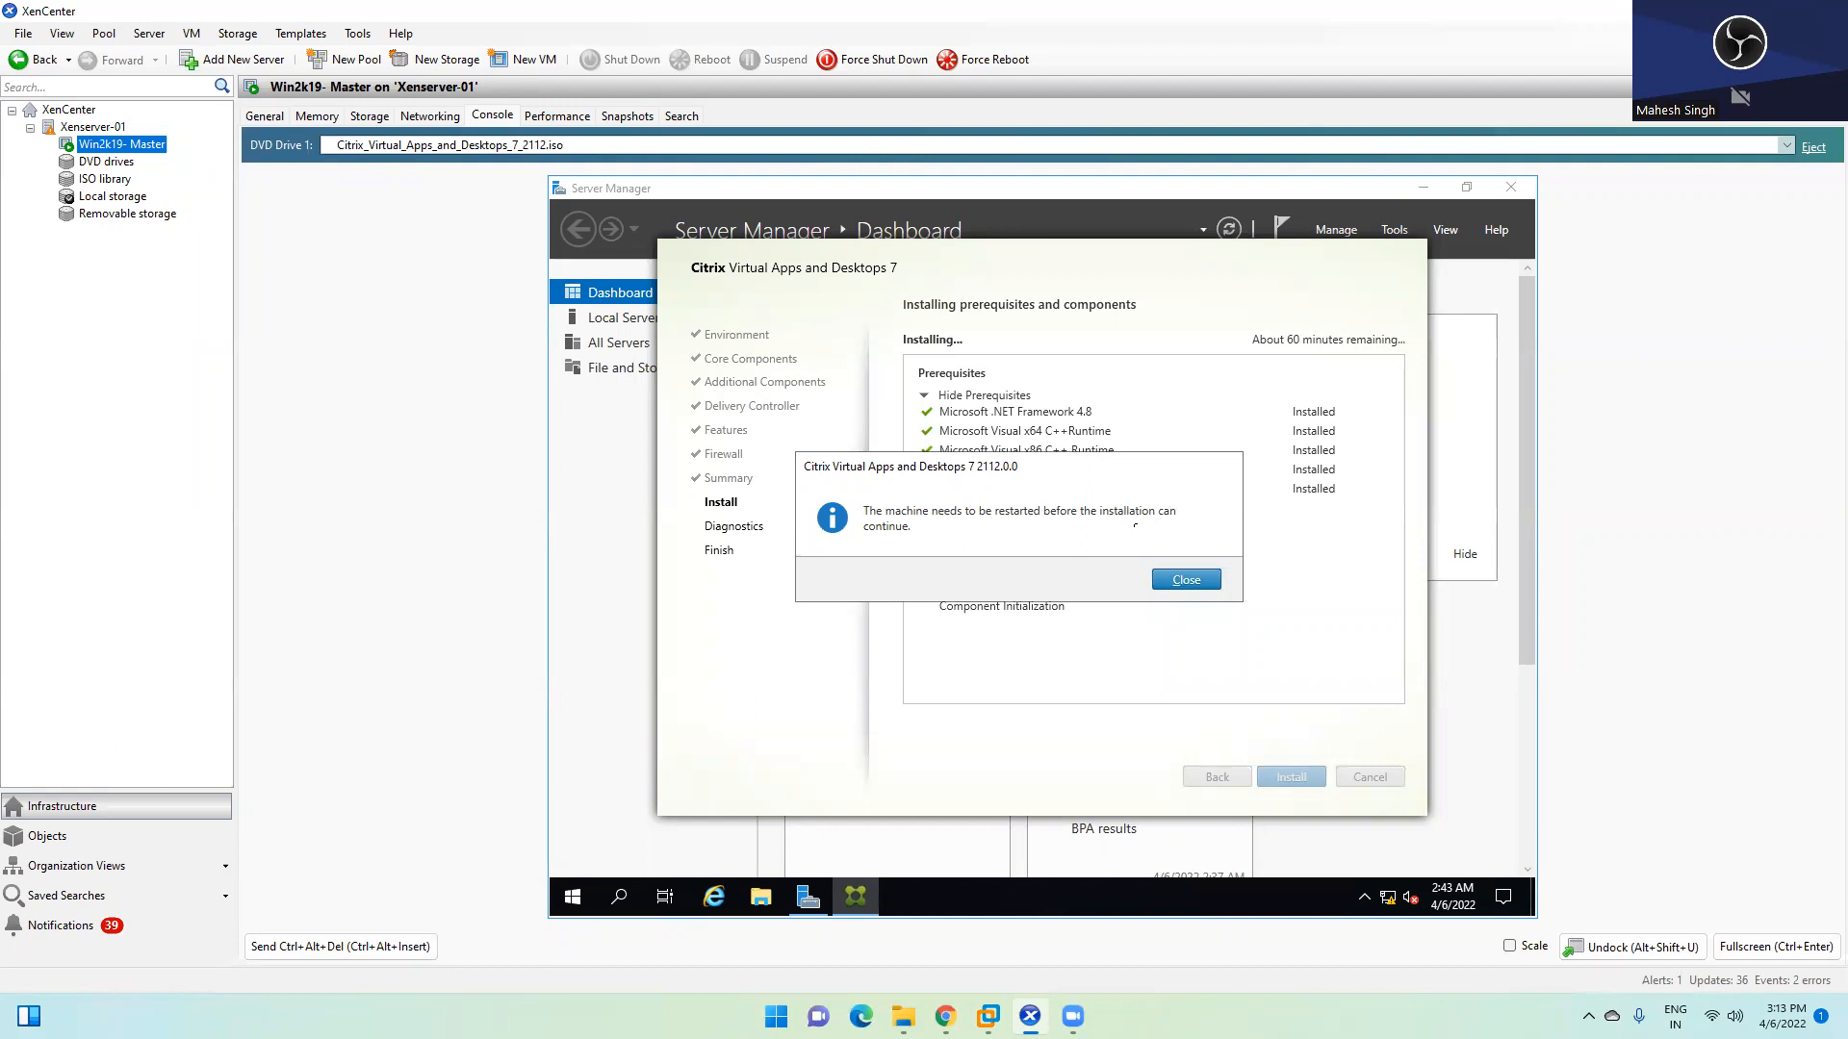
Dismiss the restart notice and accept the restart so Win2k19- Master reboots
left_click(1171, 578)
key("alt+Tab")
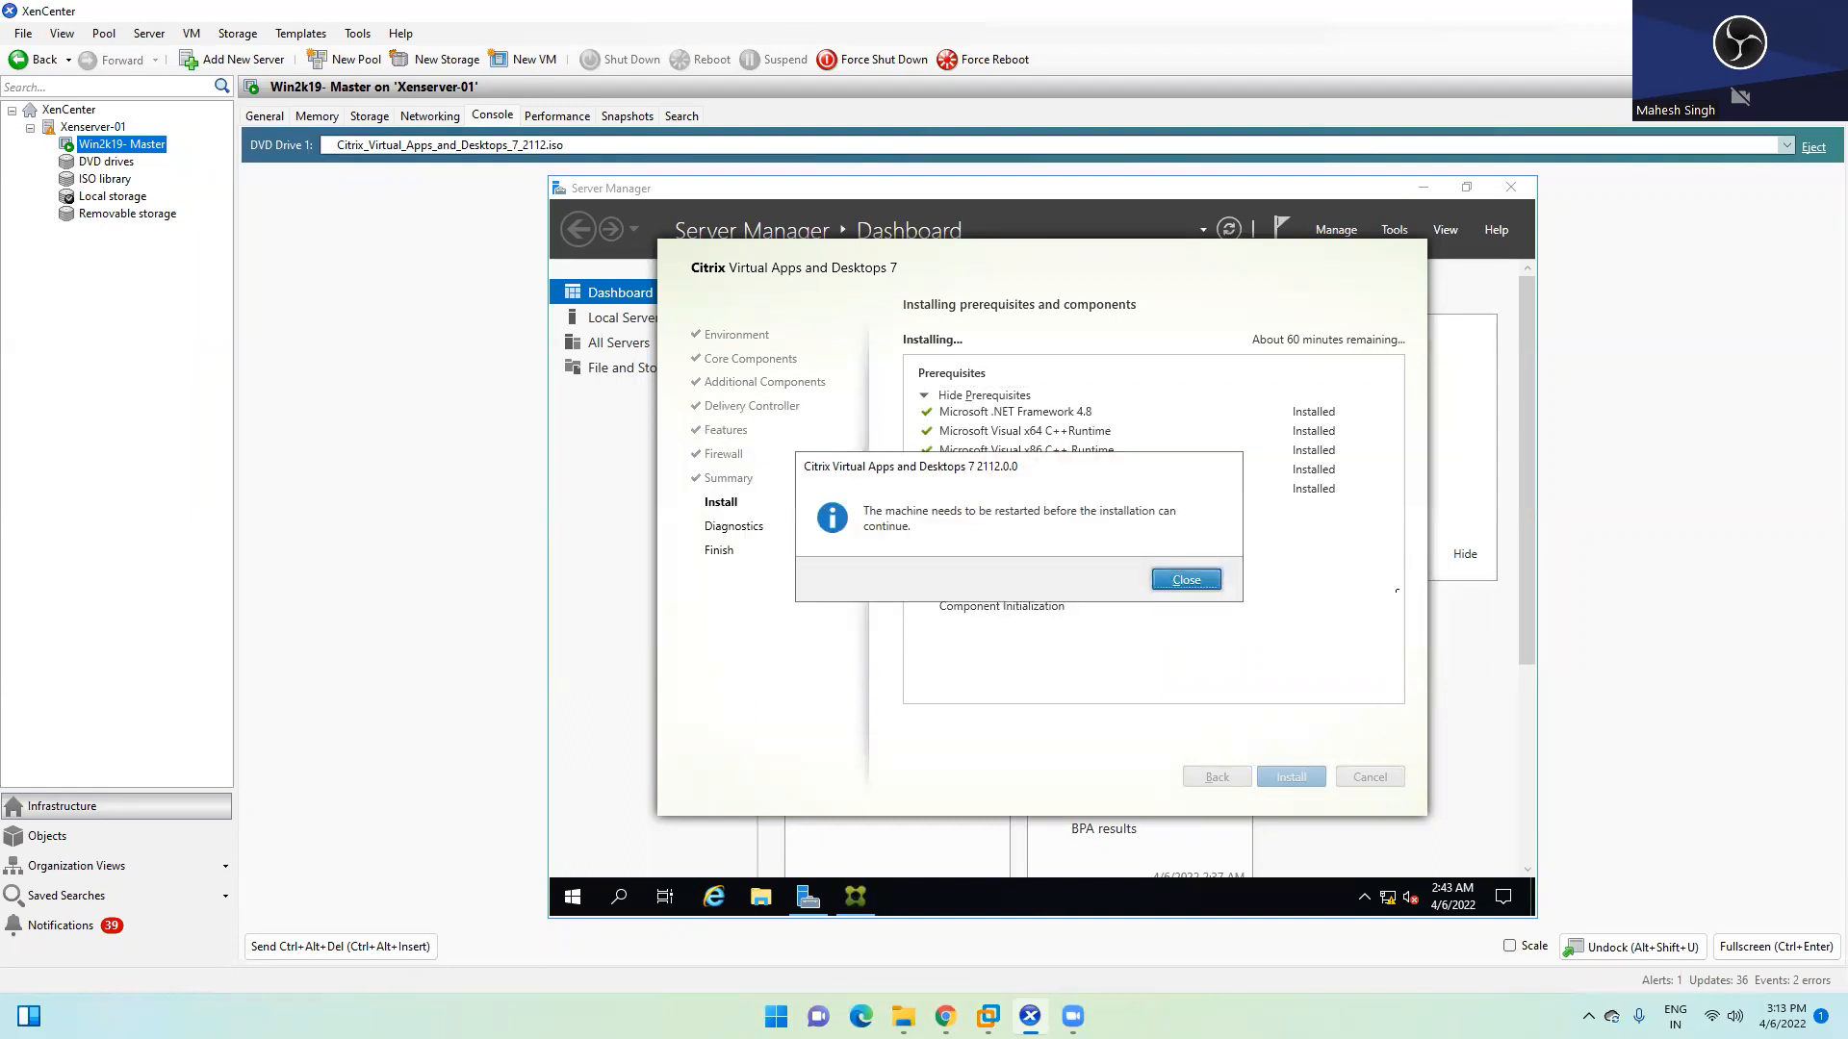
key("Return")
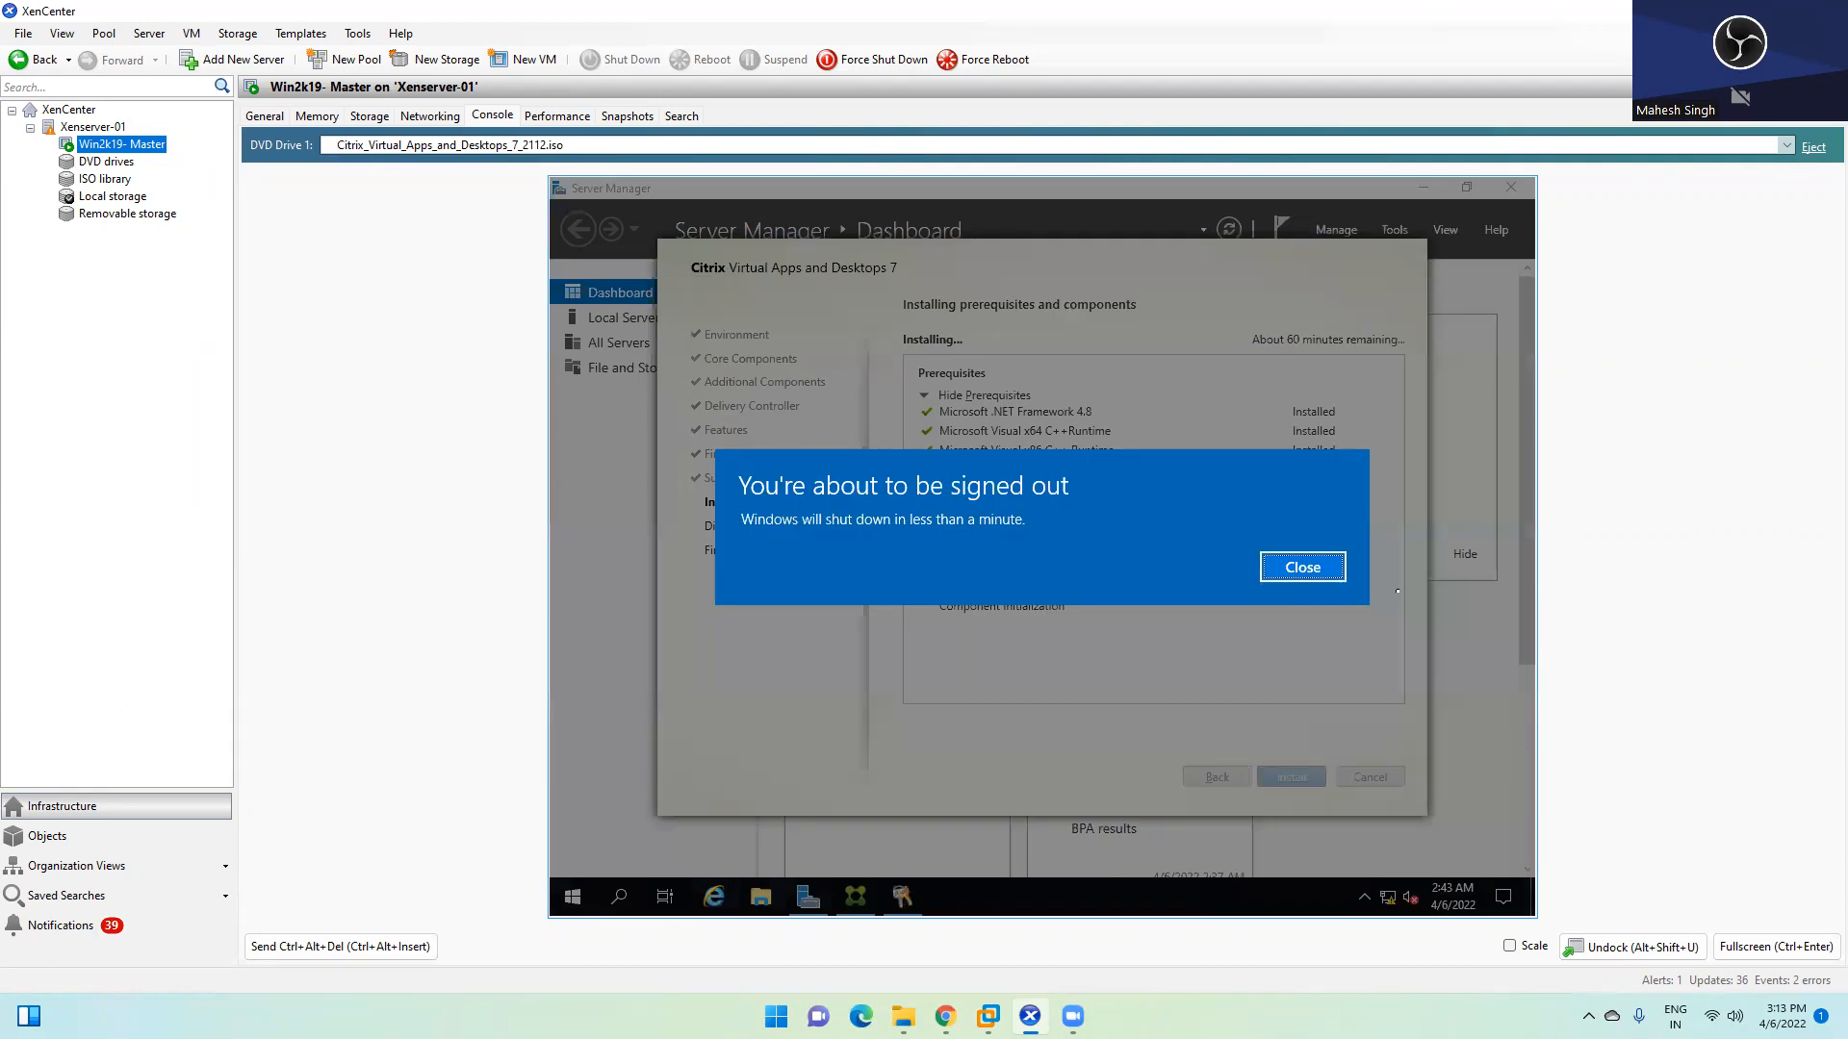
key("Return")
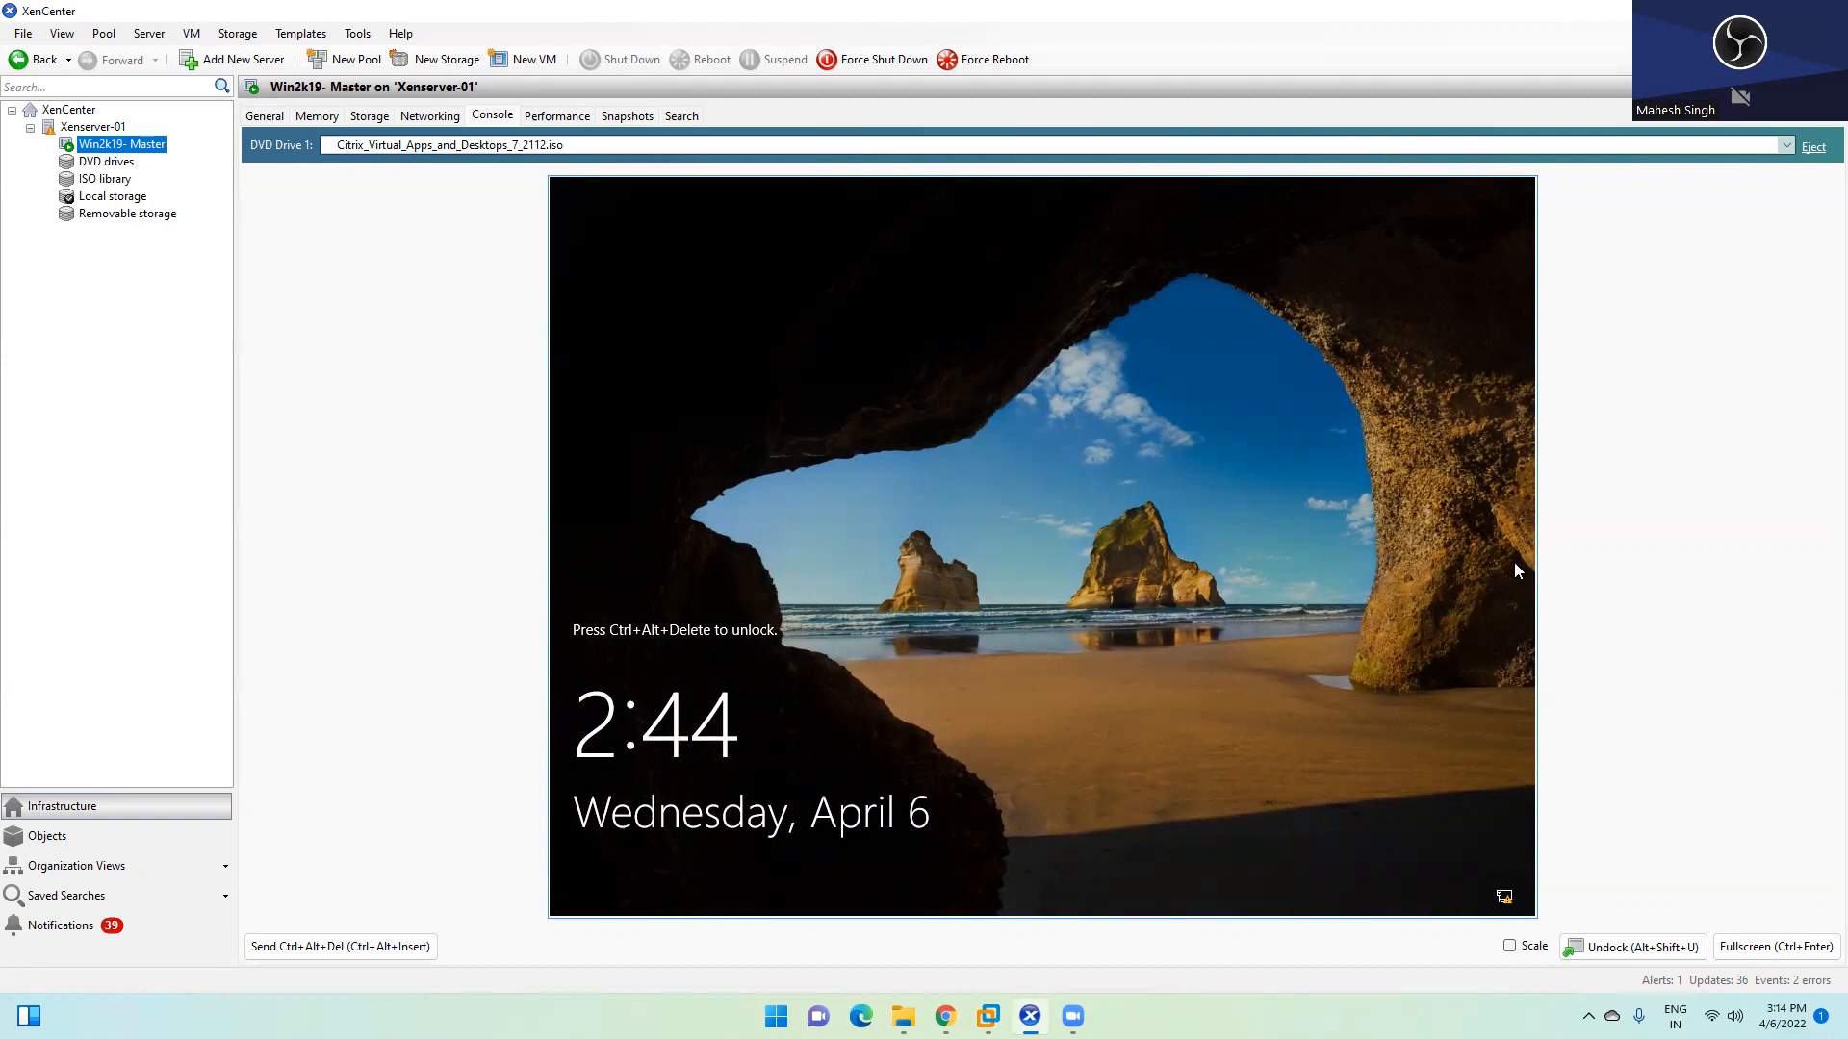
Send Ctrl+Alt+Del and sign in to the rebooted master VM with the user name and password
left_click(344, 951)
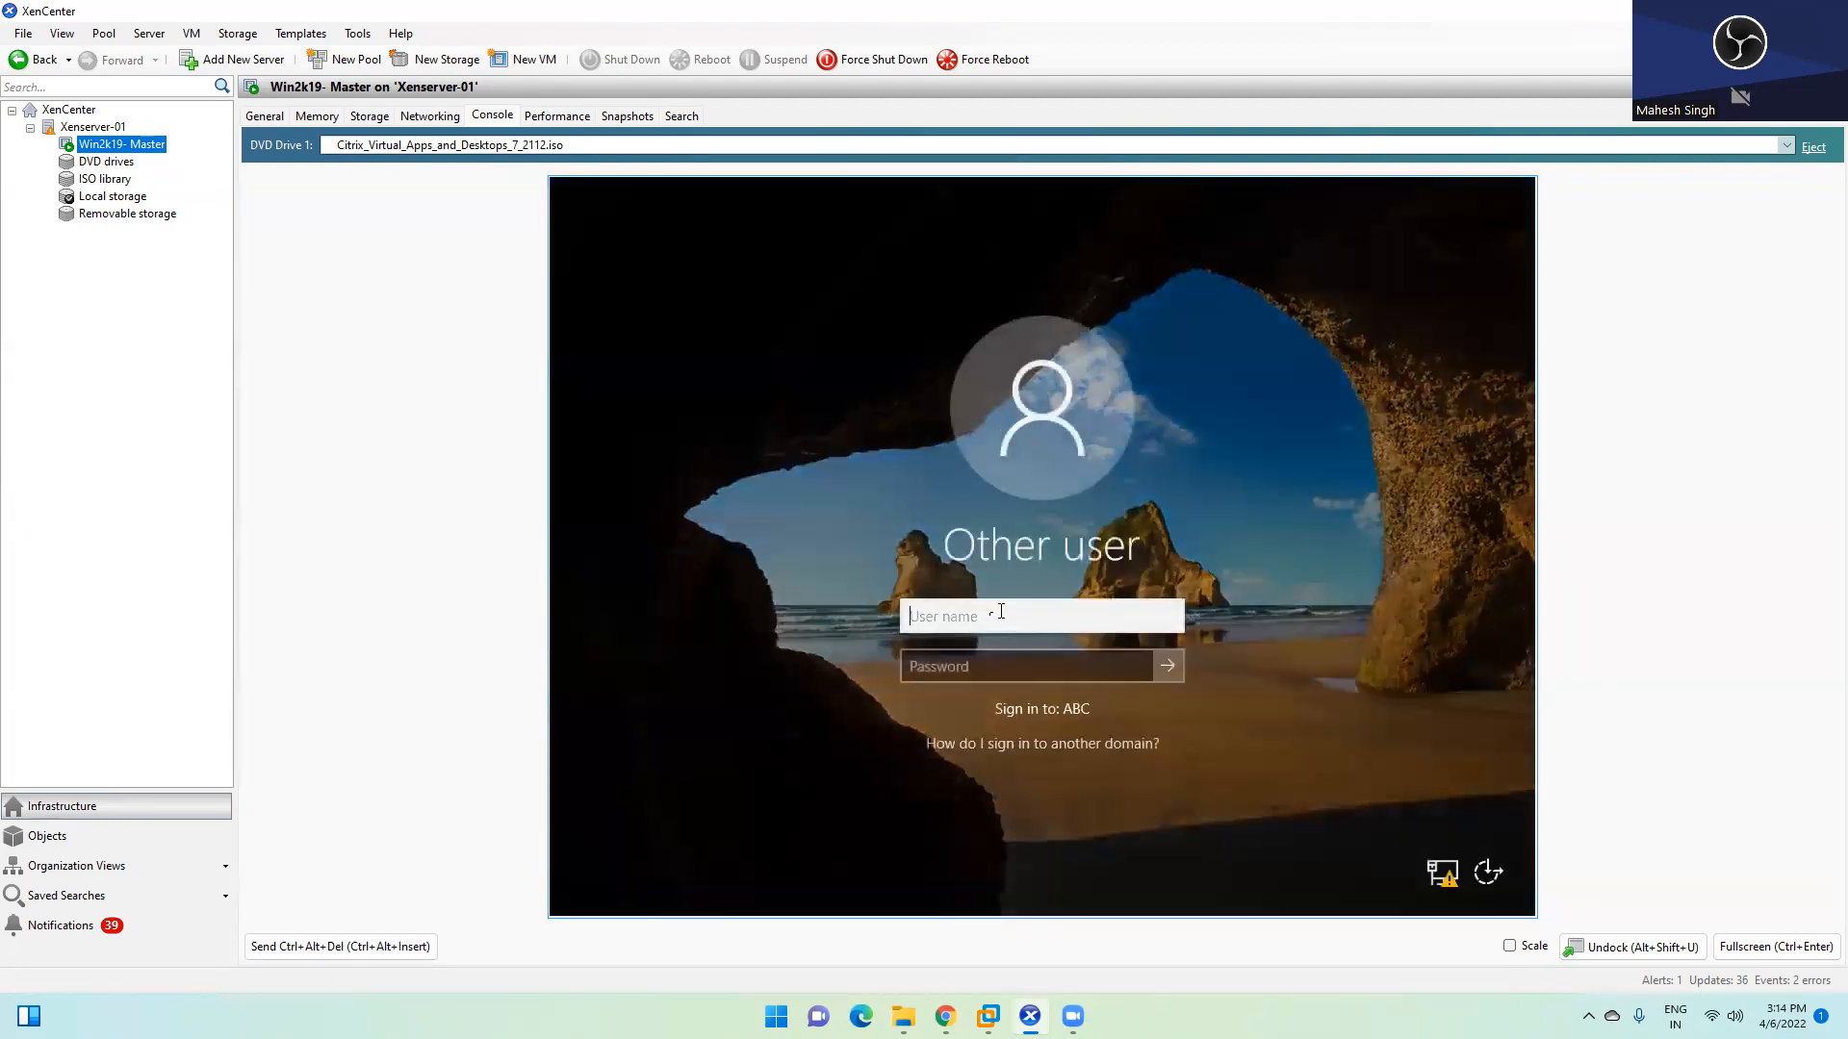
type("root")
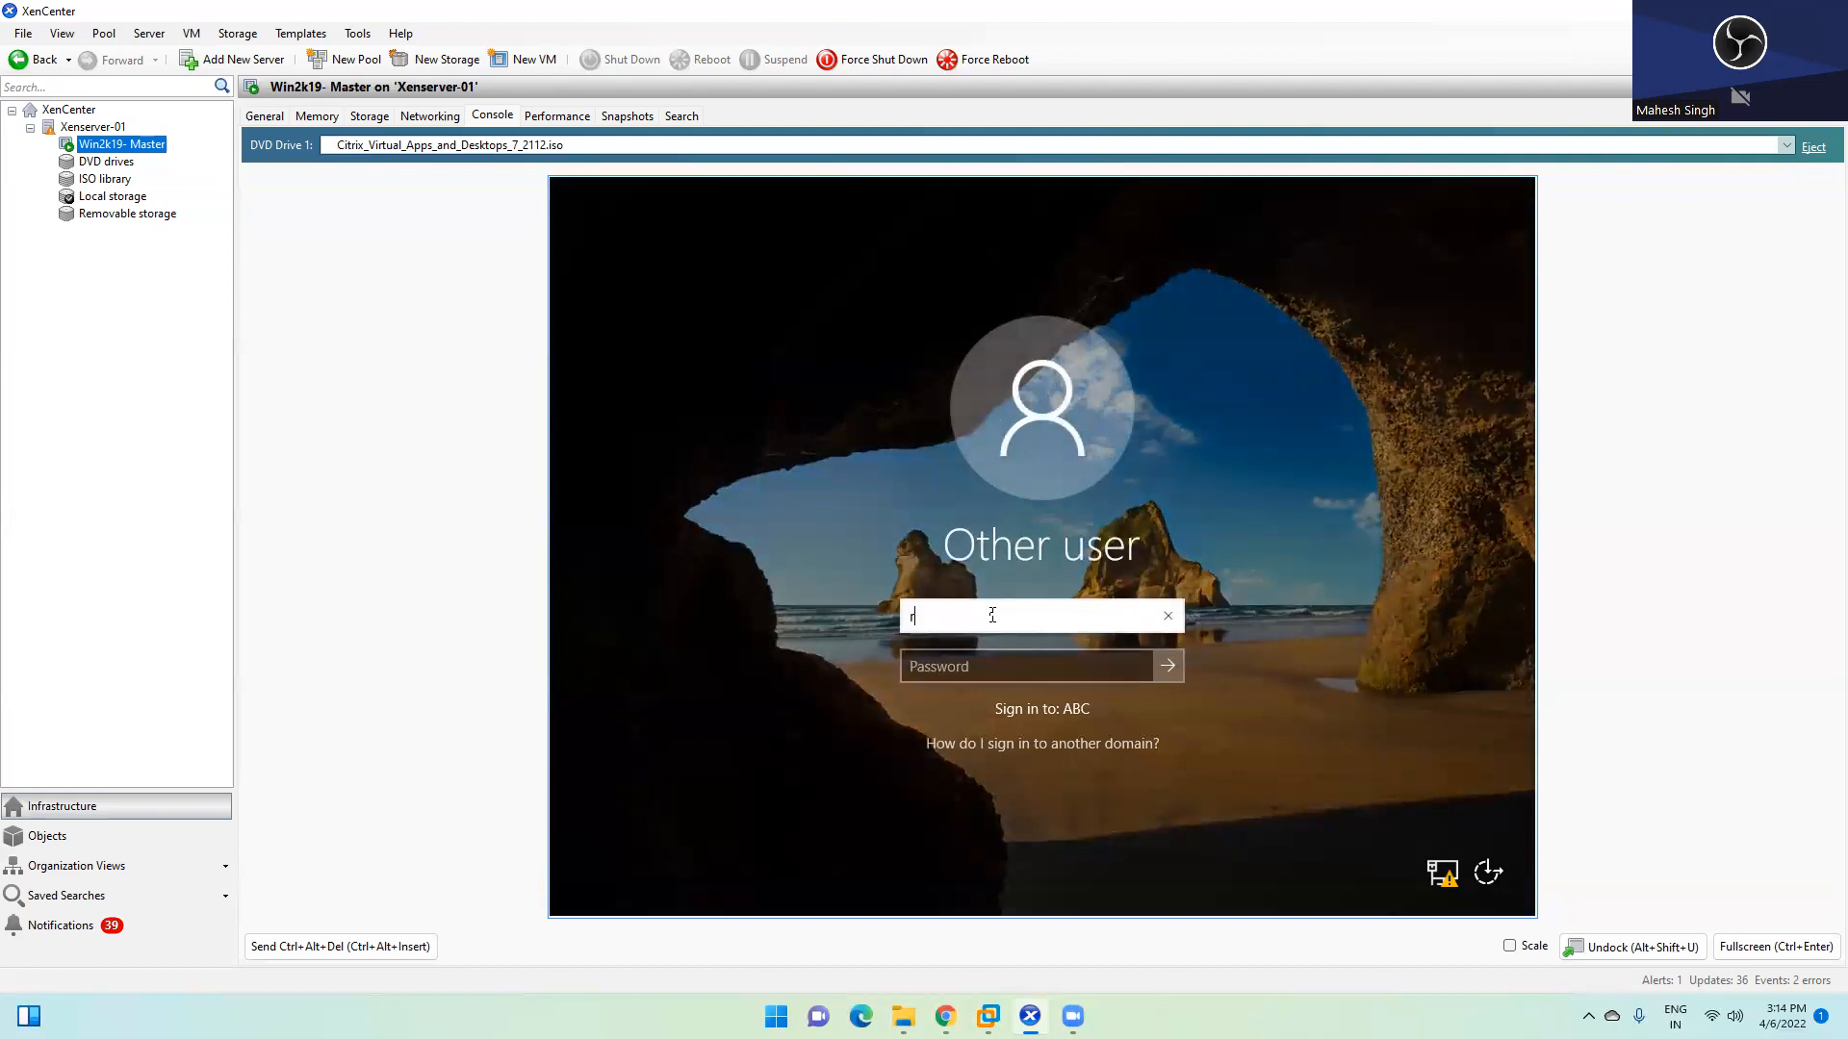
key("Tab")
type("********")
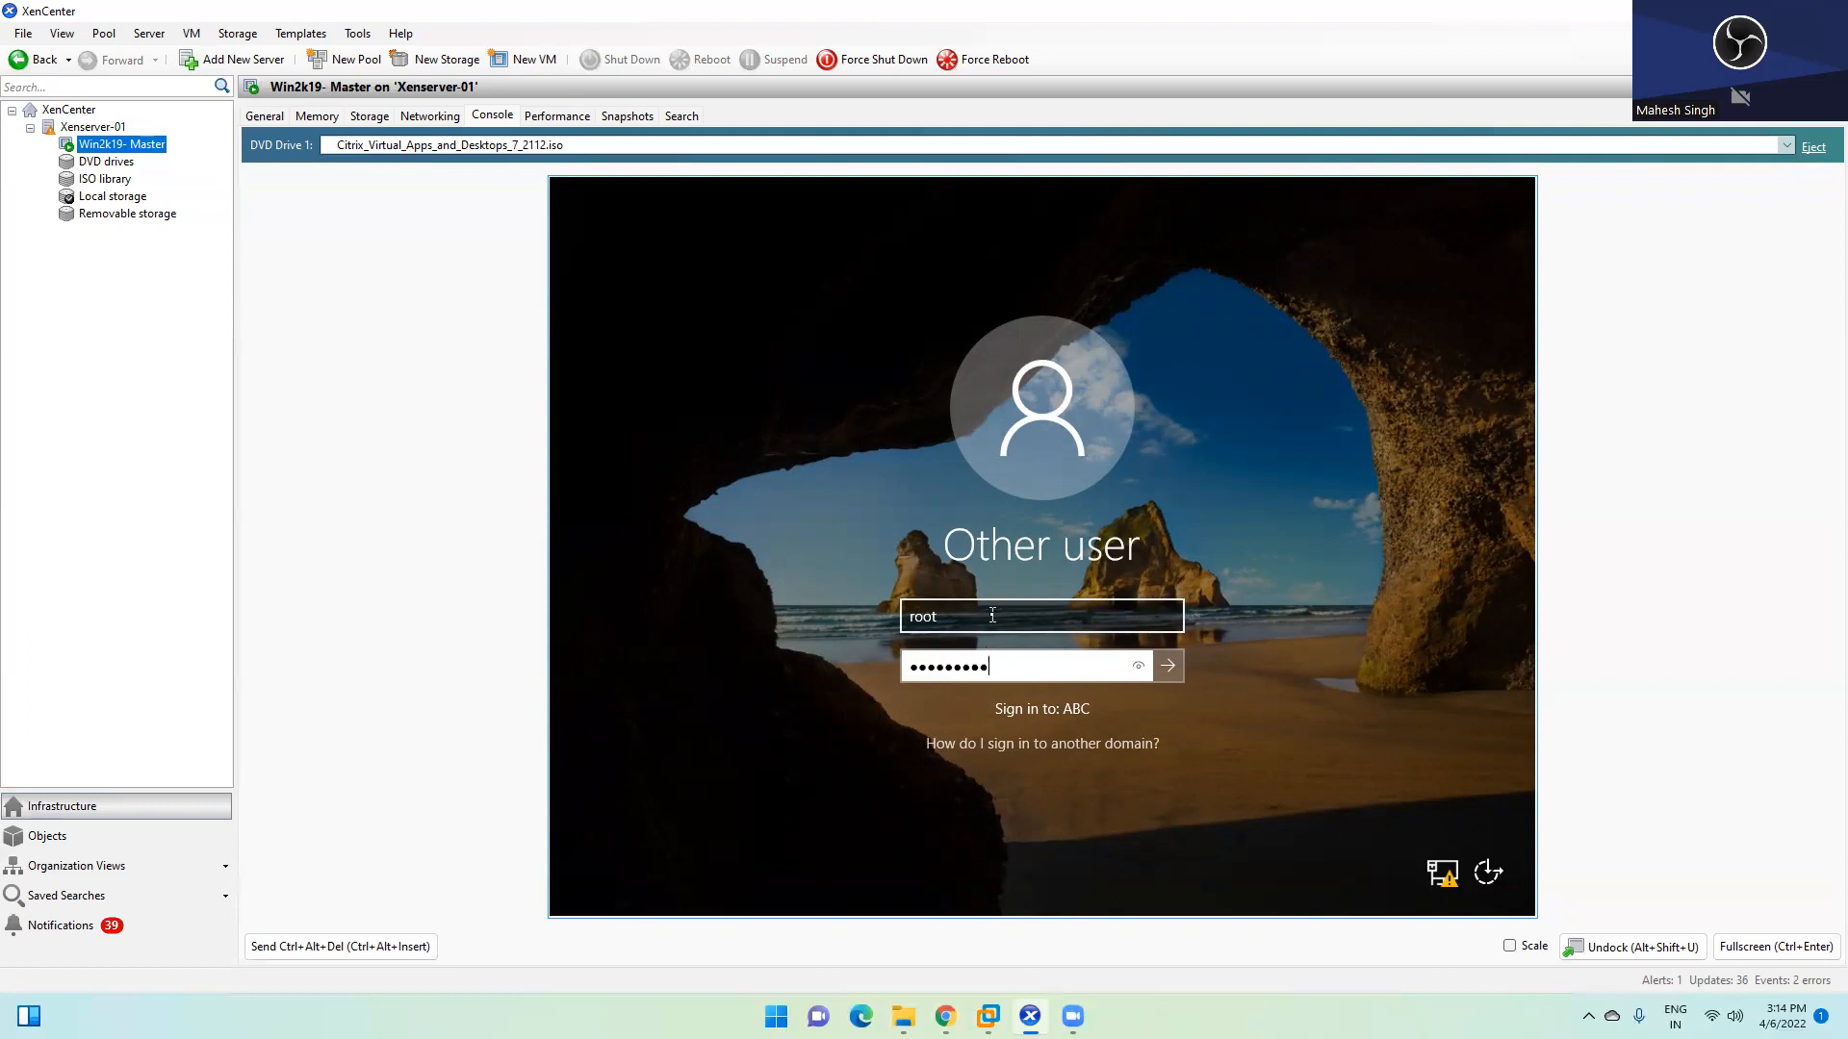
key("Return")
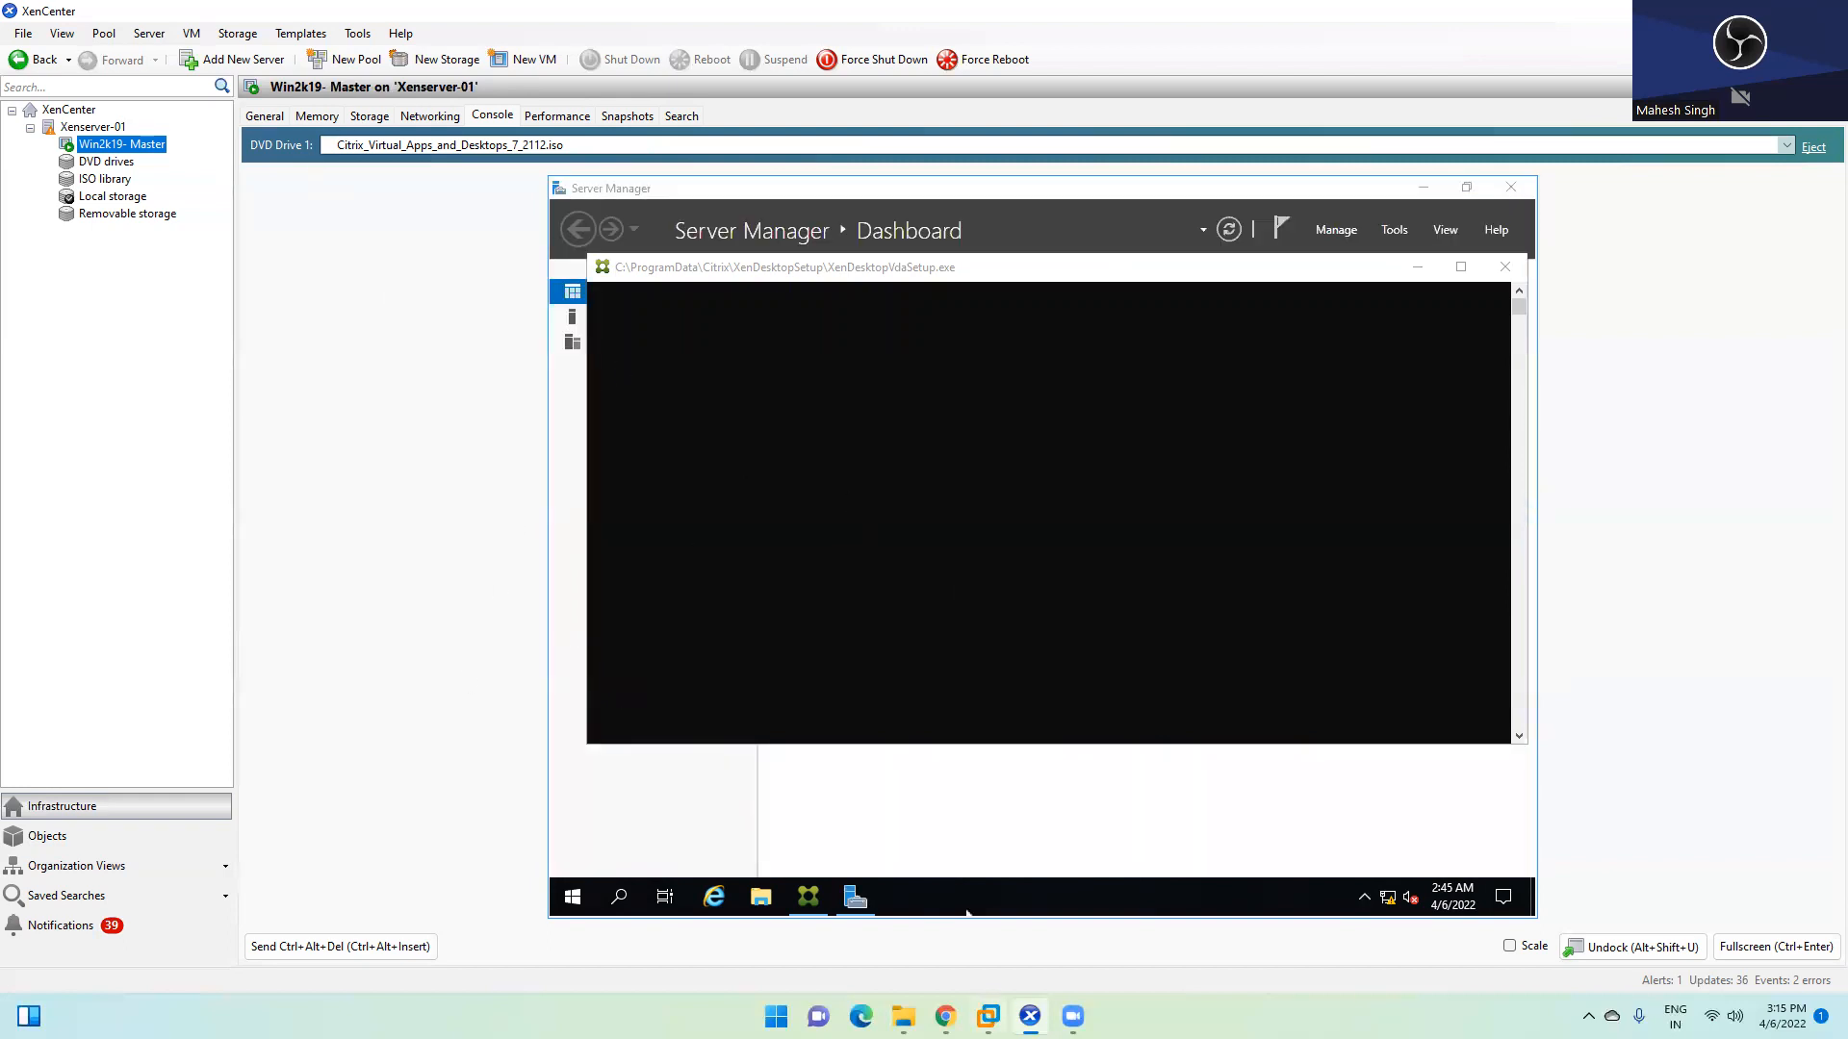
Switch to the domain controller VM and sign in with its password
mouse_move(989, 1016)
left_click(771, 883)
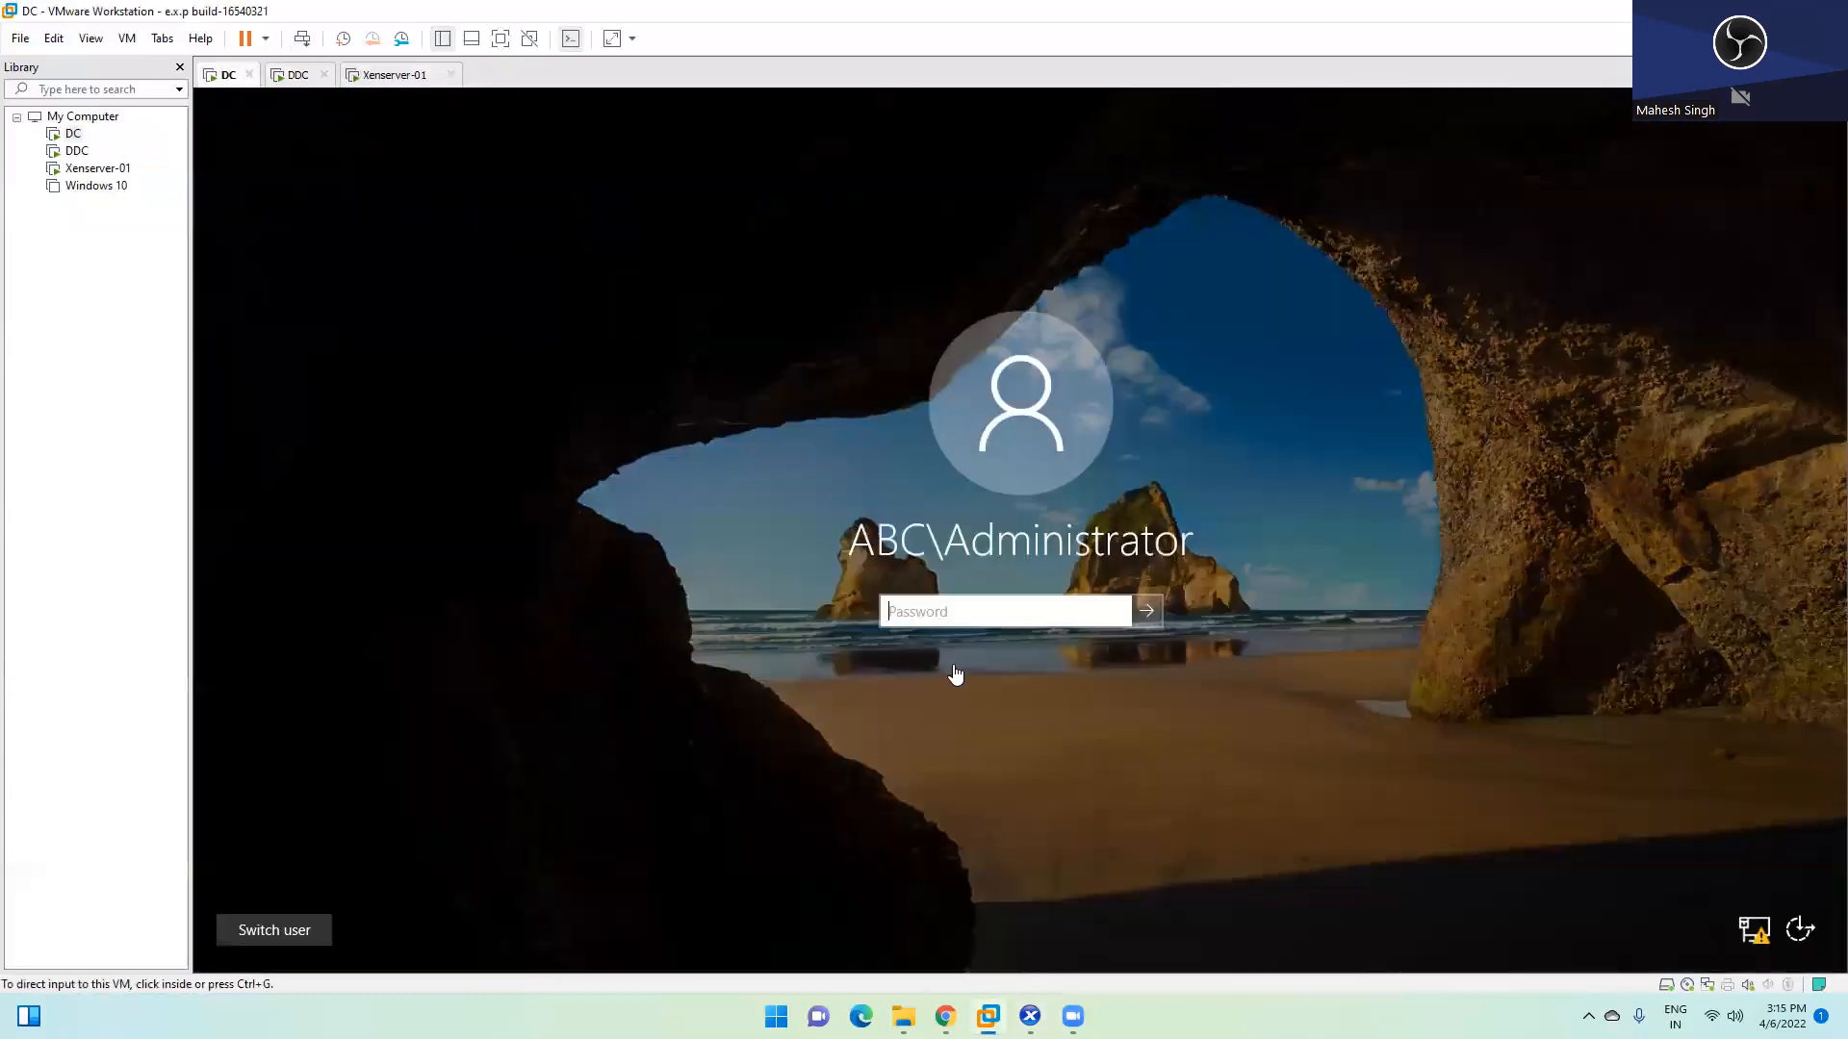
left_click(939, 614)
type("••••••••")
key("Return")
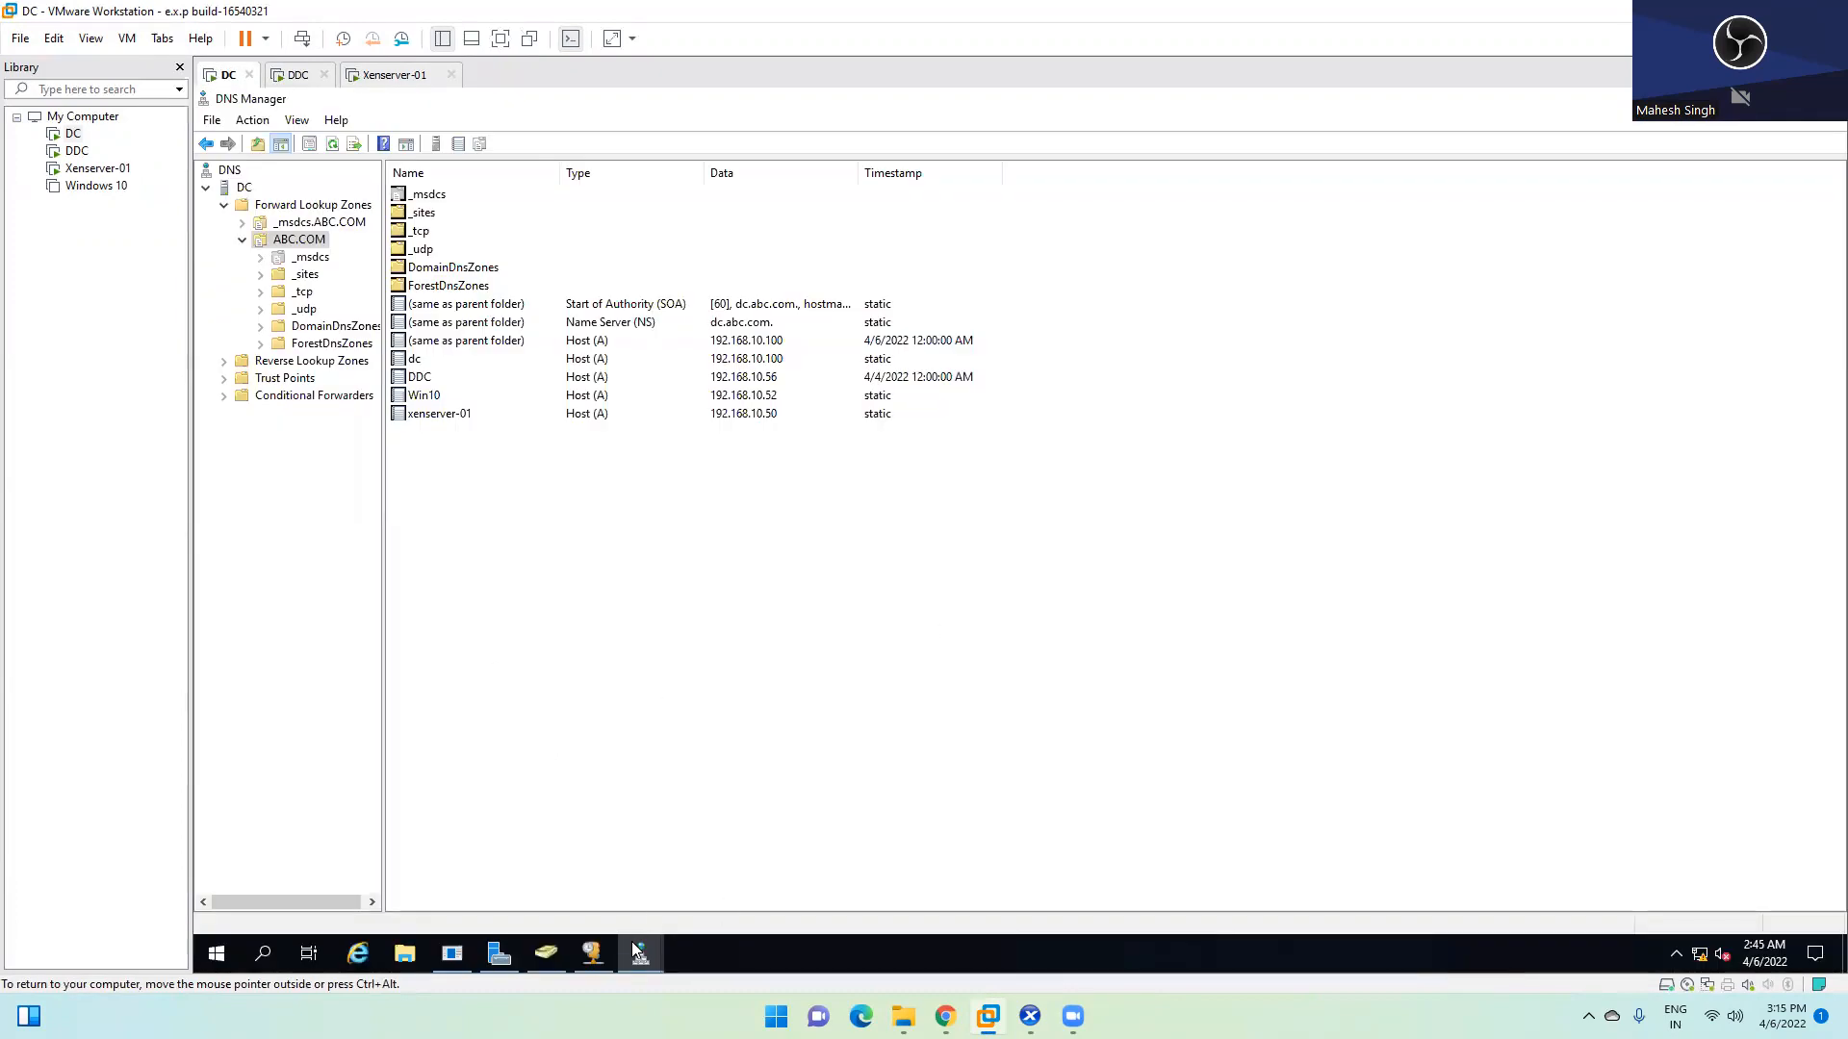
Bring Active Directory Users and Computers forward and open the Users container
left_click(556, 950)
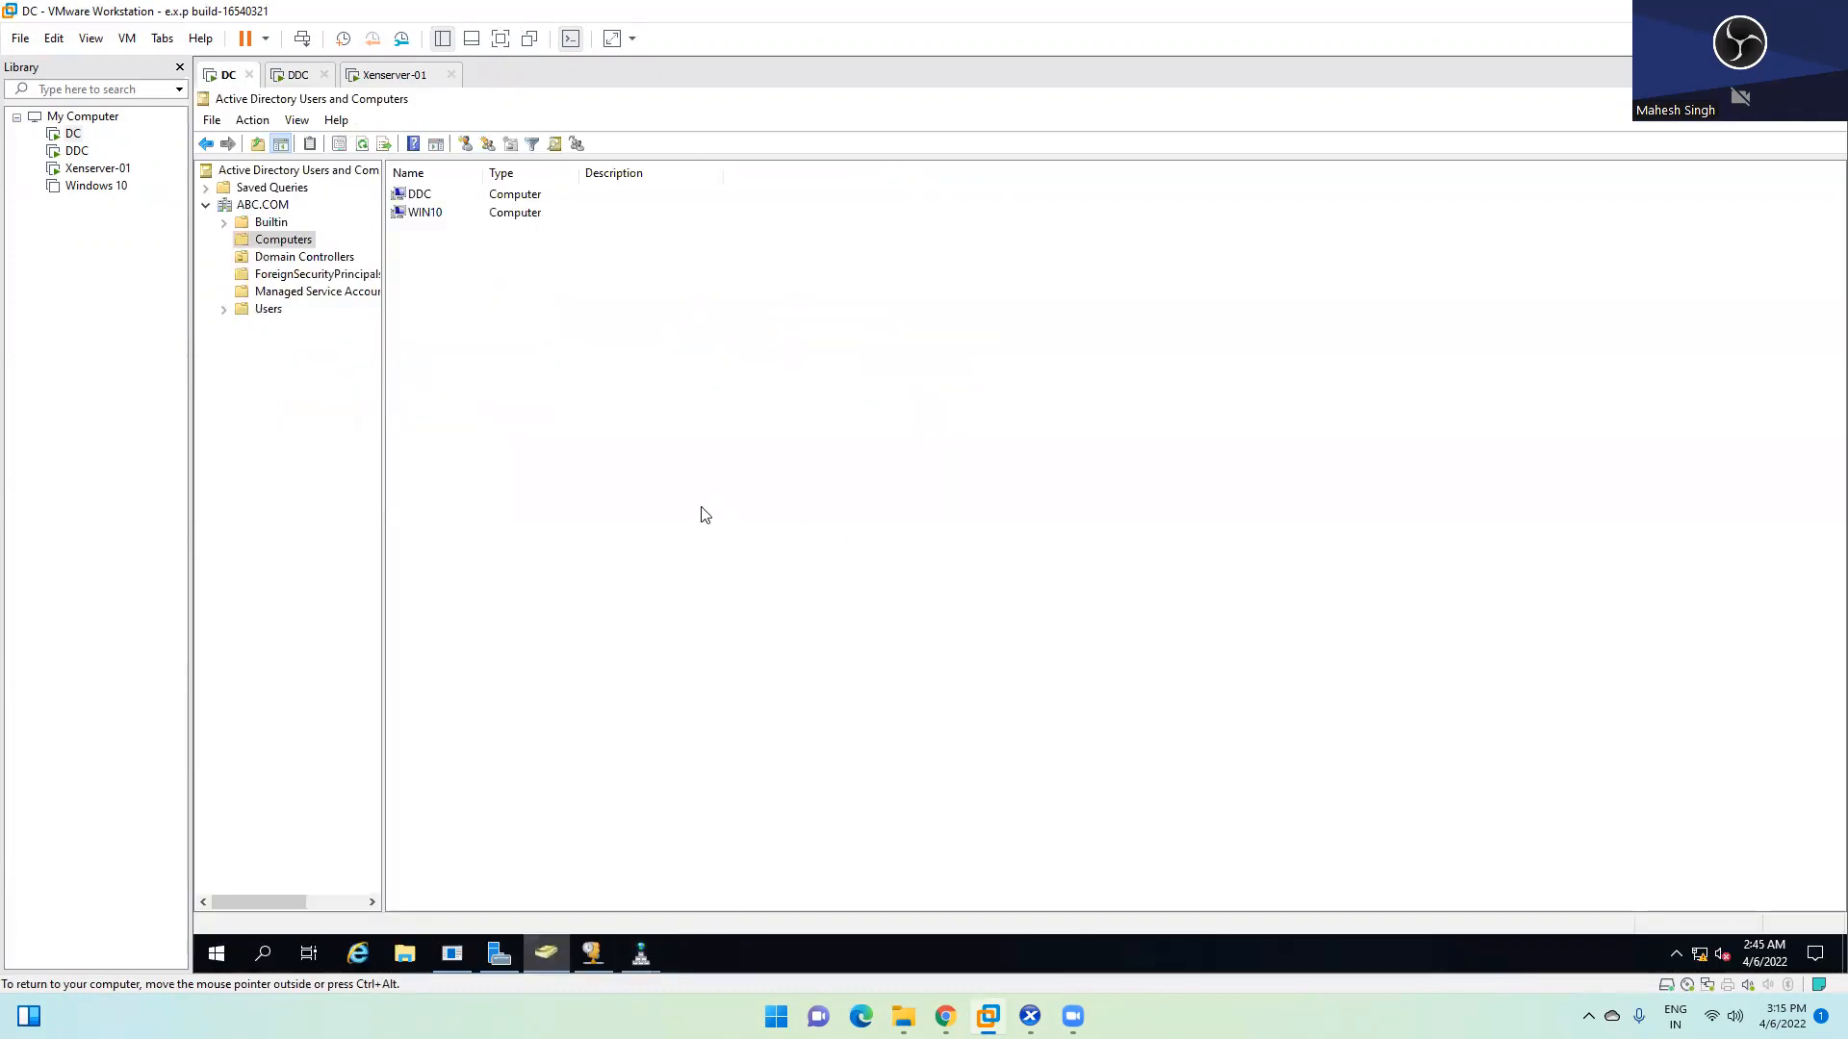
left_click(554, 949)
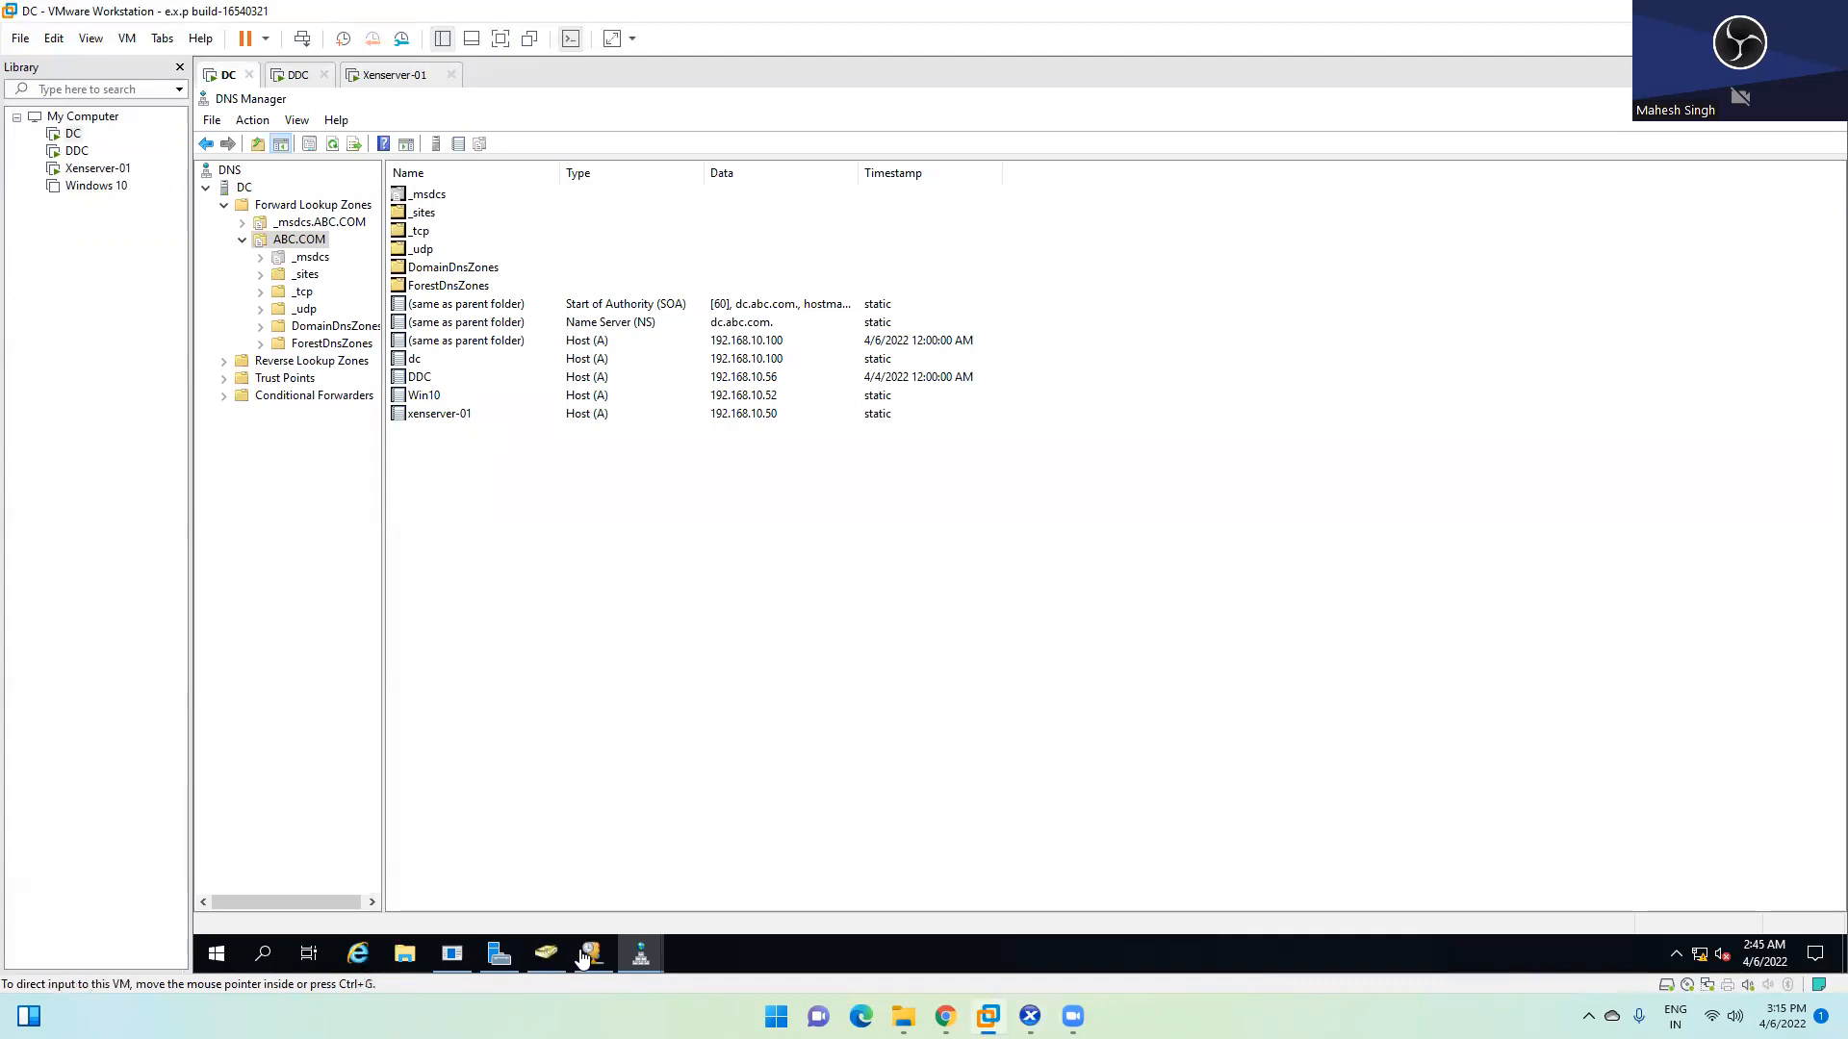
left_click(589, 952)
left_click(546, 952)
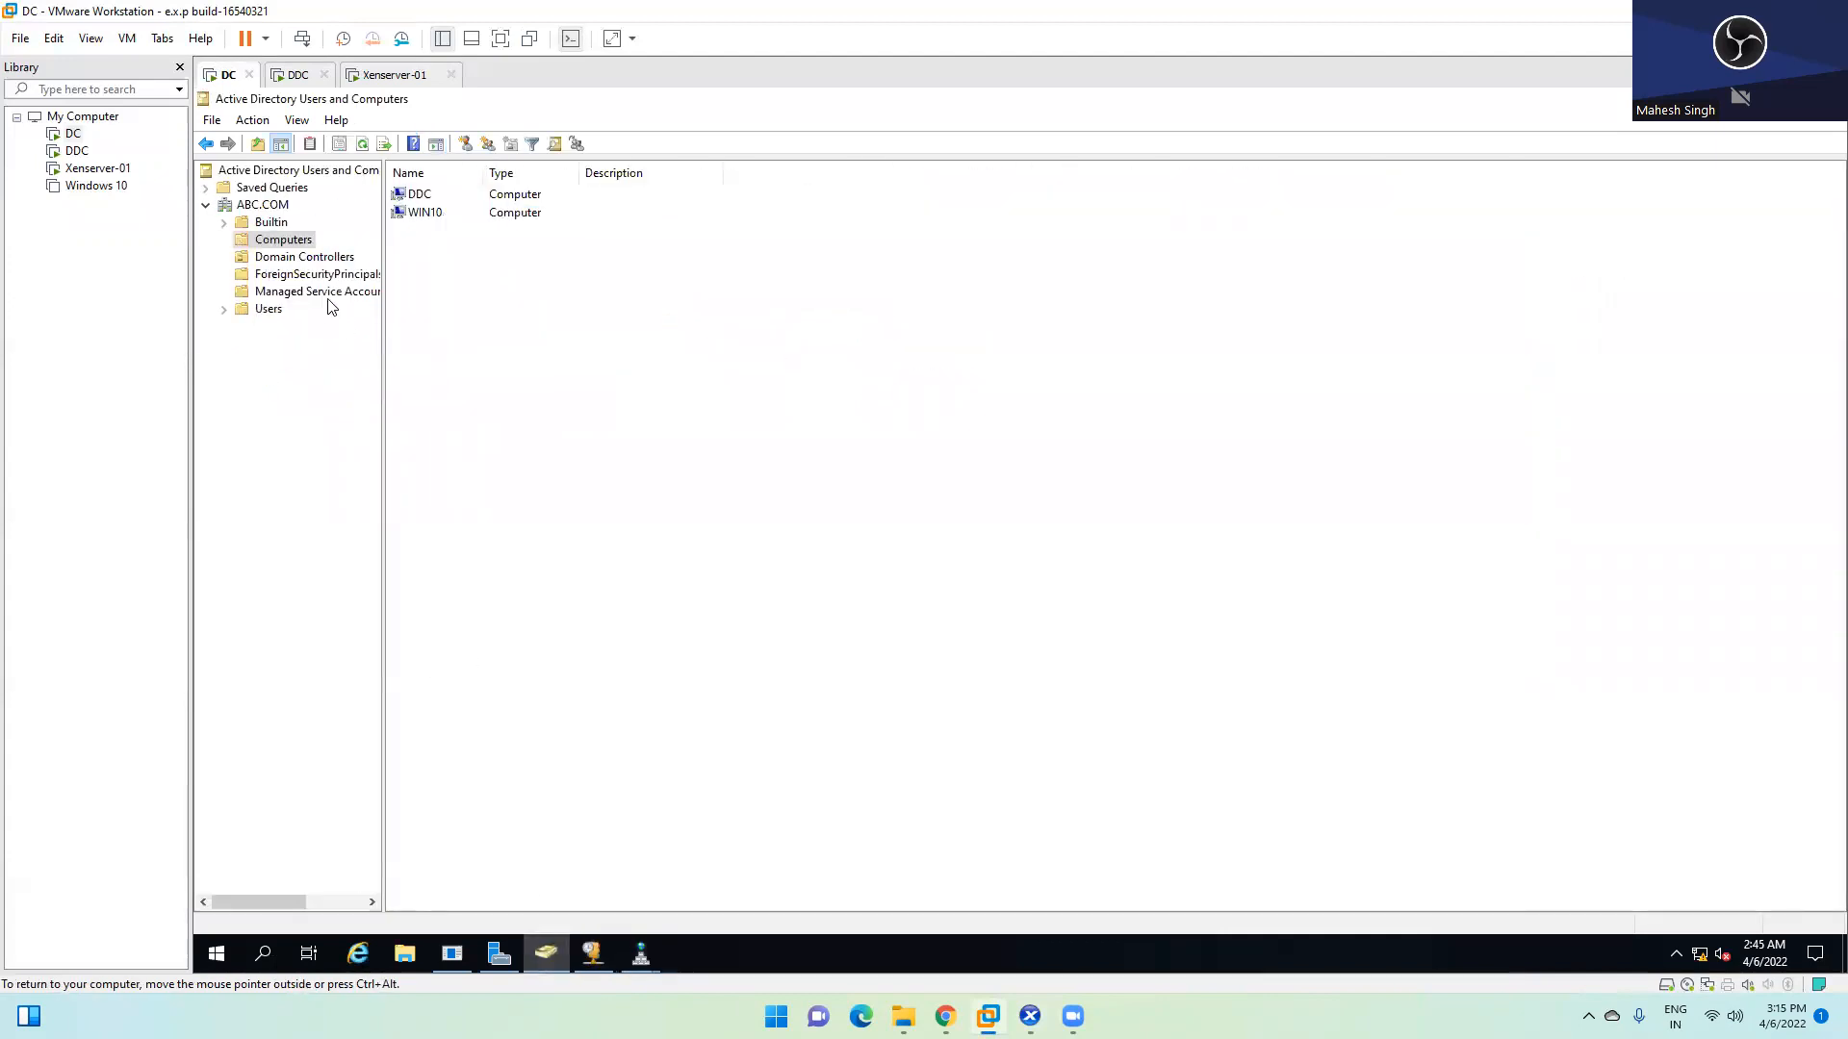
left_click(273, 309)
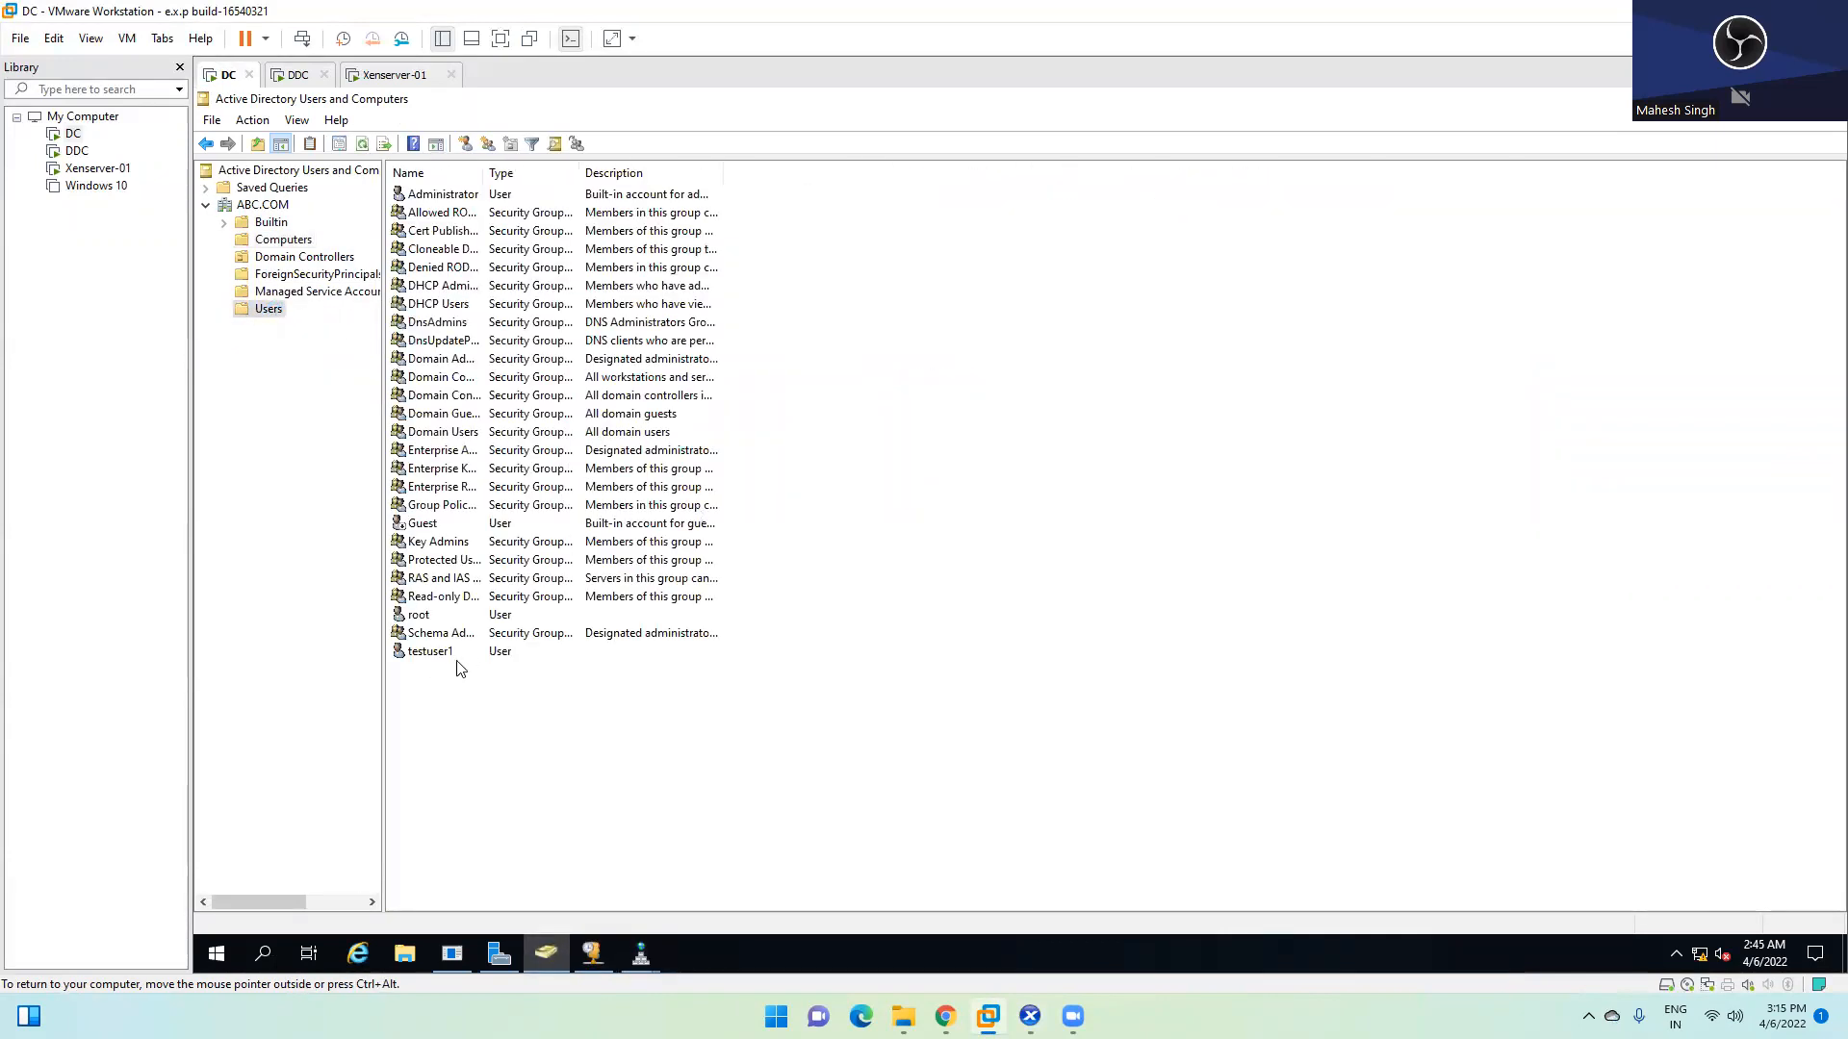
Check testuser1's Account and Member Of properties
left_click(439, 655)
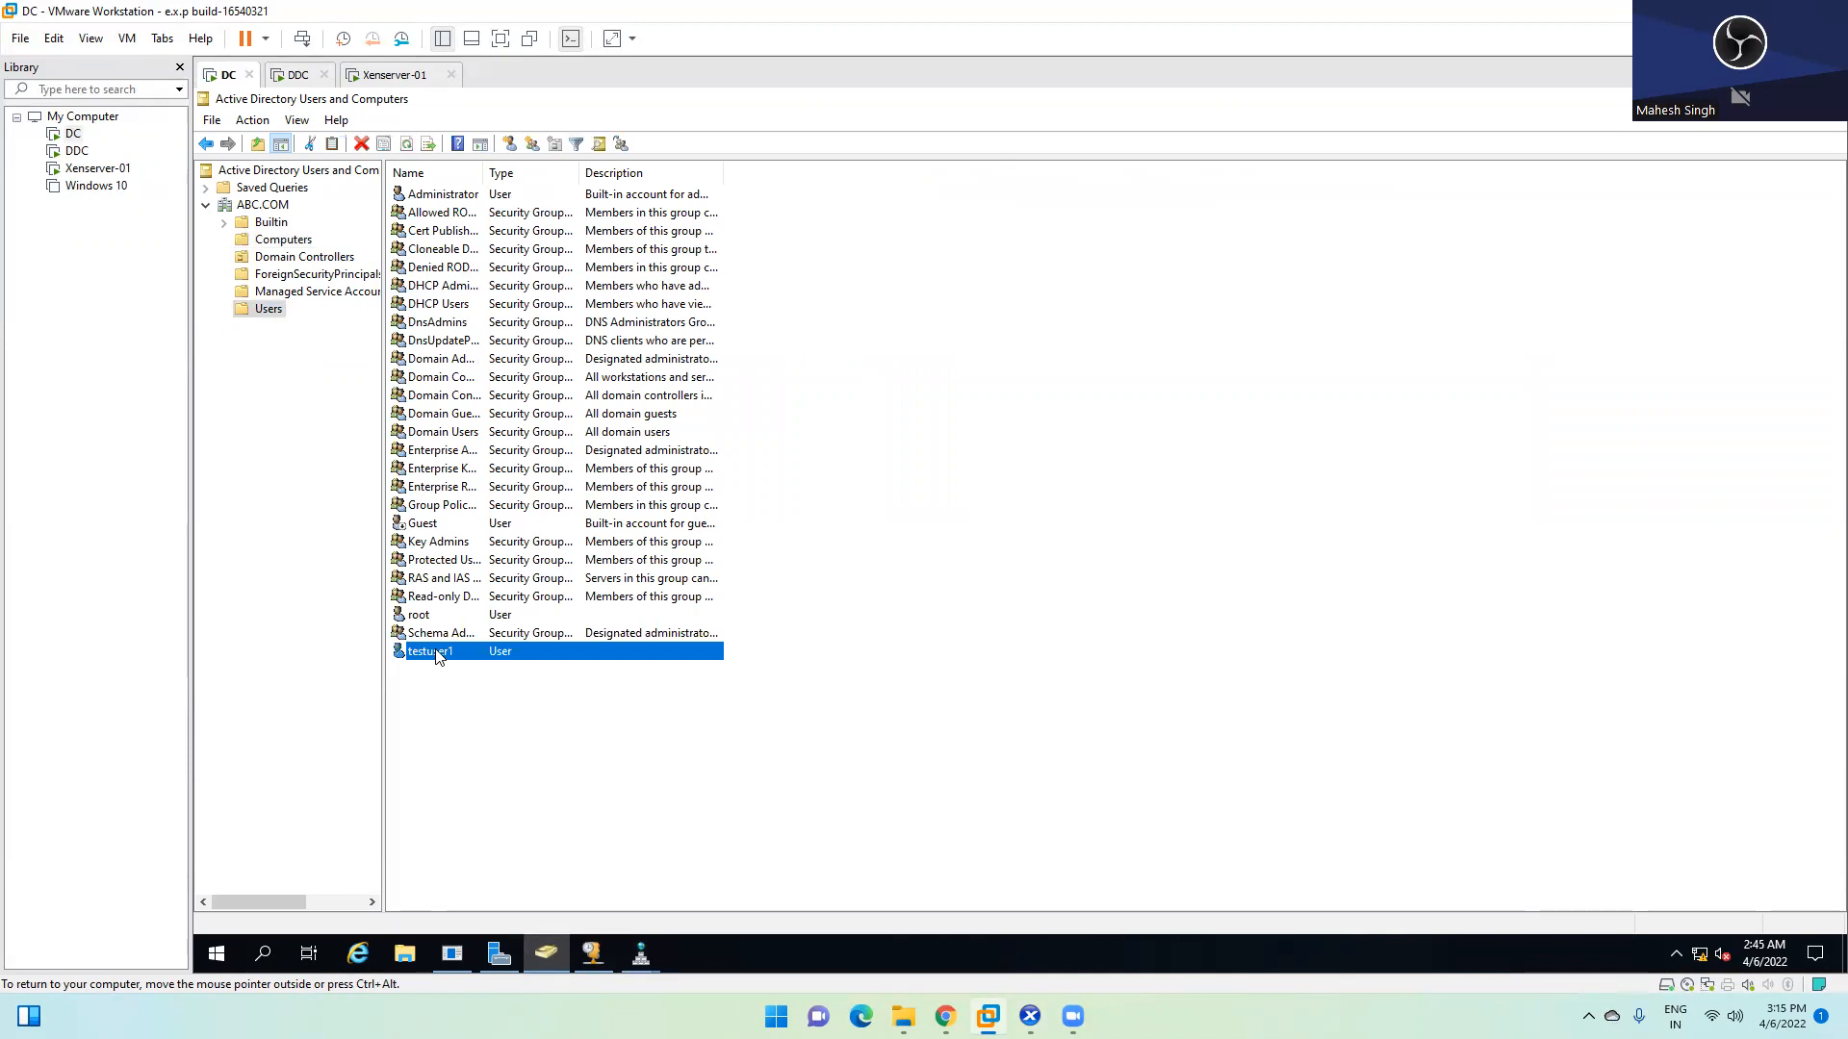
right_click(439, 653)
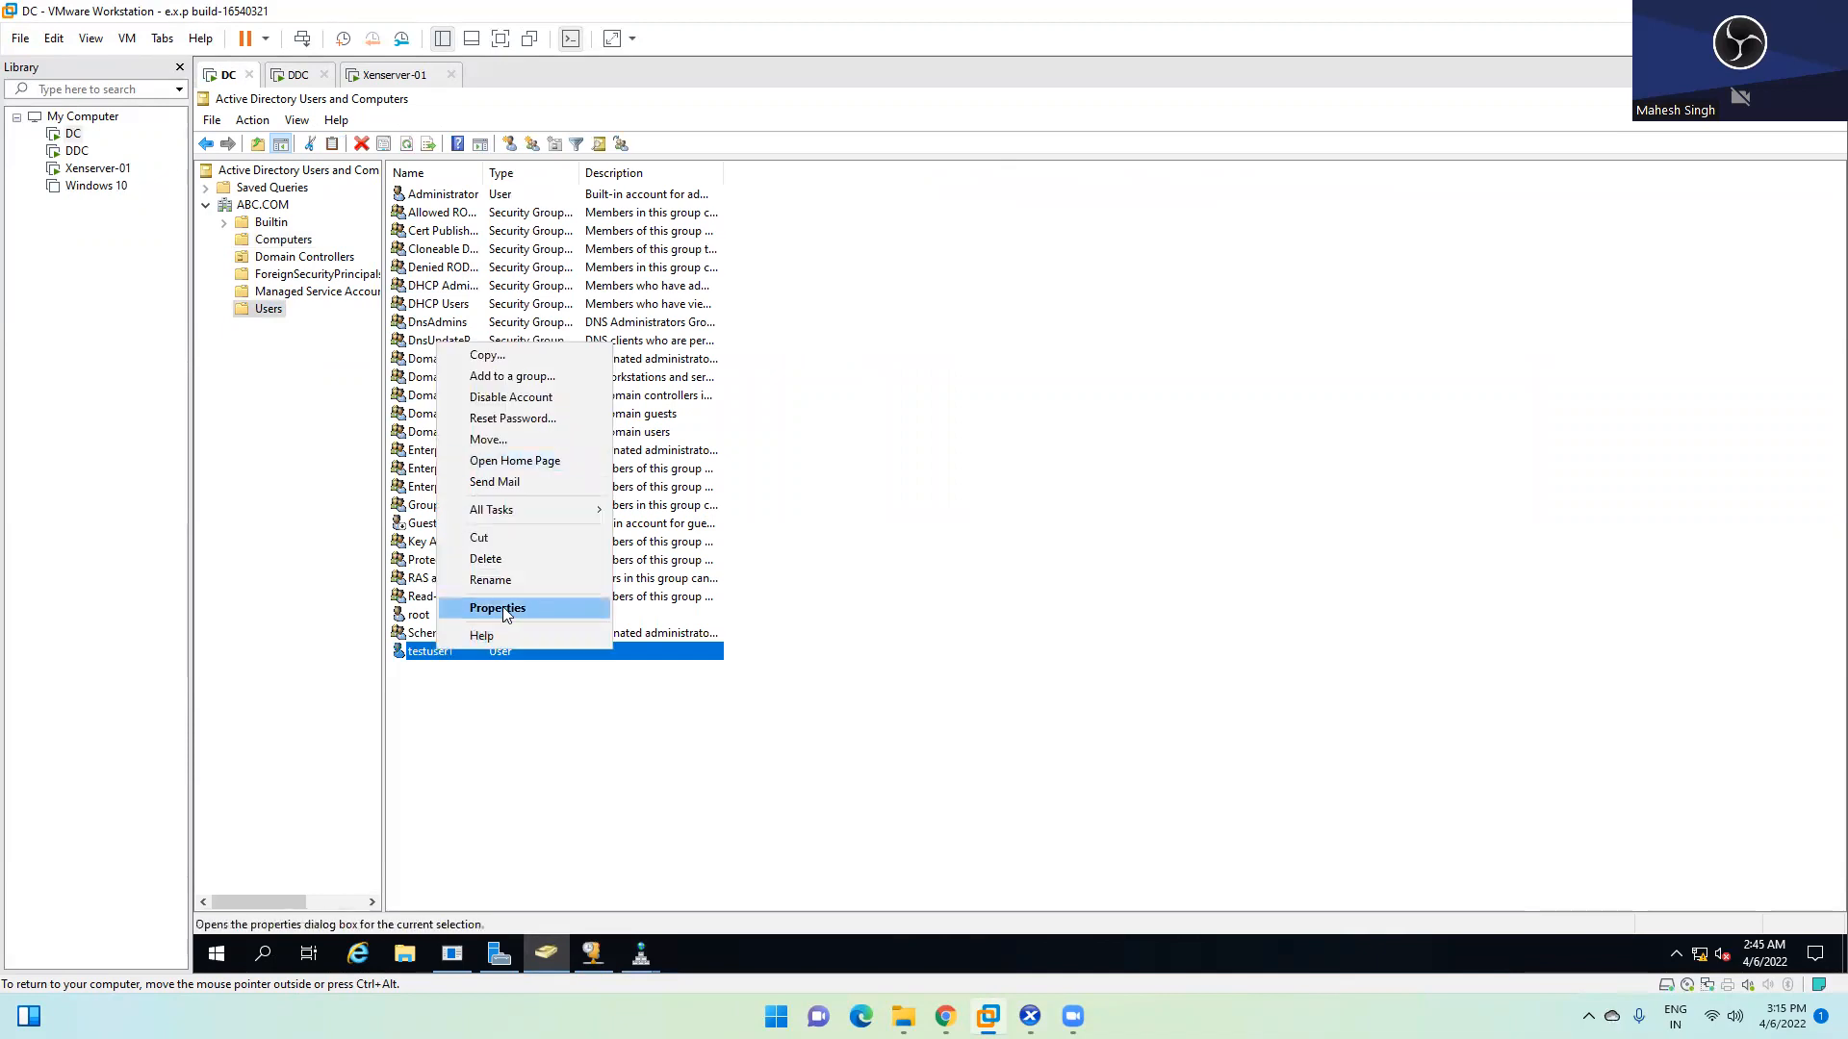
left_click(497, 608)
left_click(974, 331)
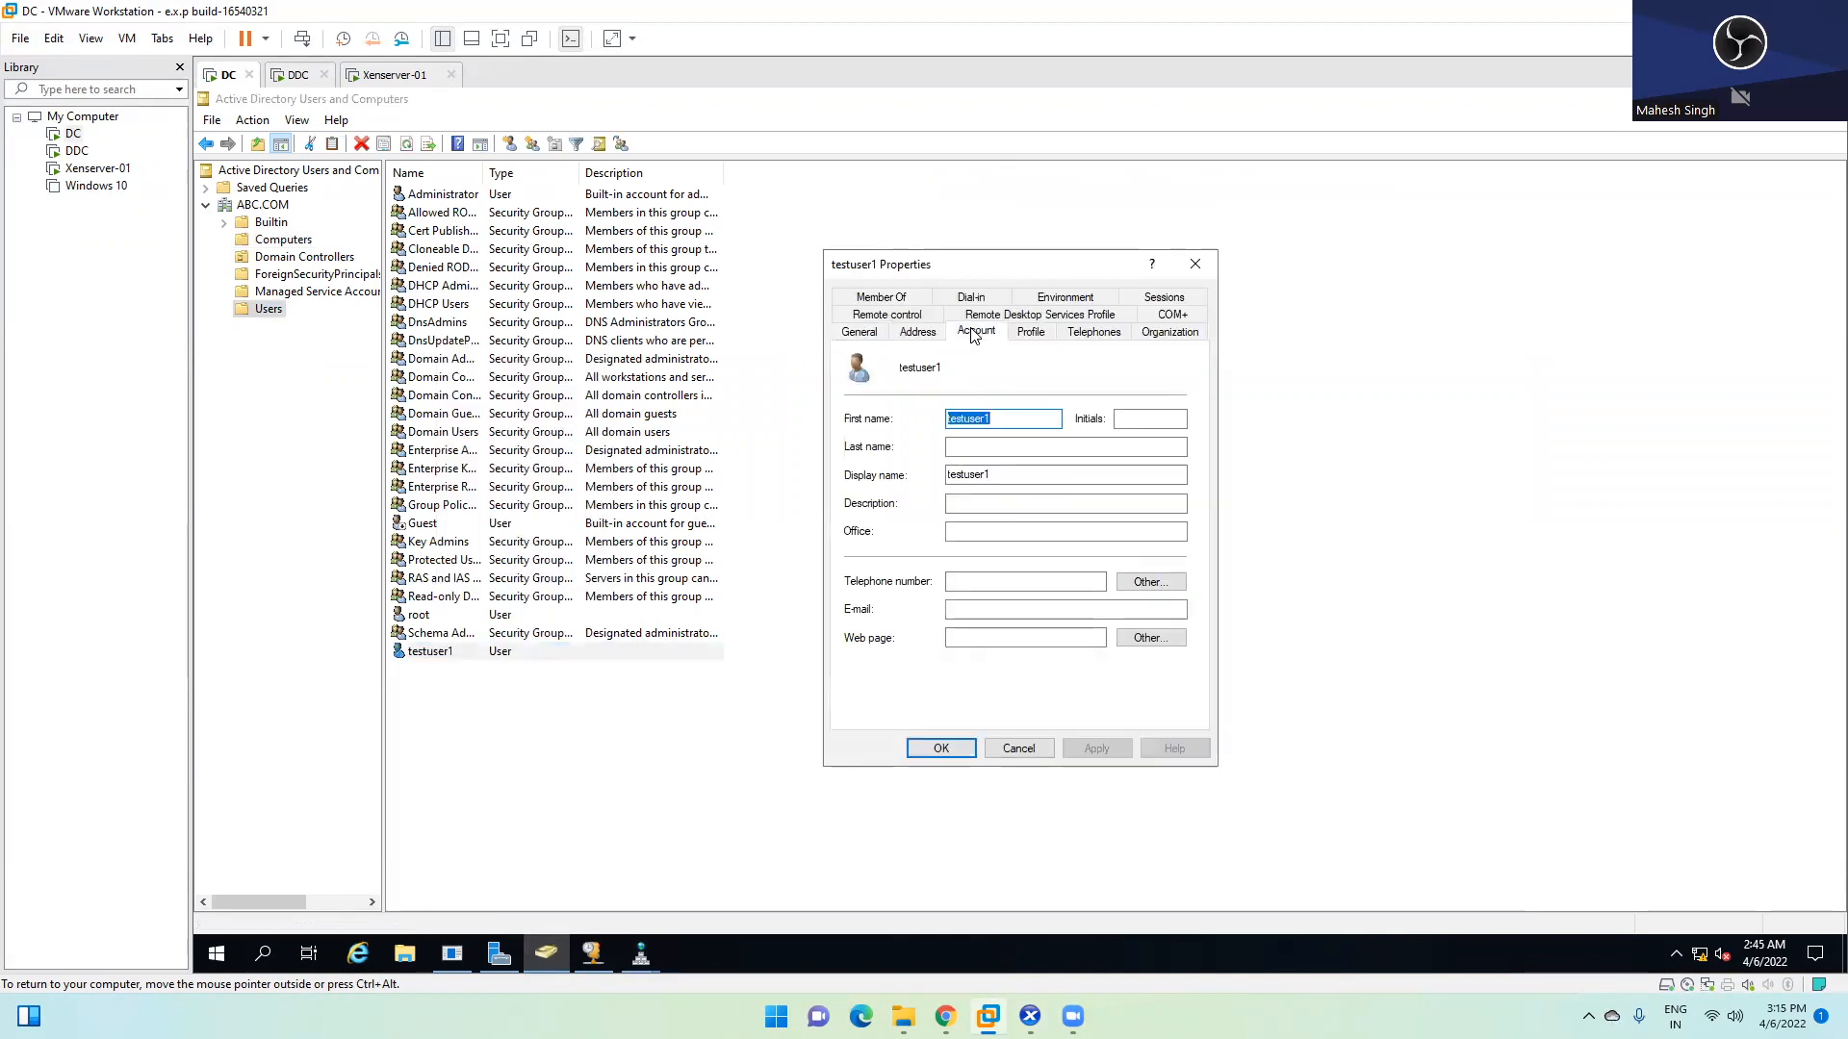
left_click(887, 298)
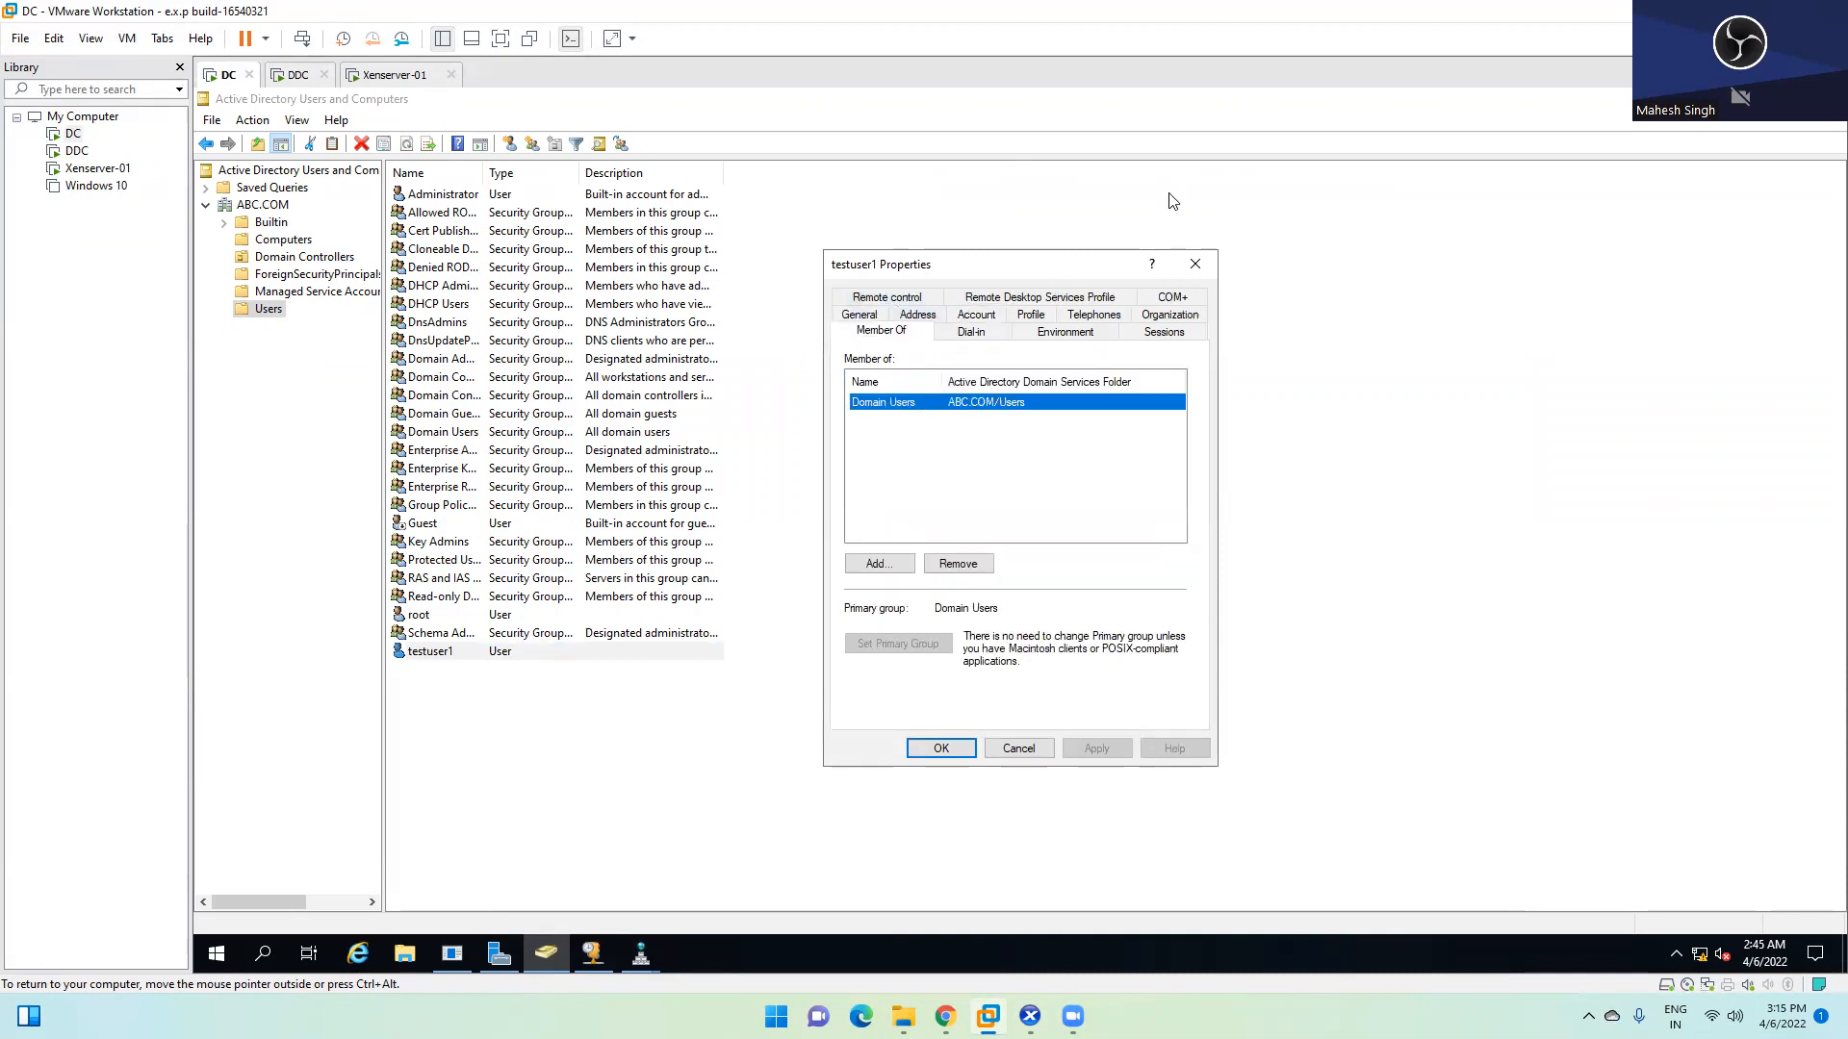
left_click(1194, 263)
Reopen and close testuser1's properties, then bring up the Users container's New User action
left_click(429, 667)
left_click(440, 652)
right_click(440, 654)
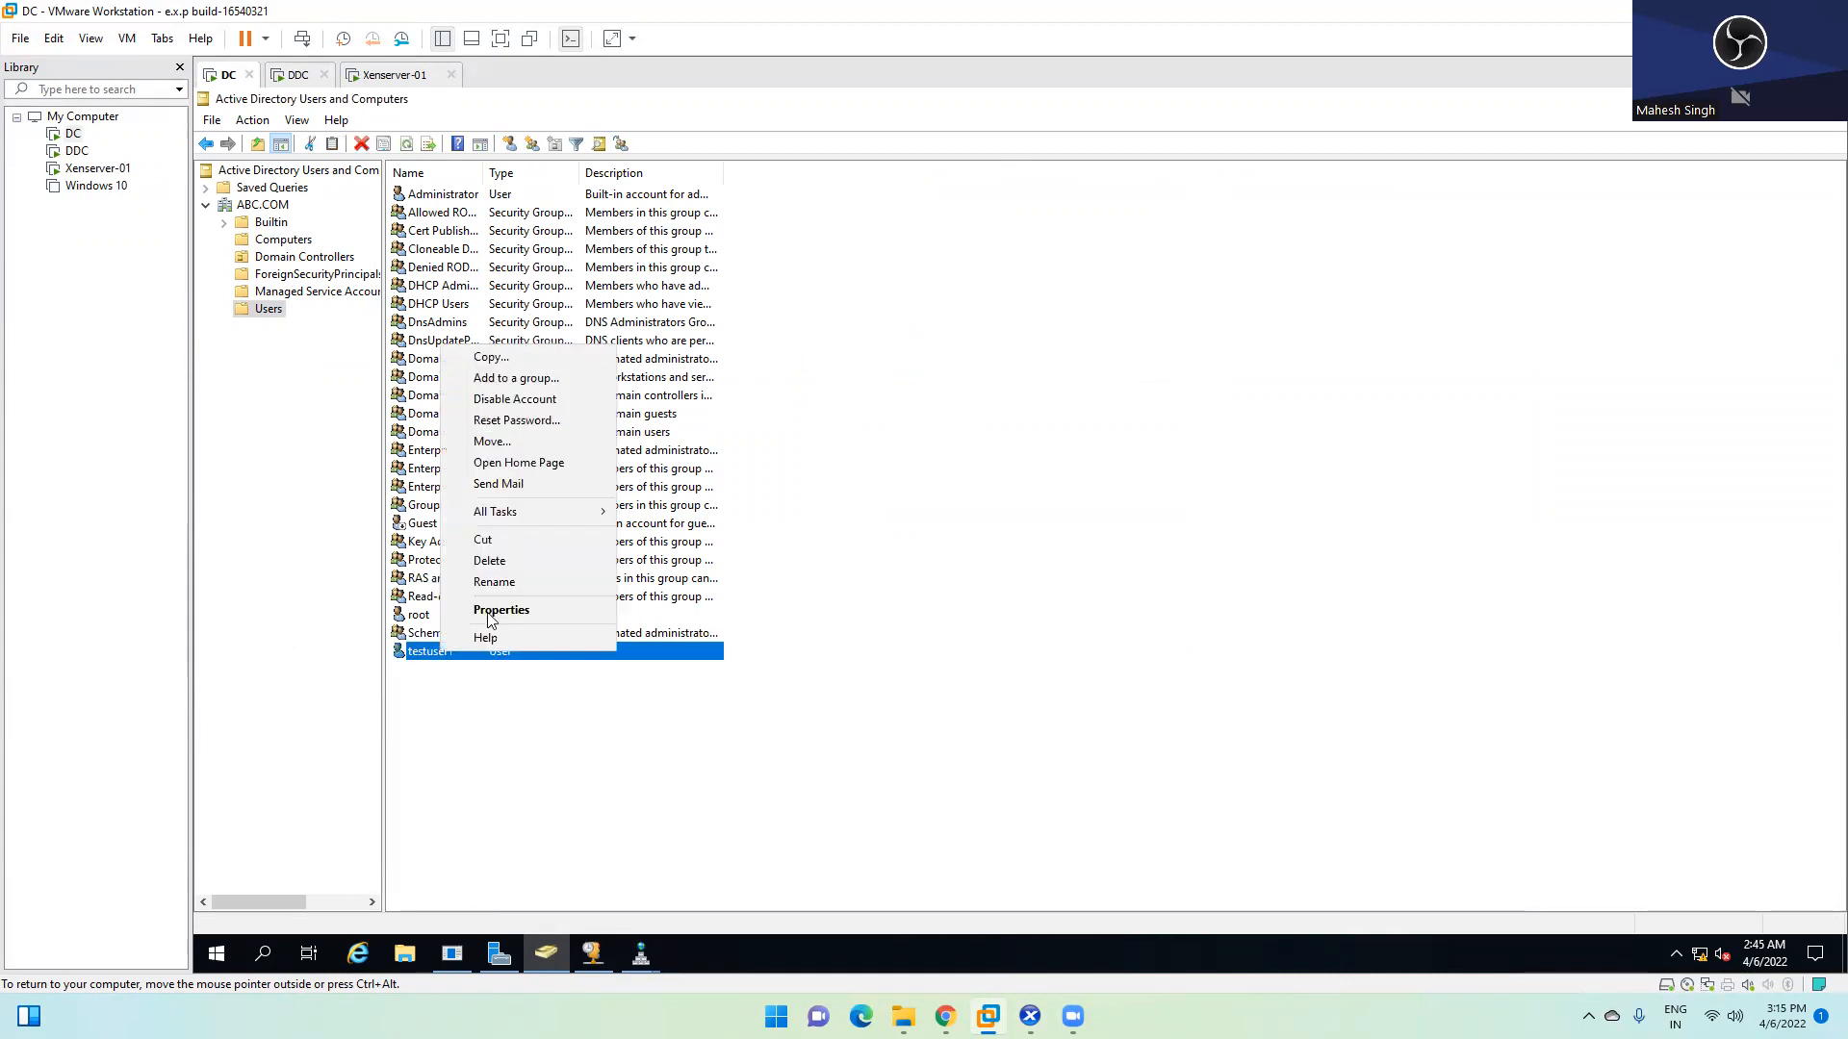
left_click(496, 612)
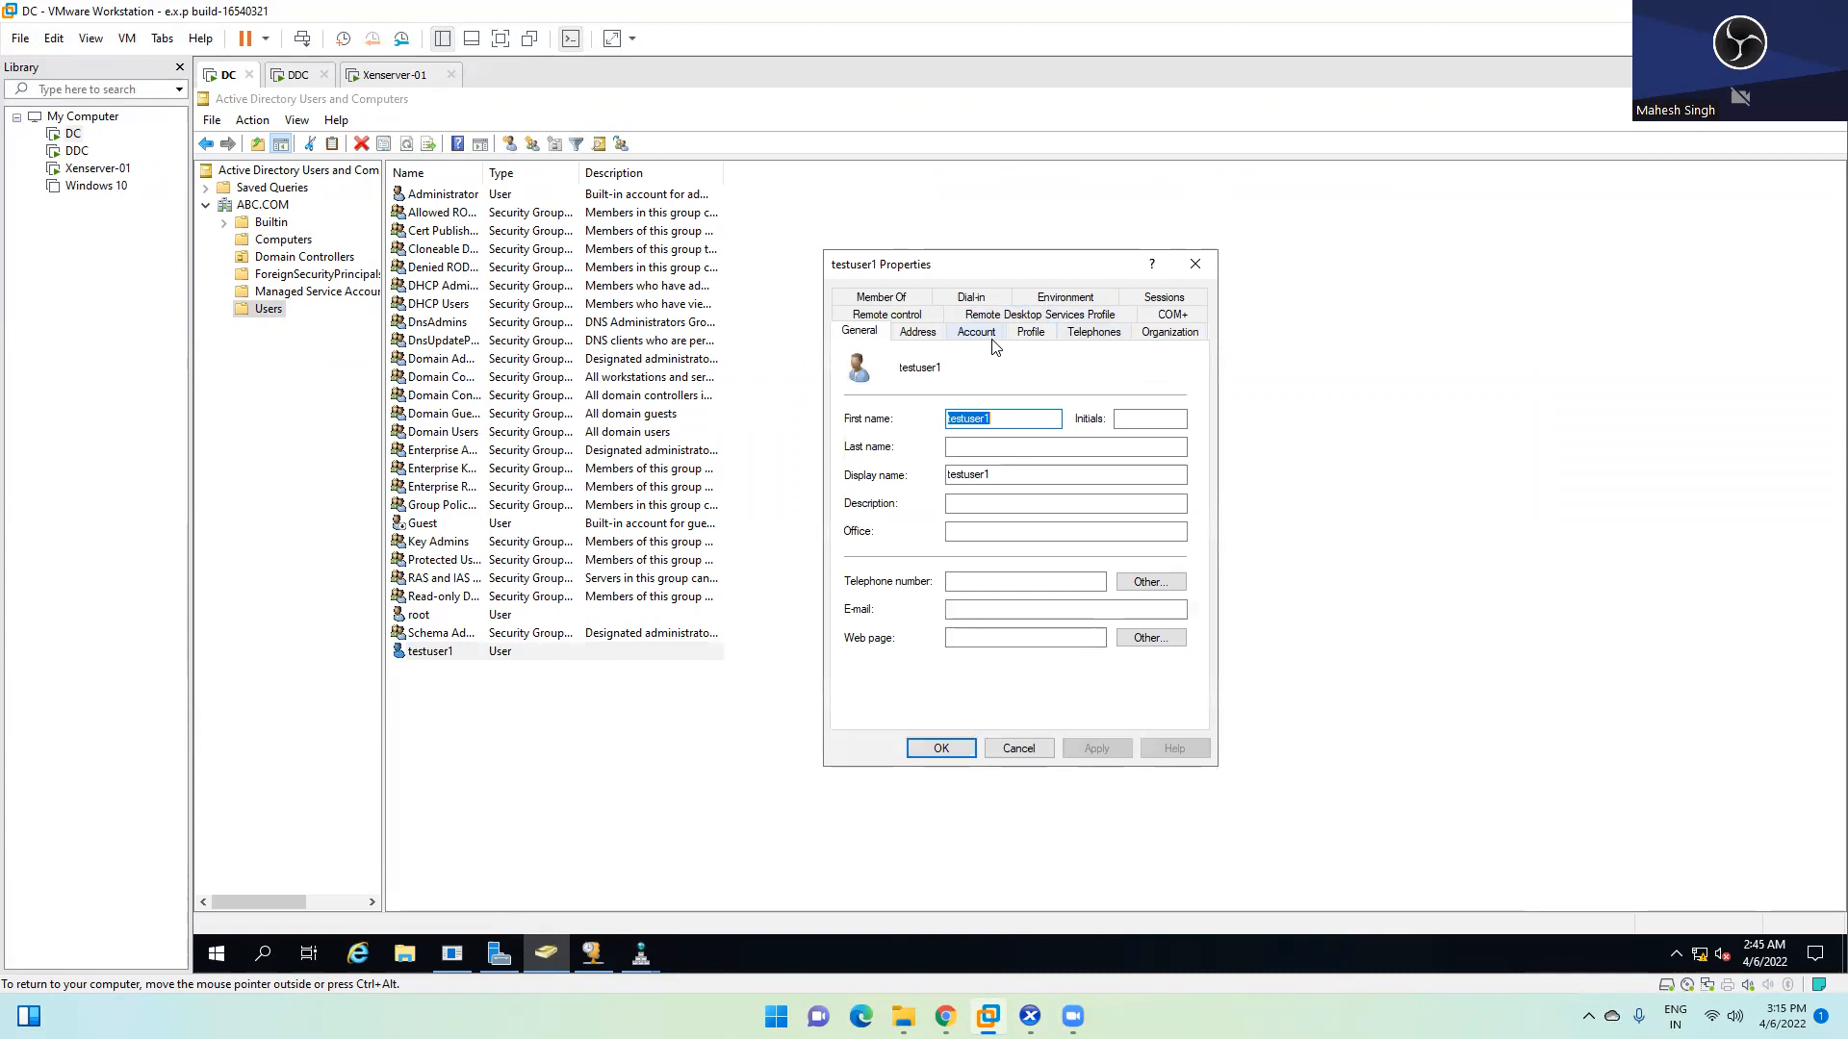
left_click(1194, 263)
right_click(489, 713)
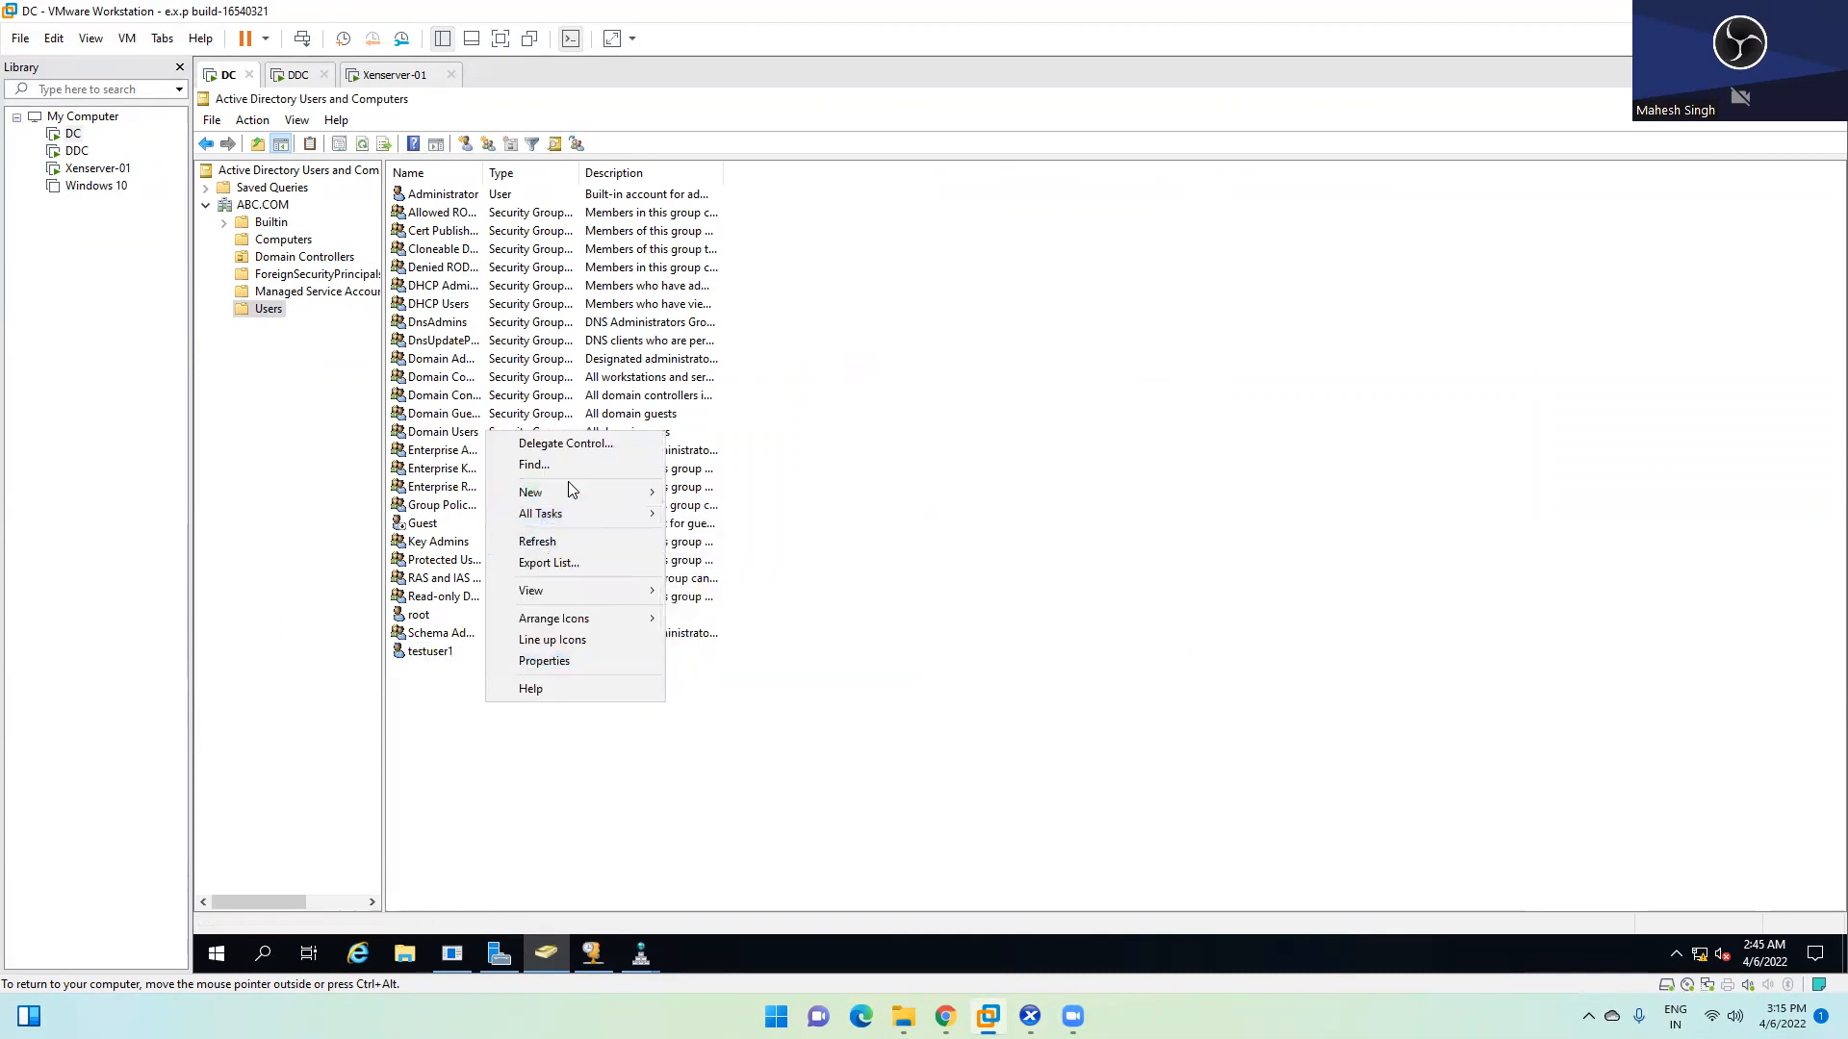
Start a new domain user, entering the name testuser and logon name testuser2
mouse_move(564, 489)
left_click(739, 706)
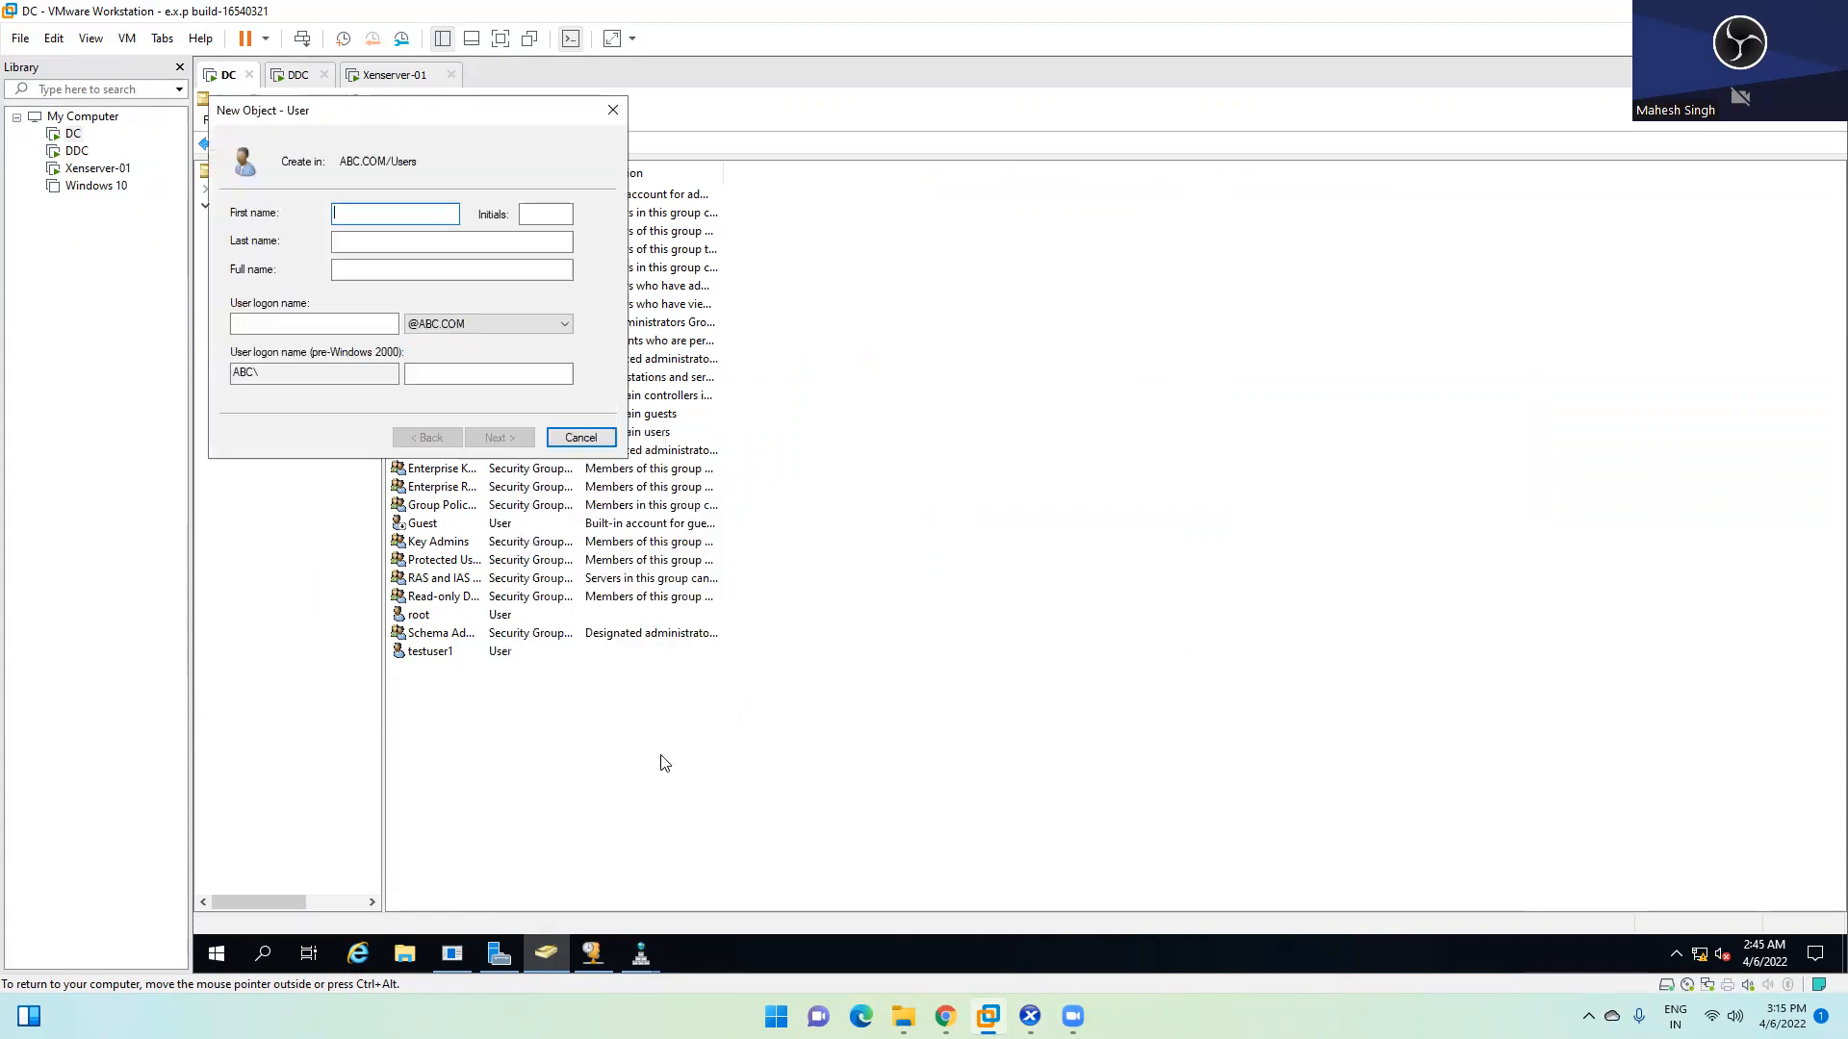
type("testuser")
key("Tab")
key("Tab")
key("Tab")
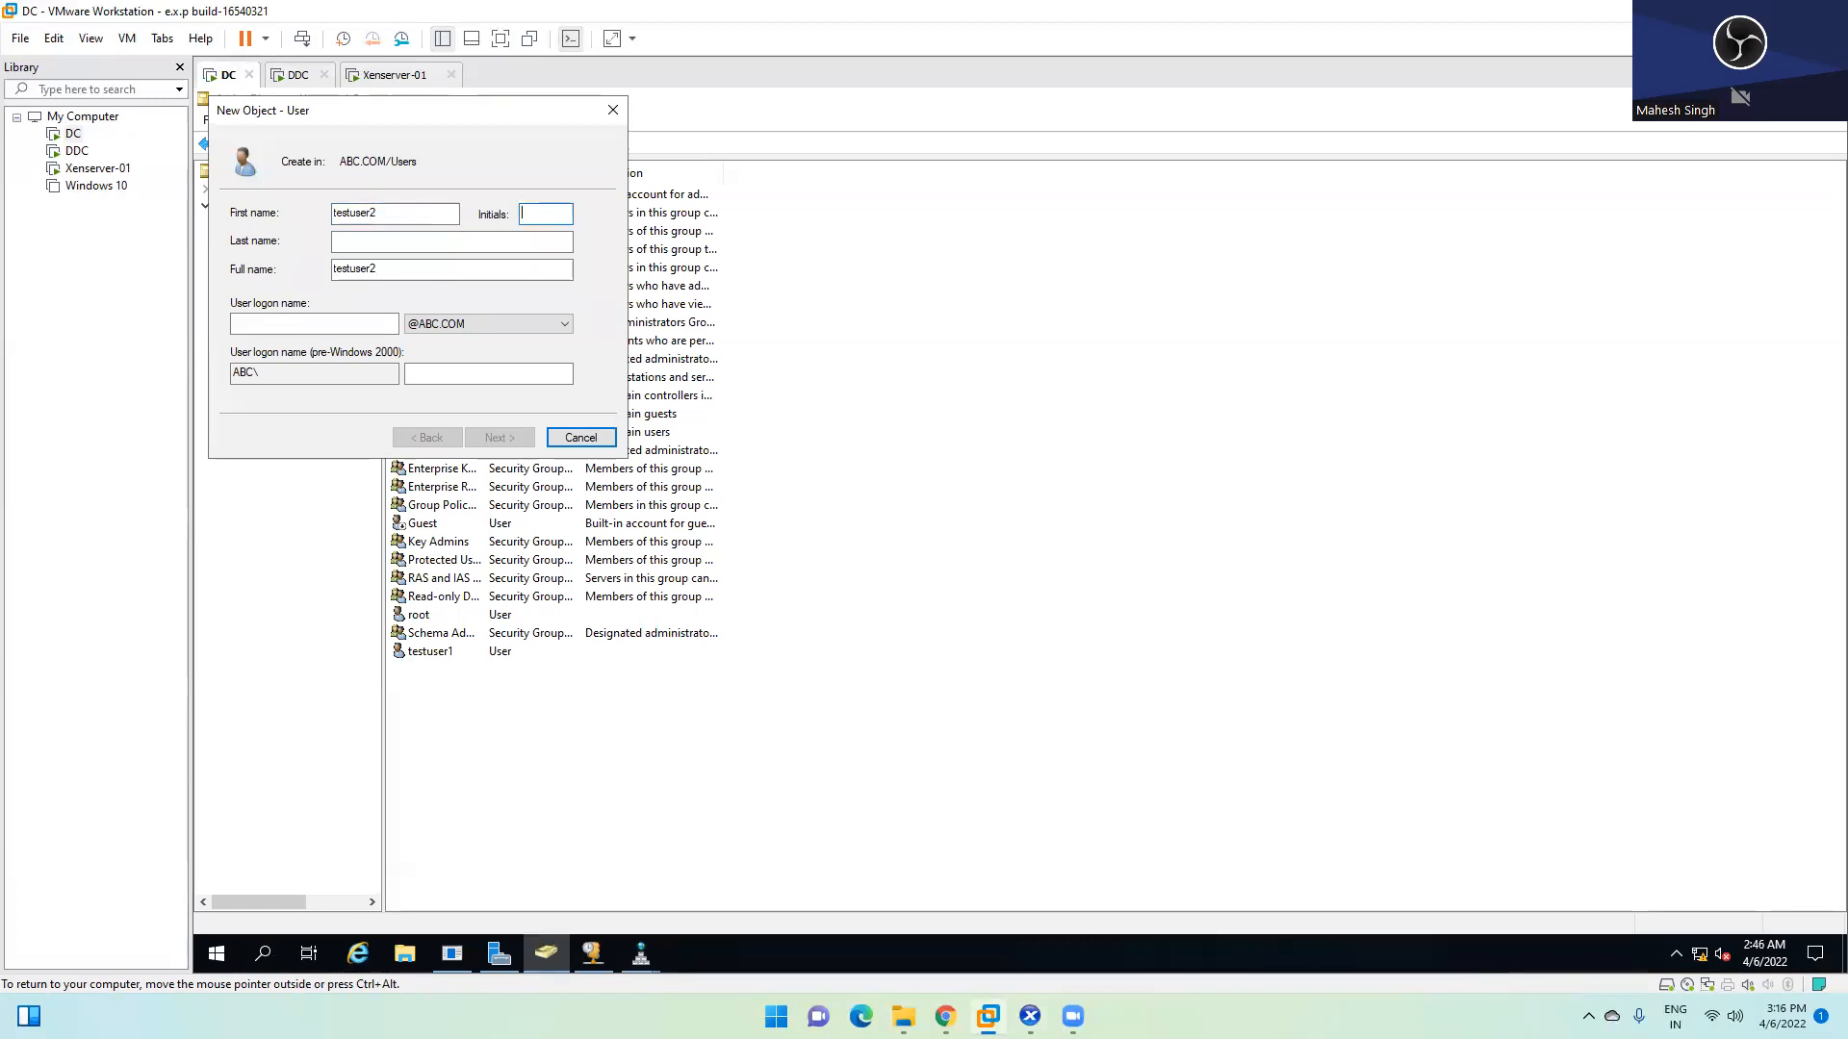
type("t")
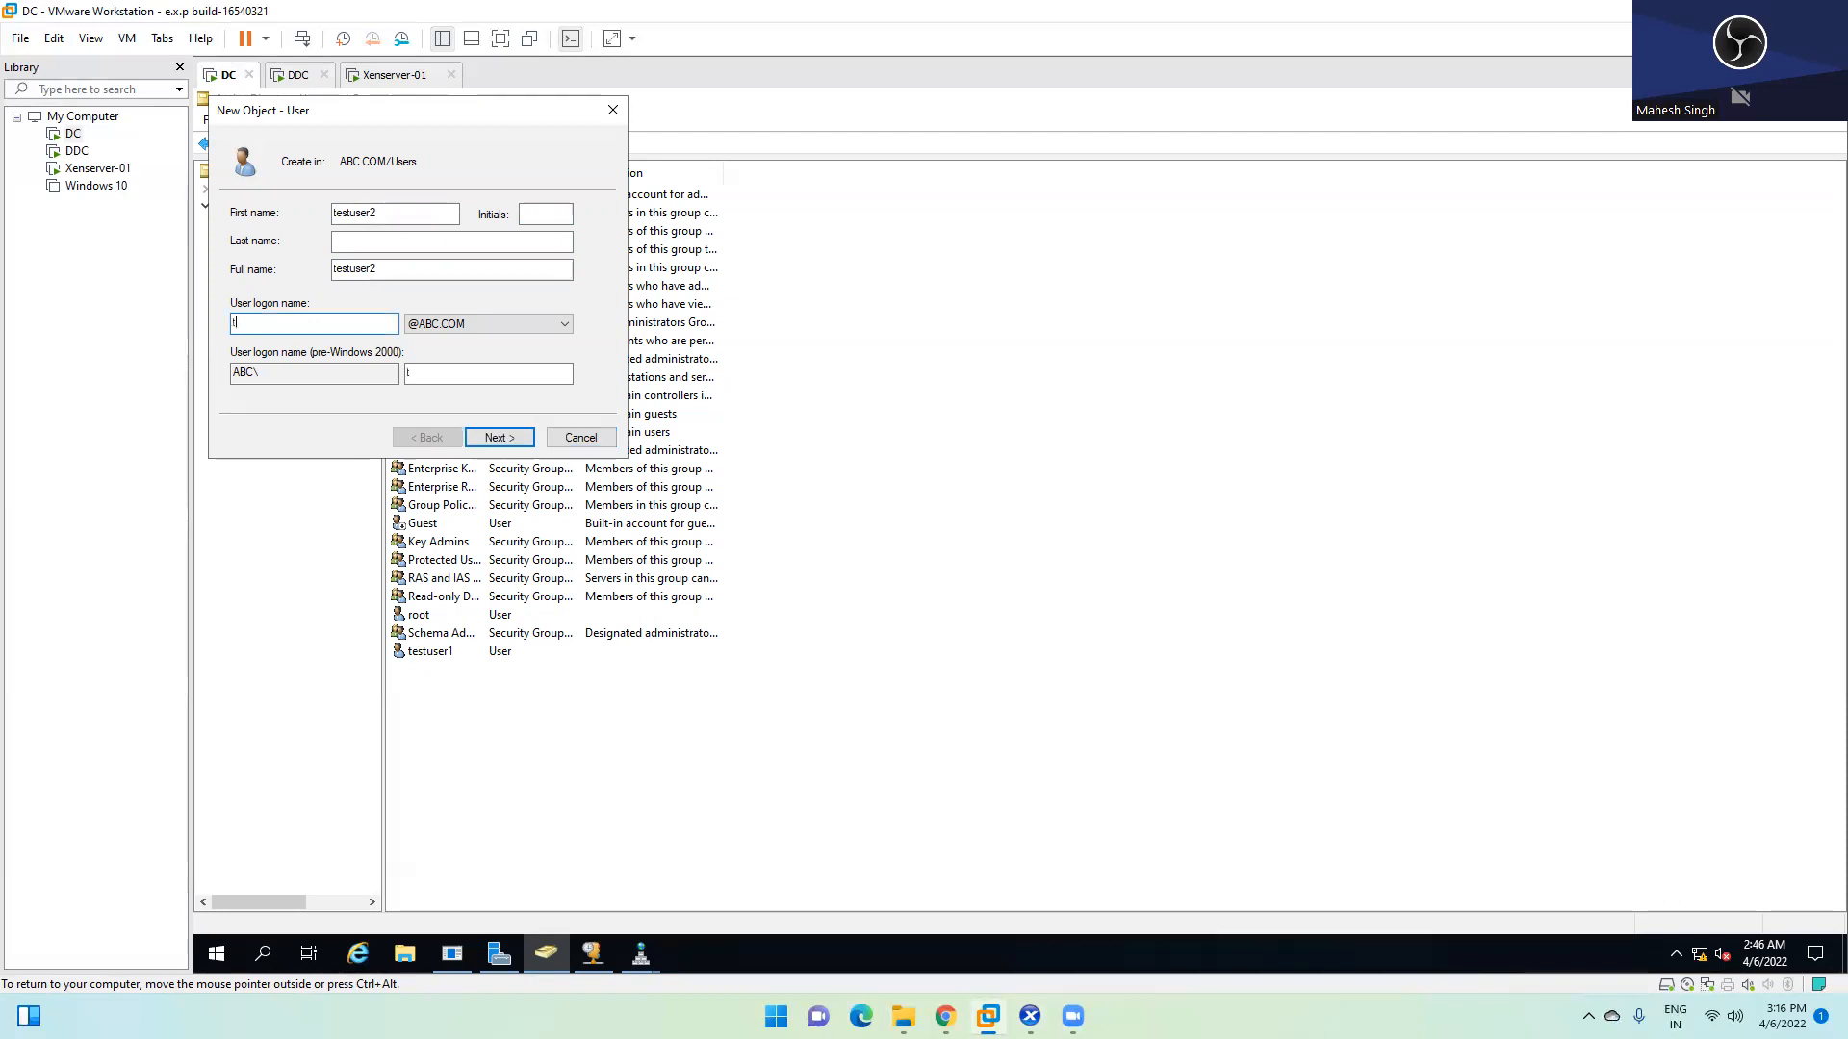
type("estuser2")
left_click(507, 437)
Give testuser2 a password that never expires with no forced change at next logon, and finish
type("••••••")
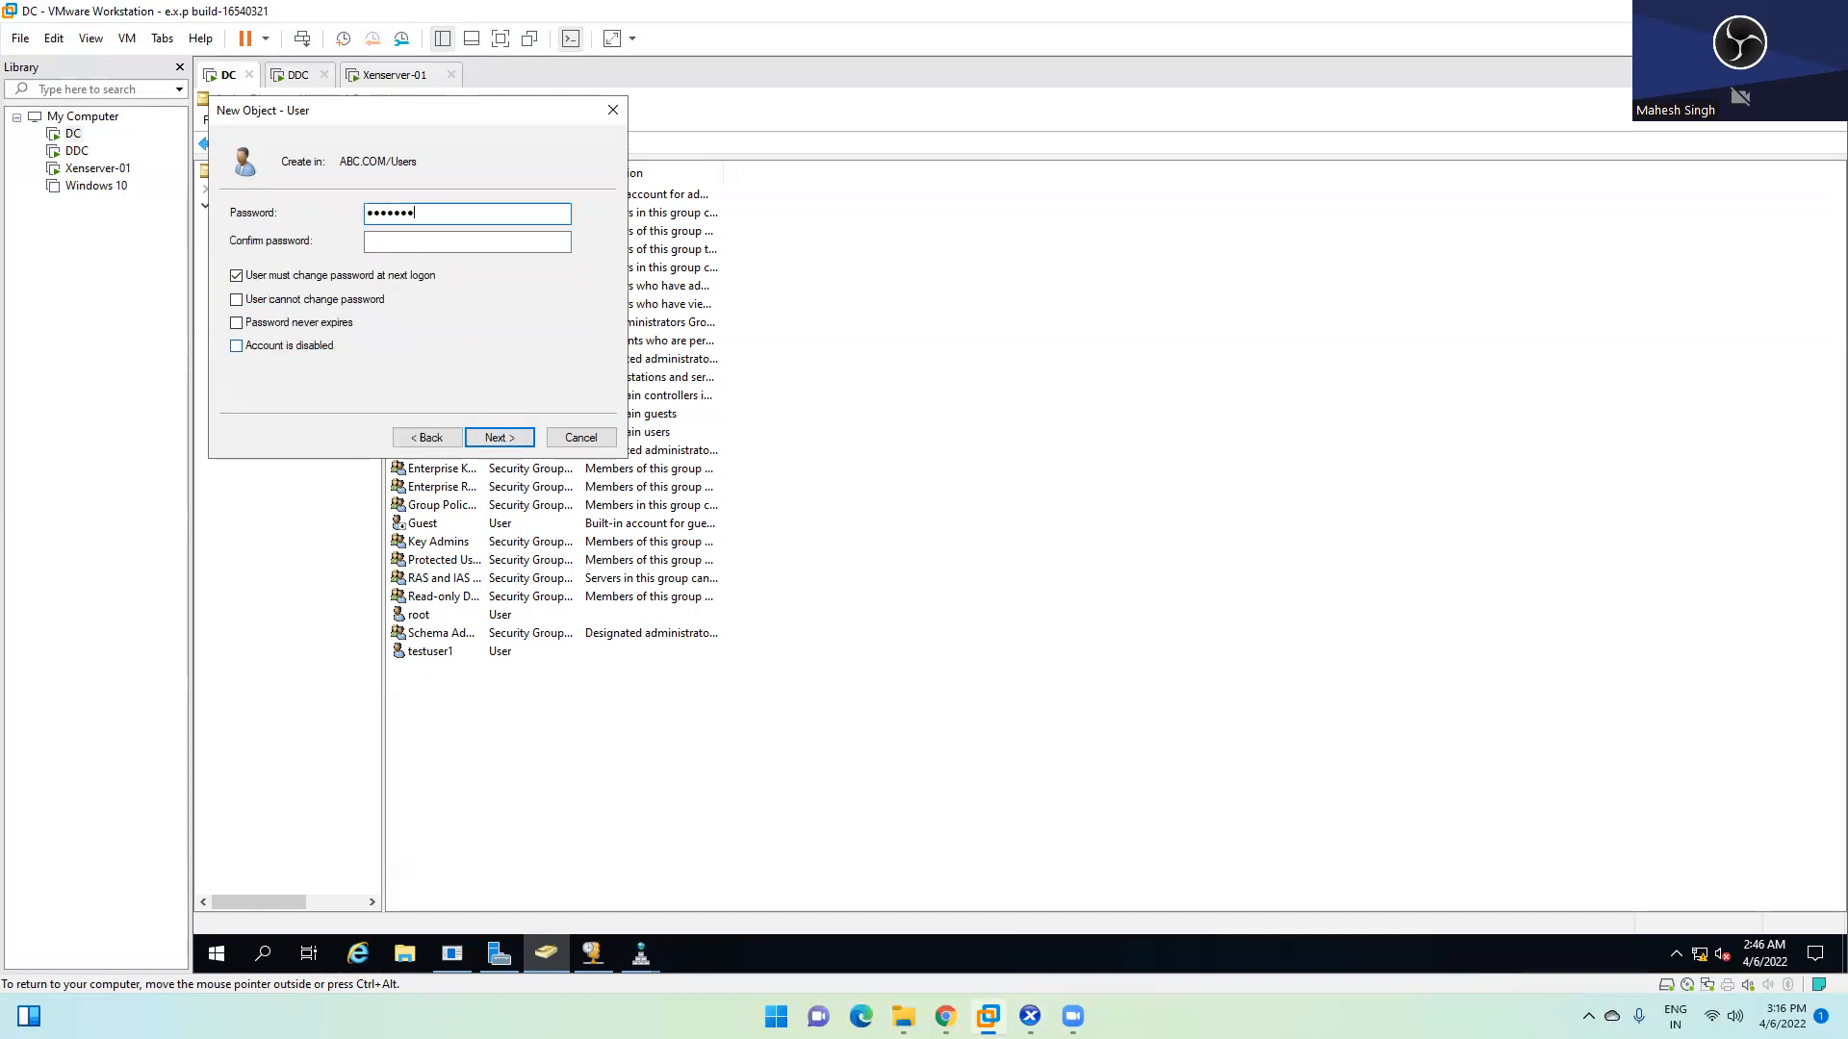
key("Tab")
type("••••••")
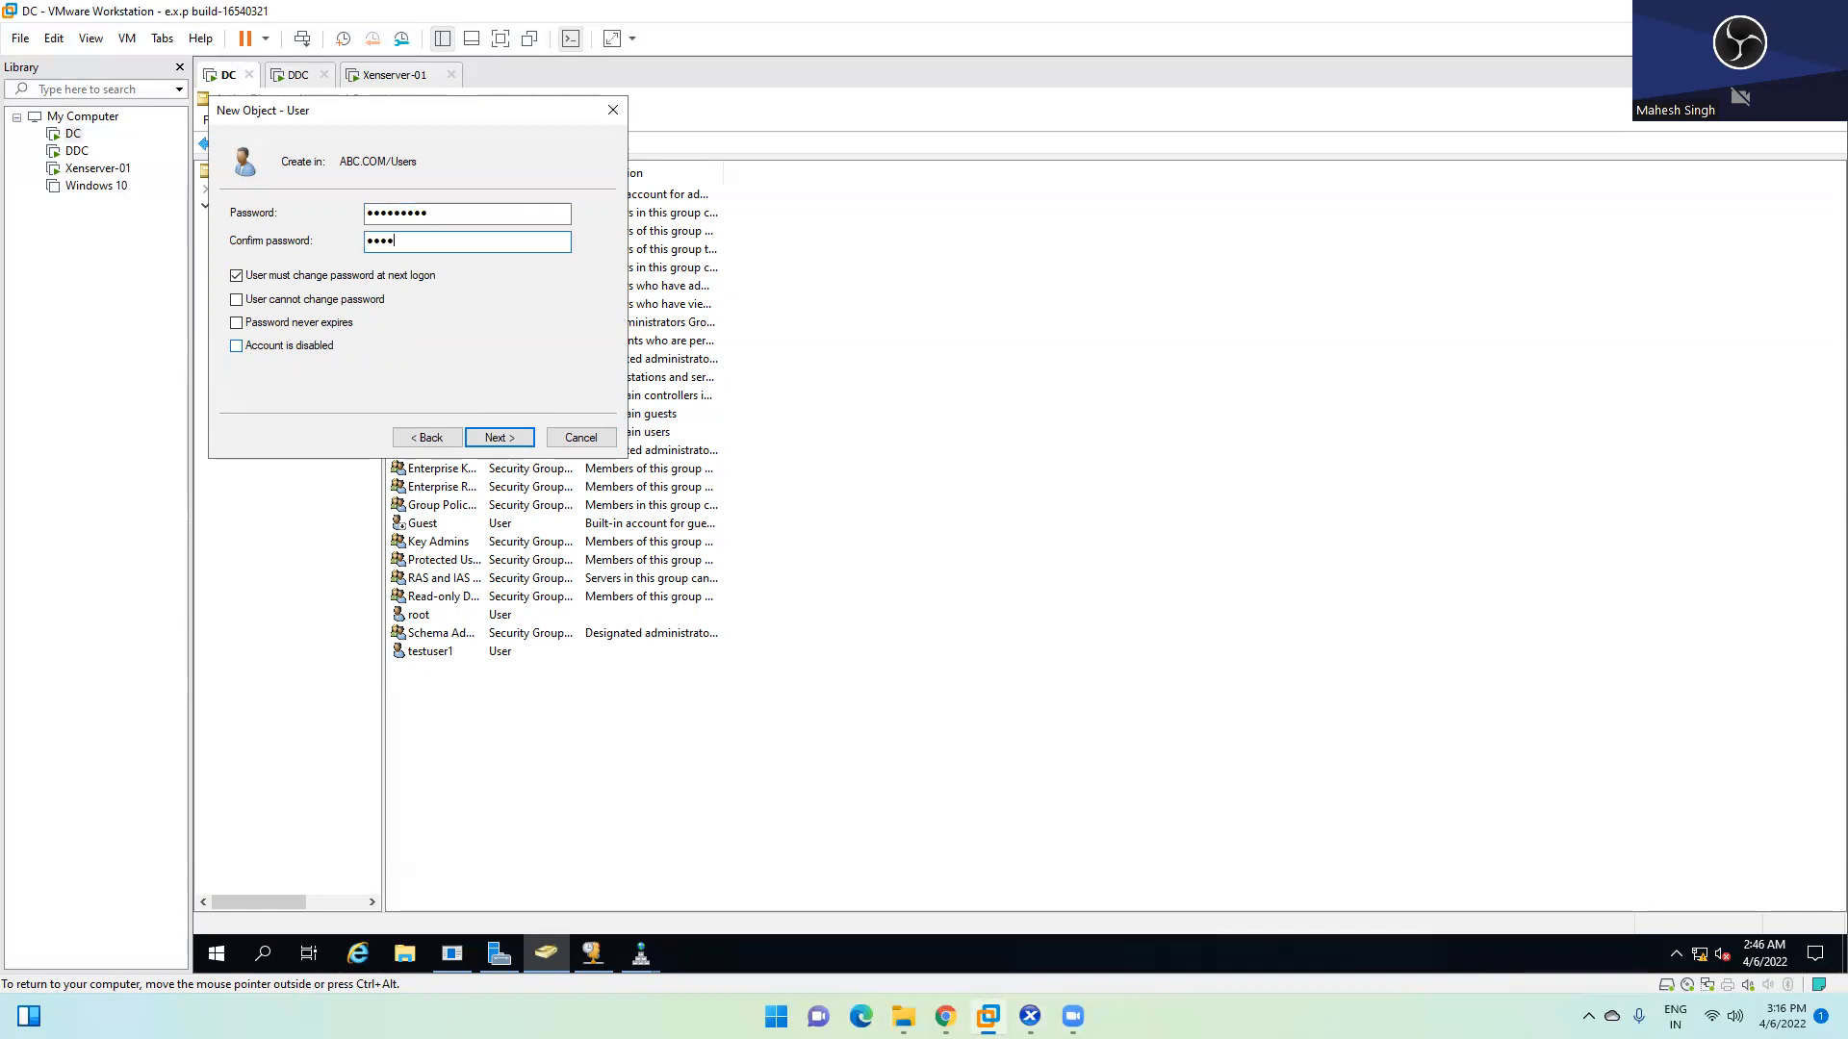
type("•••")
left_click(277, 278)
left_click(277, 322)
left_click(499, 436)
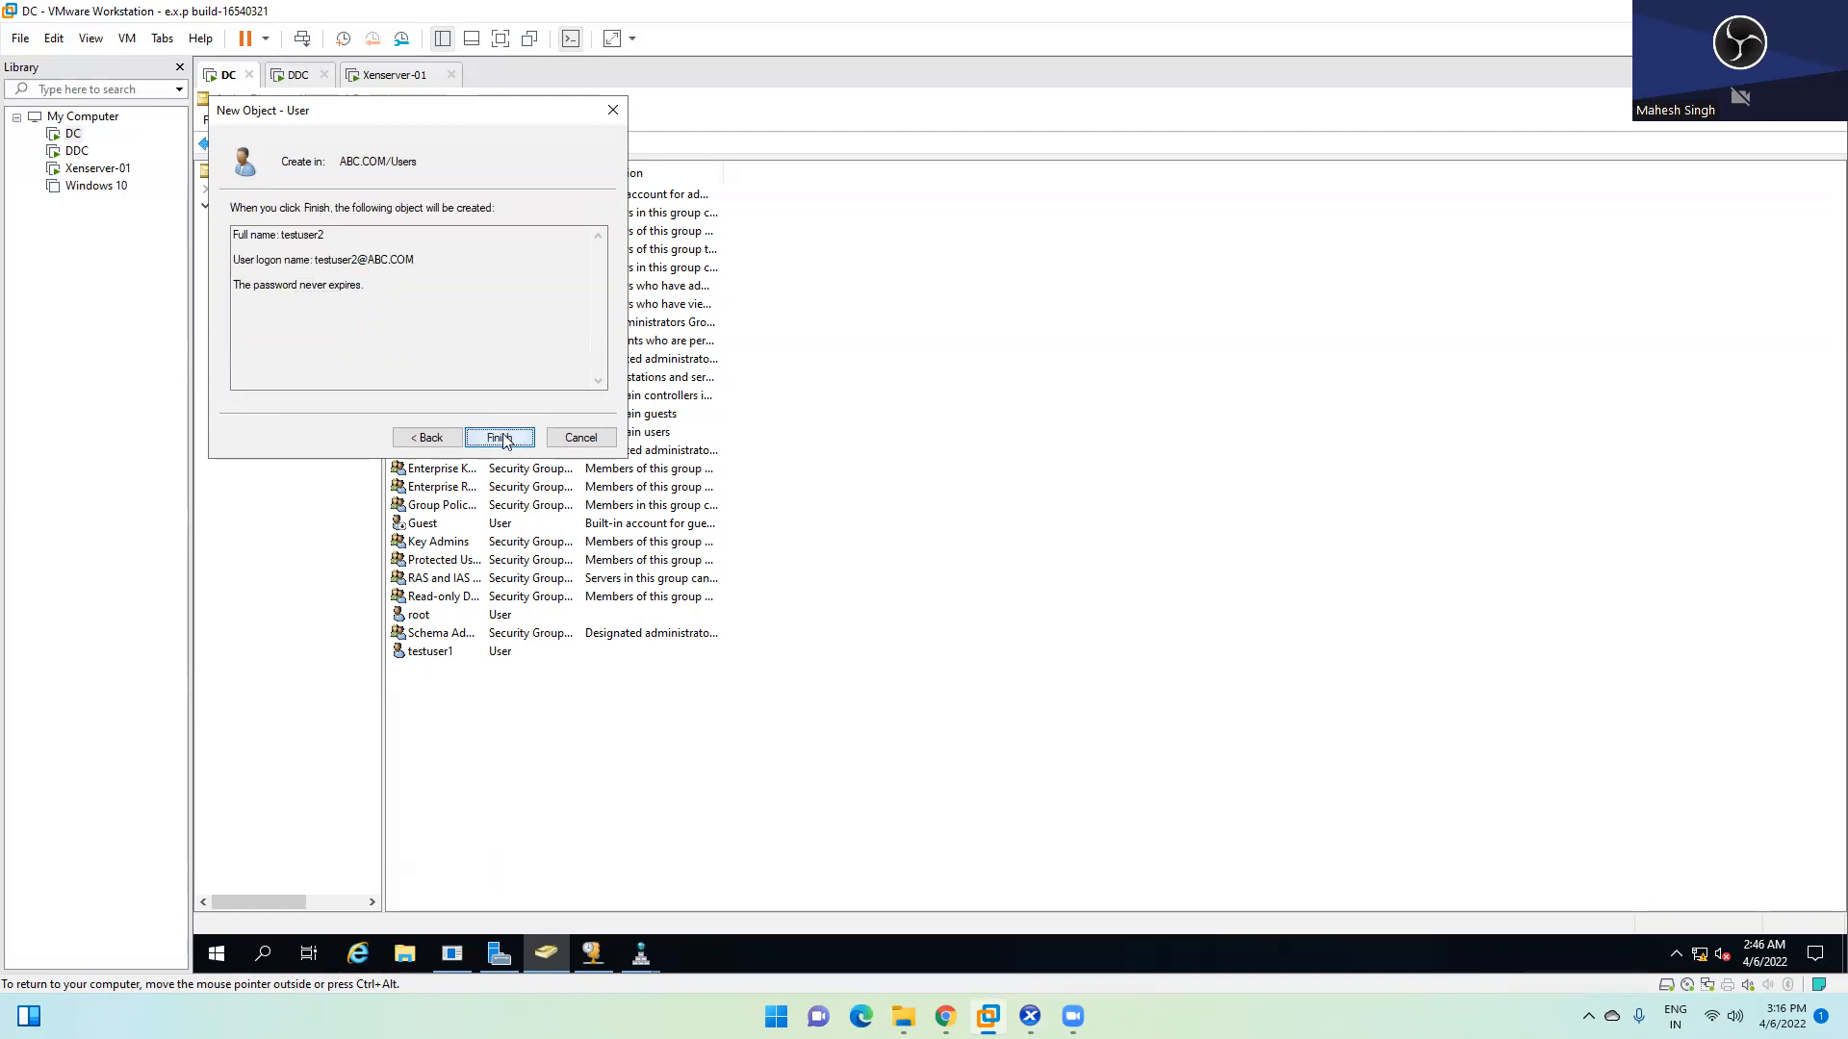
left_click(499, 437)
Begin resetting testuser1's password from its context menu
left_click(455, 654)
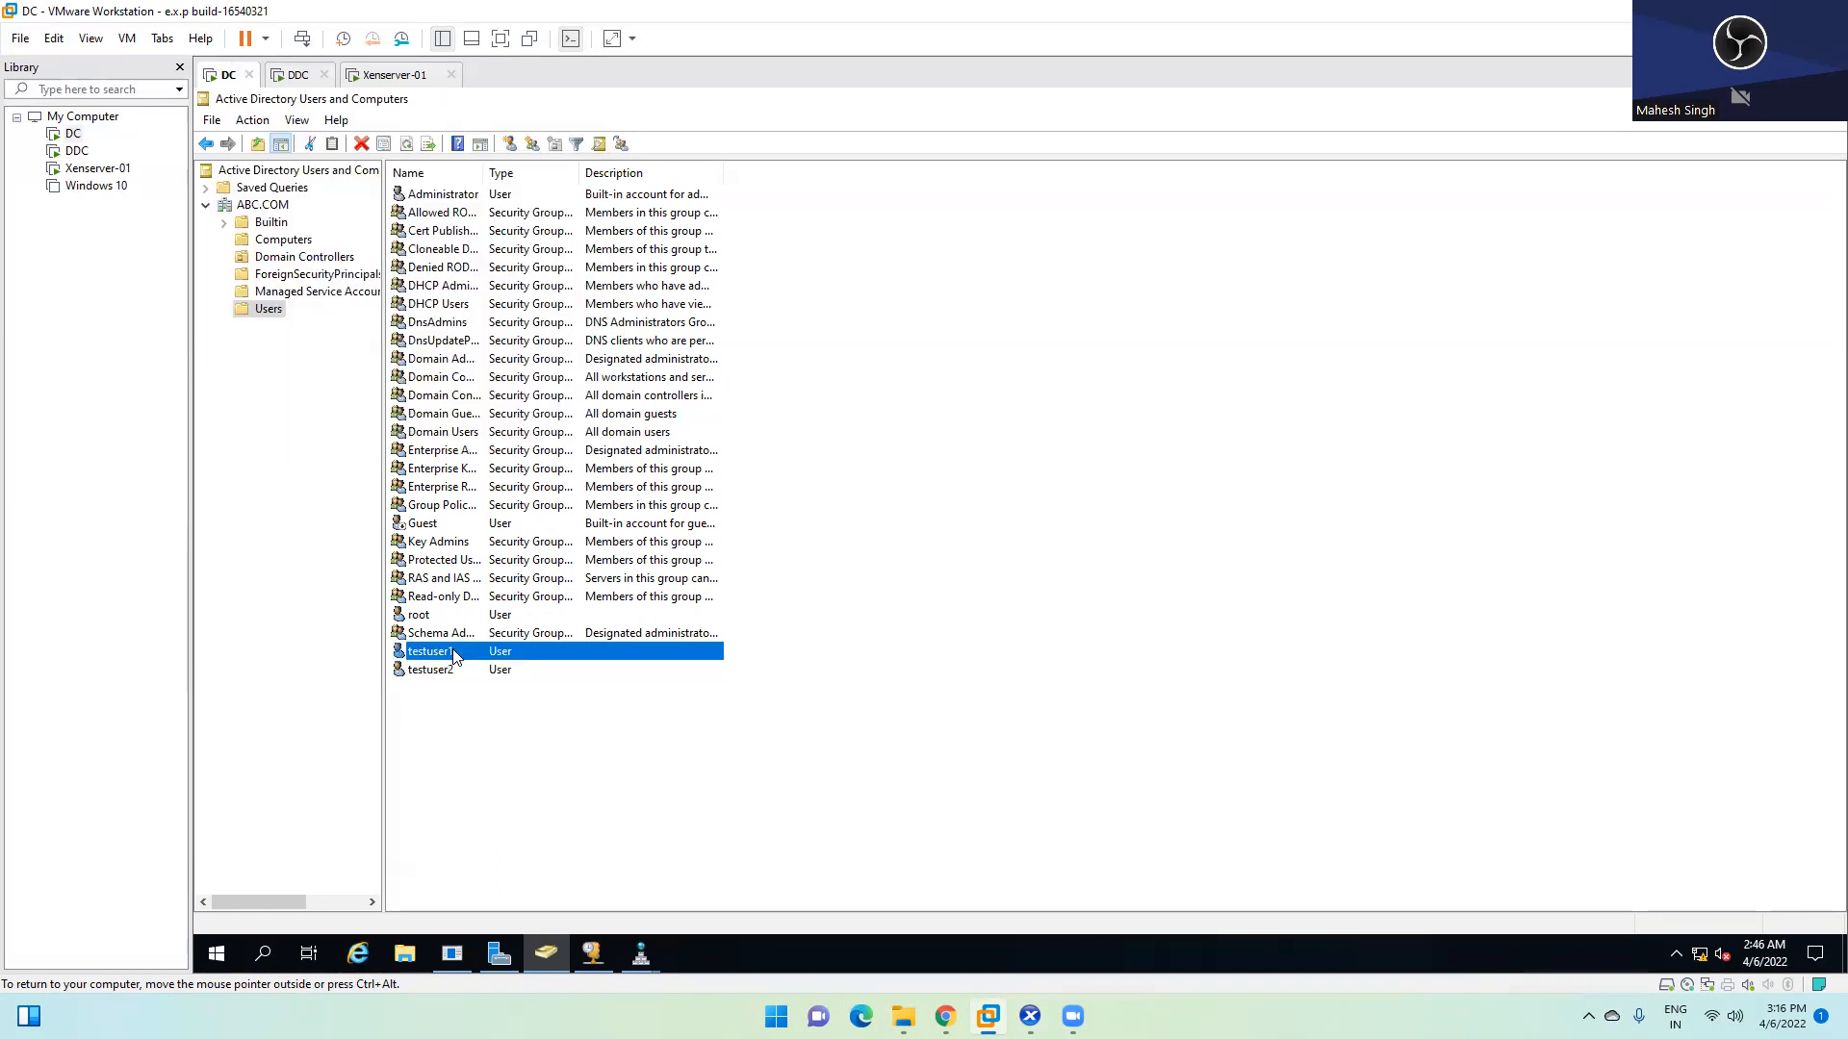
right_click(454, 652)
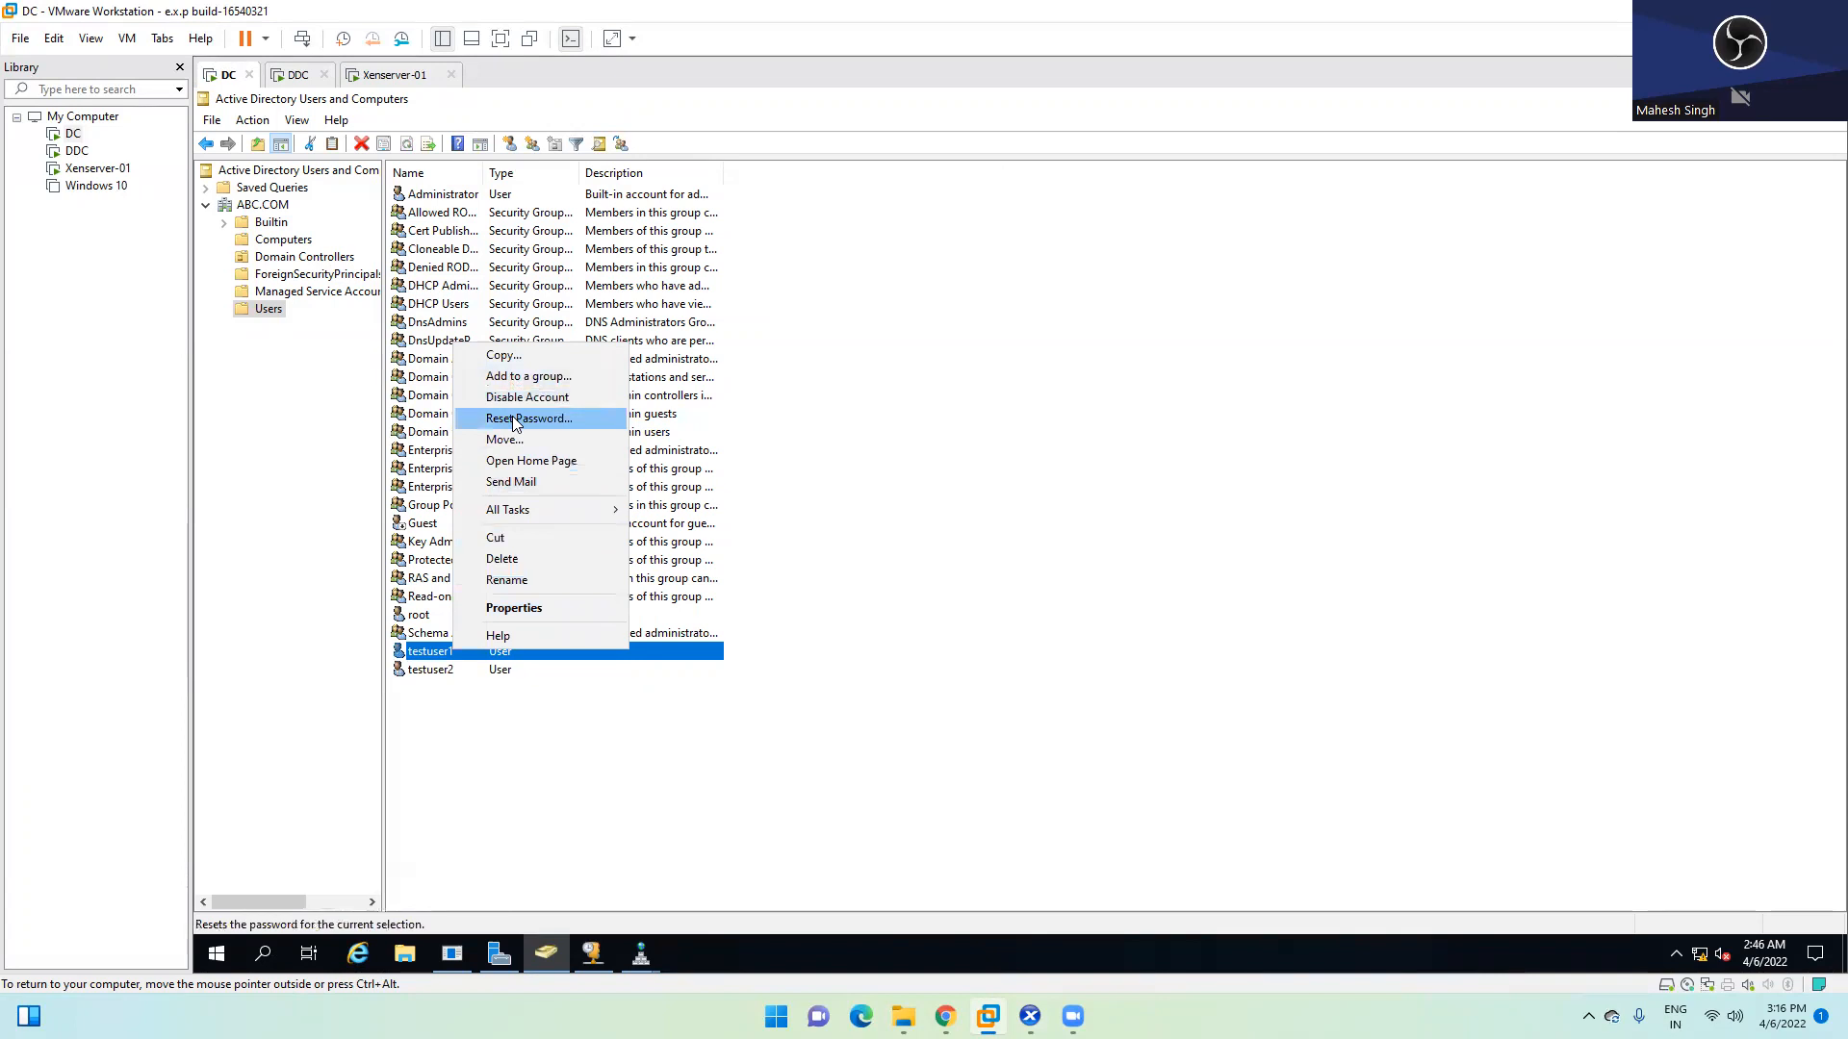
left_click(515, 421)
Set and confirm a new password for testuser1 and unlock its account
type("P@ssw")
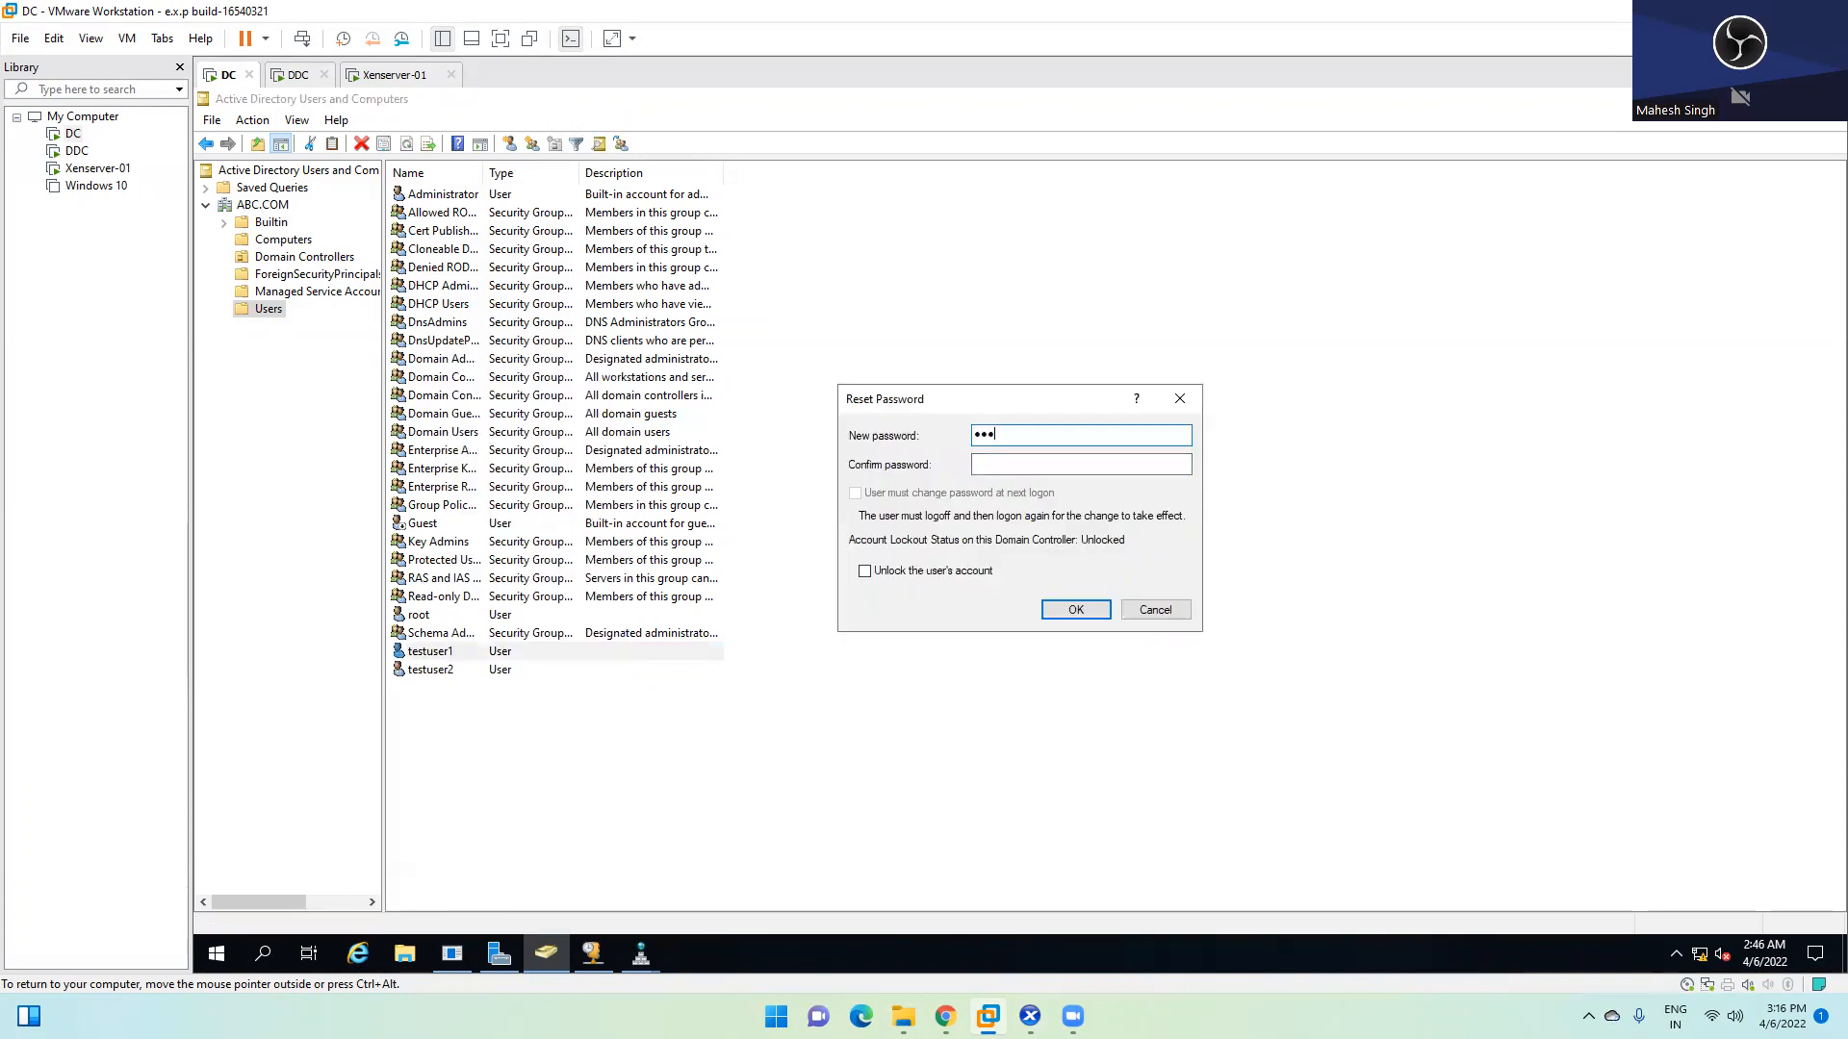
type("0rd1")
key("Tab")
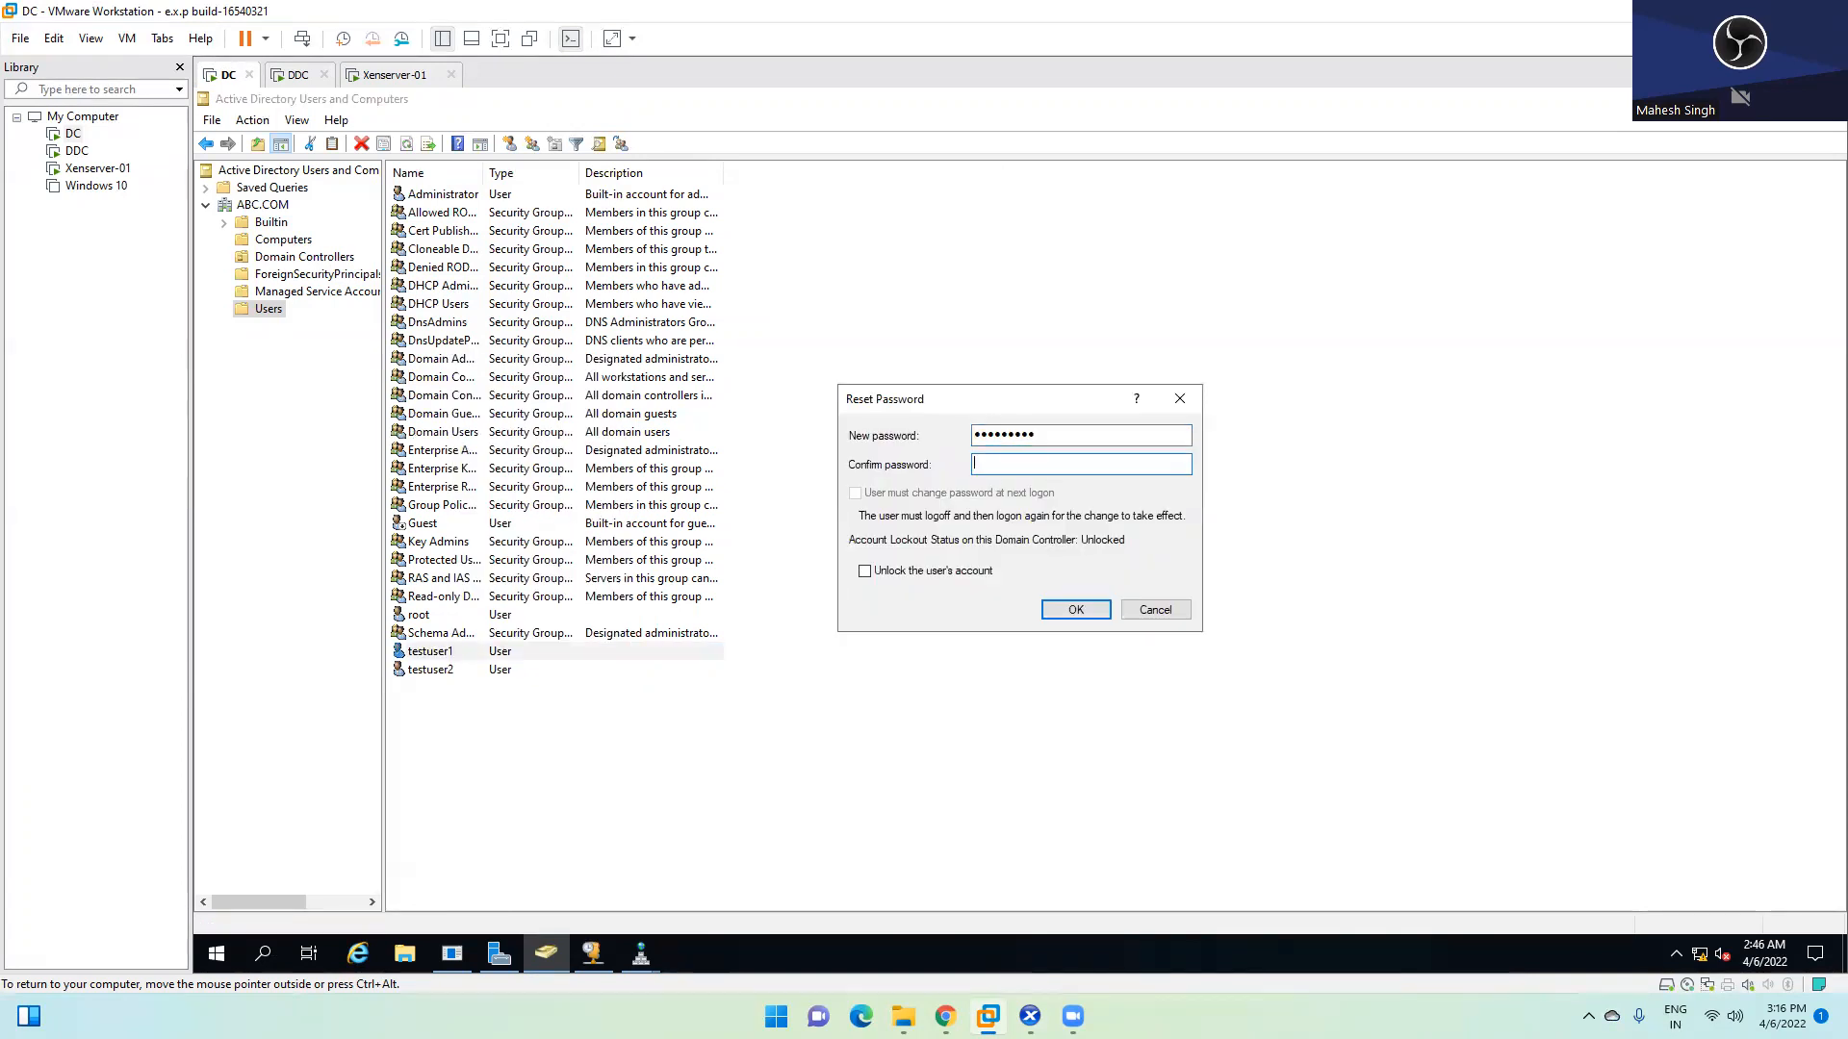
type("P@ssw0rd")
left_click(910, 572)
left_click(1098, 616)
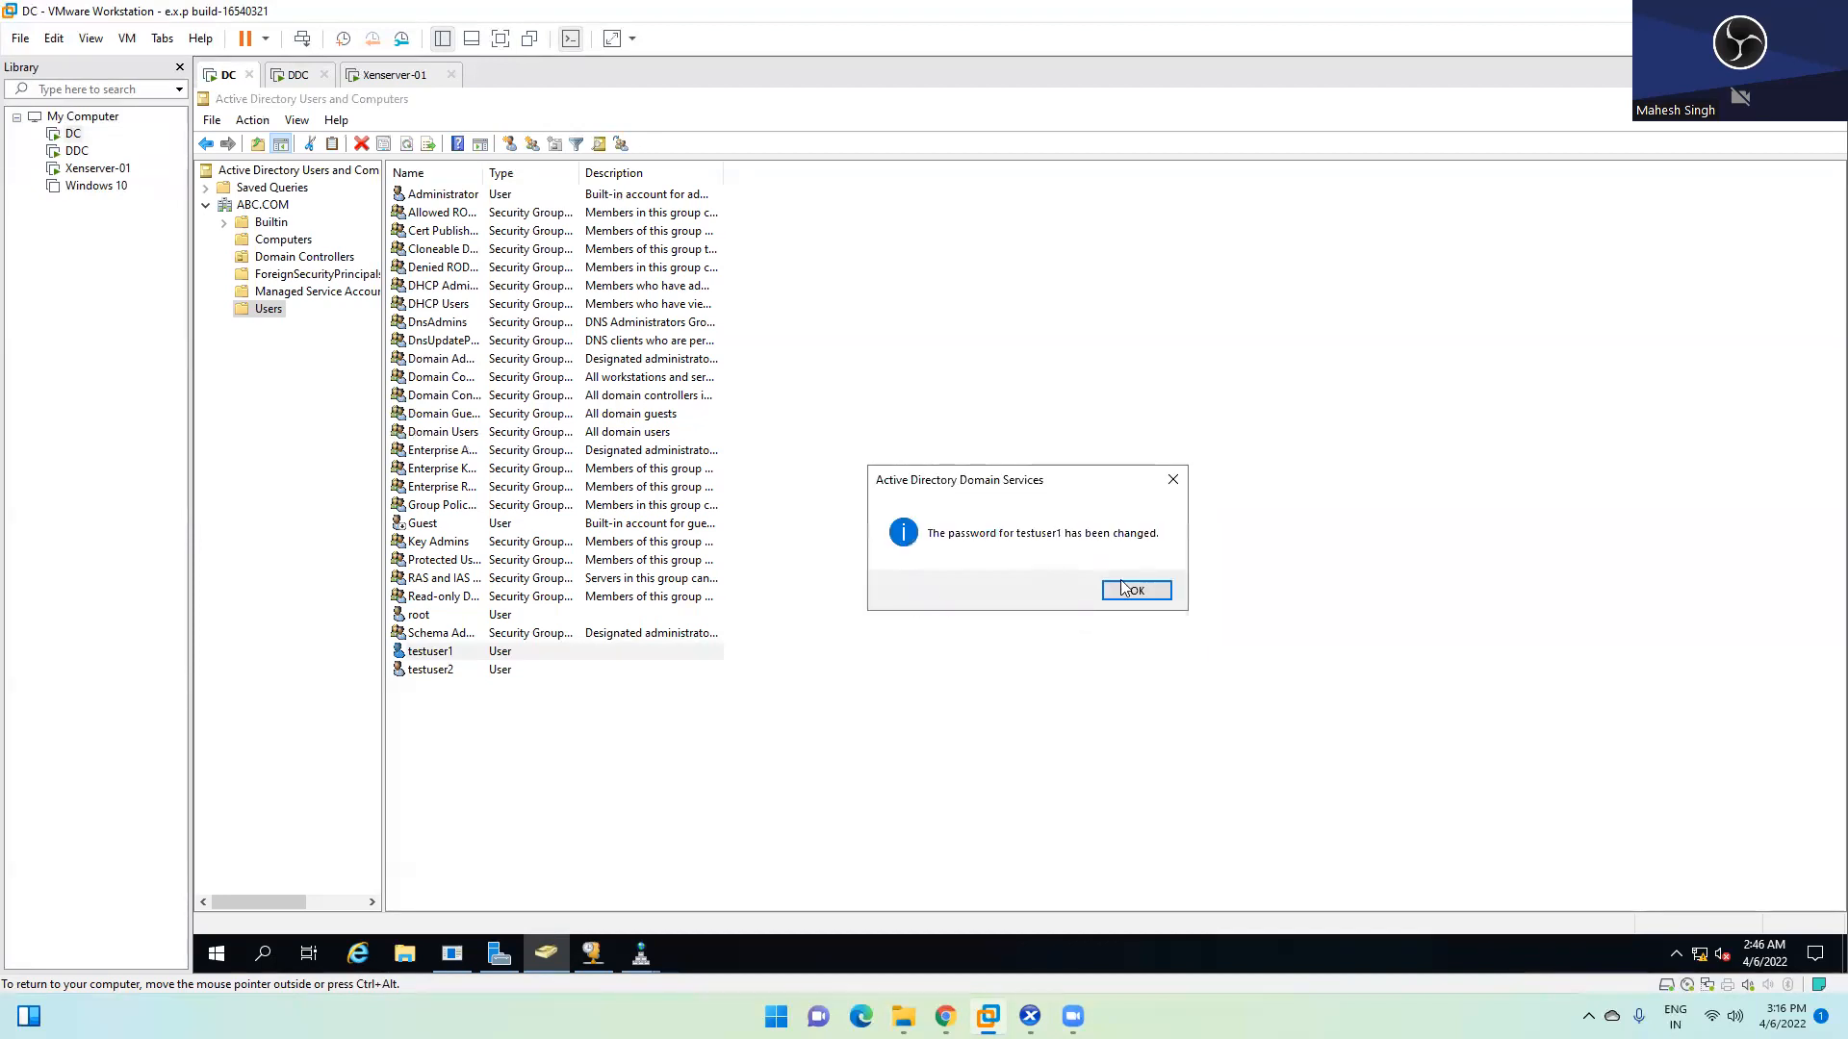
left_click(1128, 590)
Look over testuser1 and testuser2 in the Users list, then switch to XenCenter
left_click(448, 664)
left_click(449, 651)
left_click(444, 672)
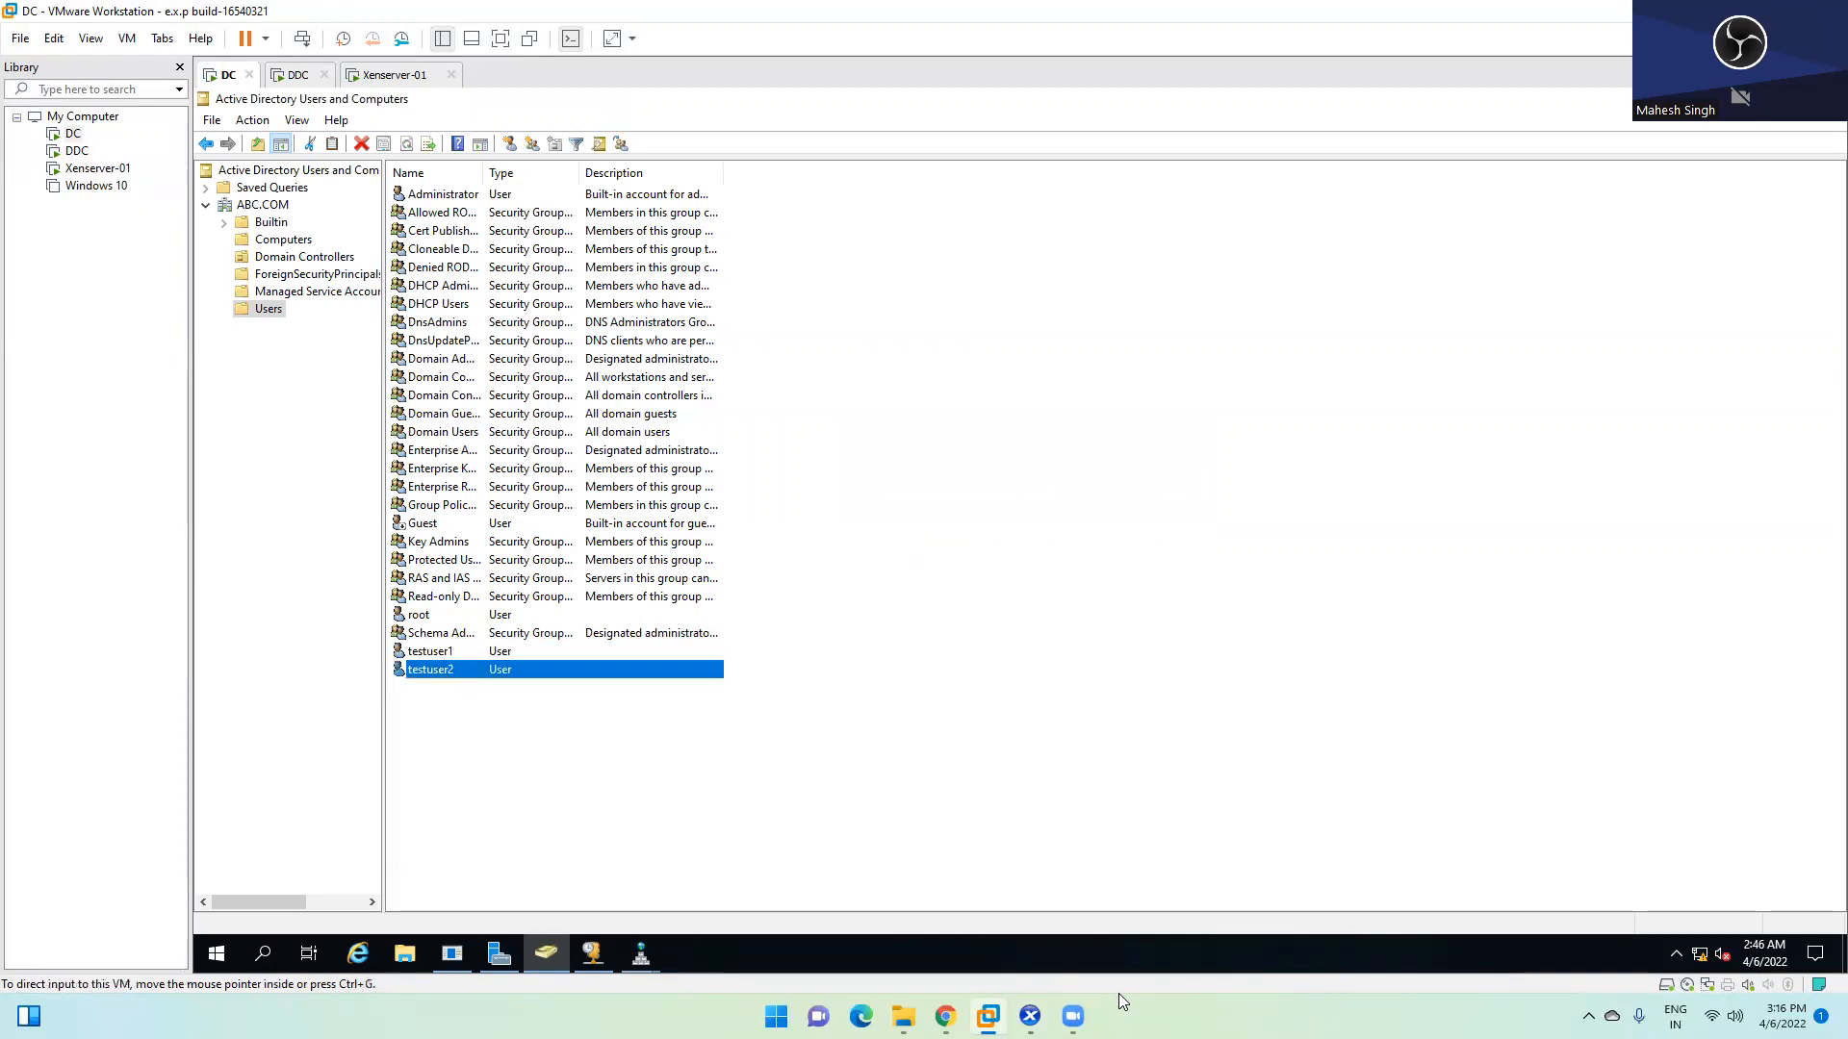
left_click(1030, 1016)
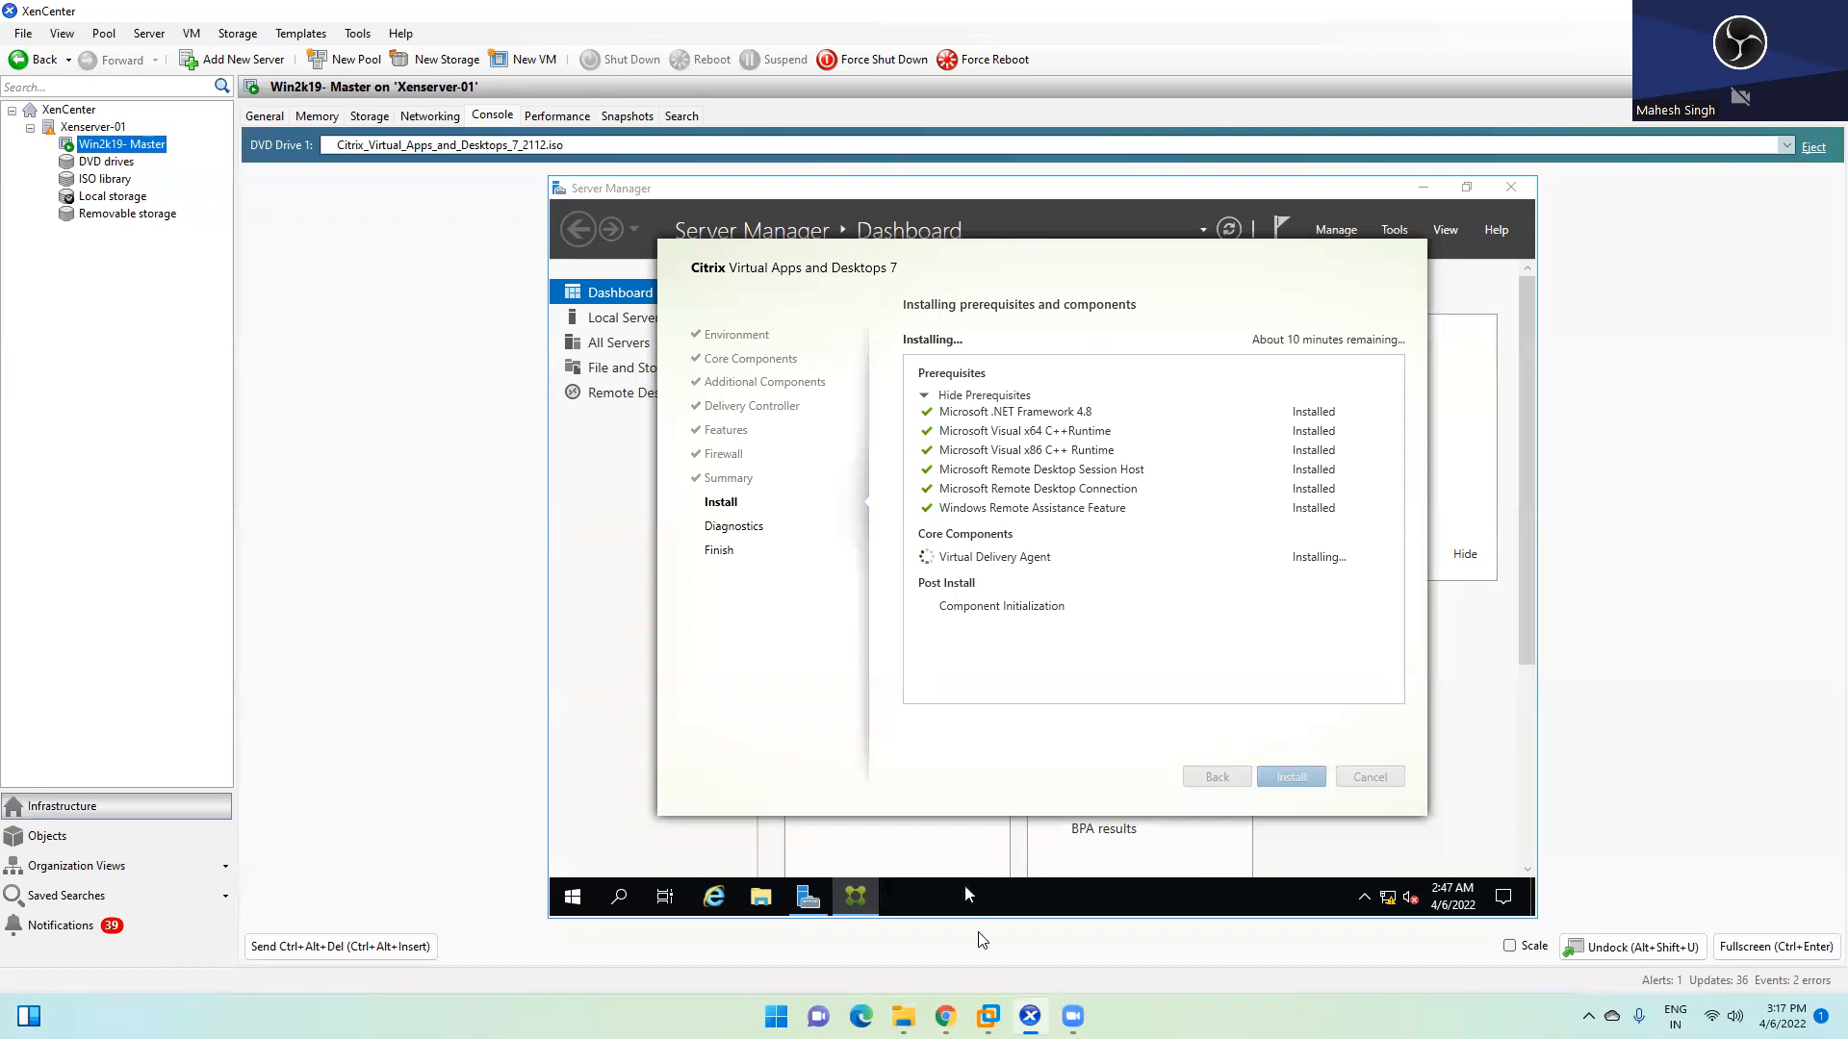
Bring up Citrix Studio on the DDC and view its empty Machine Catalogs
mouse_move(989, 1017)
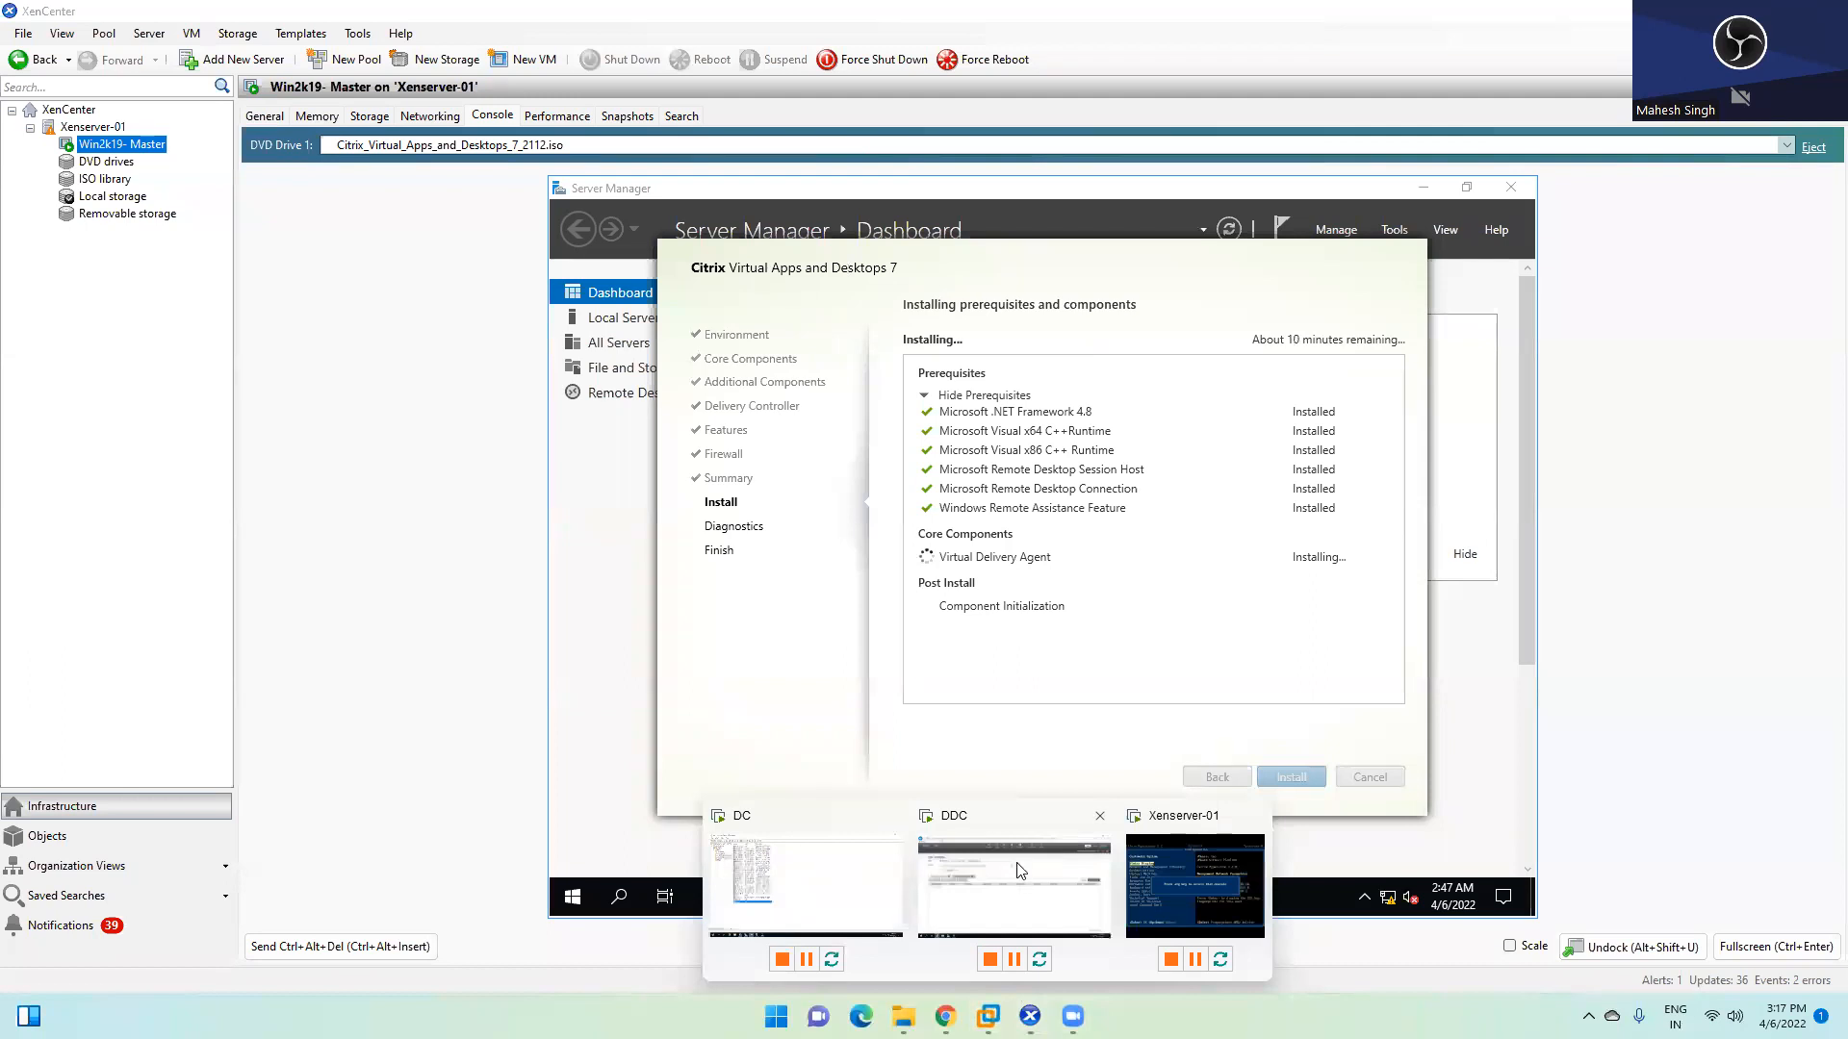
left_click(1059, 866)
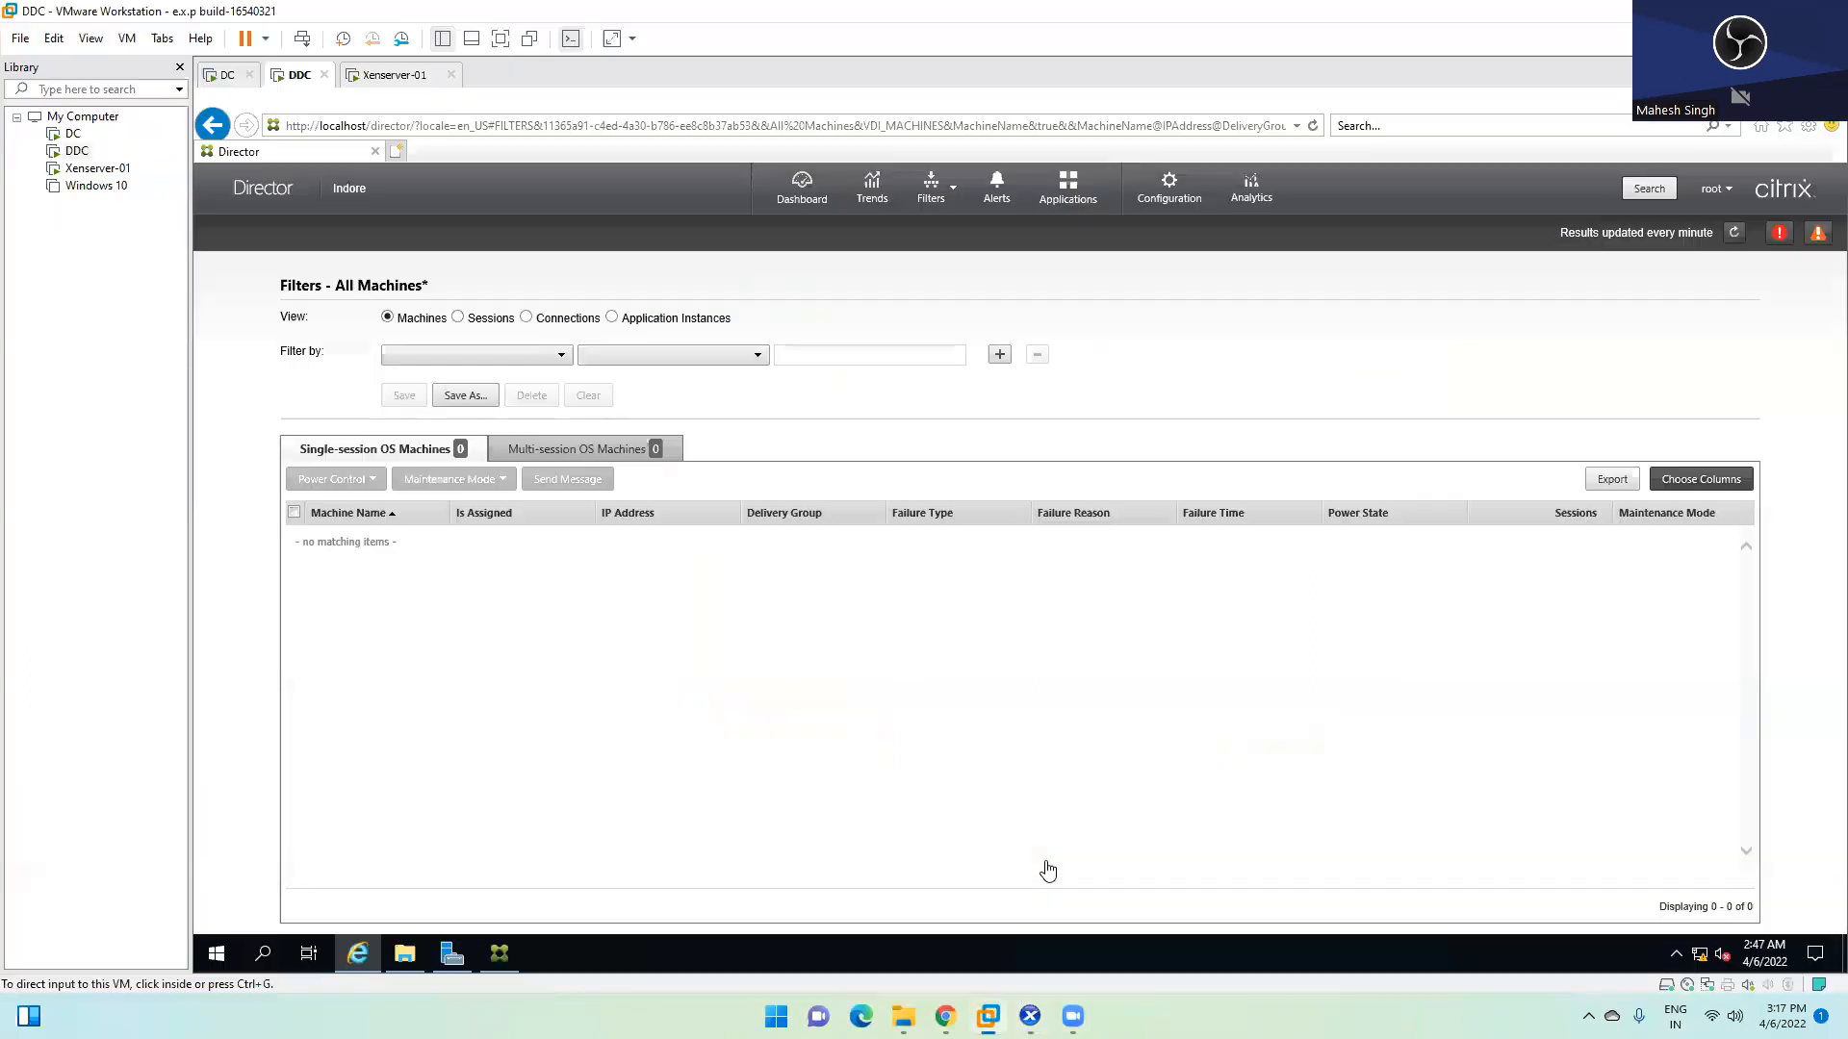
left_click(501, 953)
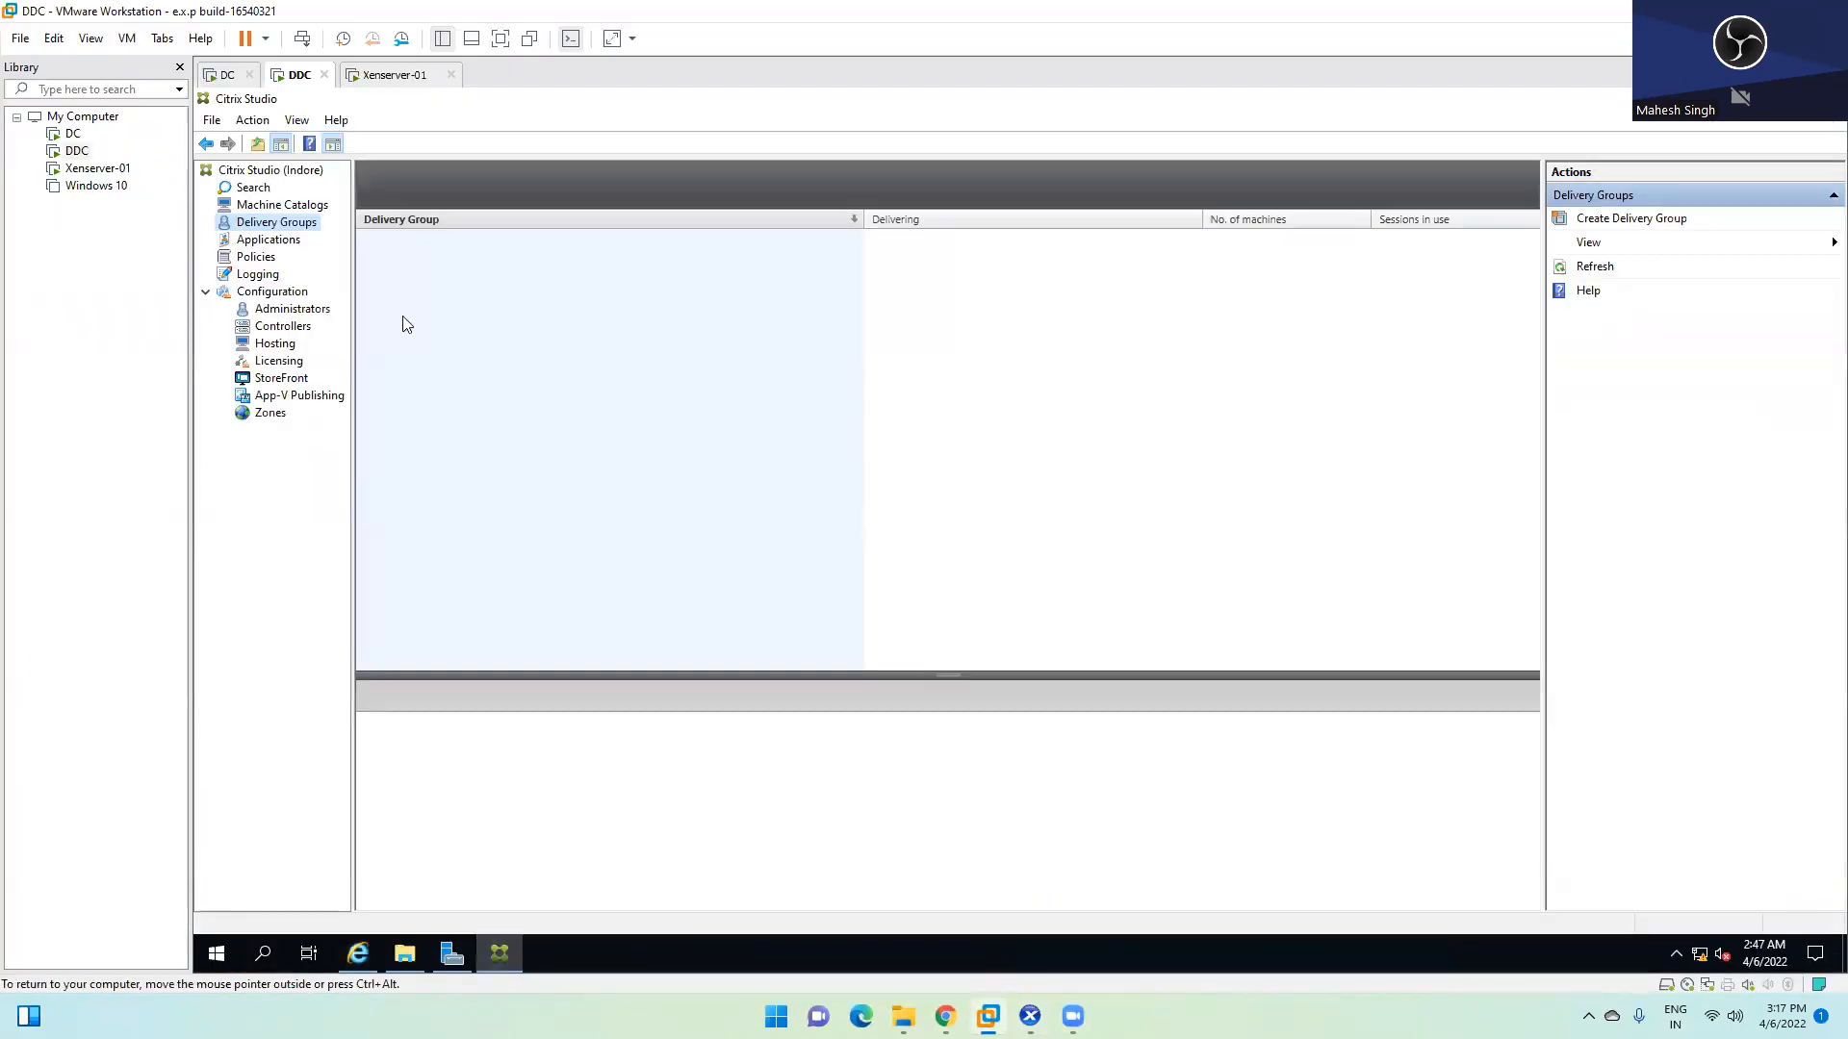
left_click(270, 207)
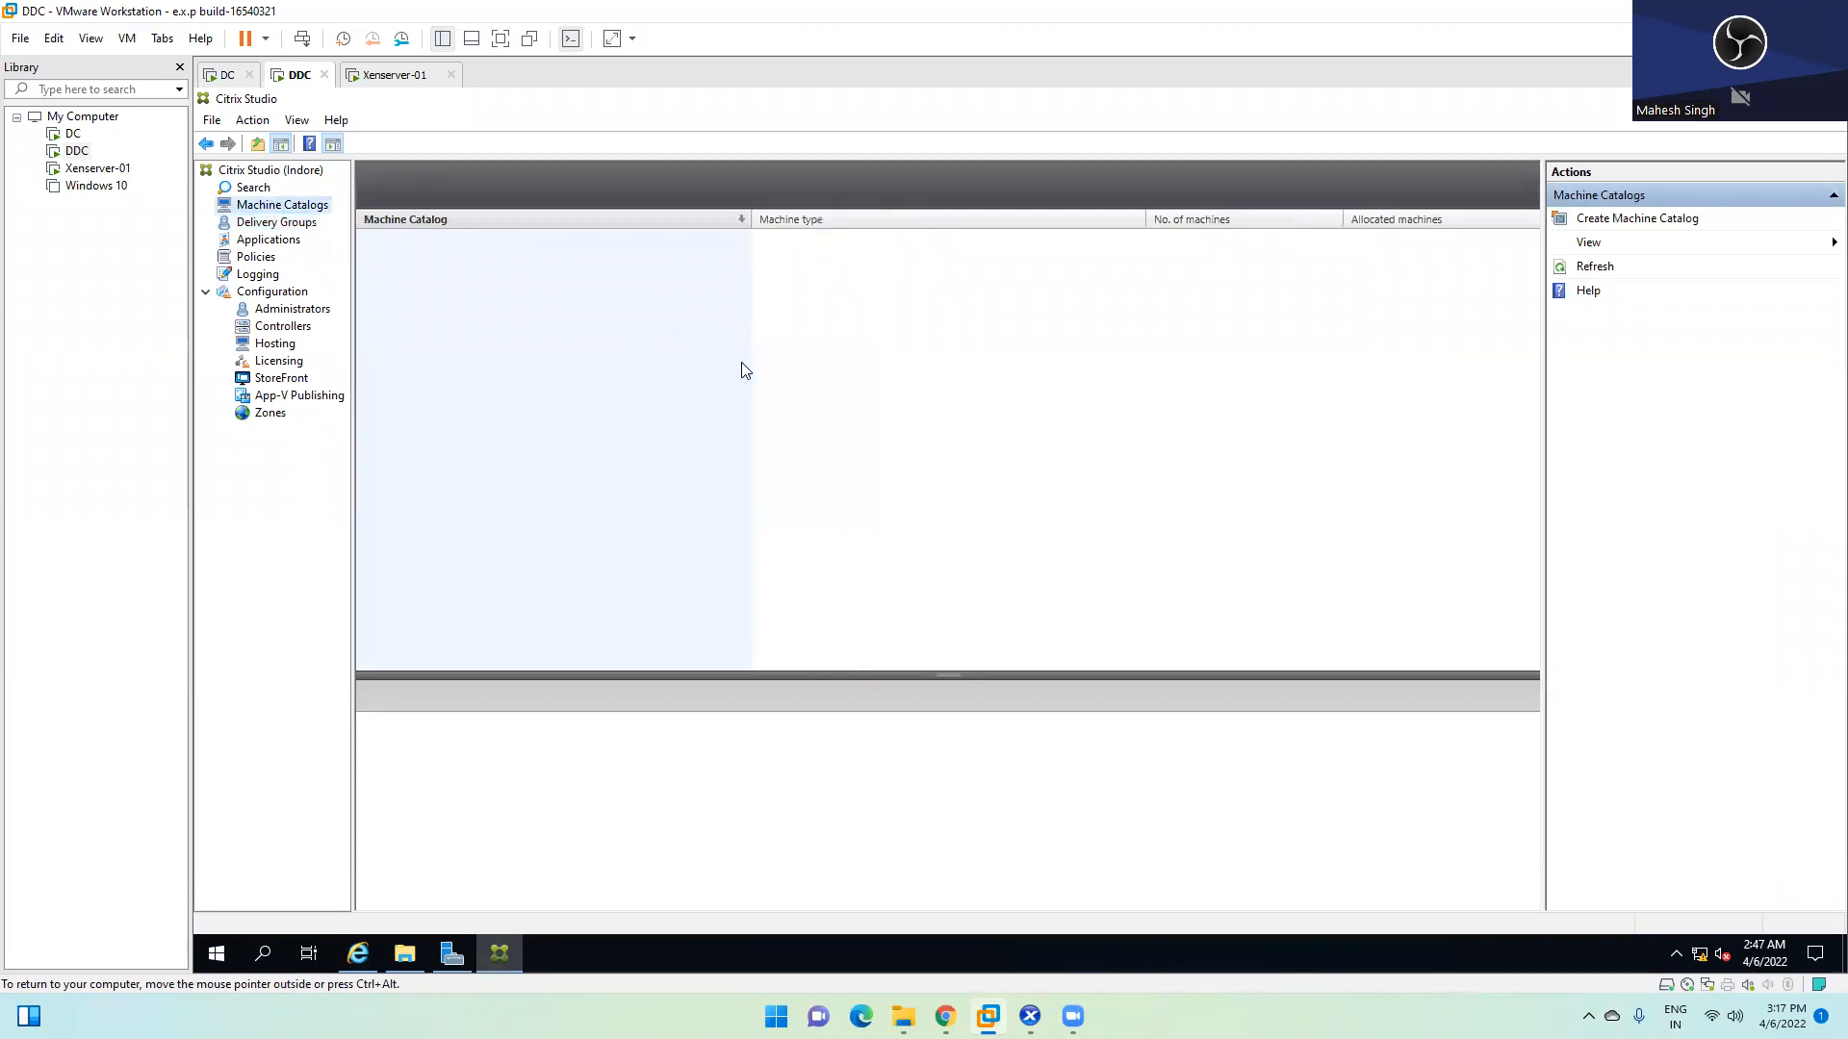
left_click(1030, 1017)
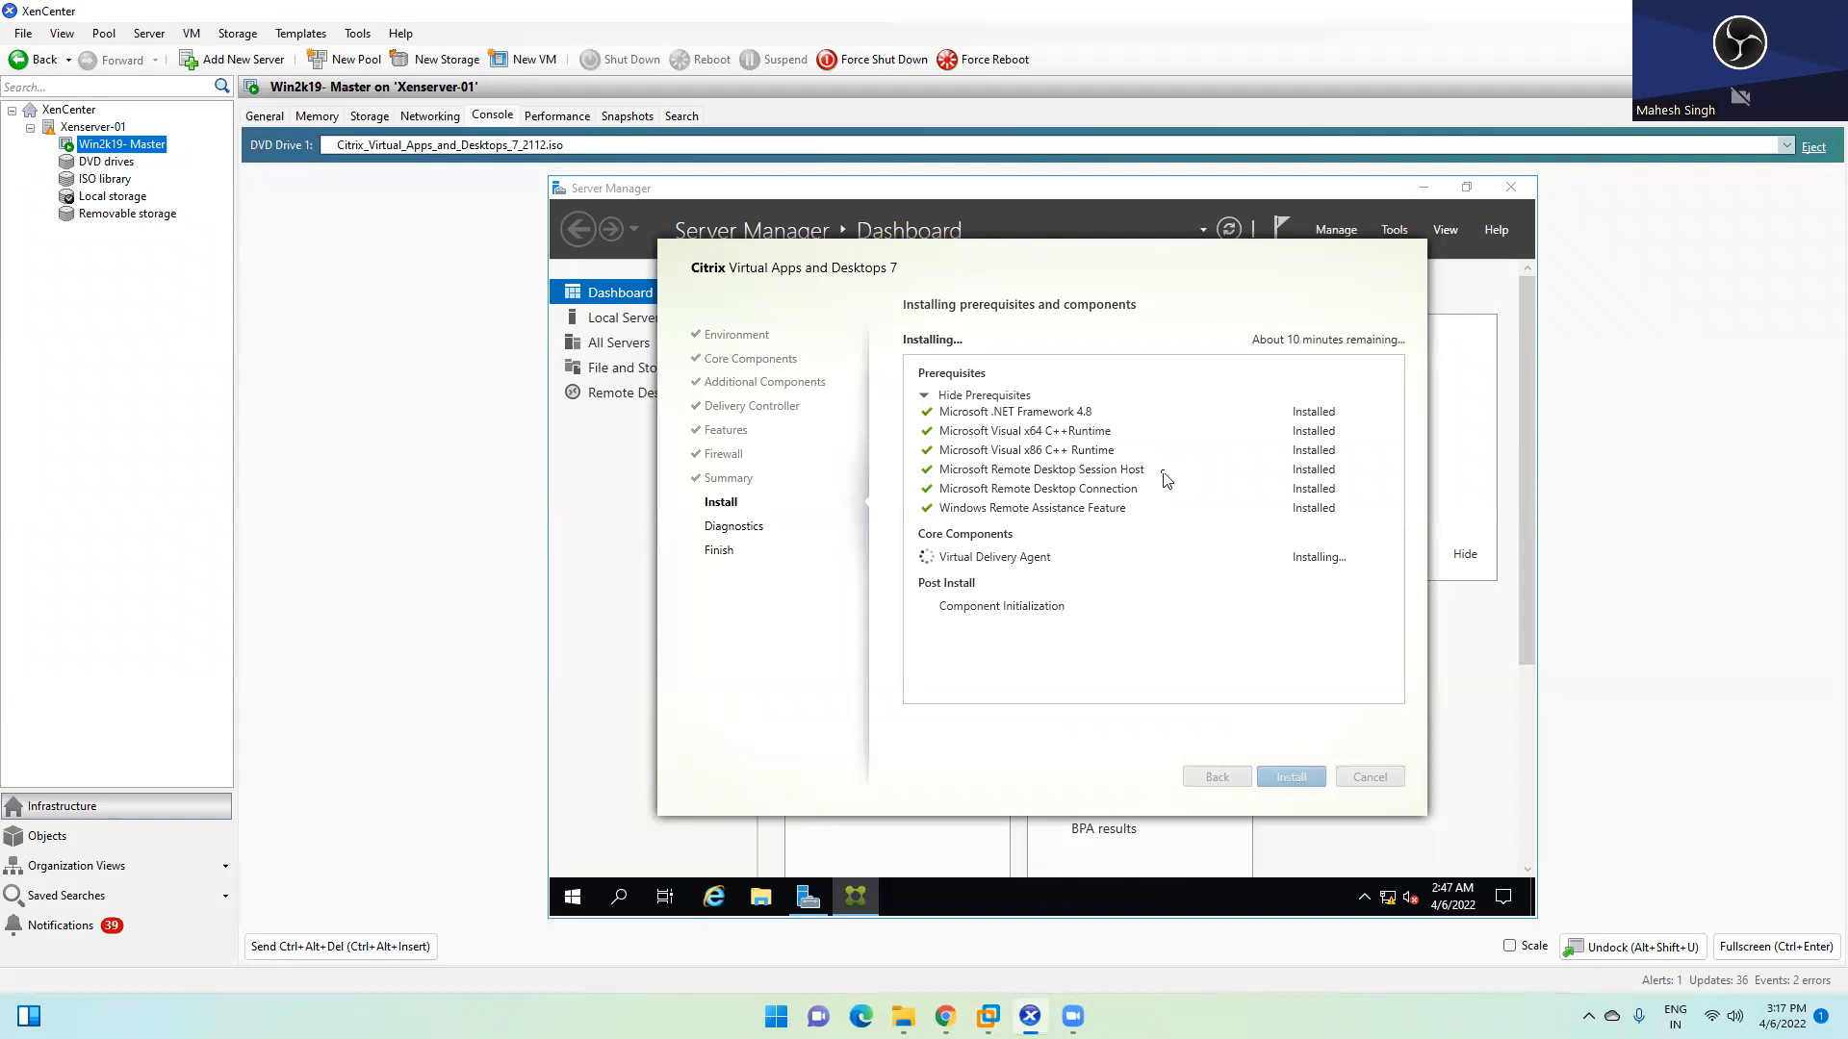
Check the empty Delivery Groups, Applications and Machine Catalogs lists in Citrix Studio
left_click(988, 1016)
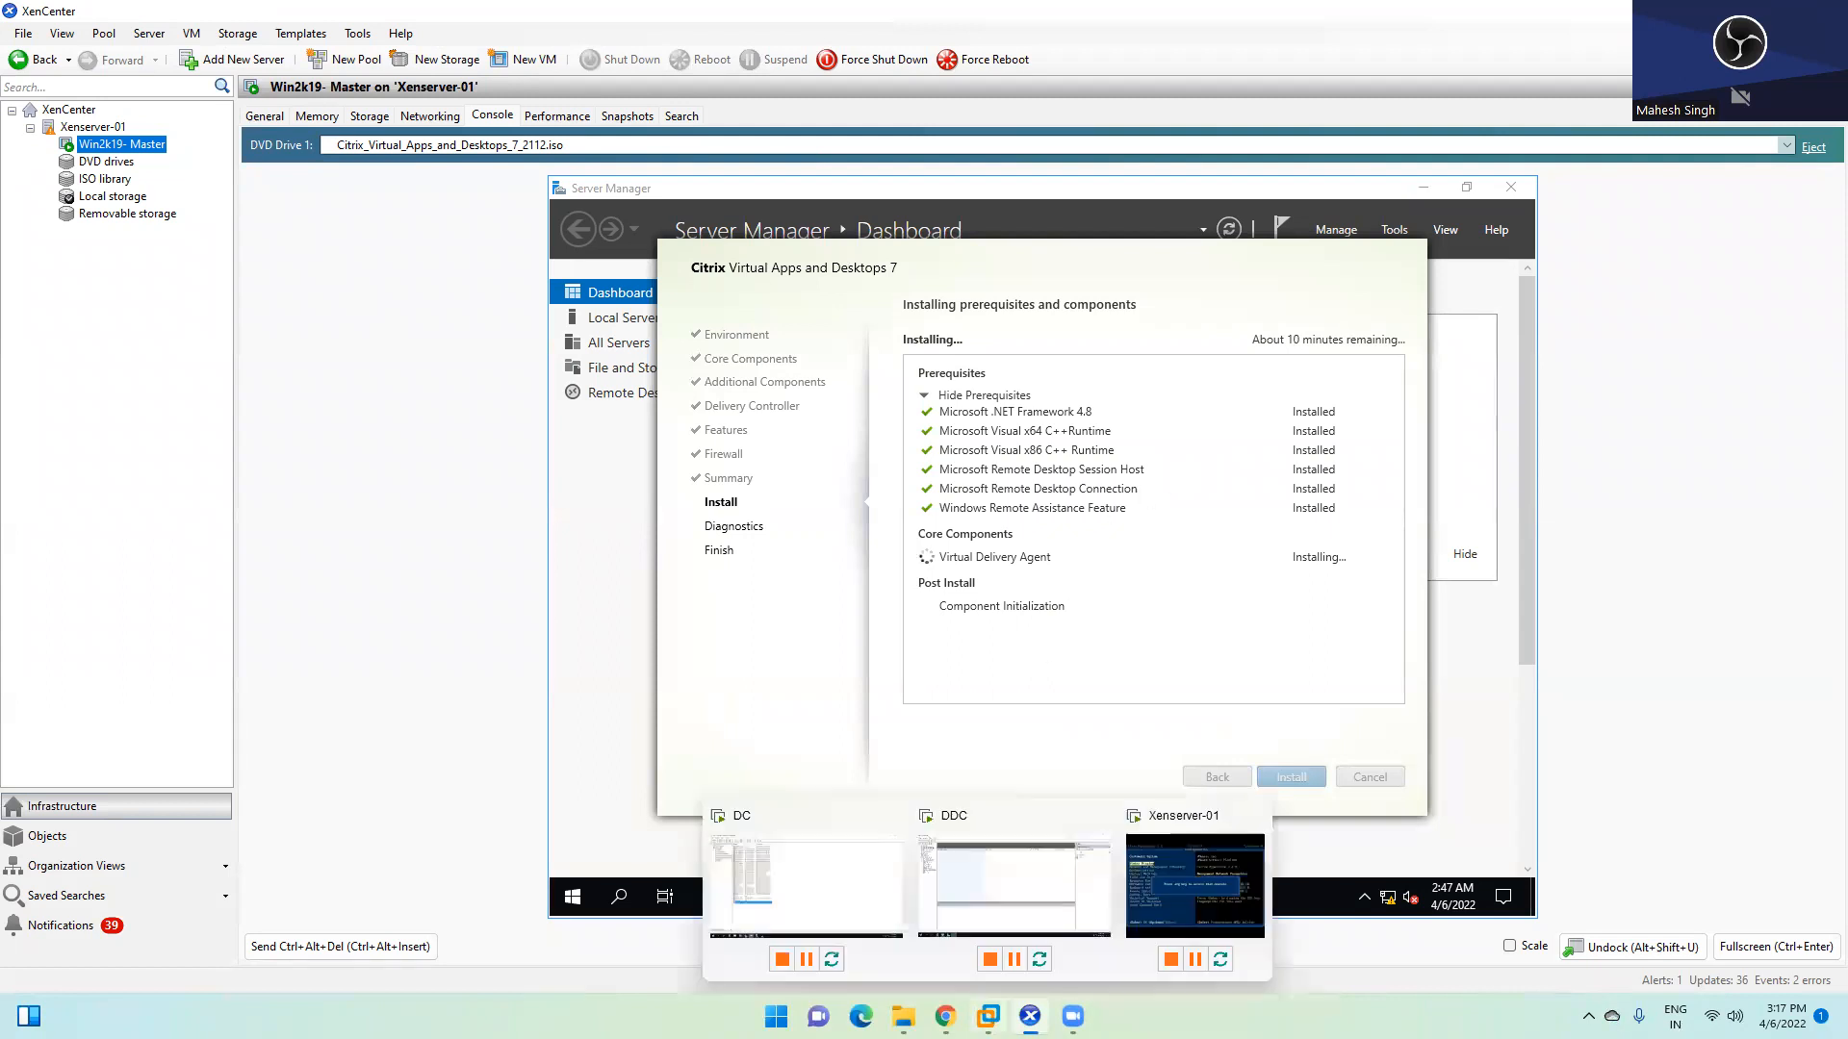
left_click(1024, 858)
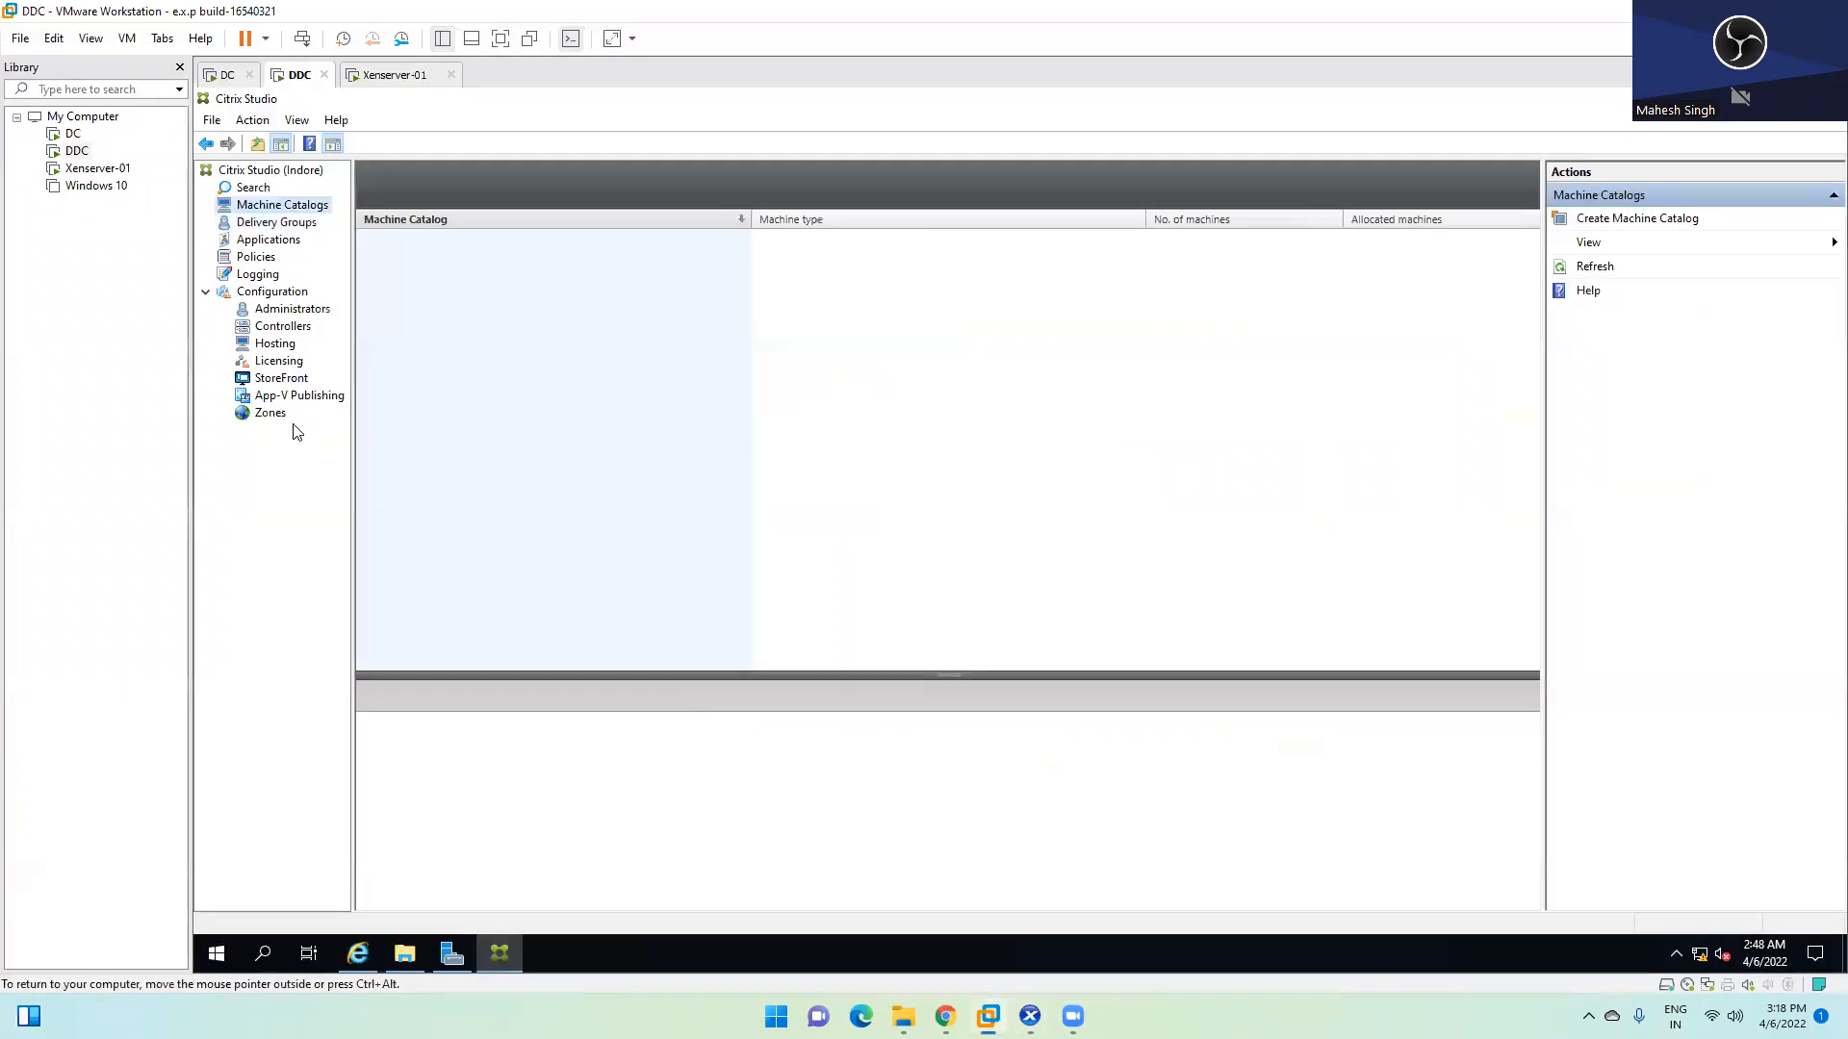
left_click(256, 227)
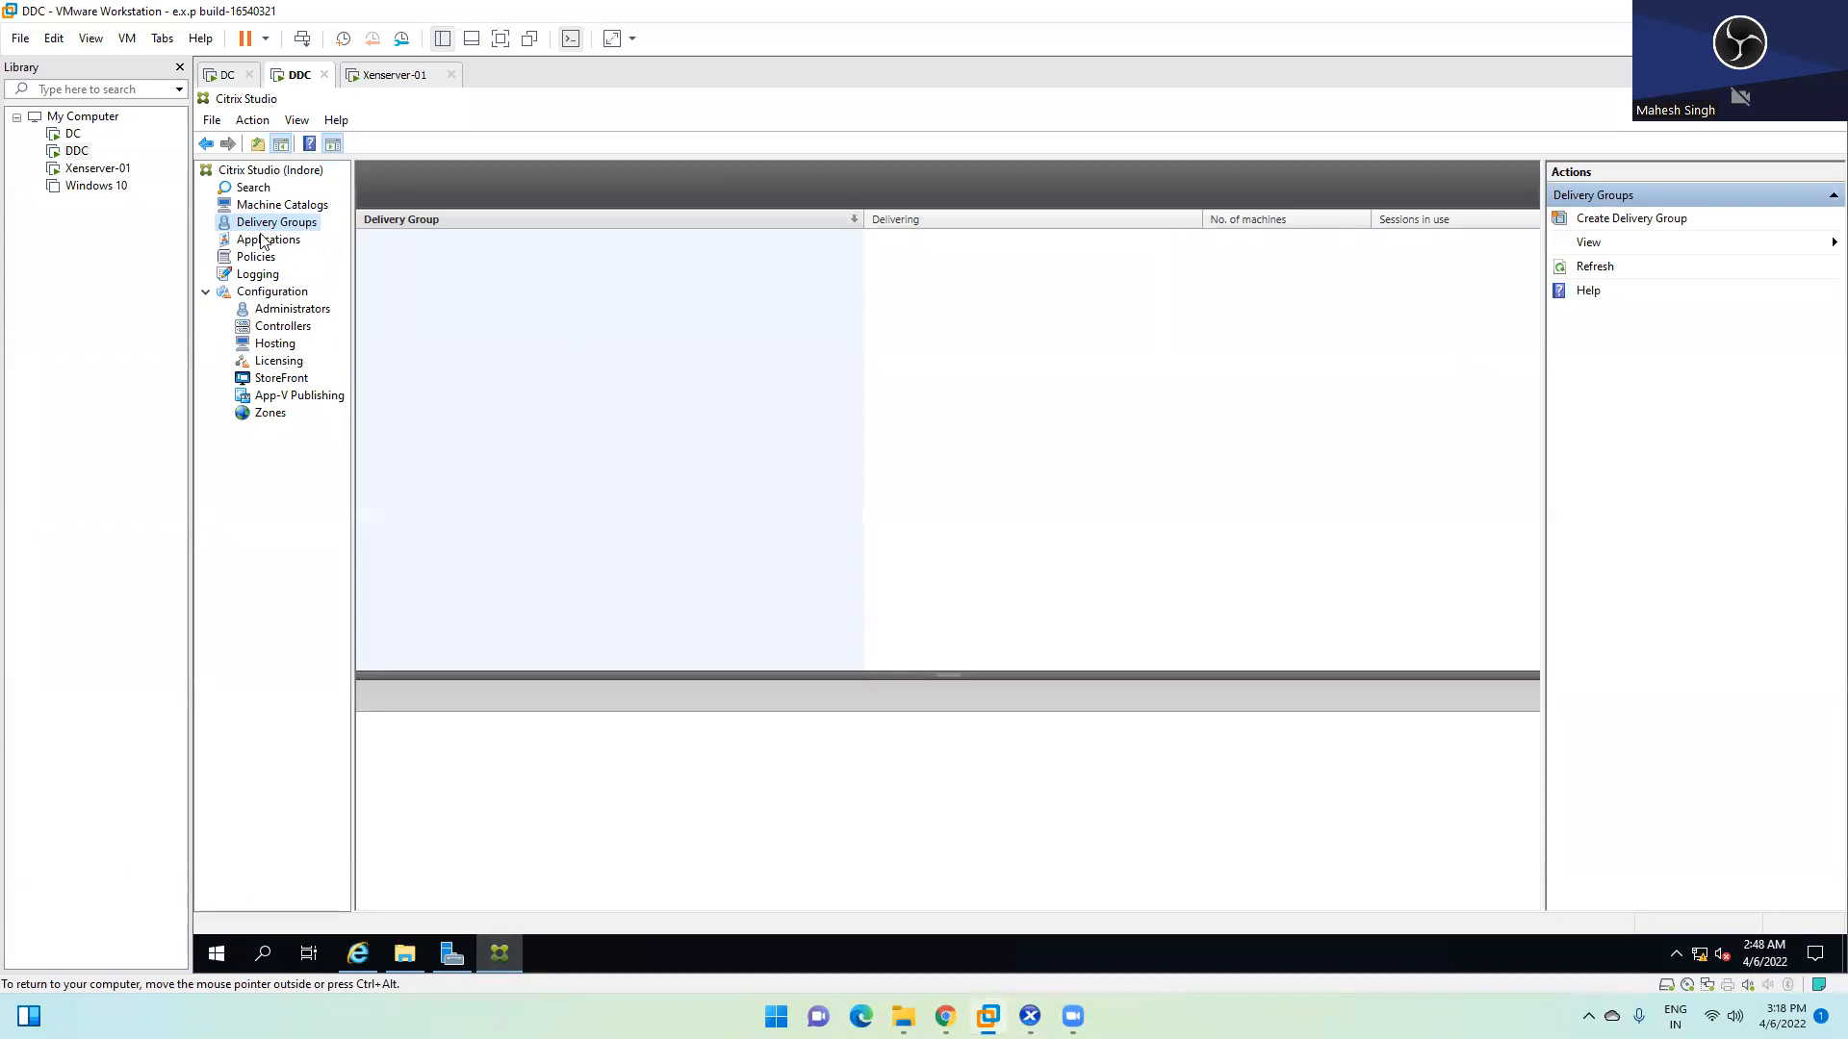
left_click(268, 241)
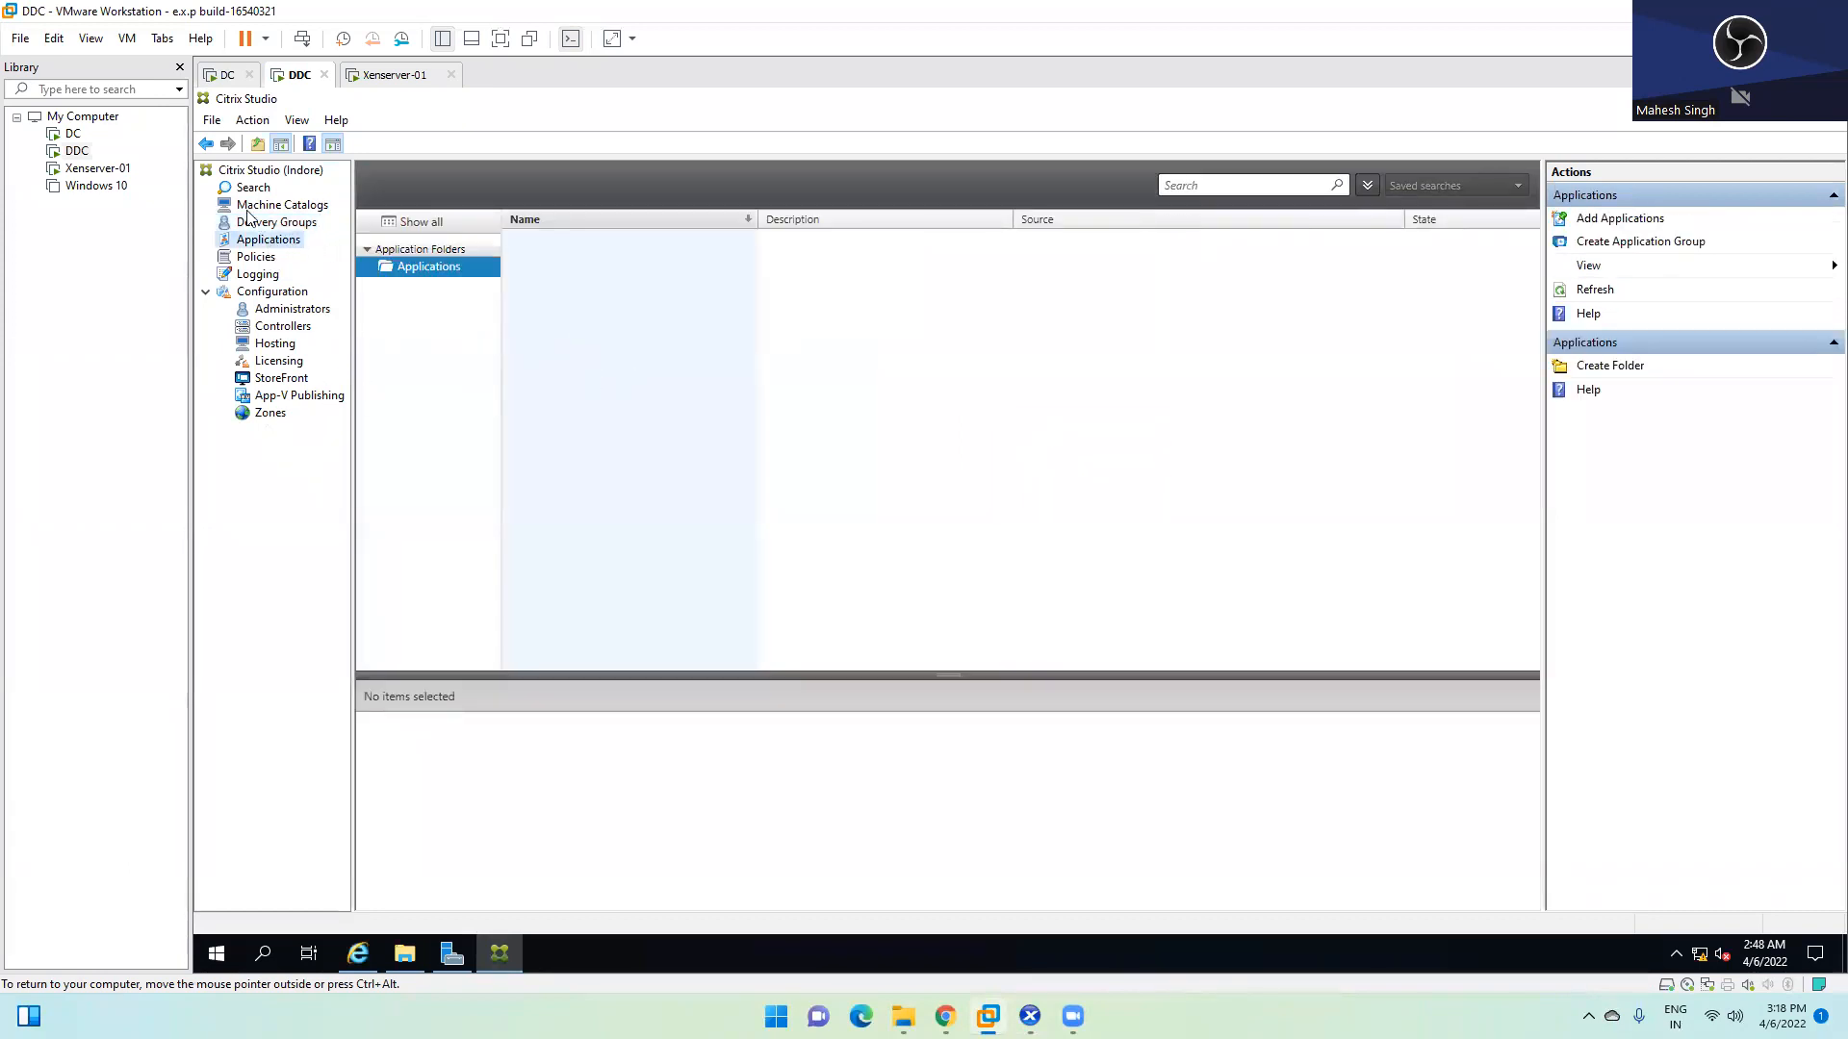
left_click(283, 206)
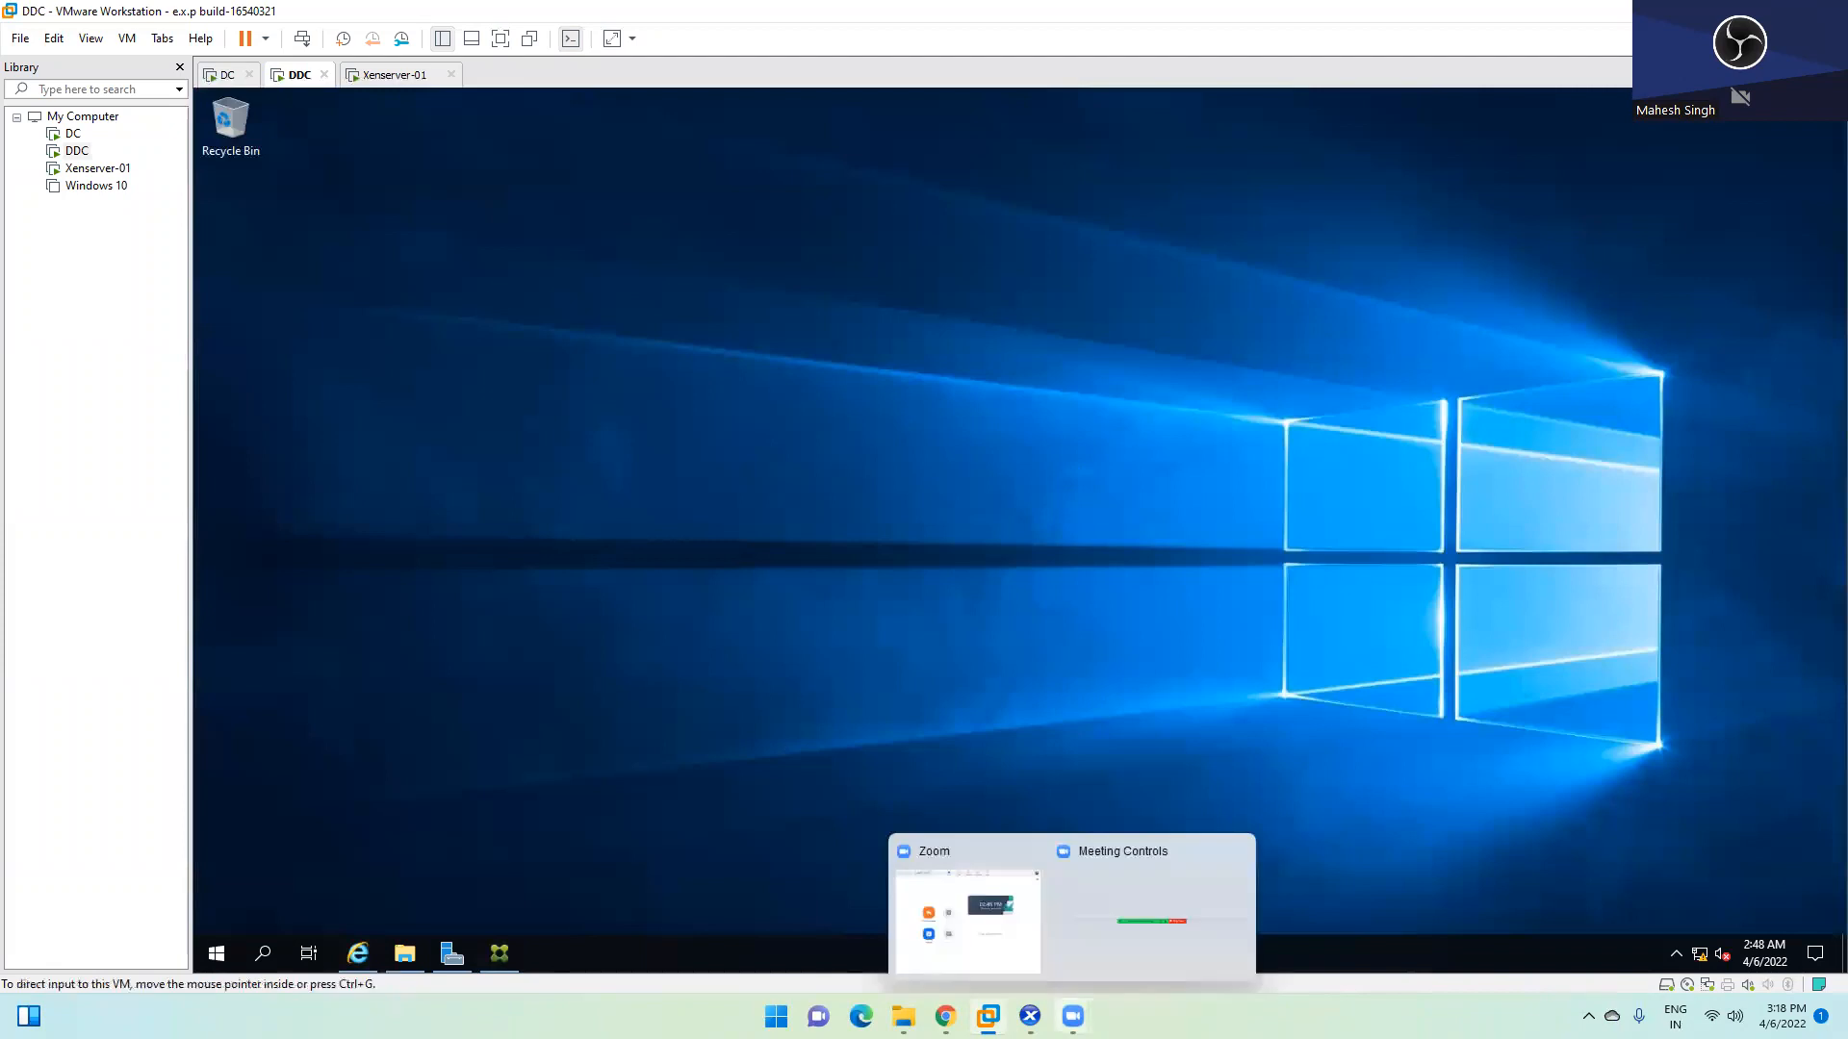
Check XenCenter's install progress, then look over the Xenserver-01 and DDC tabs
left_click(1030, 1017)
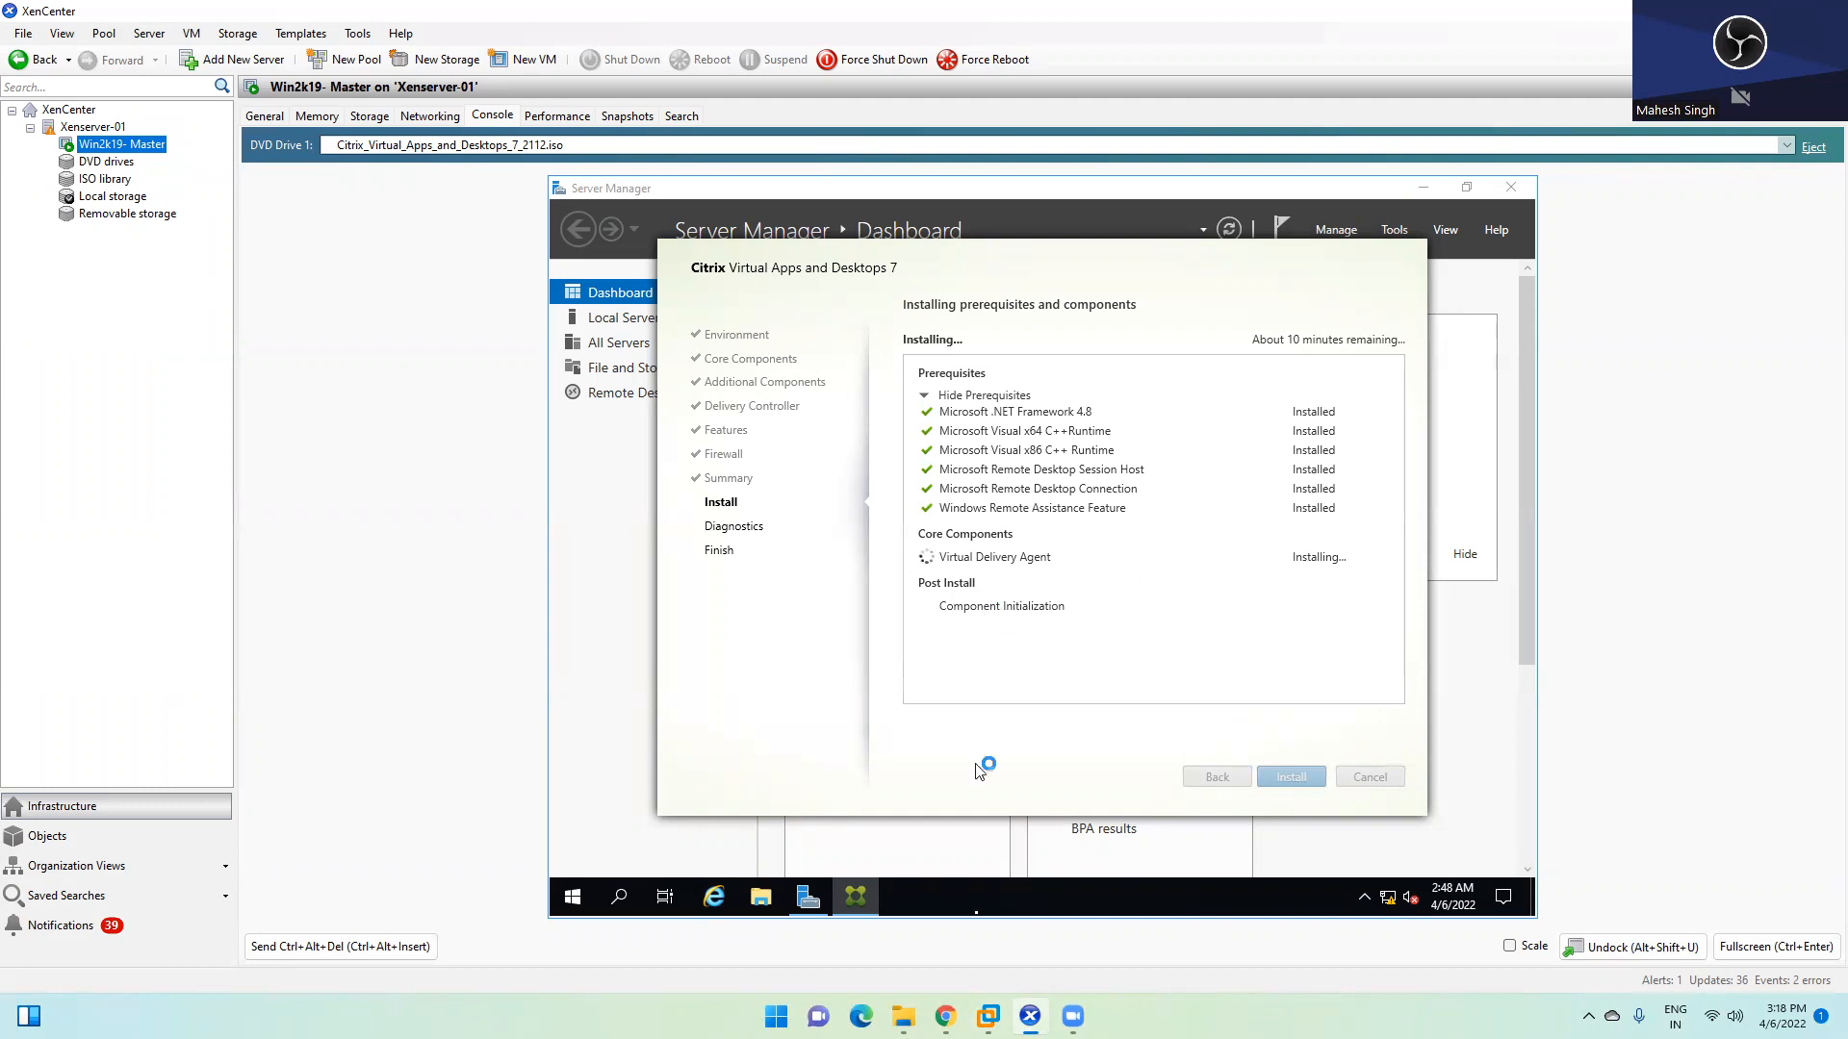
mouse_move(988, 1016)
left_click(991, 875)
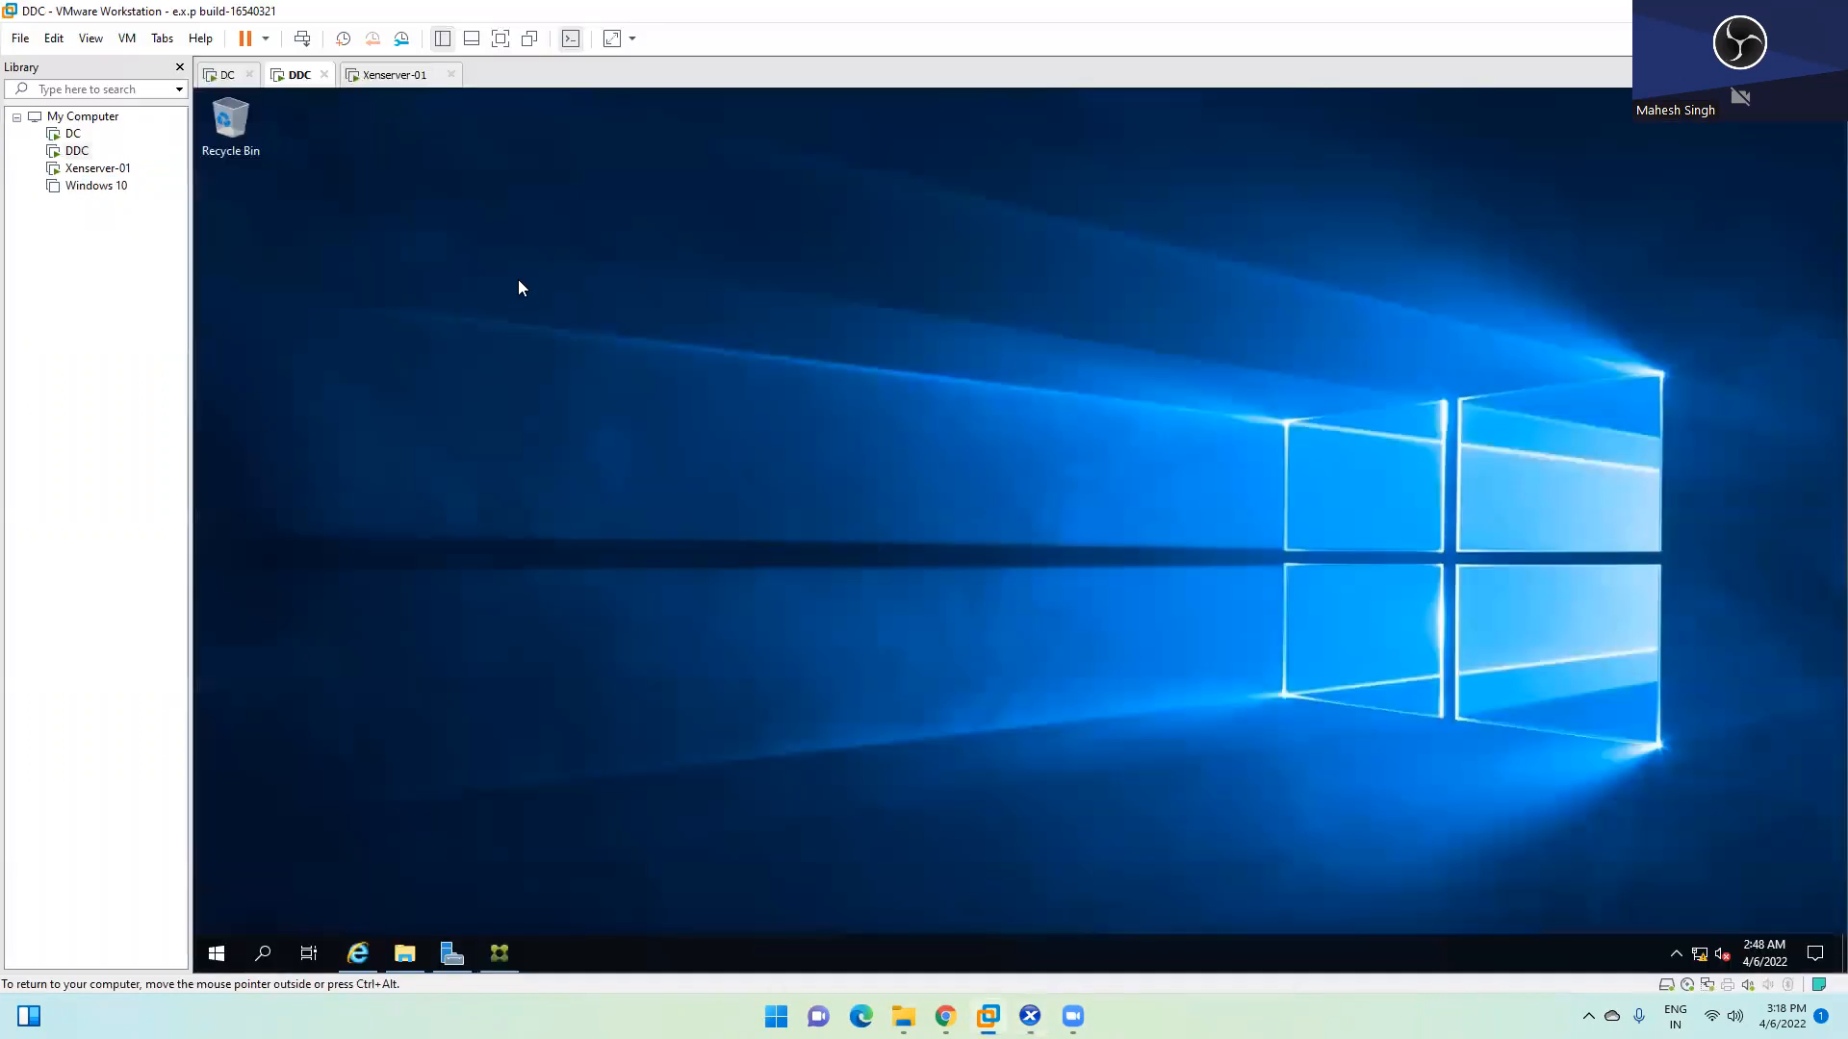
left_click(392, 75)
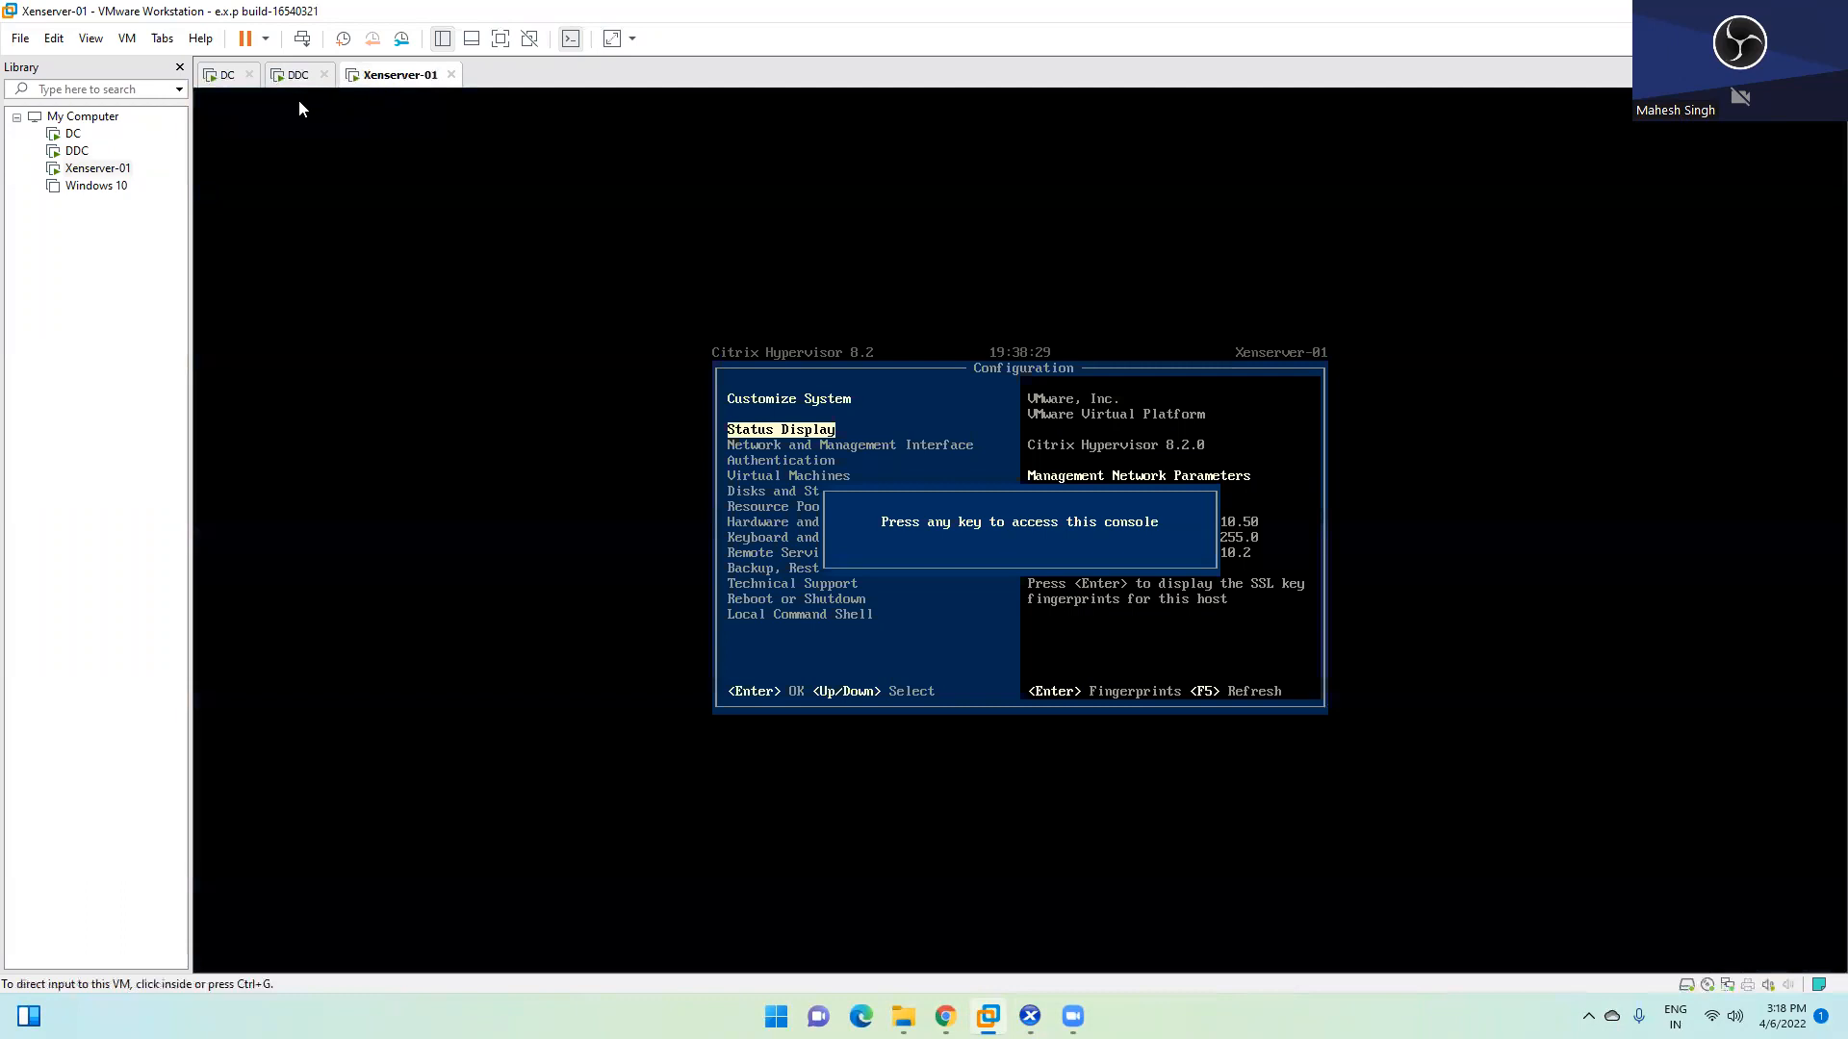
left_click(272, 77)
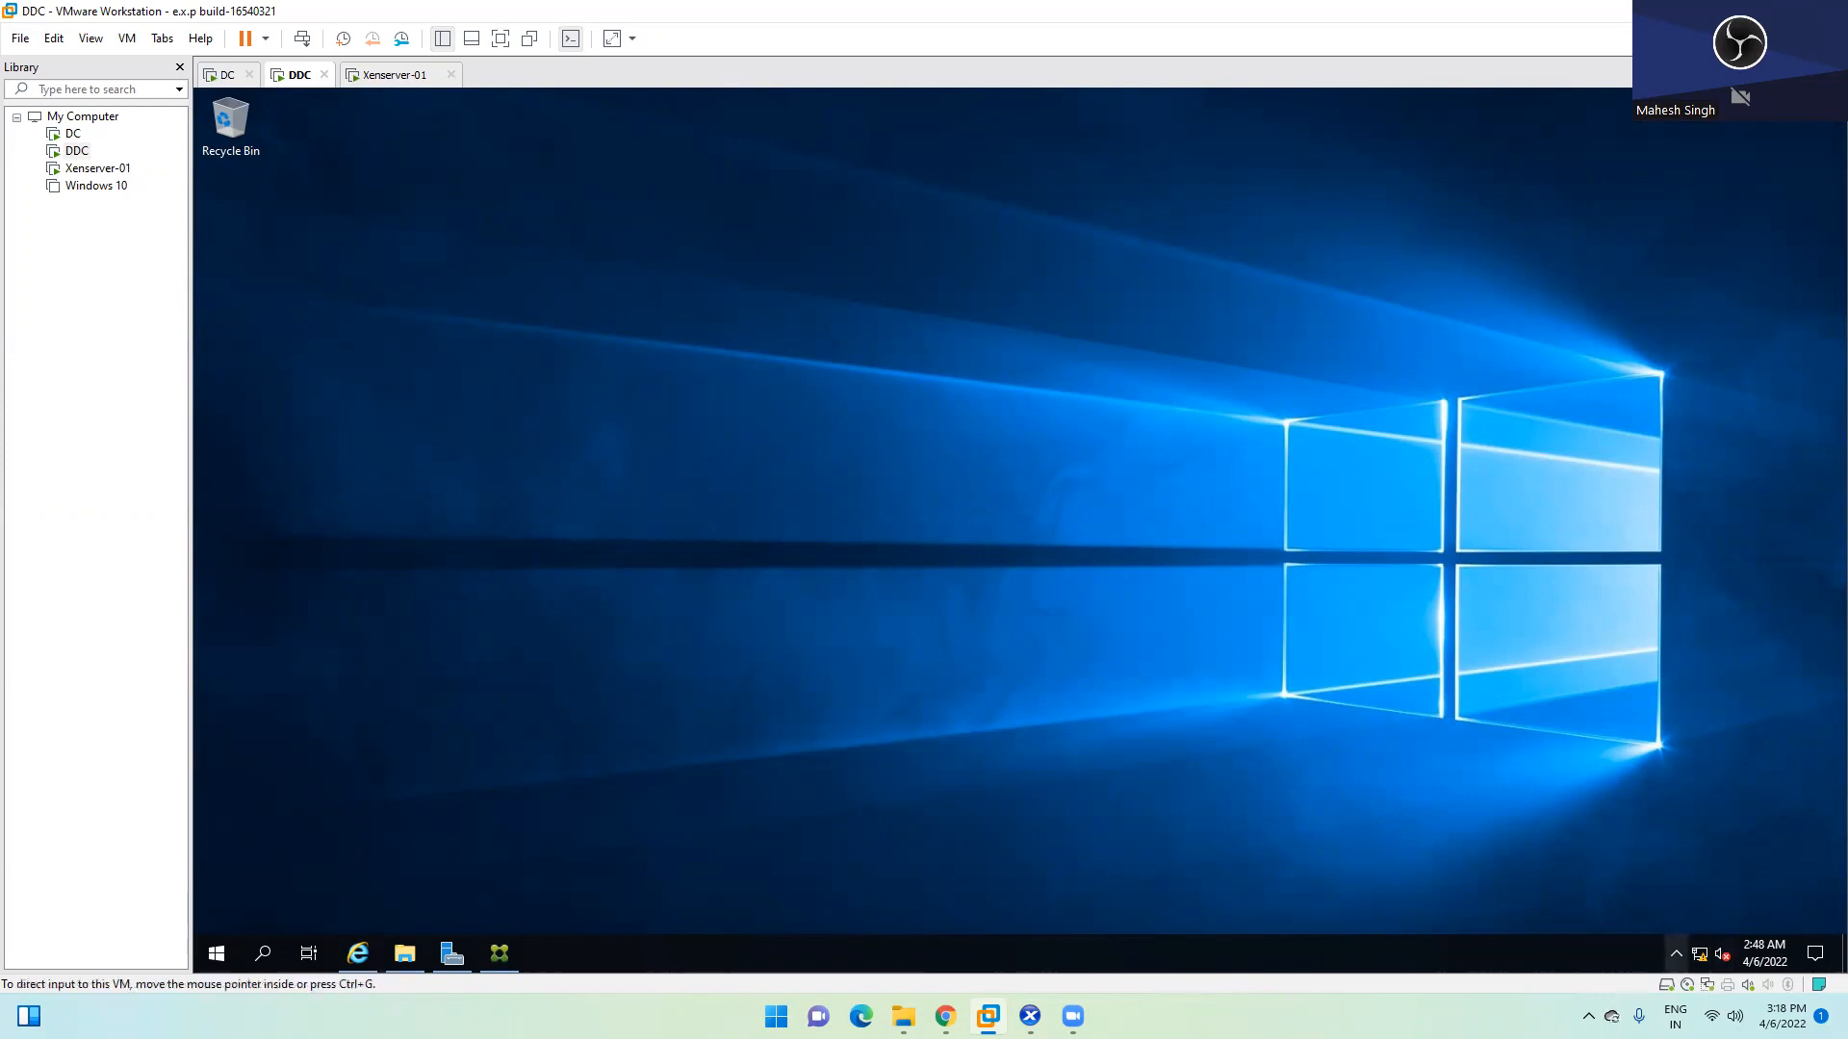
left_click(1676, 953)
left_click(1475, 674)
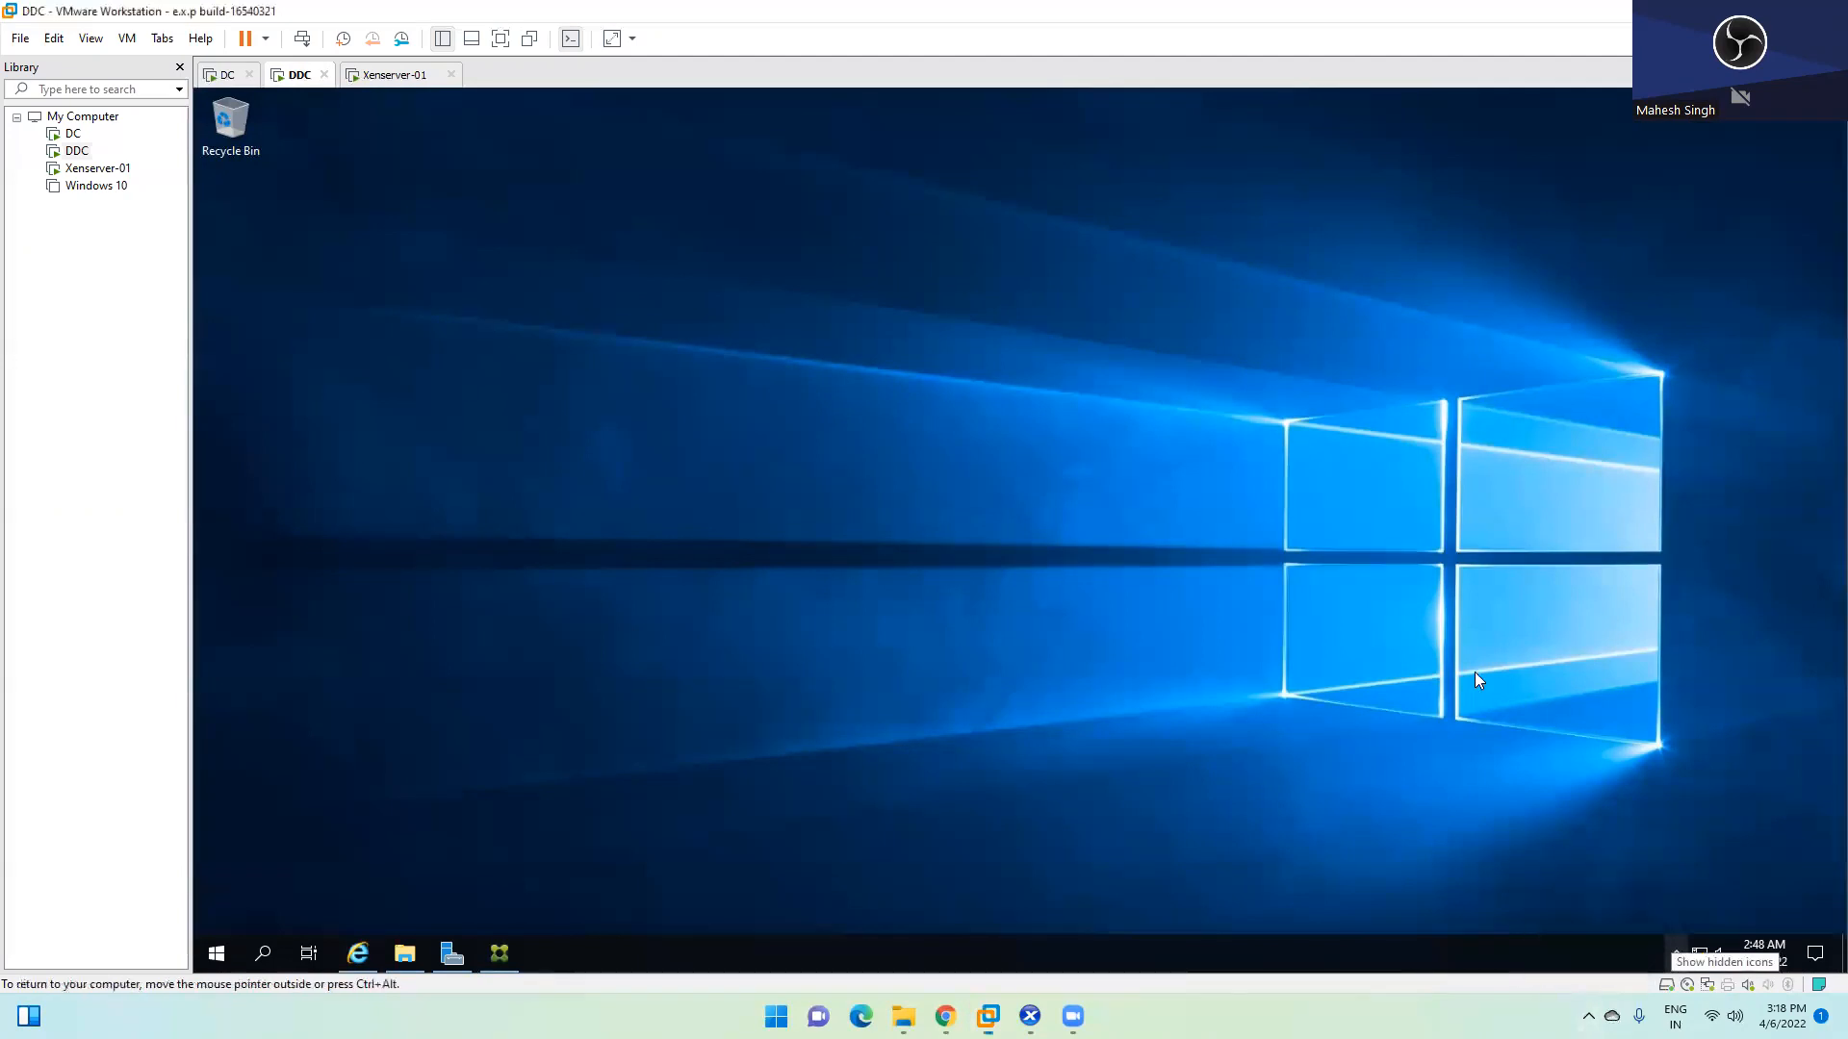
Refresh the DDC desktop three times, then return to XenCenter
right_click(683, 385)
left_click(708, 444)
right_click(683, 354)
left_click(734, 414)
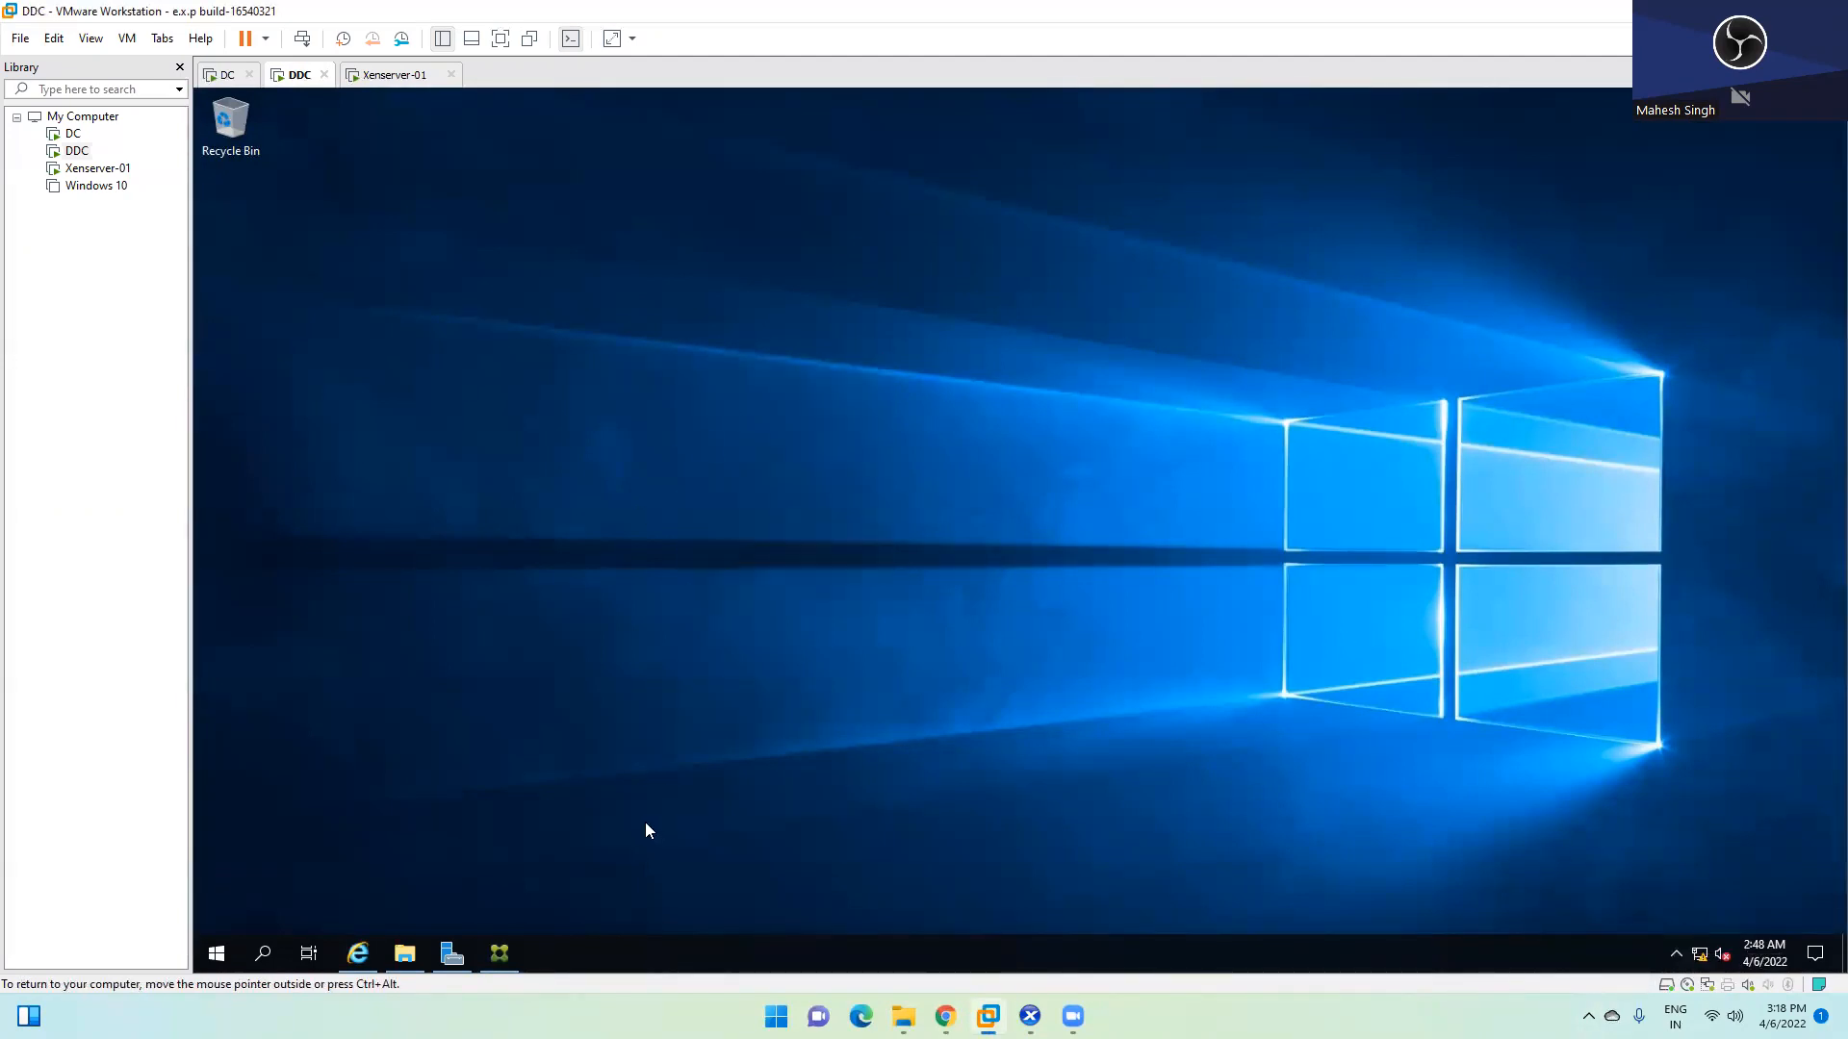
right_click(898, 502)
left_click(972, 562)
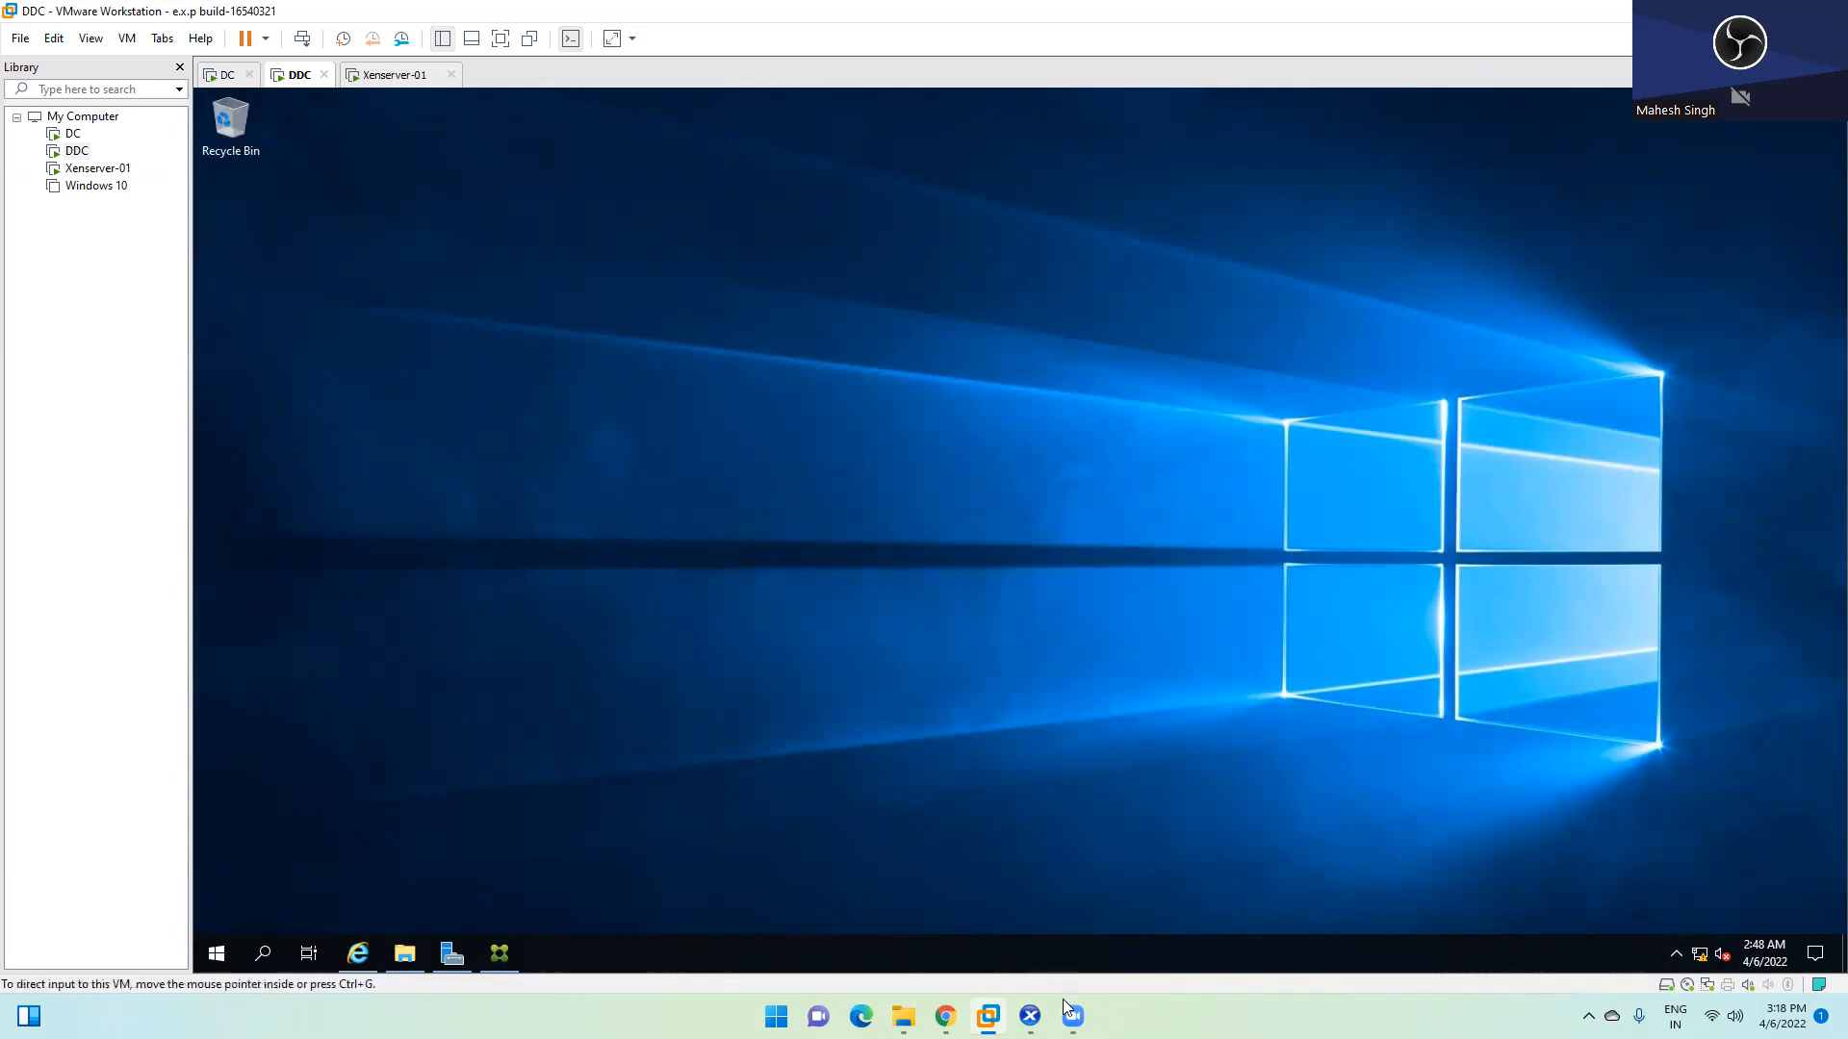
left_click(1029, 1017)
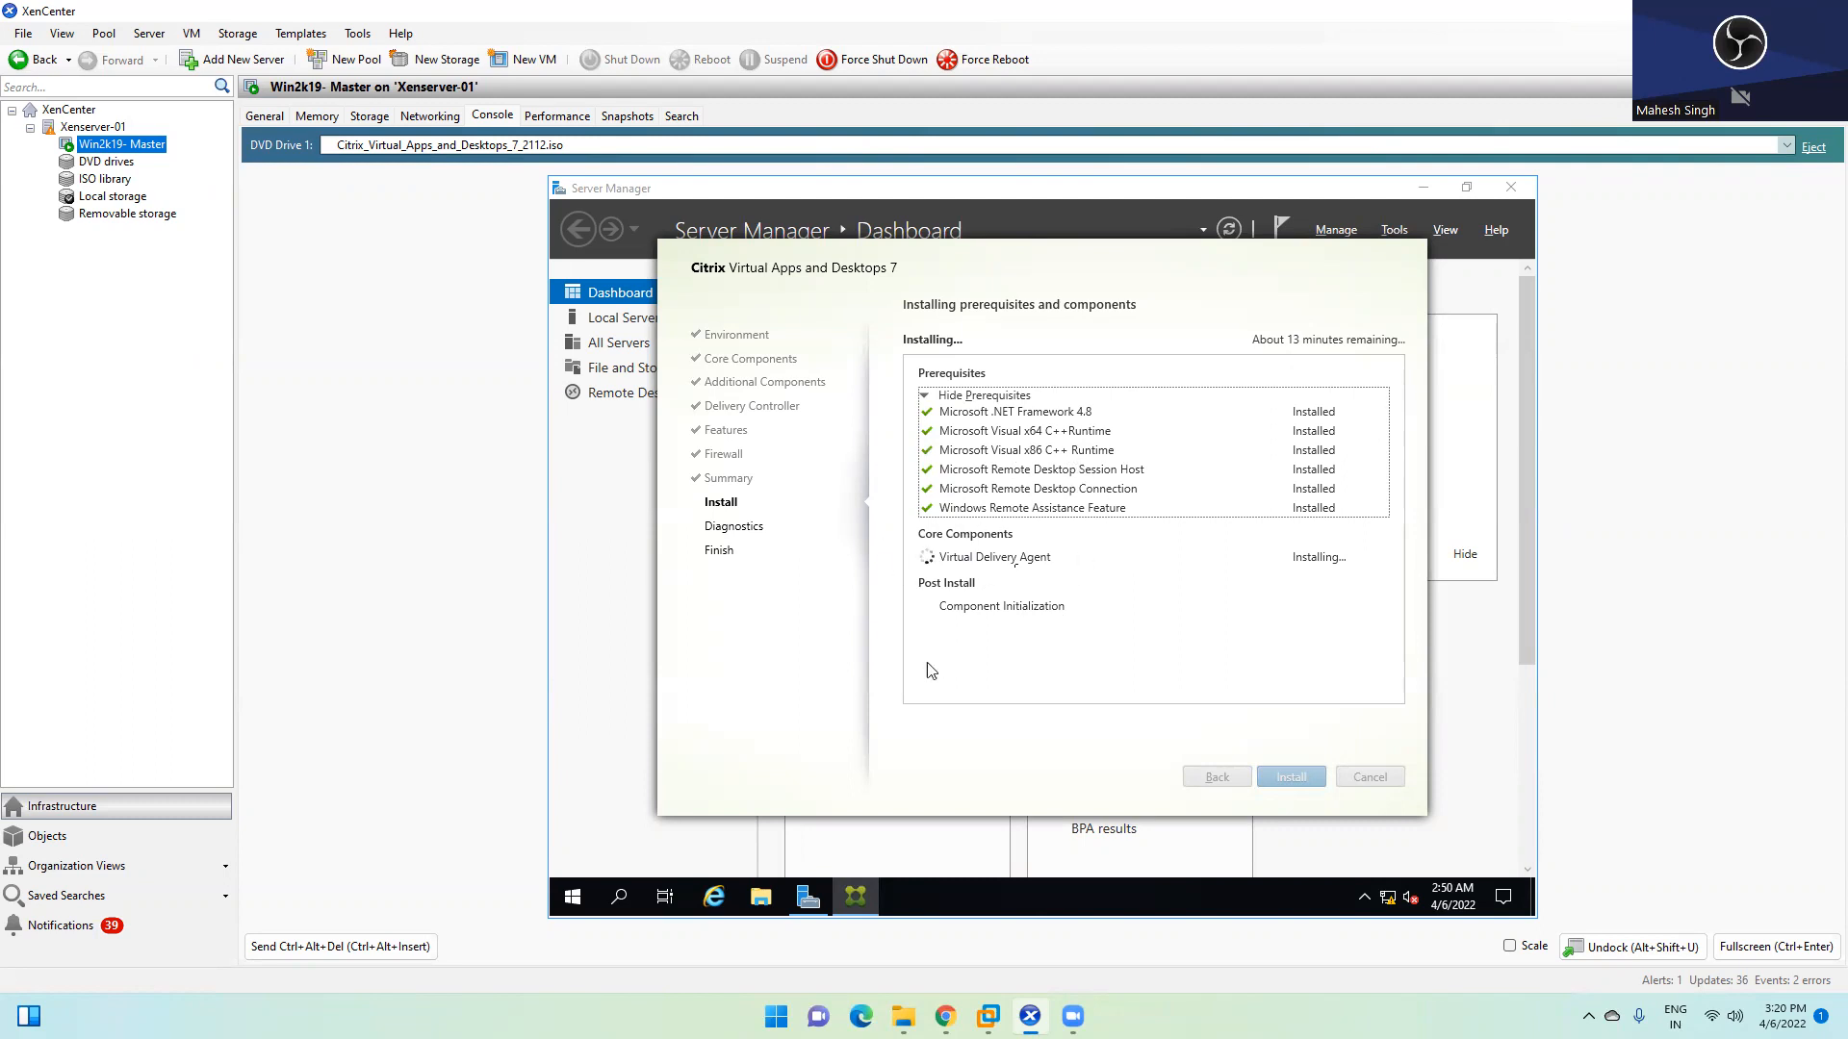
Look in on the domain controller and DDC consoles, bring up Citrix Studio, then return to XenCenter
mouse_move(988, 1017)
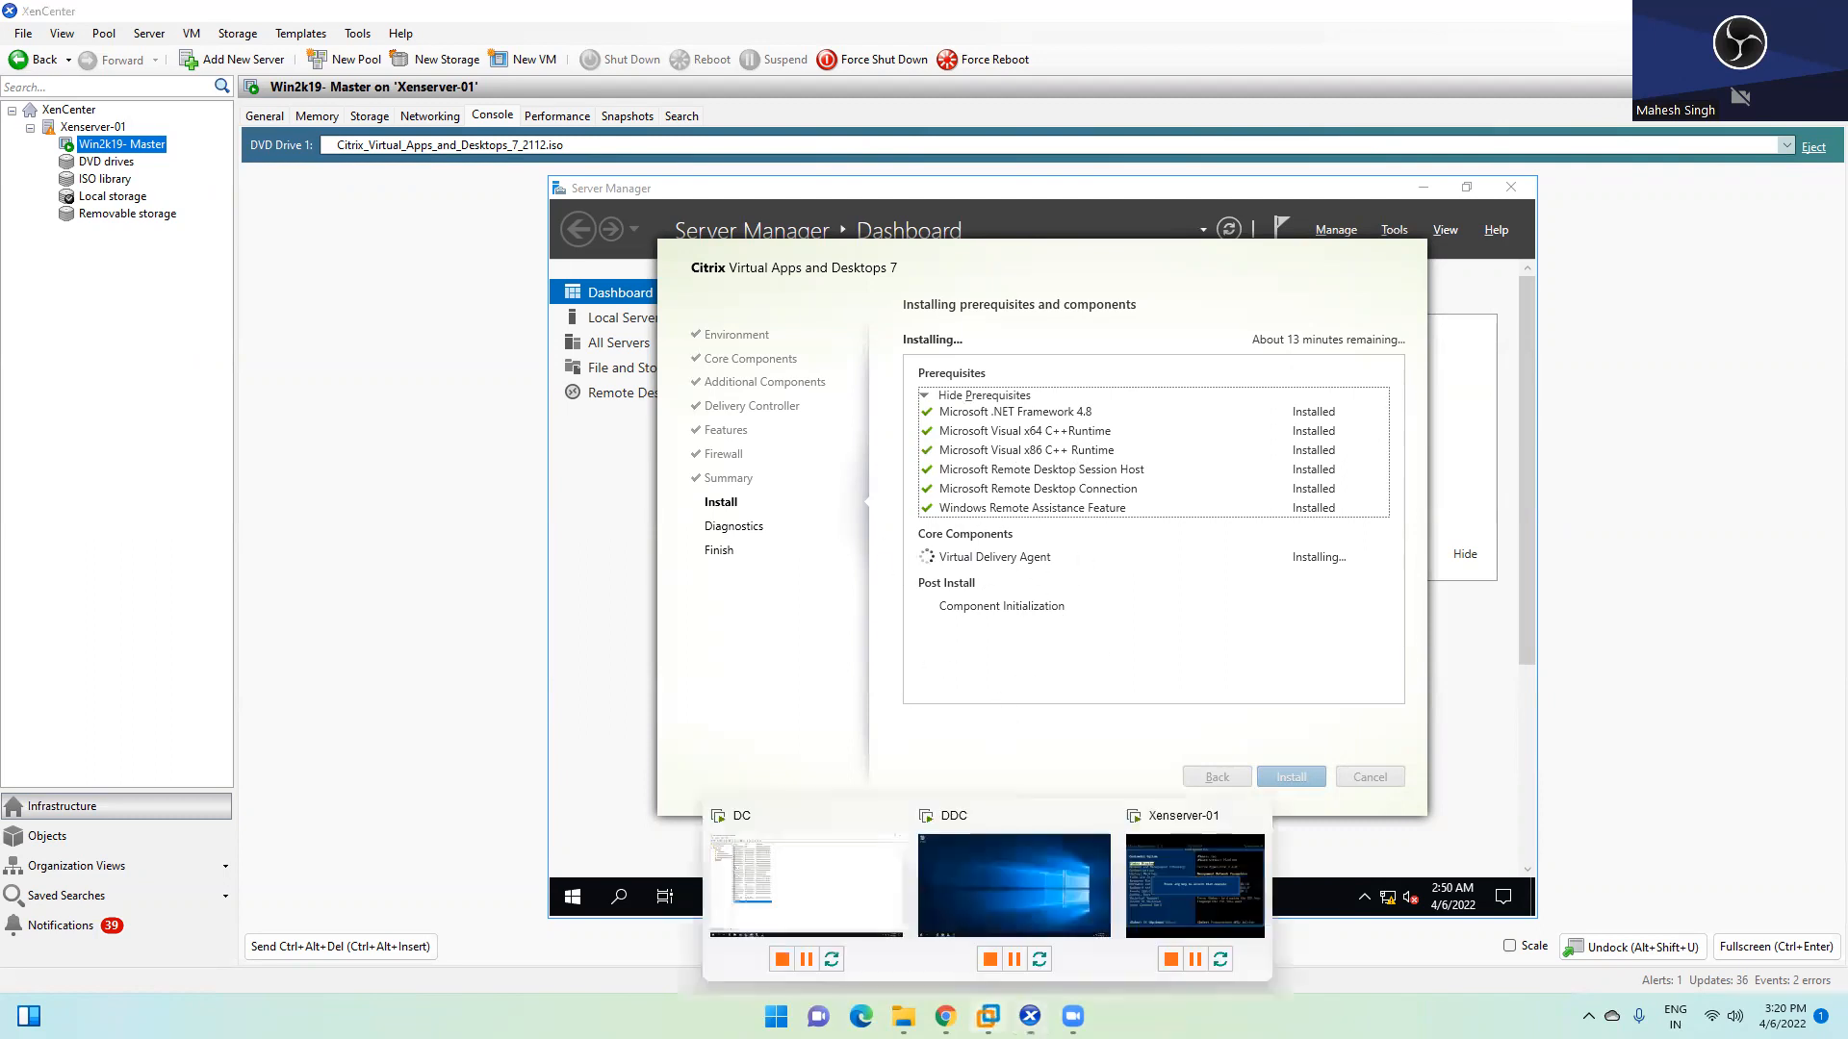
left_click(794, 867)
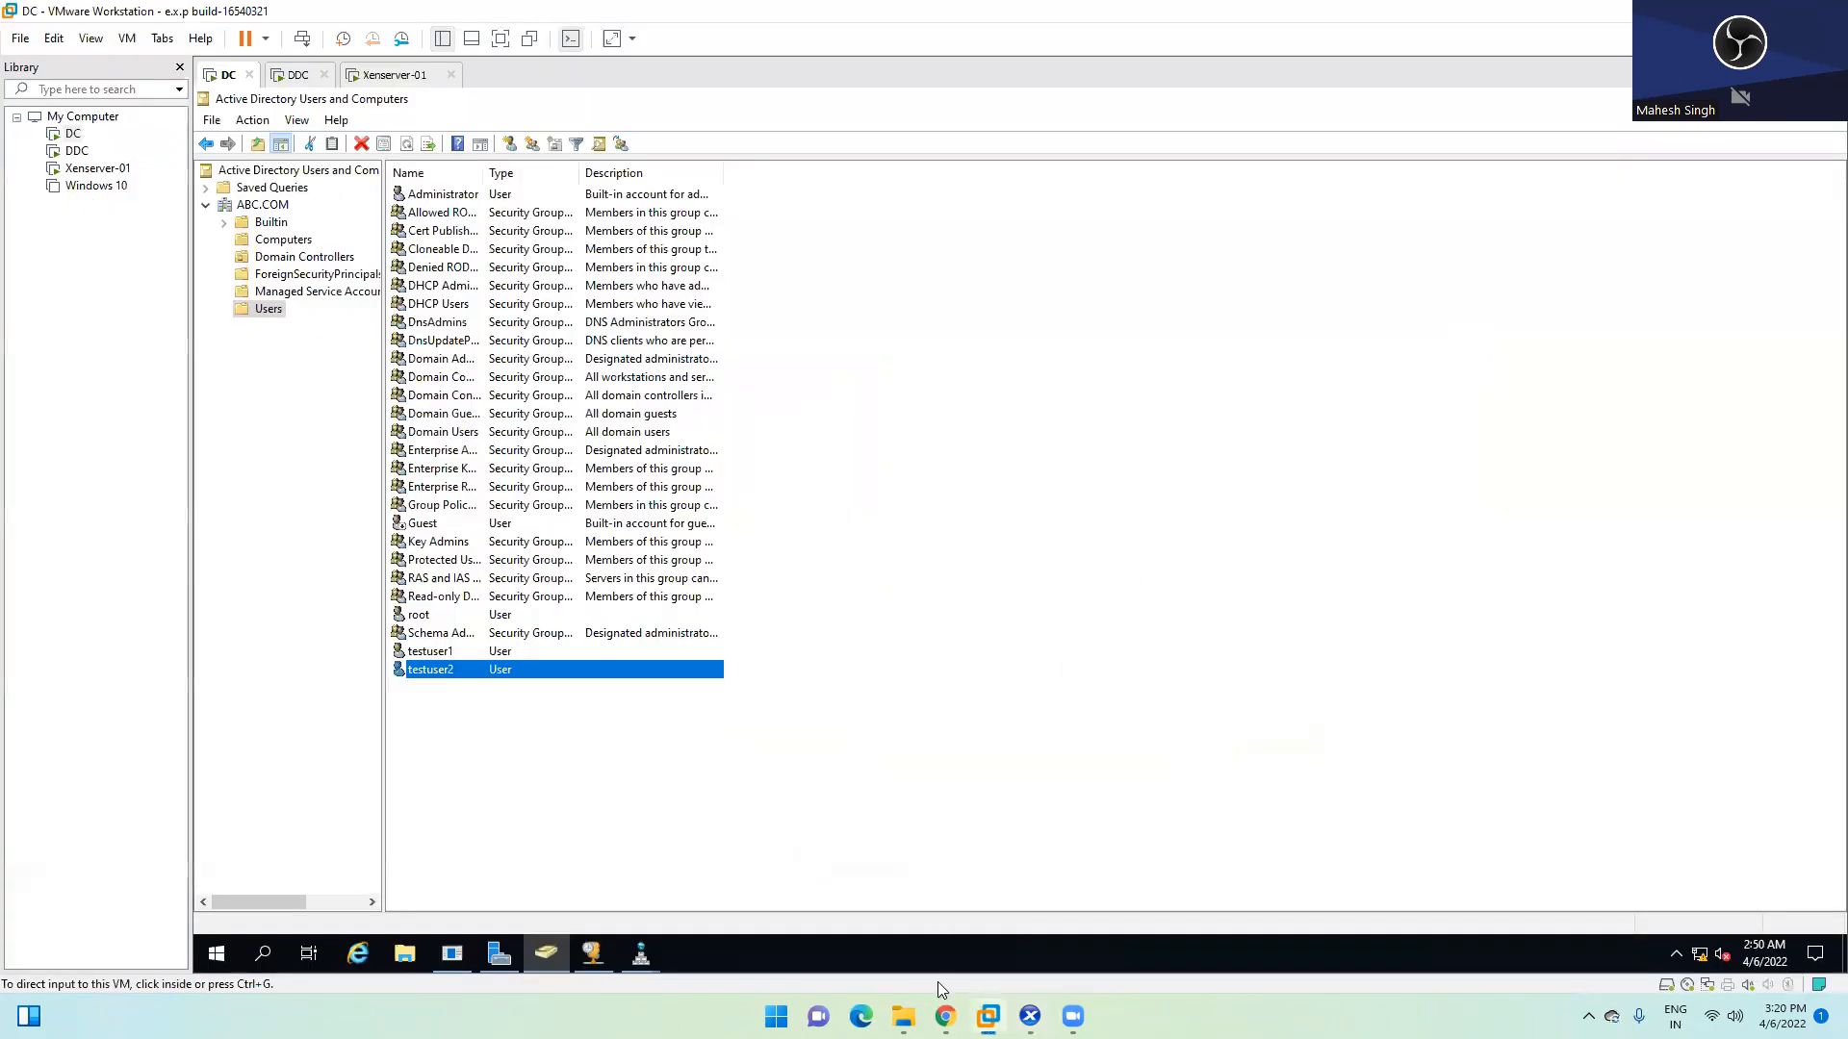
mouse_move(988, 1016)
left_click(1018, 883)
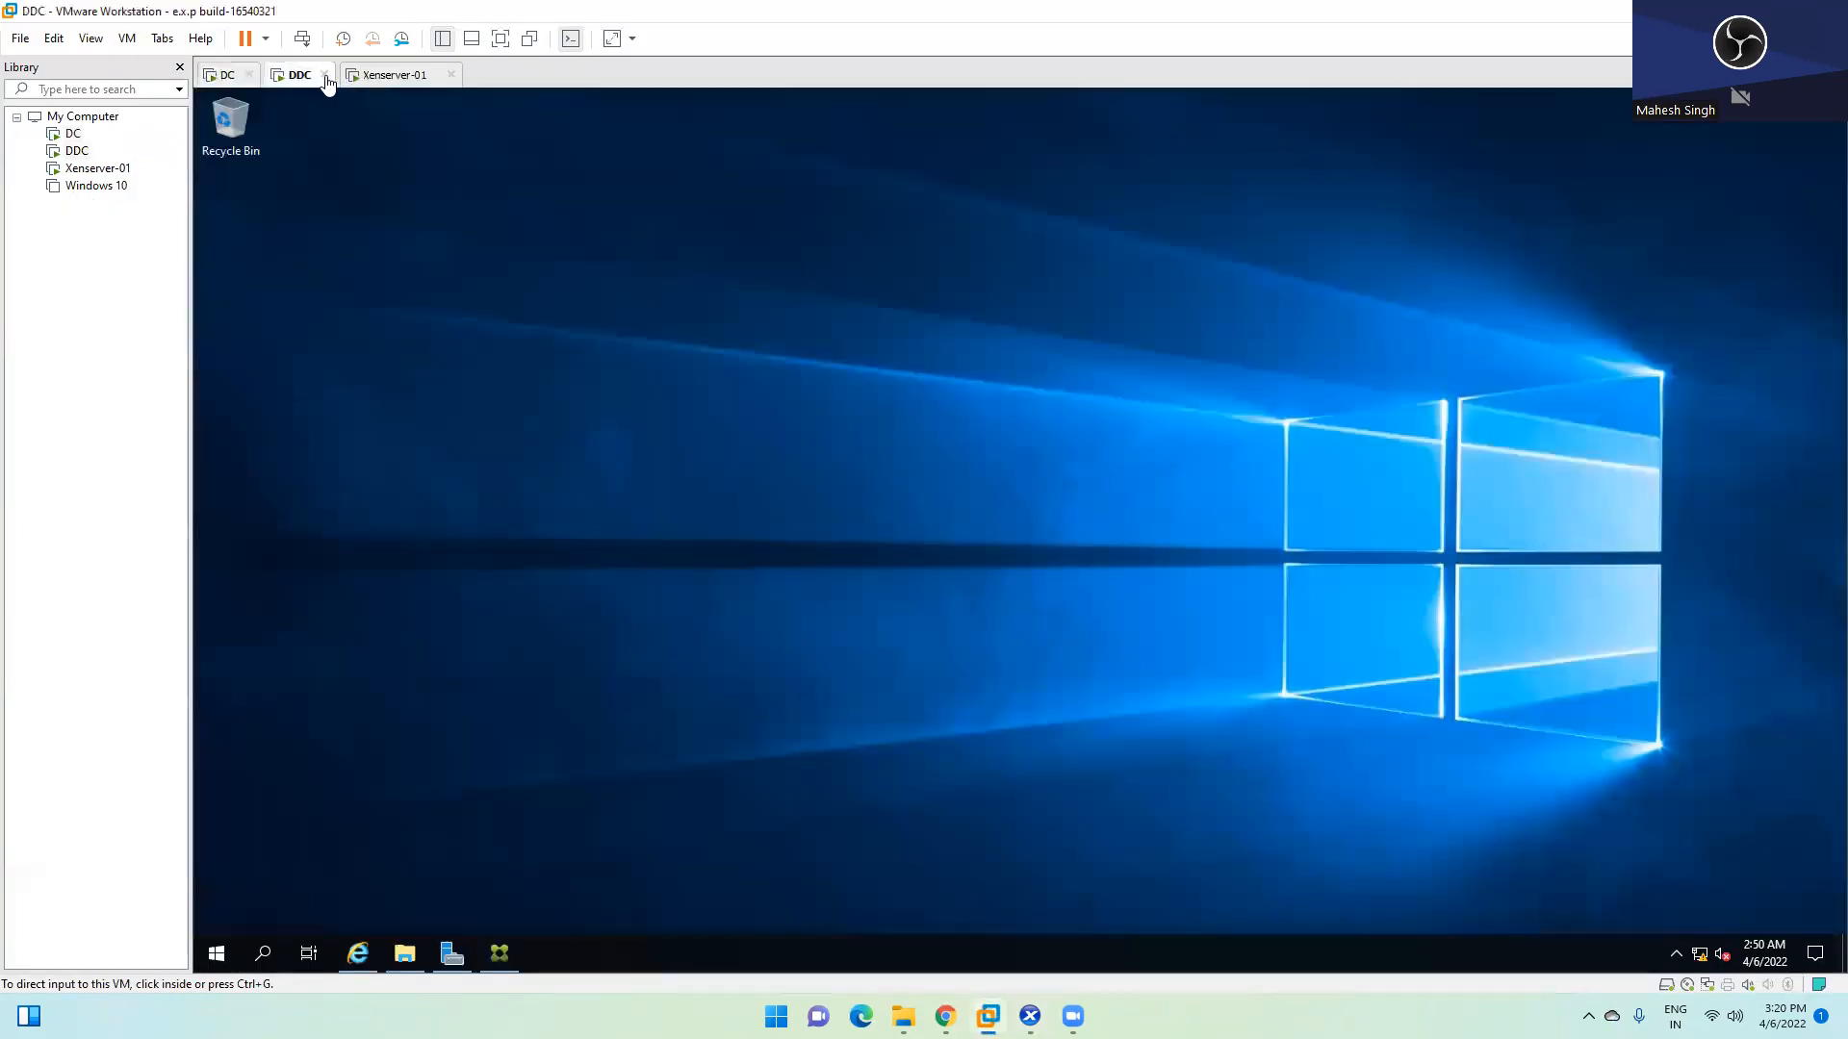
left_click(498, 953)
left_click(498, 953)
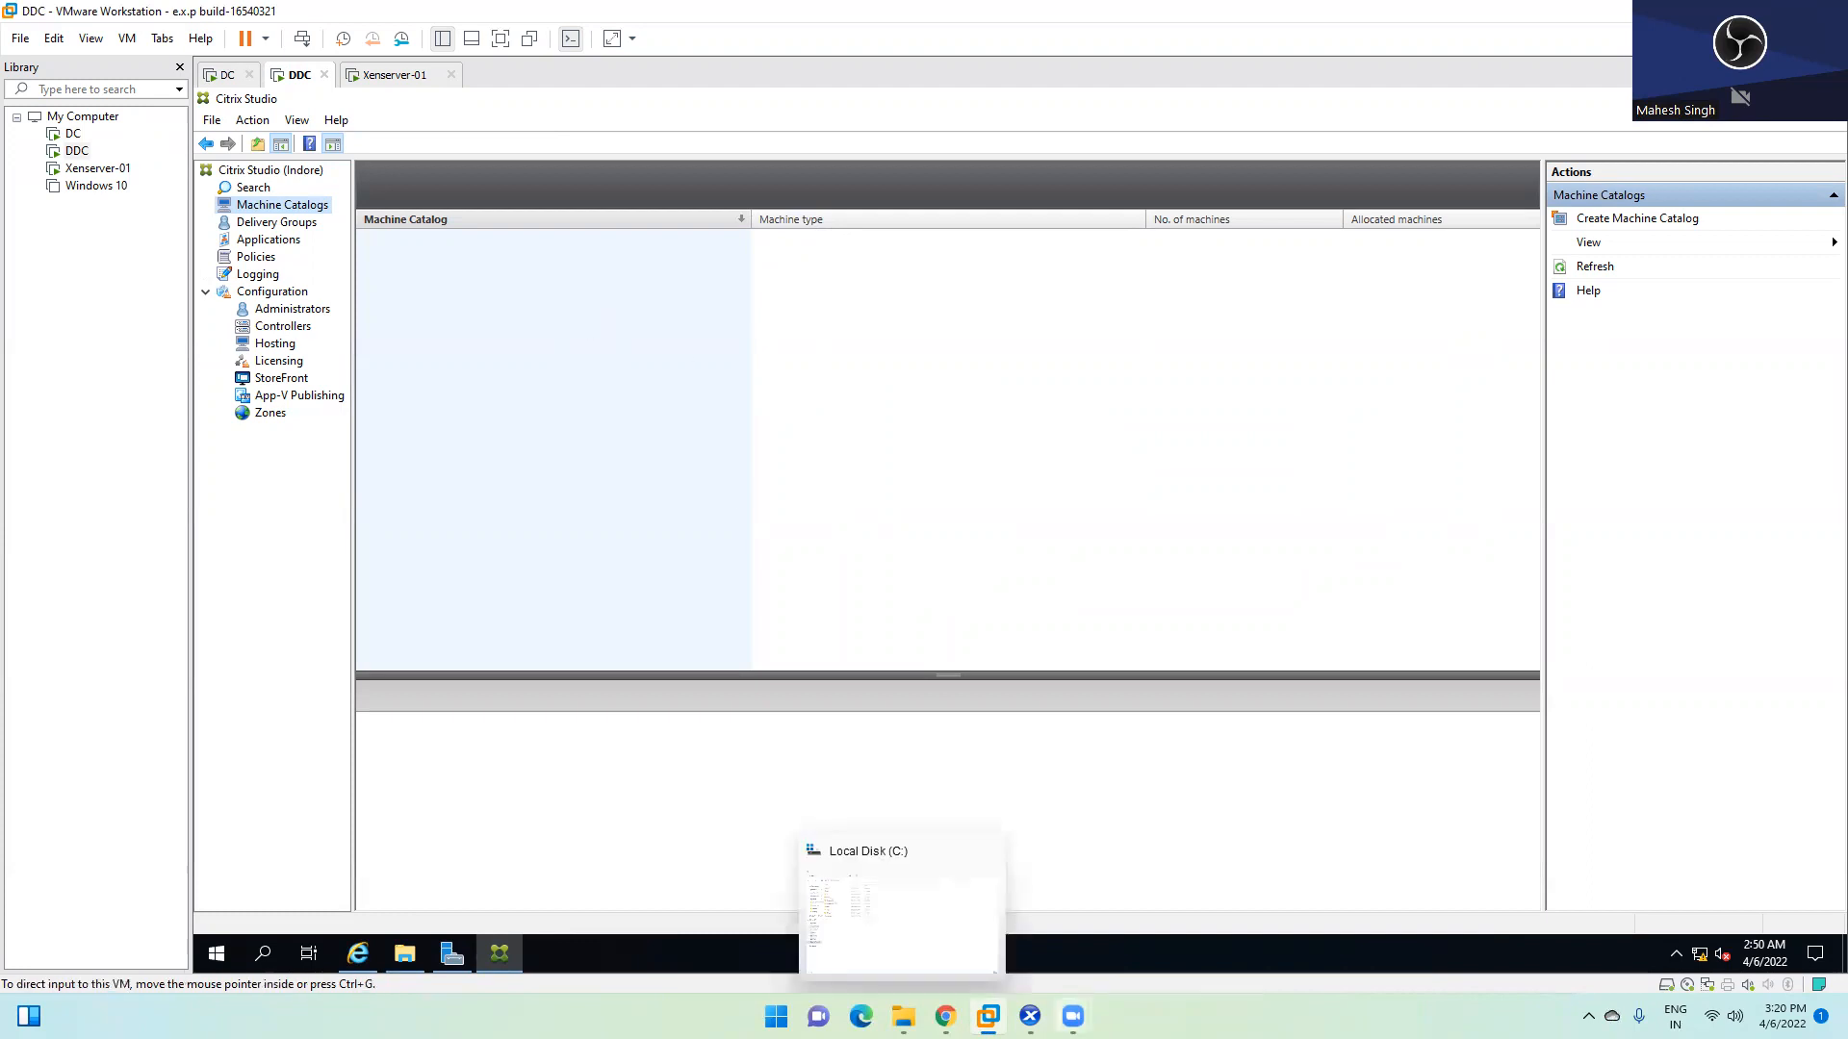
left_click(1032, 1012)
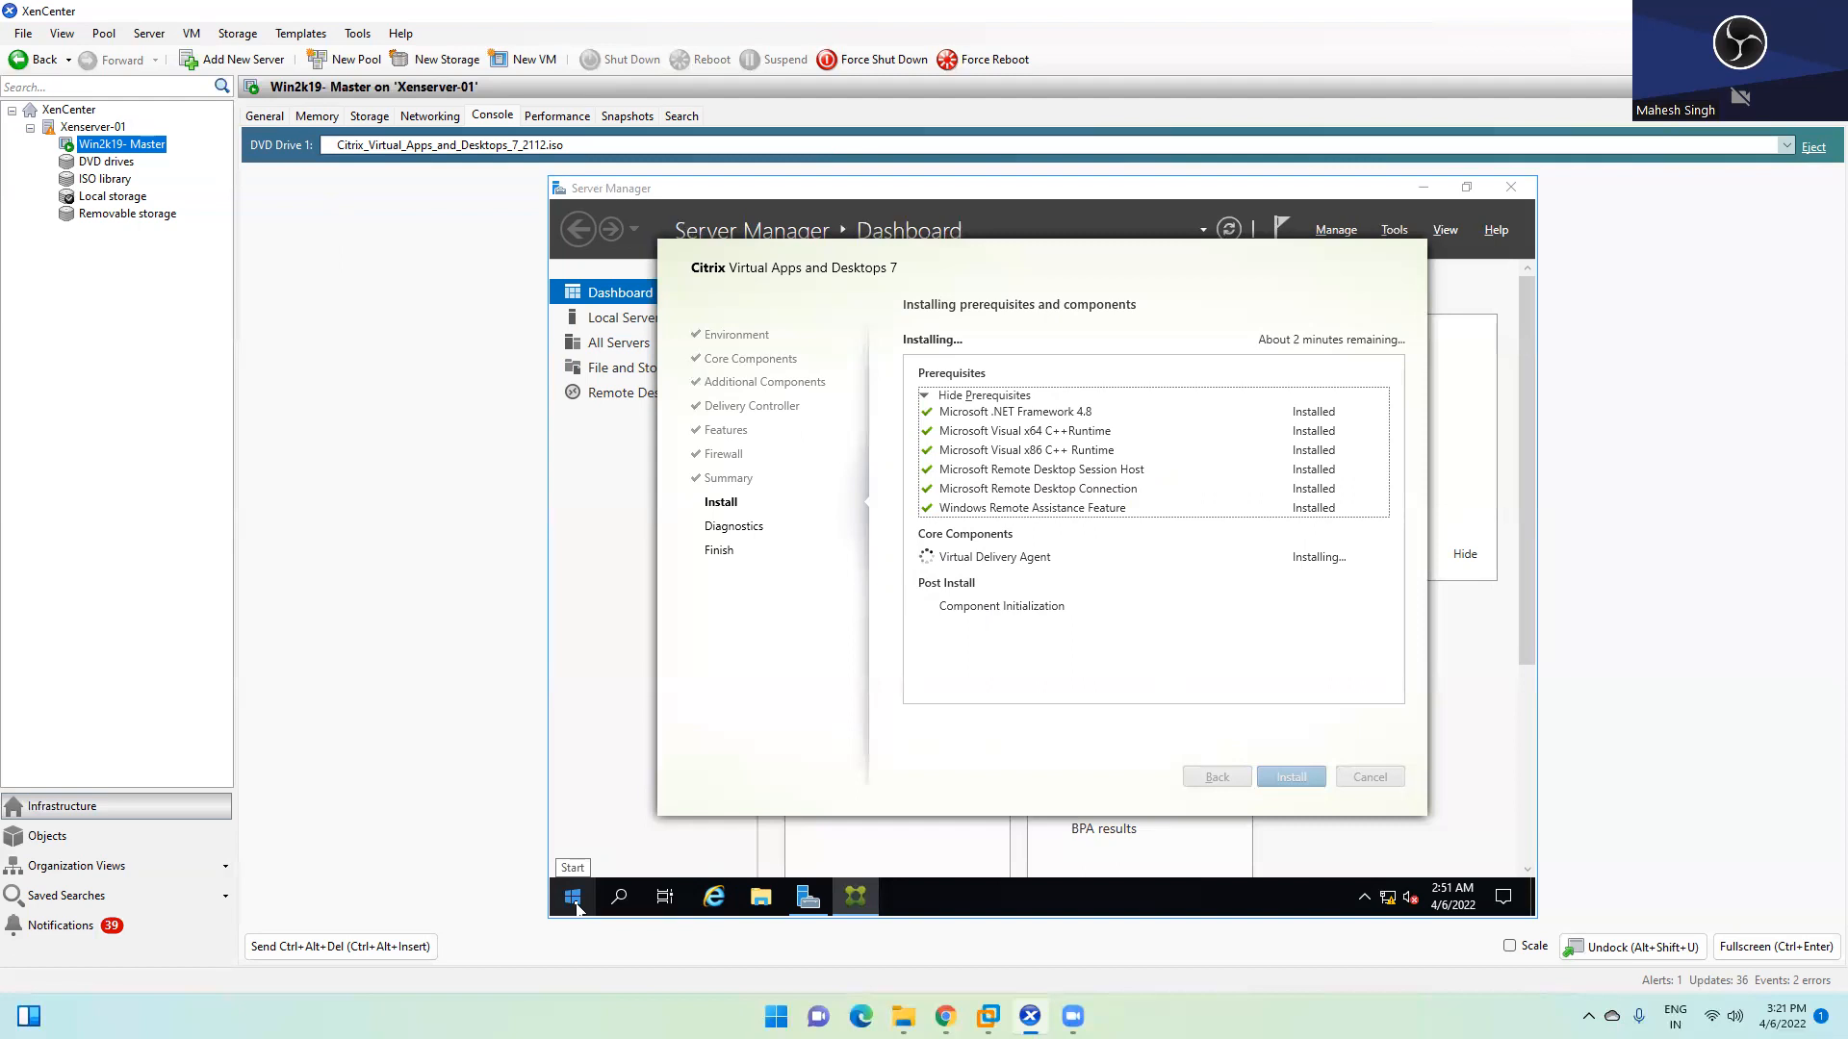
left_click(575, 902)
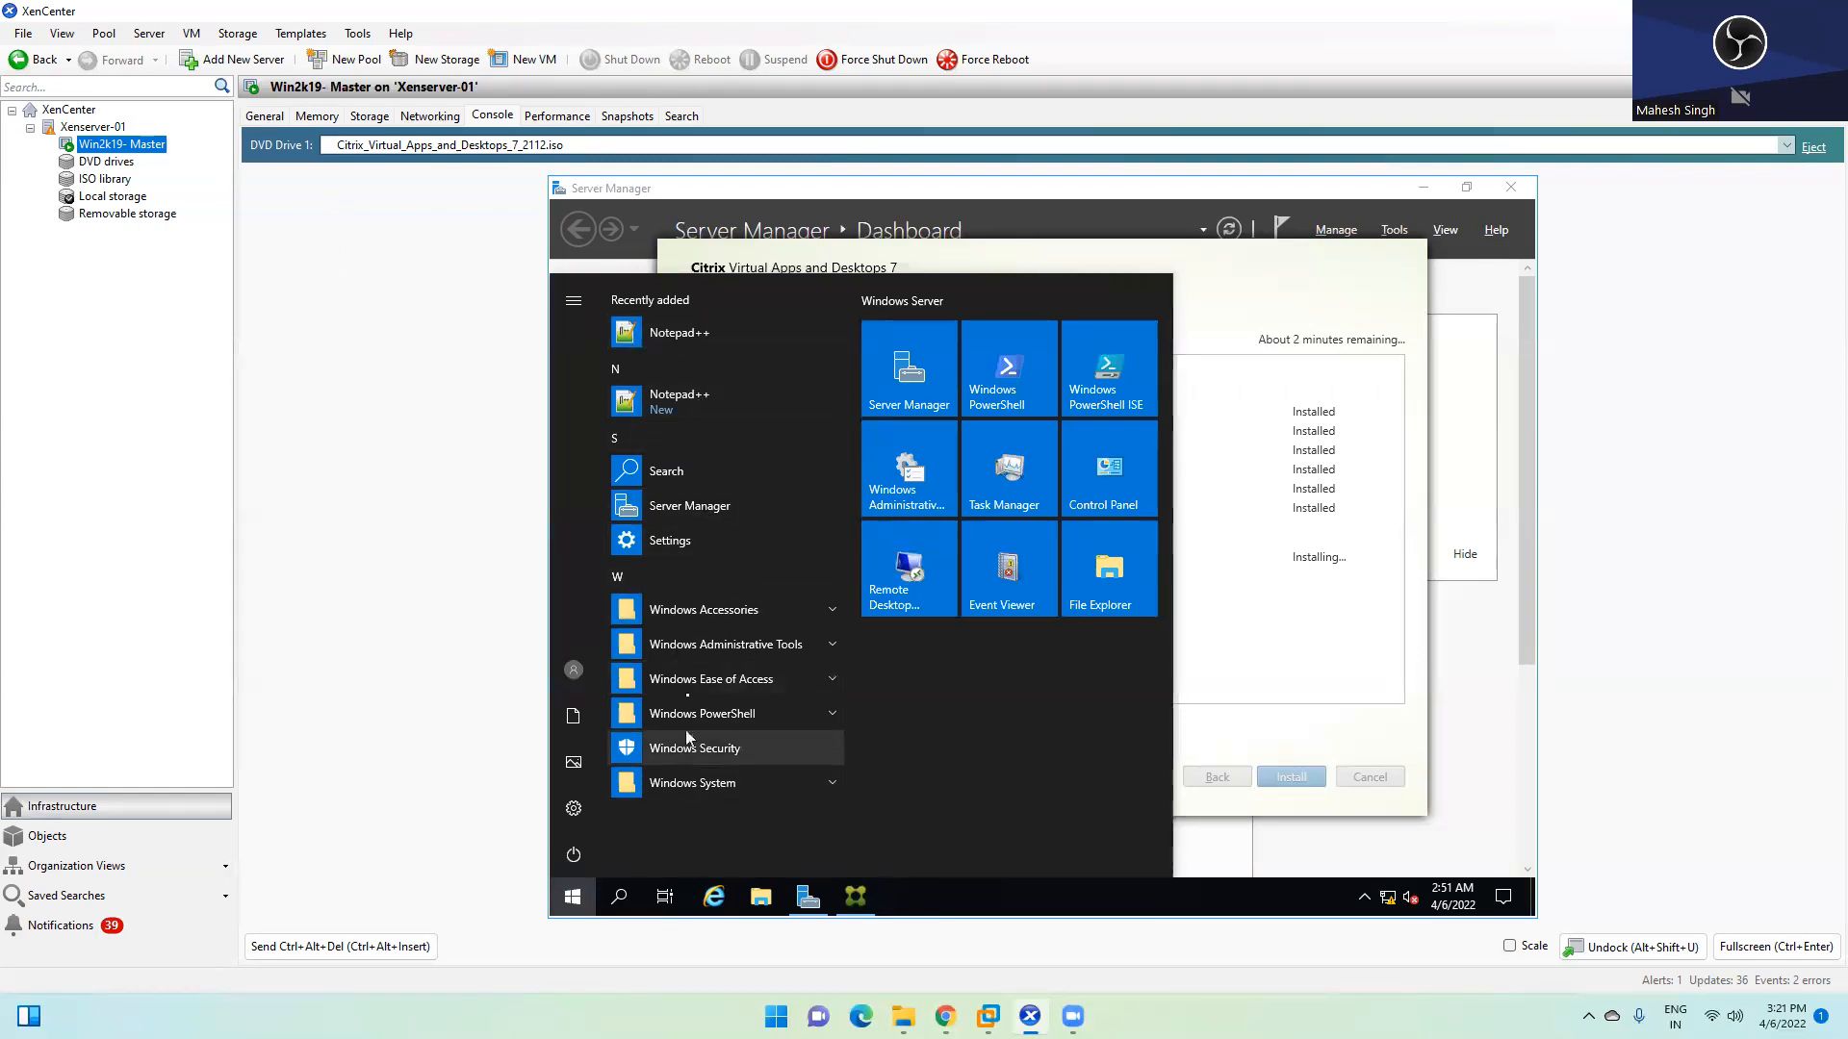
left_click(576, 898)
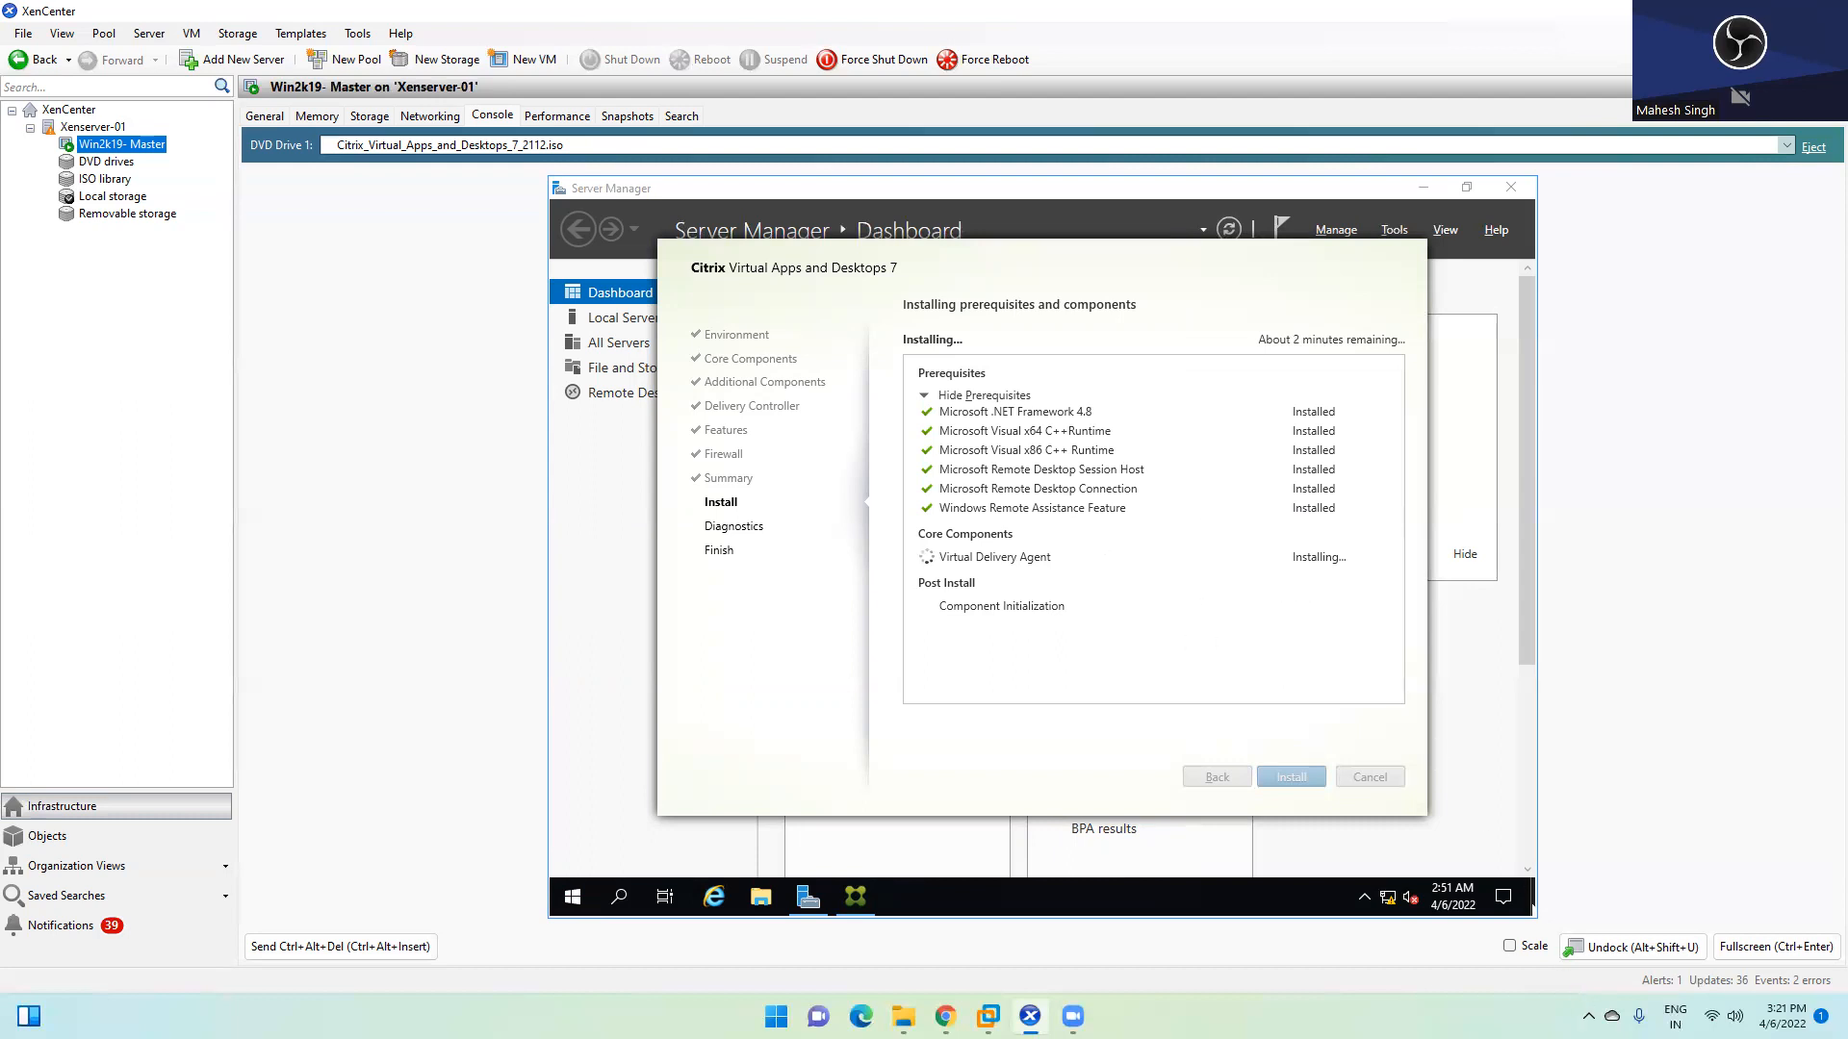
left_click(1589, 1017)
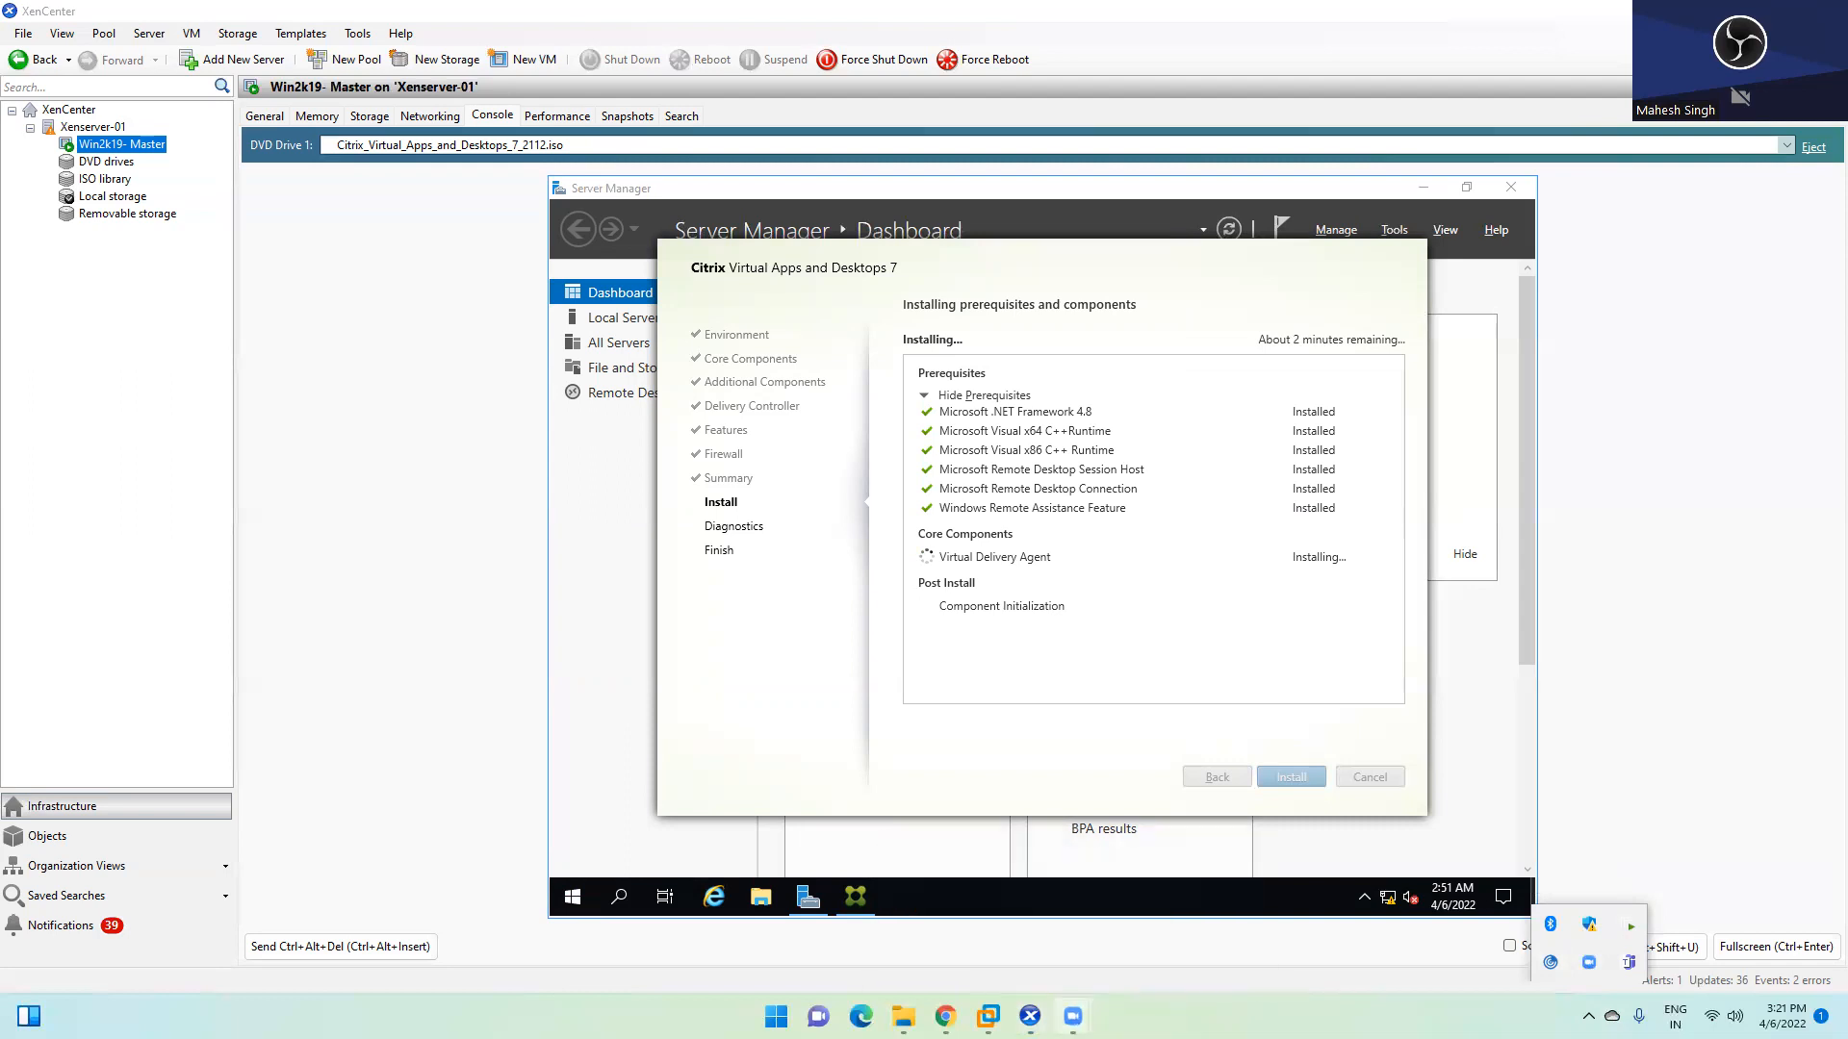
left_click(1073, 1016)
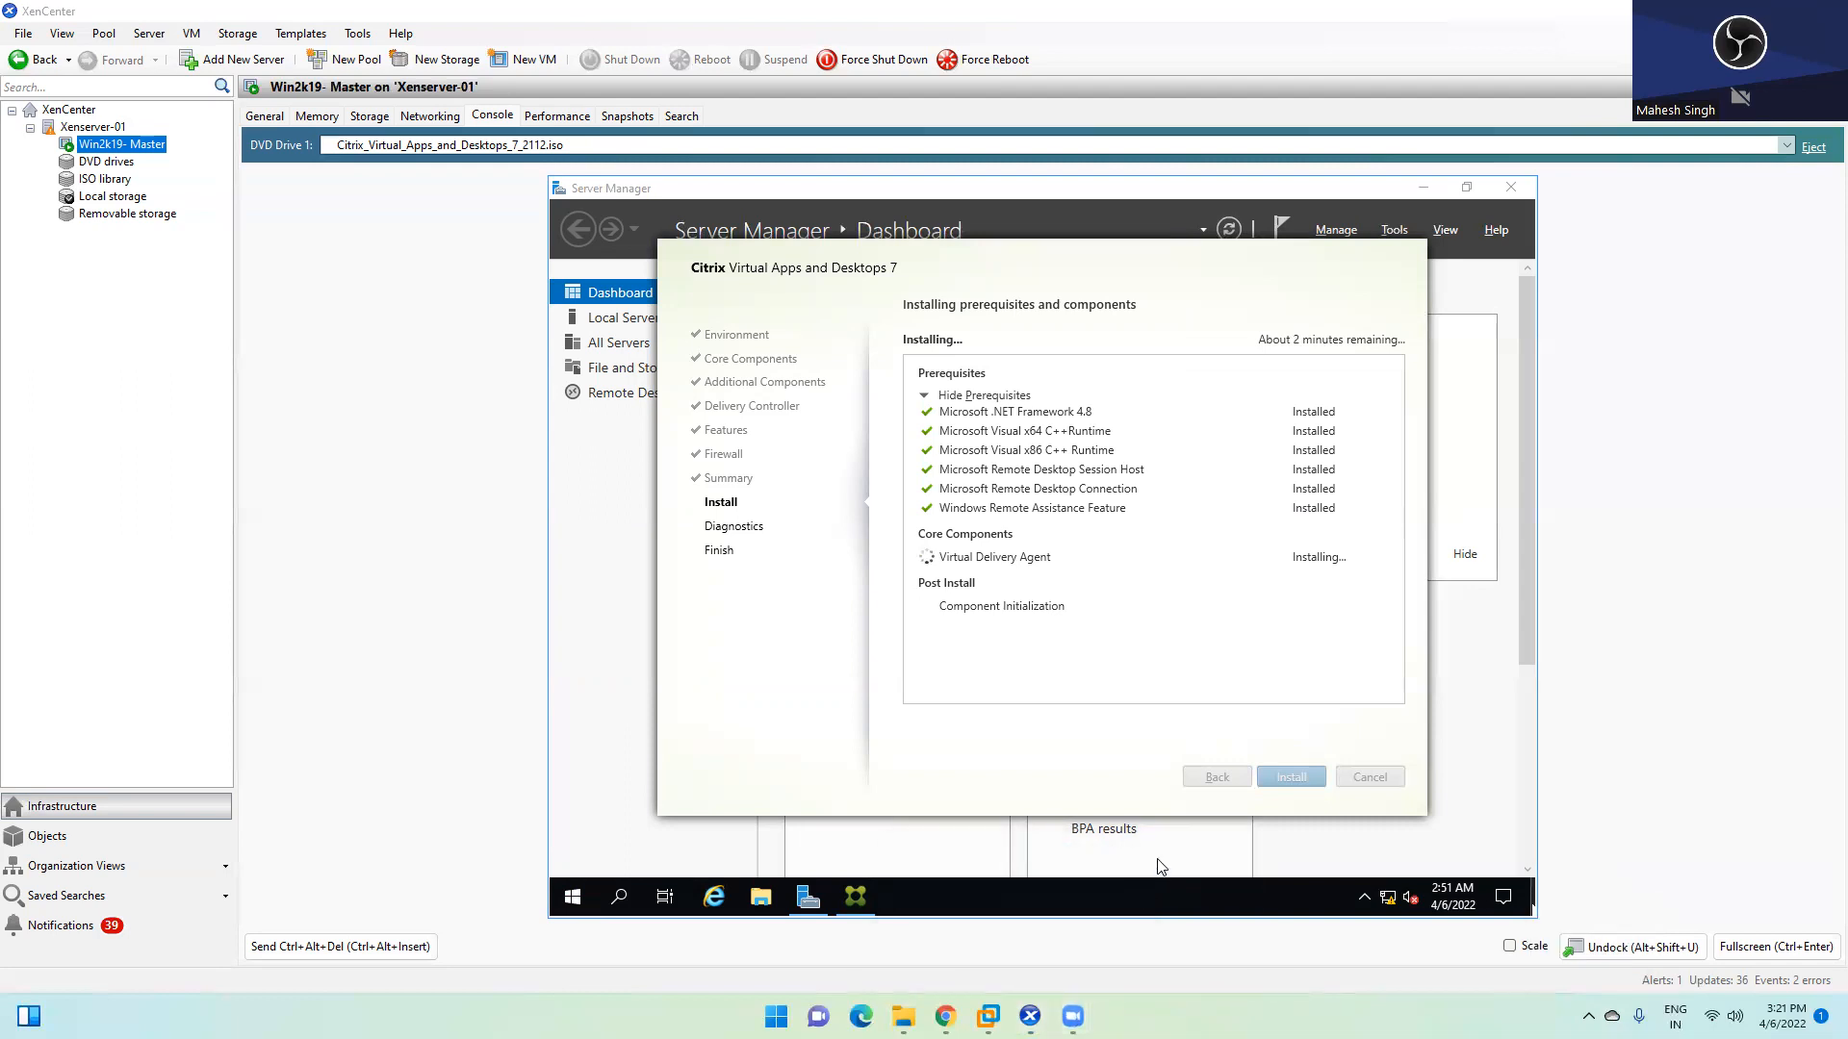
left_click(1072, 1014)
left_click(971, 922)
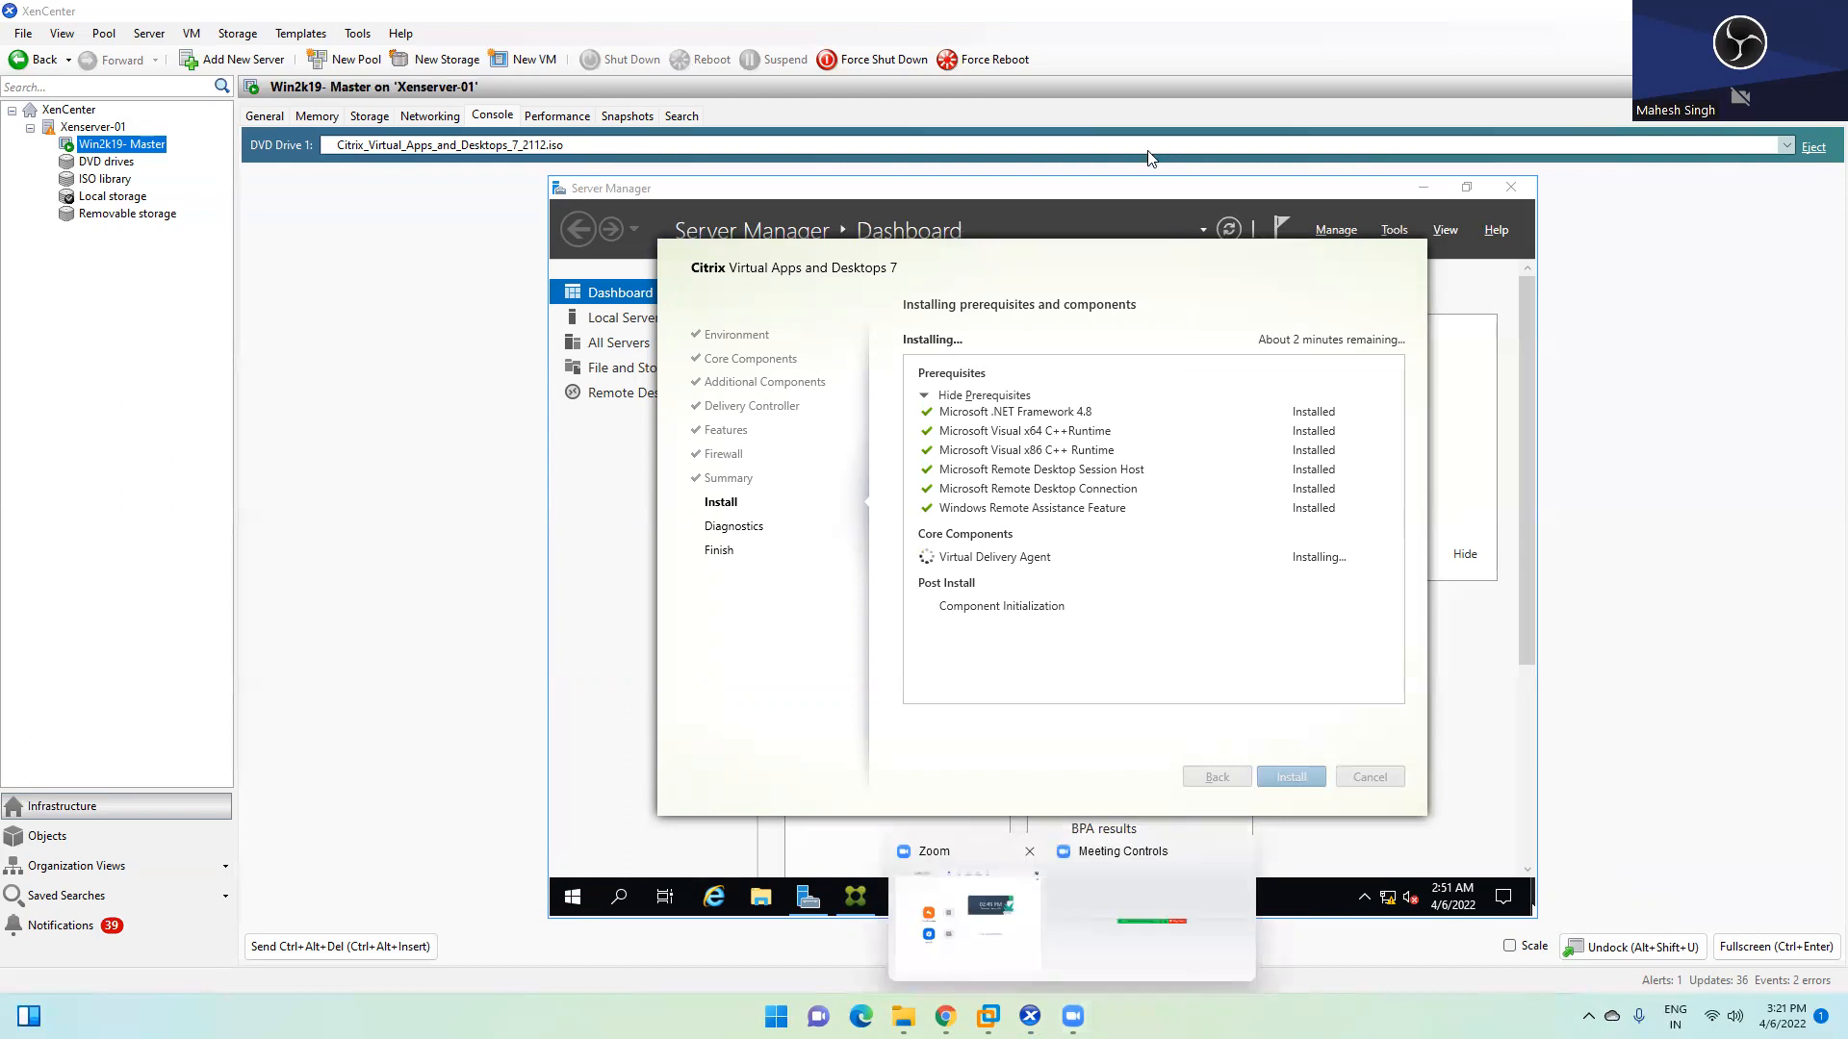